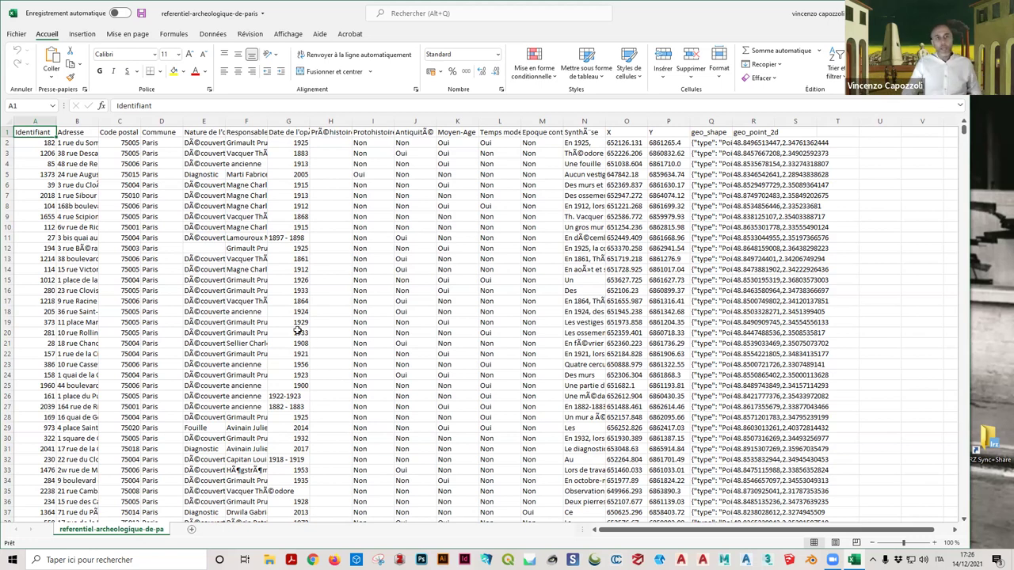
Step: Widen the "Nature de l'opération" column to read its entries, and close the workbook without saving
{"action": "left_click_drag", "start_coordinate": [228, 121], "coordinate": [183, 121]}
{"action": "left_click", "coordinate": [200, 144]}
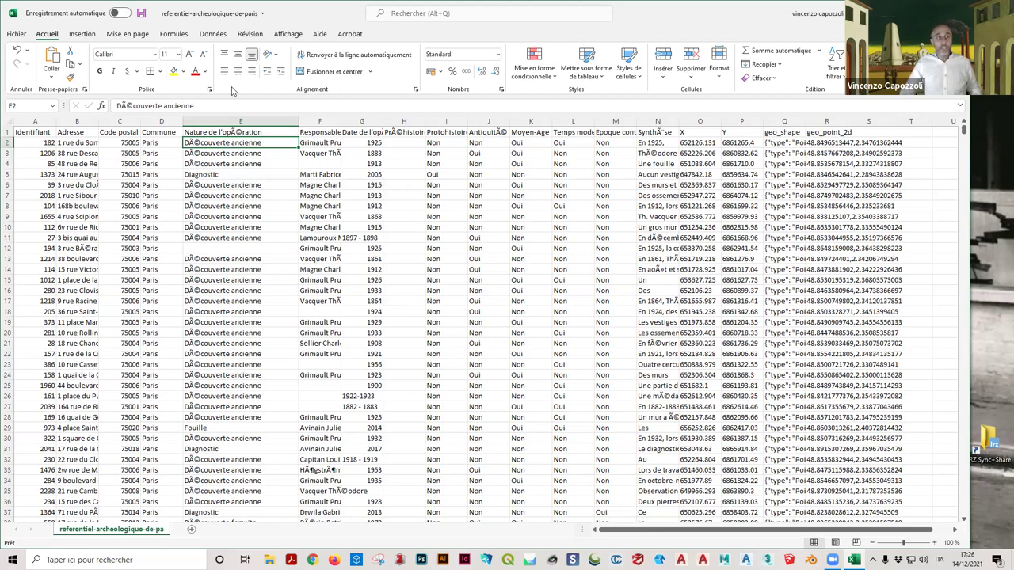
{"action": "left_click_drag", "start_coordinate": [336, 11], "coordinate": [640, 90]}
{"action": "left_click_drag", "start_coordinate": [416, 87], "coordinate": [73, 90]}
{"action": "left_click", "coordinate": [500, 94]}
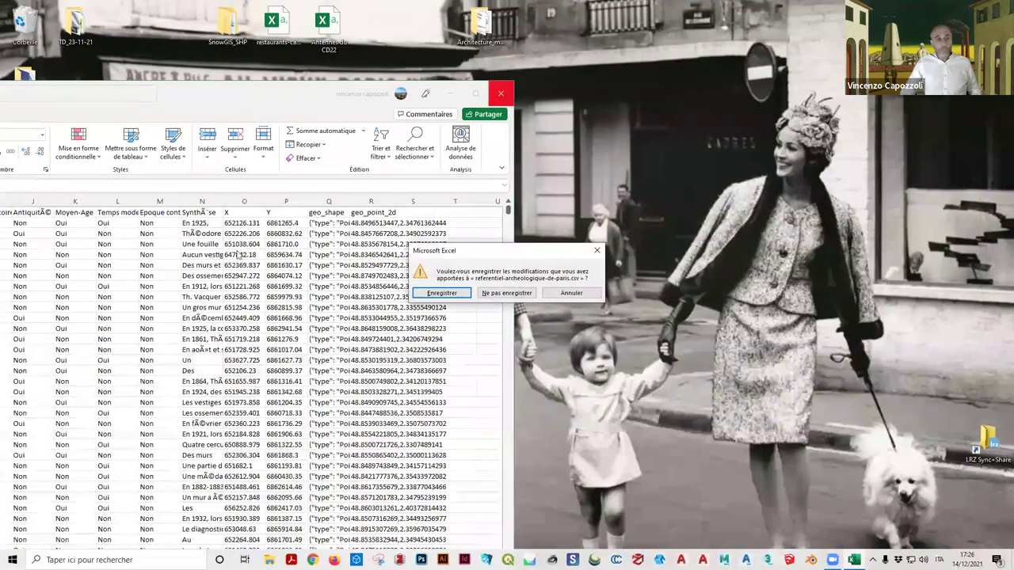
{"action": "left_click", "coordinate": [507, 293]}
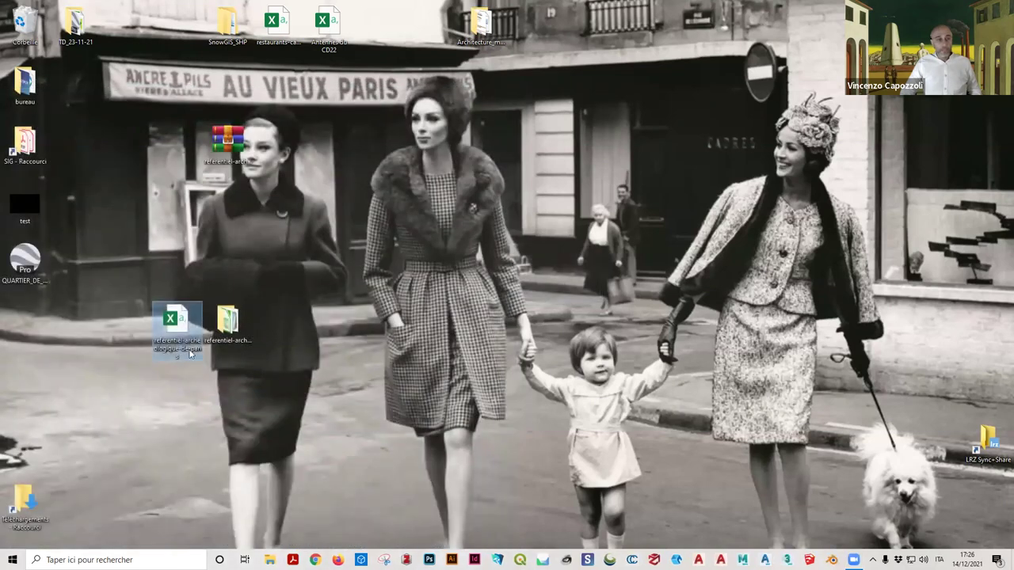
Step: Open the desktop file referentiel-archeologique-de-paris.csv with LibreOffice Calc and set Point-virgule instead of Virgule as the import separator
{"action": "right_click", "coordinate": [188, 322]}
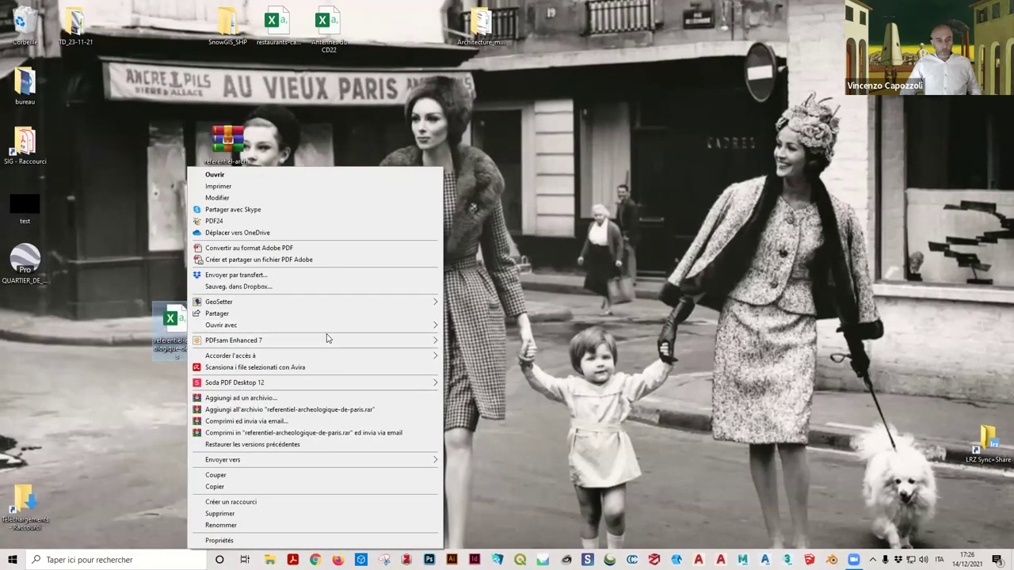
{"action": "mouse_move", "coordinate": [396, 325]}
{"action": "left_click", "coordinate": [474, 349]}
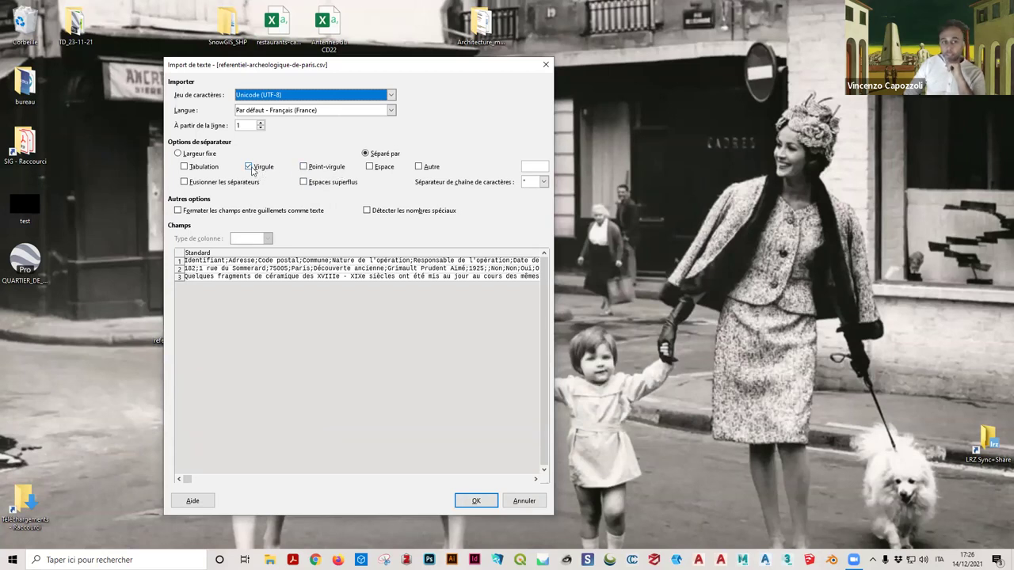
{"action": "left_click", "coordinate": [251, 170]}
{"action": "left_click", "coordinate": [321, 170]}
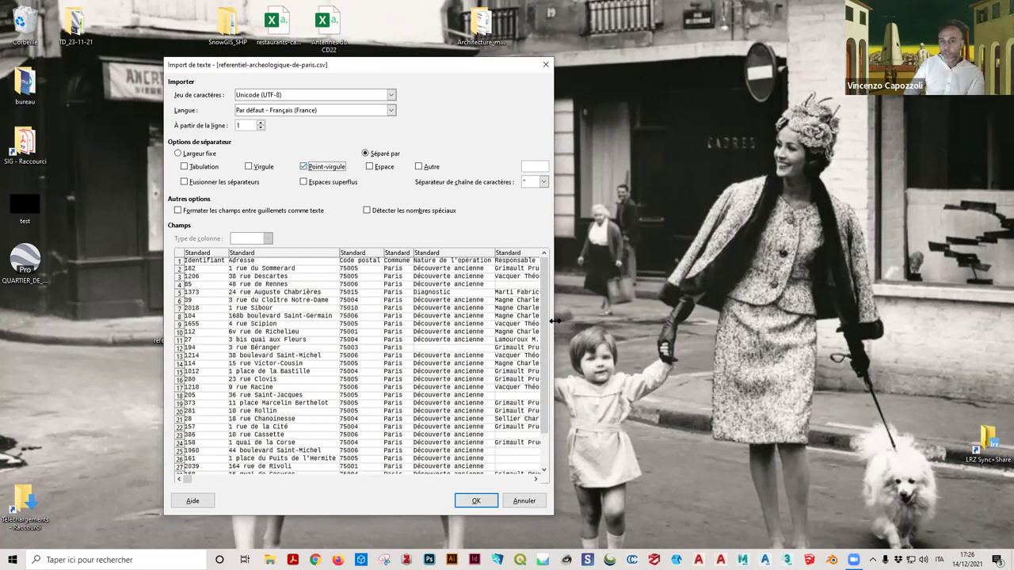
Step: Widen the text import dialog to examine the previewed columns, and cancel the import
{"action": "left_click_drag", "start_coordinate": [554, 321], "coordinate": [674, 321]}
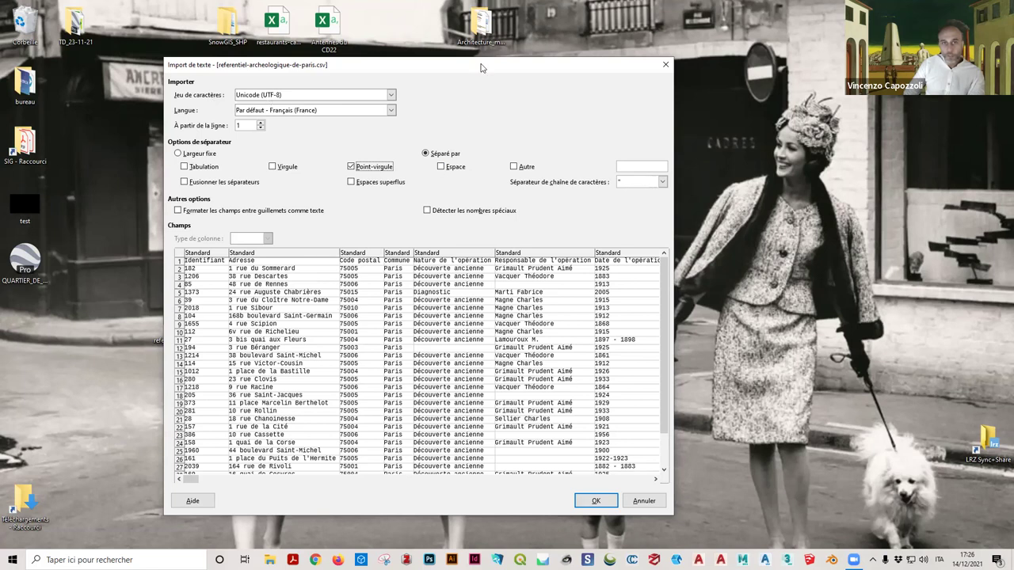
{"action": "left_click_drag", "start_coordinate": [477, 67], "coordinate": [433, 65]}
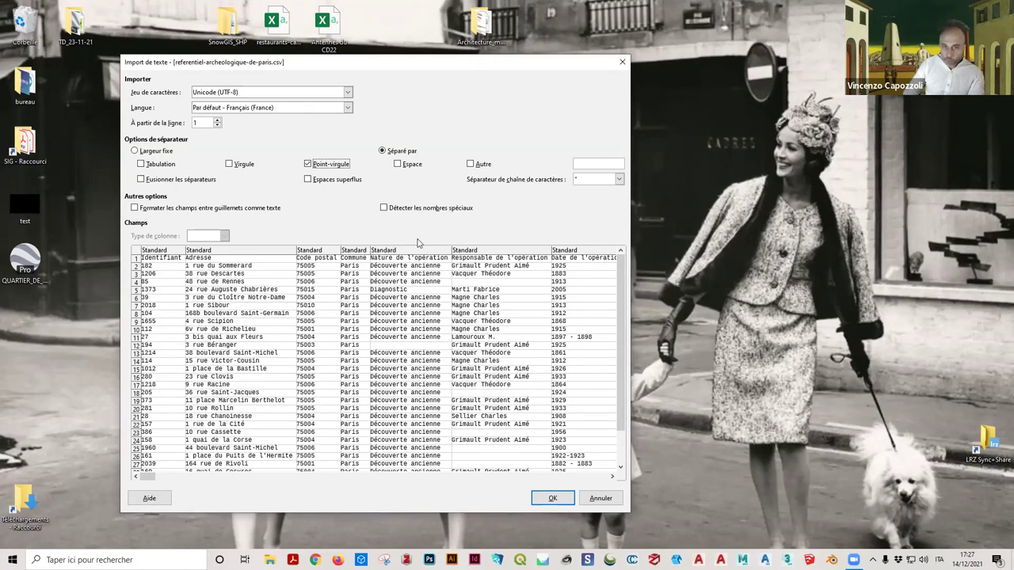
{"action": "left_click", "coordinate": [622, 62]}
{"action": "left_click", "coordinate": [273, 302]}
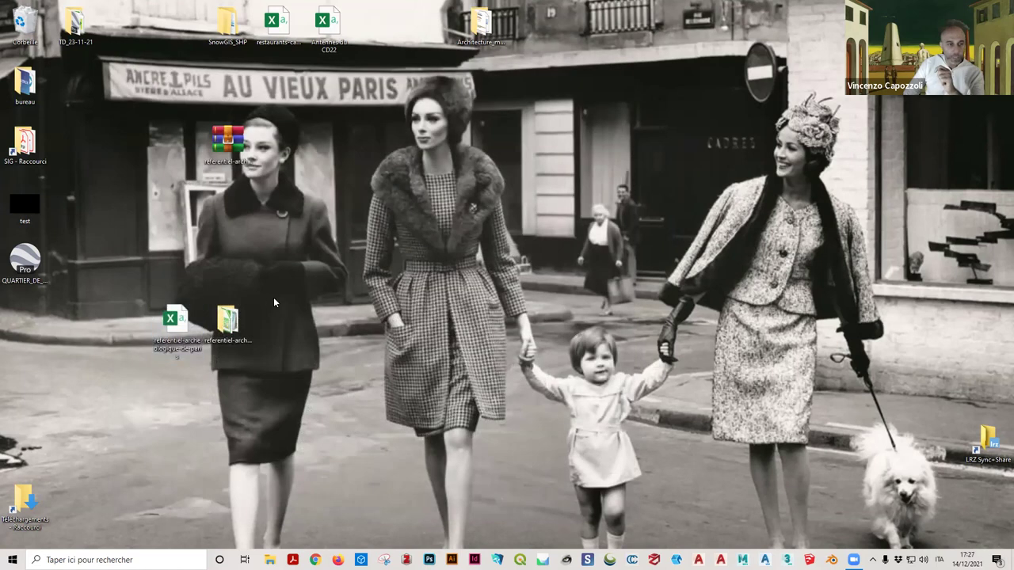
Step: Open the referentiel-archeologique-de-paris folder from the desktop and reposition its window so it is fully visible
{"action": "left_click", "coordinate": [229, 311]}
{"action": "double_click", "coordinate": [229, 312]}
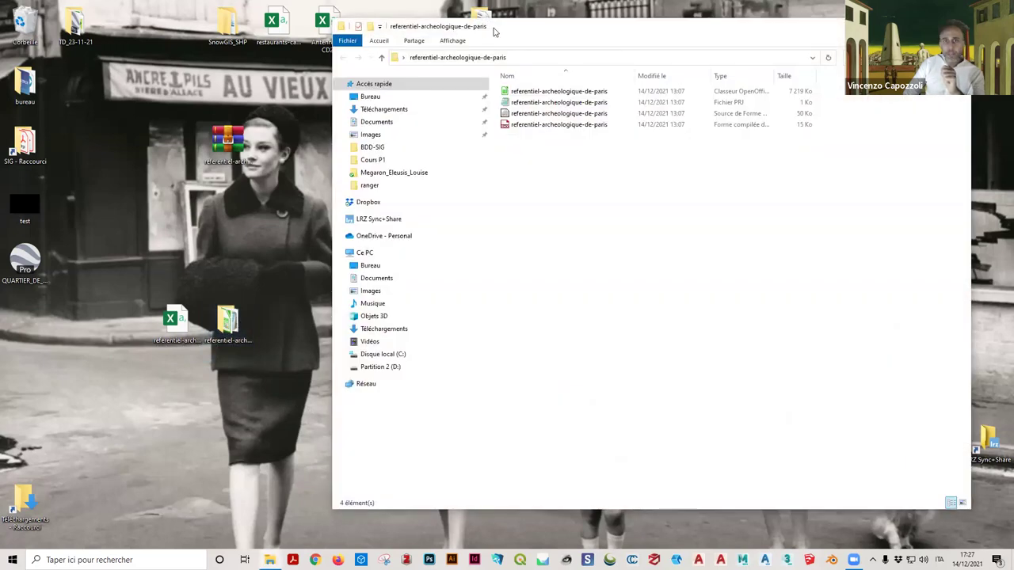
{"action": "left_click_drag", "start_coordinate": [490, 31], "coordinate": [225, 54]}
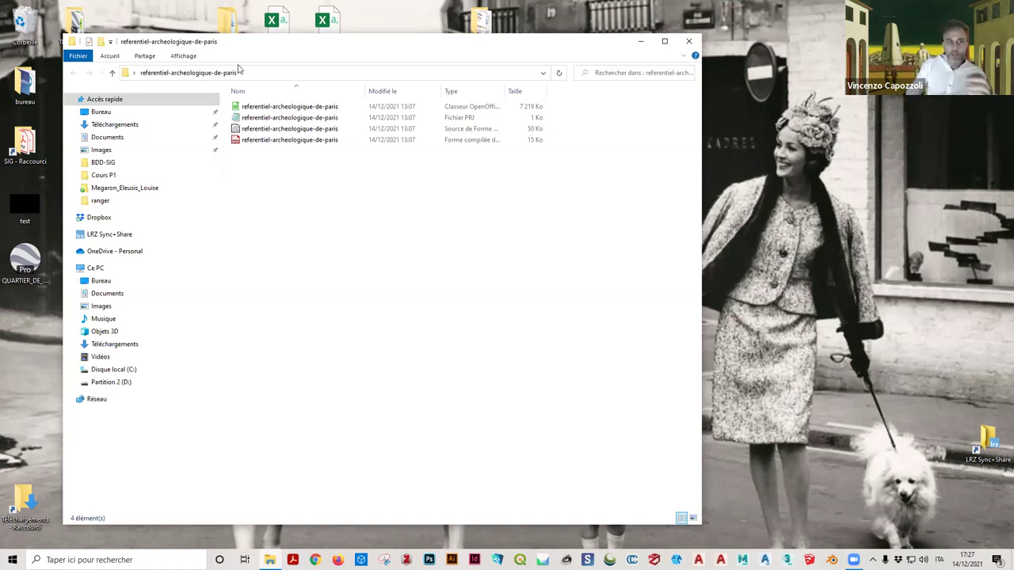
Step: Open the folder's DBF table with the Unicode (UTF-8) character set, examine its records, and close it
{"action": "left_click", "coordinate": [294, 108]}
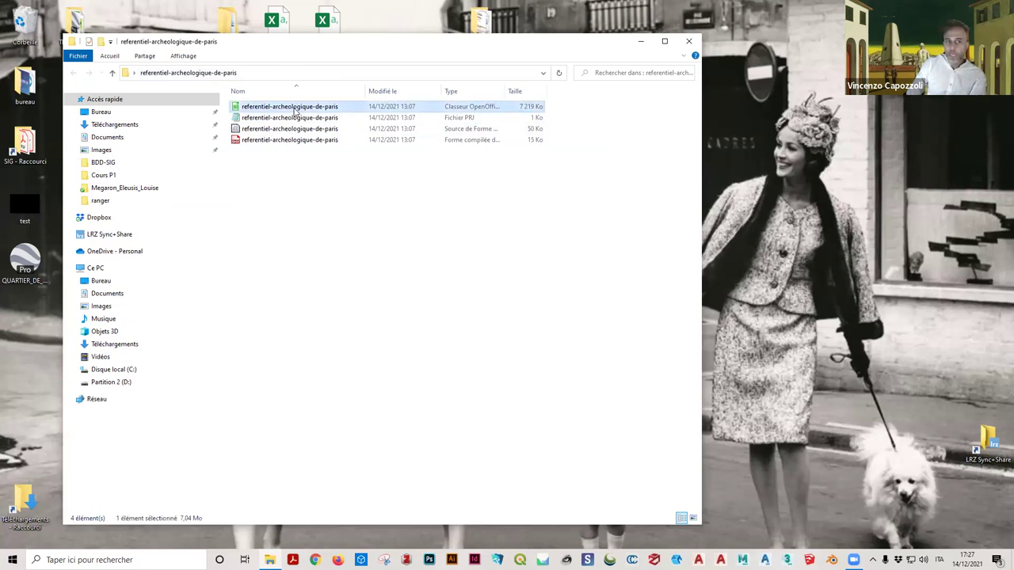
{"action": "double_click", "coordinate": [293, 109]}
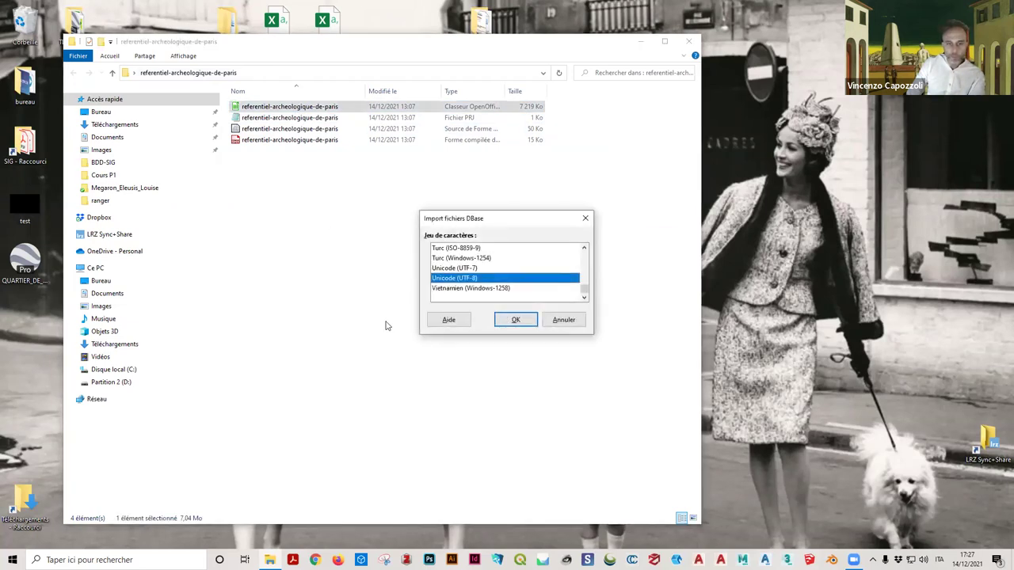
{"action": "left_click", "coordinate": [511, 319]}
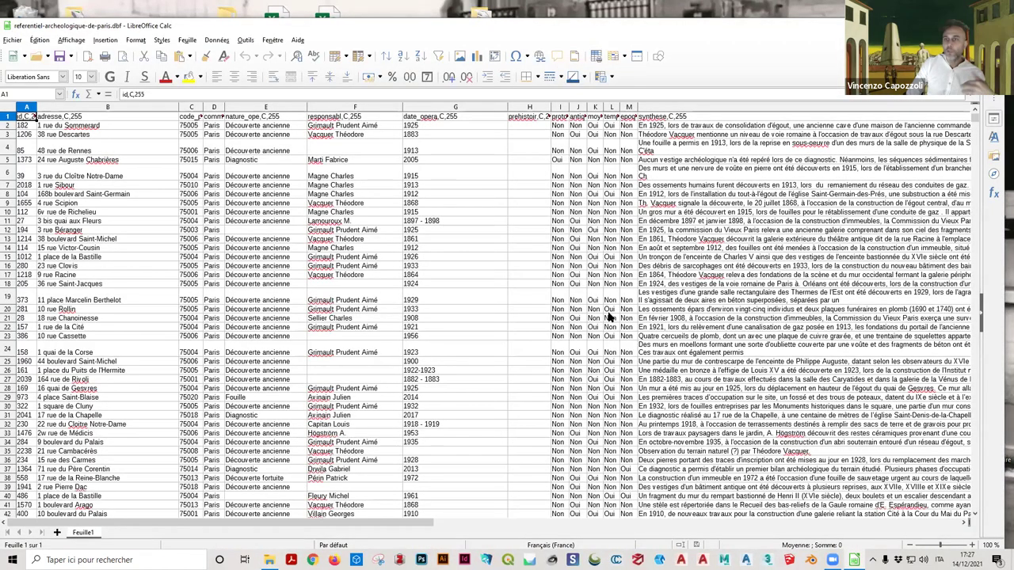
{"action": "left_click_drag", "start_coordinate": [392, 21], "coordinate": [578, 67]}
{"action": "left_click", "coordinate": [574, 65]}
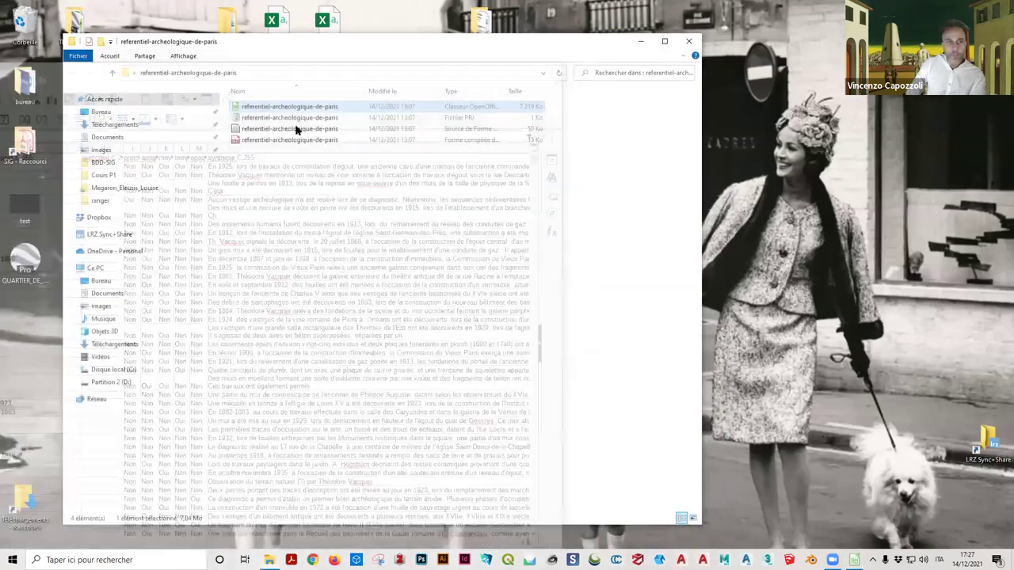
Step: Open the PRJ file in Notepad, examine its WGS_1984 spheroid and its unit definition, and close it
{"action": "left_click", "coordinate": [281, 119]}
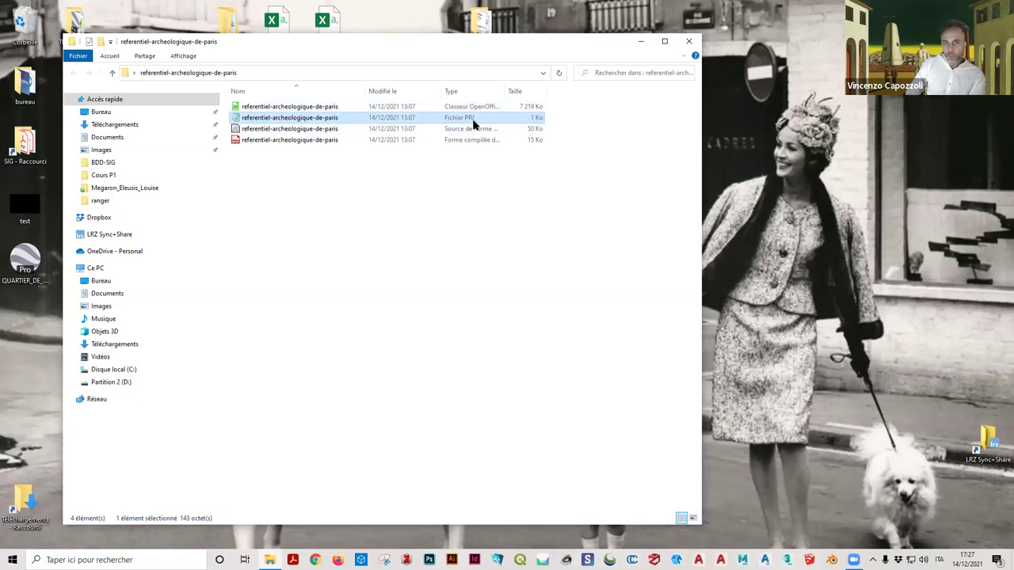
{"action": "double_click", "coordinate": [323, 119]}
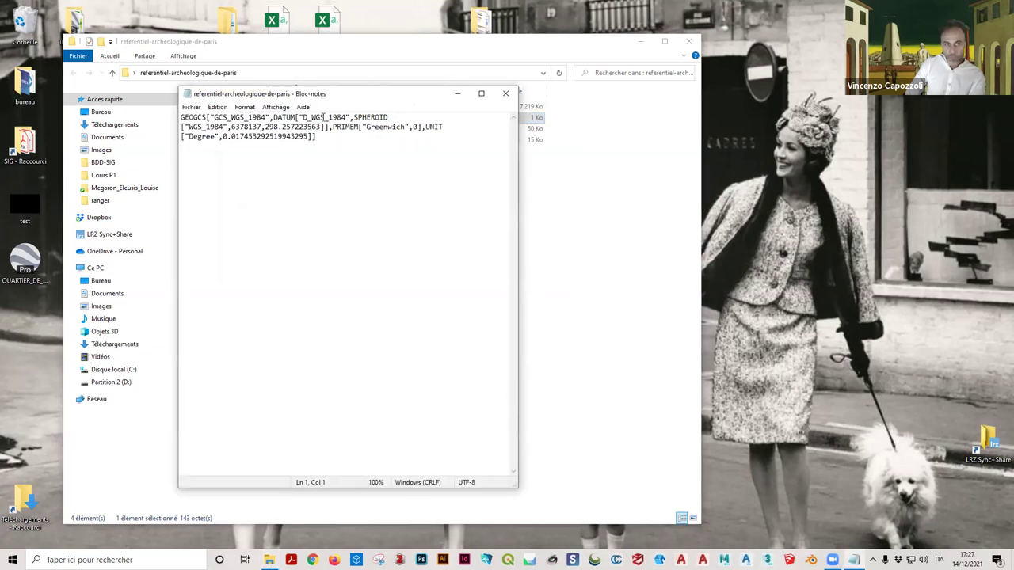
{"action": "left_click_drag", "start_coordinate": [377, 137], "coordinate": [222, 128]}
{"action": "left_click", "coordinate": [281, 151]}
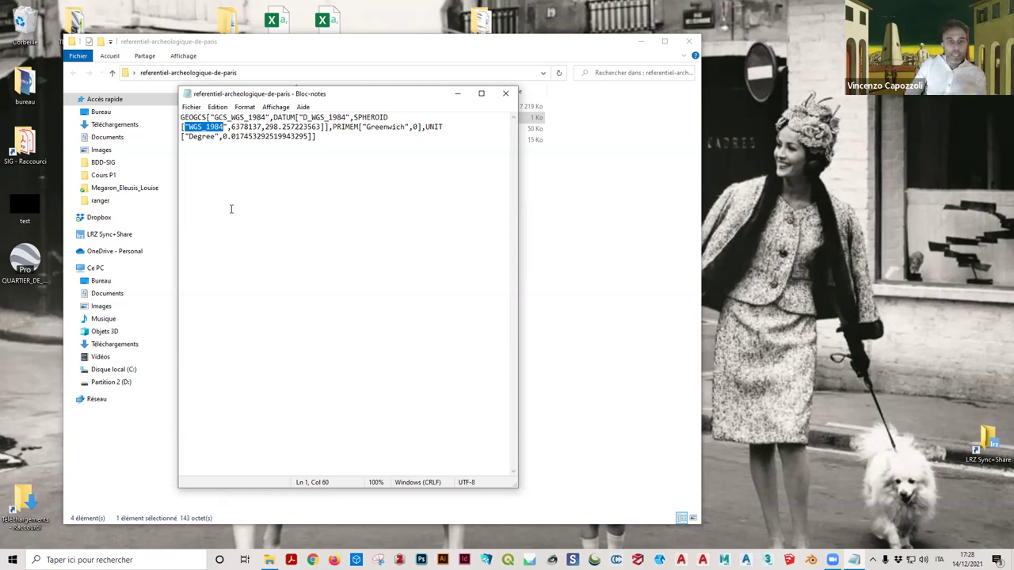
{"action": "left_click_drag", "start_coordinate": [423, 127], "coordinate": [429, 142]}
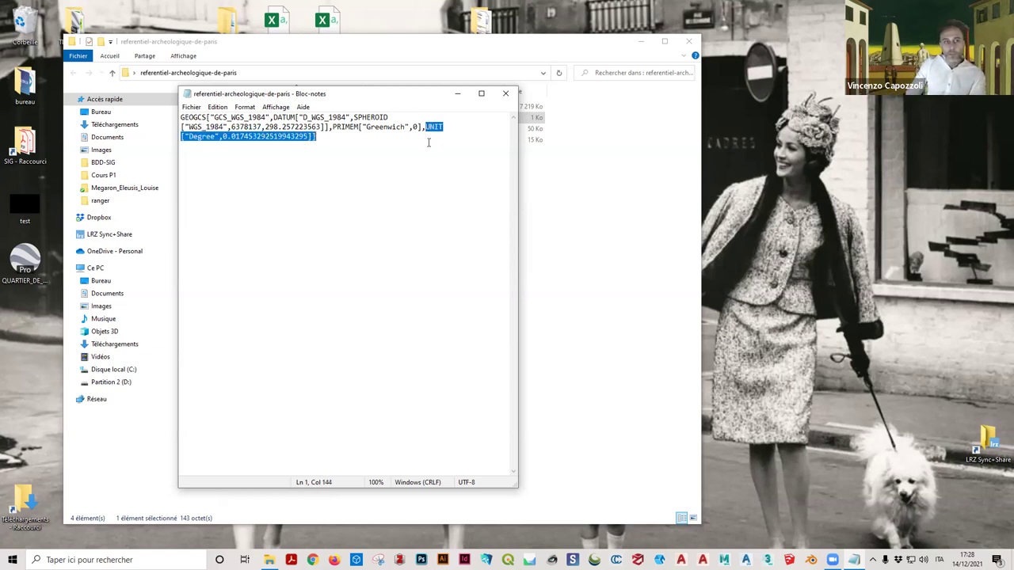
{"action": "left_click", "coordinate": [505, 95]}
Step: Widen the Type column of the file list to read the full types of the two AutoCAD shape files
{"action": "left_click", "coordinate": [303, 129]}
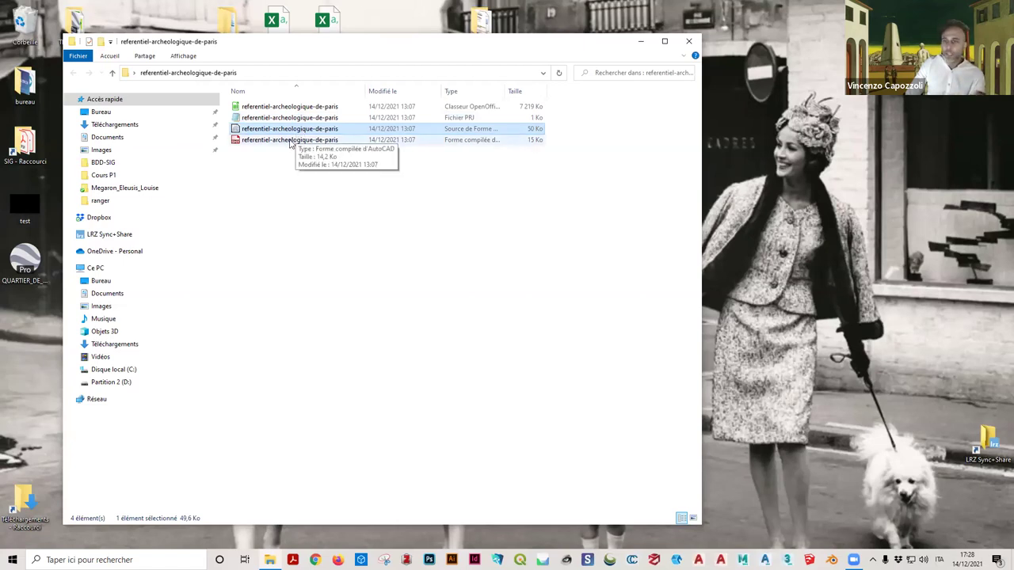
{"action": "left_click_drag", "start_coordinate": [551, 91], "coordinate": [579, 91]}
{"action": "left_click_drag", "start_coordinate": [505, 91], "coordinate": [578, 92]}
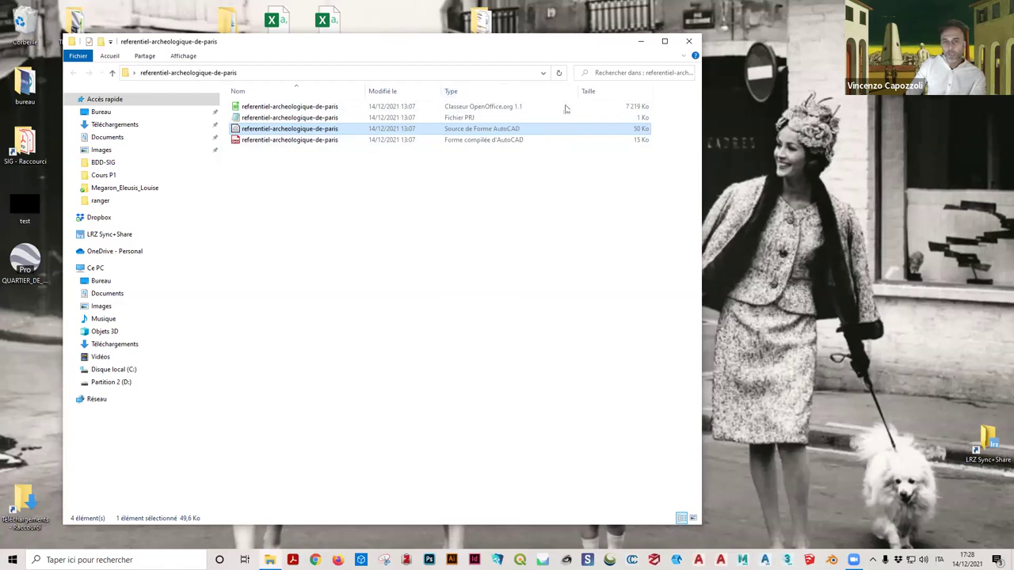
{"action": "left_click", "coordinate": [317, 139]}
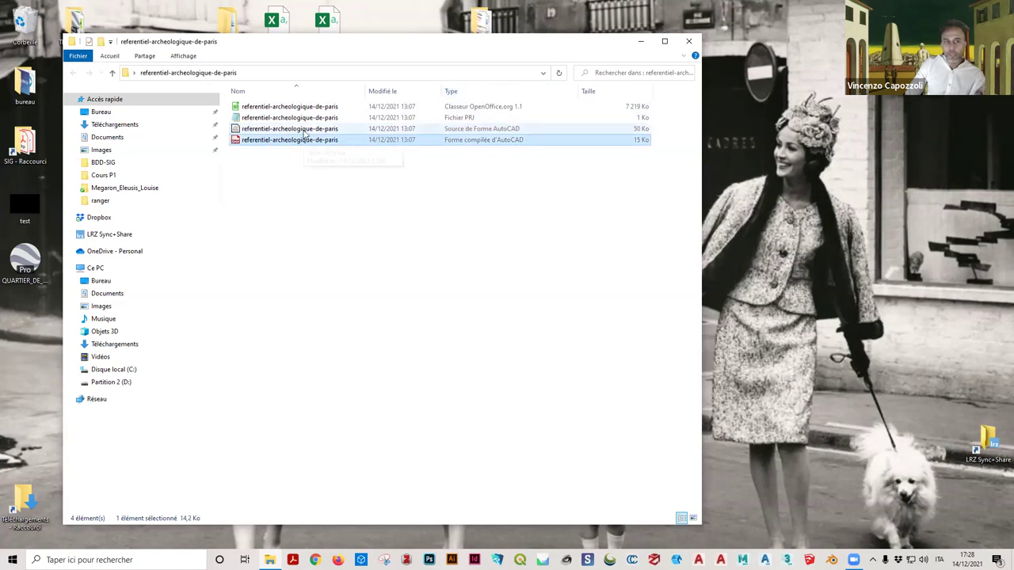
{"action": "left_click", "coordinate": [305, 129]}
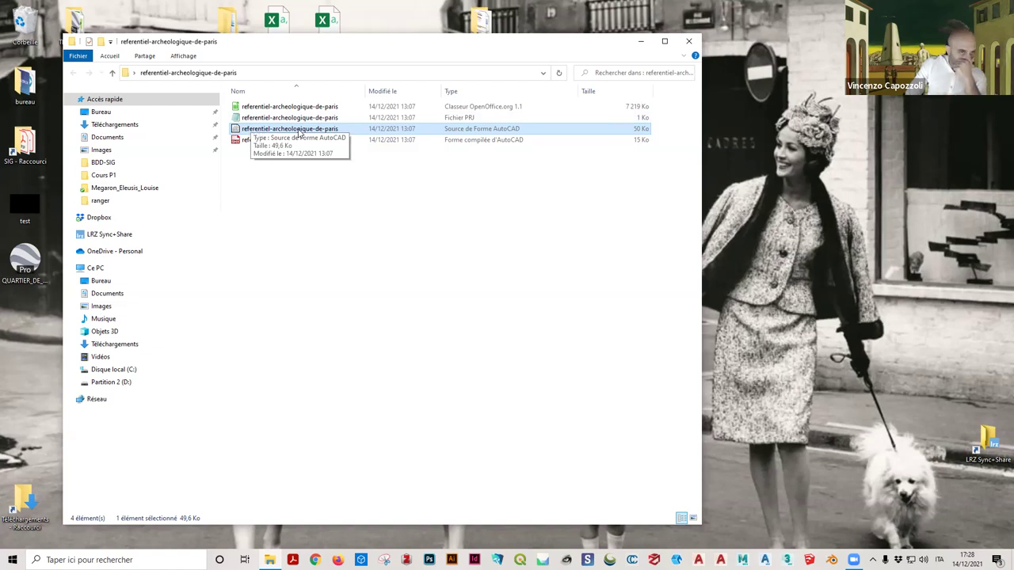
Step: Inspect the properties of the "Source de Forme AutoCAD" file and close them
{"action": "right_click", "coordinate": [296, 130]}
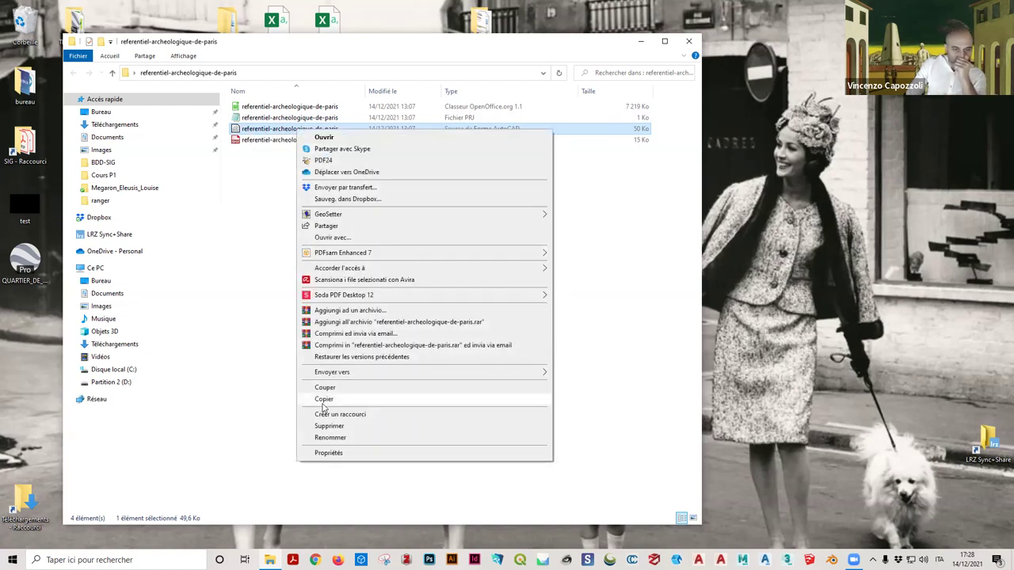
{"action": "left_click", "coordinate": [356, 453]}
{"action": "double_click", "coordinate": [441, 196]}
{"action": "key", "text": "Escape"}
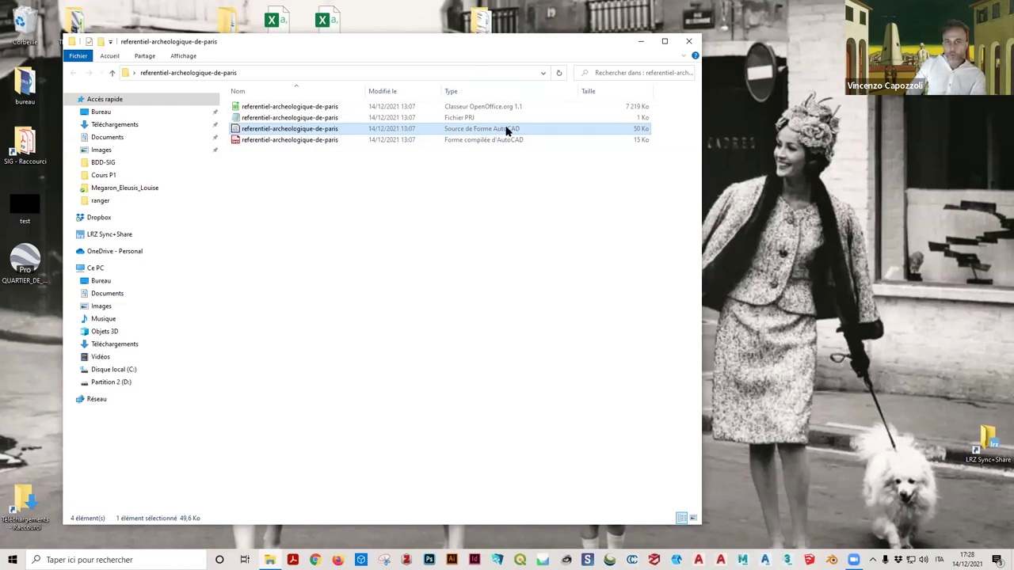
{"action": "left_click_drag", "start_coordinate": [543, 42], "coordinate": [518, 41]}
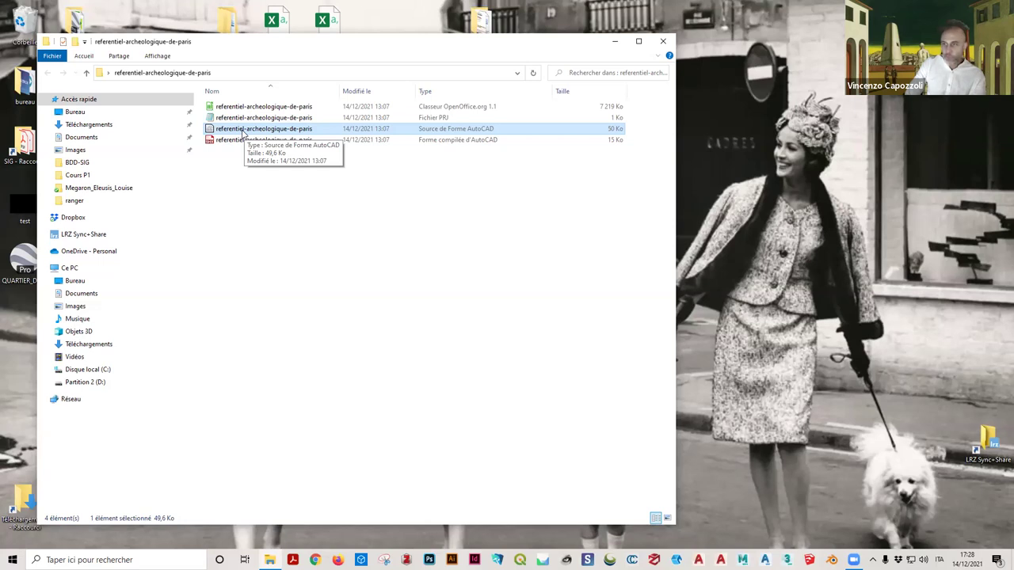
Step: Choose to open the .shp file with another application and start looking for the program on this PC
{"action": "right_click", "coordinate": [243, 133]}
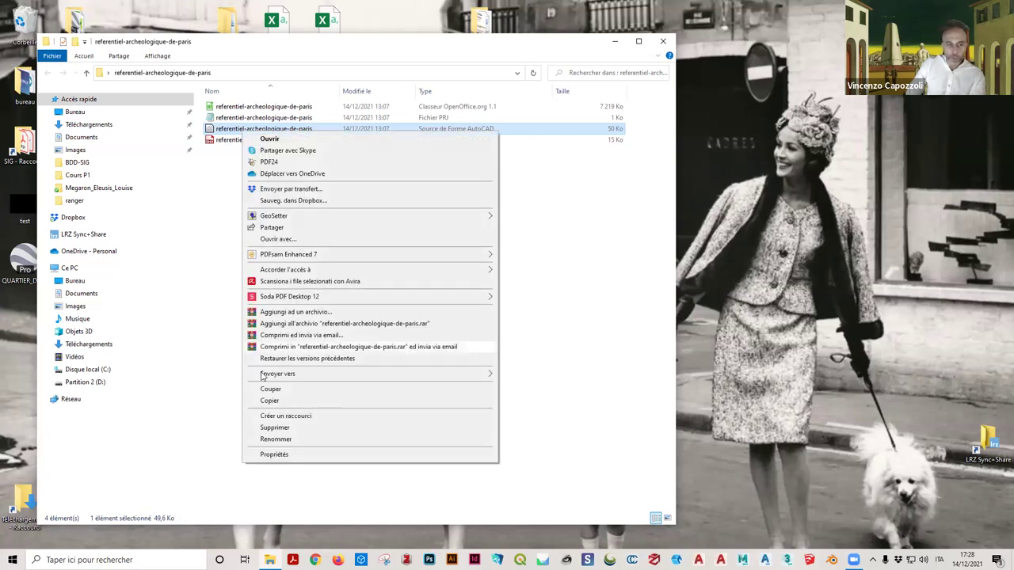
{"action": "left_click", "coordinate": [331, 238]}
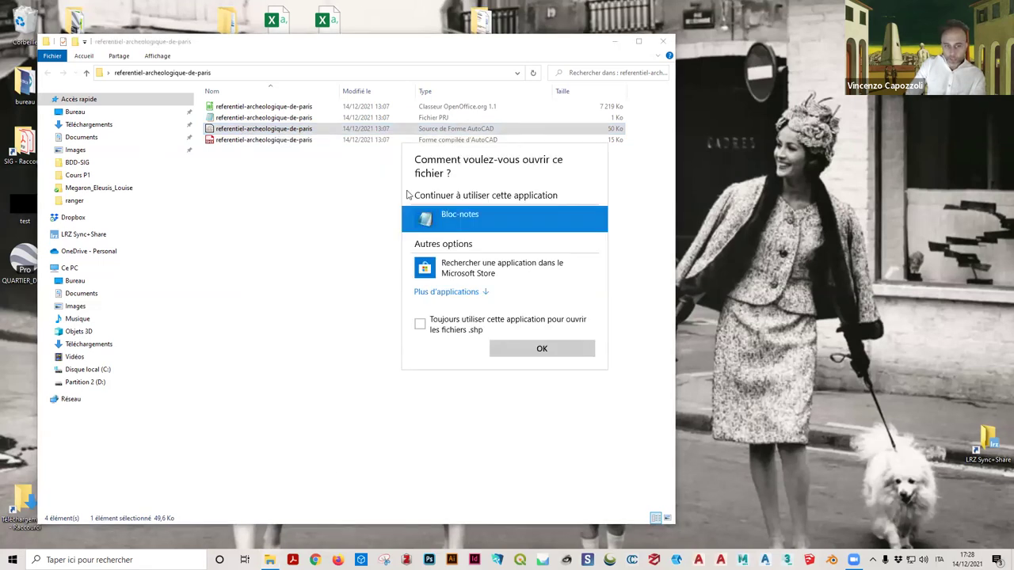
{"action": "left_click", "coordinate": [482, 292]}
{"action": "scroll", "coordinate": [487, 345], "scroll_direction": "down", "scroll_amount": 1}
{"action": "scroll", "coordinate": [487, 346], "scroll_direction": "down", "scroll_amount": 10}
{"action": "scroll", "coordinate": [492, 331], "scroll_direction": "up", "scroll_amount": 2}
{"action": "scroll", "coordinate": [490, 344], "scroll_direction": "down", "scroll_amount": 2}
{"action": "left_click", "coordinate": [497, 340]}
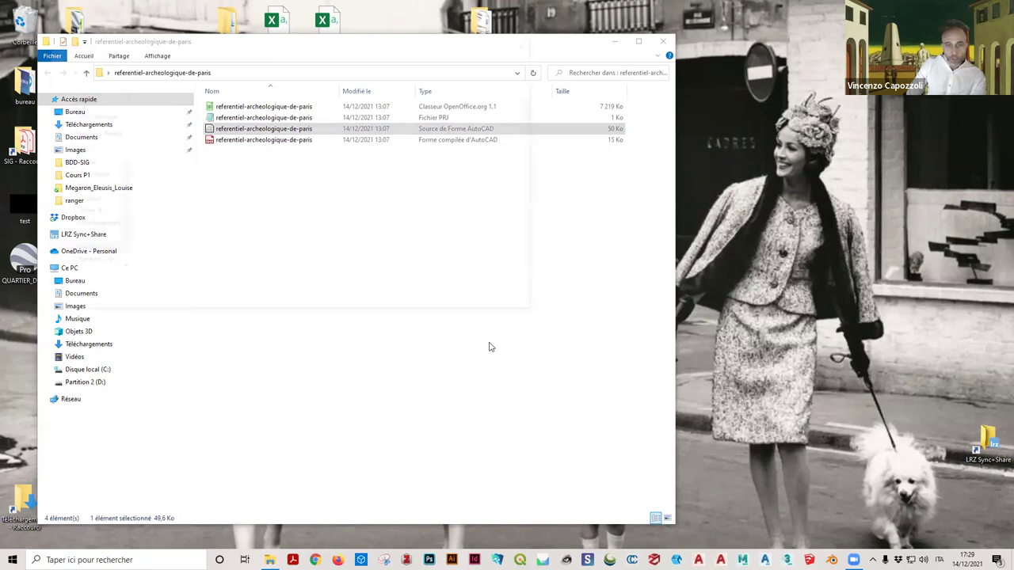
{"action": "scroll", "coordinate": [191, 225], "scroll_direction": "down", "scroll_amount": 15}
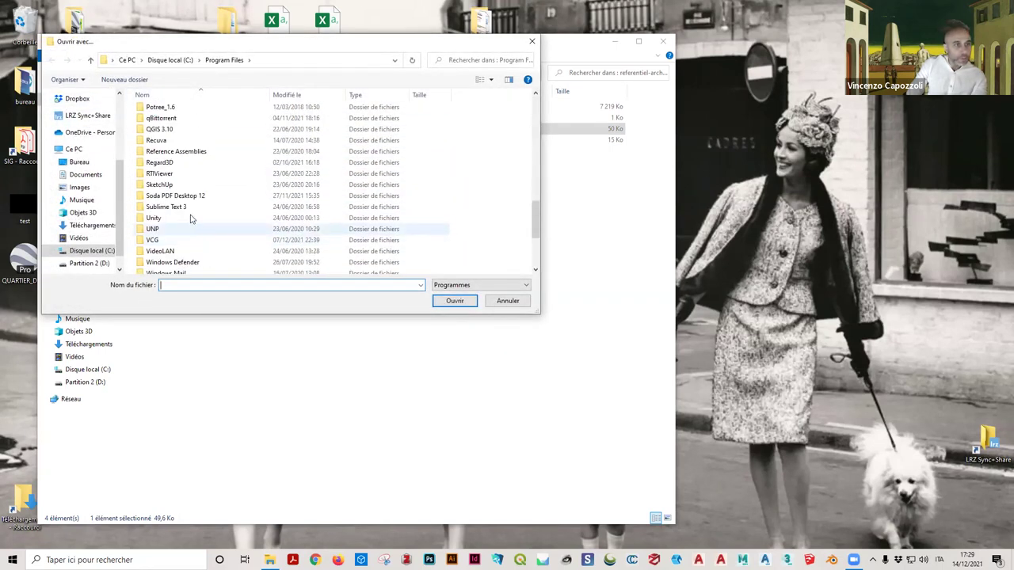
{"action": "double_click", "coordinate": [159, 129]}
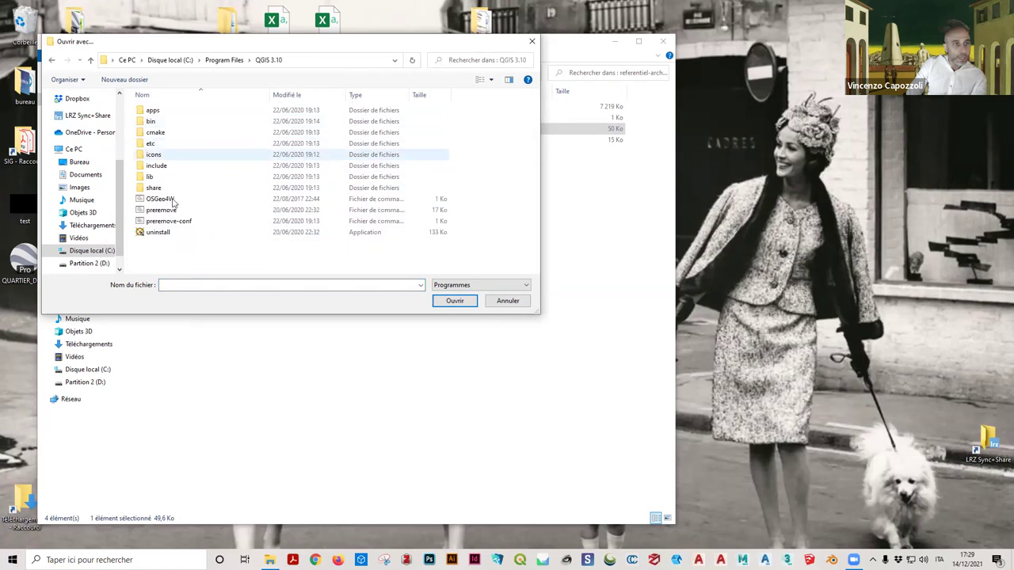
{"action": "double_click", "coordinate": [170, 111]}
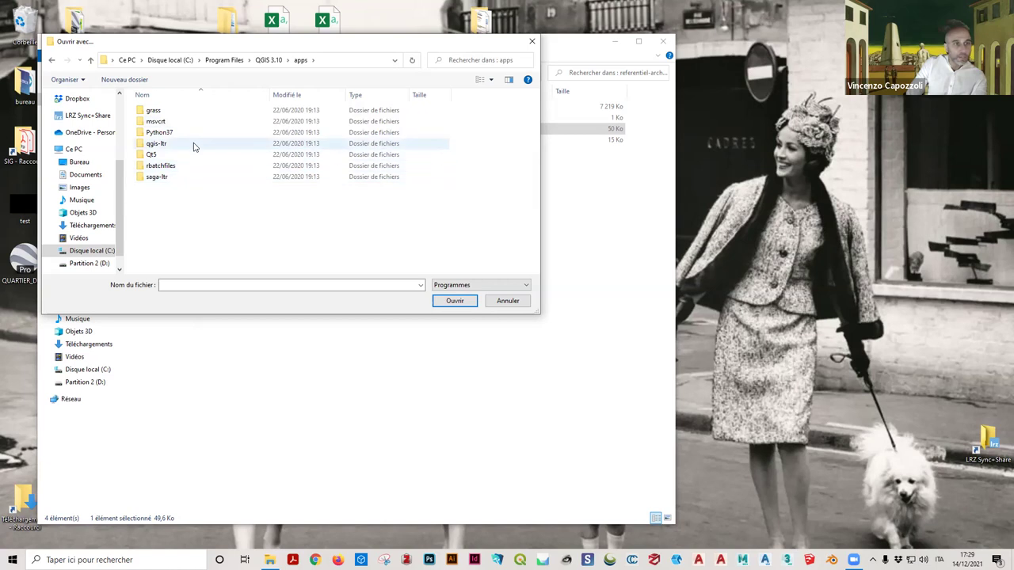
{"action": "double_click", "coordinate": [194, 146]}
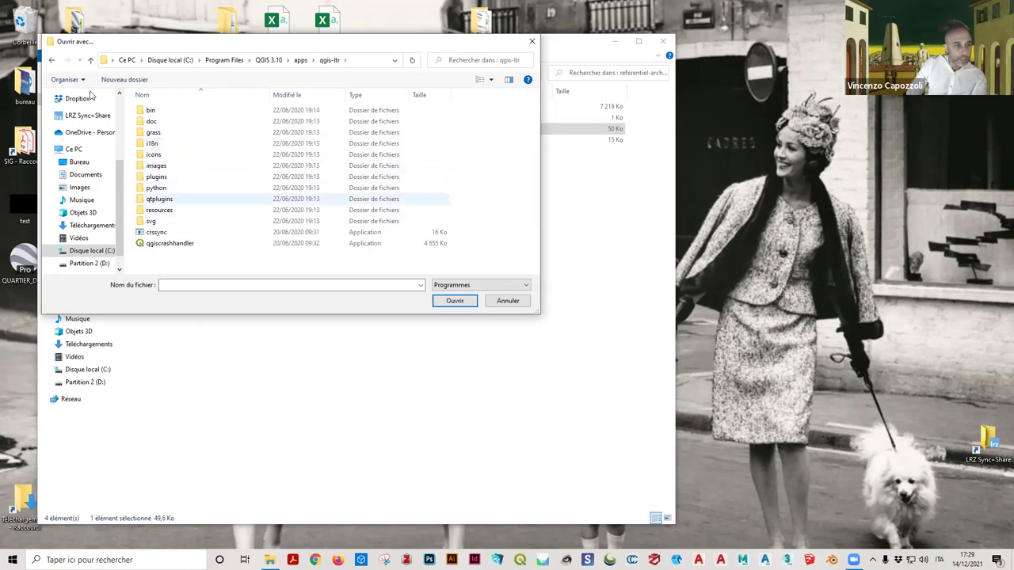
{"action": "left_click", "coordinate": [90, 61]}
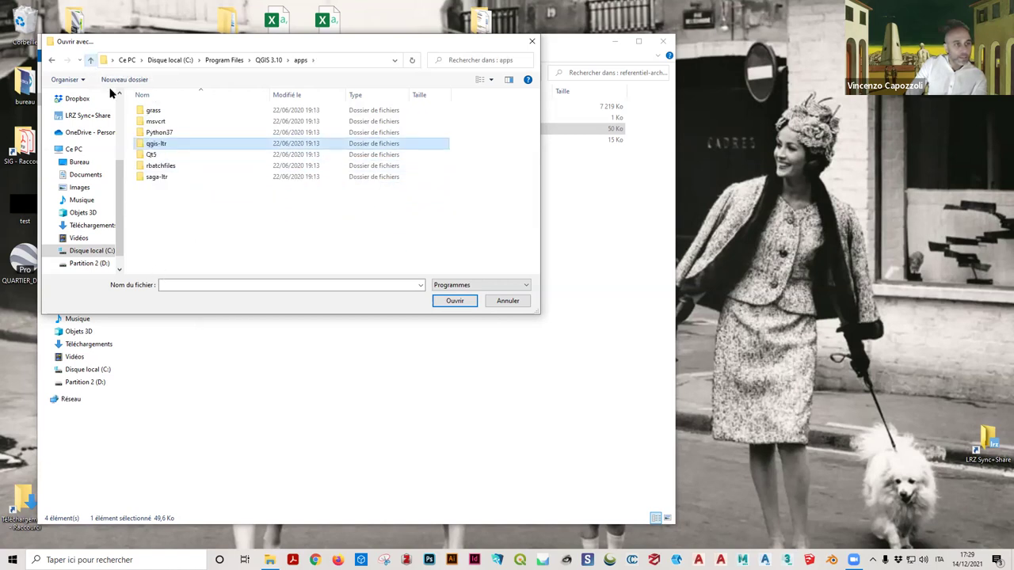
{"action": "left_click", "coordinate": [90, 61]}
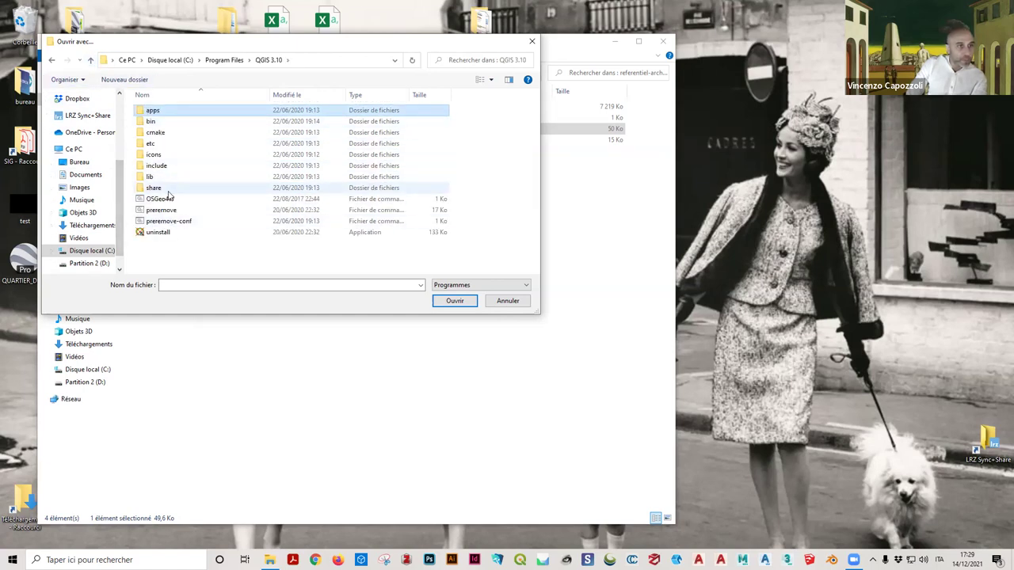
{"action": "left_click", "coordinate": [532, 42]}
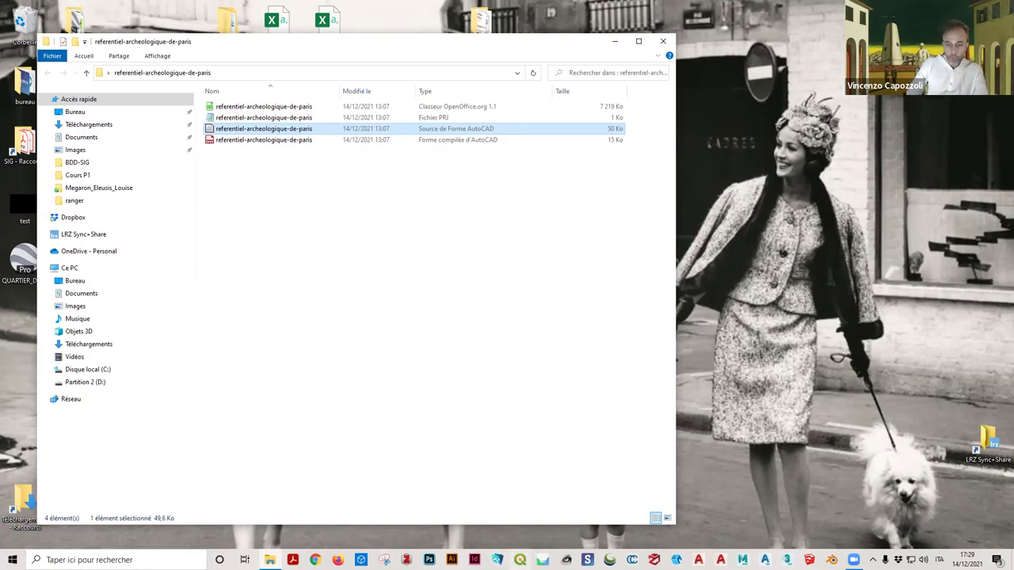
Step: Switch to QGIS and save a new project on the desktop as TD_14-12 in QGZ format
{"action": "left_click", "coordinate": [519, 561]}
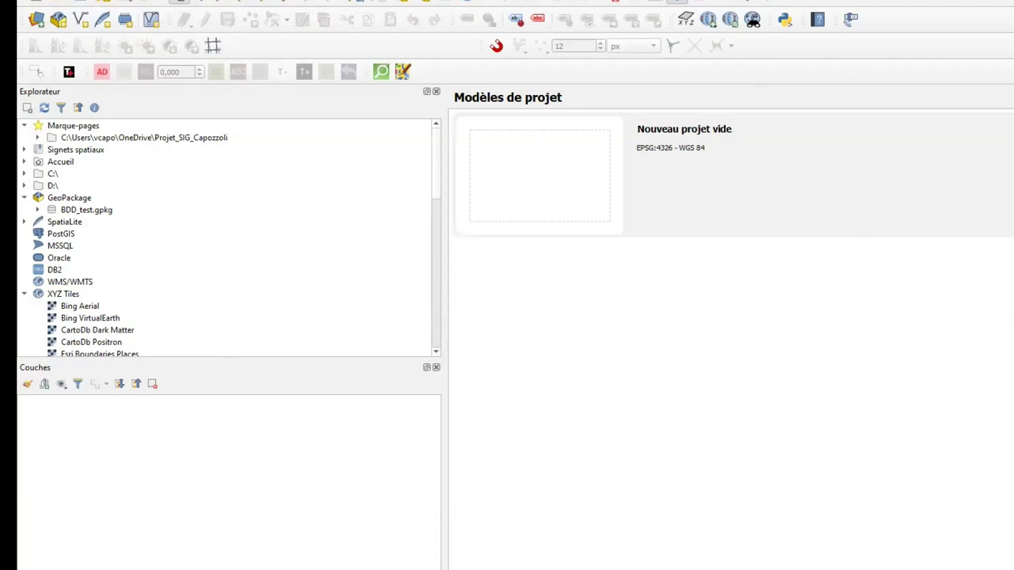
{"action": "left_click", "coordinate": [79, 2]}
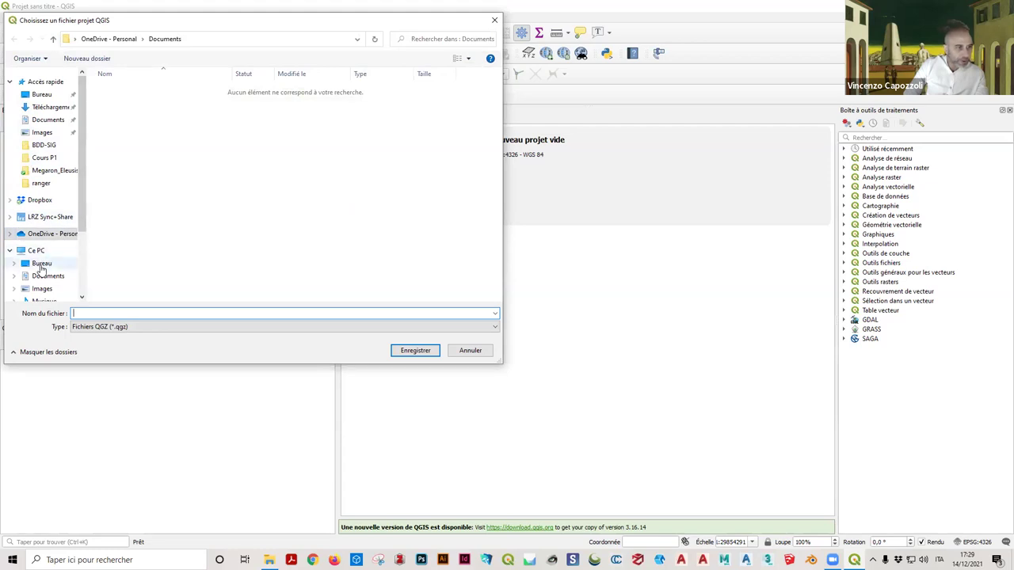
{"action": "left_click", "coordinate": [41, 263]}
{"action": "left_click", "coordinate": [101, 313]}
{"action": "left_click", "coordinate": [101, 326]}
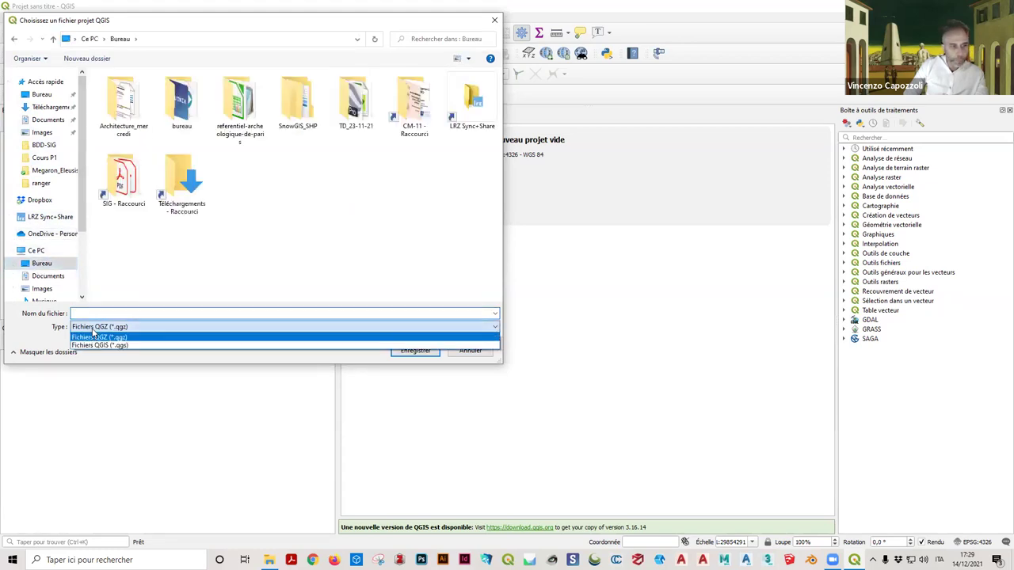
{"action": "left_click", "coordinate": [96, 339]}
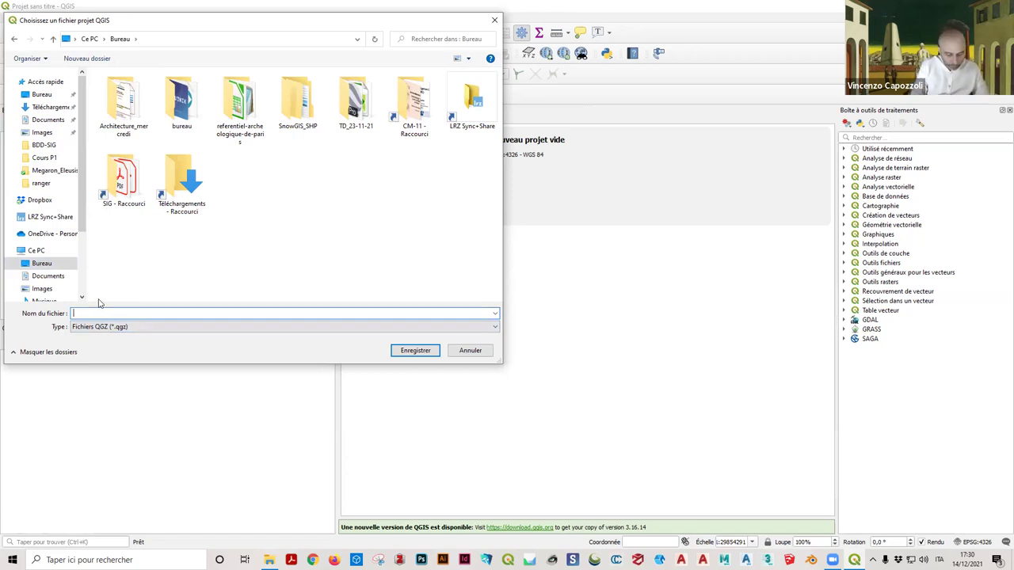
{"action": "type", "text": "TD_14-12"}
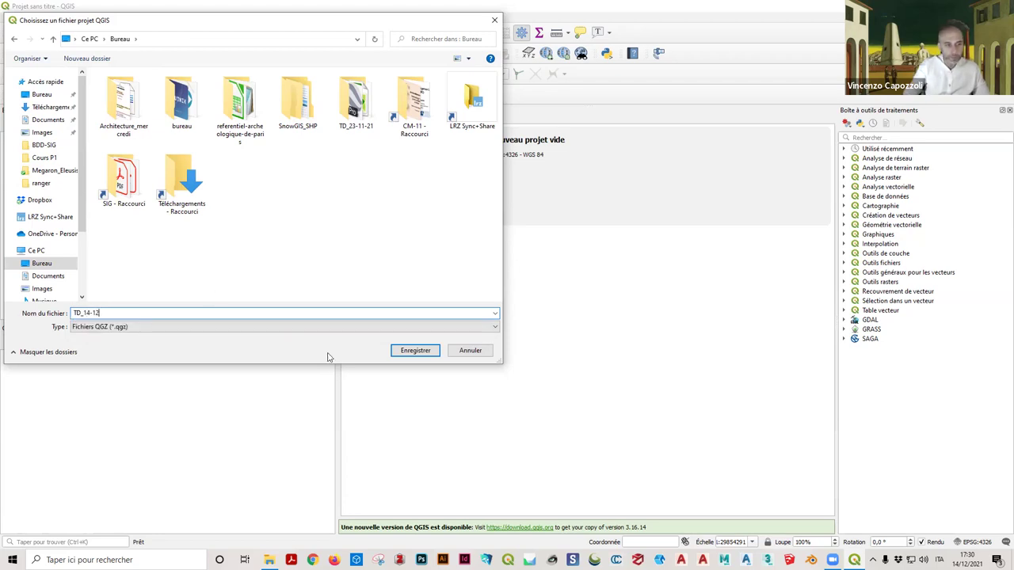
{"action": "left_click", "coordinate": [409, 351]}
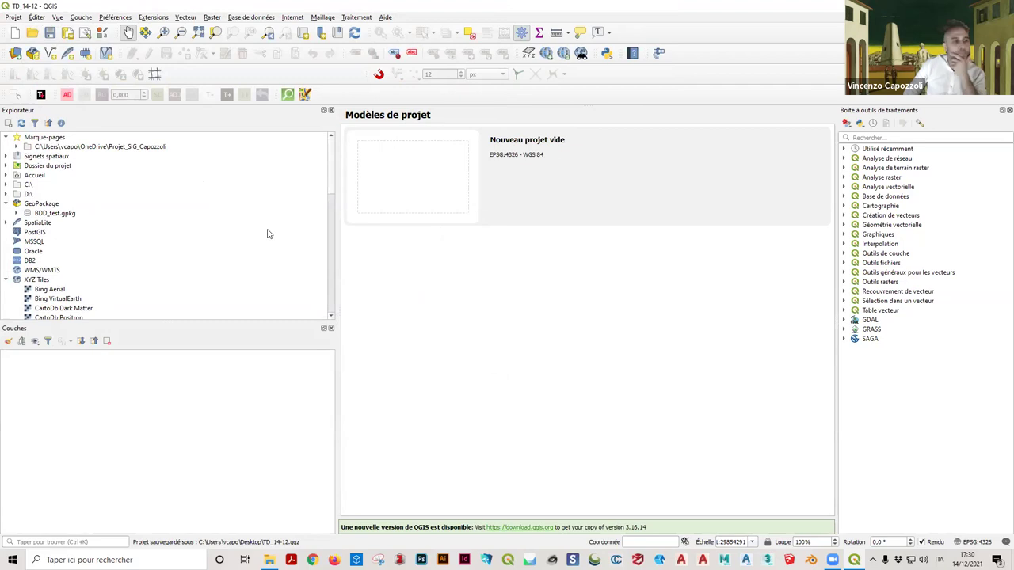
Step: Load the referentiel-archeologique-de-paris .shp file from its folder window into the project and show the map full screen
{"action": "left_click_drag", "start_coordinate": [233, 323], "coordinate": [236, 261]}
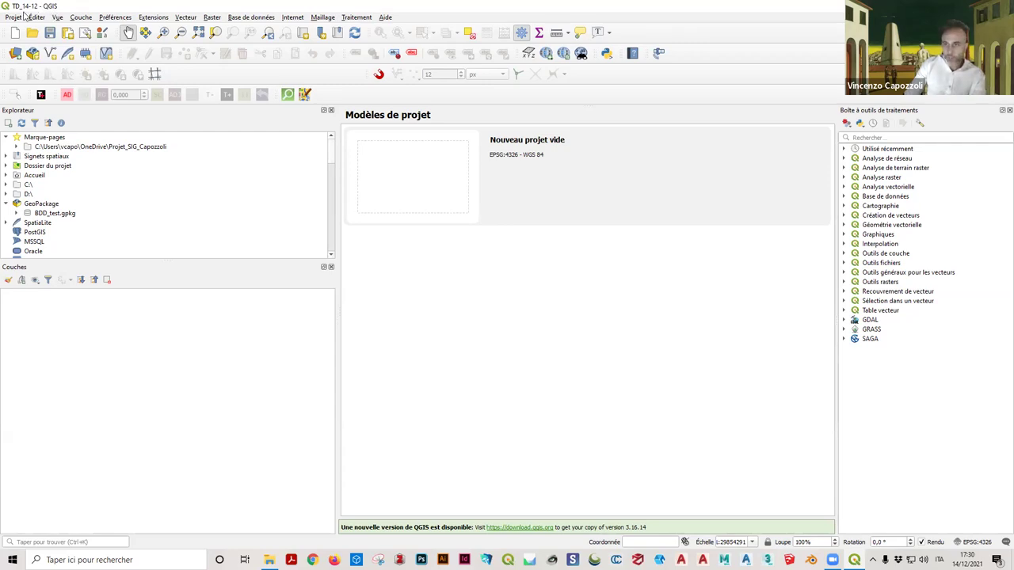
{"action": "double_click", "coordinate": [297, 8]}
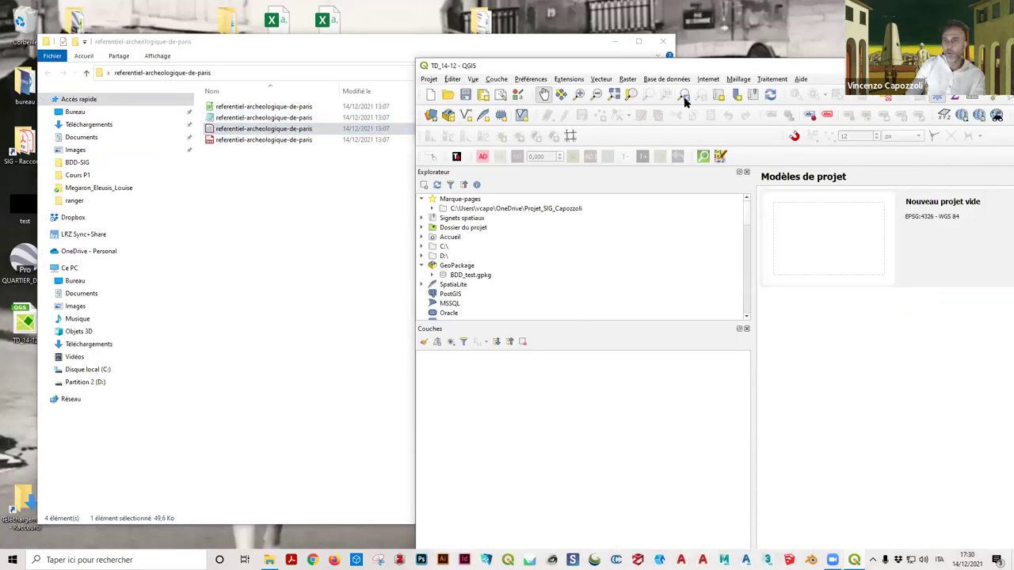
{"action": "left_click_drag", "start_coordinate": [599, 42], "coordinate": [547, 37]}
{"action": "left_click_drag", "start_coordinate": [186, 127], "coordinate": [765, 377]}
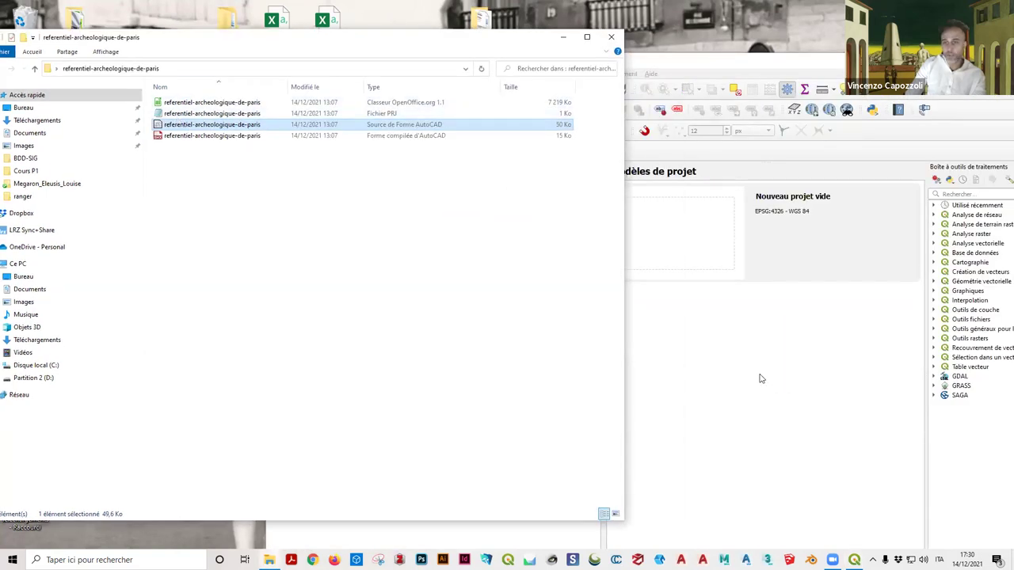
{"action": "left_click", "coordinate": [745, 64]}
{"action": "double_click", "coordinate": [483, 44]}
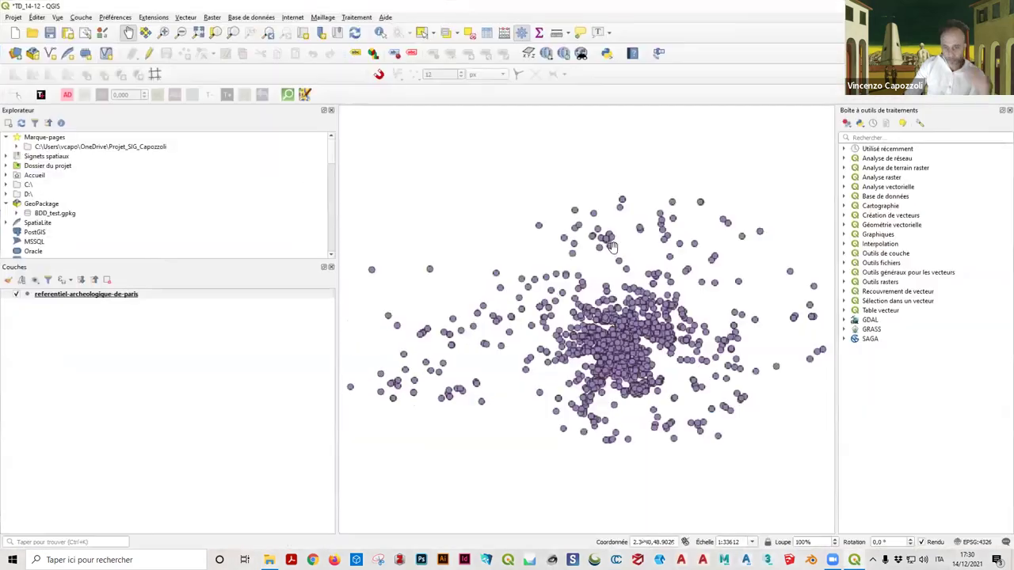
{"action": "scroll", "coordinate": [612, 246], "scroll_direction": "down", "scroll_amount": 1}
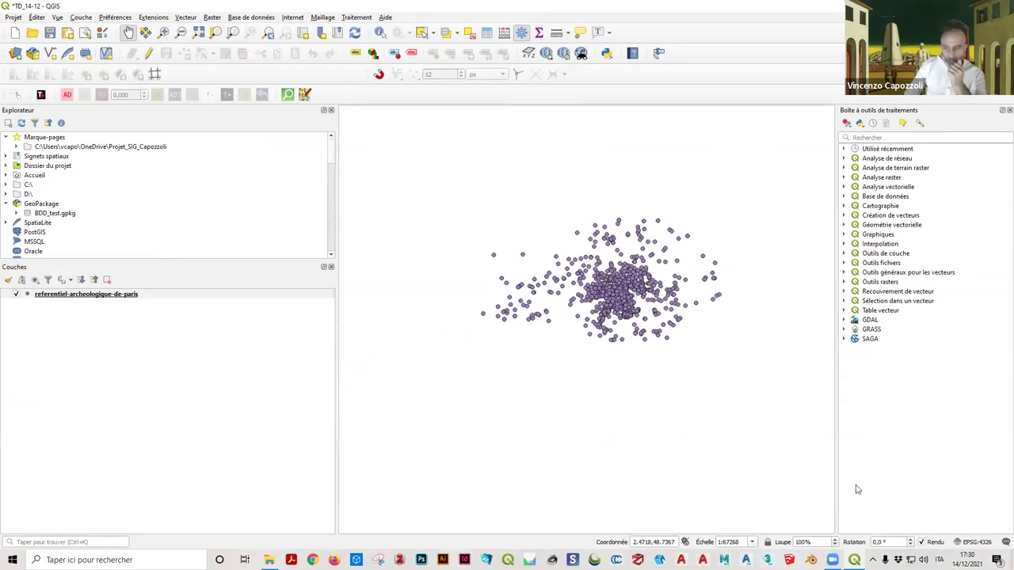
Step: Examine the WKT and Proj4 definition of the project's coordinate reference system and close it without changes
{"action": "left_click", "coordinate": [973, 545]}
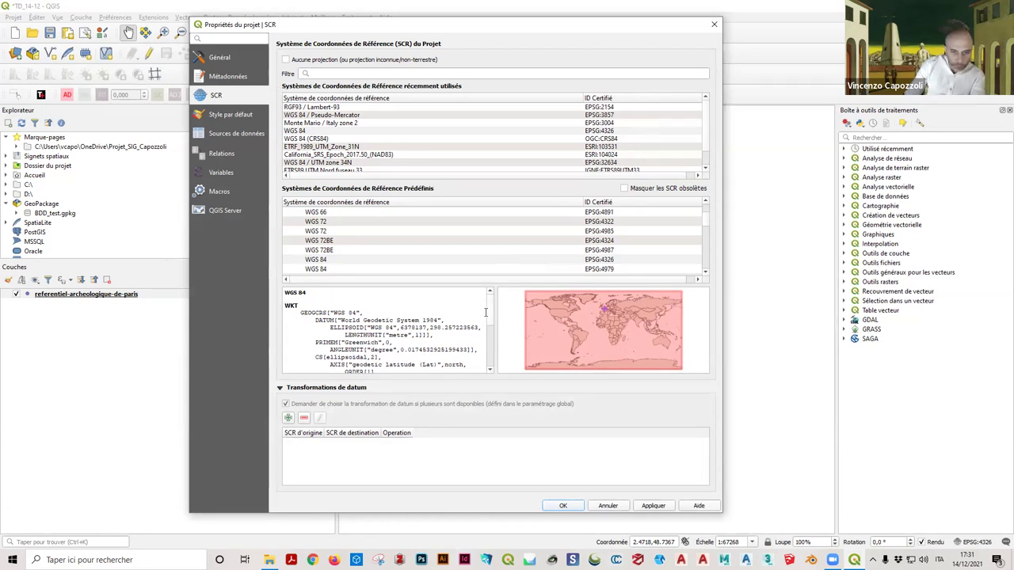
{"action": "scroll", "coordinate": [478, 351], "scroll_direction": "down", "scroll_amount": 3}
{"action": "scroll", "coordinate": [478, 351], "scroll_direction": "down", "scroll_amount": 3}
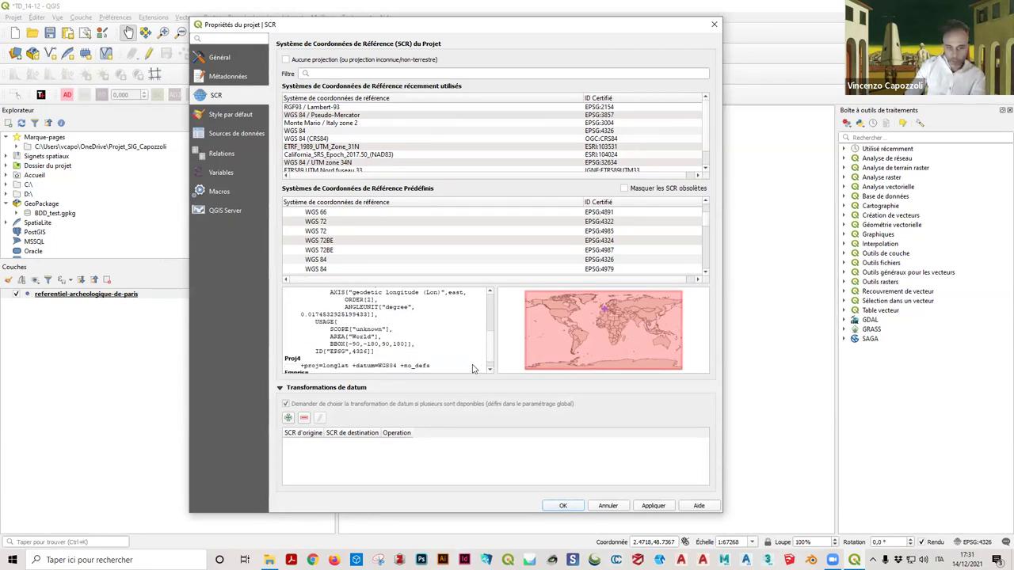
{"action": "left_click", "coordinate": [607, 505]}
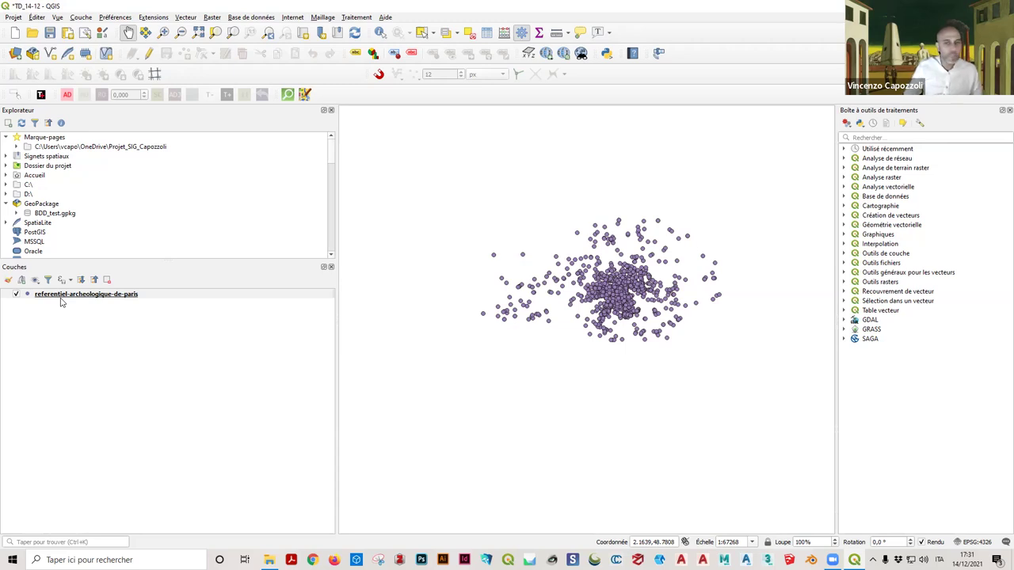
Step: Add the Bing Aerial XYZ tiles as a basemap and place the layer below the archaeological points
{"action": "scroll", "coordinate": [36, 156], "scroll_direction": "down", "scroll_amount": 5}
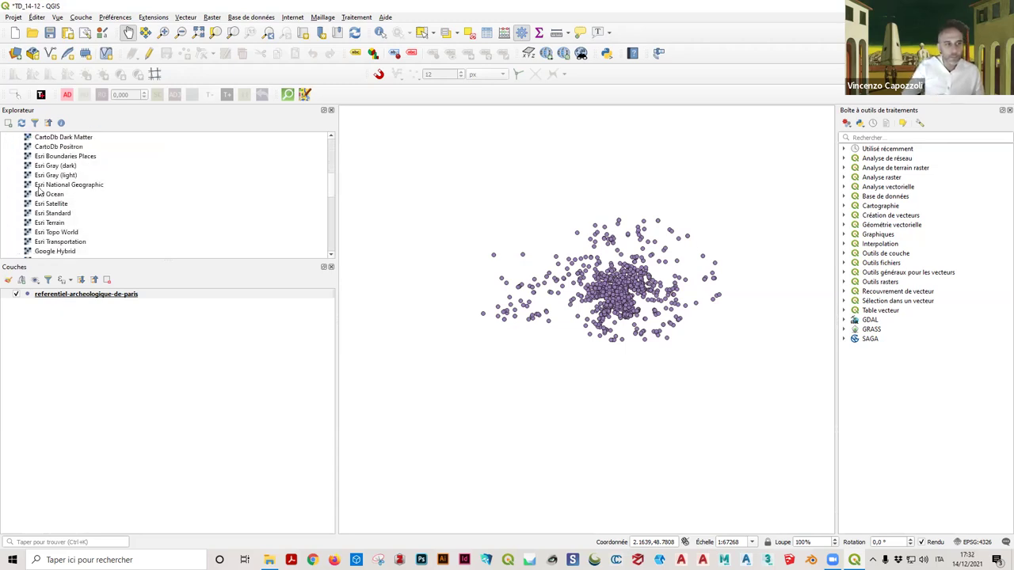
{"action": "scroll", "coordinate": [50, 190], "scroll_direction": "up", "scroll_amount": 1}
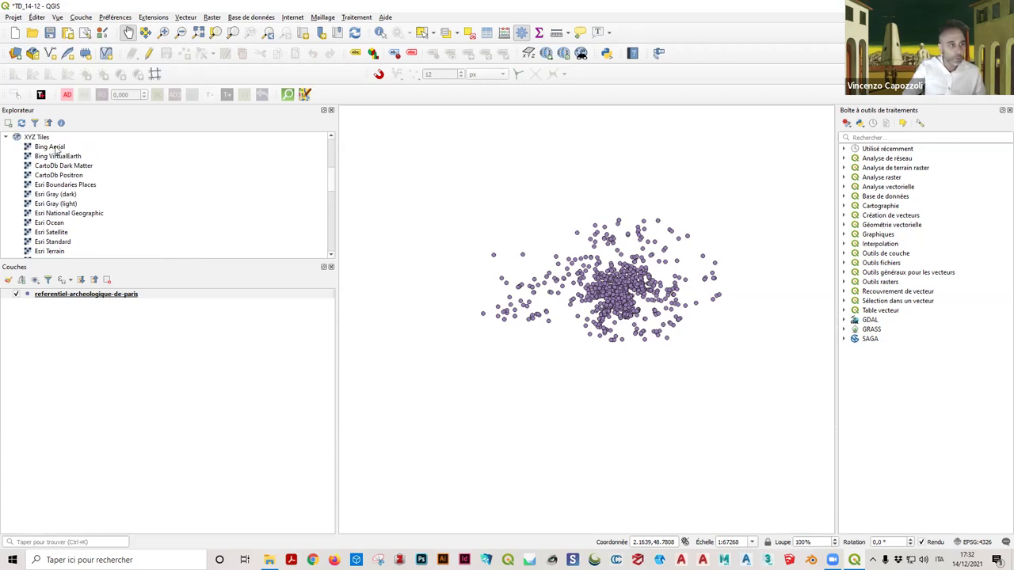
{"action": "double_click", "coordinate": [55, 150]}
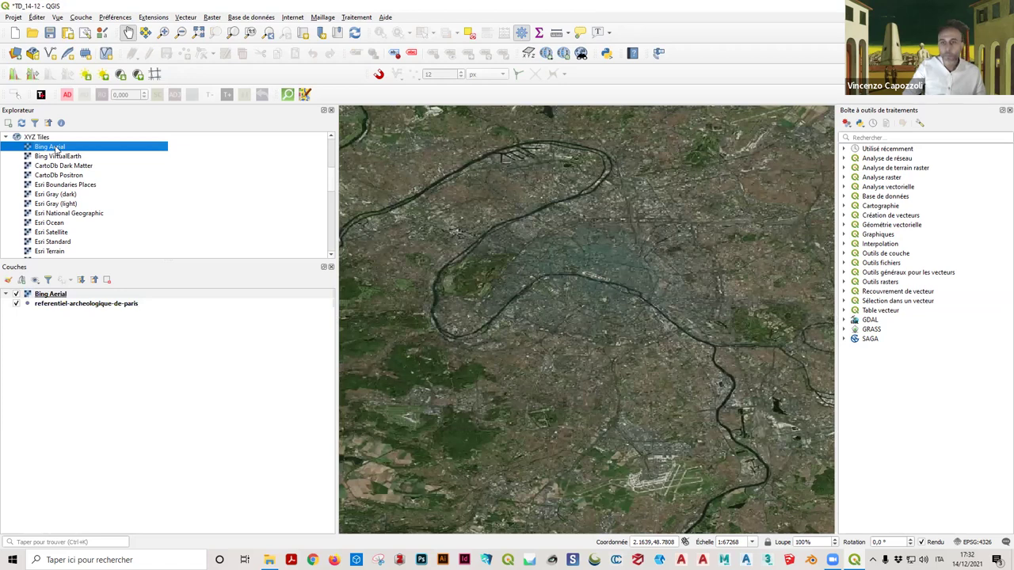
{"action": "left_click", "coordinate": [53, 298]}
{"action": "left_click_drag", "start_coordinate": [52, 317], "coordinate": [52, 313]}
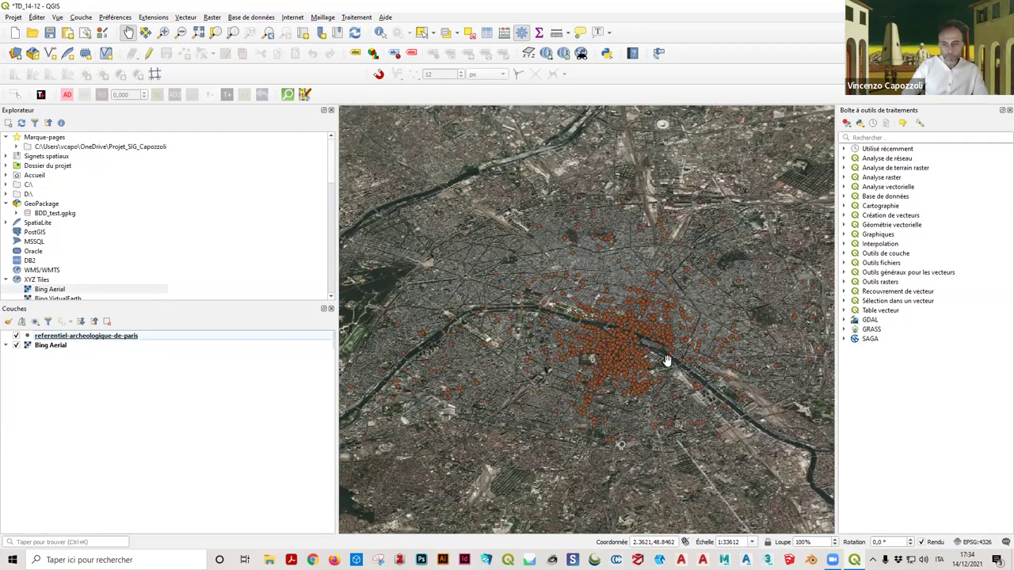
Step: Add the OSM XYZ tiles below the Bing Aerial layer and toggle Bing Aerial's visibility off and on
{"action": "scroll", "coordinate": [667, 361], "scroll_direction": "up", "scroll_amount": 1}
{"action": "scroll", "coordinate": [598, 292], "scroll_direction": "up", "scroll_amount": 1}
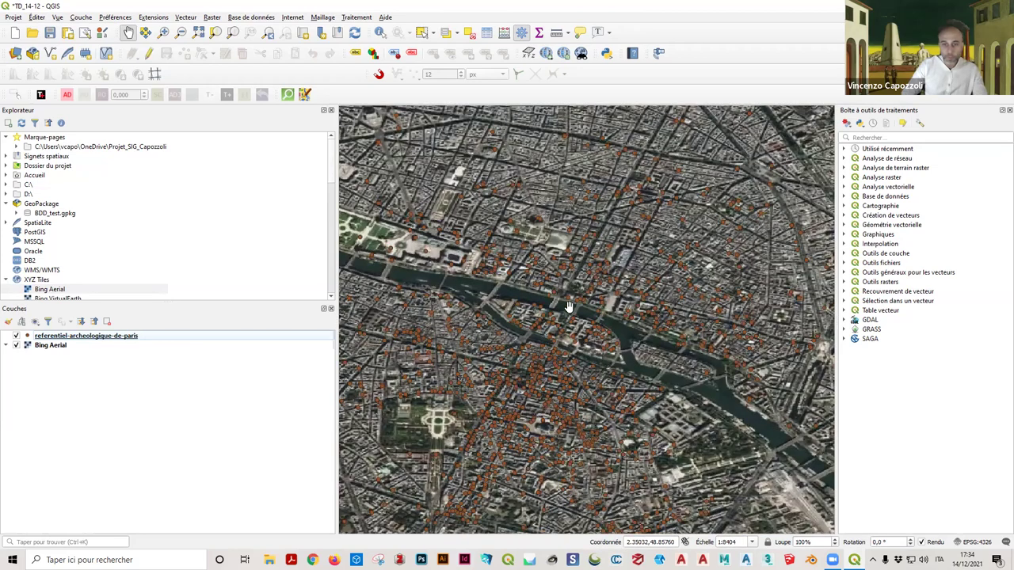
{"action": "scroll", "coordinate": [136, 256], "scroll_direction": "down", "scroll_amount": 8}
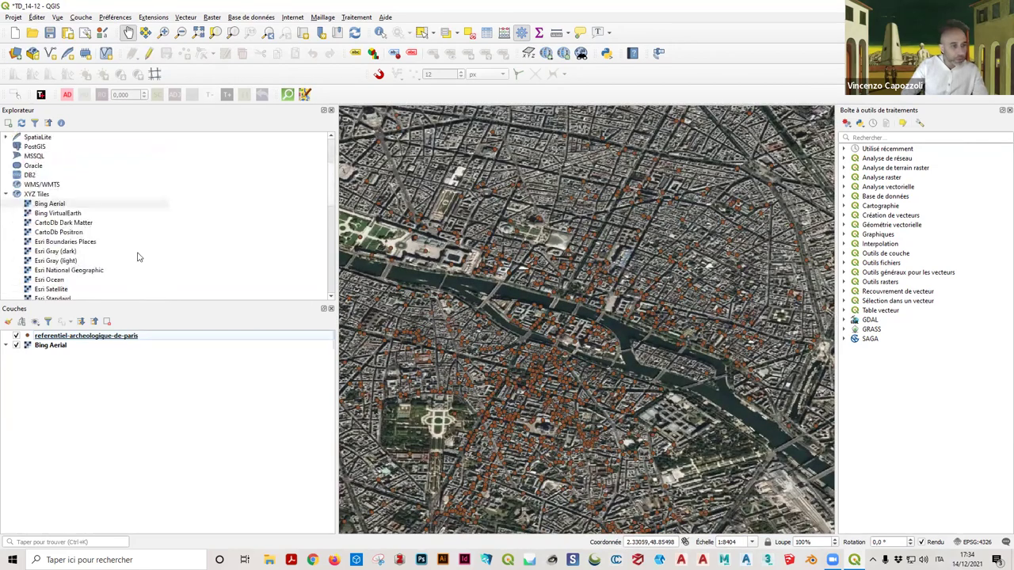
{"action": "left_click_drag", "start_coordinate": [41, 270], "coordinate": [39, 353]}
{"action": "left_click", "coordinate": [39, 349]}
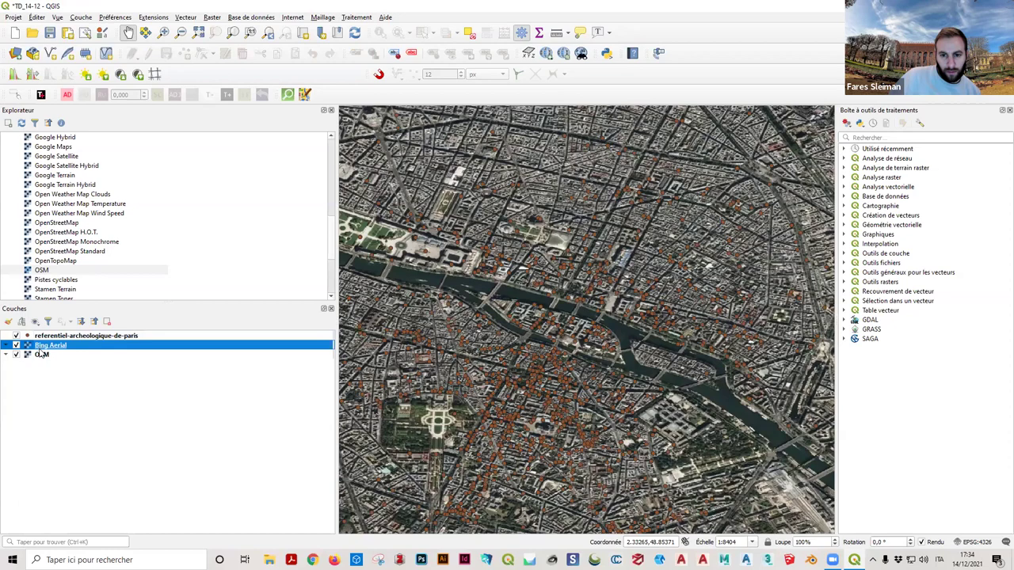
{"action": "left_click", "coordinate": [16, 346]}
{"action": "left_click", "coordinate": [17, 345]}
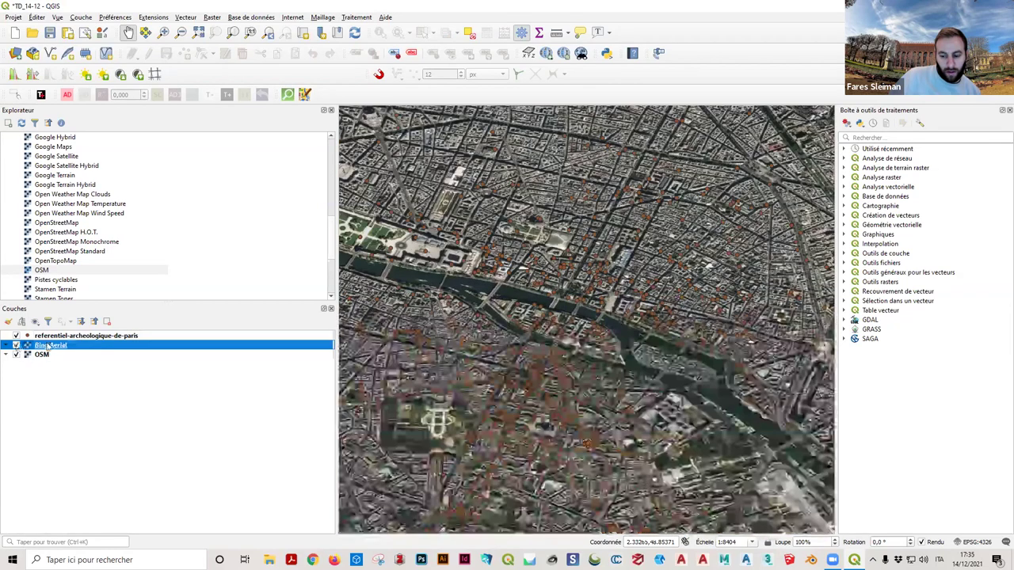
Step: Check the source coordinate reference system in the Bing Aerial layer's properties and close them
{"action": "right_click", "coordinate": [48, 346]}
{"action": "left_click", "coordinate": [181, 283]}
{"action": "left_click", "coordinate": [182, 280]}
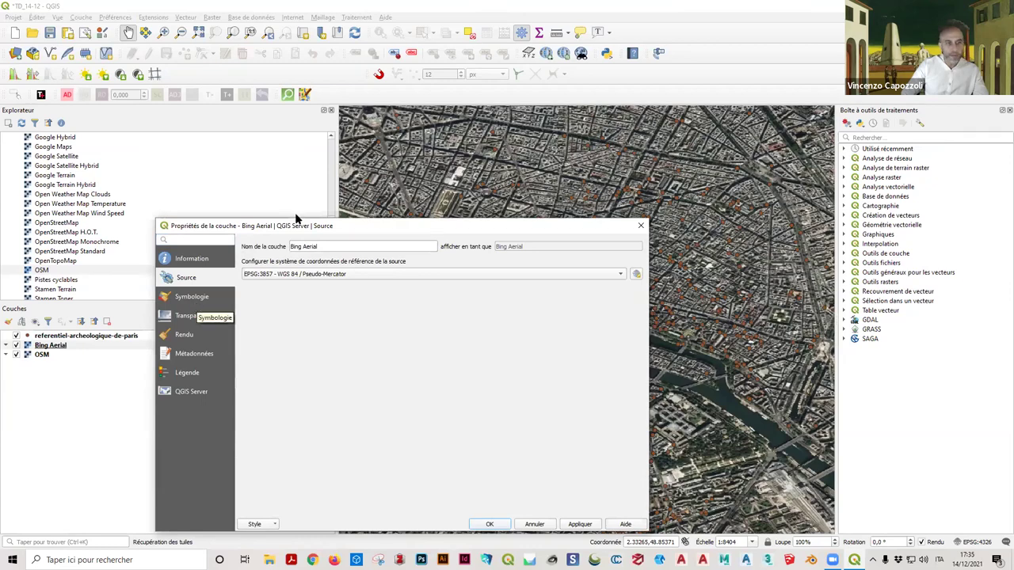
{"action": "left_click_drag", "start_coordinate": [349, 225], "coordinate": [384, 82]}
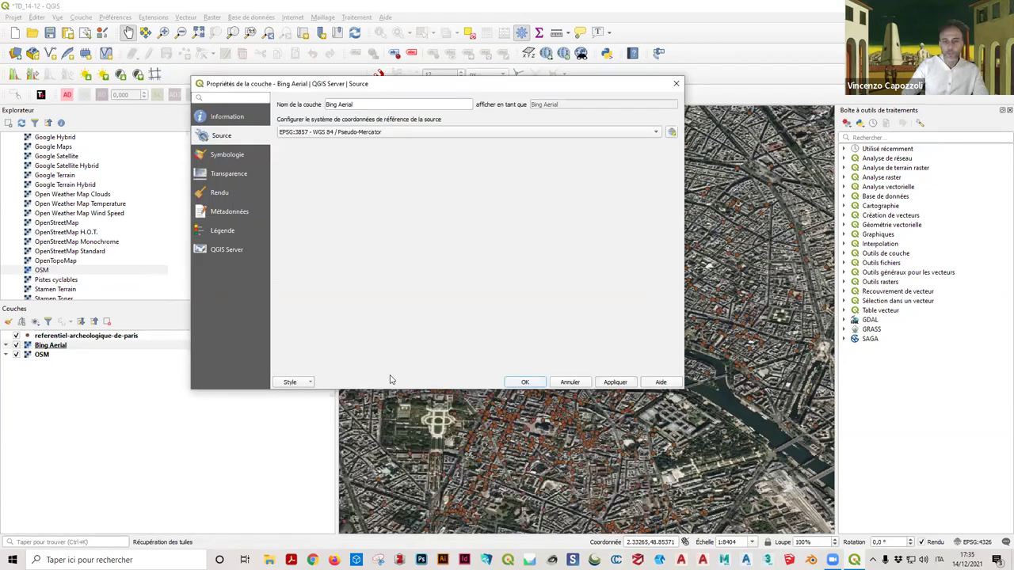
{"action": "left_click", "coordinate": [675, 84]}
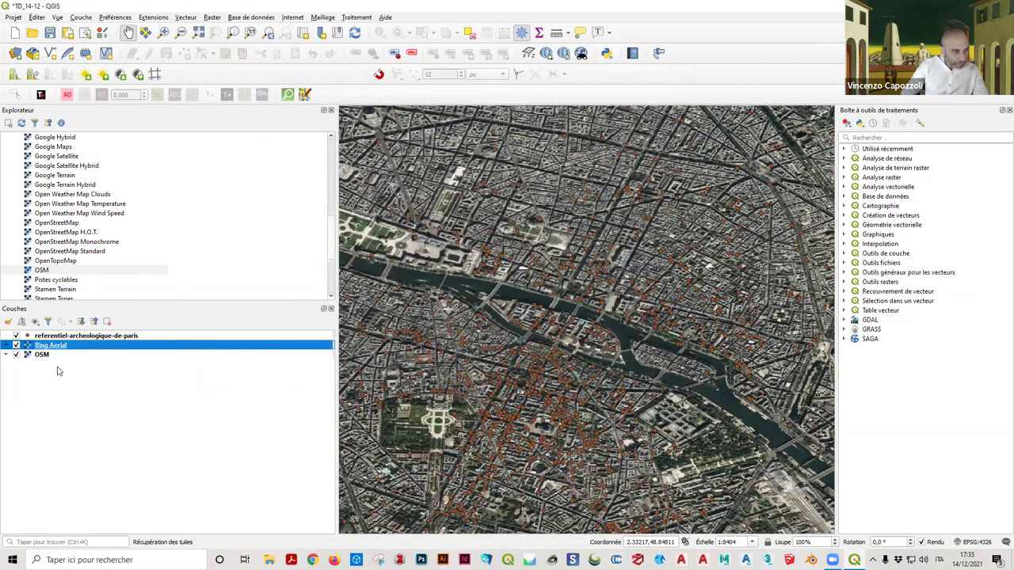
Step: Check the source coordinate reference system in the OSM layer's properties and close them
{"action": "double_click", "coordinate": [41, 354]}
{"action": "left_click", "coordinate": [220, 137]}
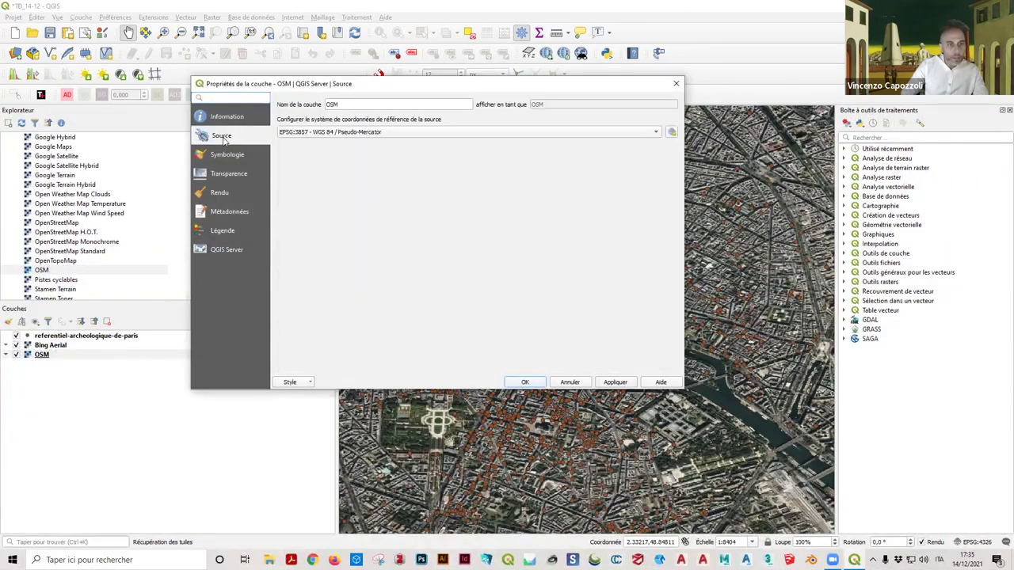
{"action": "left_click", "coordinate": [527, 383]}
Step: Hide the Processing Toolbox to enlarge the map area
{"action": "key", "text": "ctrl+alt+t"}
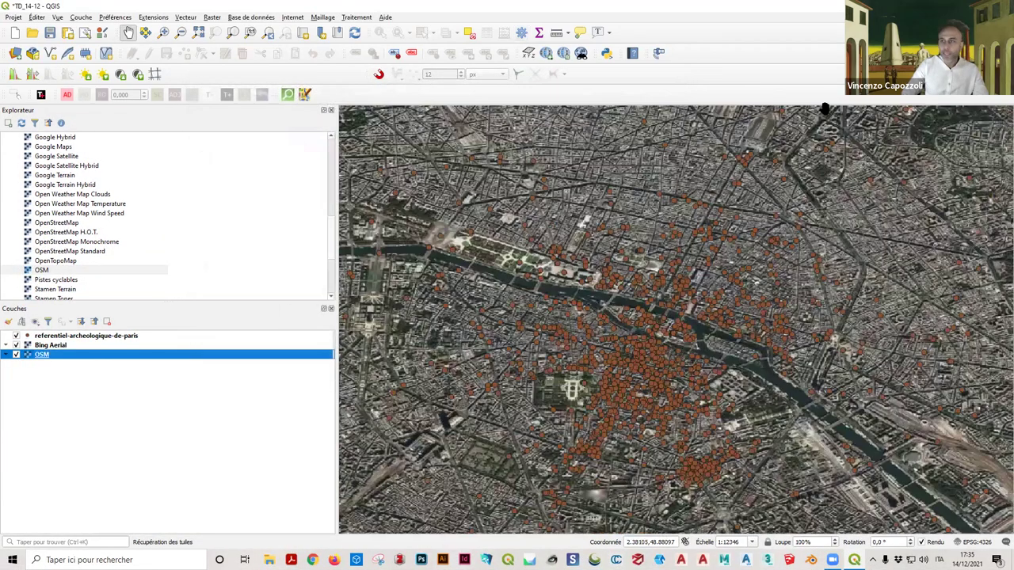
{"action": "scroll", "coordinate": [595, 250], "scroll_direction": "down", "scroll_amount": 3}
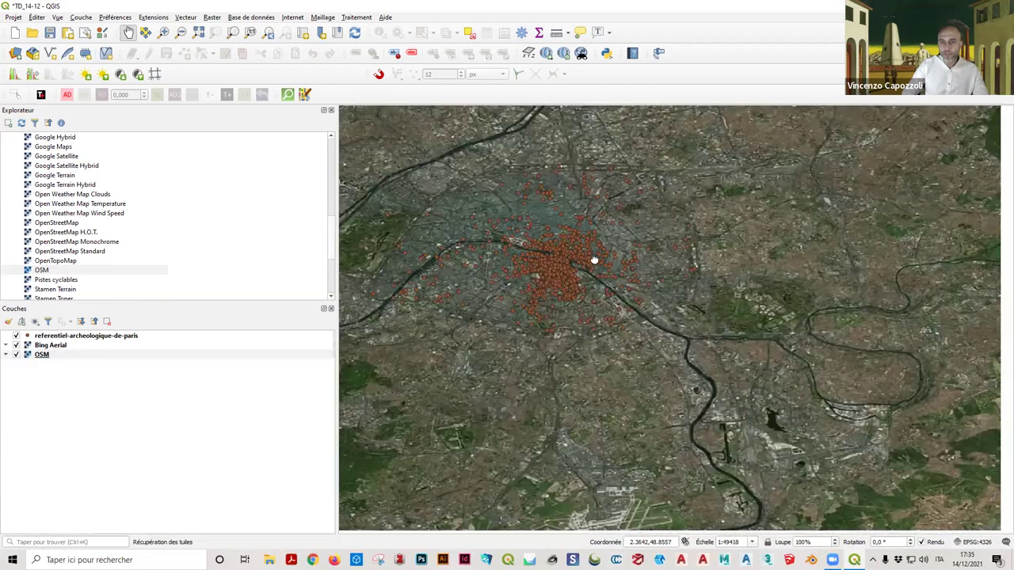
{"action": "scroll", "coordinate": [609, 280], "scroll_direction": "down", "scroll_amount": 1}
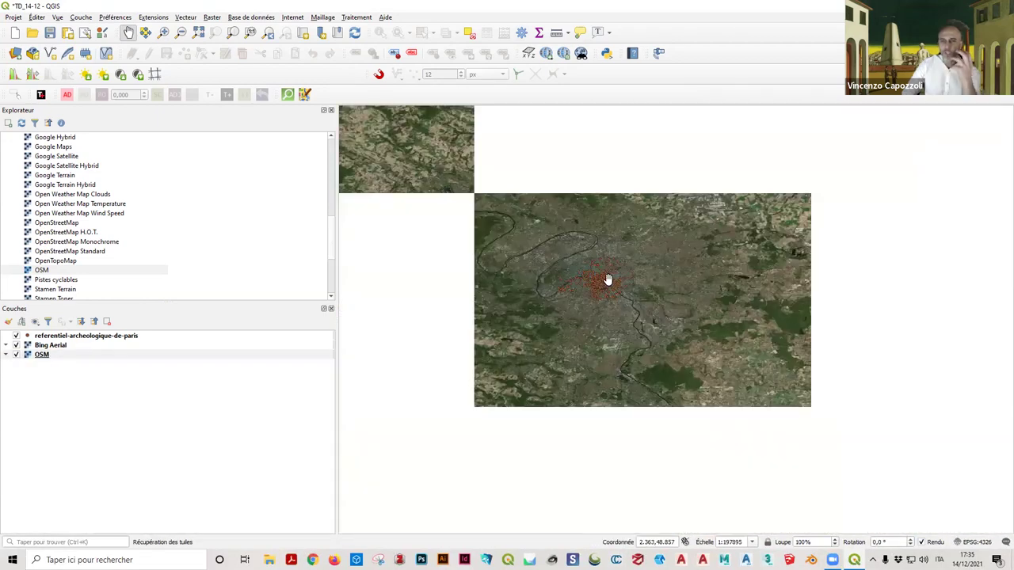
{"action": "scroll", "coordinate": [603, 275], "scroll_direction": "up", "scroll_amount": 2}
{"action": "scroll", "coordinate": [602, 273], "scroll_direction": "up", "scroll_amount": 2}
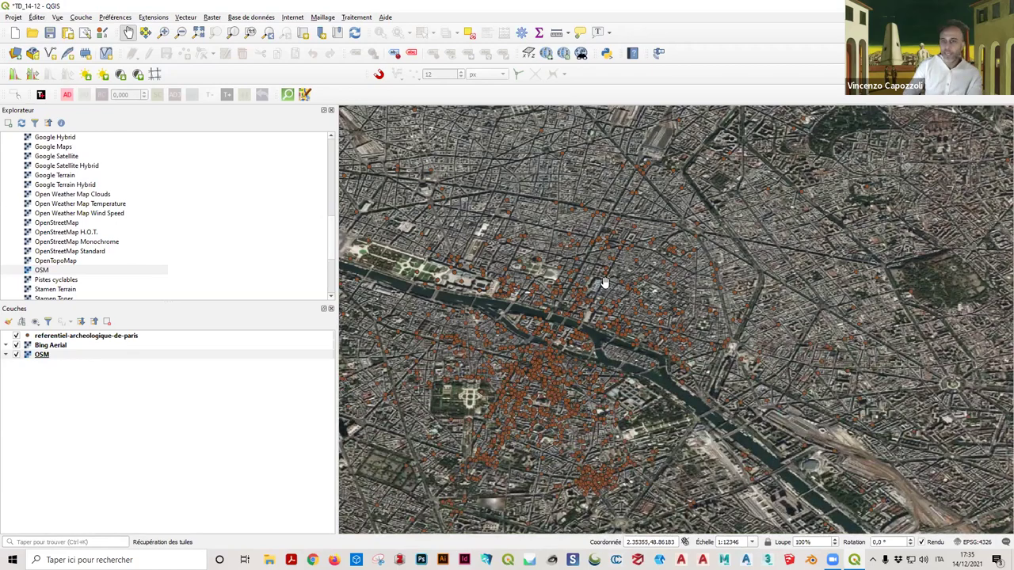
{"action": "scroll", "coordinate": [602, 290], "scroll_direction": "down", "scroll_amount": 1}
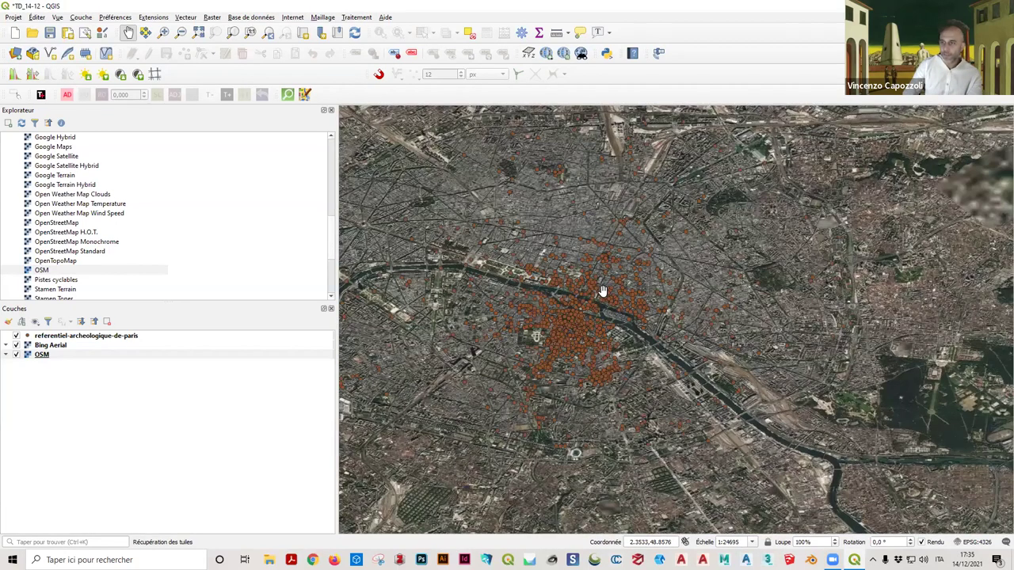
{"action": "scroll", "coordinate": [602, 291], "scroll_direction": "down", "scroll_amount": 1}
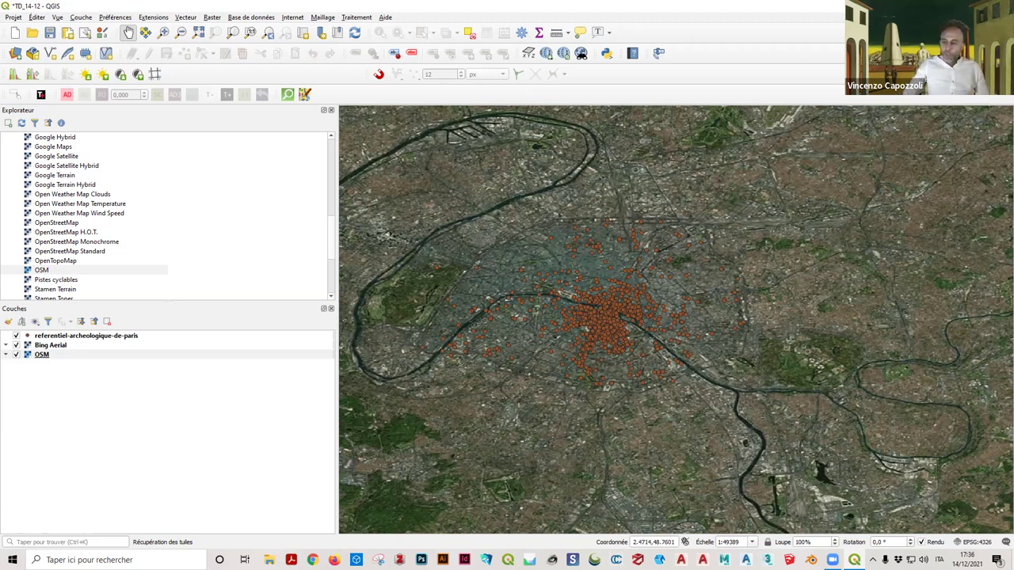
Step: Recheck the source coordinate reference system in the Bing Aerial layer's properties and close them
{"action": "left_click", "coordinate": [63, 339]}
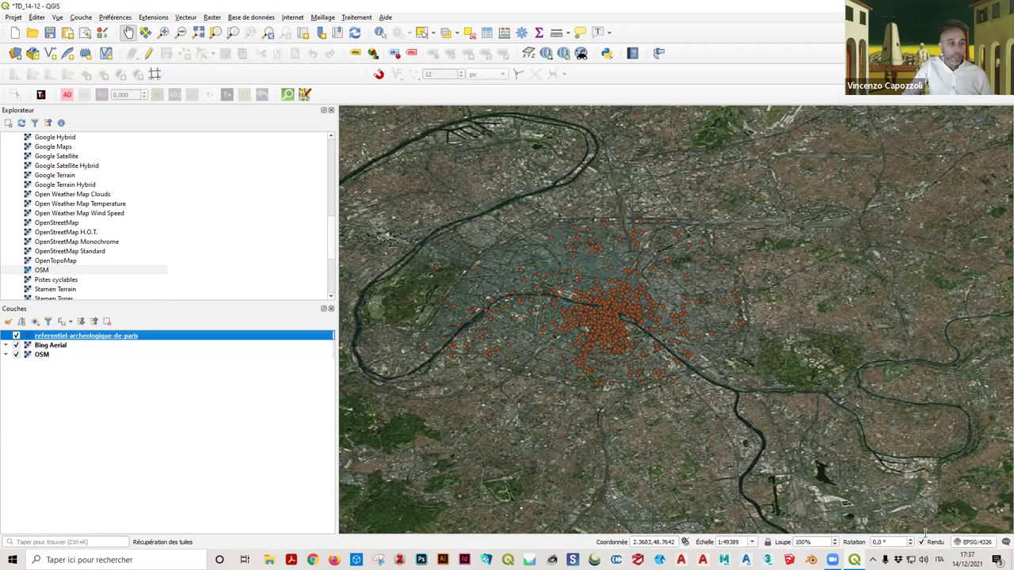
{"action": "left_click", "coordinate": [46, 349]}
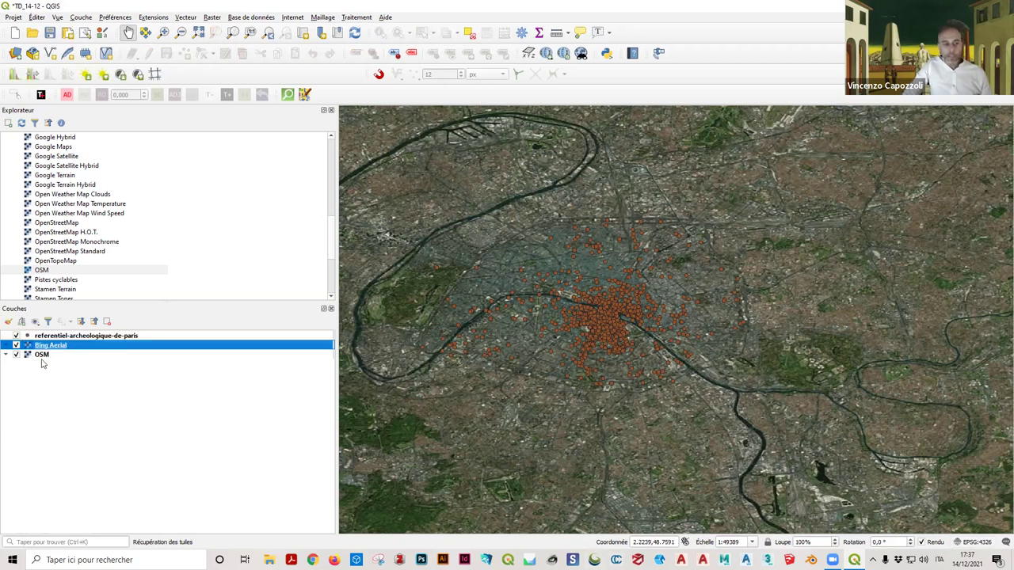
{"action": "left_click", "coordinate": [43, 356]}
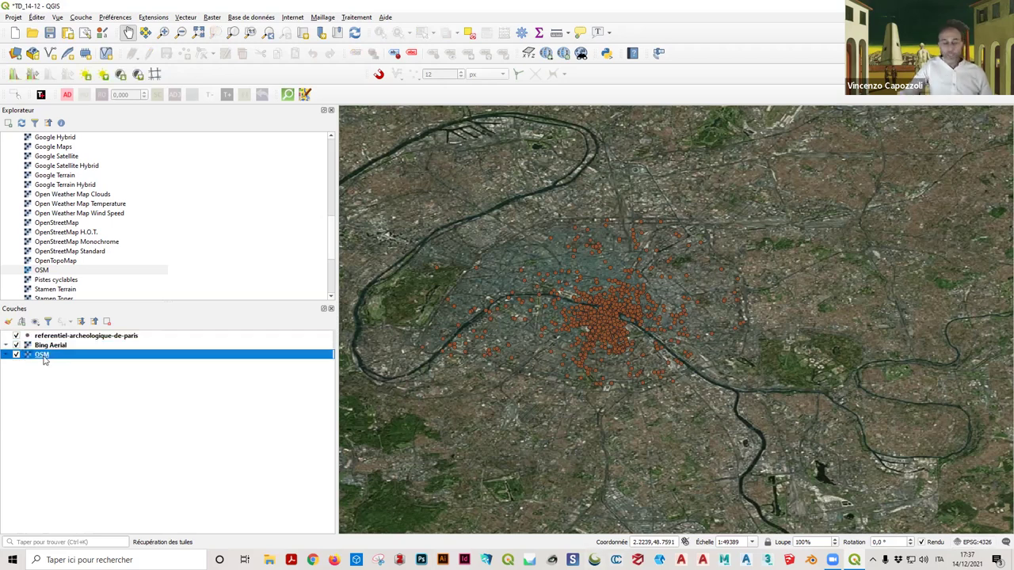
{"action": "double_click", "coordinate": [50, 346]}
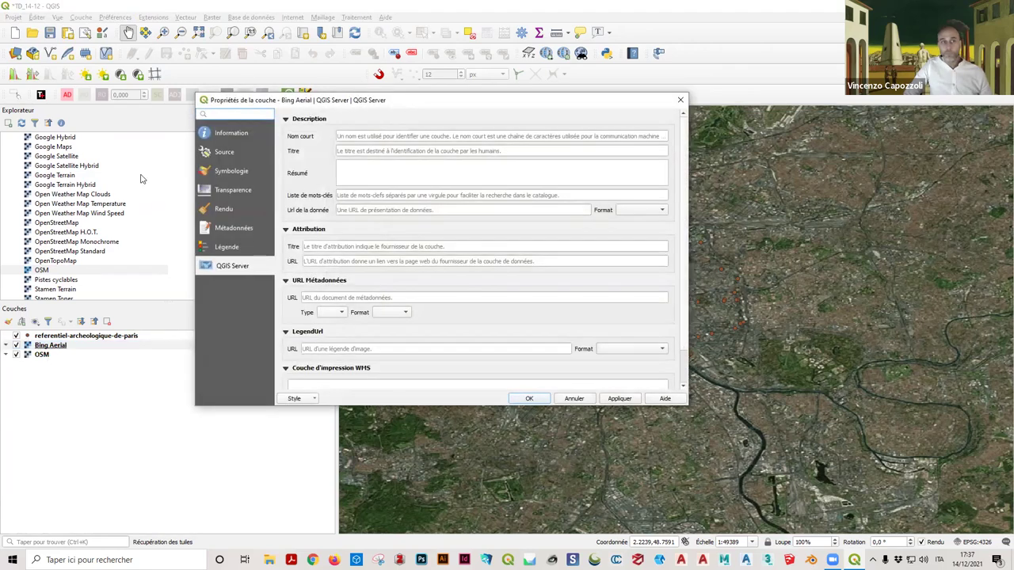
{"action": "left_click", "coordinate": [228, 154]}
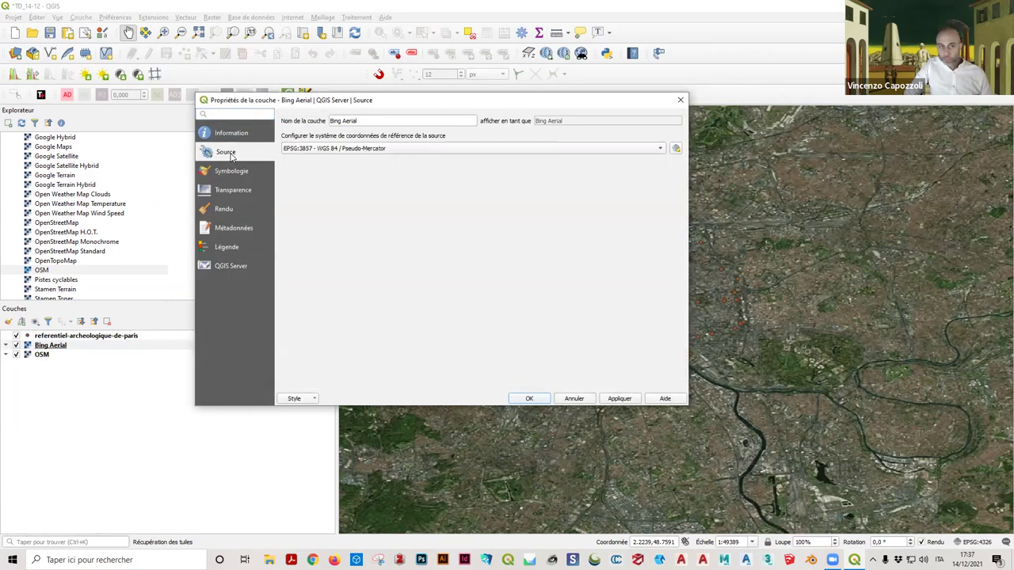
{"action": "mouse_move", "coordinate": [307, 155]}
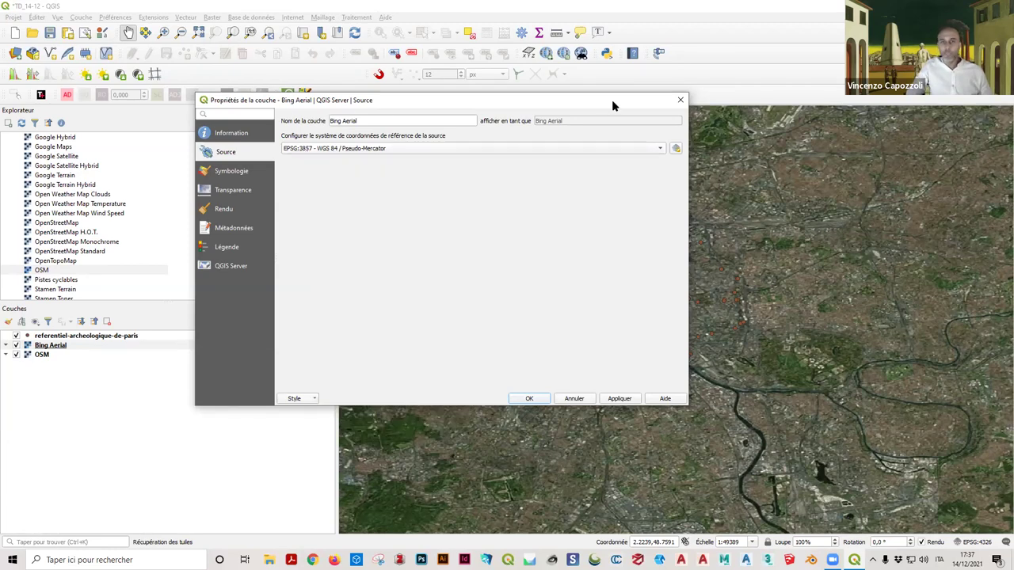
{"action": "left_click", "coordinate": [680, 99]}
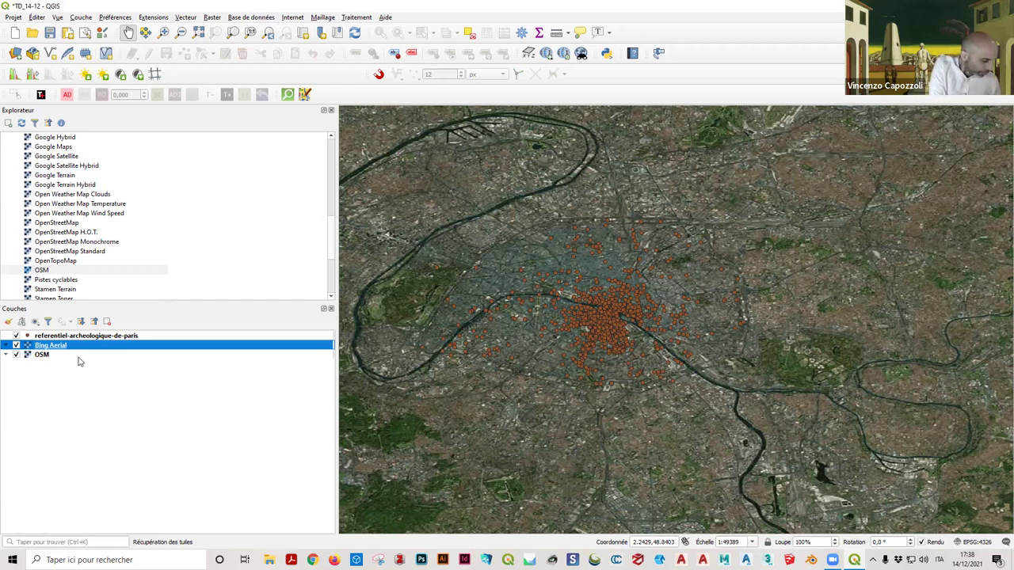
Step: Save the TD_14-12 project
{"action": "left_click", "coordinate": [49, 33]}
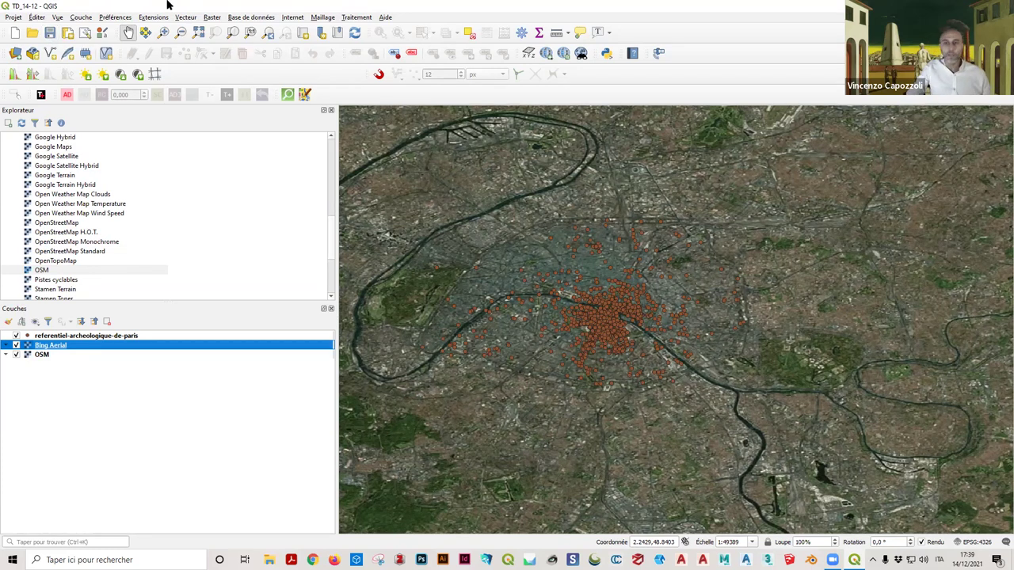
Step: Identify a referentiel-archeologique-de-paris point on the street west of the tree-covered square near the Seine to view its attributes
{"action": "scroll", "coordinate": [533, 295], "scroll_direction": "up", "scroll_amount": 2}
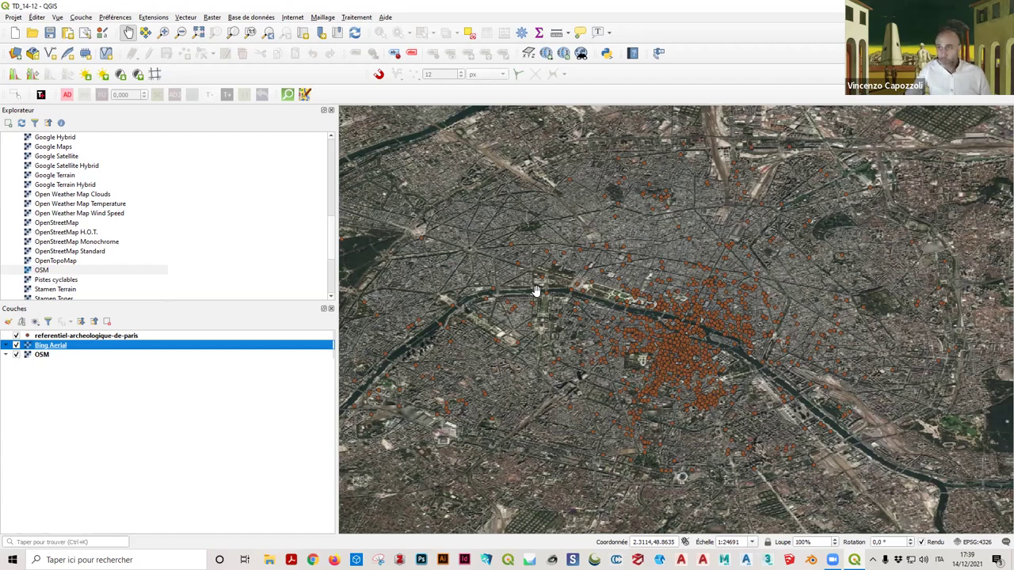
{"action": "left_click_drag", "start_coordinate": [640, 215], "coordinate": [614, 227]}
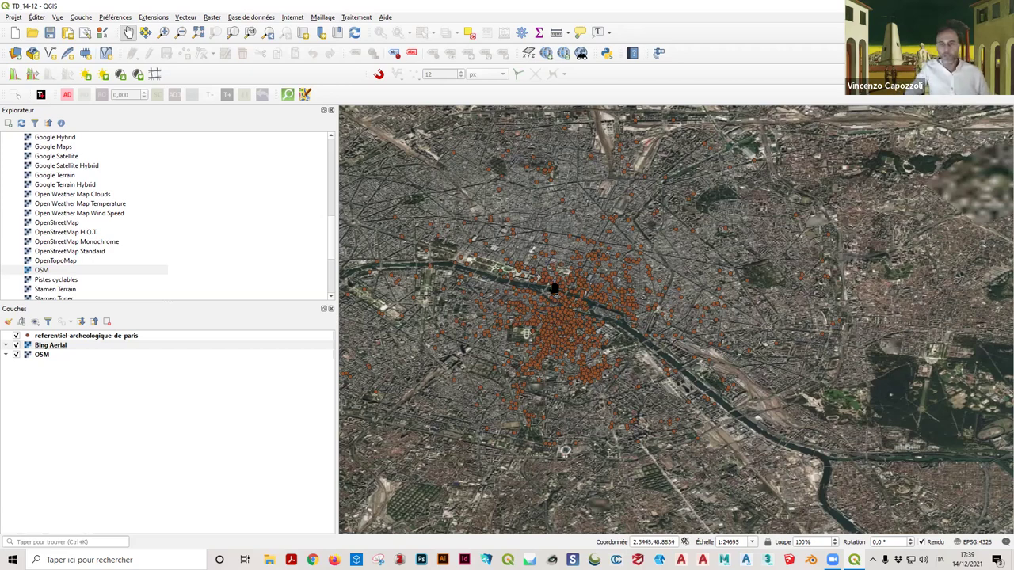
{"action": "scroll", "coordinate": [544, 331], "scroll_direction": "up", "scroll_amount": 1}
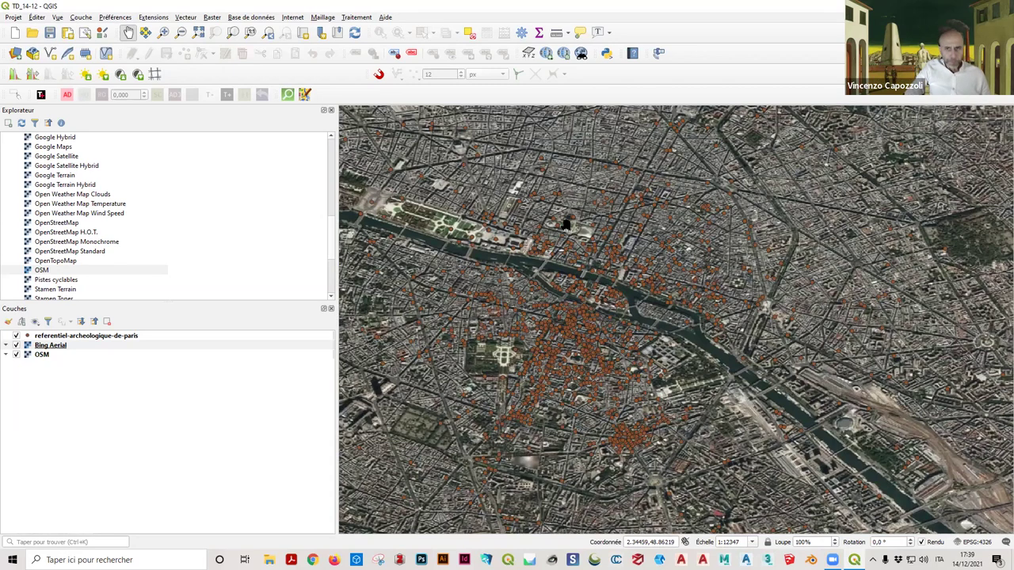
{"action": "scroll", "coordinate": [588, 199], "scroll_direction": "down", "scroll_amount": 1}
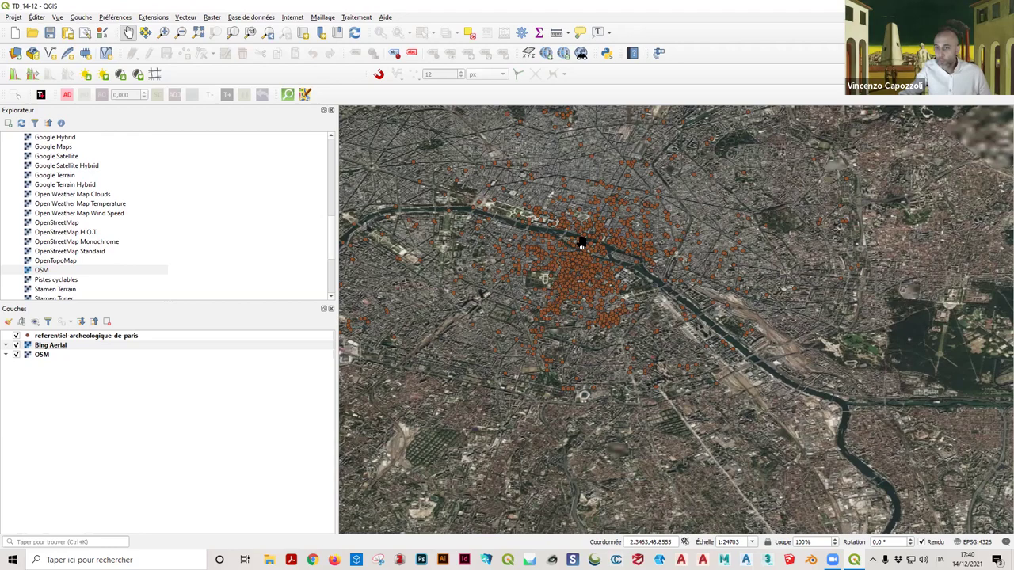
{"action": "scroll", "coordinate": [564, 273], "scroll_direction": "up", "scroll_amount": 3}
{"action": "scroll", "coordinate": [595, 253], "scroll_direction": "up", "scroll_amount": 6}
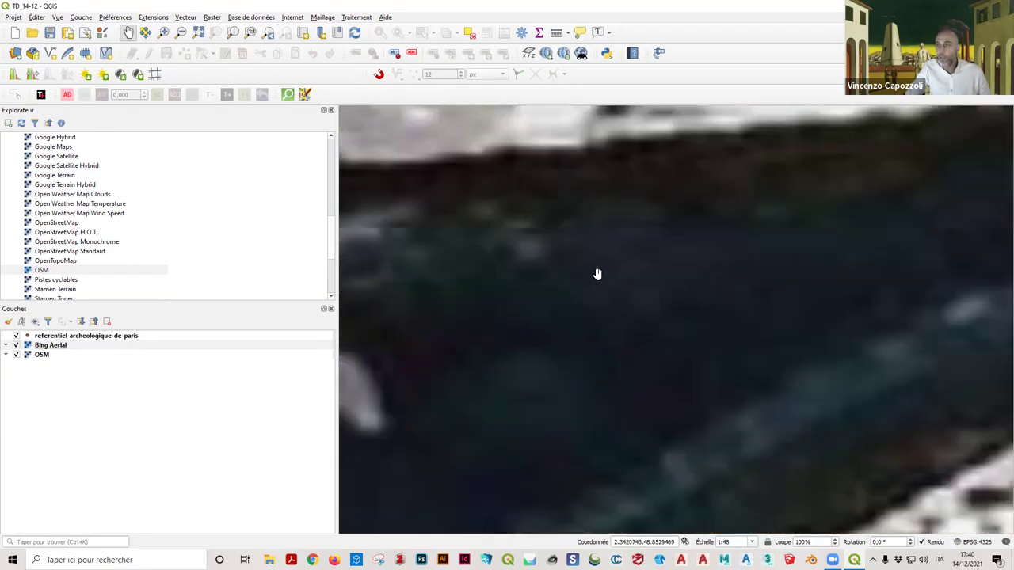
{"action": "scroll", "coordinate": [598, 275], "scroll_direction": "down", "scroll_amount": 3}
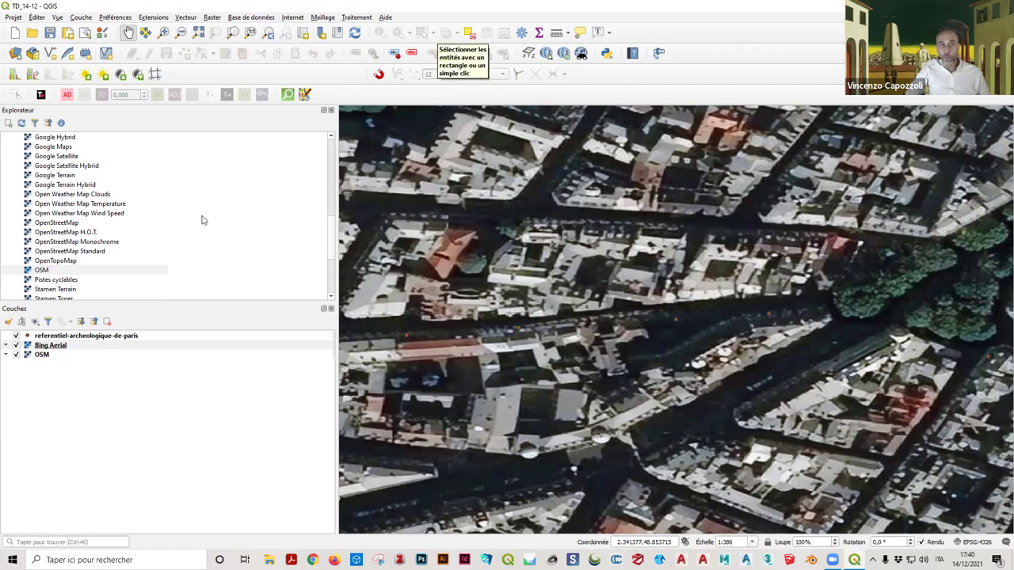
{"action": "left_click", "coordinate": [125, 337]}
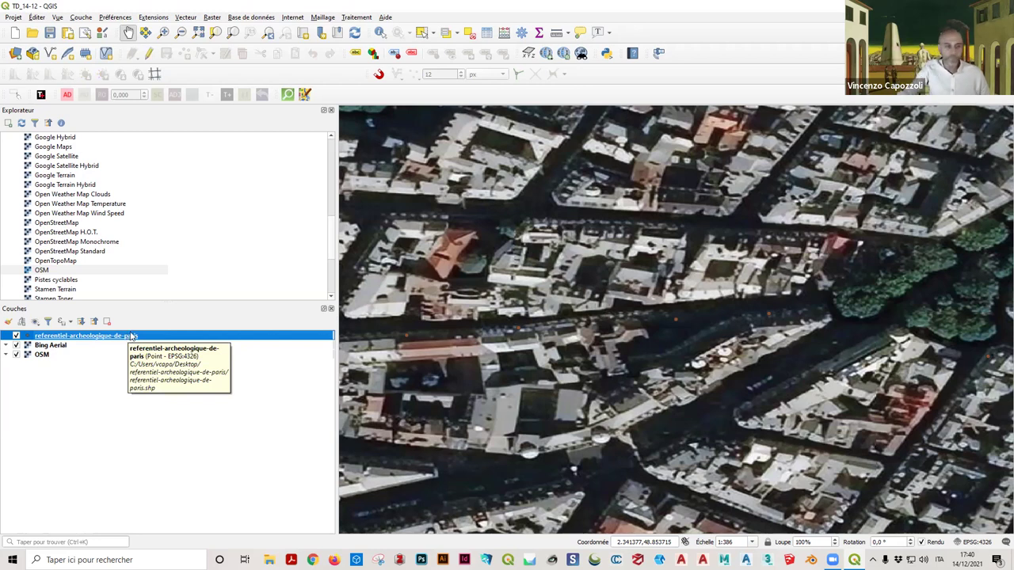
{"action": "left_click", "coordinate": [380, 33]}
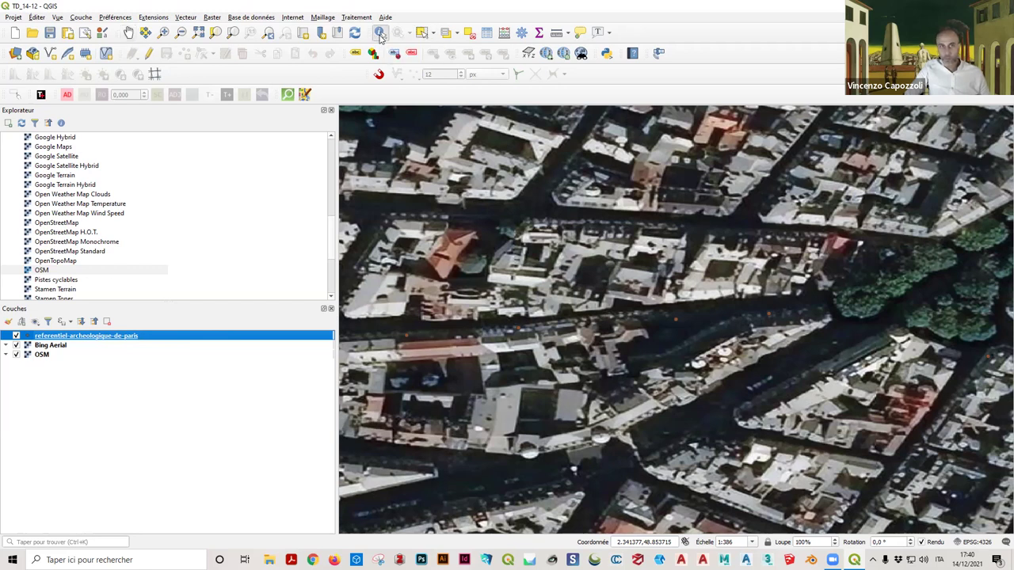
{"action": "left_click", "coordinate": [521, 331]}
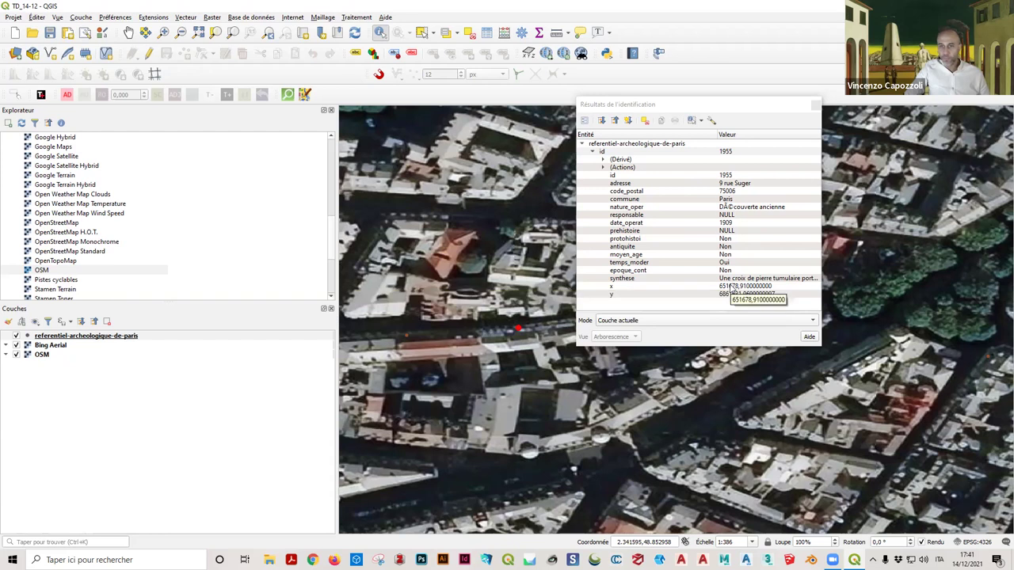
Step: Reopen the same point's identification results, widen the results window to read the full attribute values, and close it
{"action": "left_click", "coordinate": [822, 278]}
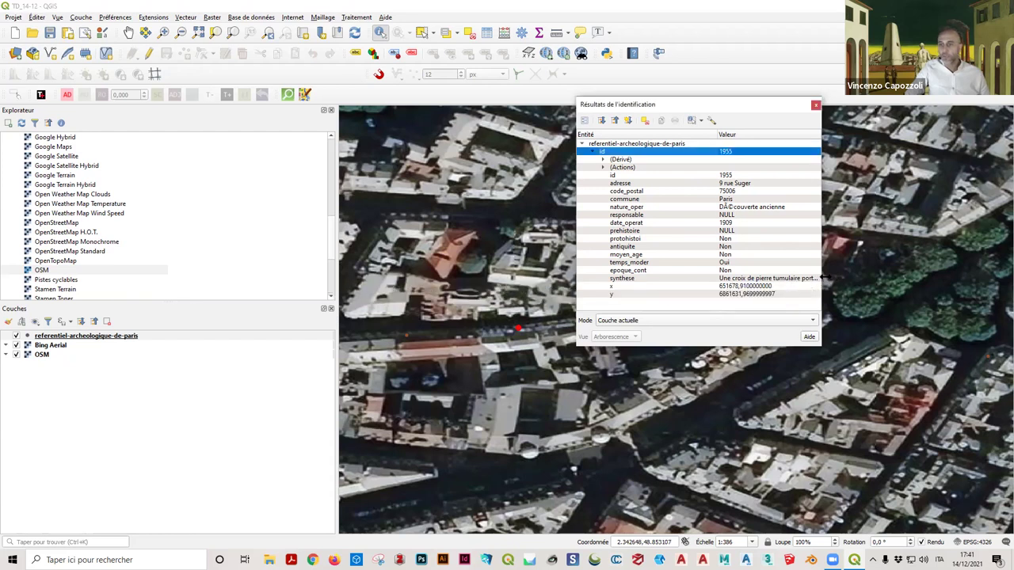
{"action": "left_click_drag", "start_coordinate": [822, 278], "coordinate": [753, 278]}
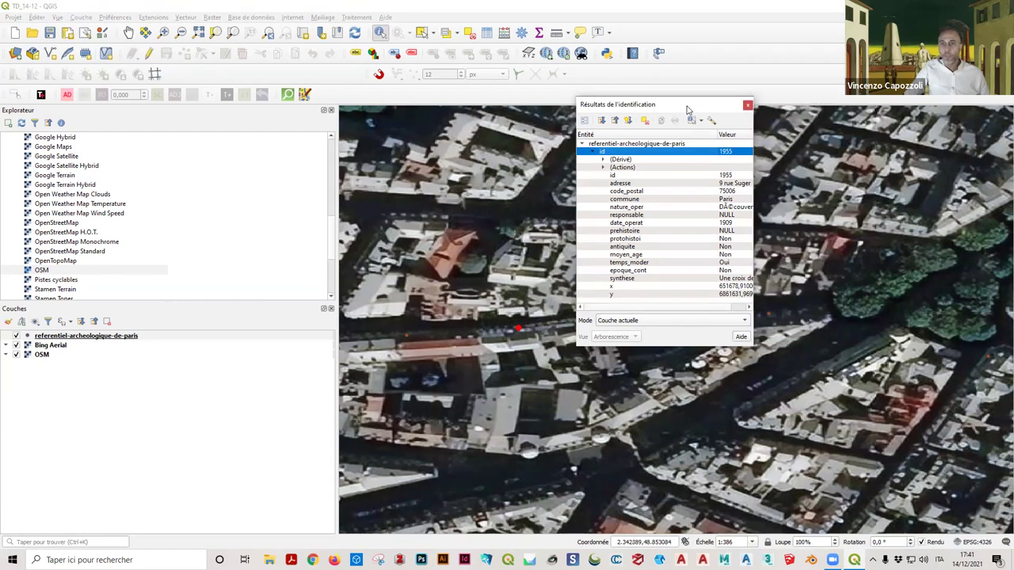
{"action": "left_click_drag", "start_coordinate": [741, 110], "coordinate": [671, 111]}
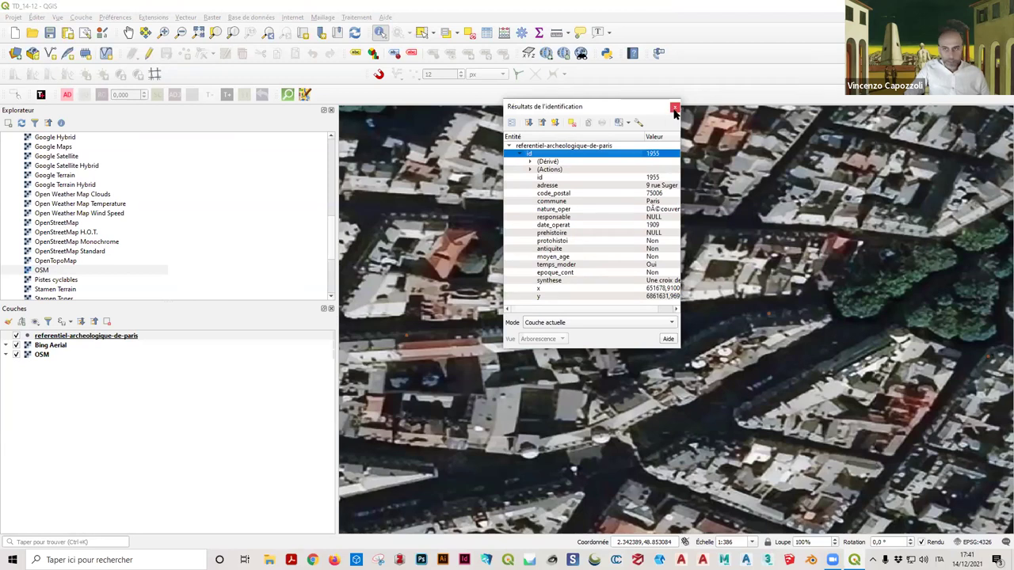
{"action": "left_click", "coordinate": [674, 109]}
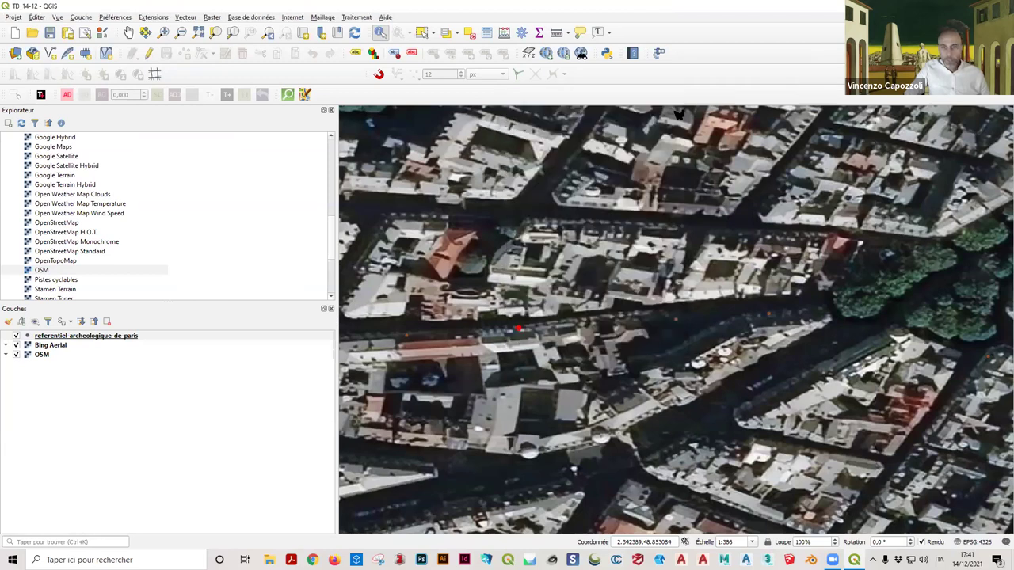
{"action": "left_click", "coordinate": [523, 331]}
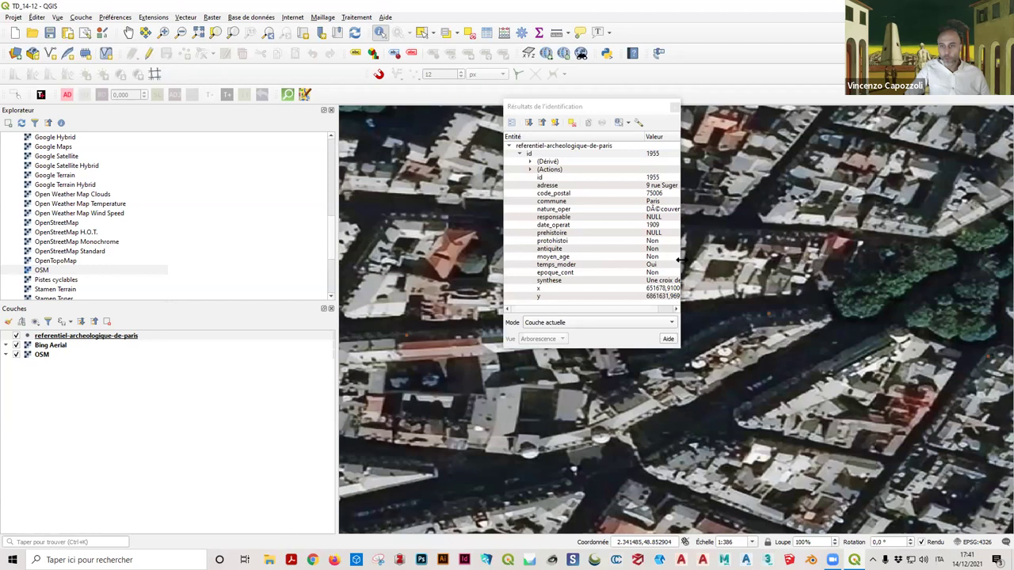
{"action": "left_click_drag", "start_coordinate": [680, 260], "coordinate": [848, 262]}
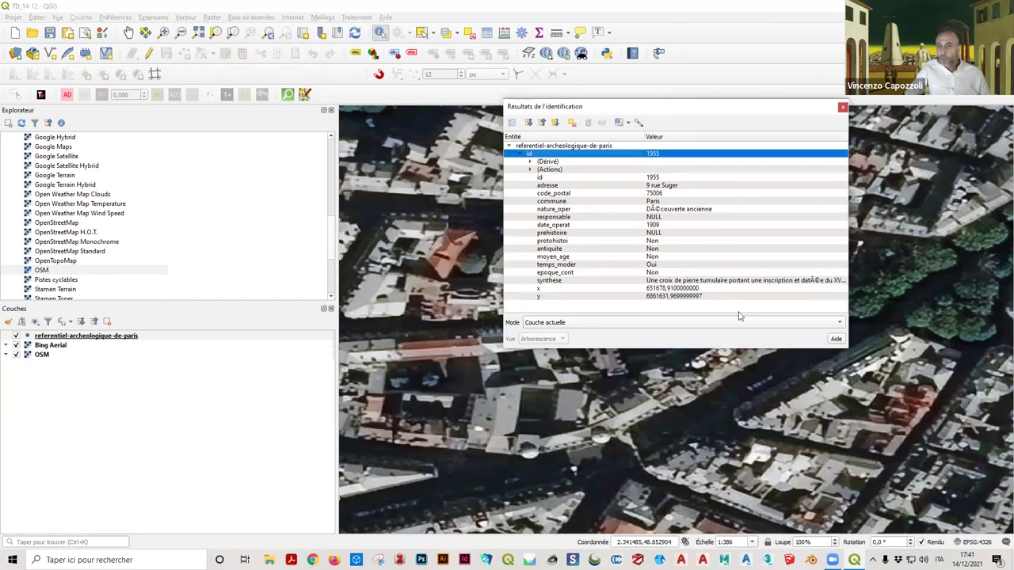
{"action": "left_click", "coordinate": [842, 106]}
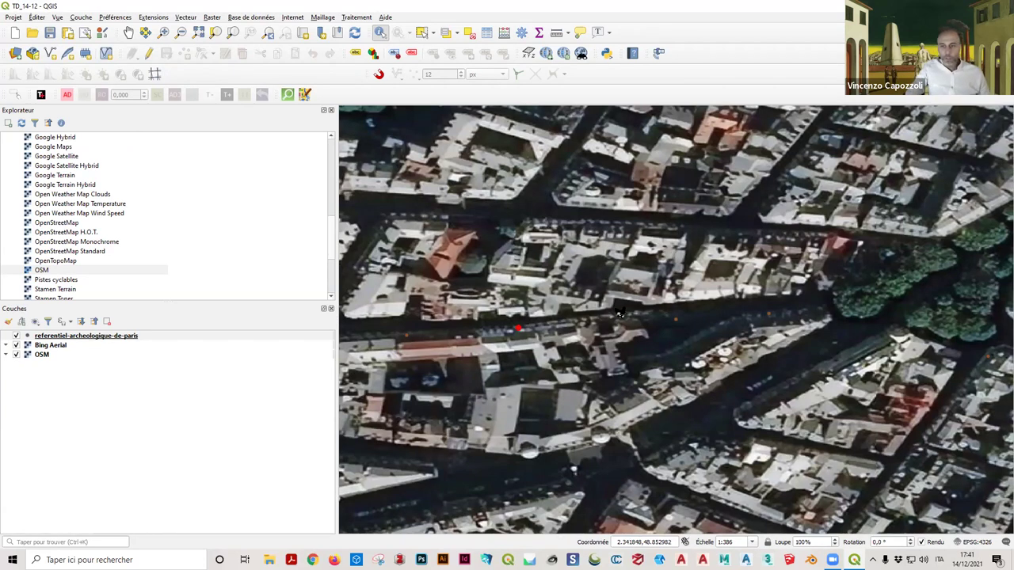
Step: Clear the identified point's highlight by identifying an empty spot with the archaeological layer active
{"action": "scroll", "coordinate": [619, 314], "scroll_direction": "down", "scroll_amount": 1}
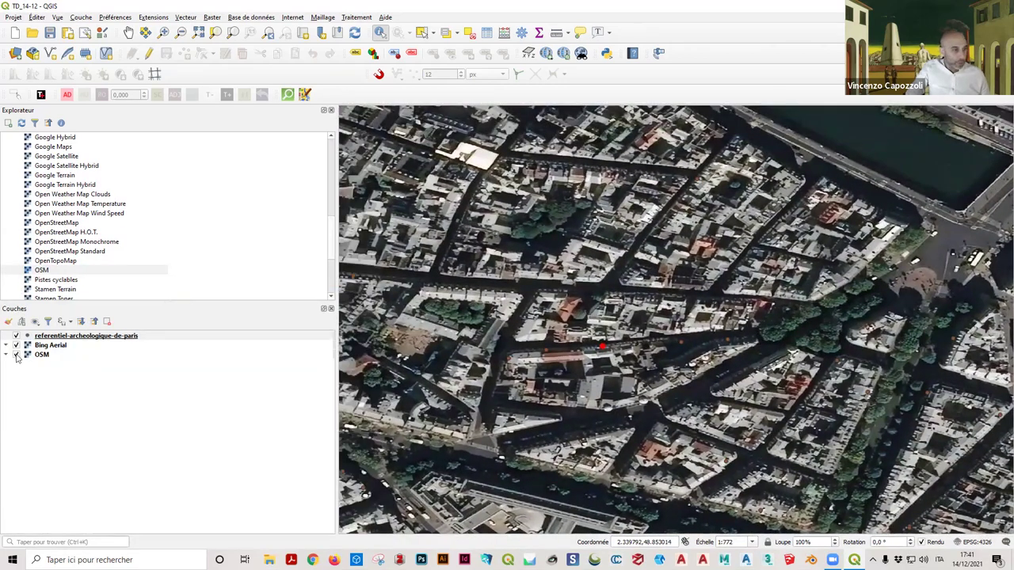
{"action": "left_click", "coordinate": [77, 337]}
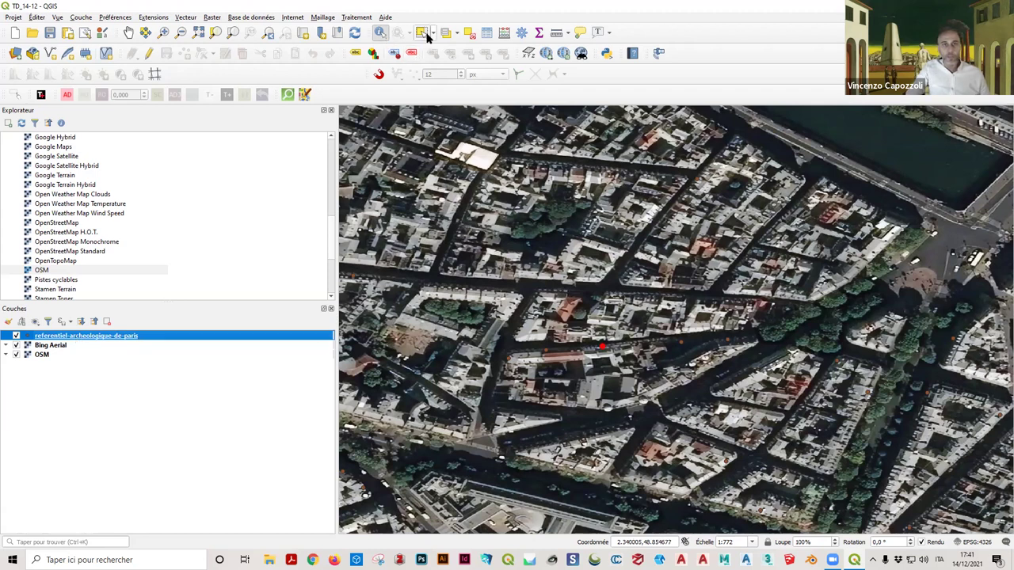
{"action": "left_click", "coordinate": [545, 202]}
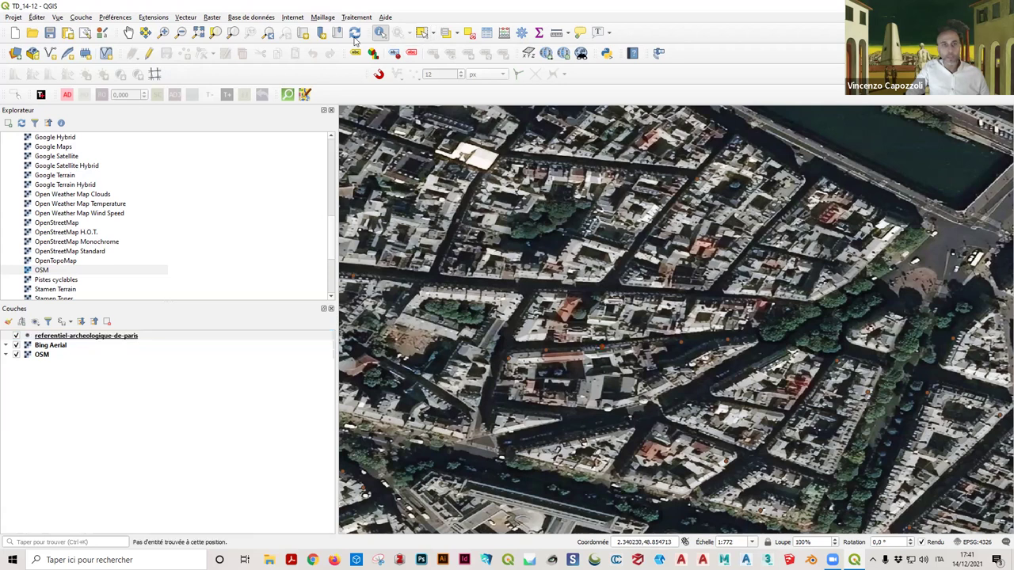
{"action": "left_click", "coordinate": [101, 337]}
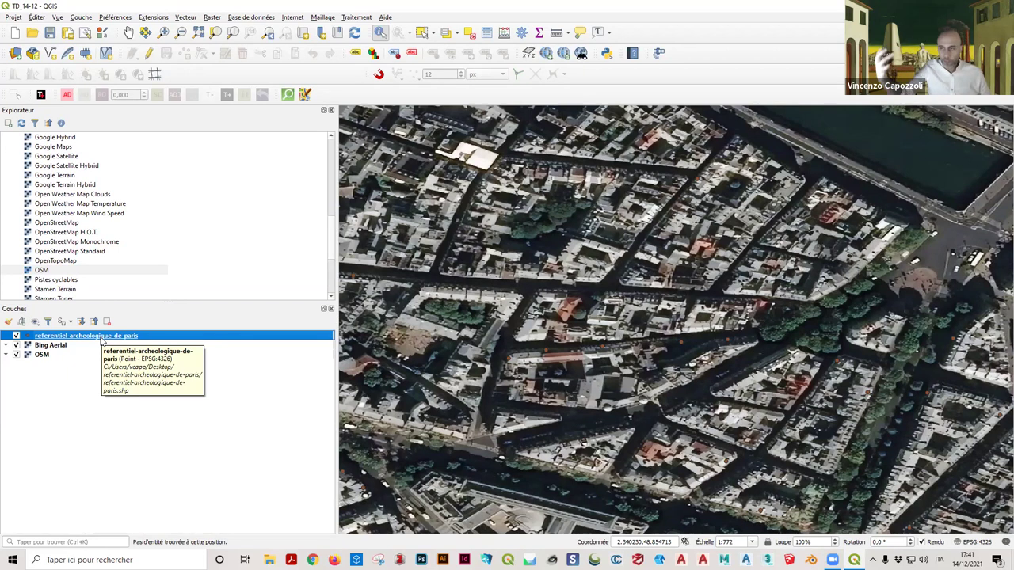
{"action": "left_click", "coordinate": [185, 17]}
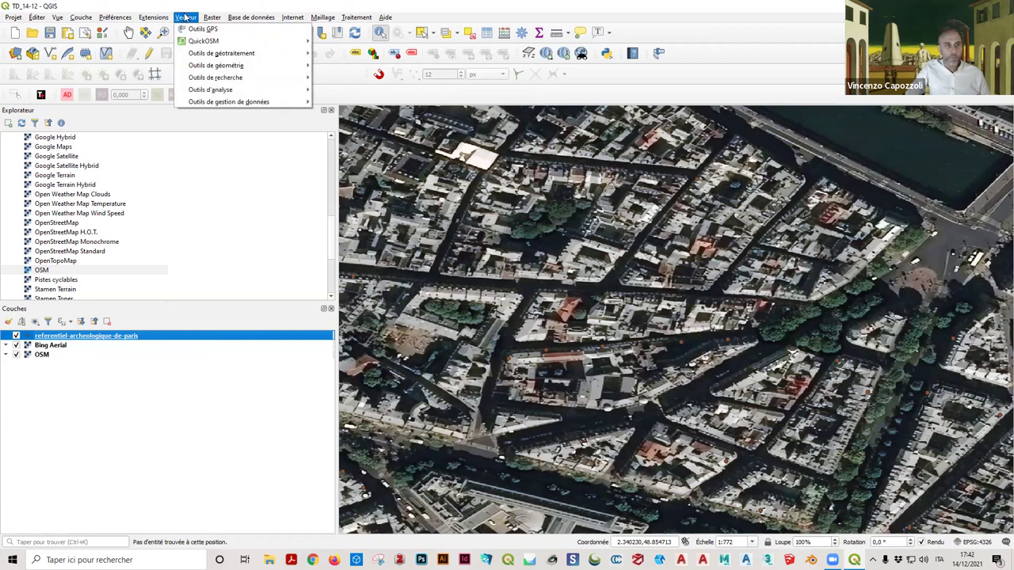
{"action": "mouse_move", "coordinate": [223, 54]}
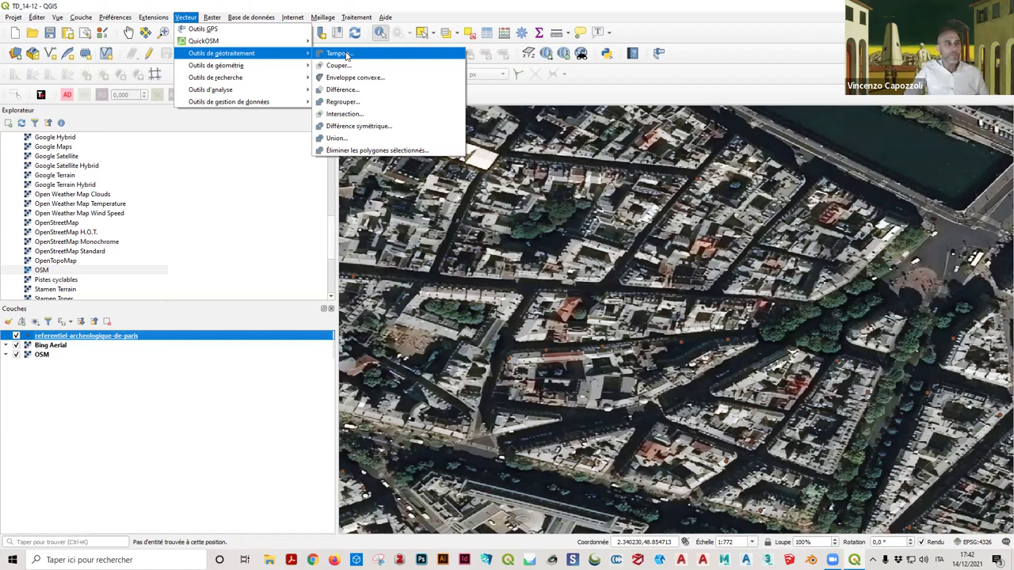
{"action": "mouse_move", "coordinate": [153, 17]}
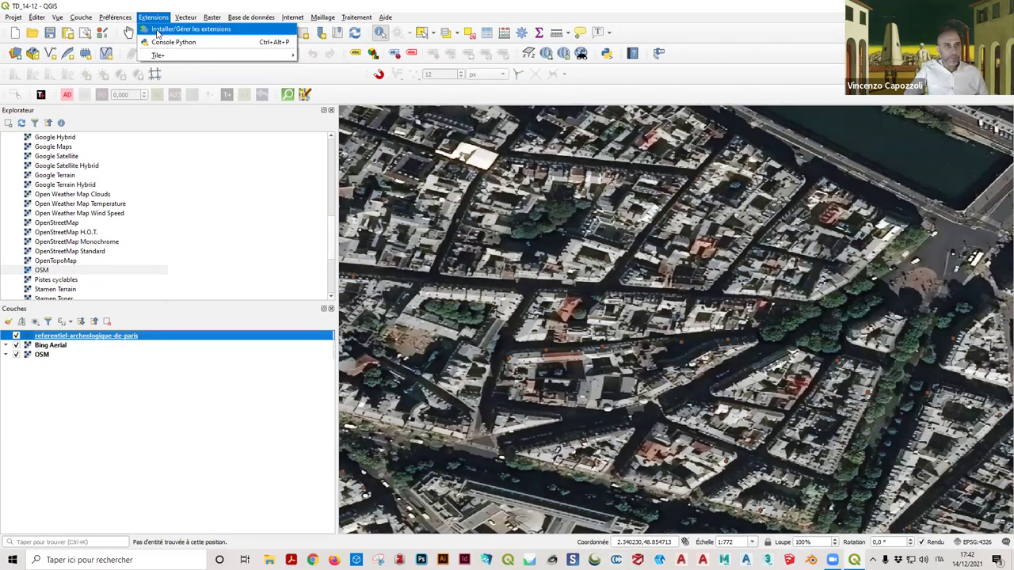
Step: Review the installed extensions in the extension manager and close it
{"action": "left_click", "coordinate": [158, 32]}
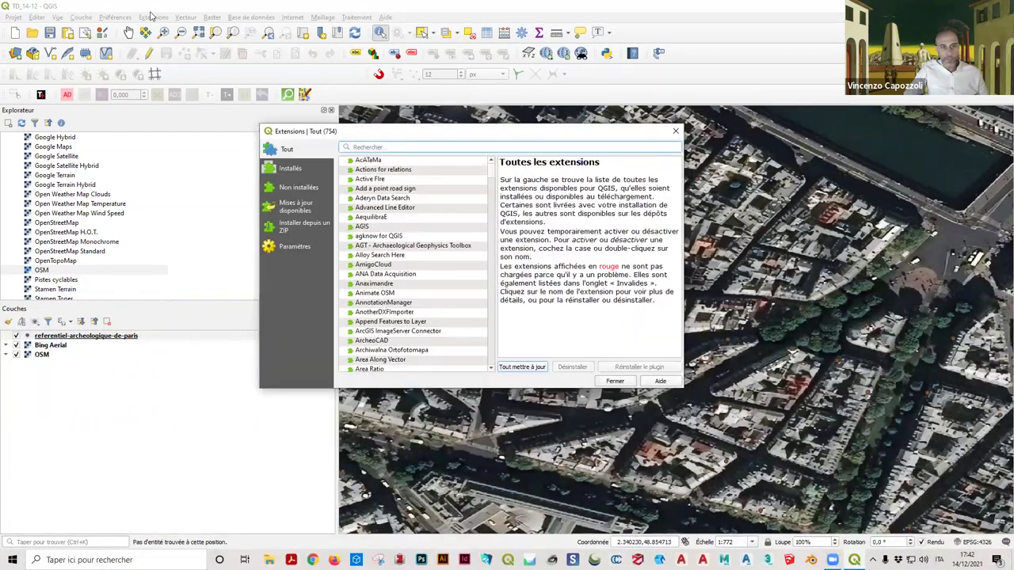
{"action": "left_click", "coordinate": [302, 190]}
{"action": "left_click", "coordinate": [298, 175]}
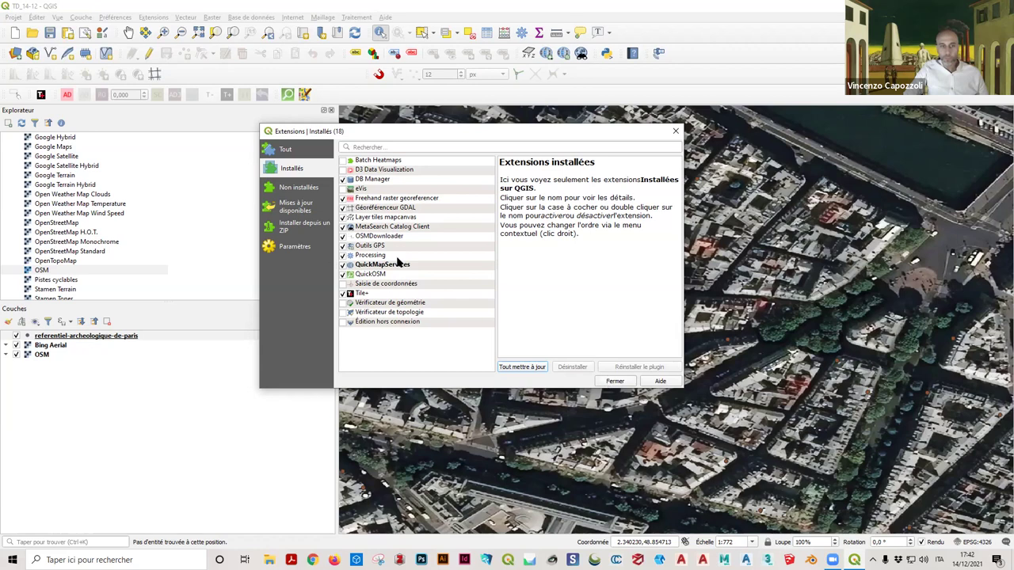
{"action": "left_click", "coordinate": [616, 381]}
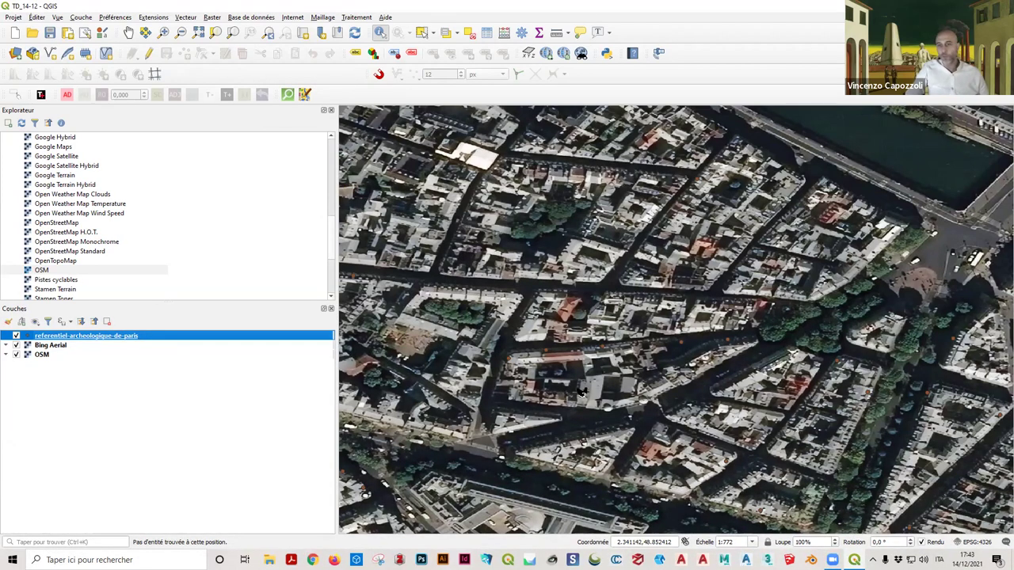
Step: Open the Tampon (buffer) geoprocessing tool with the referentiel-archeologique-de-paris layer as its source
{"action": "left_click", "coordinate": [602, 303]}
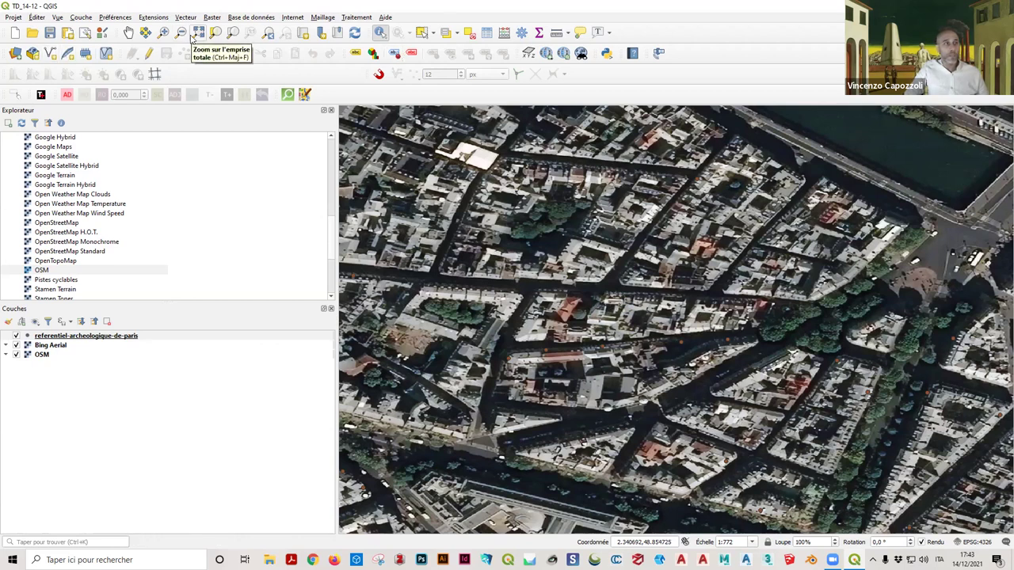
{"action": "left_click", "coordinate": [128, 32]}
{"action": "left_click_drag", "start_coordinate": [584, 255], "coordinate": [565, 206]}
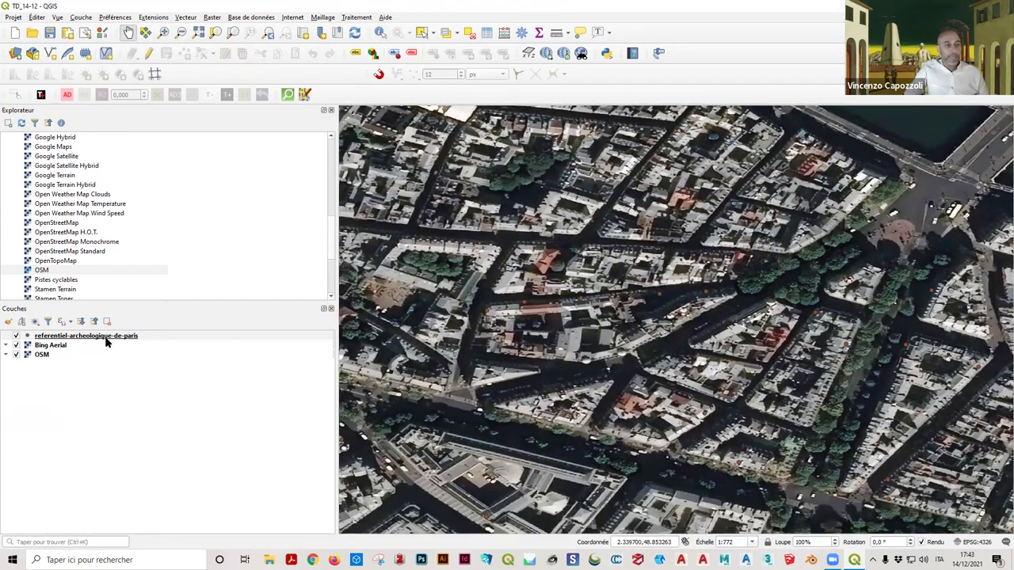
{"action": "left_click", "coordinate": [107, 338]}
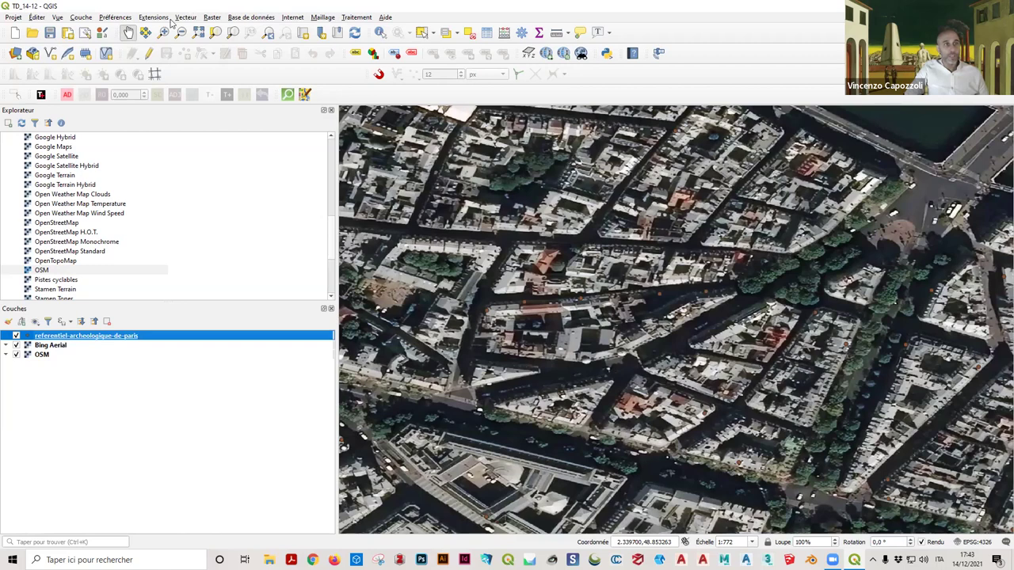
{"action": "left_click", "coordinate": [250, 18]}
{"action": "mouse_move", "coordinate": [212, 19]}
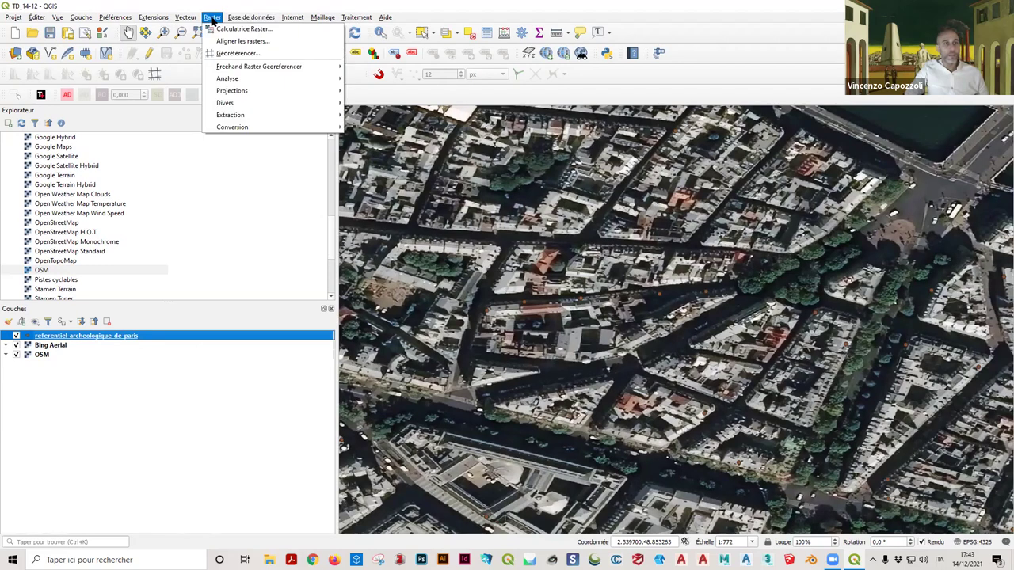
{"action": "mouse_move", "coordinate": [238, 53]}
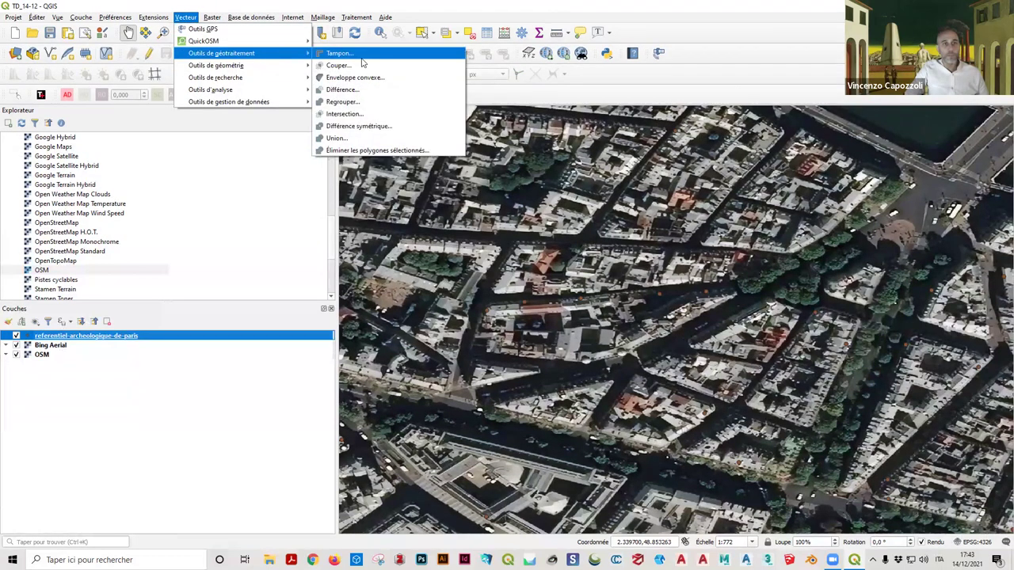
{"action": "left_click", "coordinate": [341, 53]}
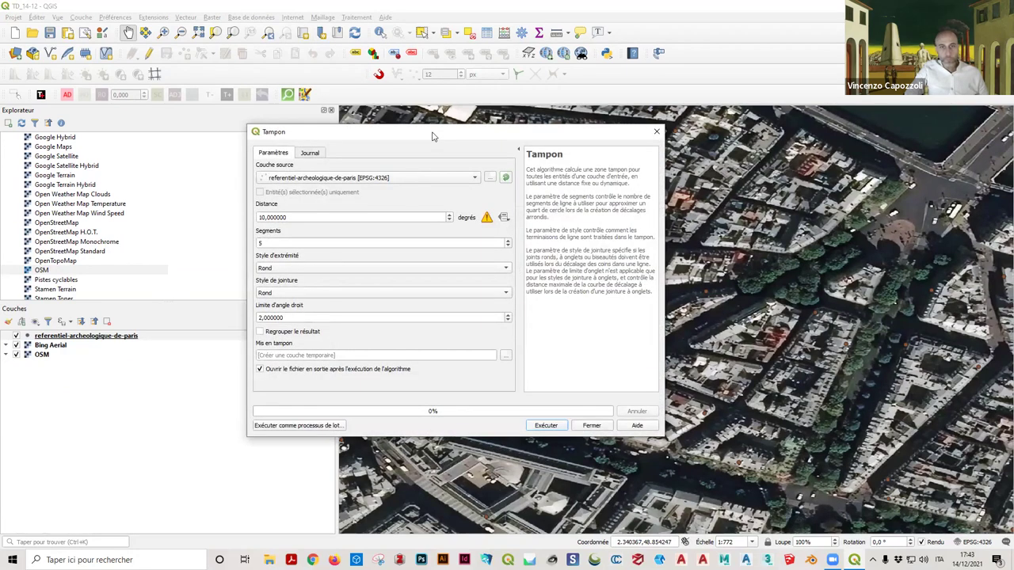
Step: Examine the distance unit and its warning in the Tampon tool, and close the tool without running it
{"action": "left_click_drag", "start_coordinate": [432, 136], "coordinate": [446, 109]}
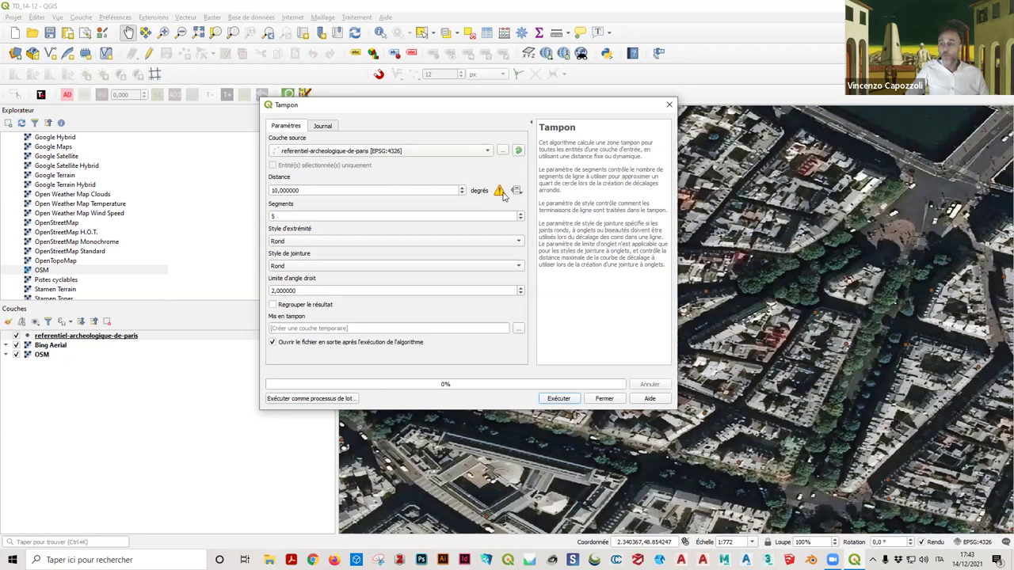
{"action": "mouse_move", "coordinate": [502, 196]}
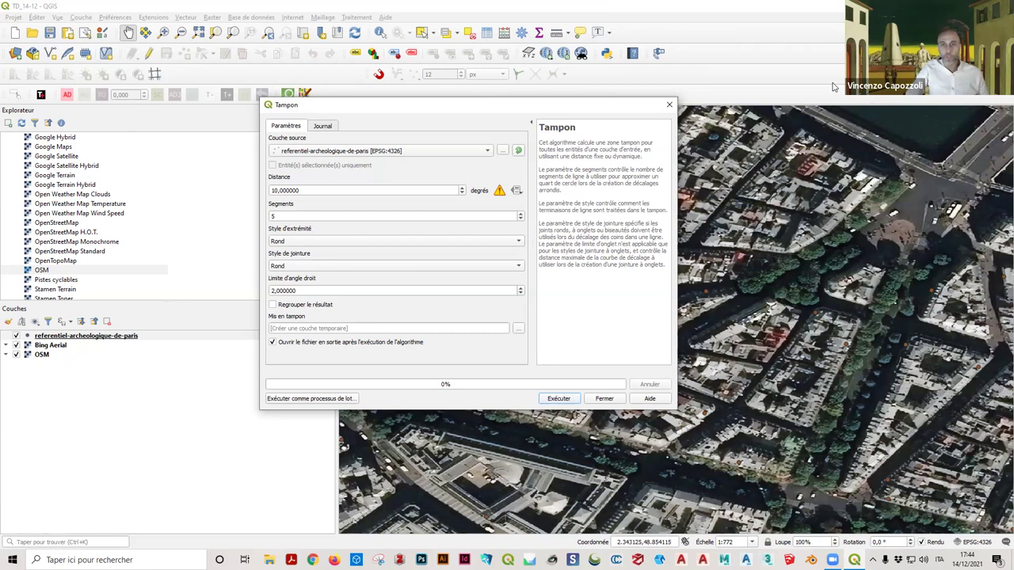
{"action": "left_click_drag", "start_coordinate": [564, 112], "coordinate": [539, 109]}
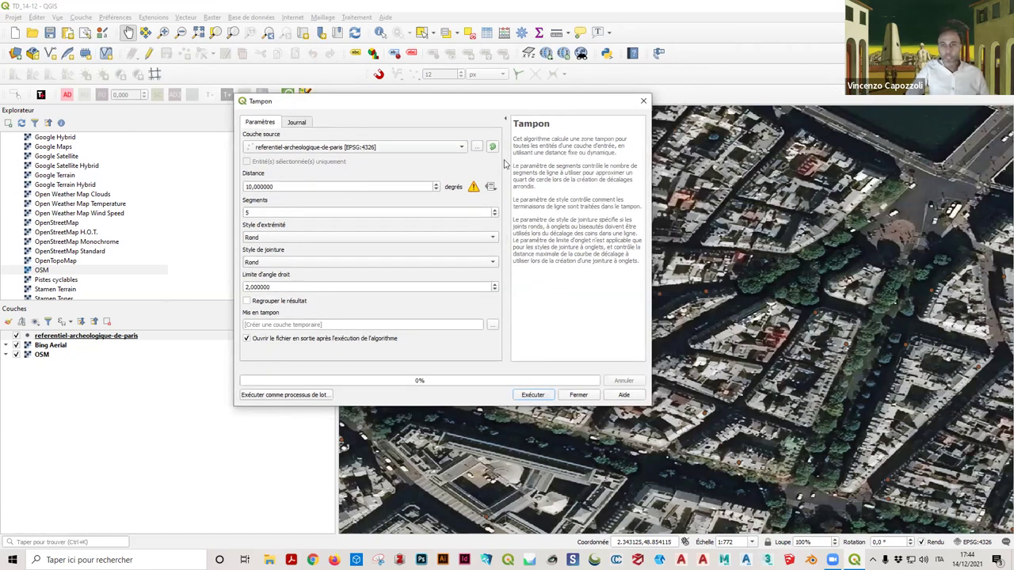
{"action": "mouse_move", "coordinate": [473, 191]}
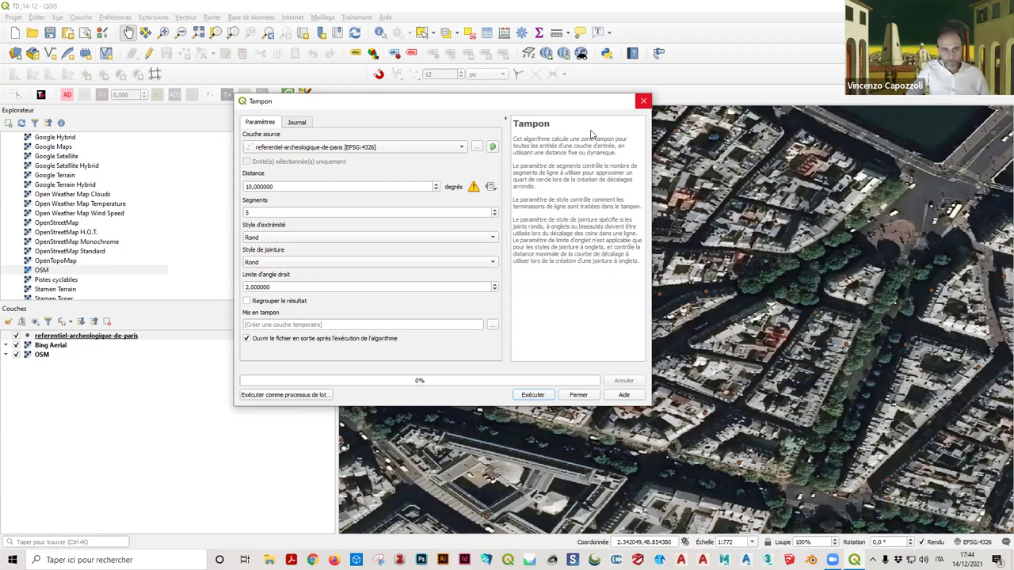
{"action": "key", "text": "Escape"}
Step: Read the WKT definition of the project's WGS 84 reference system, highlighting its angle units, and cancel the project properties
{"action": "left_click", "coordinate": [977, 542]}
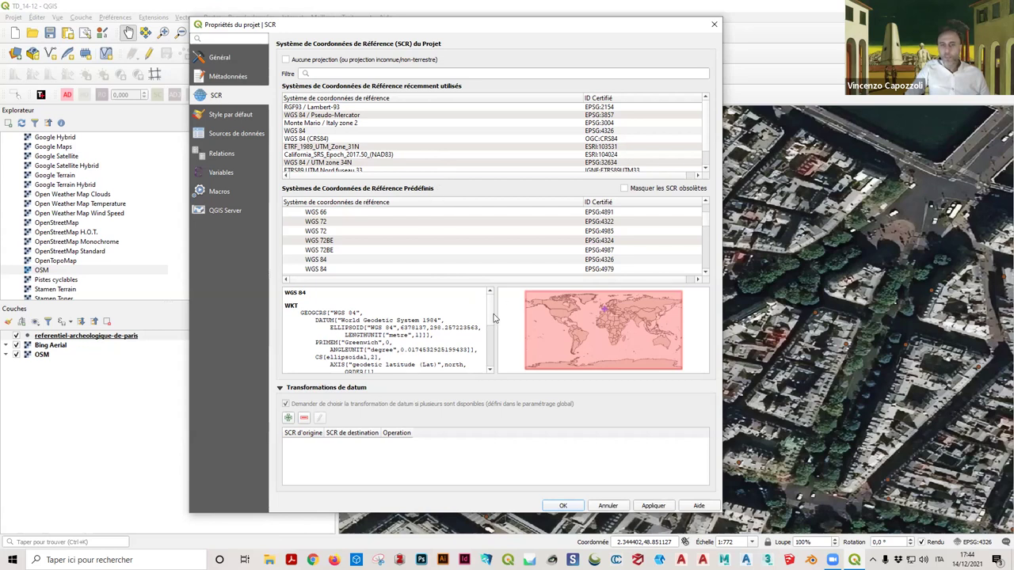
{"action": "scroll", "coordinate": [479, 346], "scroll_direction": "down", "scroll_amount": 4}
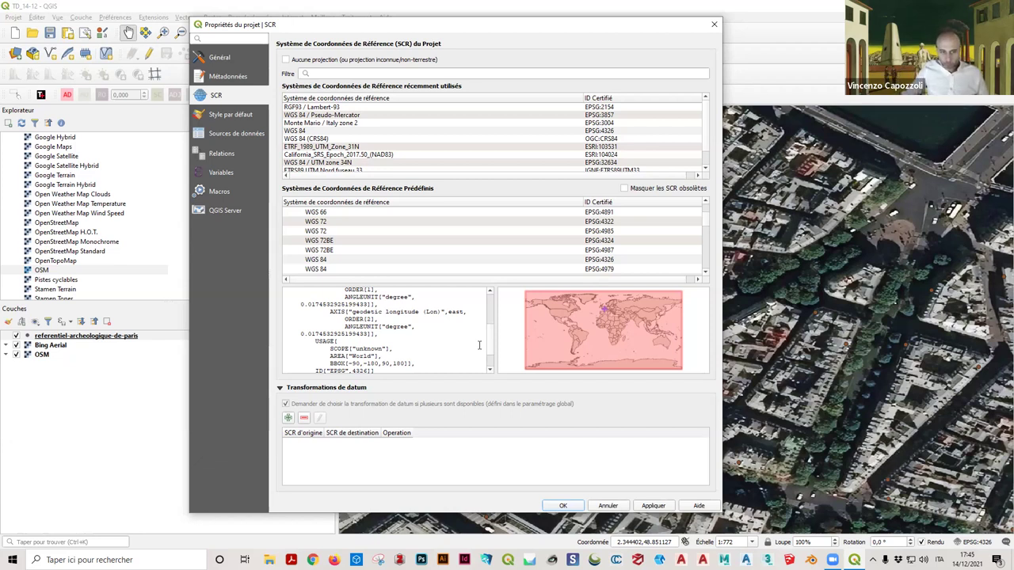
{"action": "left_click_drag", "start_coordinate": [495, 347], "coordinate": [489, 315]}
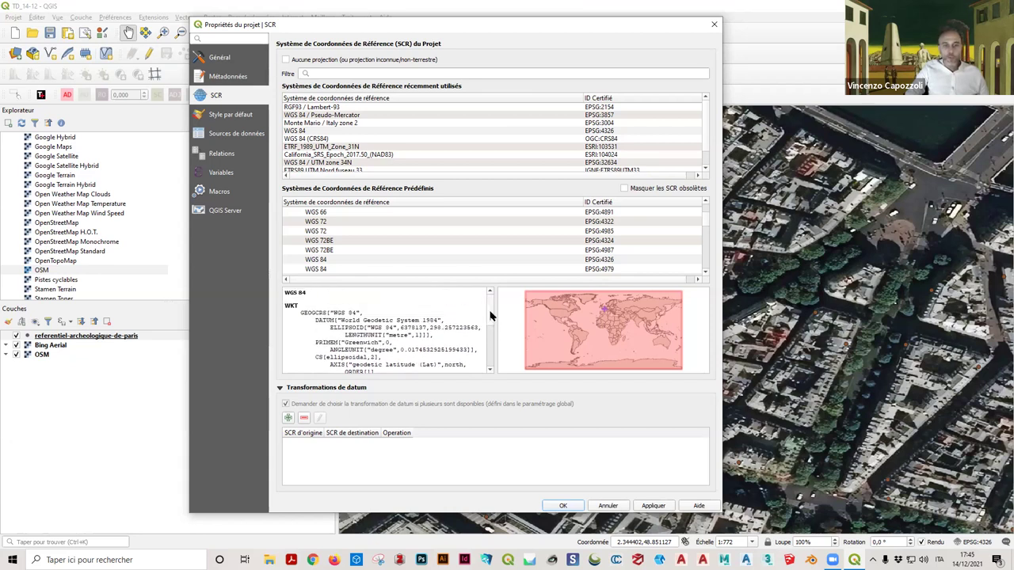
{"action": "scroll", "coordinate": [490, 315], "scroll_direction": "down", "scroll_amount": 3}
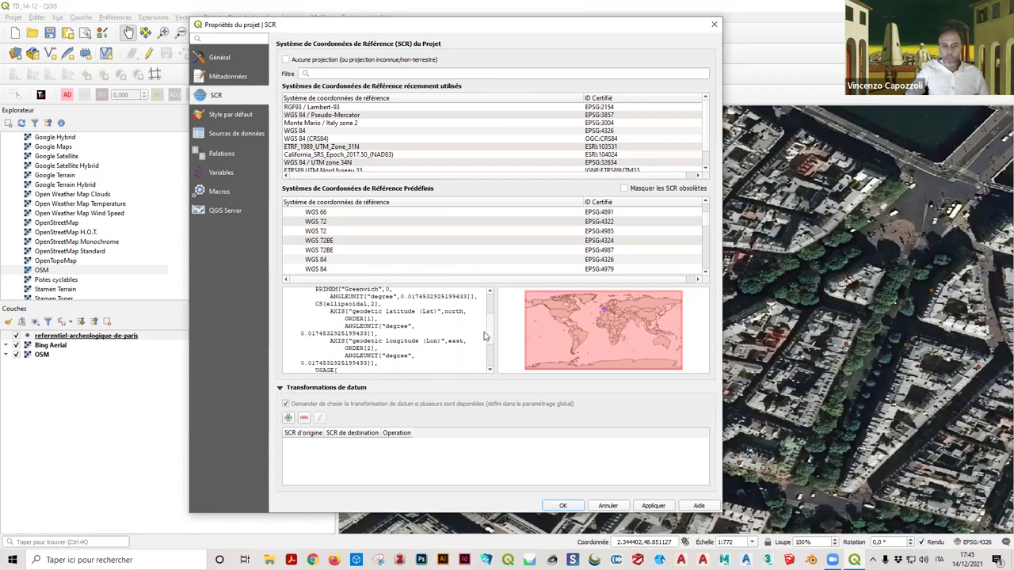
{"action": "left_click_drag", "start_coordinate": [342, 327], "coordinate": [406, 355]}
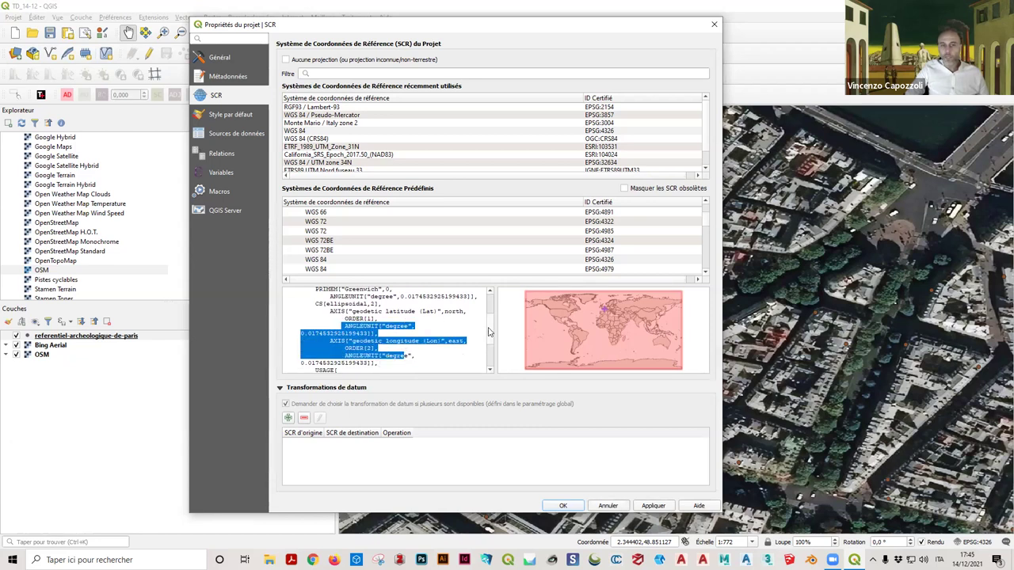
{"action": "scroll", "coordinate": [489, 354], "scroll_direction": "down", "scroll_amount": 3}
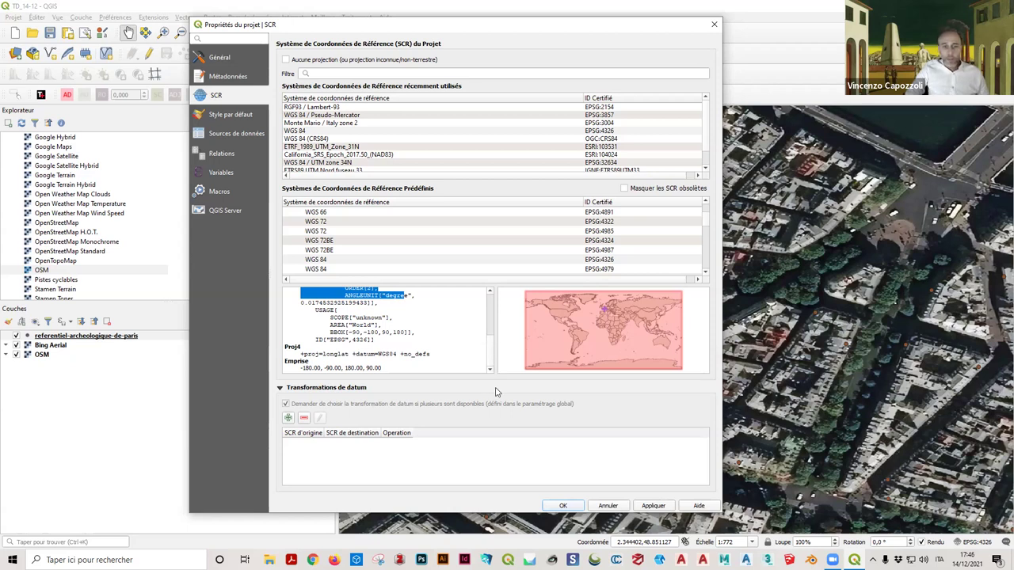
{"action": "left_click", "coordinate": [608, 507]}
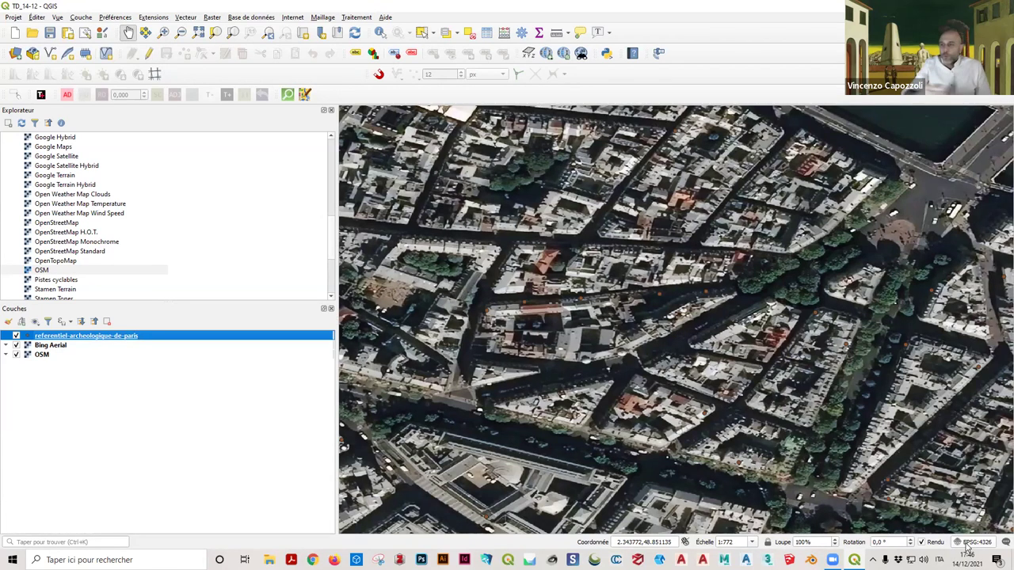
Step: Compare the coverage of WGS 84 / Pseudo-Mercator and RGF93 / Lambert-93 in the project's SCR settings, widening the window
{"action": "left_click", "coordinate": [960, 543]}
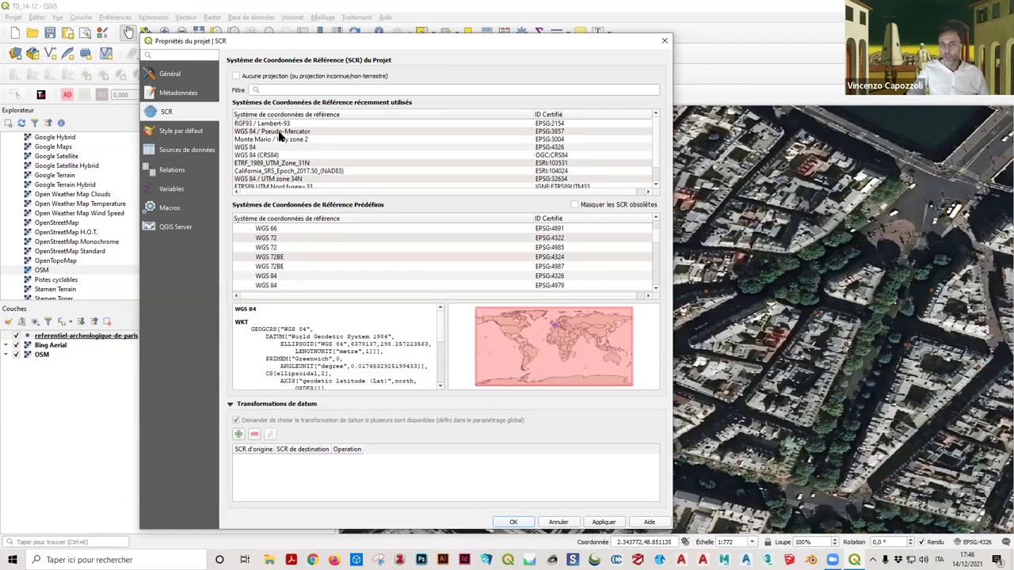
{"action": "left_click", "coordinate": [280, 133]}
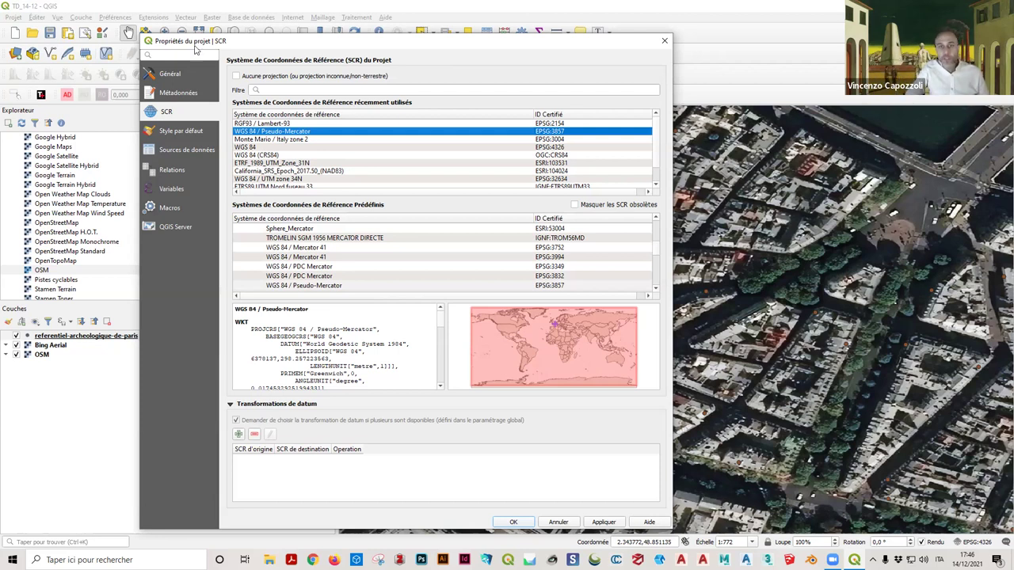
{"action": "left_click", "coordinate": [279, 124]}
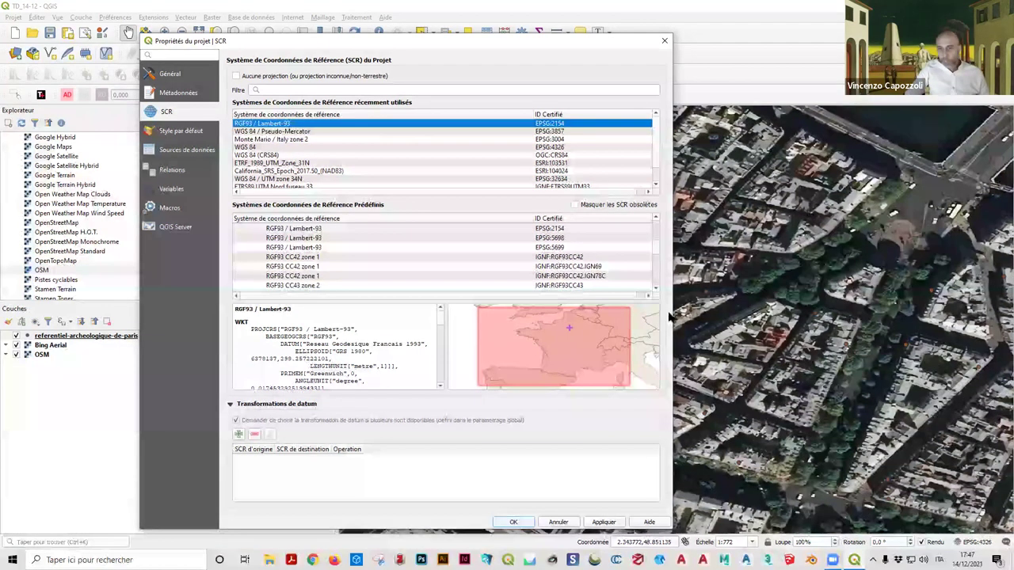
{"action": "left_click_drag", "start_coordinate": [673, 321], "coordinate": [710, 320]}
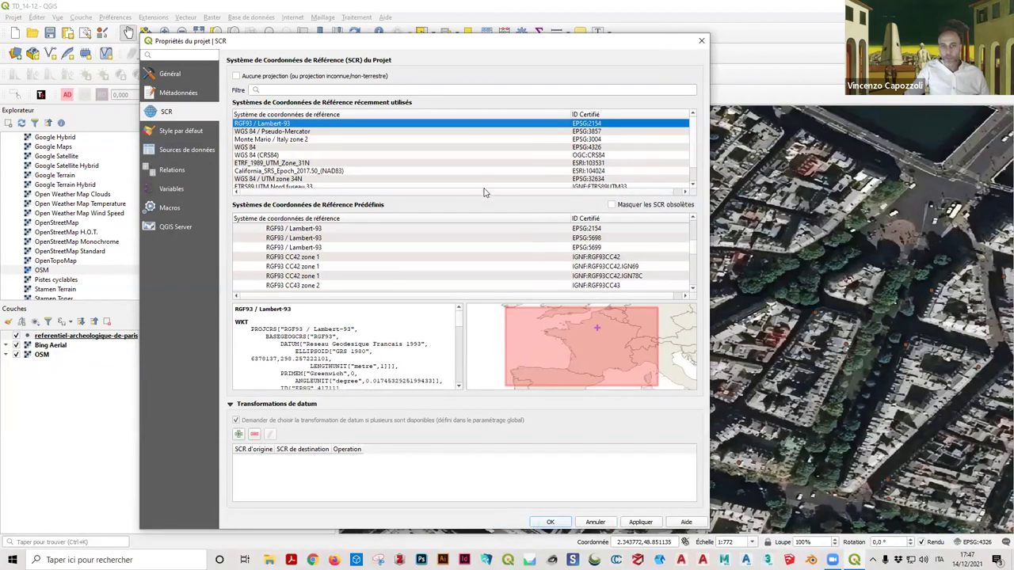
Step: Preview the coverage of the RGF93 CC42 zone 1 variants and RGF93 CC43 zone 2 among the predefined systems
{"action": "left_click", "coordinate": [320, 259]}
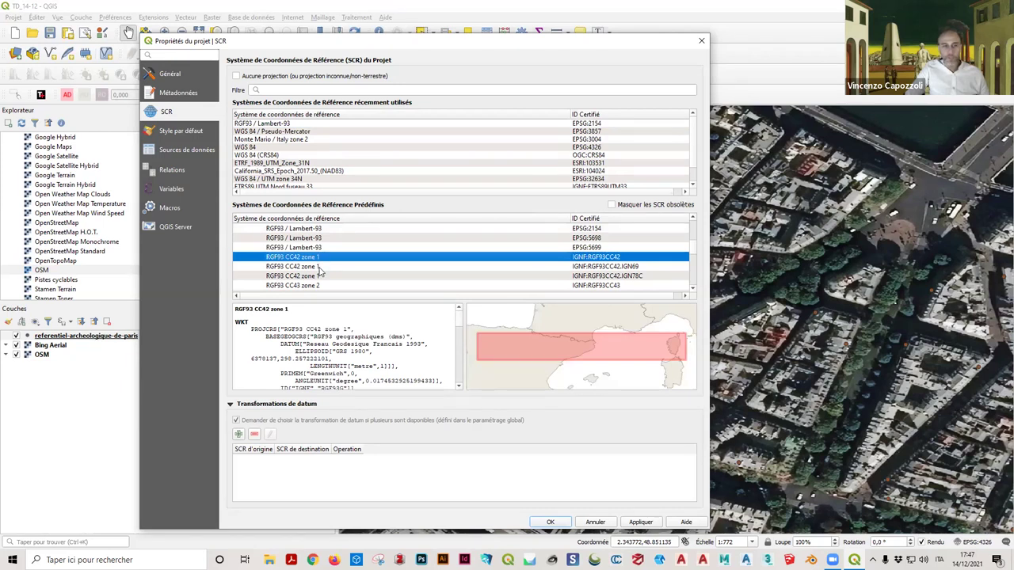
{"action": "left_click", "coordinate": [319, 269]}
{"action": "left_click", "coordinate": [321, 278]}
{"action": "scroll", "coordinate": [321, 277], "scroll_direction": "down", "scroll_amount": 1}
{"action": "left_click", "coordinate": [328, 258]}
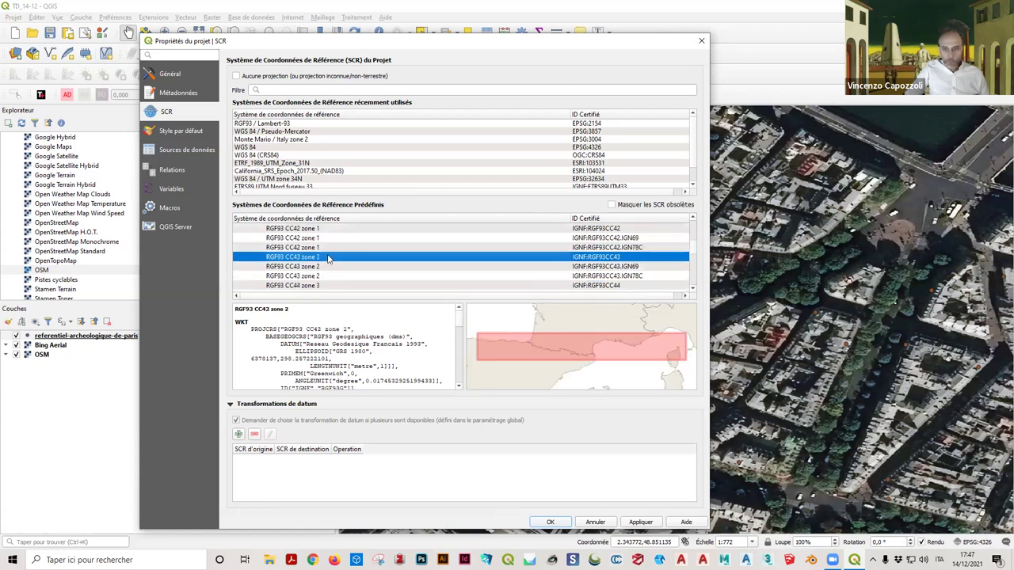
Step: Preview the coverage of RGF93 CC44 zone 3, CC45 zone 4 and CC50 zone 9, and browse the neighbouring Lambert systems
{"action": "scroll", "coordinate": [329, 270], "scroll_direction": "down", "scroll_amount": 1}
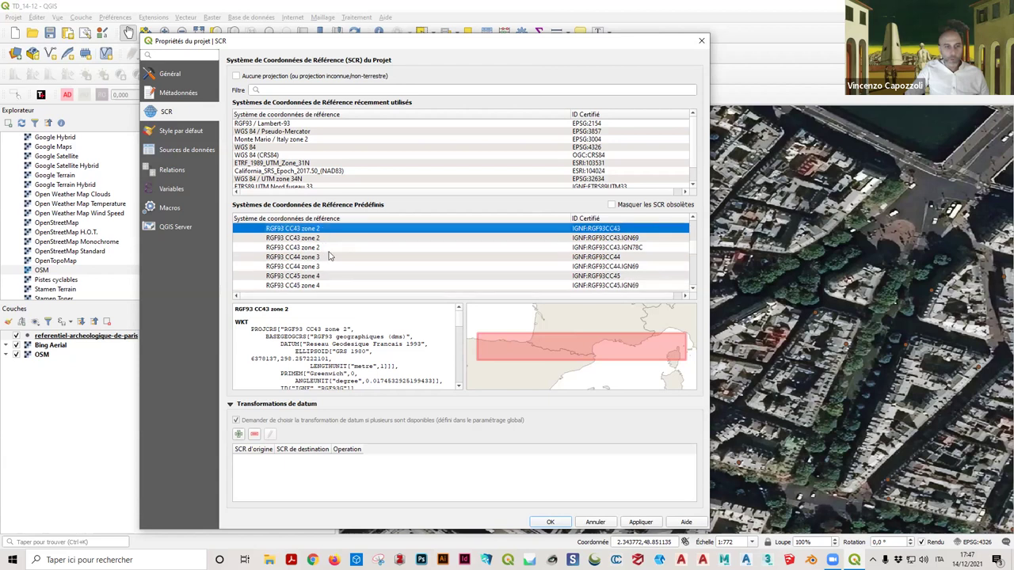
{"action": "left_click", "coordinate": [328, 258]}
{"action": "left_click", "coordinate": [326, 277]}
{"action": "scroll", "coordinate": [327, 274], "scroll_direction": "down", "scroll_amount": 3}
{"action": "scroll", "coordinate": [324, 269], "scroll_direction": "down", "scroll_amount": 2}
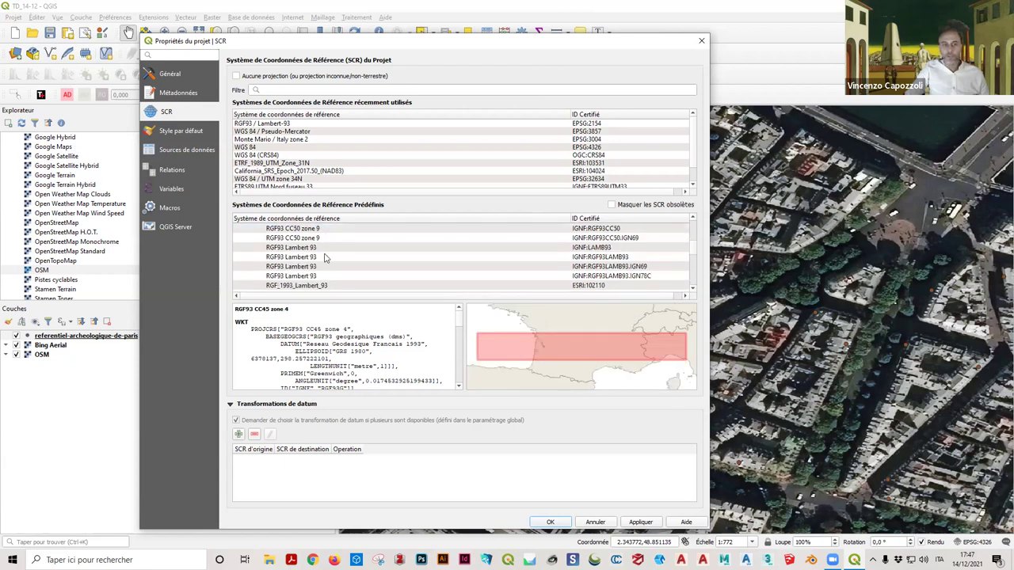
{"action": "left_click", "coordinate": [327, 239]}
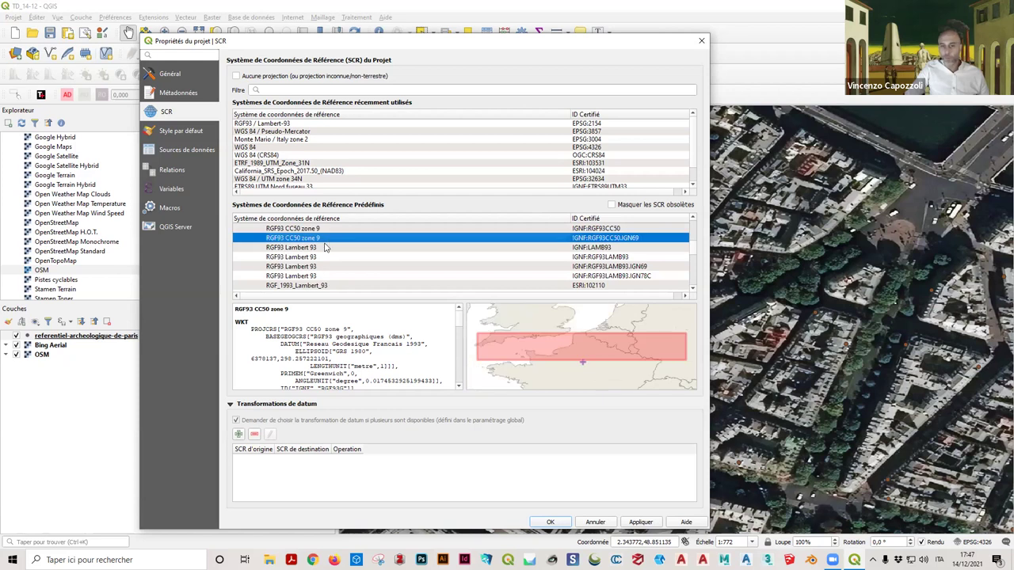
{"action": "scroll", "coordinate": [329, 273], "scroll_direction": "up", "scroll_amount": 2}
{"action": "scroll", "coordinate": [333, 266], "scroll_direction": "up", "scroll_amount": 15}
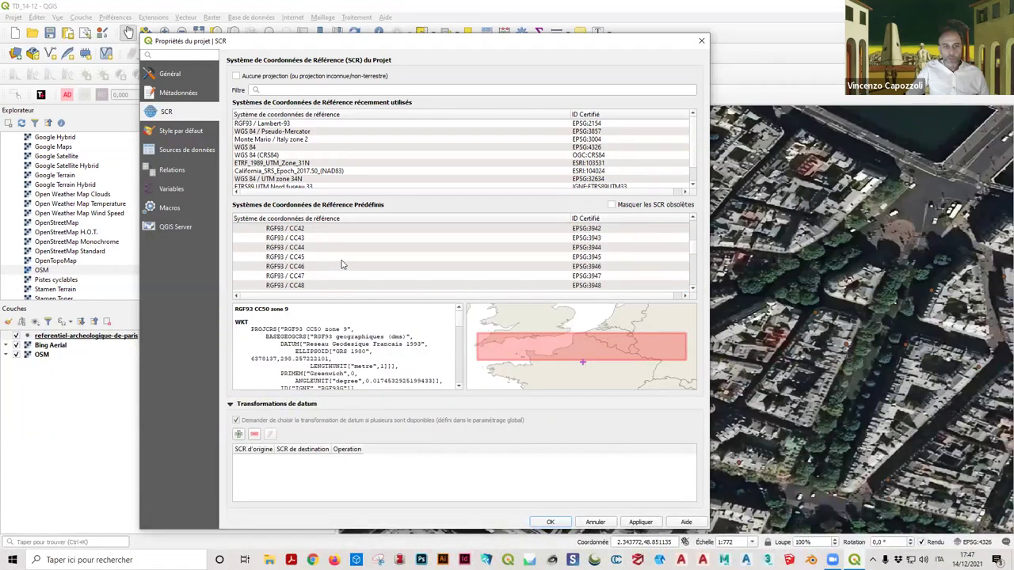
Step: Select RGF93 / Lambert-93 (EPSG:2154) for the project and cancel the project properties without applying it
{"action": "left_click", "coordinate": [282, 125]}
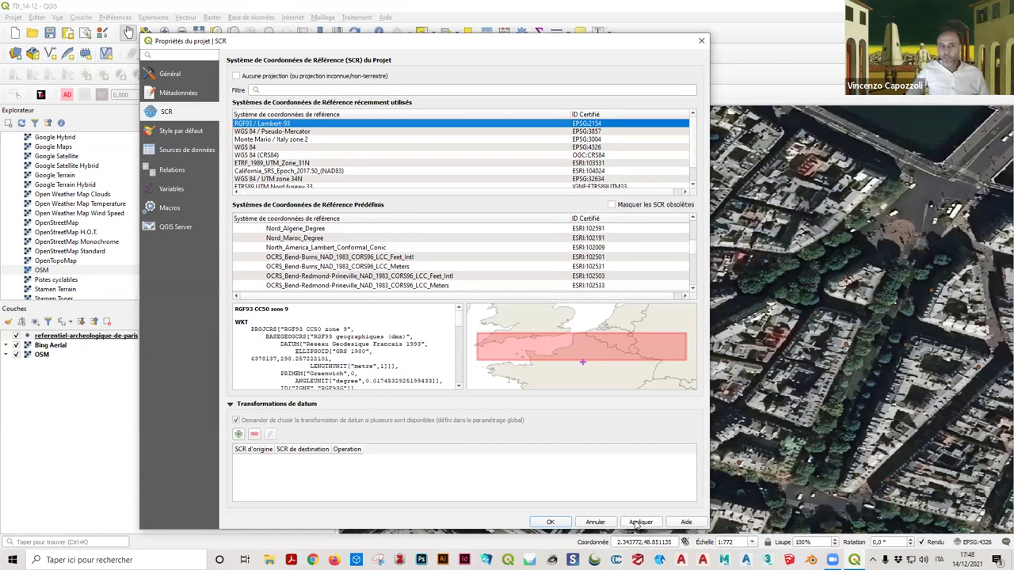
{"action": "left_click", "coordinate": [543, 519]}
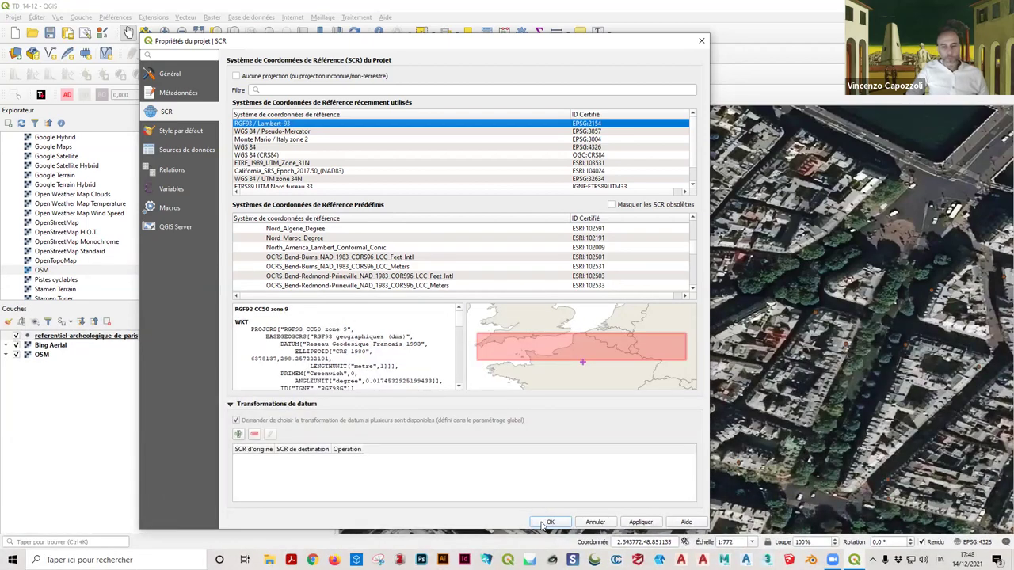
{"action": "left_click", "coordinate": [593, 522]}
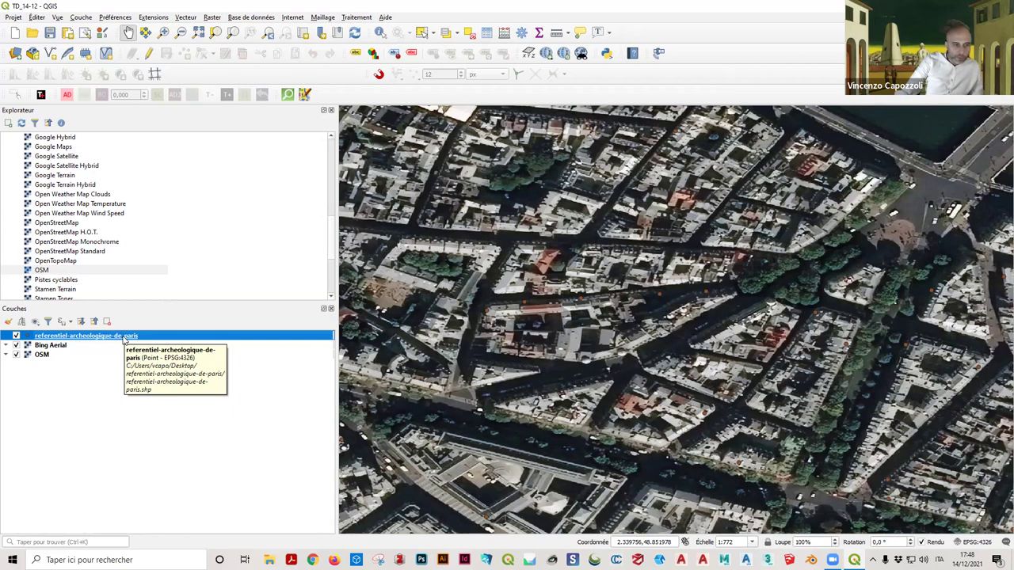
{"action": "right_click", "coordinate": [128, 338]}
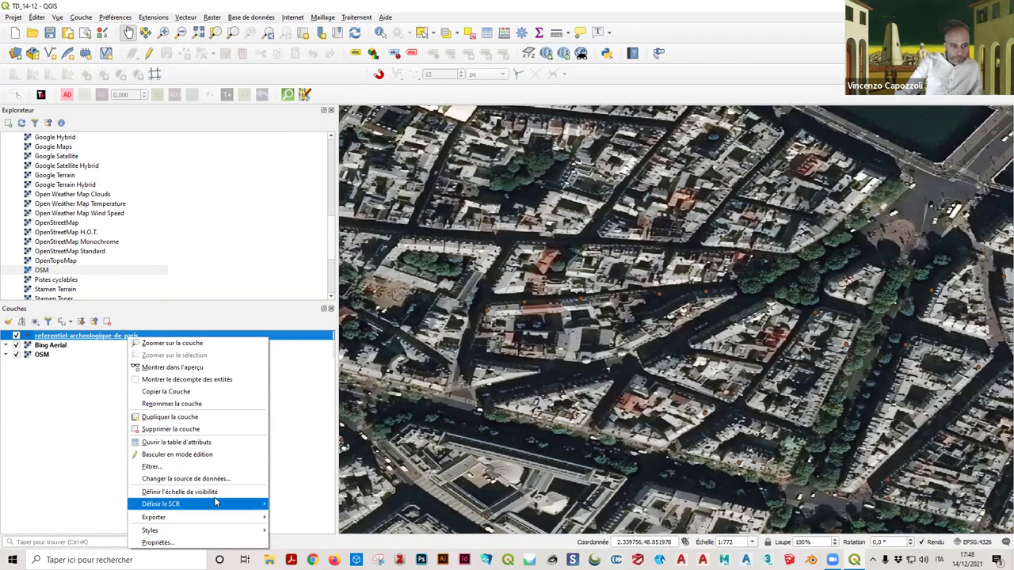
{"action": "mouse_move", "coordinate": [204, 525]}
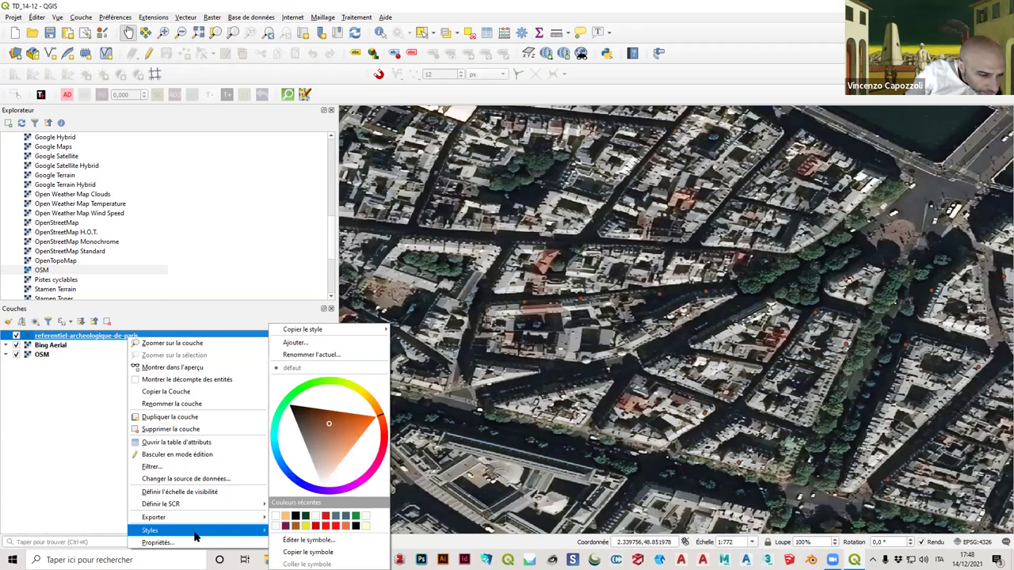
{"action": "mouse_move", "coordinate": [243, 521]}
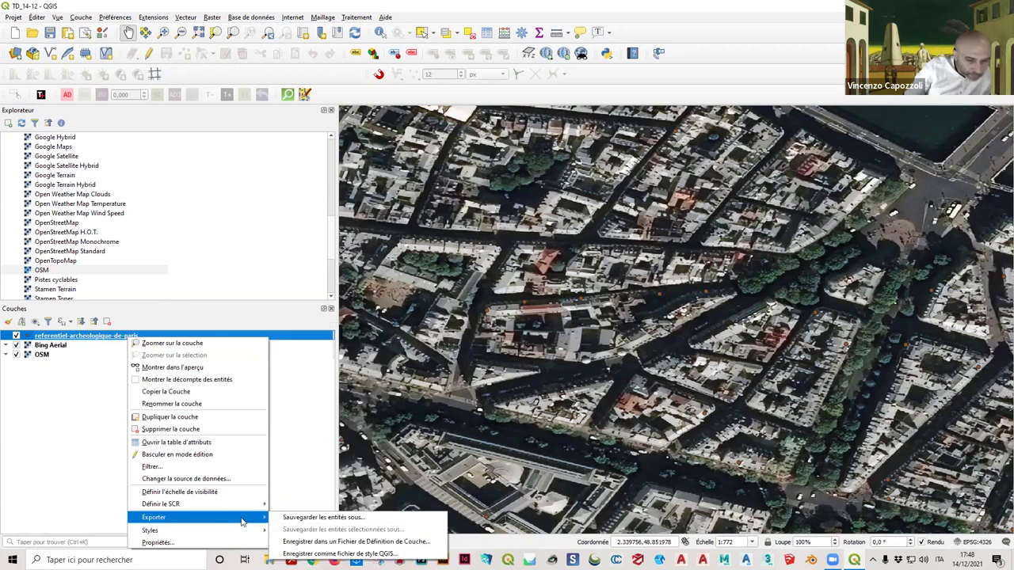
{"action": "left_click", "coordinate": [339, 519]}
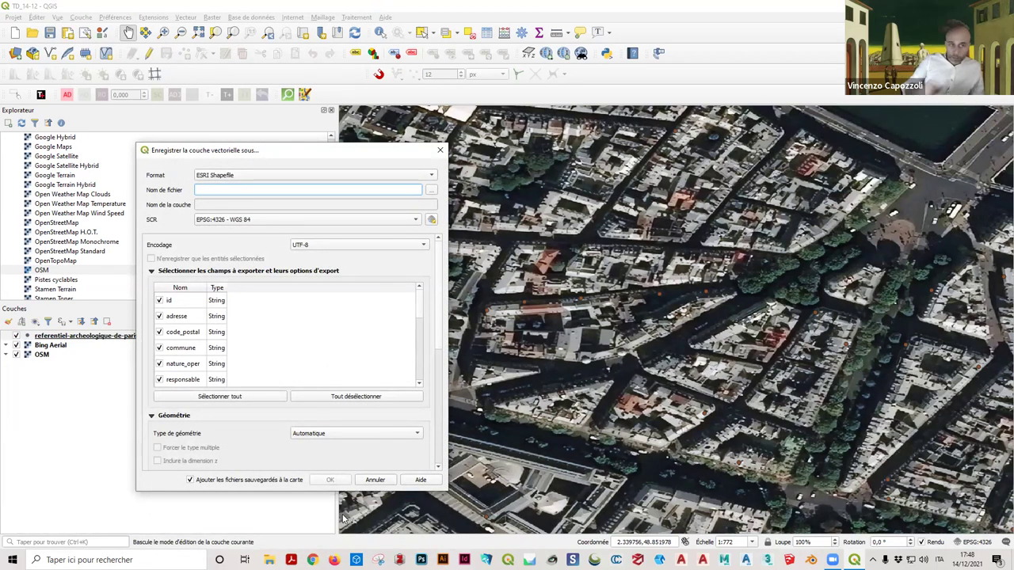
{"action": "left_click", "coordinate": [439, 150]}
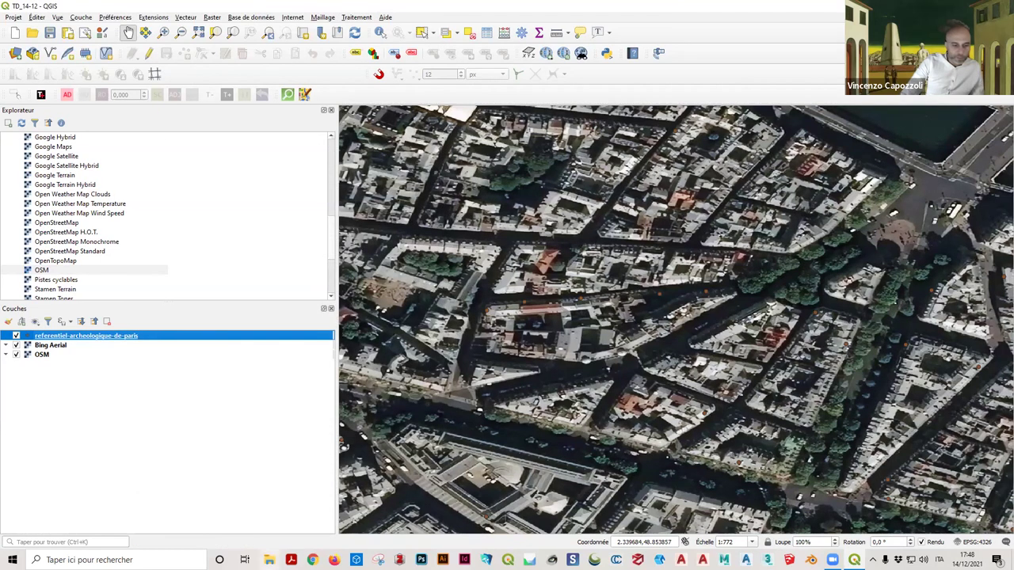
Step: Switch to File Explorer and create a folder named export_lambert93 on the Bureau, closing the window when done
{"action": "key", "text": "super+e"}
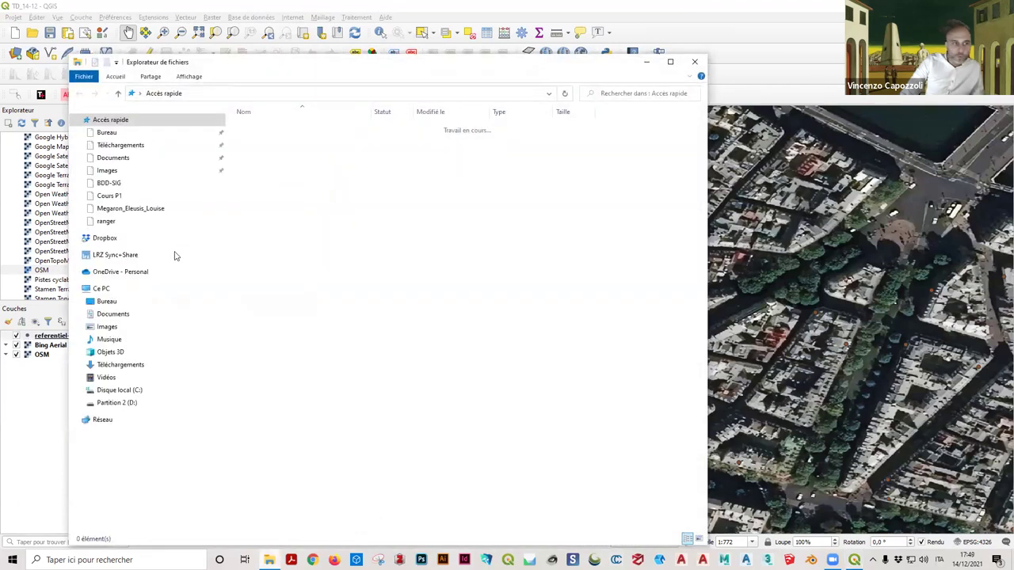
{"action": "left_click", "coordinate": [106, 301]}
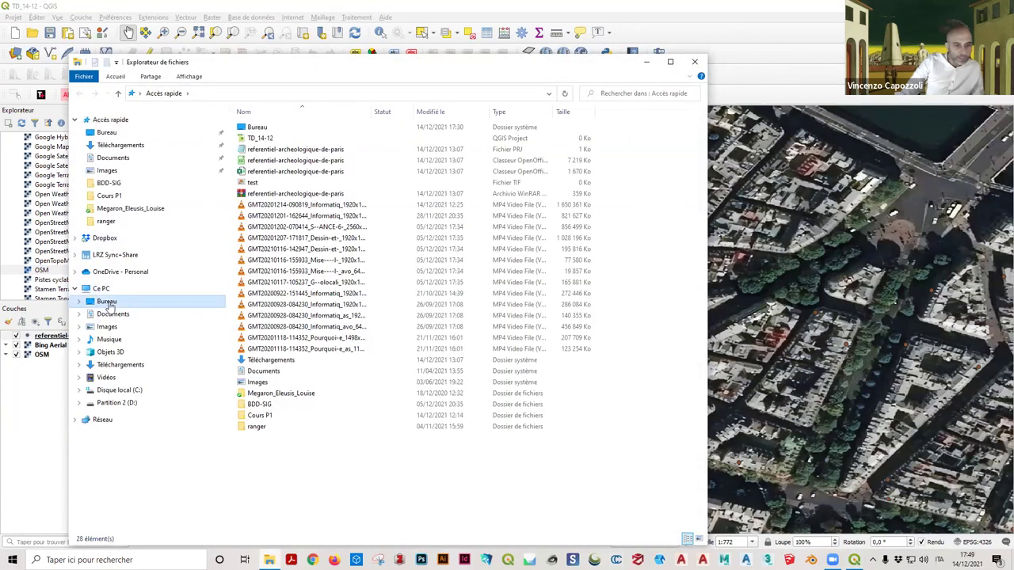
{"action": "right_click", "coordinate": [290, 382]}
{"action": "mouse_move", "coordinate": [336, 504]}
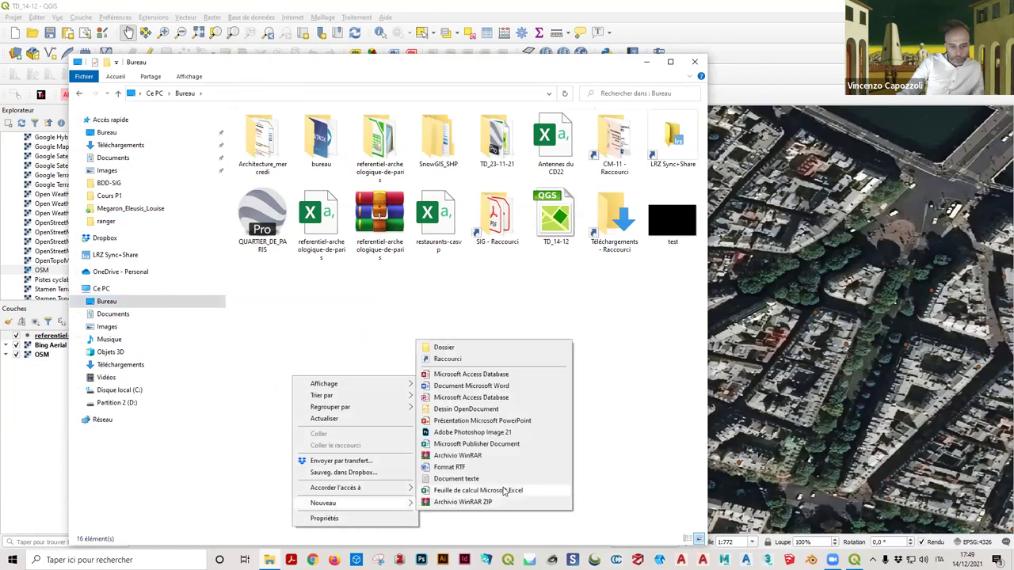
{"action": "left_click", "coordinate": [442, 347]}
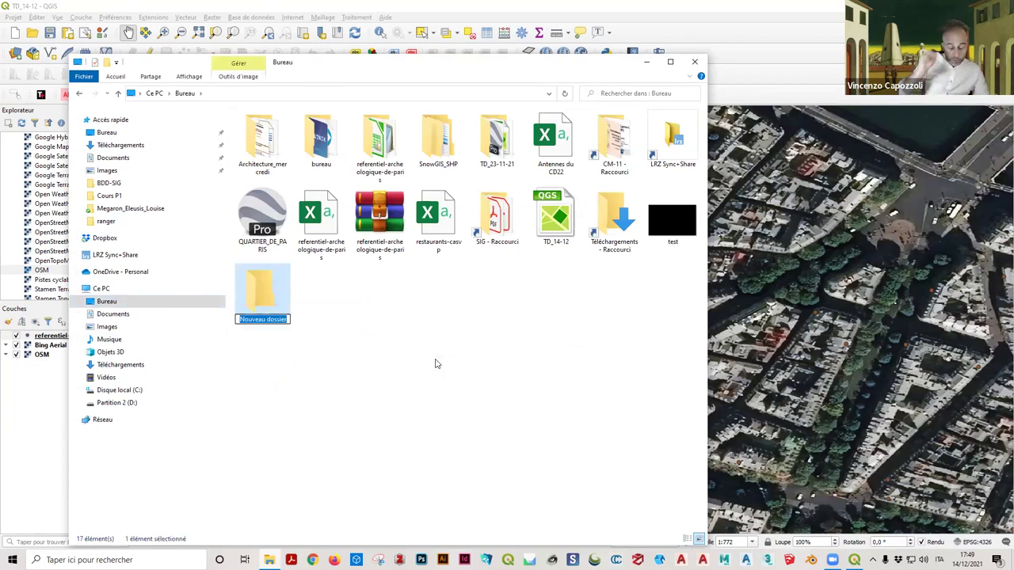
{"action": "key", "text": "BackSpace"}
{"action": "type", "text": "projet"}
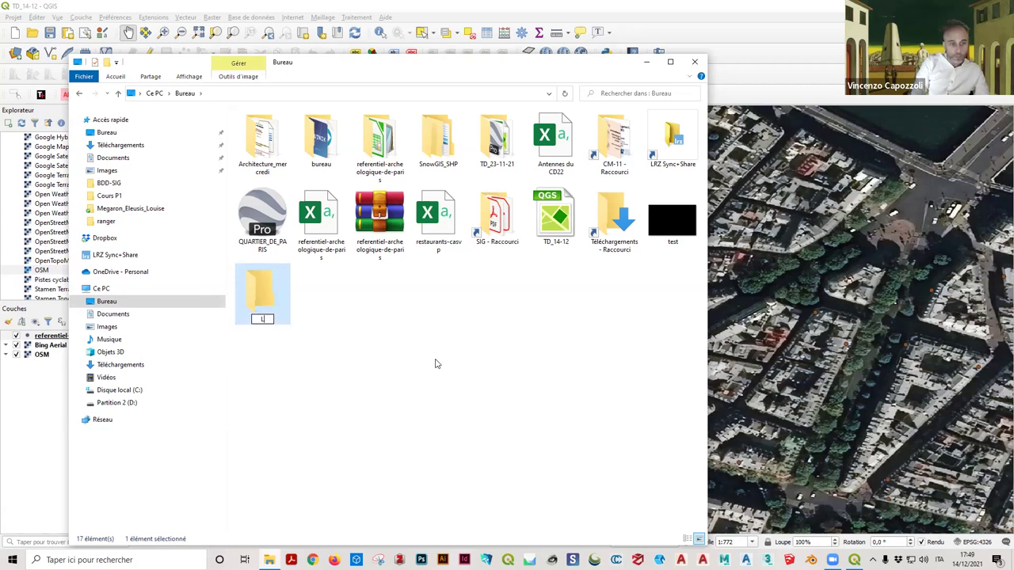
{"action": "type", "text": "export_lambe"}
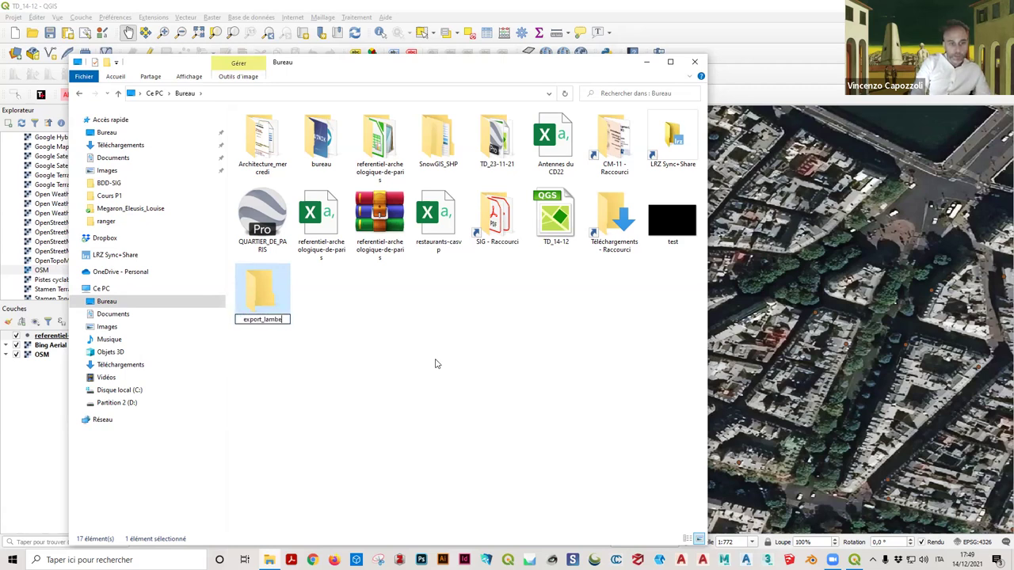
{"action": "type", "text": "rt93"}
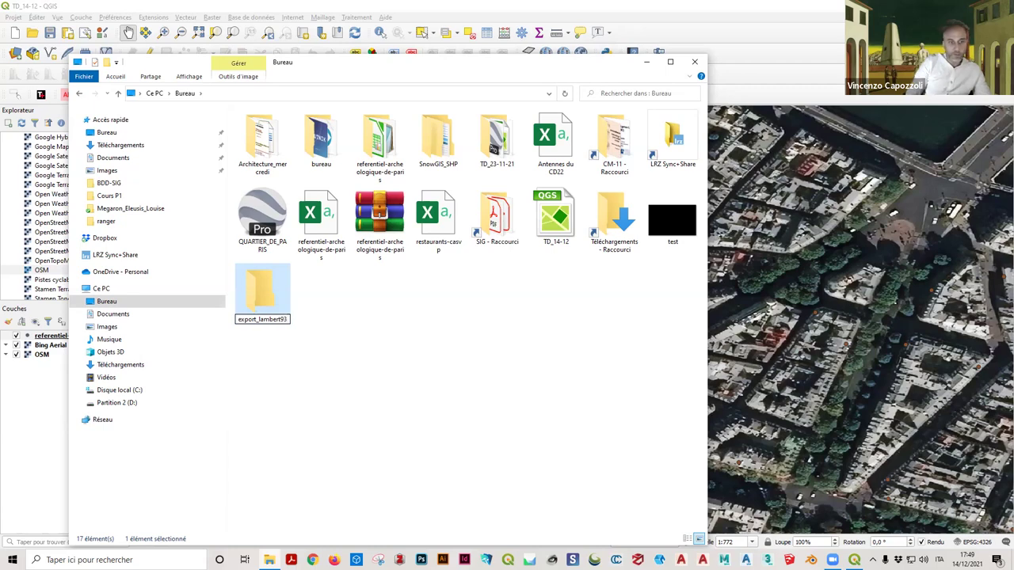
{"action": "key", "text": "Return"}
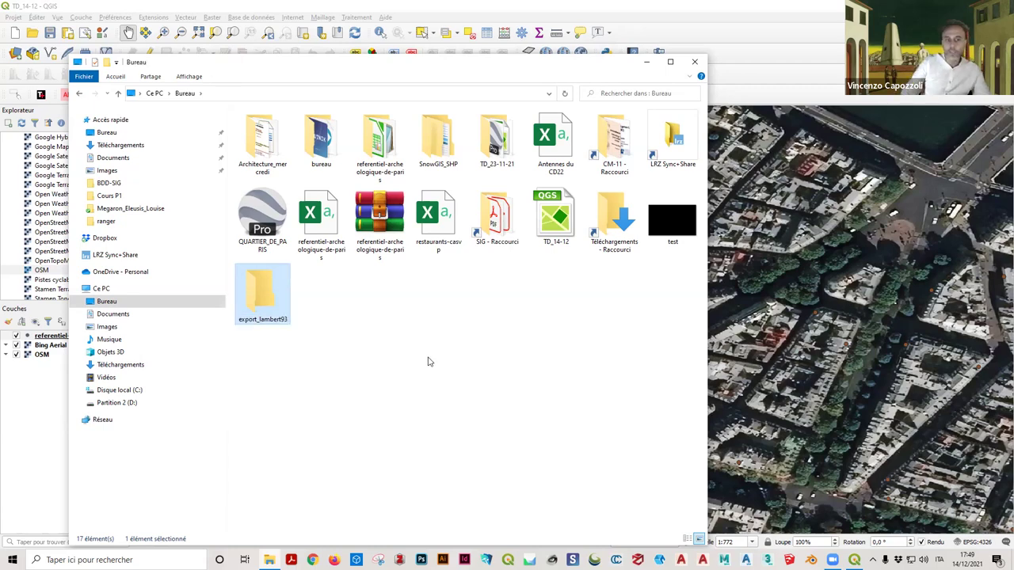
{"action": "left_click", "coordinate": [694, 62]}
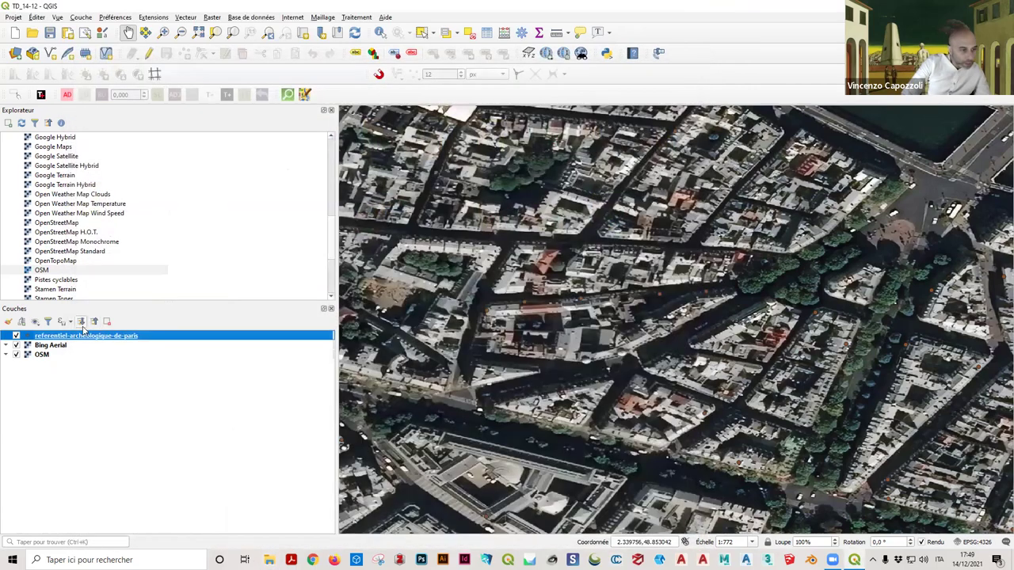
Step: Start saving the features of the referentiel-archeologique-de-paris layer as a new file in ESRI Shapefile format
{"action": "right_click", "coordinate": [83, 336]}
{"action": "mouse_move", "coordinate": [150, 513]}
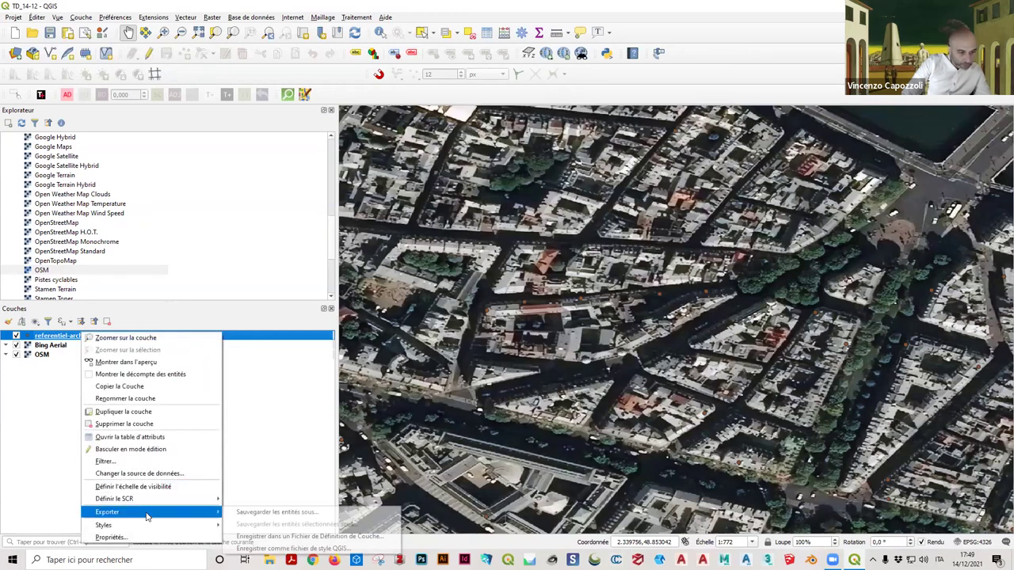
{"action": "left_click", "coordinate": [256, 513]}
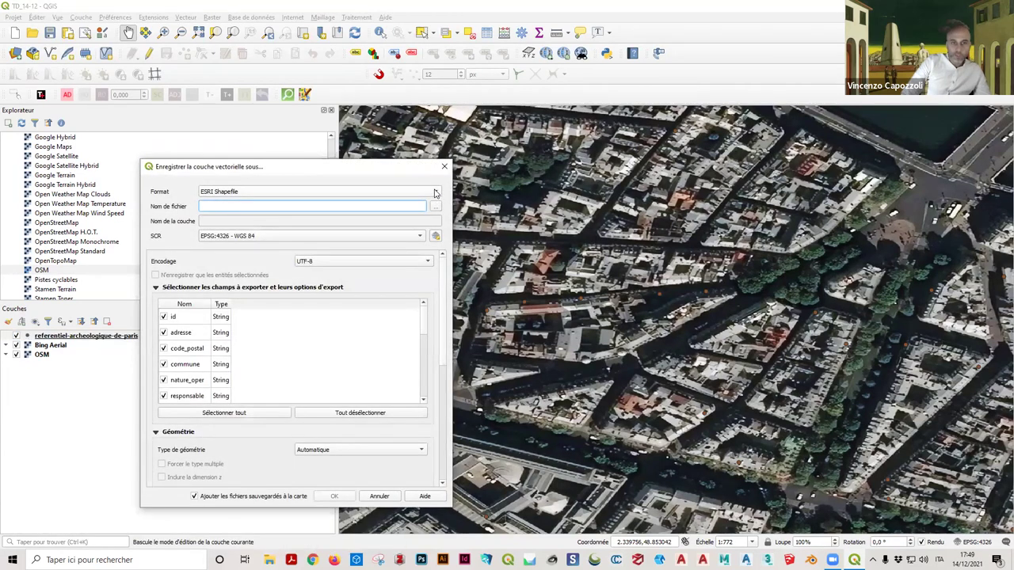
{"action": "left_click", "coordinate": [435, 192]}
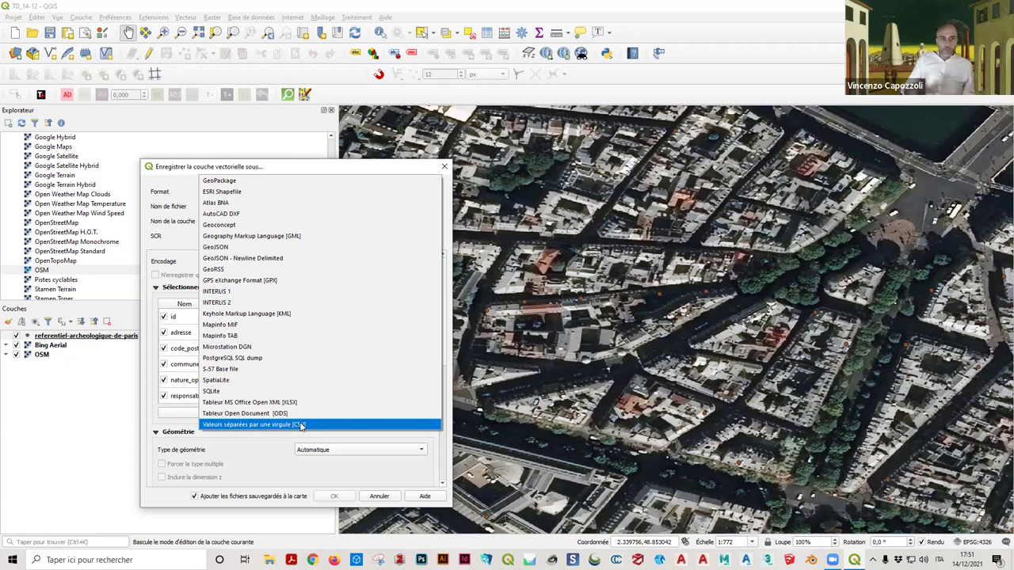
{"action": "left_click", "coordinate": [225, 195]}
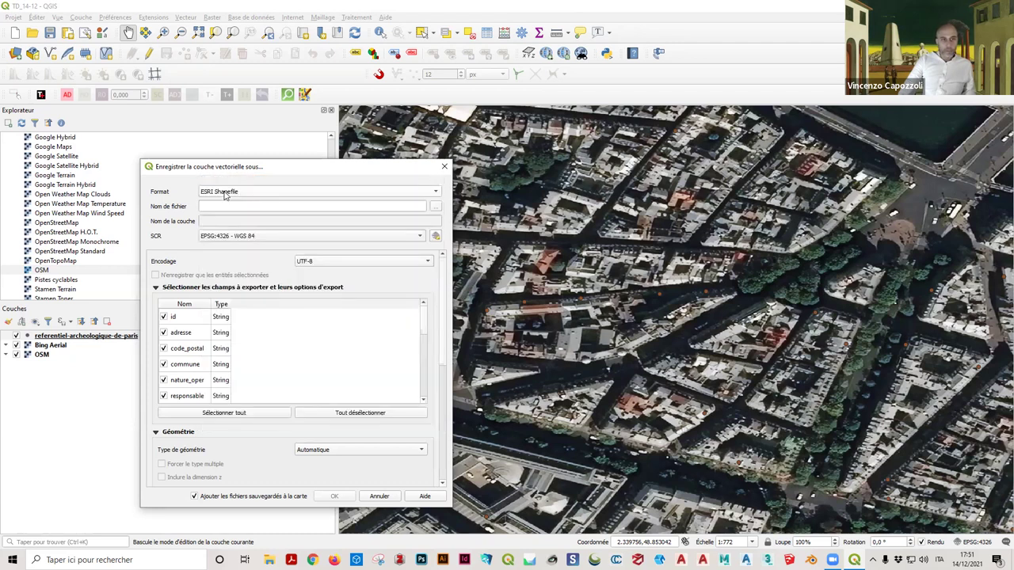
Step: Set the export's output file to export_lambert93 inside the export_lambert93 folder on the Bureau
{"action": "left_click", "coordinate": [436, 208]}
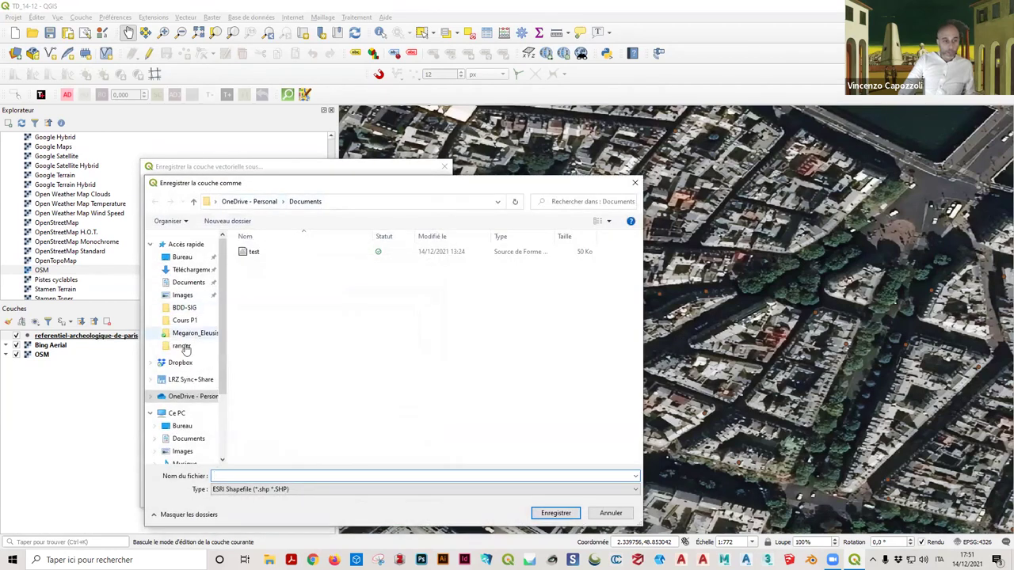
{"action": "left_click", "coordinate": [186, 425]}
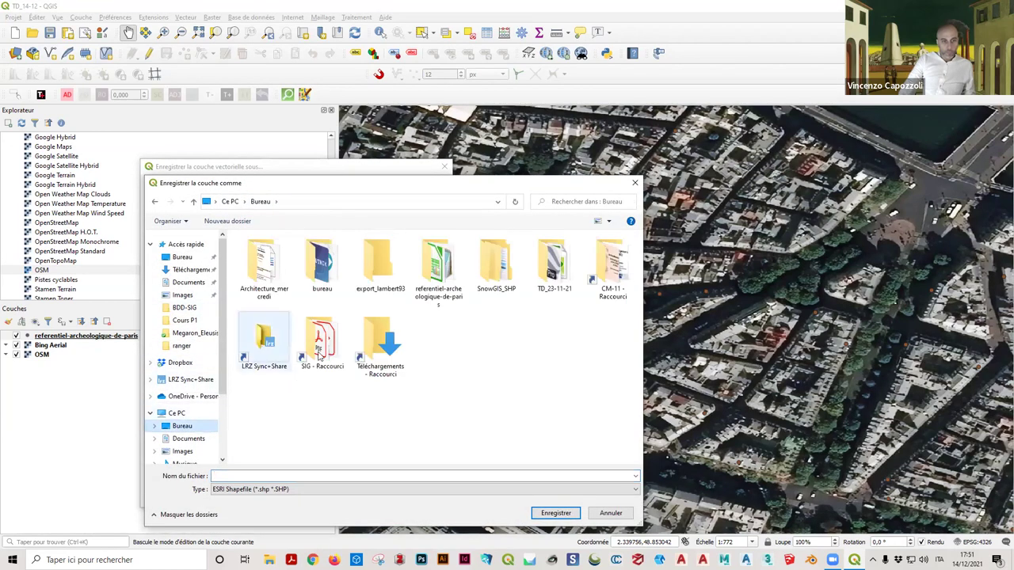
{"action": "double_click", "coordinate": [380, 265]}
{"action": "left_click", "coordinate": [245, 479]}
{"action": "type", "text": "export"}
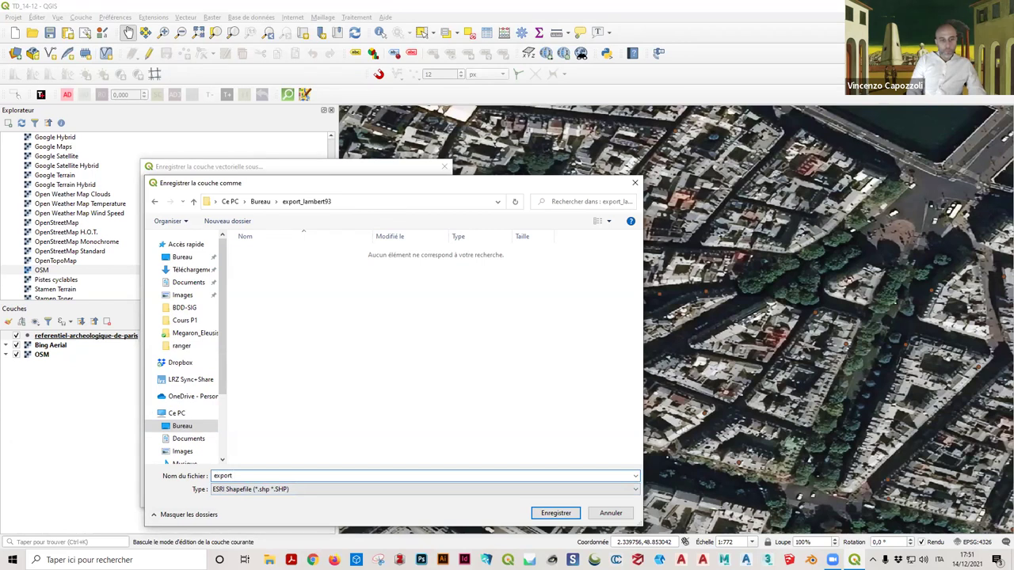
{"action": "type", "text": "_lam"}
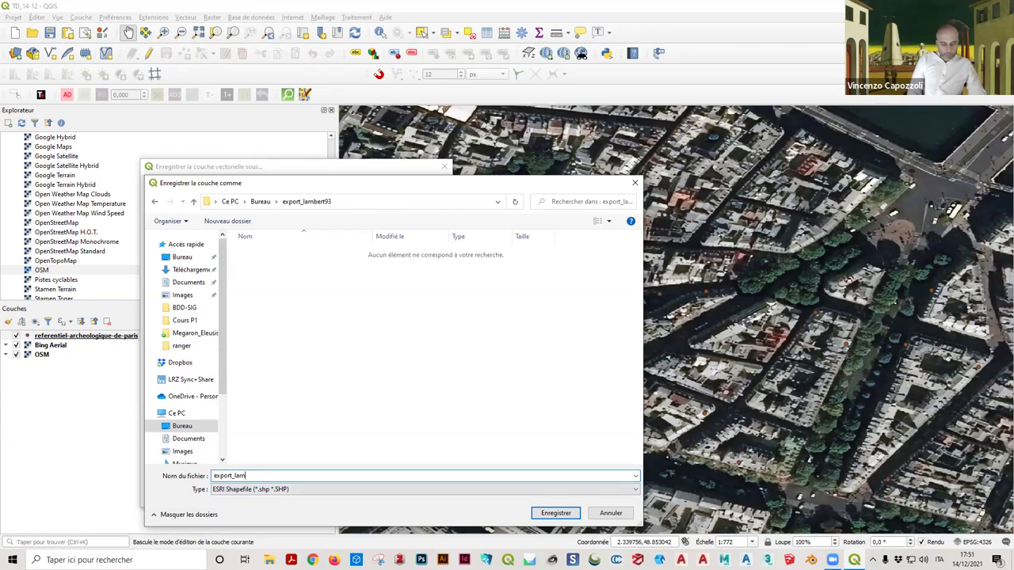
{"action": "type", "text": "bert93"}
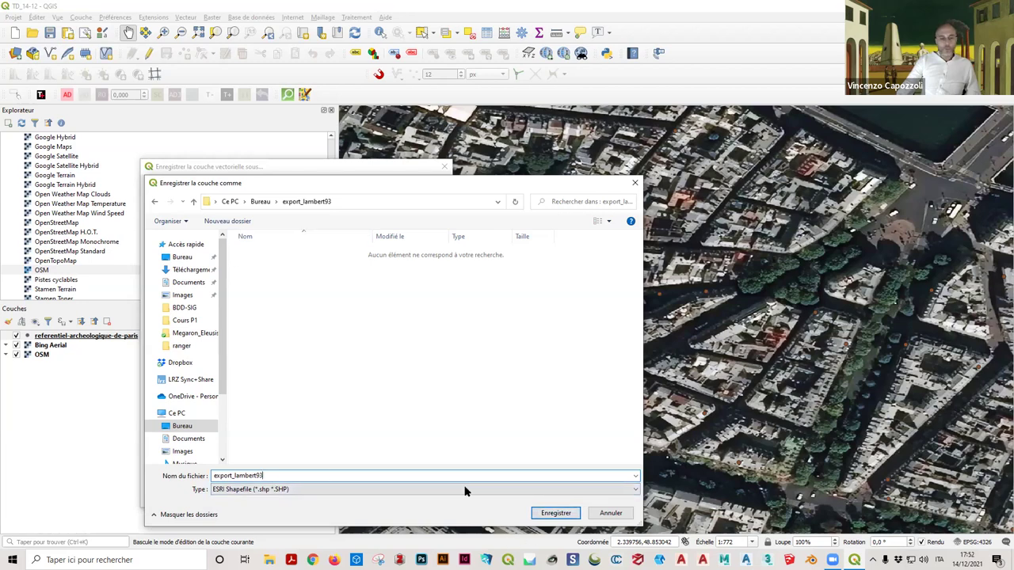
{"action": "left_click", "coordinate": [555, 513]}
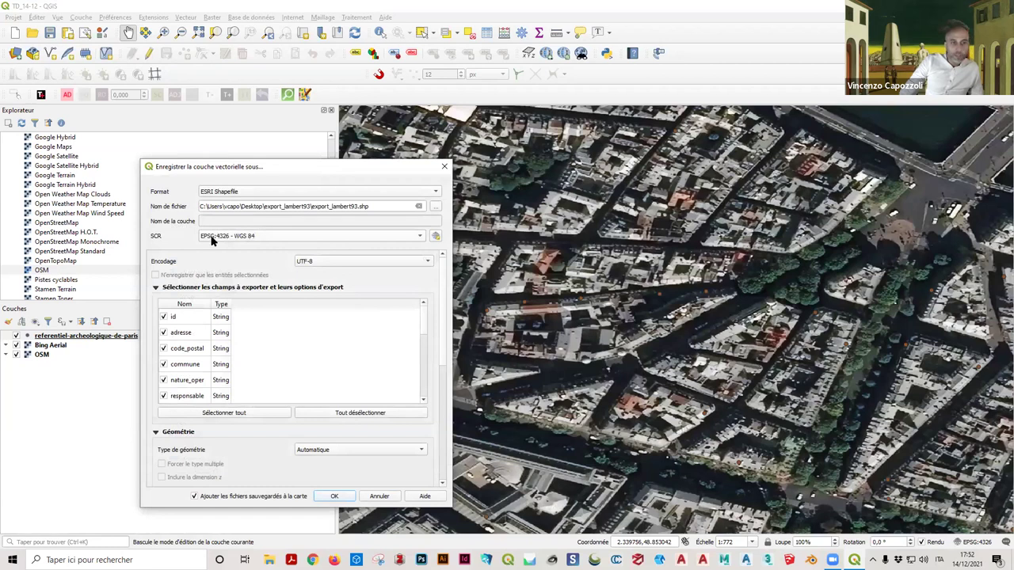
Step: Set the export's SCR to EPSG:2154 - RGF93 / Lambert-93 and review the geometry type choices, keeping Automatique
{"action": "mouse_move", "coordinate": [223, 237]}
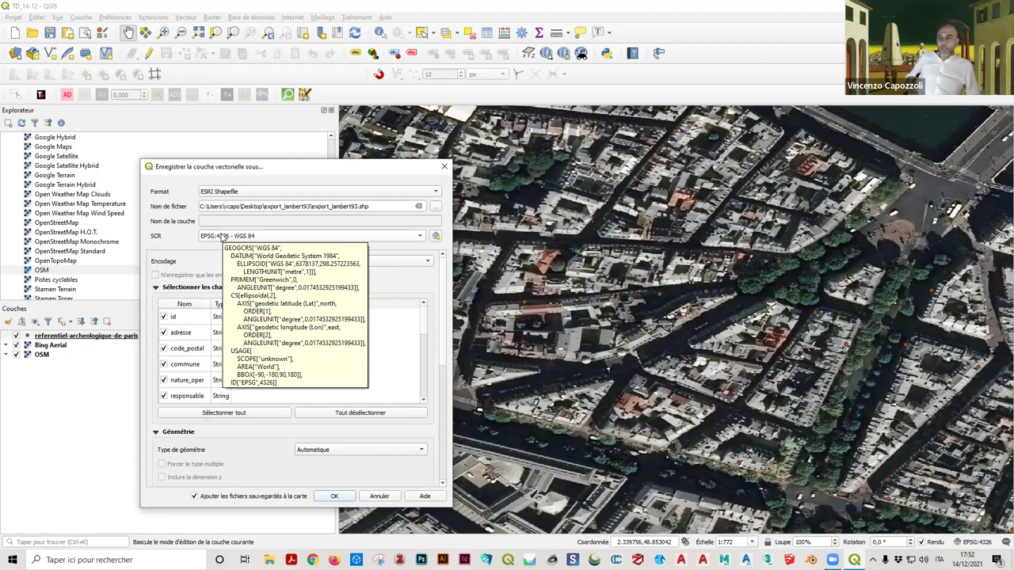
{"action": "left_click", "coordinate": [221, 237]}
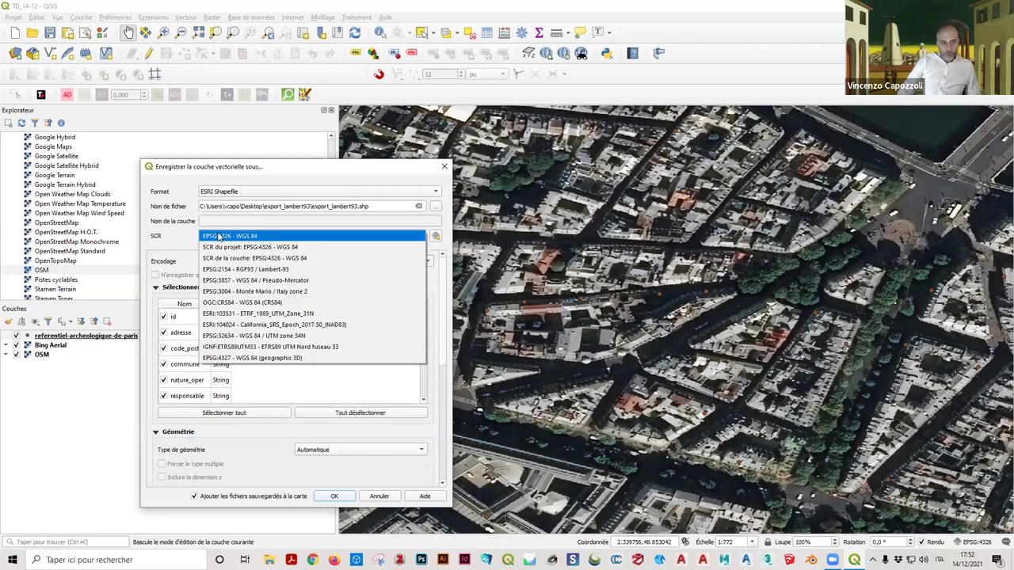
{"action": "left_click", "coordinate": [260, 271]}
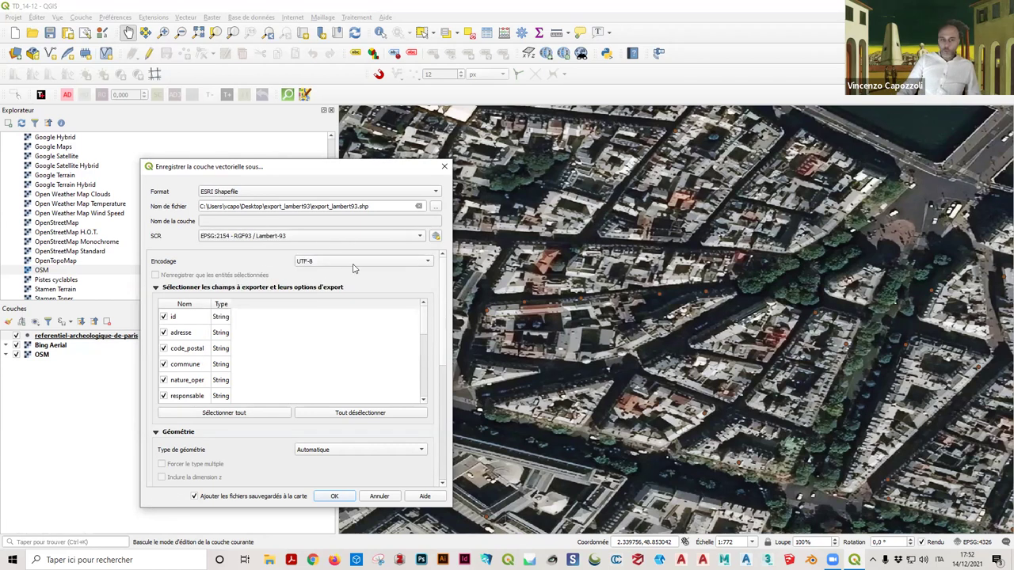
{"action": "left_click_drag", "start_coordinate": [426, 332], "coordinate": [440, 292]}
{"action": "left_click", "coordinate": [391, 451]}
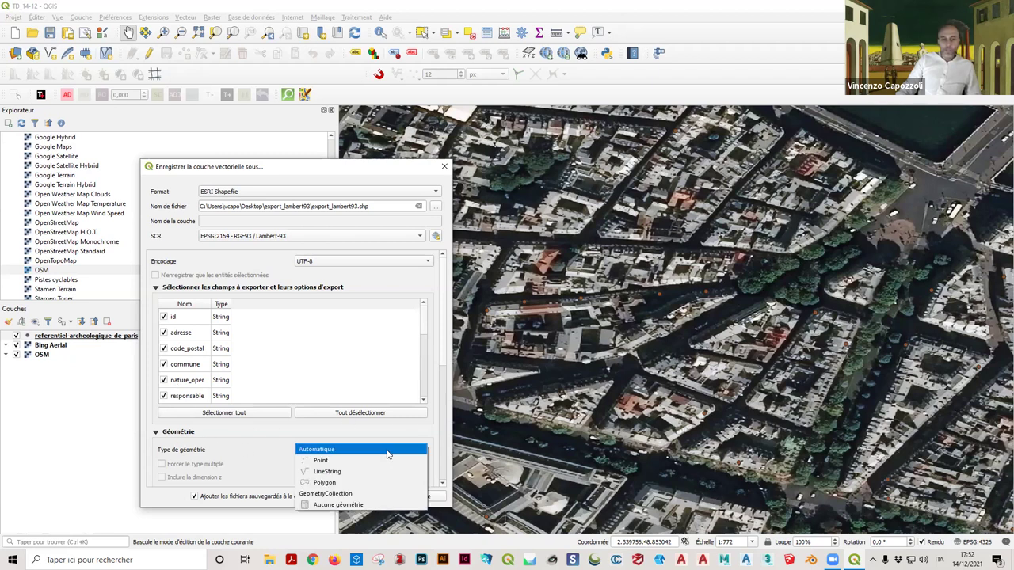
{"action": "left_click", "coordinate": [299, 441]}
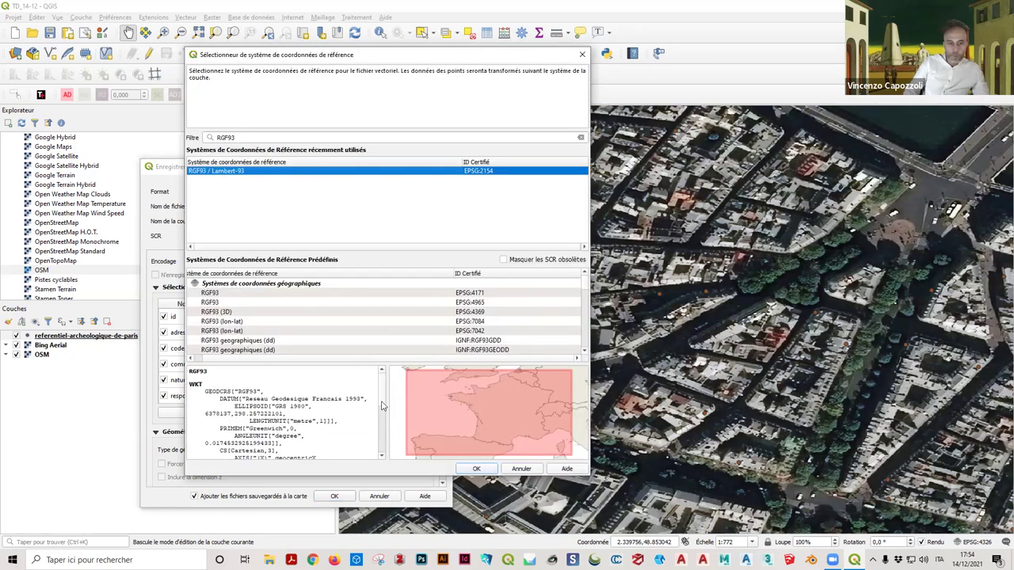
Step: Examine the WKT definition, ellipsoid and extent of RGF93 (EPSG:4964) in the reference system selector, and accept it as the export's SCR
{"action": "left_click", "coordinate": [380, 399]}
{"action": "scroll", "coordinate": [379, 399], "scroll_direction": "down", "scroll_amount": 1}
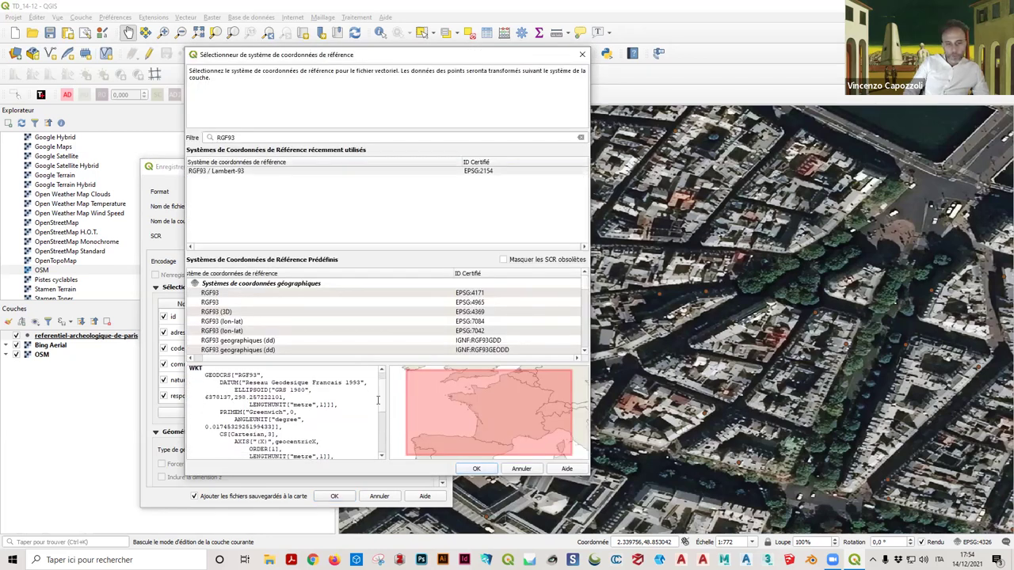
{"action": "left_click_drag", "start_coordinate": [251, 405], "coordinate": [349, 407]}
{"action": "left_click", "coordinate": [302, 419]}
{"action": "left_click_drag", "start_coordinate": [249, 399], "coordinate": [317, 406]}
{"action": "left_click", "coordinate": [311, 405]}
{"action": "left_click_drag", "start_coordinate": [234, 390], "coordinate": [277, 390]}
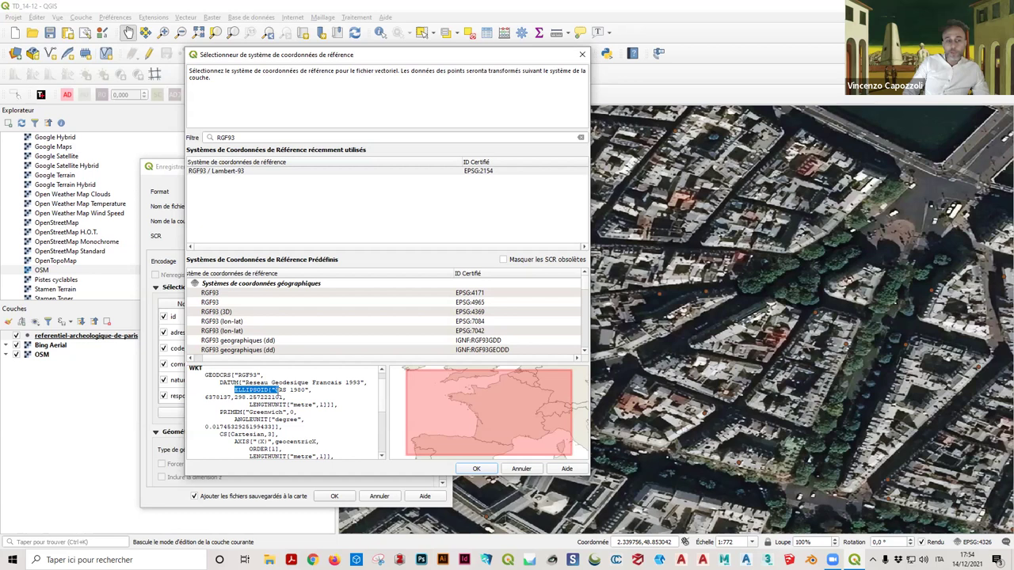
{"action": "left_click_drag", "start_coordinate": [235, 390], "coordinate": [283, 404]}
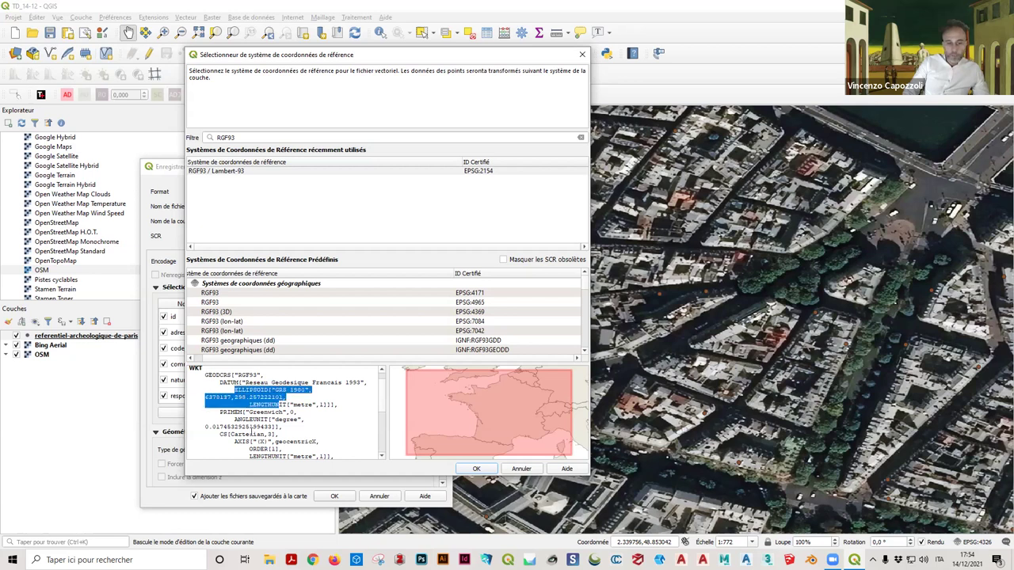
{"action": "scroll", "coordinate": [251, 433], "scroll_direction": "down", "scroll_amount": 1}
{"action": "scroll", "coordinate": [262, 431], "scroll_direction": "down", "scroll_amount": 2}
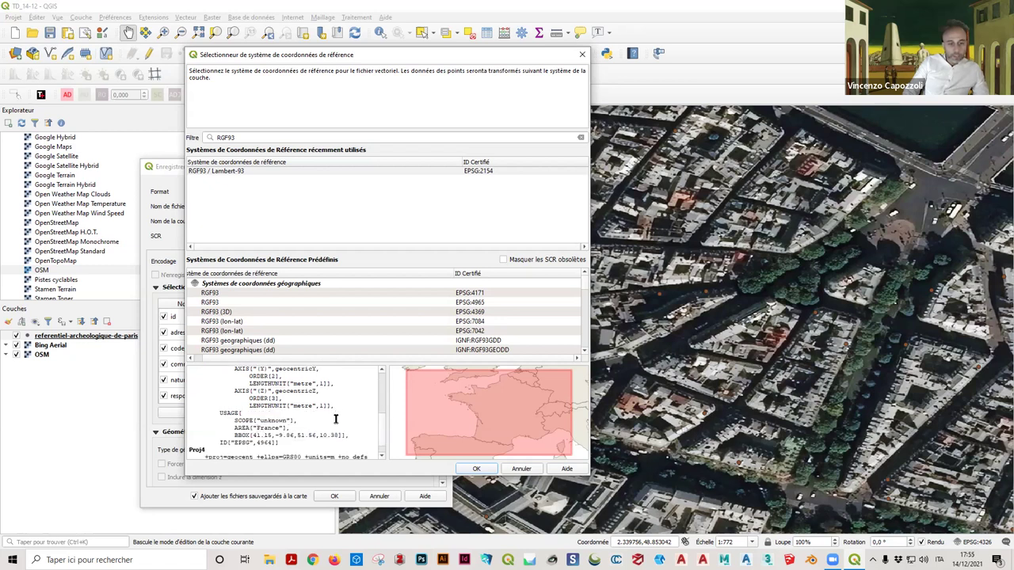
{"action": "scroll", "coordinate": [336, 419], "scroll_direction": "down", "scroll_amount": 1}
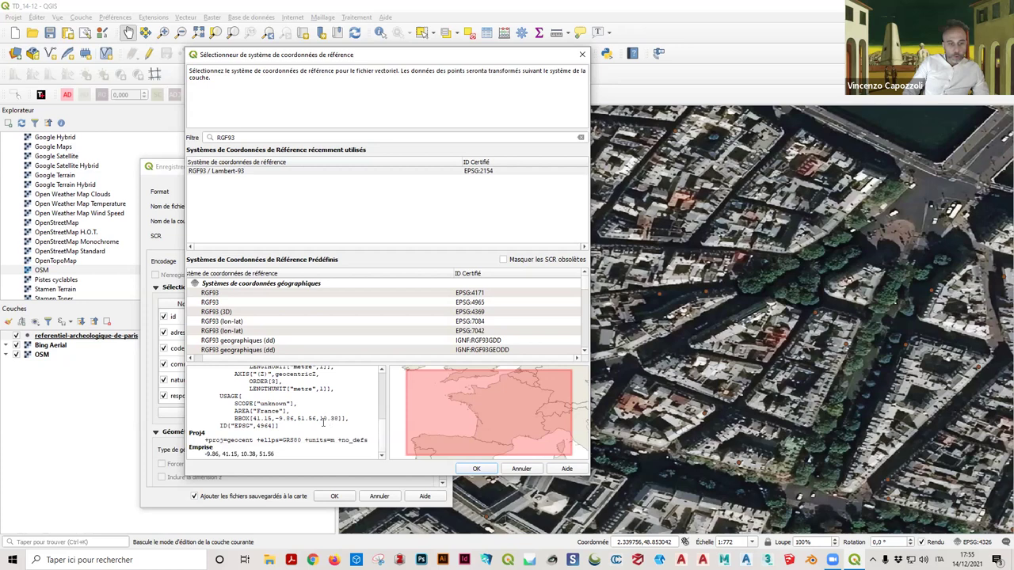
{"action": "left_click", "coordinate": [476, 469]}
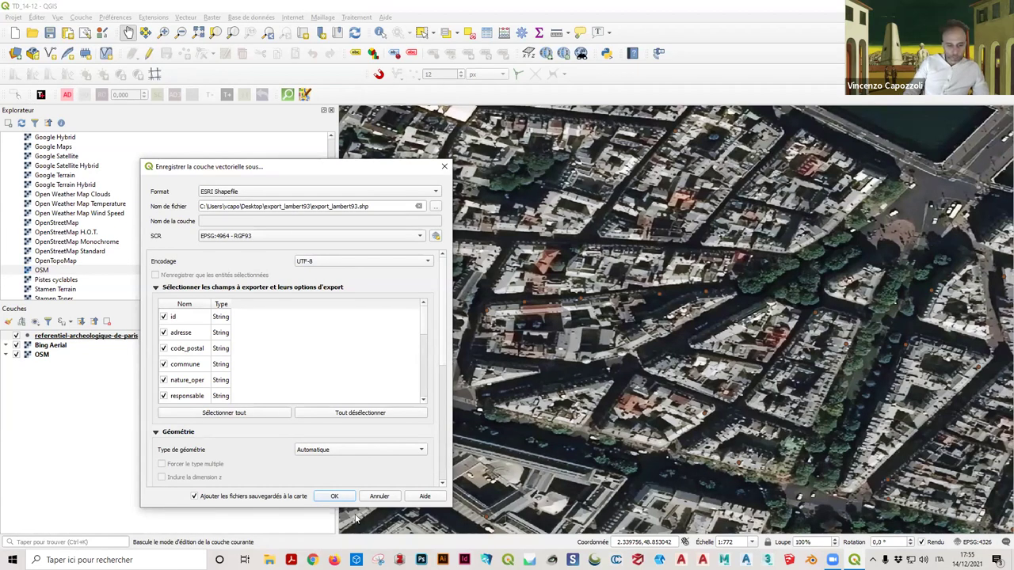
Step: Run the export to EPSG:4964 using the datum transformation Inverse of RGF93 to WGS 84 (1) + Conversion from RGF93 (geog2D) to RGF93 (geocentric)
{"action": "left_click", "coordinate": [334, 498]}
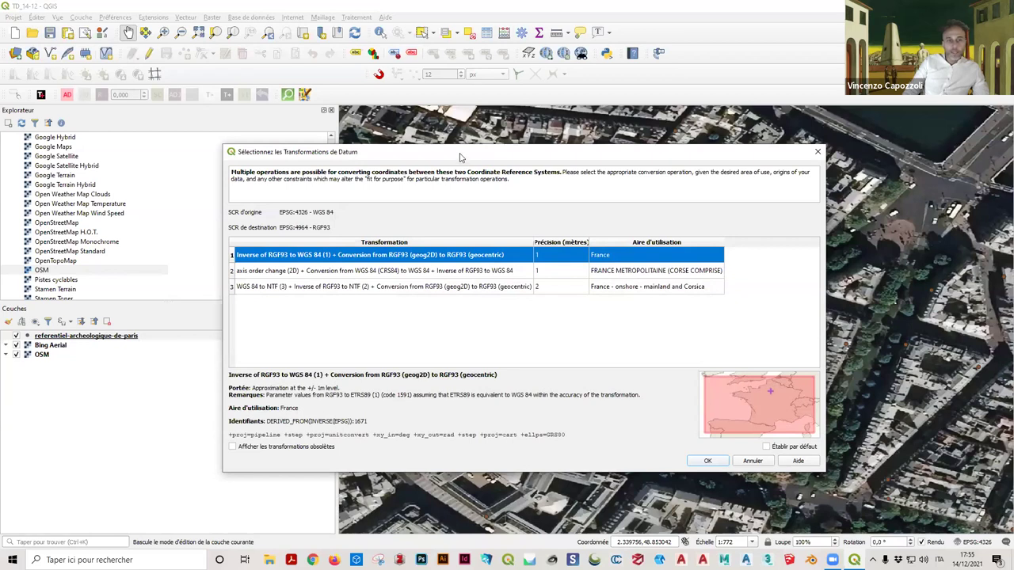
{"action": "left_click_drag", "start_coordinate": [460, 156], "coordinate": [308, 117]}
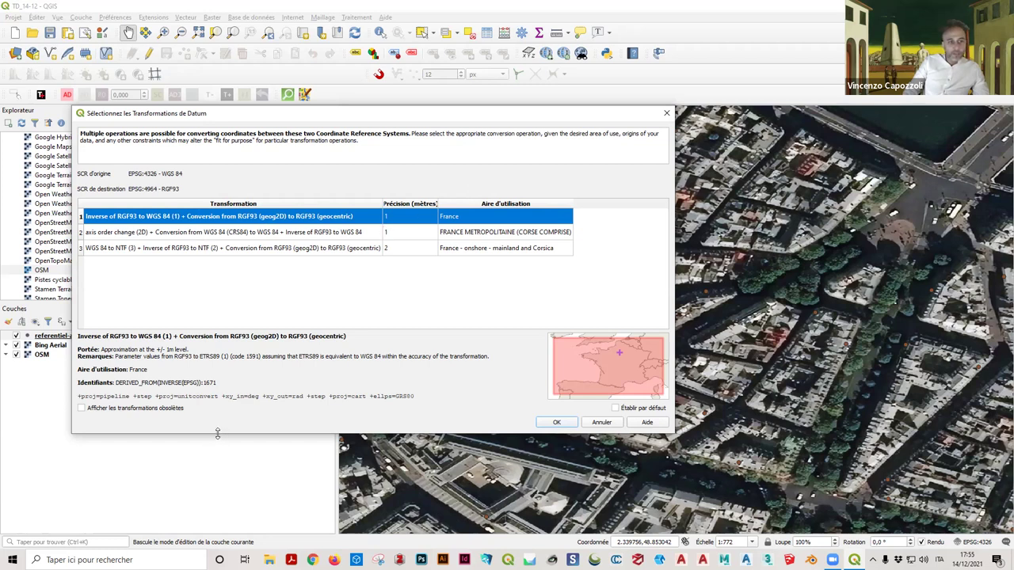
{"action": "left_click", "coordinate": [566, 426]}
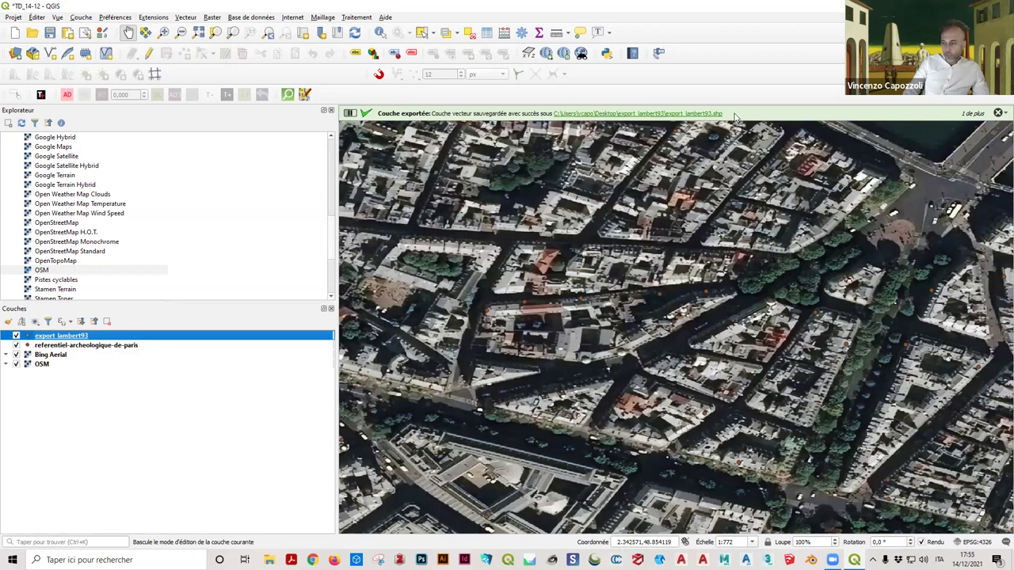
Step: Check the source coordinate reference system of the export_lambert93 layer in its properties, and leave the settings as they are
{"action": "double_click", "coordinate": [84, 337]}
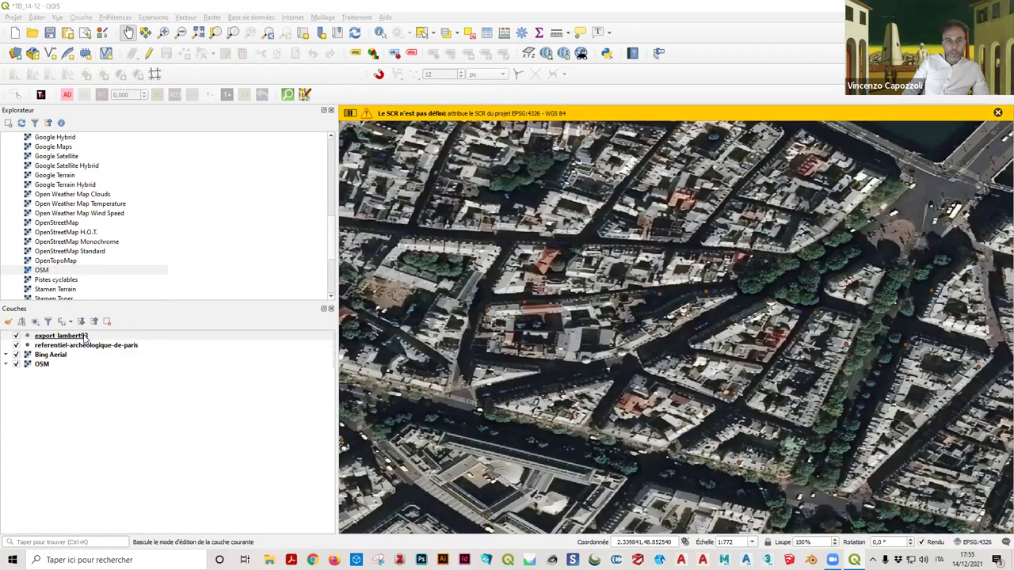
{"action": "left_click", "coordinate": [114, 150]}
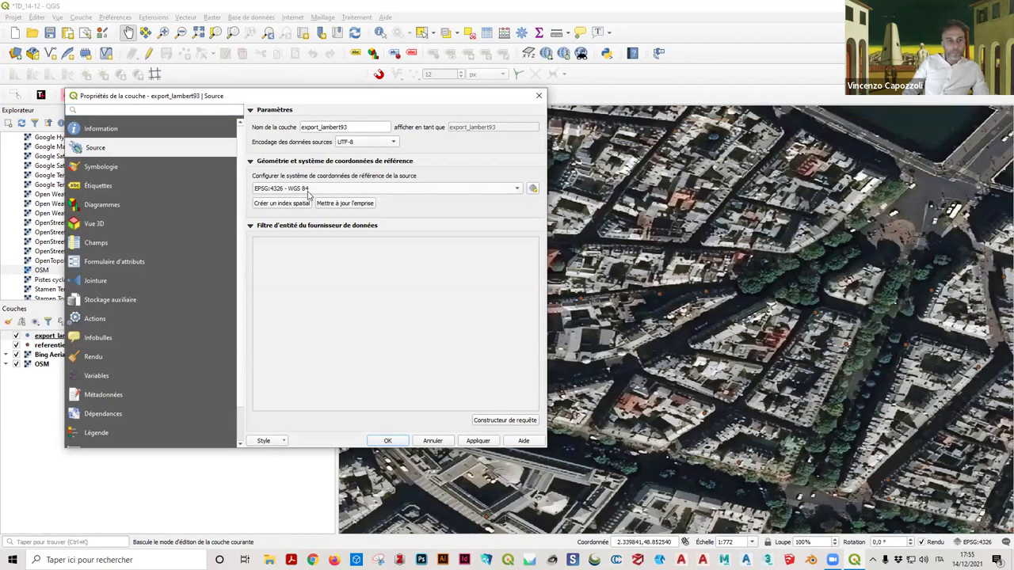
{"action": "key", "text": "Escape"}
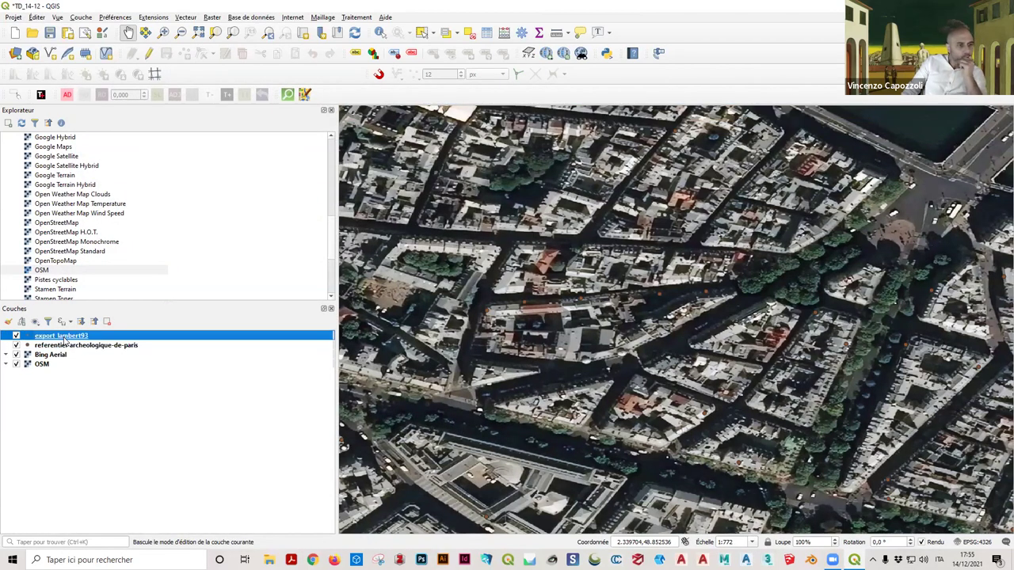
Step: Remove the export_lambert93 layer from the project
{"action": "right_click", "coordinate": [63, 339]}
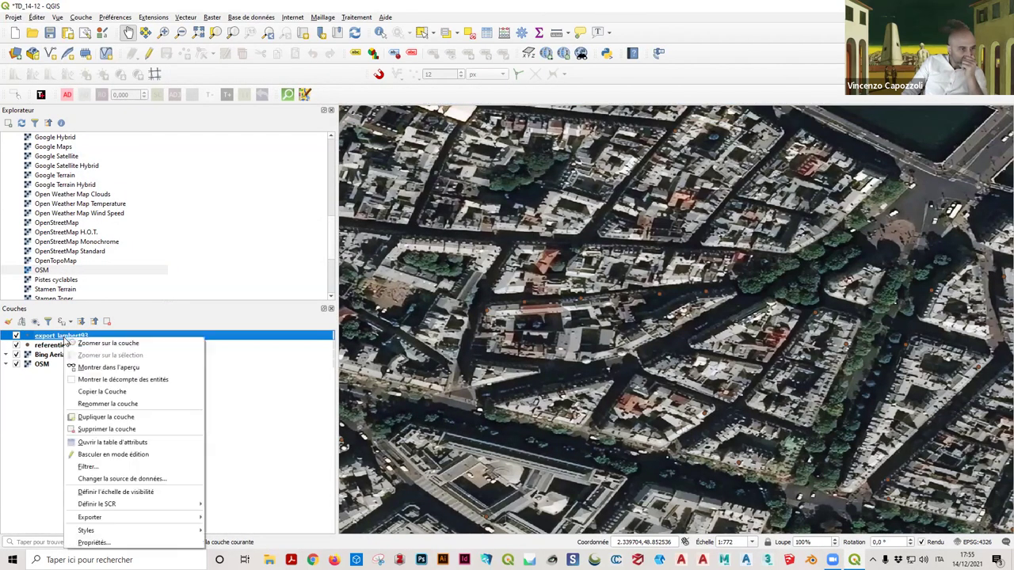
{"action": "left_click", "coordinate": [99, 428]}
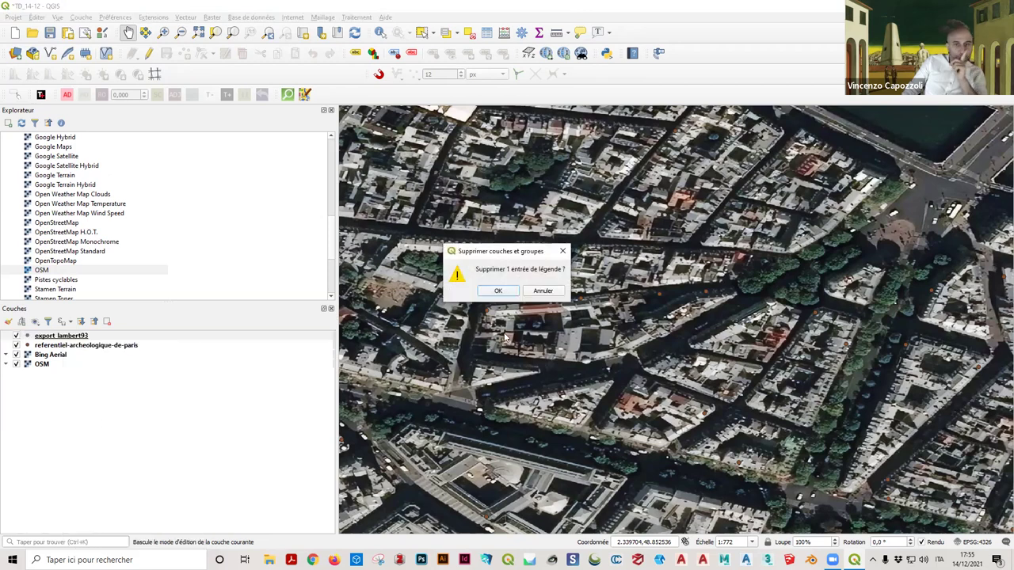
{"action": "left_click", "coordinate": [508, 291]}
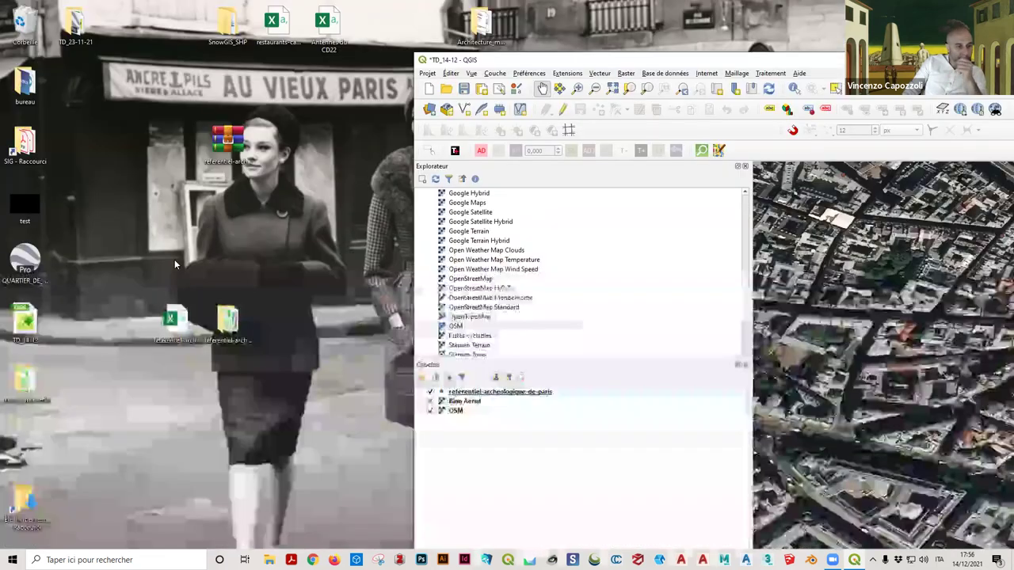
Step: Uncover the desktop, move the test item to the Corbeille, and open the export_lambert93 folder
{"action": "double_click", "coordinate": [133, 10]}
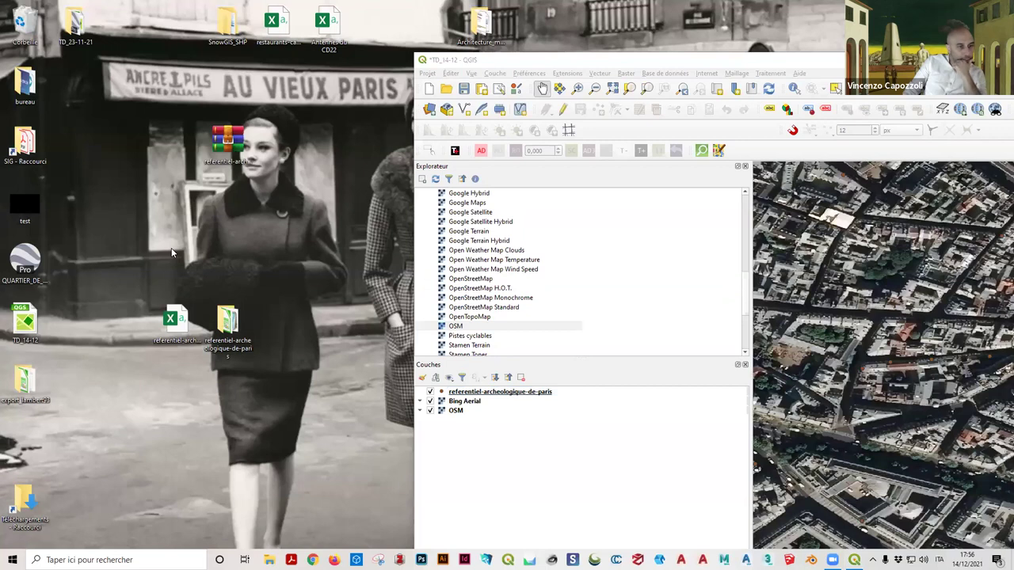
{"action": "left_click_drag", "start_coordinate": [17, 199], "coordinate": [14, 21]}
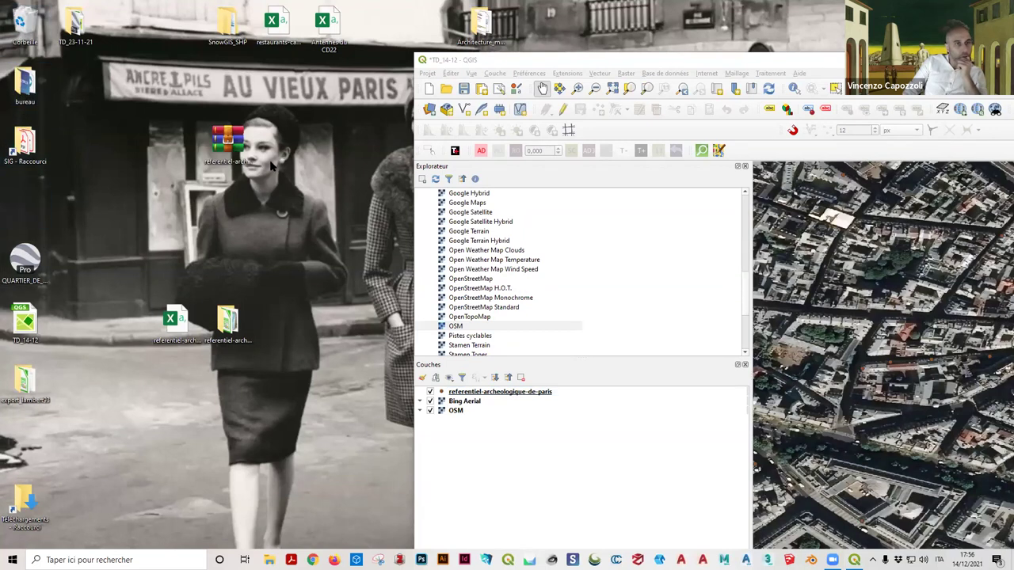
{"action": "left_click_drag", "start_coordinate": [24, 380], "coordinate": [139, 273]}
{"action": "double_click", "coordinate": [138, 274]}
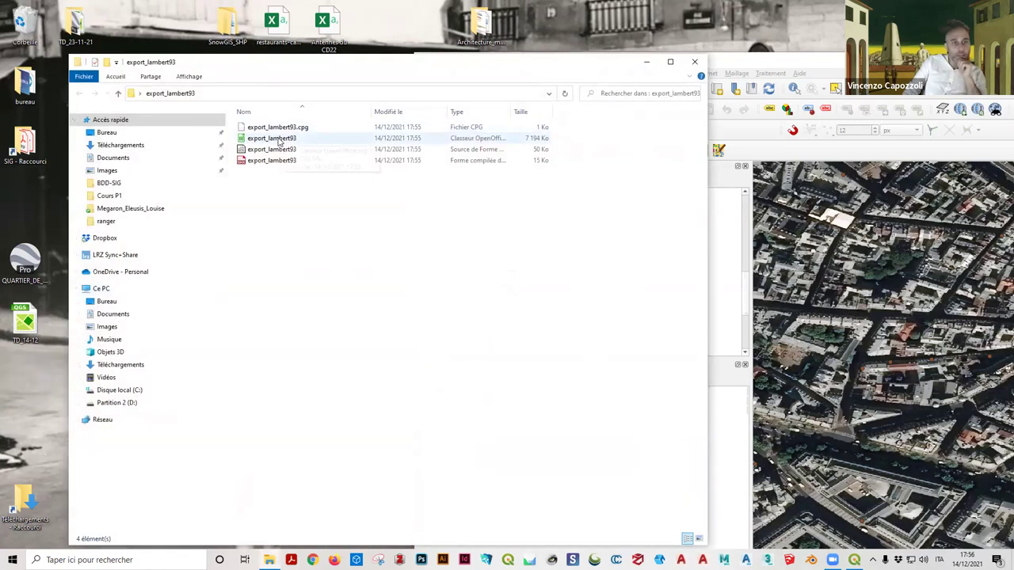
Step: Open export_lambert93.cpg in Bloc-notes to read its encoding, and close it
{"action": "left_click", "coordinate": [283, 129]}
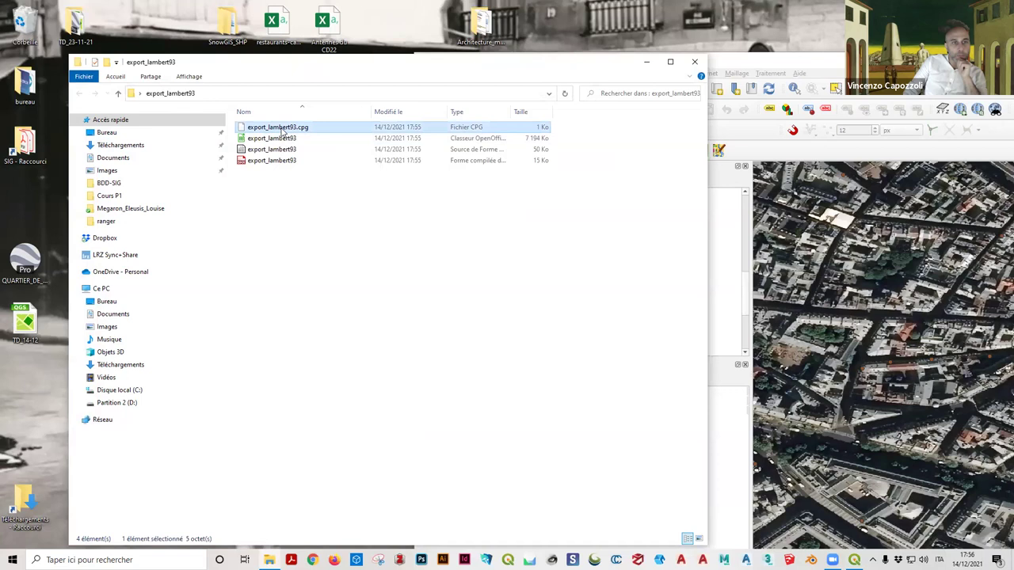
{"action": "right_click", "coordinate": [283, 133]}
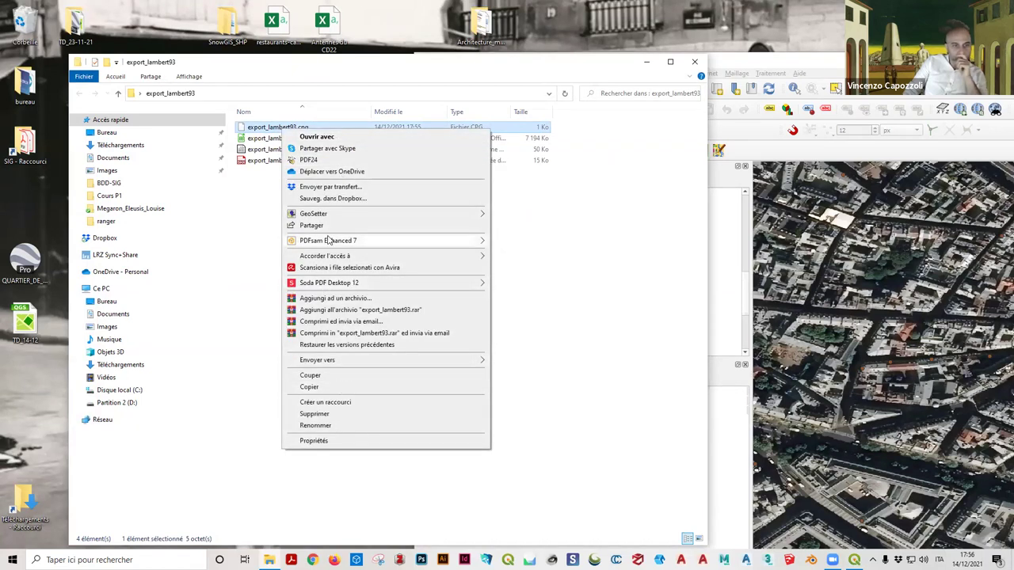
{"action": "left_click", "coordinate": [317, 137]}
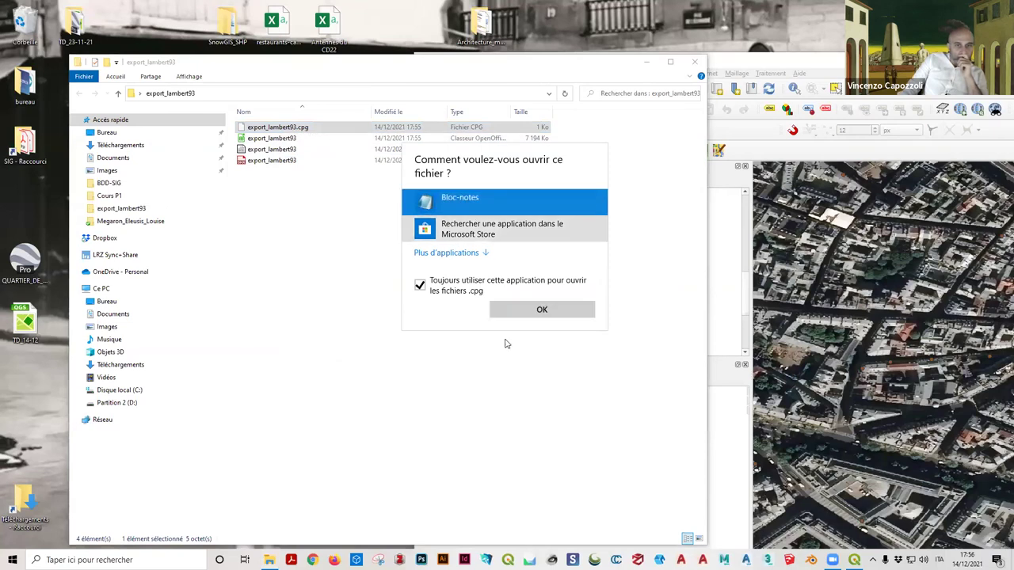
{"action": "left_click", "coordinate": [452, 284]}
{"action": "left_click", "coordinate": [521, 307]}
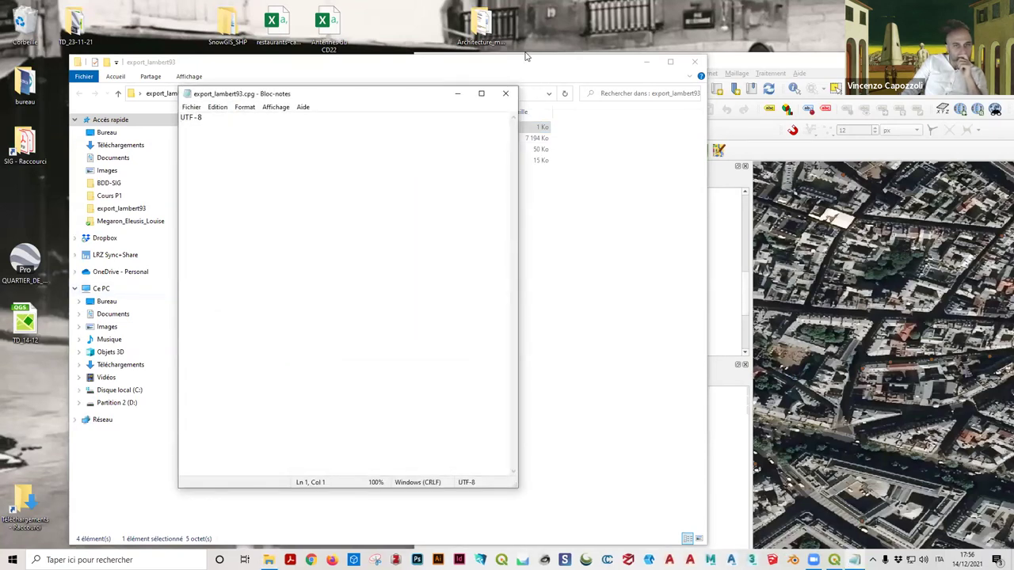
{"action": "left_click", "coordinate": [507, 94]}
Step: Add the export_lambert93 shapefile from the folder to the QGIS project and zoom to it with the referentiel-archeologique-de-paris layer hidden
{"action": "left_click", "coordinate": [278, 150]}
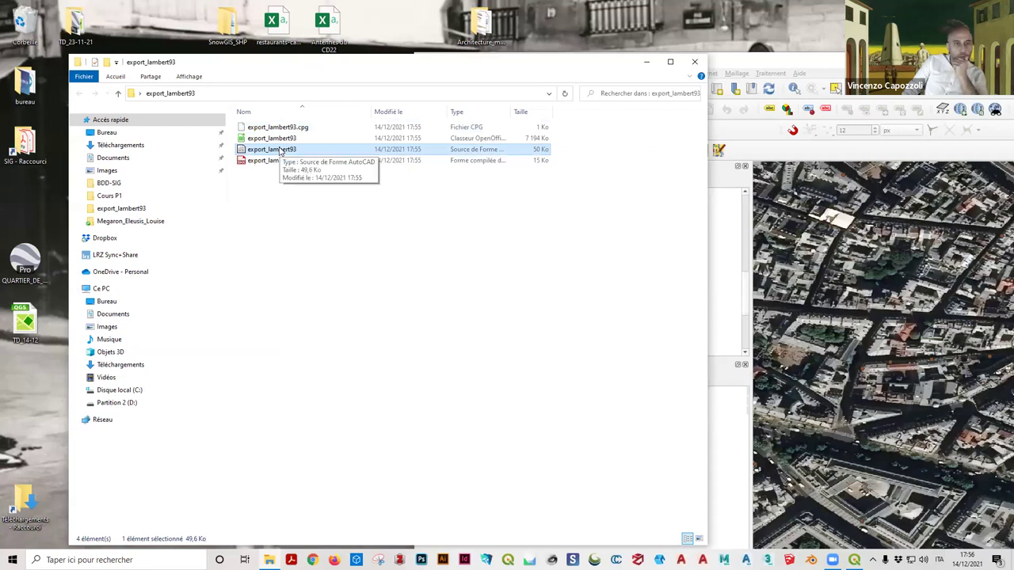
{"action": "left_click_drag", "start_coordinate": [279, 150], "coordinate": [970, 260]}
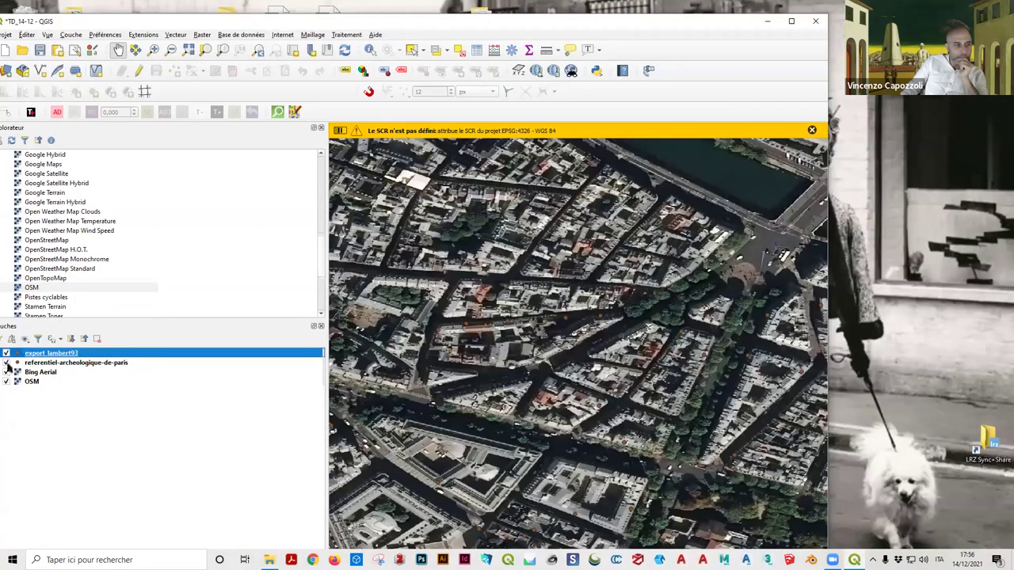
{"action": "left_click", "coordinate": [7, 364]}
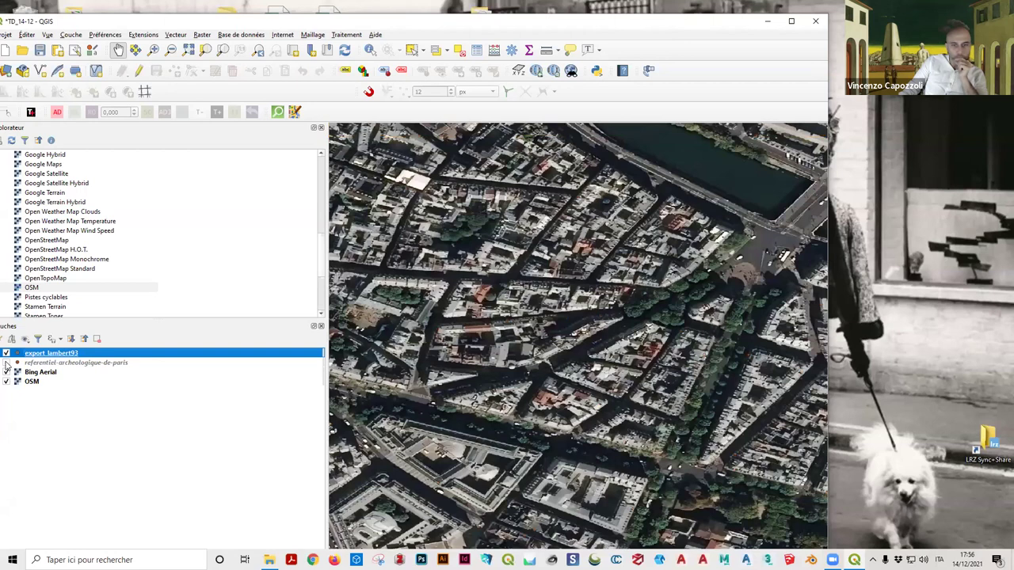
{"action": "right_click", "coordinate": [47, 356]}
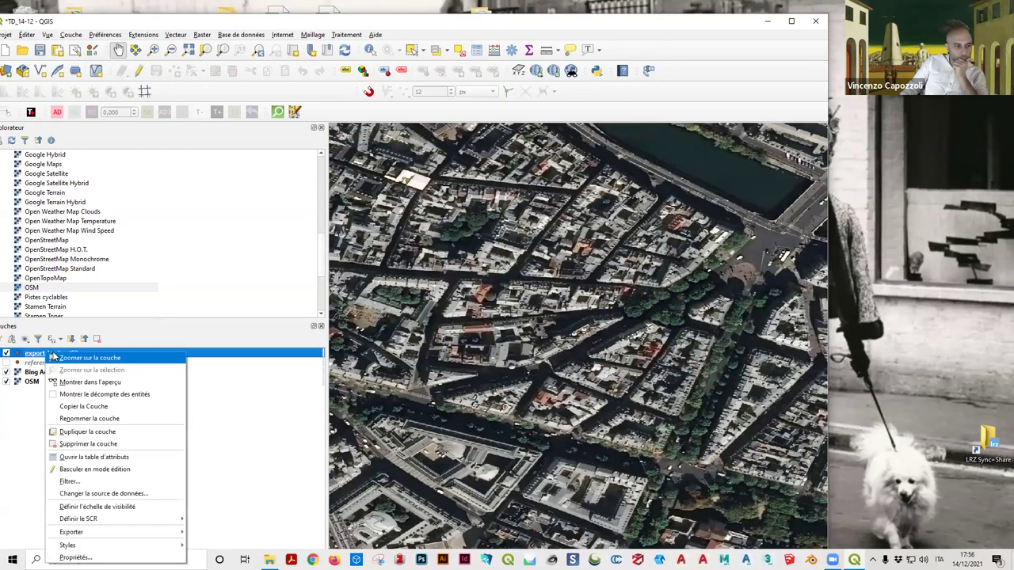
{"action": "left_click", "coordinate": [103, 358]}
{"action": "scroll", "coordinate": [477, 281], "scroll_direction": "down", "scroll_amount": 5}
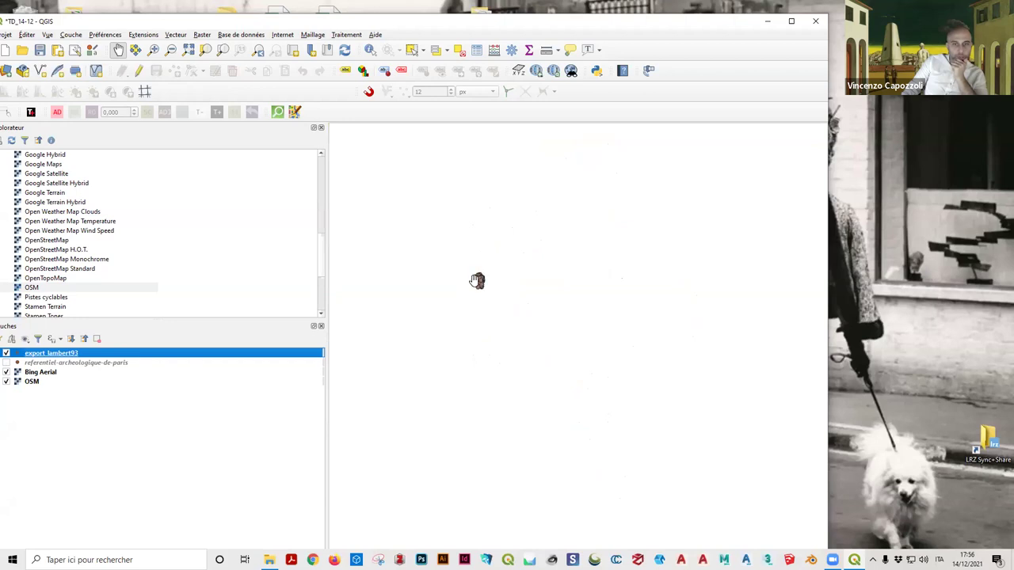
Step: Remove the re-added export_lambert93 layer from the project
{"action": "right_click", "coordinate": [47, 354]}
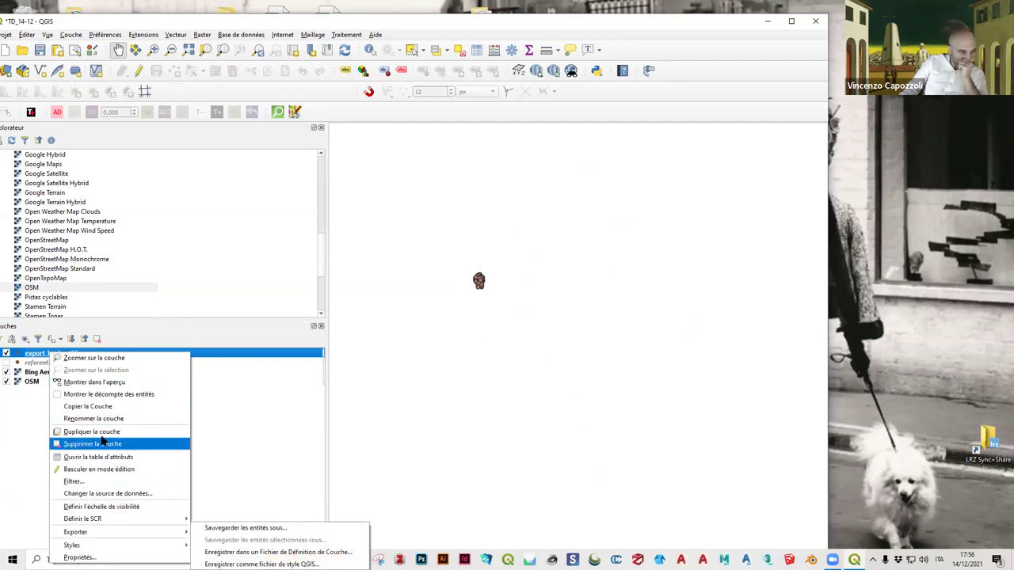
{"action": "left_click", "coordinate": [32, 355]}
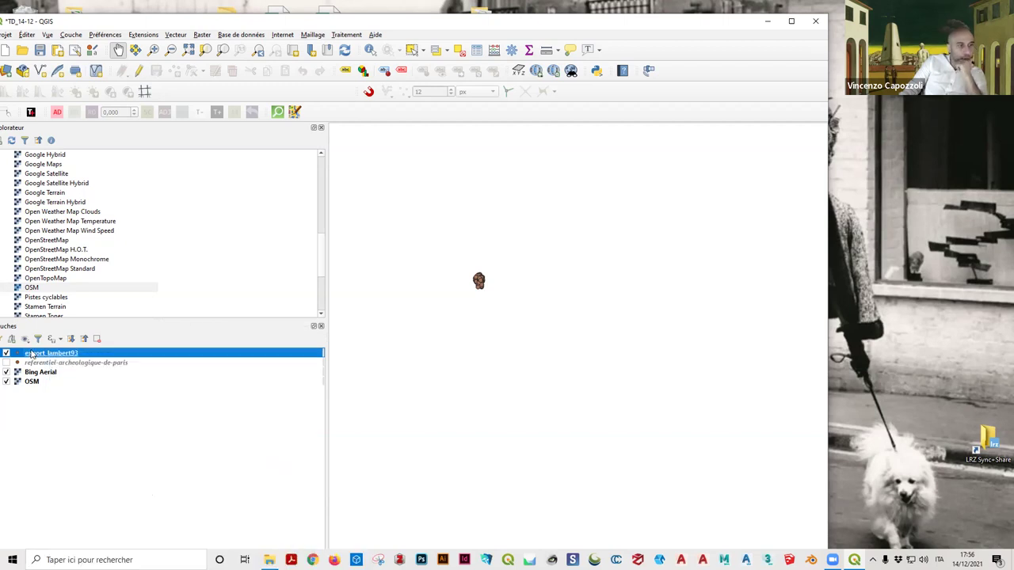
{"action": "right_click", "coordinate": [32, 354]}
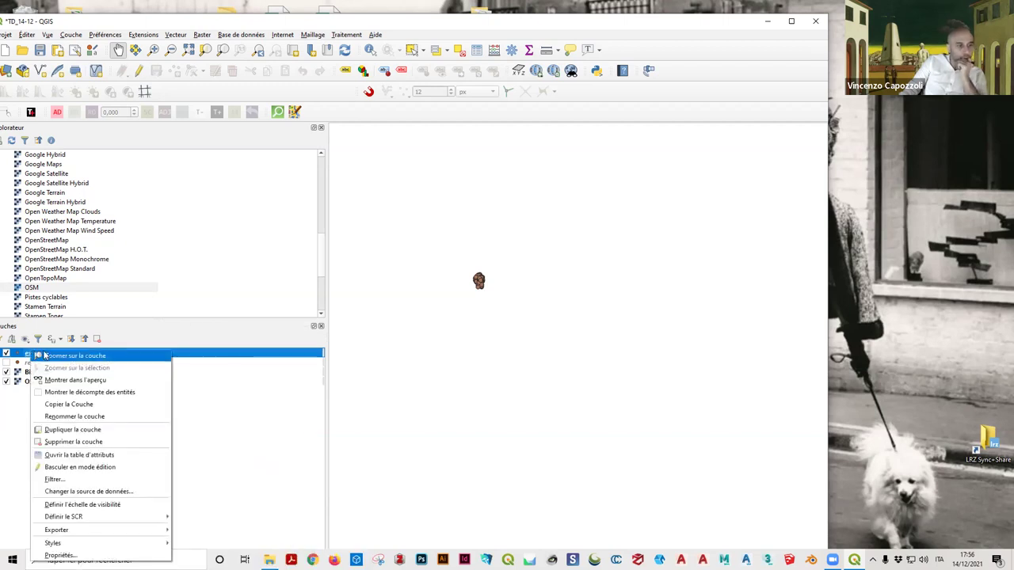
{"action": "left_click", "coordinate": [65, 442]}
{"action": "key", "text": "Return"}
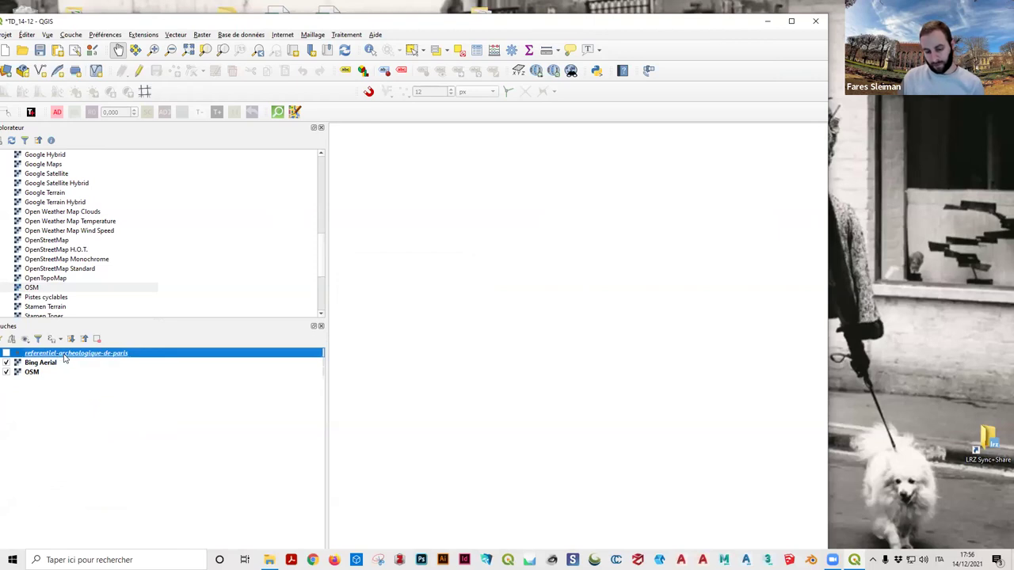
Step: Check the source coordinate reference system of the referentiel-archeologique-de-paris layer in its properties, and make the layer visible again
{"action": "double_click", "coordinate": [65, 354]}
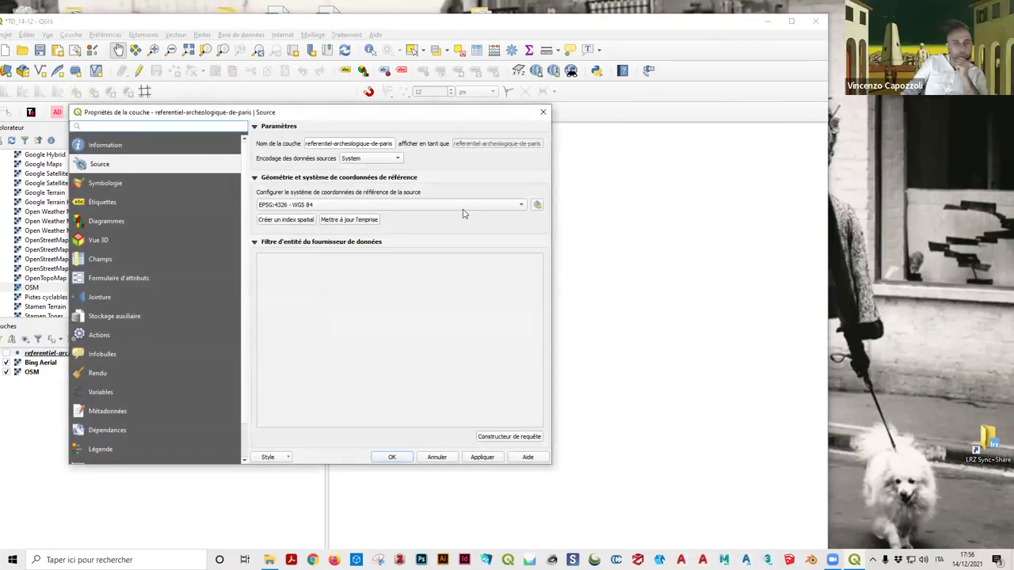
{"action": "left_click", "coordinate": [543, 111]}
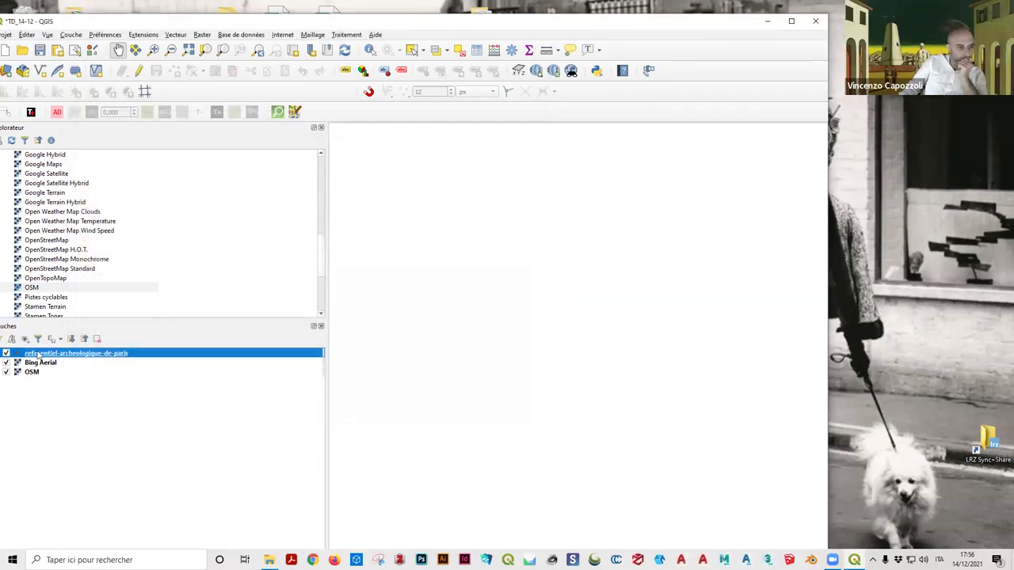
Step: Start saving the features of referentiel-archeologique-de-paris as an ESRI Shapefile, choosing the existing export_lambert93 file as output
{"action": "right_click", "coordinate": [46, 354]}
{"action": "mouse_move", "coordinate": [110, 531]}
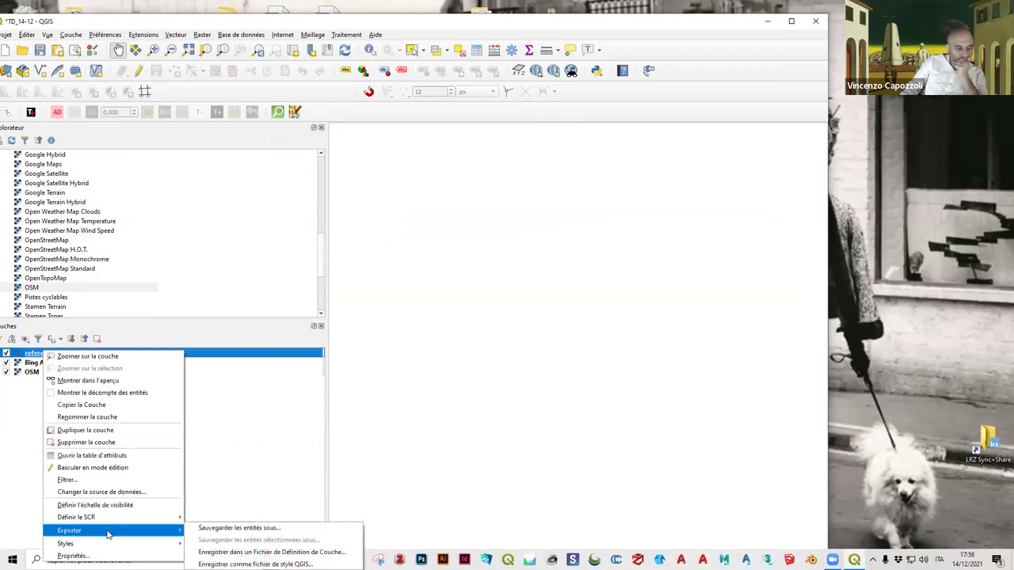
{"action": "left_click", "coordinate": [237, 528]}
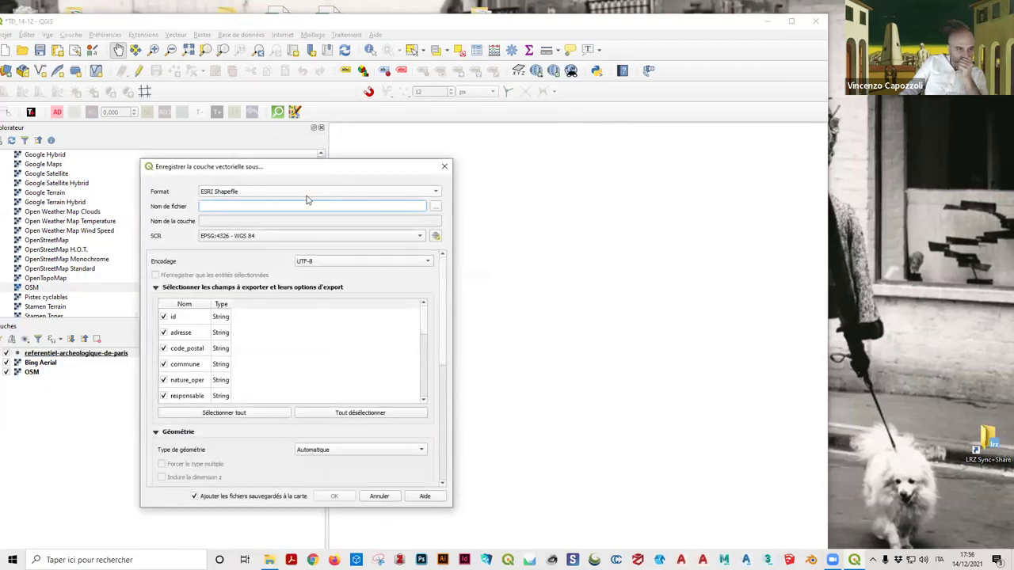
{"action": "left_click", "coordinate": [437, 206]}
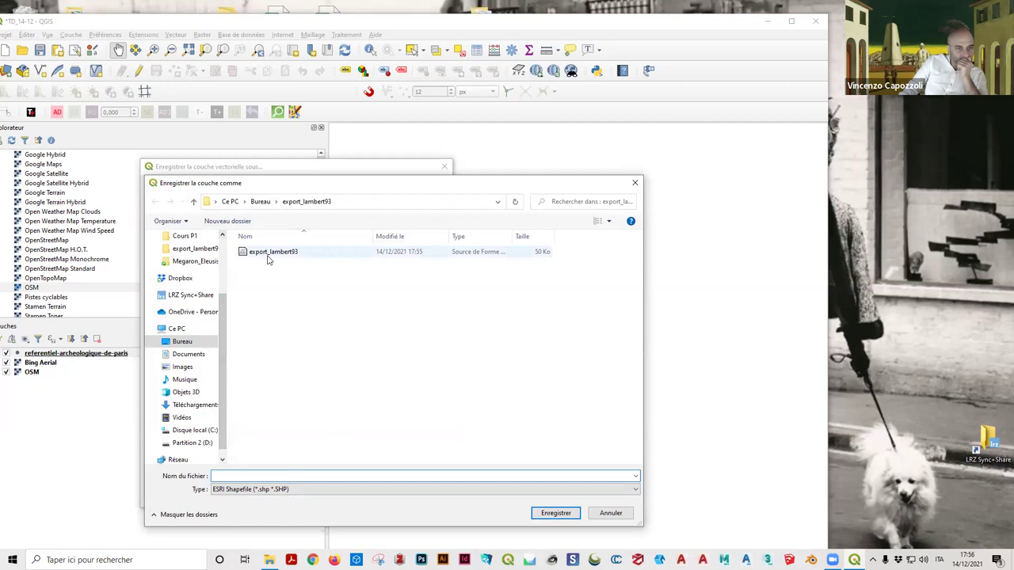
{"action": "left_click", "coordinate": [270, 252]}
{"action": "left_click", "coordinate": [544, 514]}
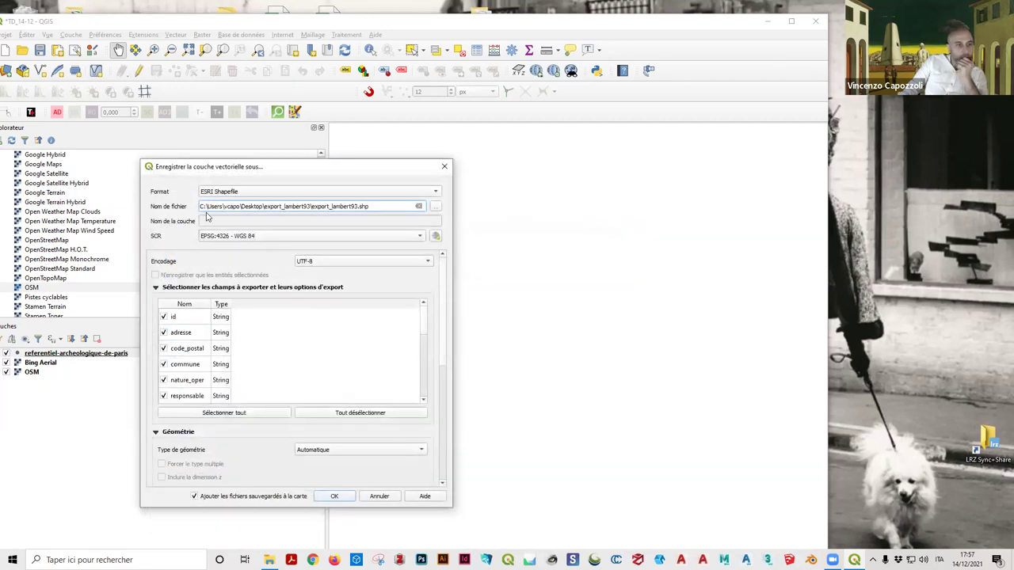
Step: Export the layer in EPSG:2154 - RGF93 / Lambert-93 without adding it to the map, overwriting the existing export_lambert93 file
{"action": "left_click", "coordinate": [388, 236]}
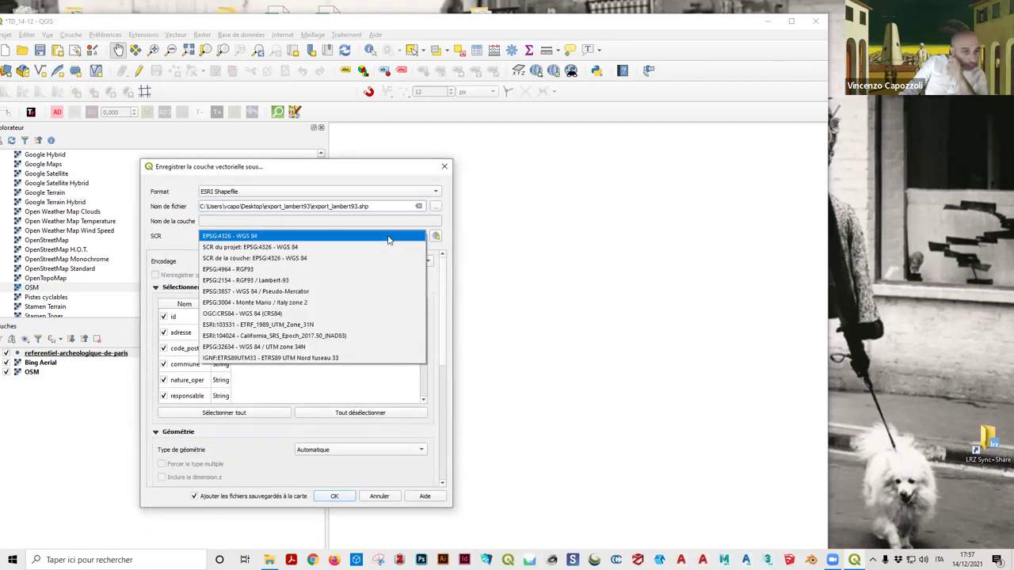
{"action": "left_click", "coordinate": [323, 280]}
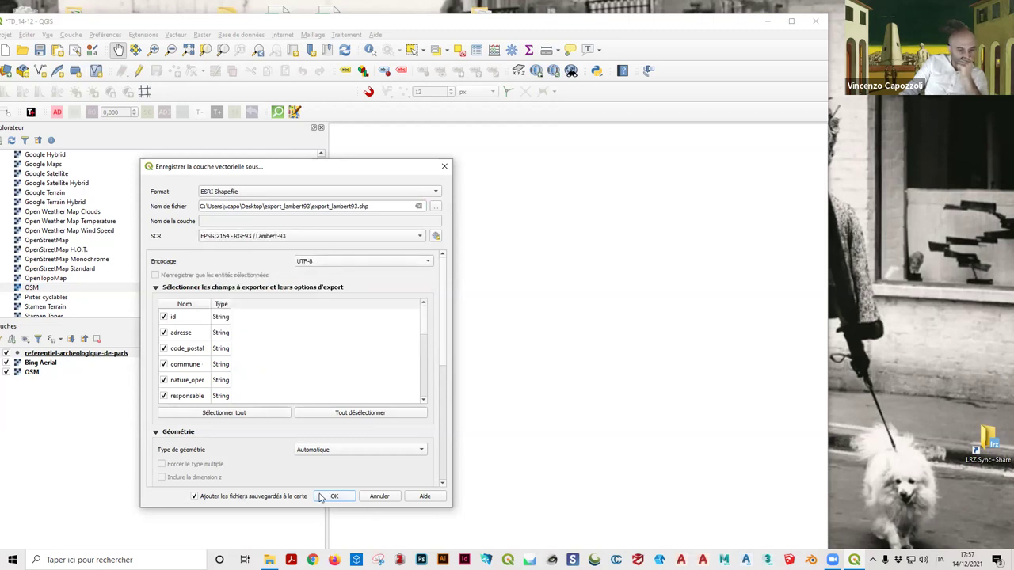
{"action": "left_click", "coordinate": [279, 498]}
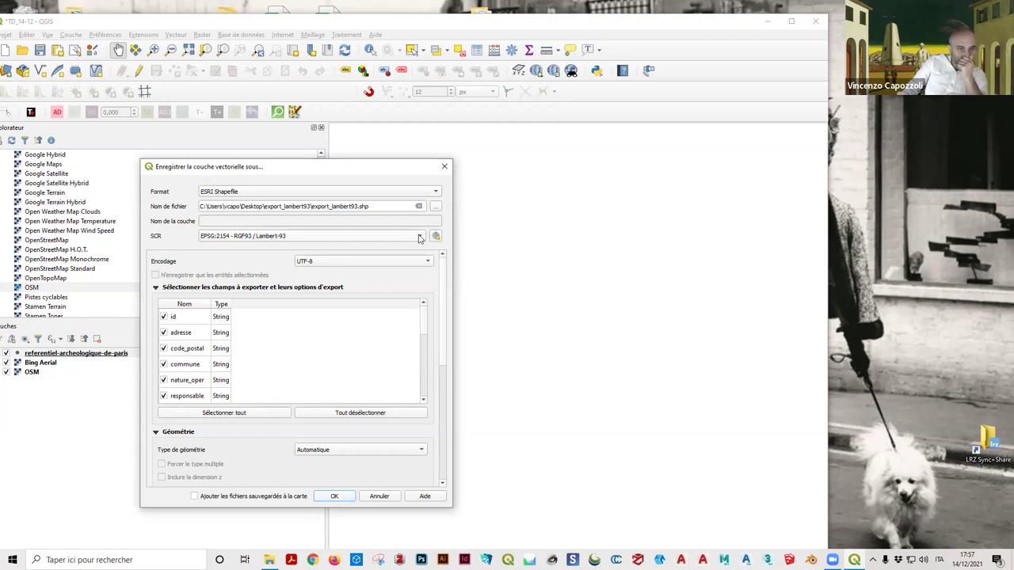
{"action": "left_click", "coordinate": [335, 496]}
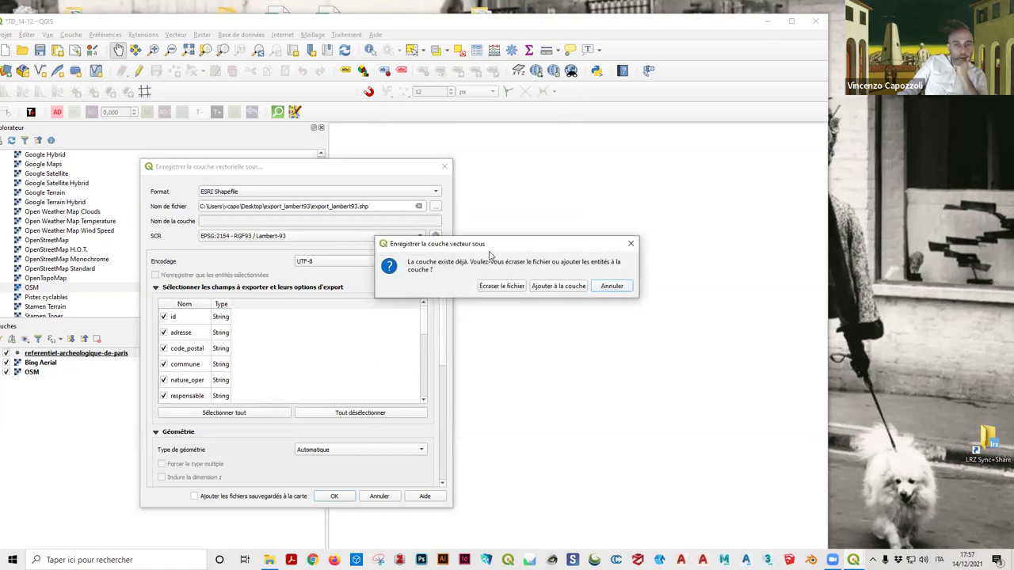
{"action": "left_click", "coordinate": [397, 268]}
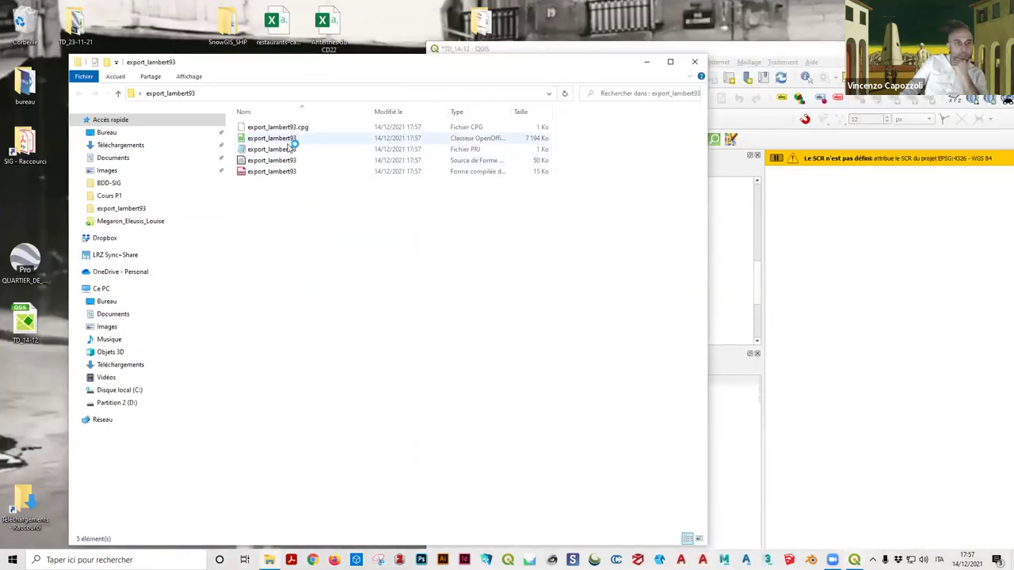
Step: Open the exported export_lambert93 PRJ file from the folder and examine its coordinate system and projection definition
{"action": "double_click", "coordinate": [287, 150]}
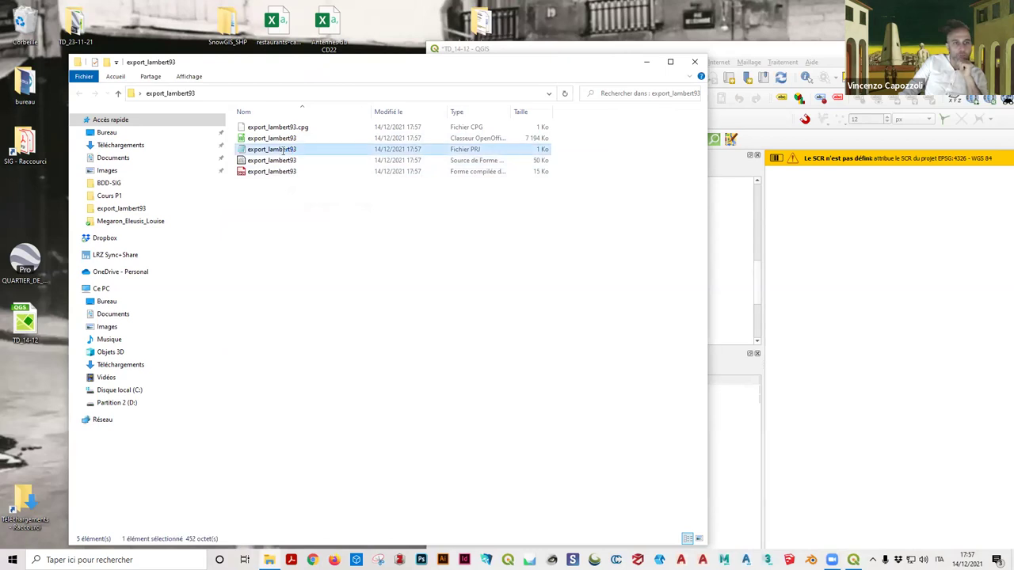
{"action": "left_click", "coordinate": [505, 94]}
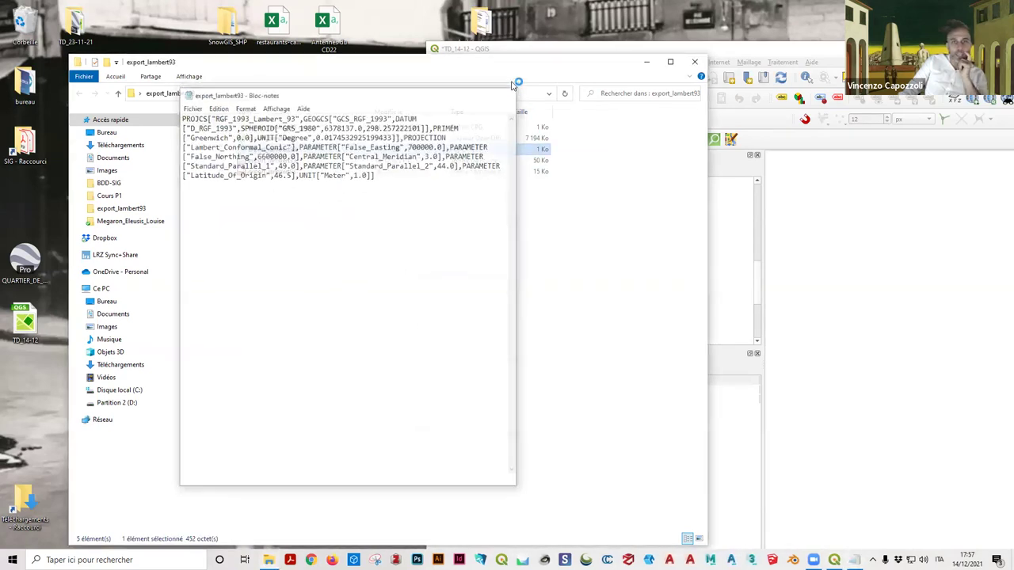
{"action": "left_click_drag", "start_coordinate": [434, 61], "coordinate": [354, 56]}
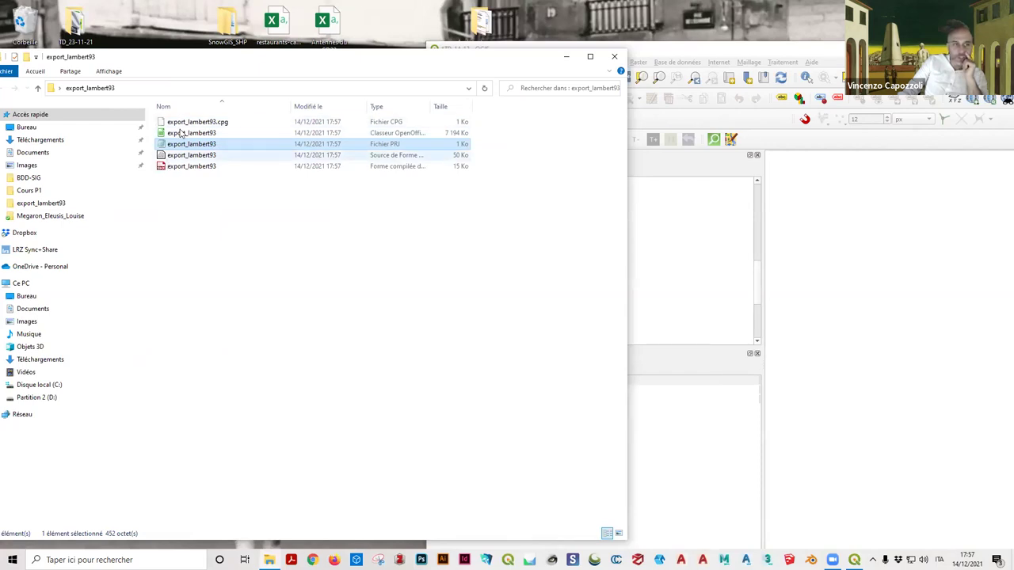
{"action": "left_click", "coordinate": [196, 225]}
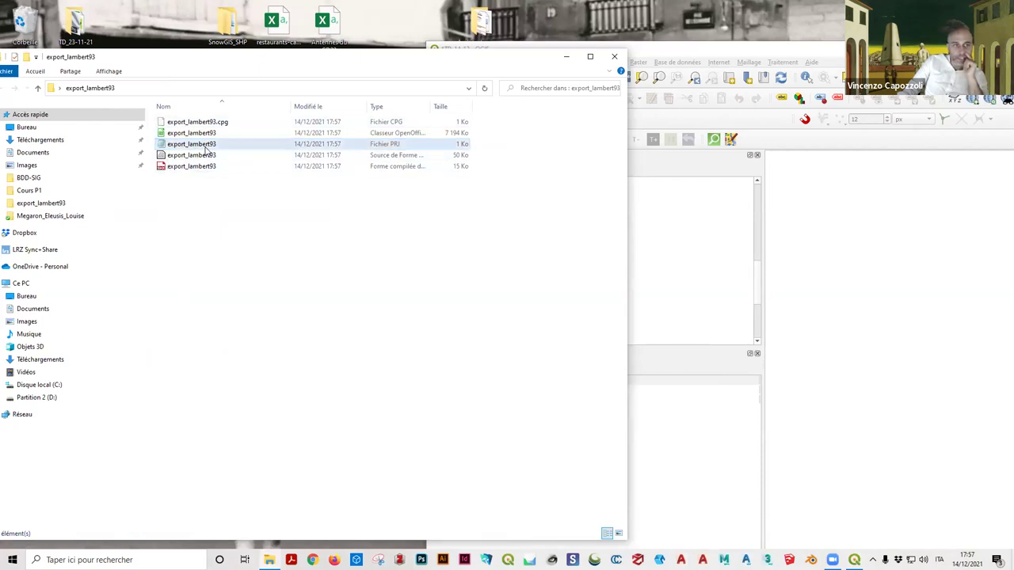
{"action": "double_click", "coordinate": [400, 149]}
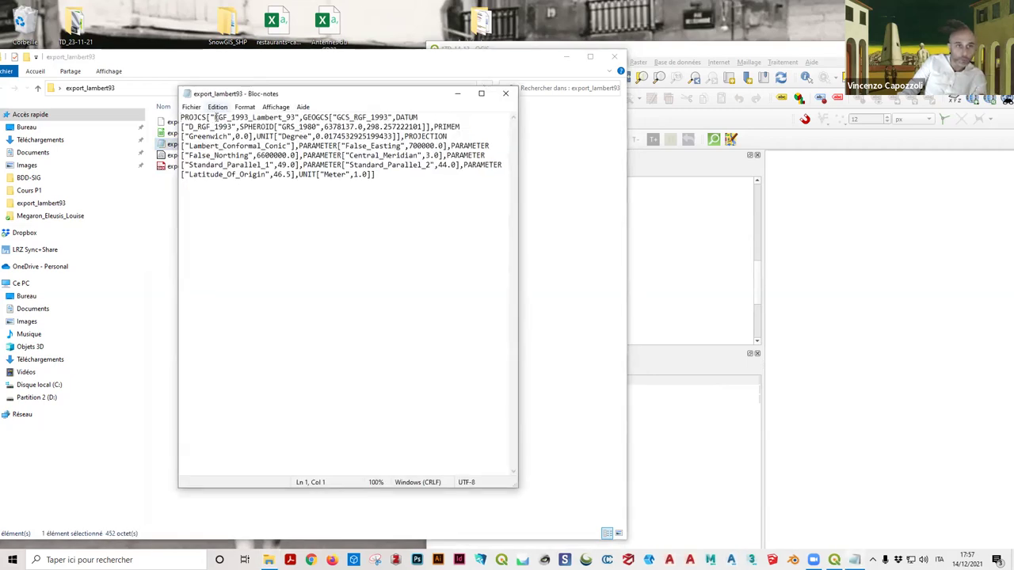
{"action": "left_click_drag", "start_coordinate": [206, 117], "coordinate": [372, 111]}
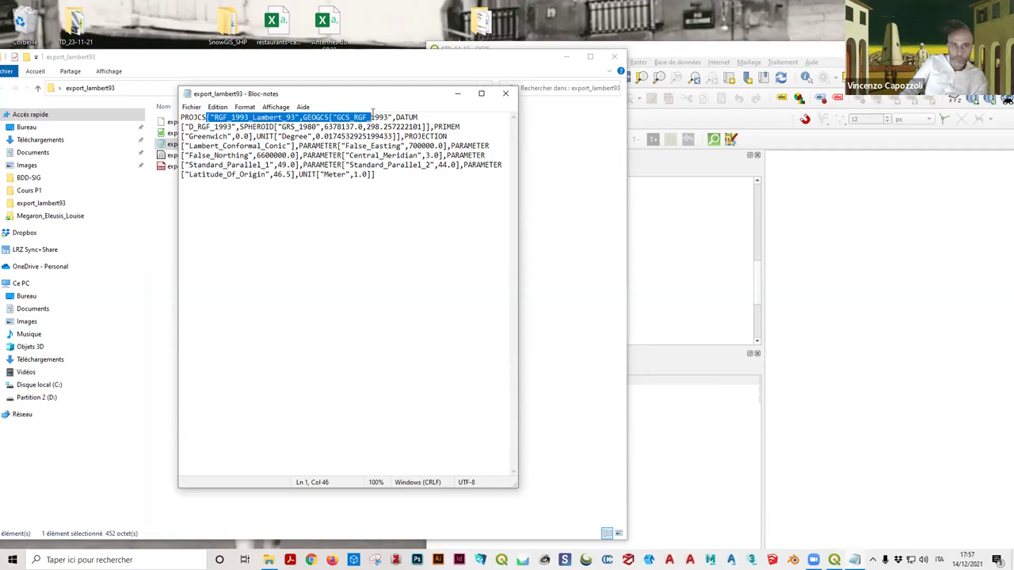
{"action": "left_click", "coordinate": [505, 93]}
{"action": "double_click", "coordinate": [222, 141]}
{"action": "left_click_drag", "start_coordinate": [183, 148], "coordinate": [293, 147]}
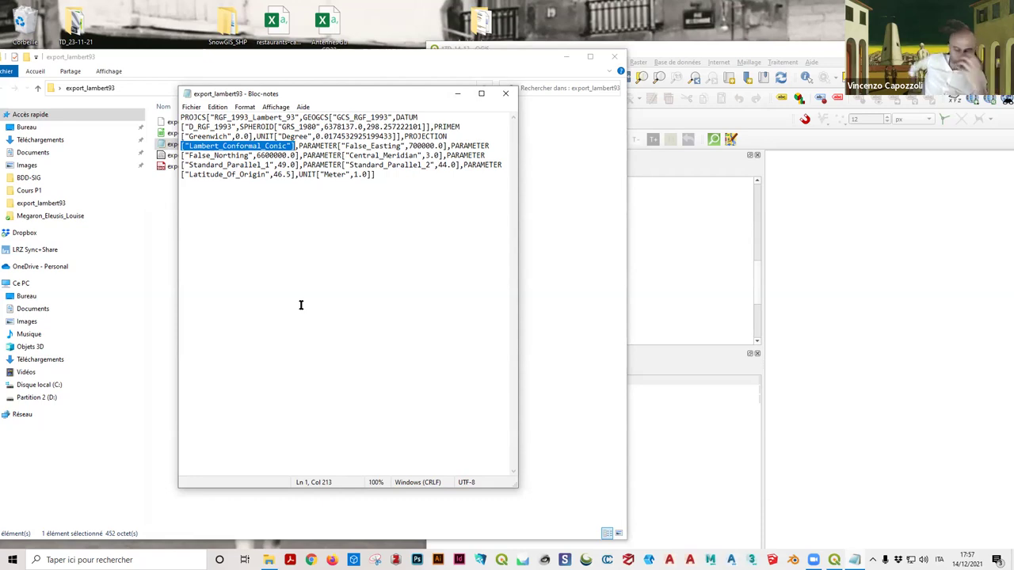
Step: Close the PRJ text file and add the export_lambert93 shapefile from the folder to the QGIS project
{"action": "left_click", "coordinate": [688, 51]}
{"action": "left_click_drag", "start_coordinate": [688, 50], "coordinate": [341, 30]}
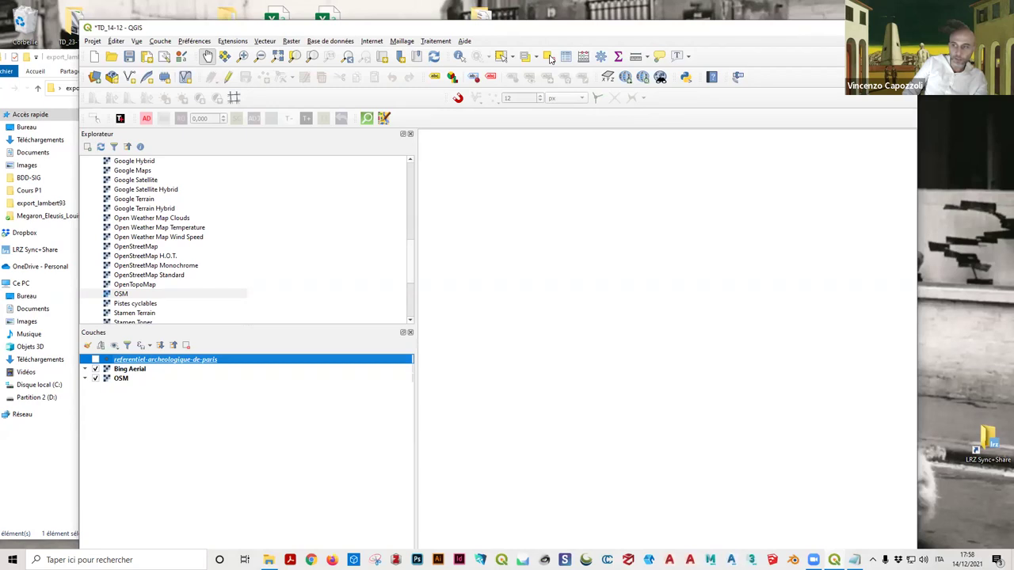
{"action": "left_click_drag", "start_coordinate": [549, 27], "coordinate": [682, 17]}
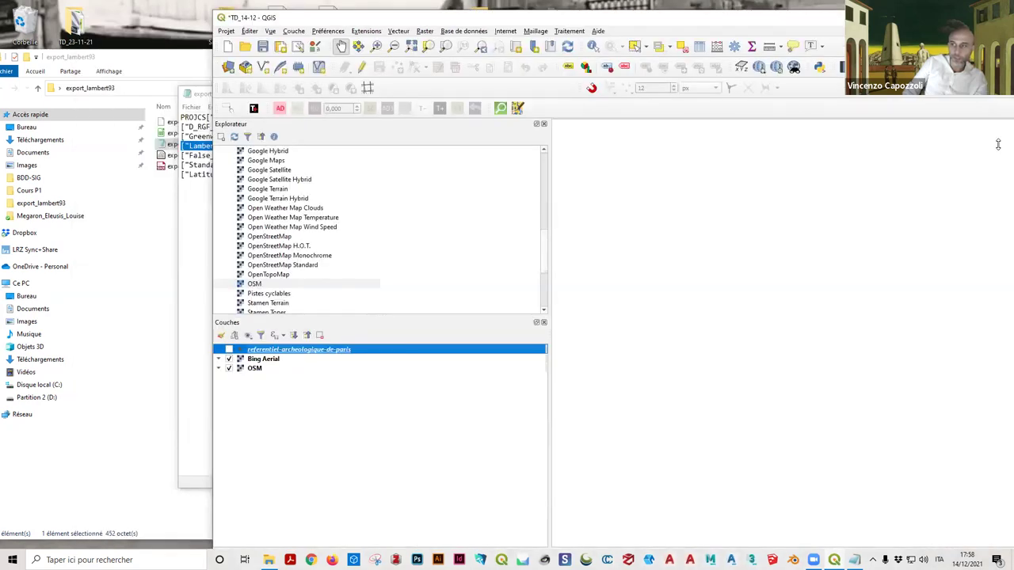
{"action": "left_click", "coordinate": [184, 200]}
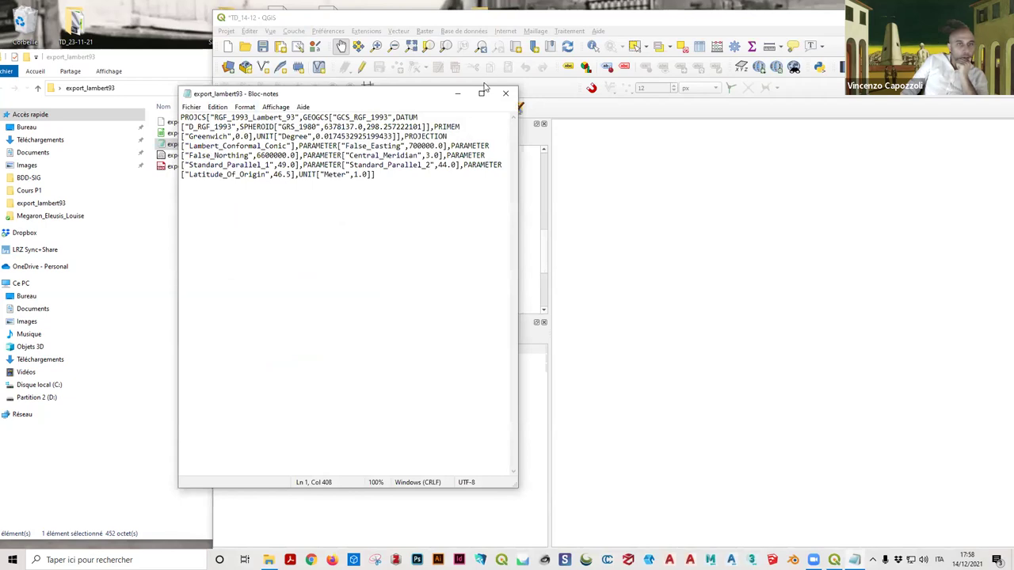
{"action": "left_click", "coordinate": [507, 94]}
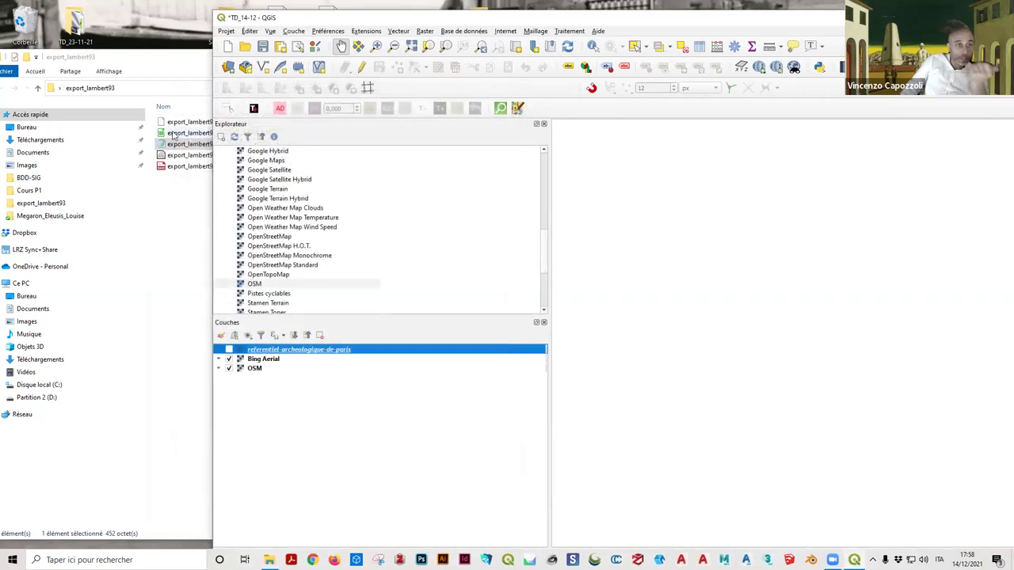
{"action": "left_click", "coordinate": [178, 133]}
{"action": "left_click_drag", "start_coordinate": [194, 155], "coordinate": [766, 312]}
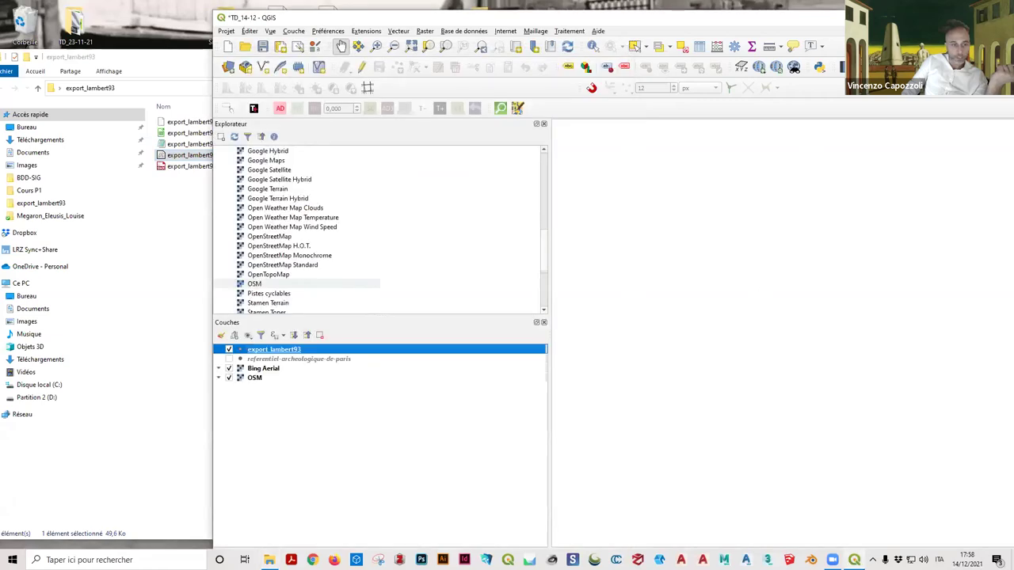
Step: Zoom the map to the export_lambert93 layer and maximise the QGIS window
{"action": "left_click_drag", "start_coordinate": [448, 19], "coordinate": [307, 30]}
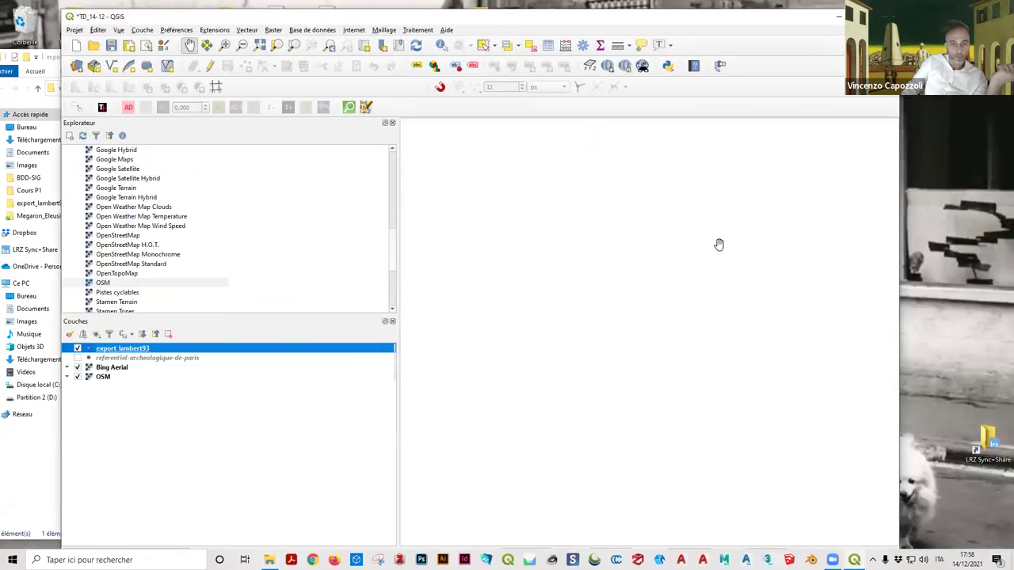
{"action": "right_click", "coordinate": [137, 348]}
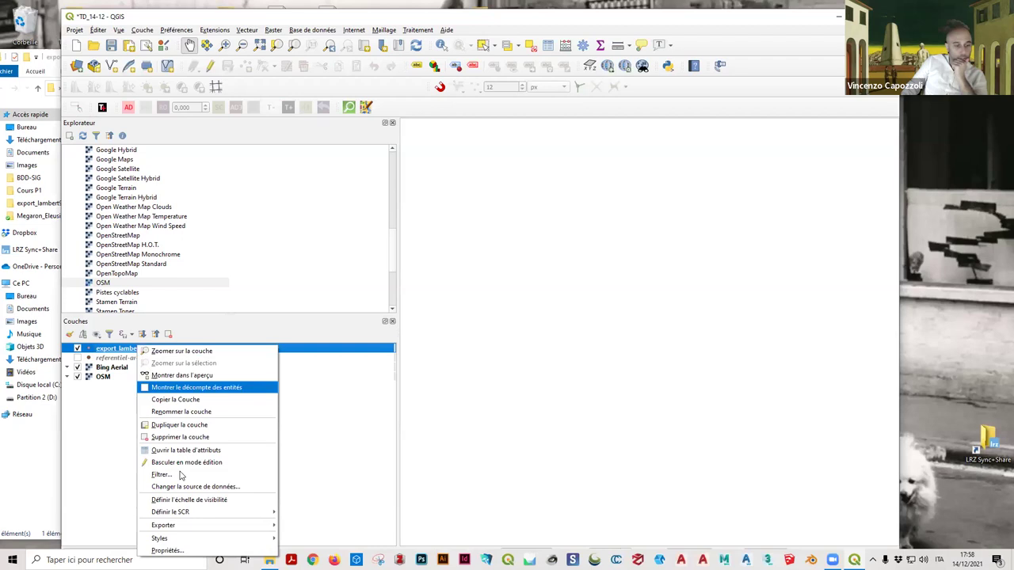
{"action": "left_click", "coordinate": [226, 354]}
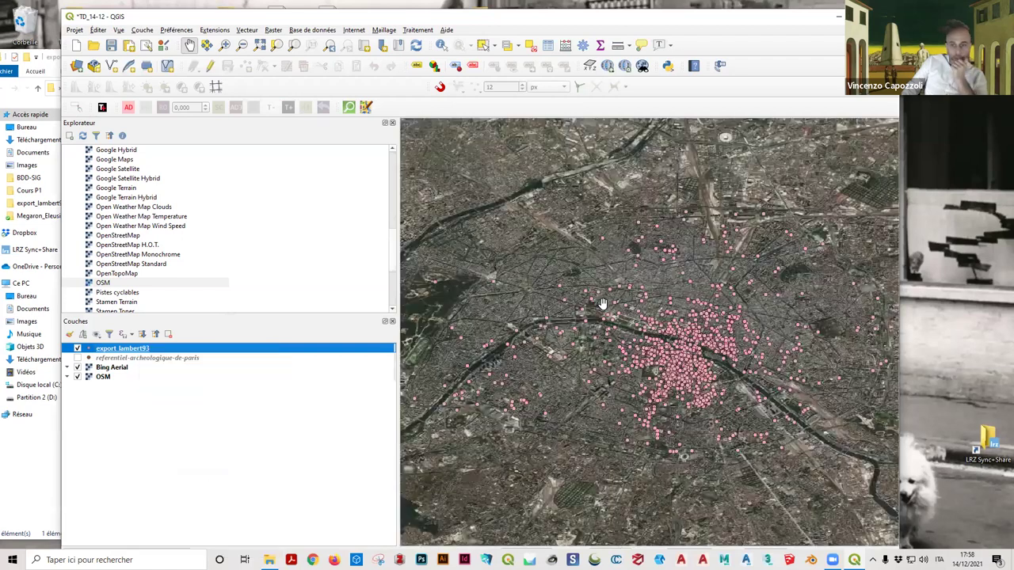
{"action": "scroll", "coordinate": [689, 372], "scroll_direction": "down", "scroll_amount": 1}
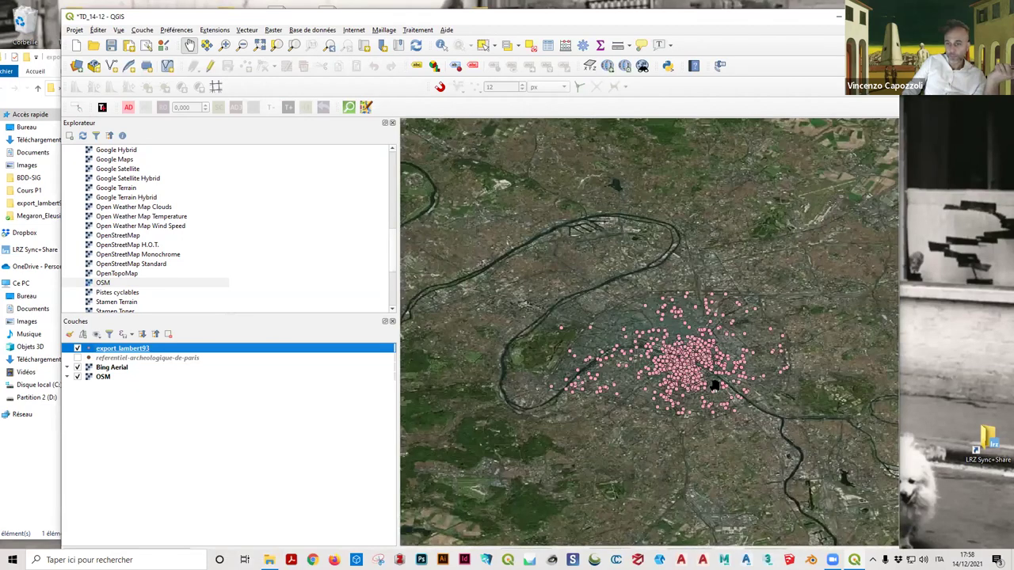
{"action": "left_click_drag", "start_coordinate": [745, 404], "coordinate": [717, 380]}
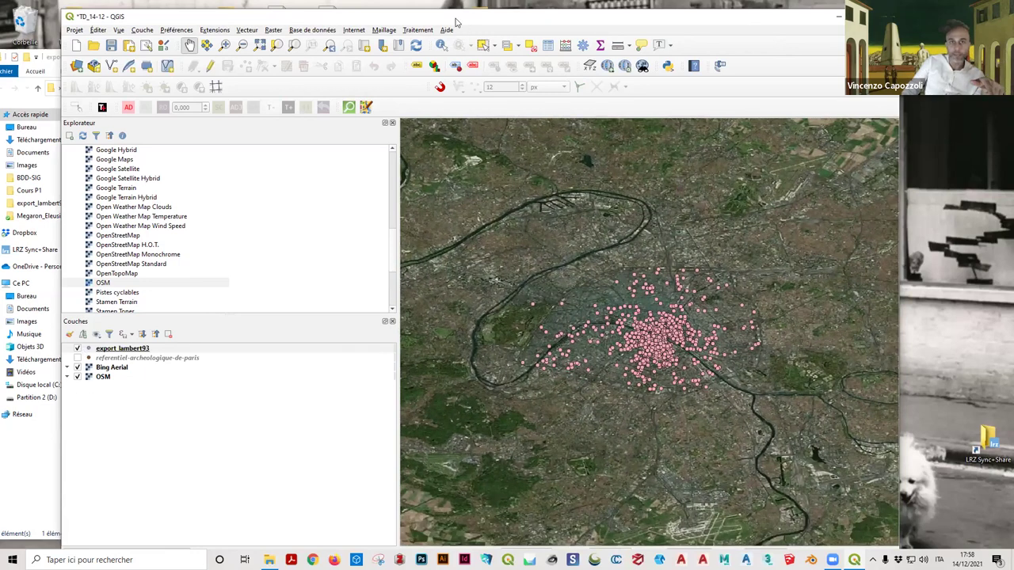
{"action": "key", "text": "super+Up"}
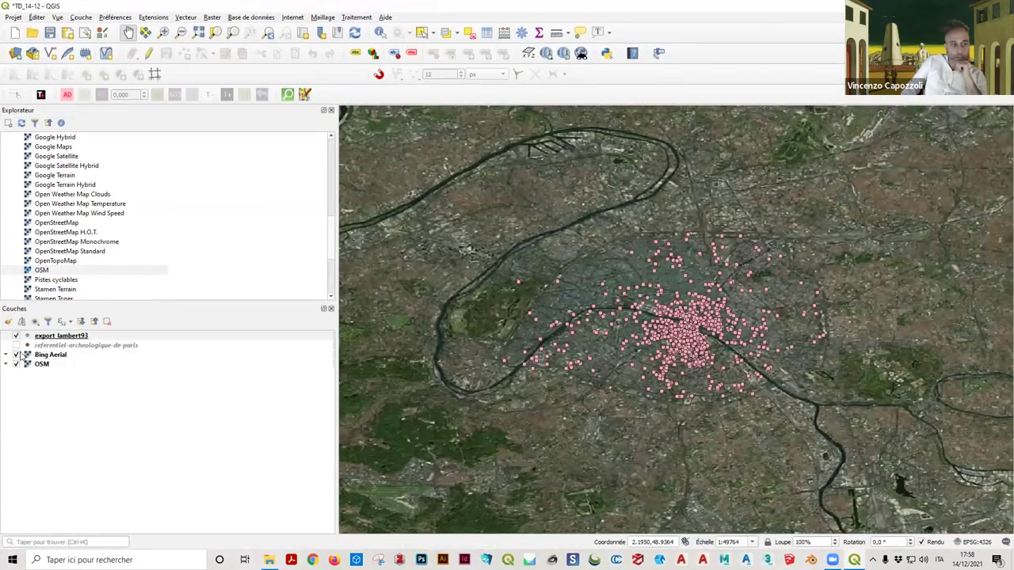
Step: Compare the source coordinate reference systems of the referentiel-archeologique-de-paris and export_lambert93 layers in their properties
{"action": "double_click", "coordinate": [47, 345]}
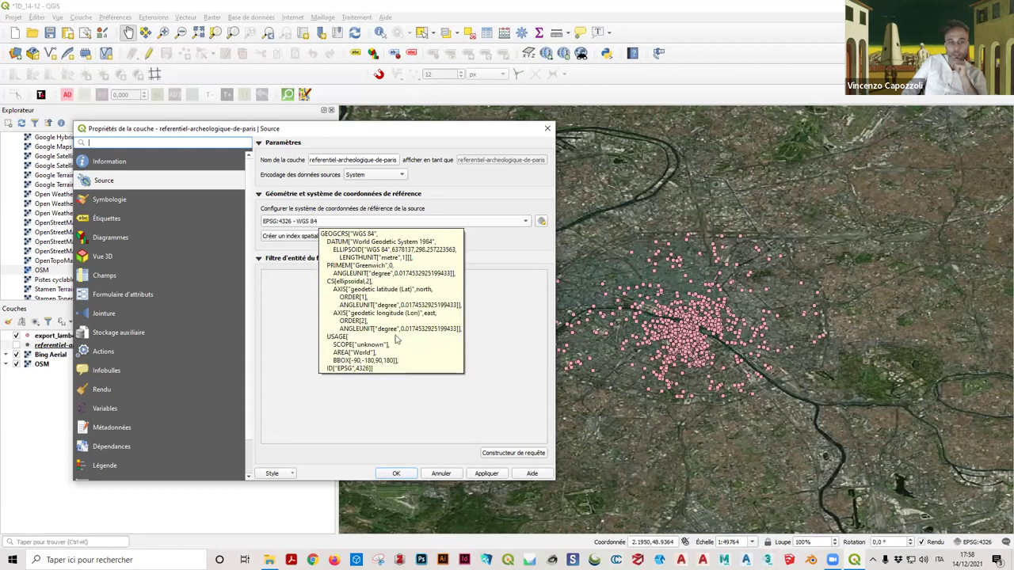
{"action": "left_click", "coordinate": [441, 473]}
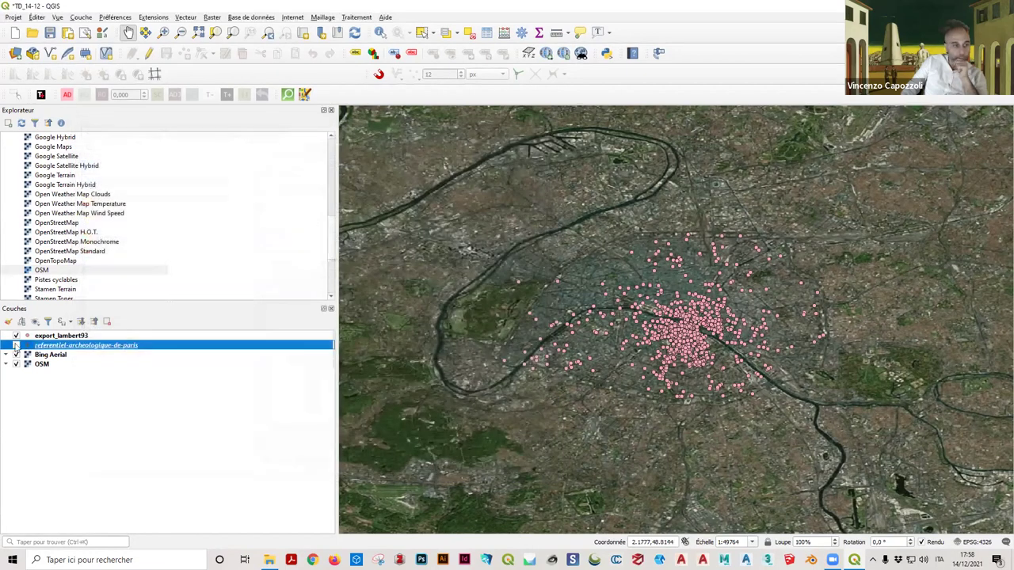
{"action": "left_click", "coordinate": [65, 335]}
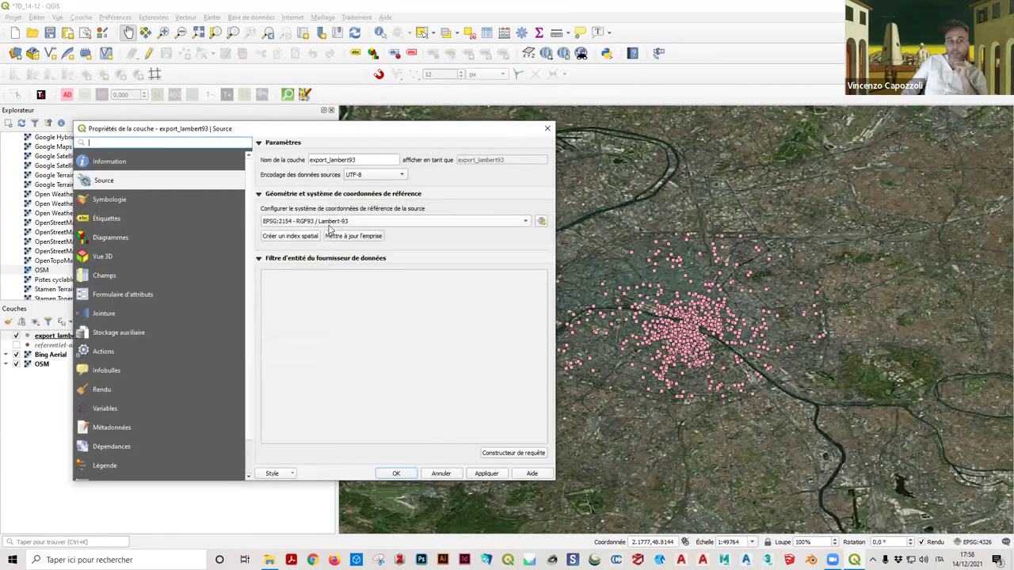
{"action": "left_click", "coordinate": [546, 129]}
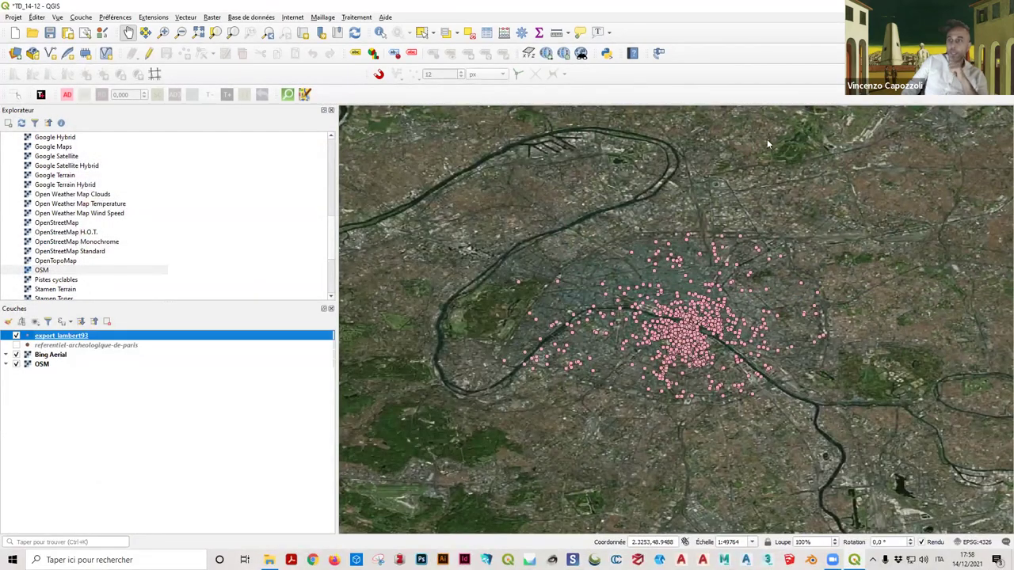
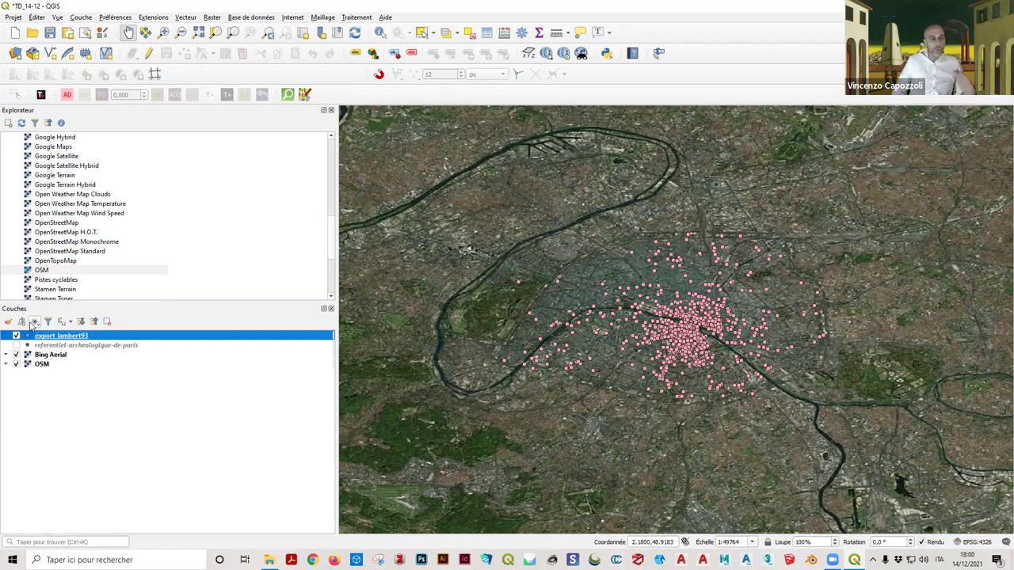
Step: Make referentiel-archeologique-de-paris visible and reproject it to EPSG:2154 - RGF93 / Lambert-93 as a temporary layer
{"action": "left_click", "coordinate": [16, 346]}
{"action": "left_click", "coordinate": [71, 347]}
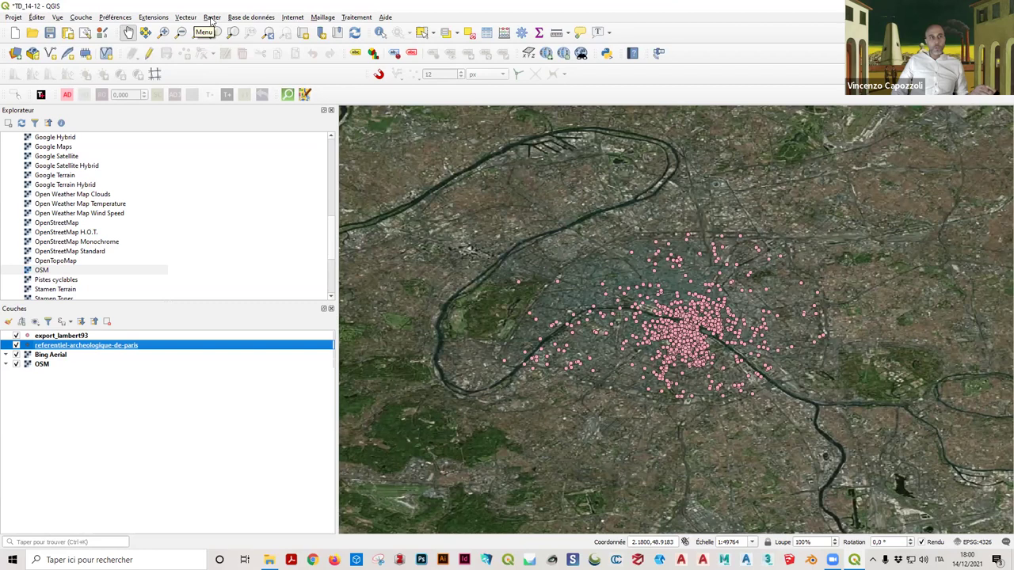
{"action": "left_click", "coordinate": [189, 18]}
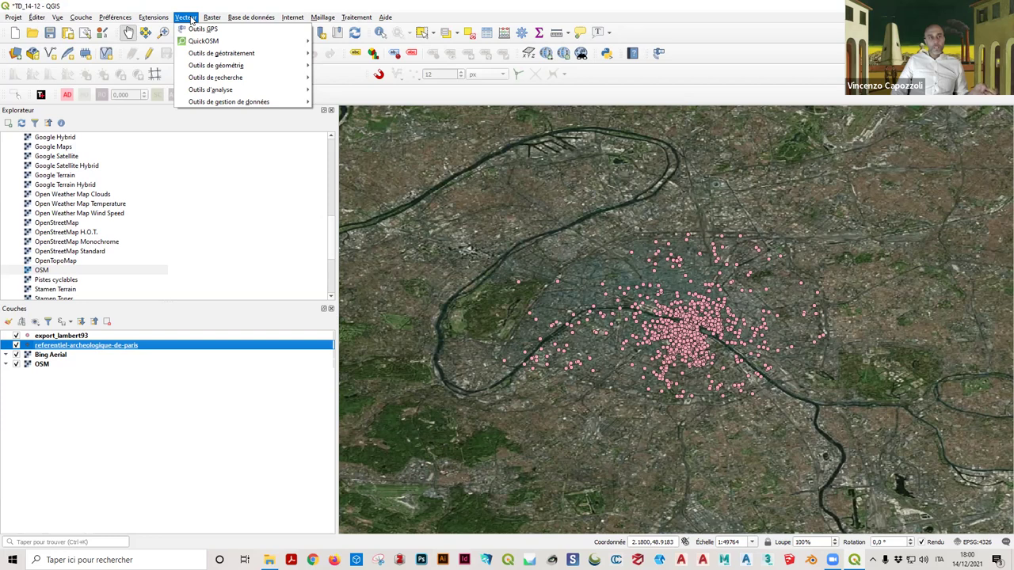
{"action": "mouse_move", "coordinate": [206, 103]}
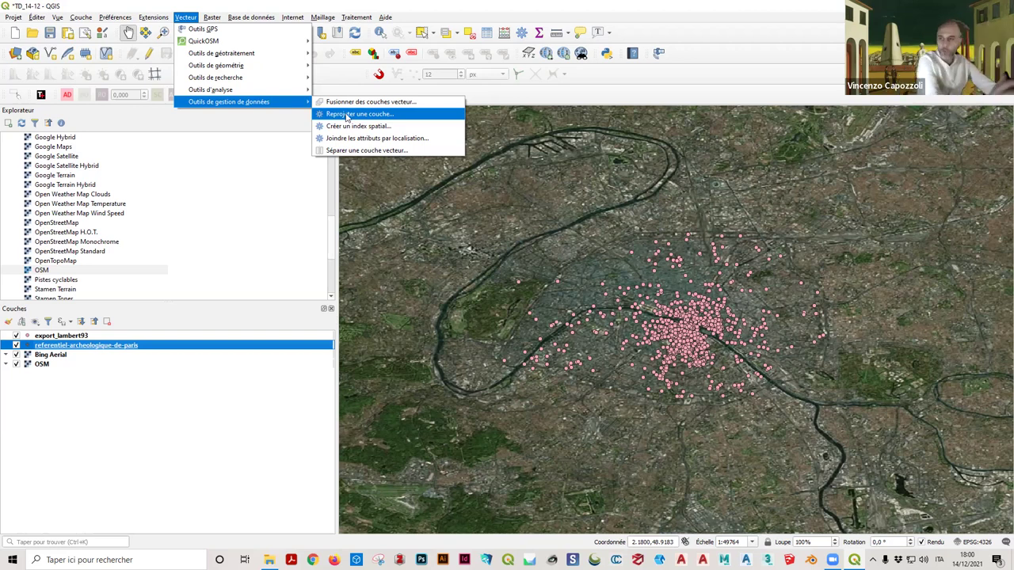
{"action": "left_click", "coordinate": [346, 117]}
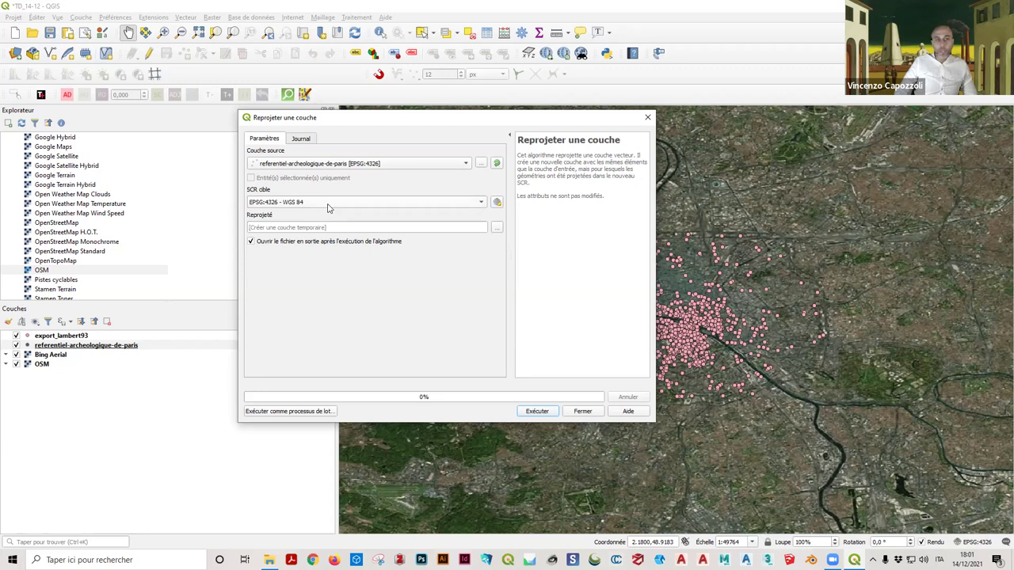
{"action": "left_click", "coordinate": [328, 206]}
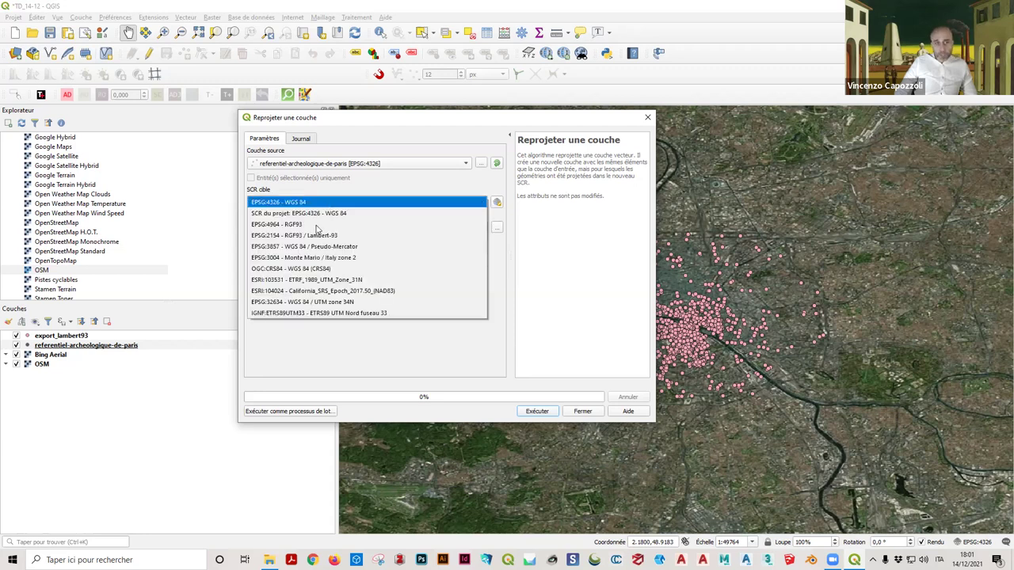
{"action": "left_click", "coordinate": [315, 236]}
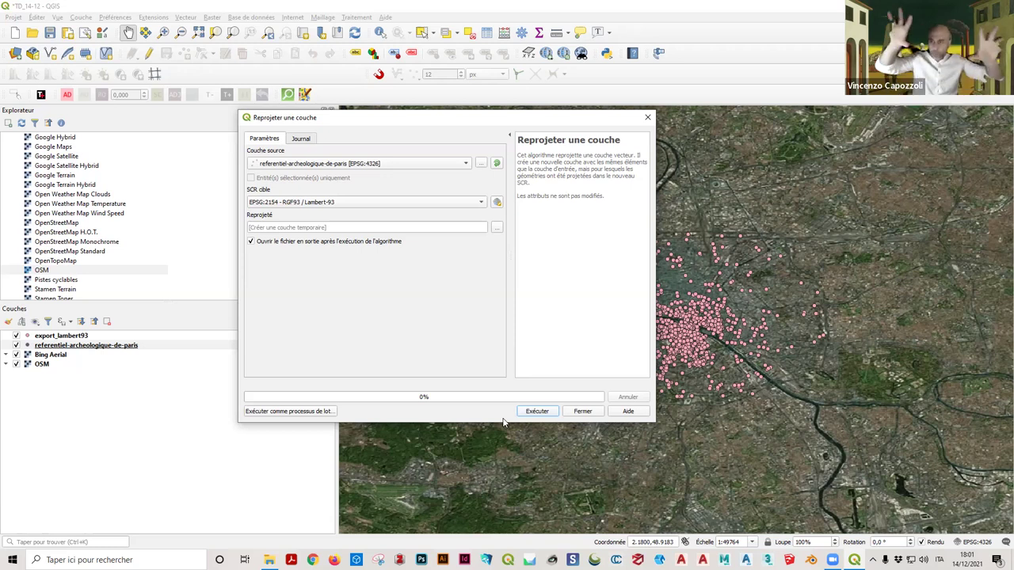
{"action": "left_click", "coordinate": [533, 412]}
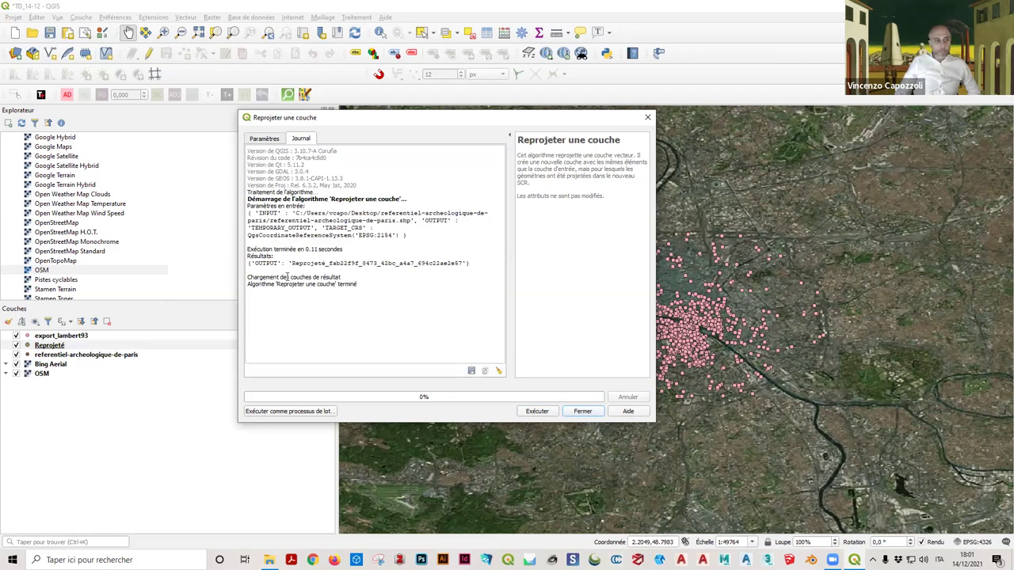
Step: Review the execution results in the reprojection log and close the reprojection dialog
{"action": "left_click_drag", "start_coordinate": [260, 249], "coordinate": [369, 263]}
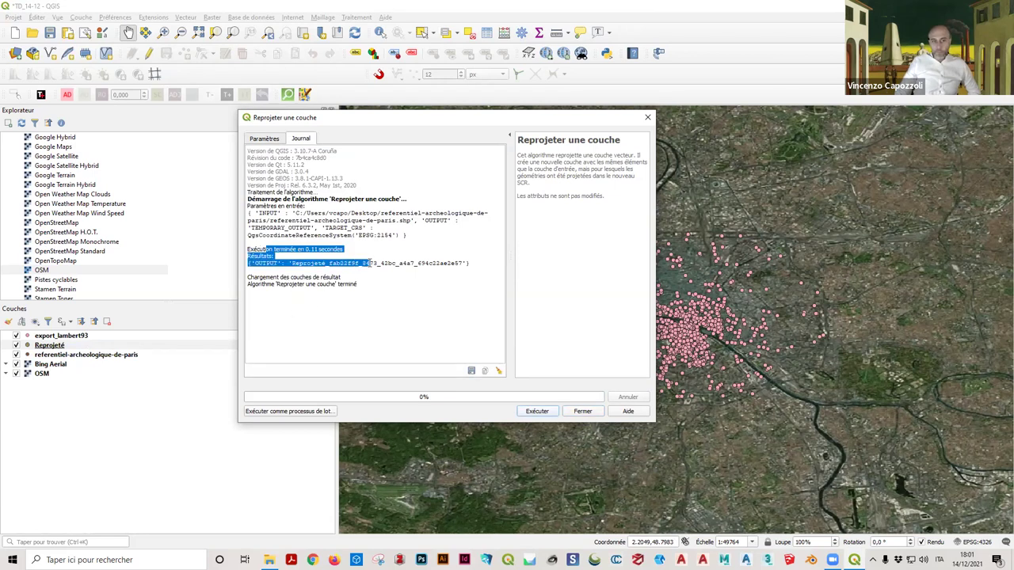
{"action": "left_click", "coordinate": [308, 268]}
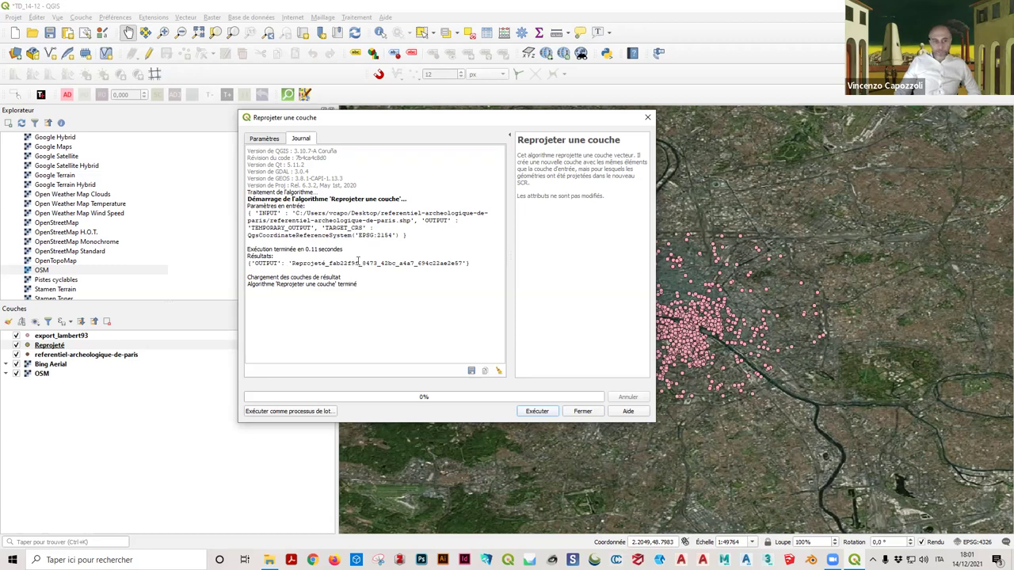
{"action": "left_click", "coordinate": [583, 411]}
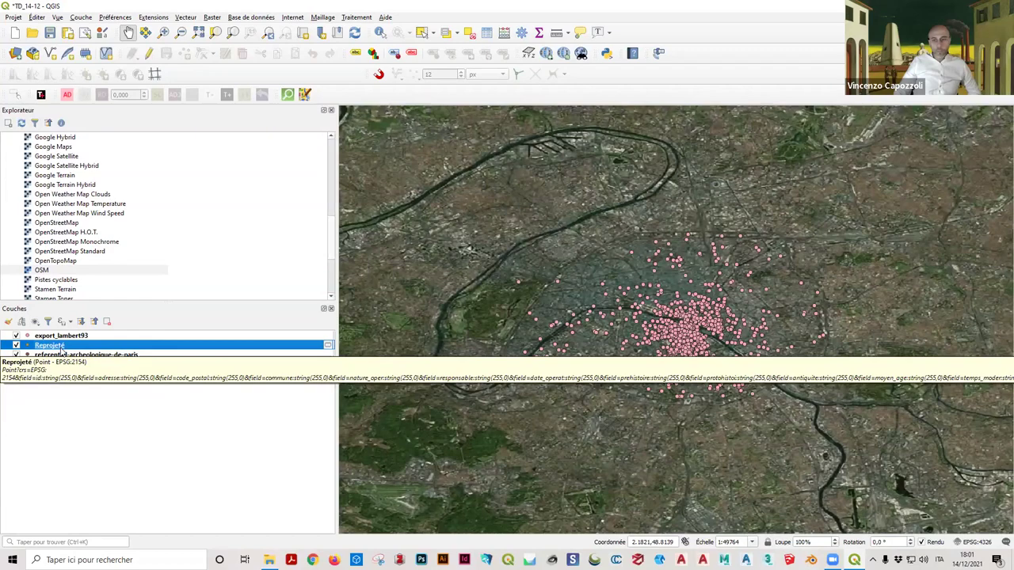
Step: Compare the point layers over central Paris, hiding referentiel-archeologique-de-paris and export_lambert93 so only the Reprojeté points show
{"action": "scroll", "coordinate": [689, 322], "scroll_direction": "up", "scroll_amount": 1}
{"action": "scroll", "coordinate": [689, 323], "scroll_direction": "up", "scroll_amount": 2}
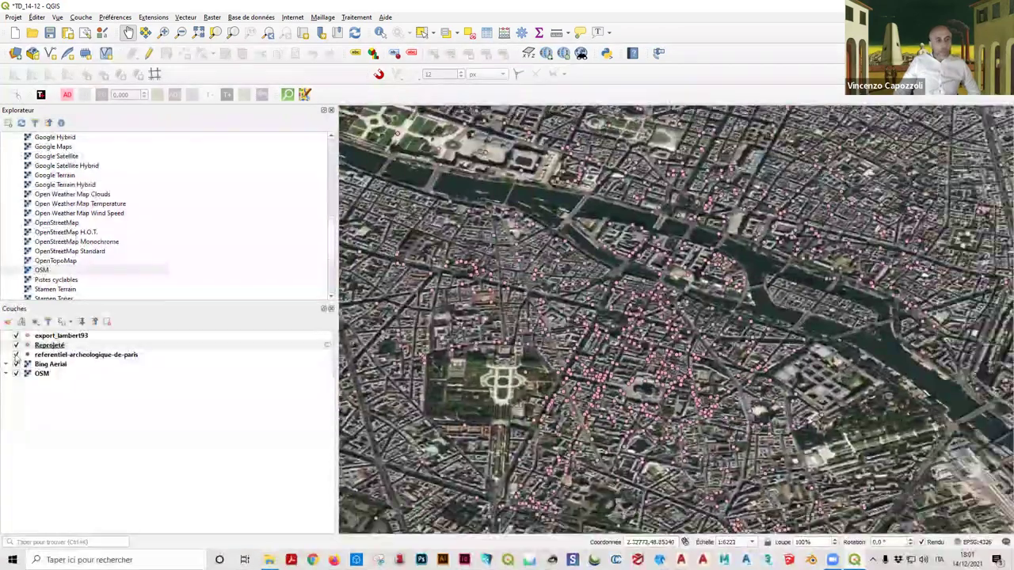
{"action": "left_click", "coordinate": [16, 354]}
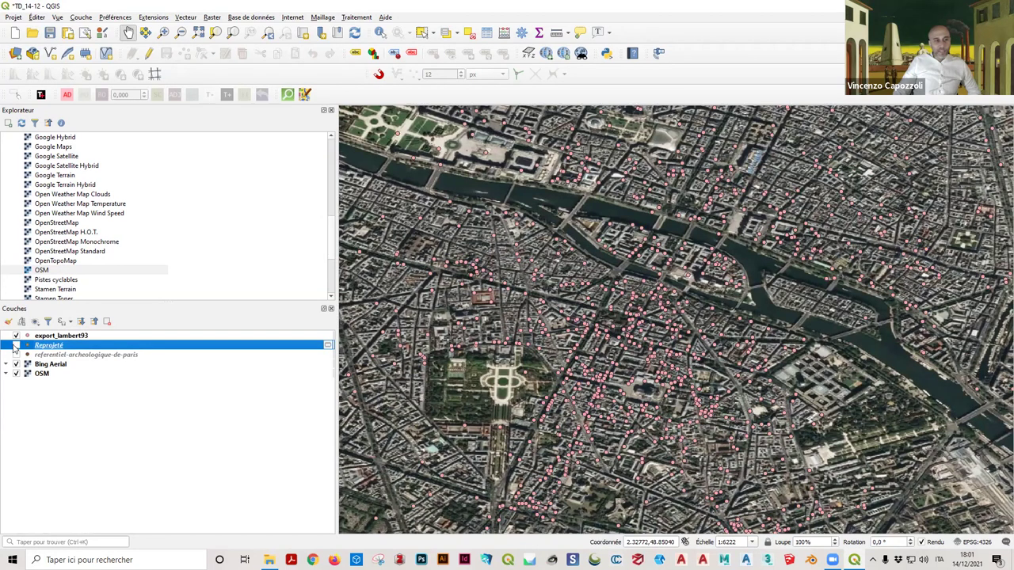
{"action": "left_click", "coordinate": [16, 336]}
{"action": "left_click", "coordinate": [16, 336]}
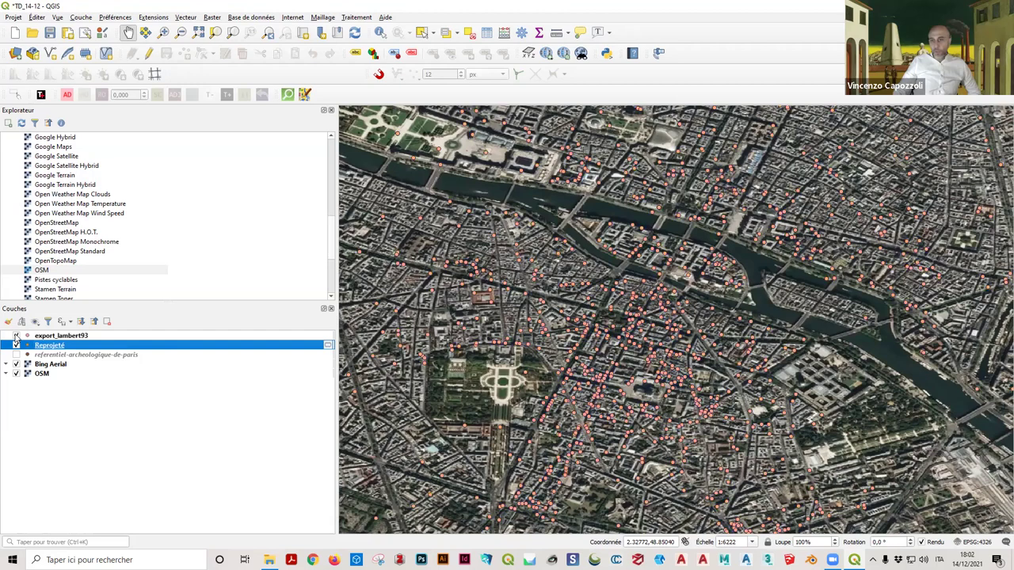
{"action": "left_click", "coordinate": [16, 336]}
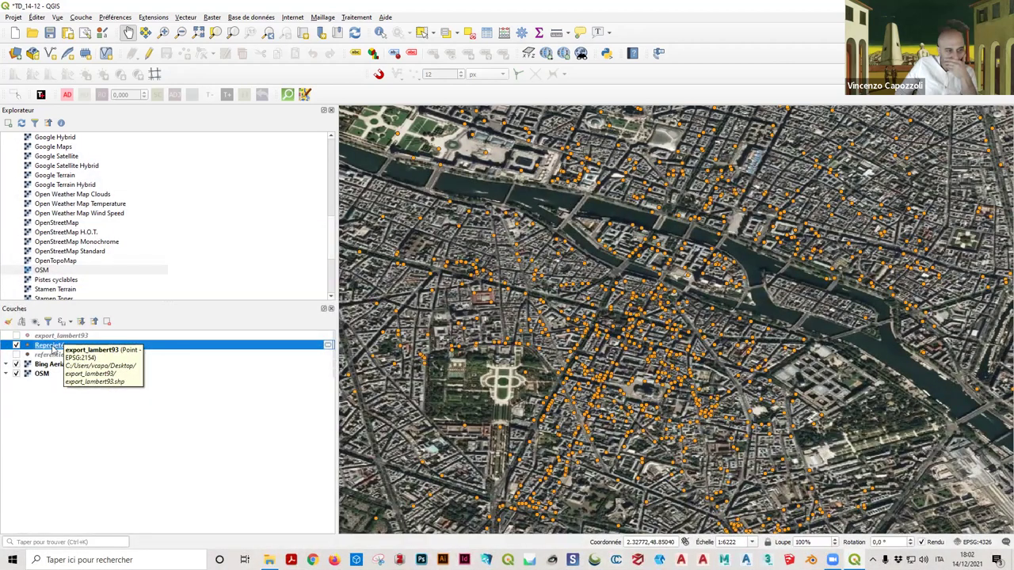
Step: Compare the source coordinate reference systems of the export_lambert93 and Reprojeté layers in their properties
{"action": "left_click", "coordinate": [44, 420]}
{"action": "left_click", "coordinate": [52, 336]}
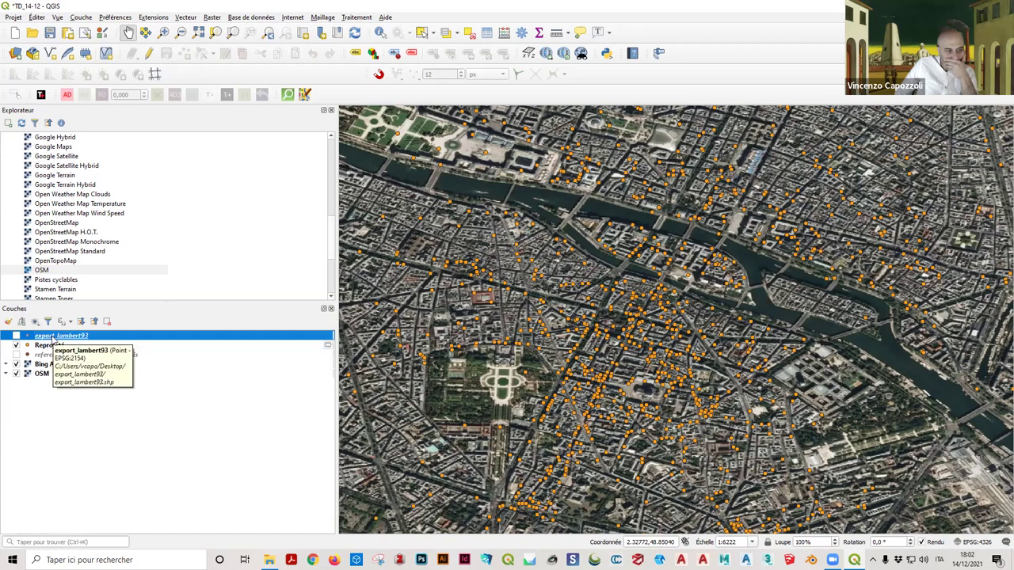
{"action": "double_click", "coordinate": [51, 336]}
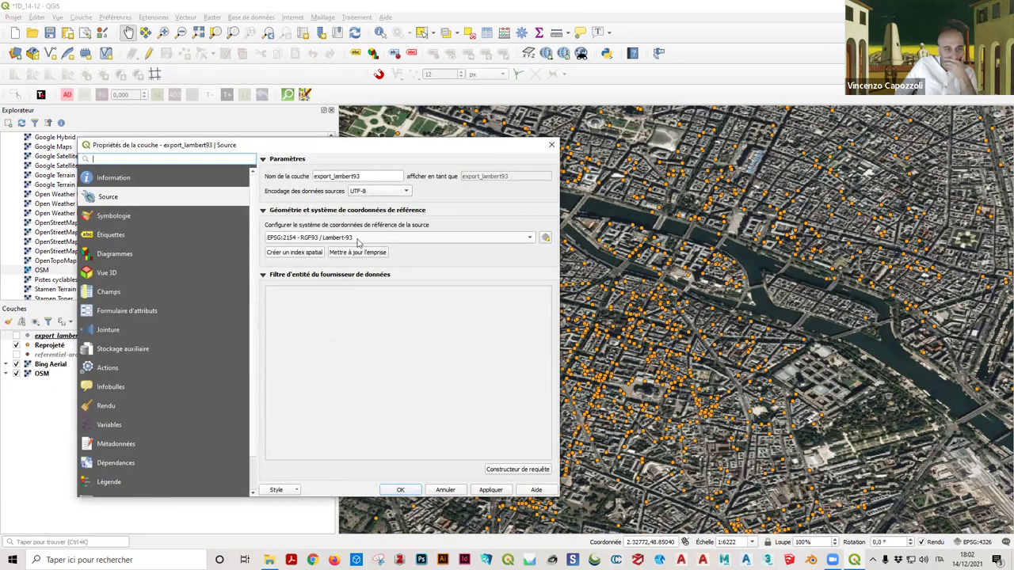
{"action": "left_click", "coordinate": [551, 145]}
{"action": "double_click", "coordinate": [72, 347]}
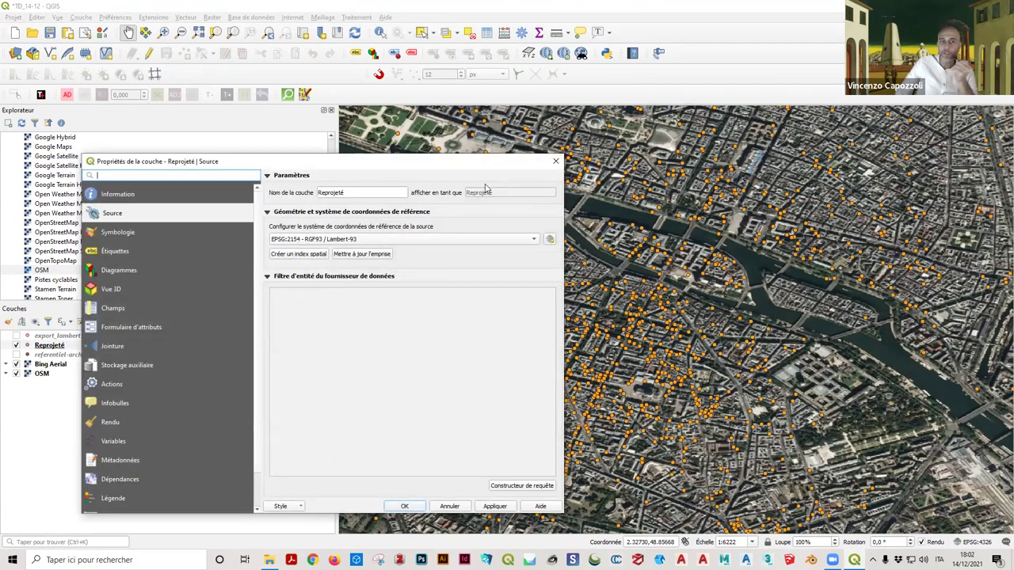
{"action": "left_click", "coordinate": [556, 161]}
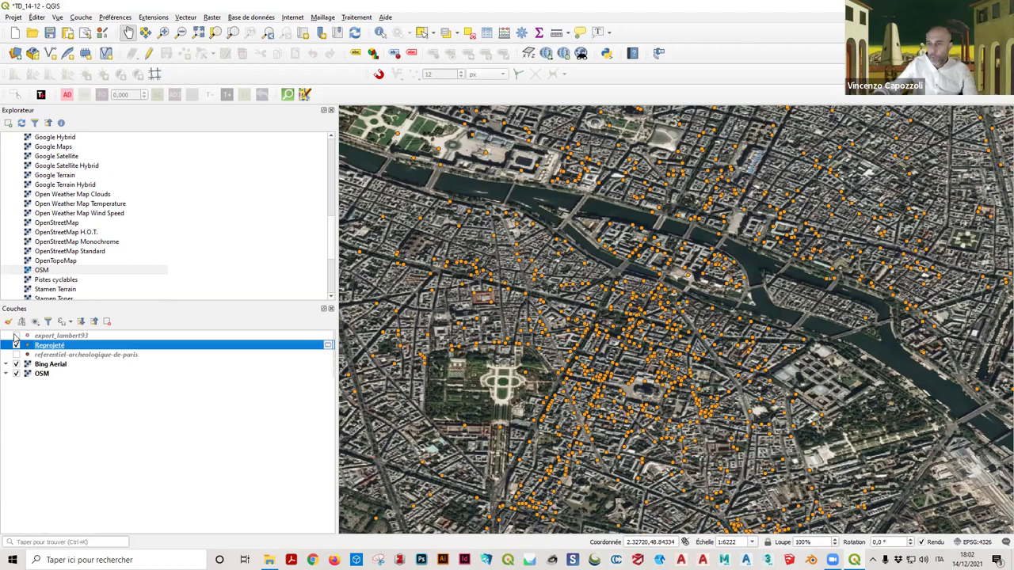
Step: Look up the export options for saving the temporary Reprojeté layer's features
{"action": "right_click", "coordinate": [60, 347]}
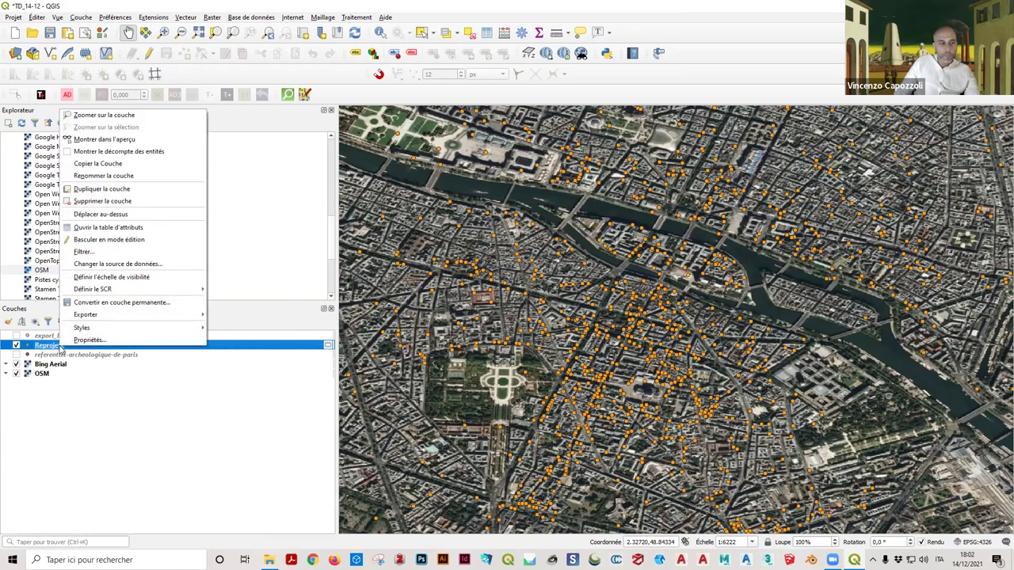
{"action": "mouse_move", "coordinate": [148, 317]}
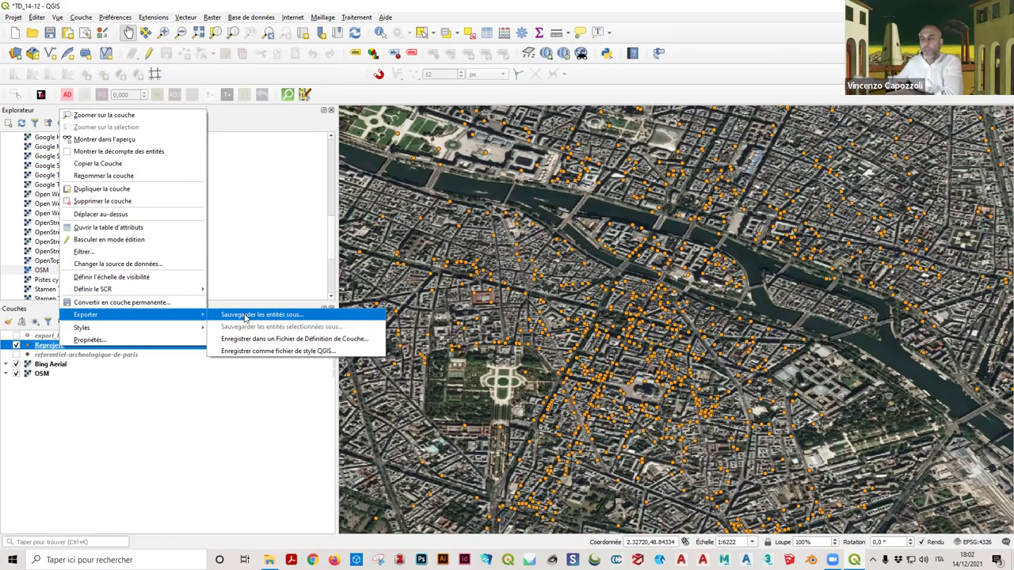
{"action": "left_click", "coordinate": [182, 426]}
{"action": "left_click", "coordinate": [62, 351]}
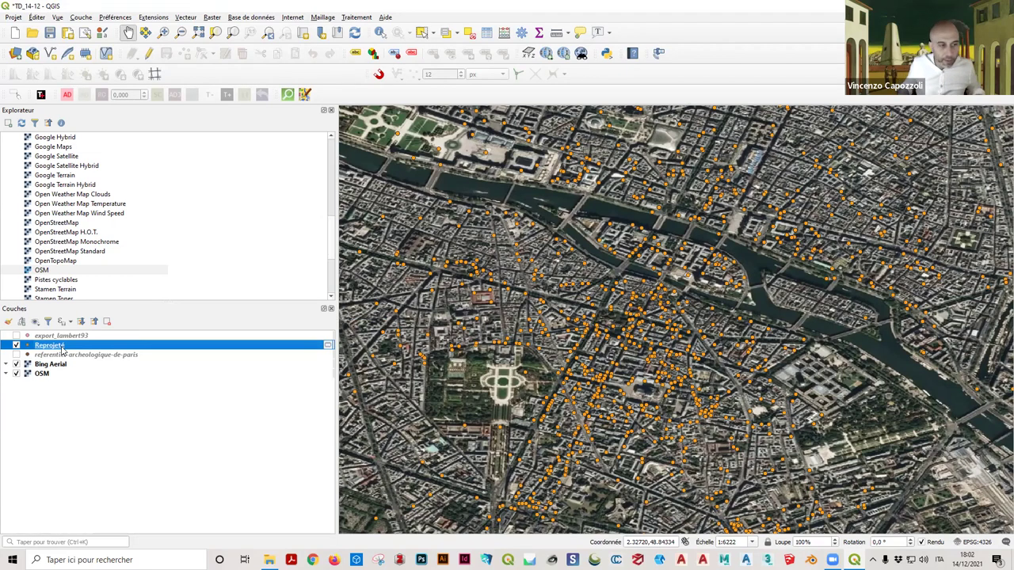
Step: Rename the referentiel-archeologique-de-paris layer as referentiel-archeologique-de-paris_EPSG4326
{"action": "left_click", "coordinate": [137, 356]}
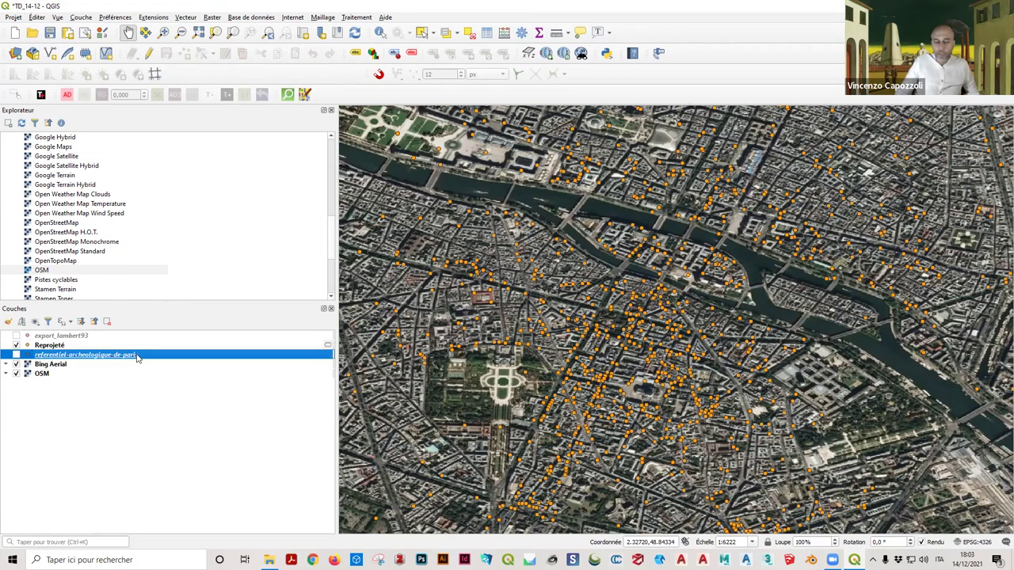
{"action": "right_click", "coordinate": [137, 358]}
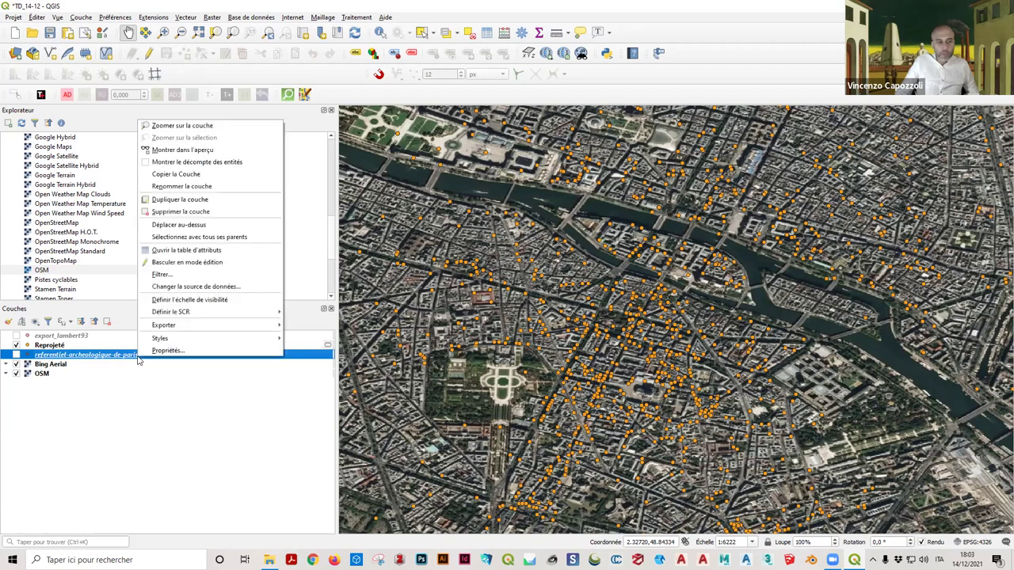
{"action": "left_click", "coordinate": [189, 186]}
{"action": "key", "text": "End"}
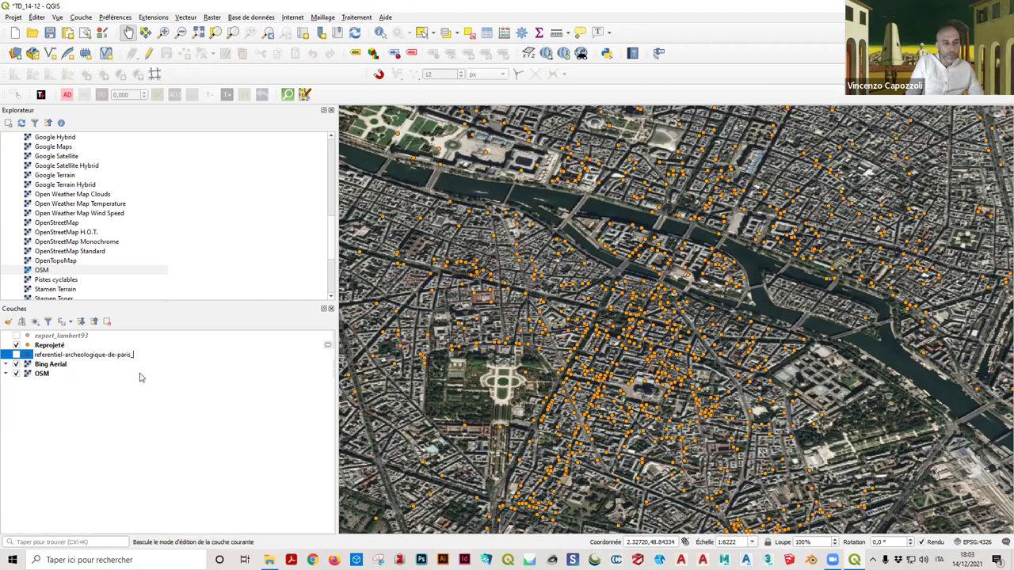
{"action": "type", "text": "4326"}
{"action": "key", "text": "Return"}
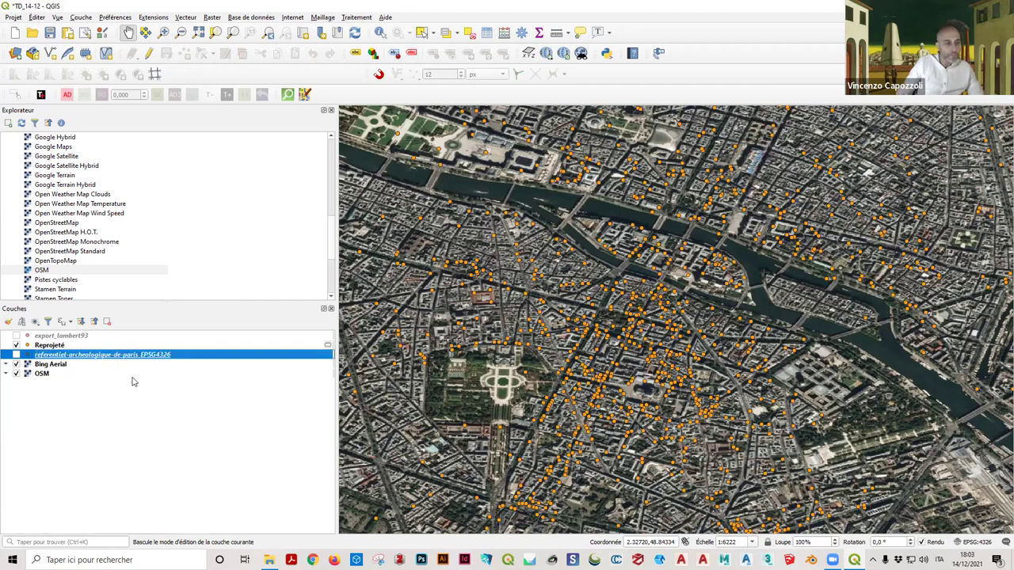
{"action": "left_click", "coordinate": [86, 340]}
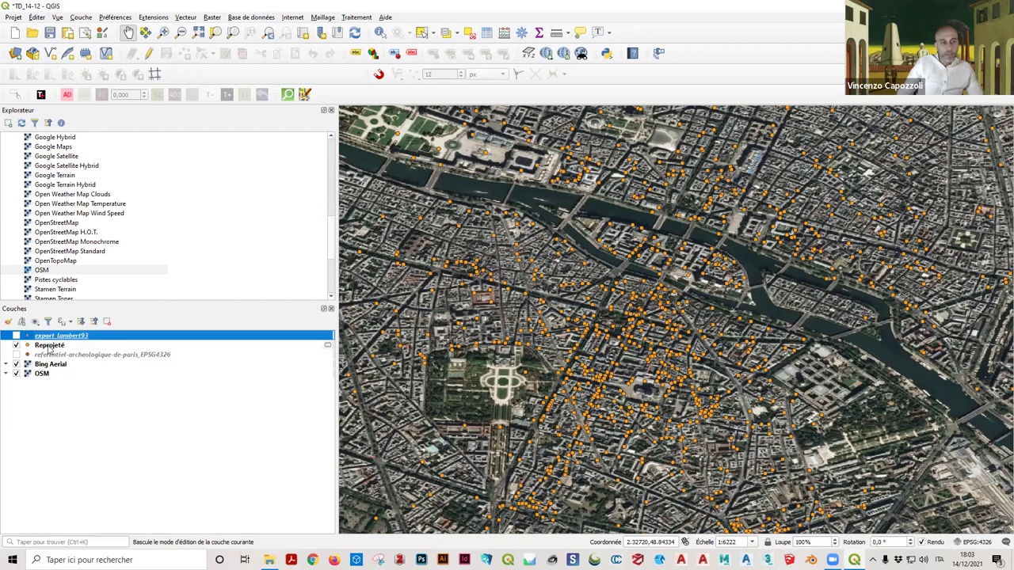
{"action": "left_click", "coordinate": [50, 347]}
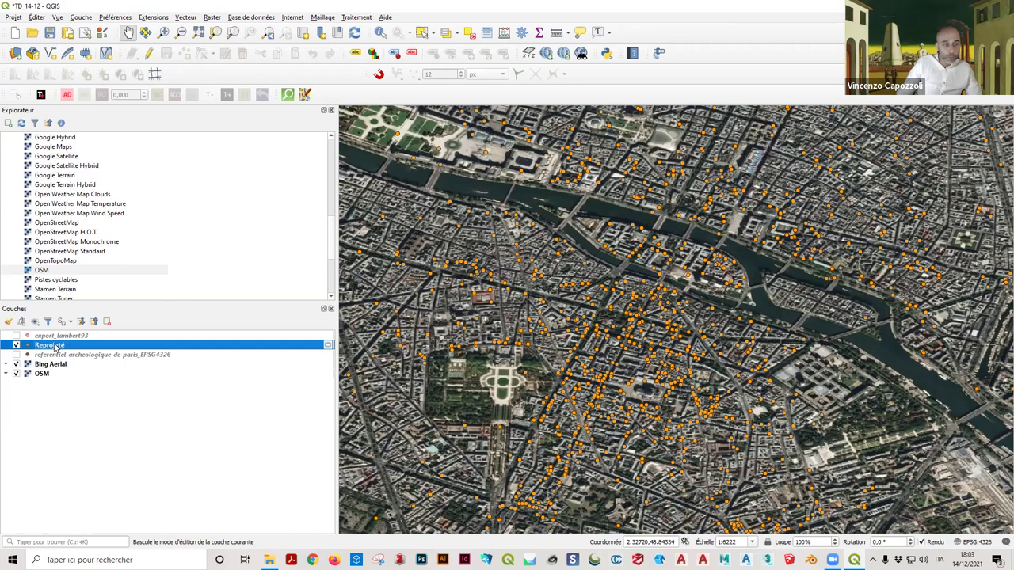
{"action": "right_click", "coordinate": [49, 347]}
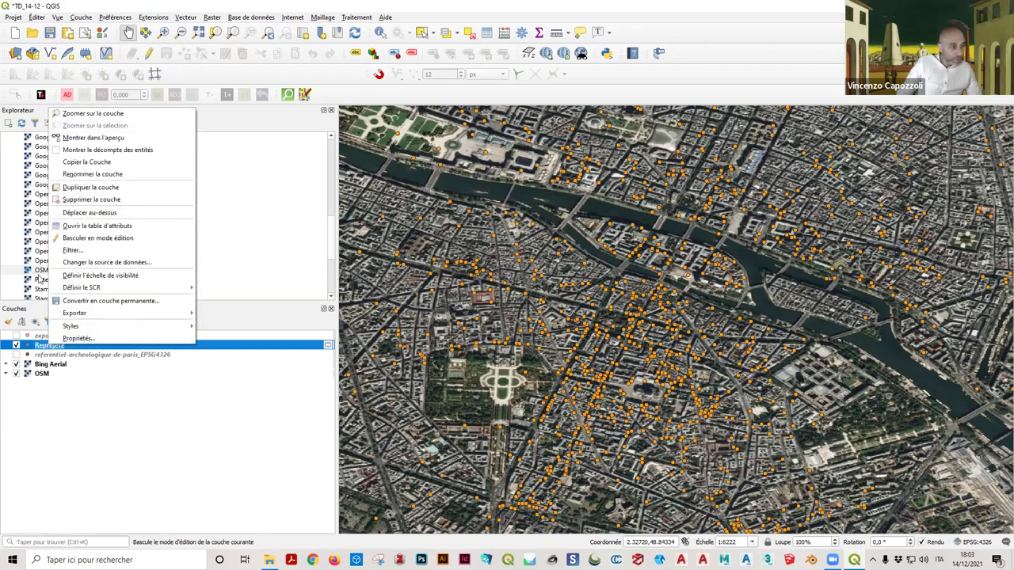
{"action": "left_click", "coordinate": [76, 201]}
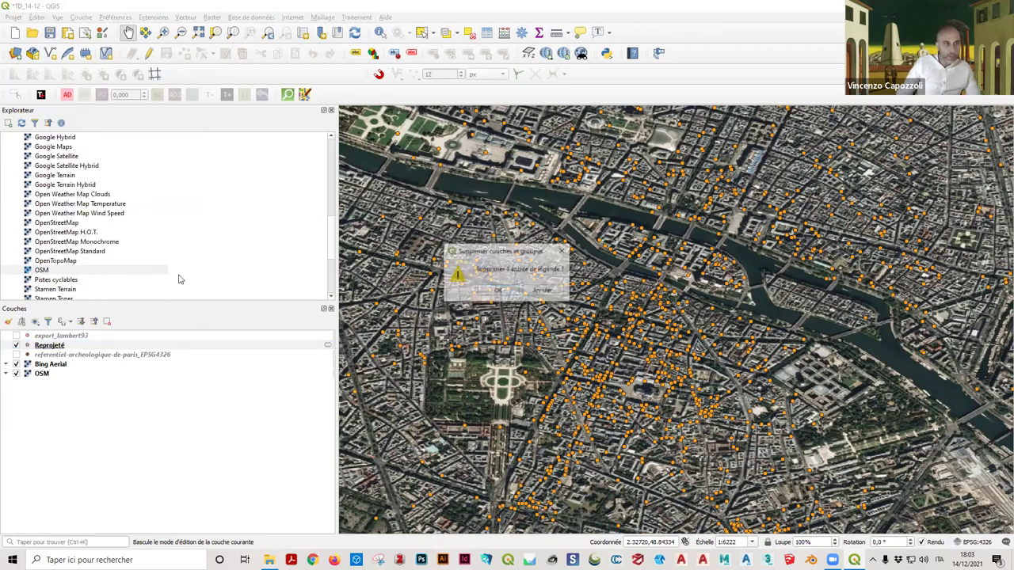
{"action": "left_click", "coordinate": [501, 292]}
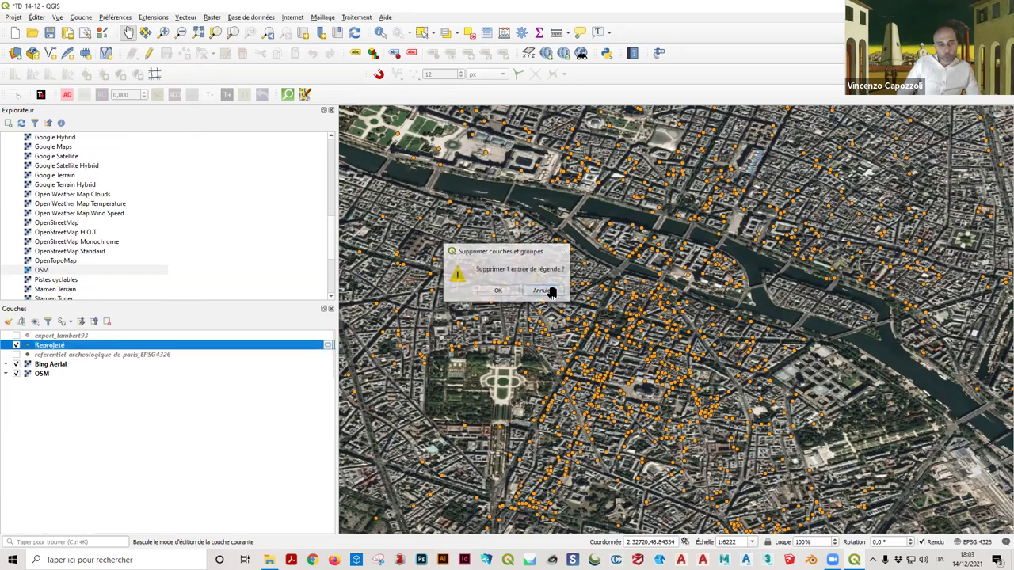
{"action": "right_click", "coordinate": [59, 337]}
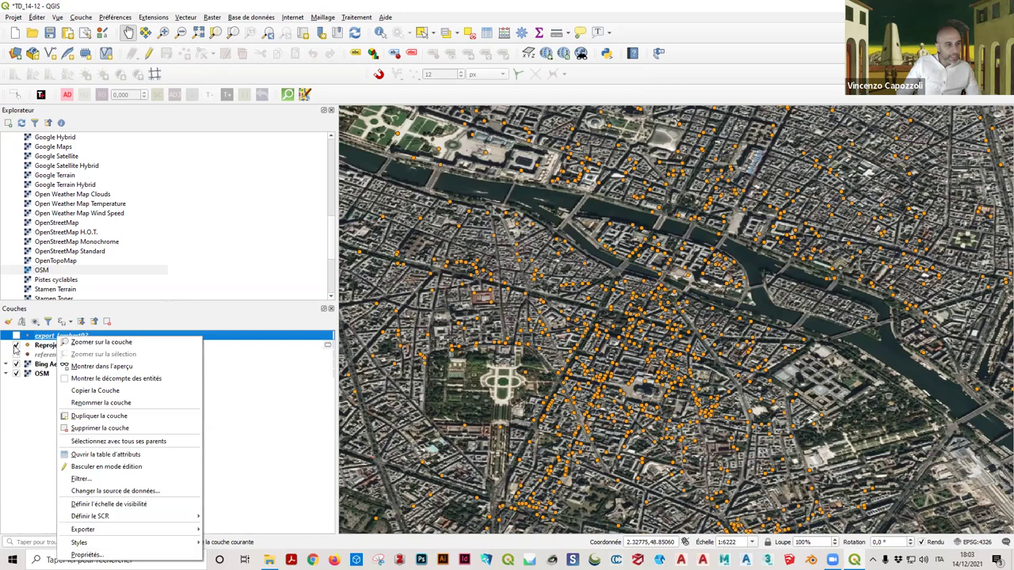
{"action": "left_click", "coordinate": [41, 346]}
{"action": "right_click", "coordinate": [43, 345]}
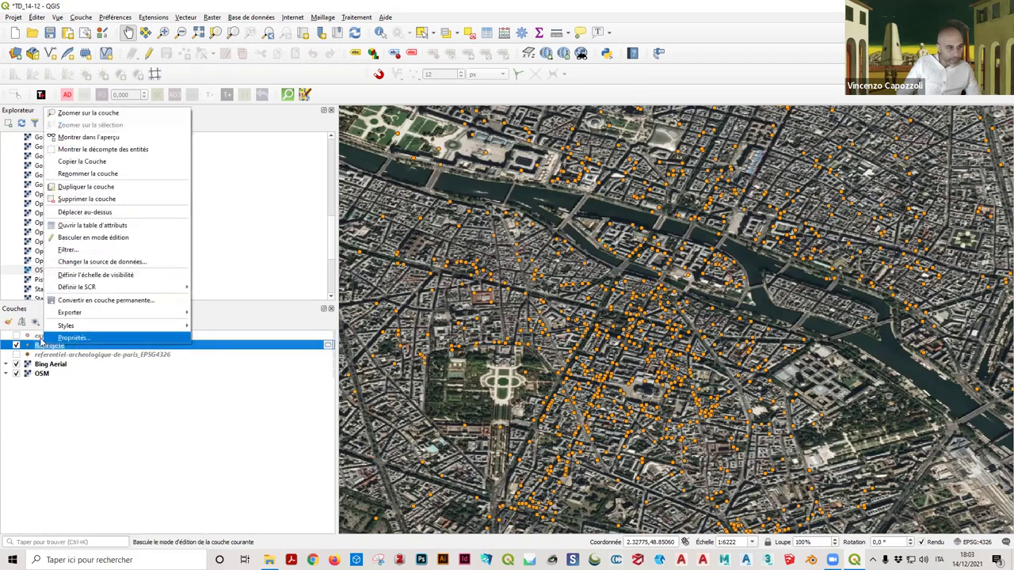
{"action": "left_click", "coordinate": [45, 355]}
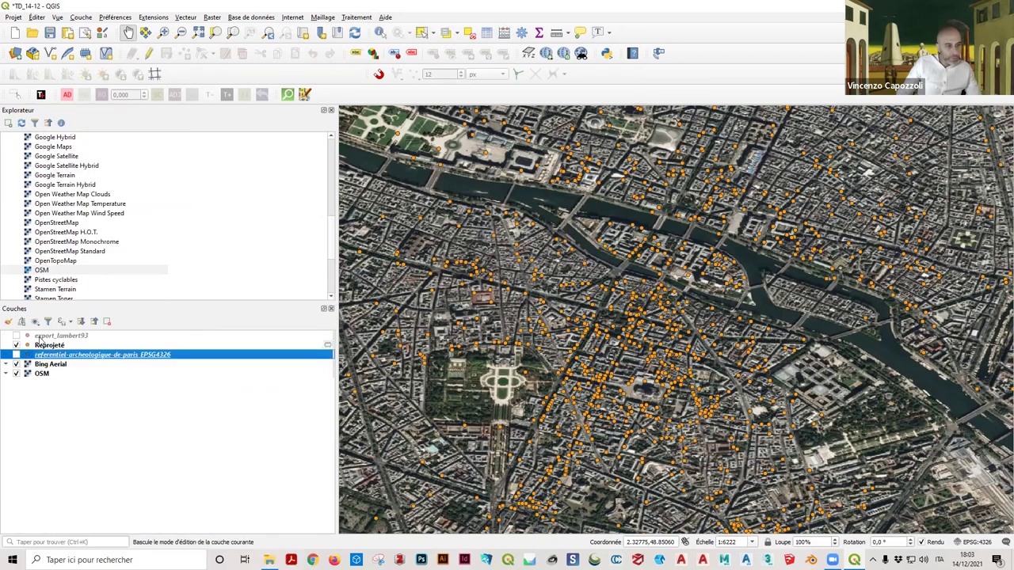
Step: Rename the export_lambert93 layer as RAP_export_lambert93
{"action": "left_click", "coordinate": [39, 339]}
{"action": "right_click", "coordinate": [40, 338]}
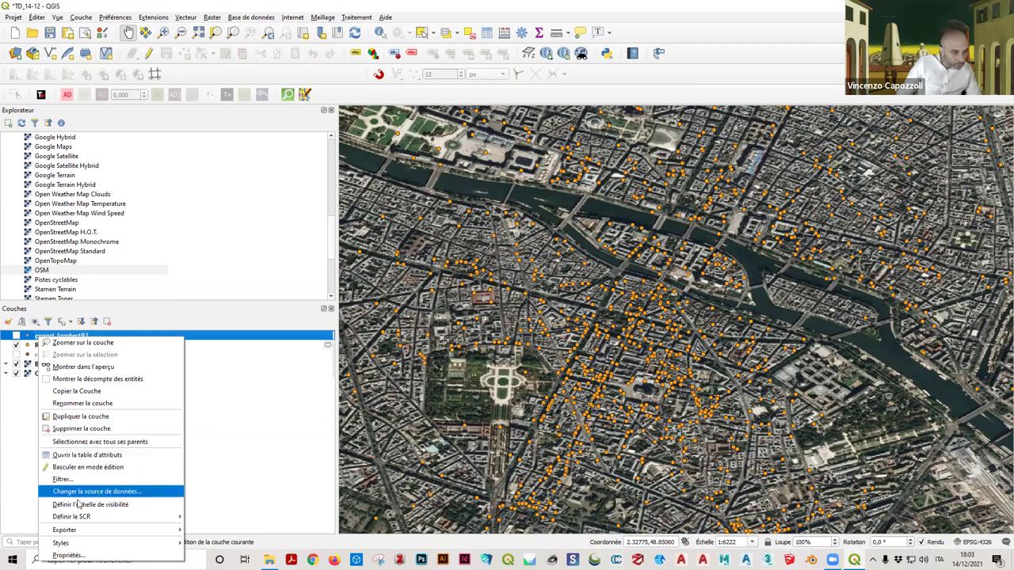
{"action": "left_click", "coordinate": [83, 404]}
{"action": "key", "text": "Return"}
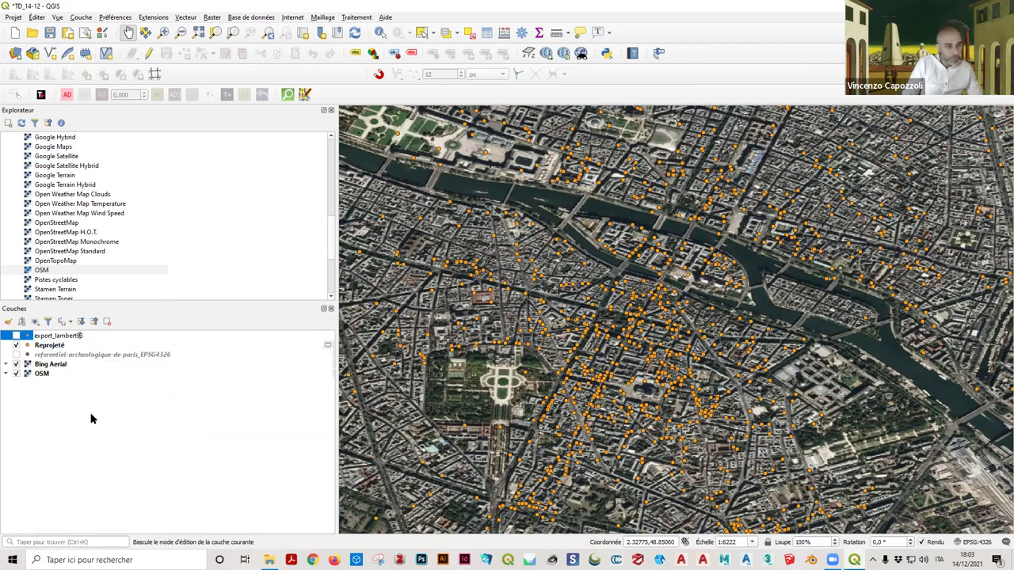
{"action": "key", "text": "BackSpace"}
{"action": "key", "text": "BackSpace"}
{"action": "type", "text": "RA"}
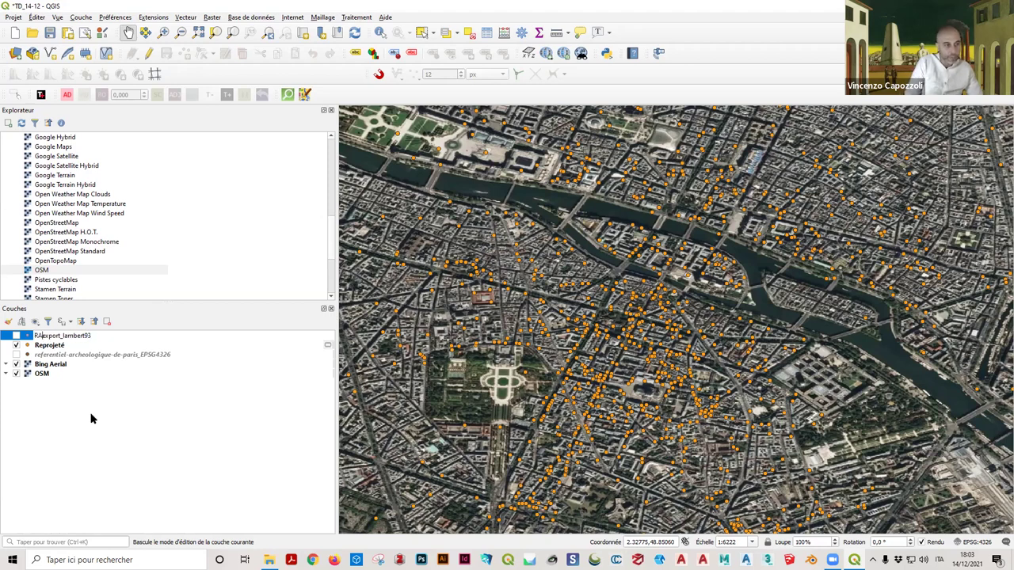
{"action": "type", "text": "P_"}
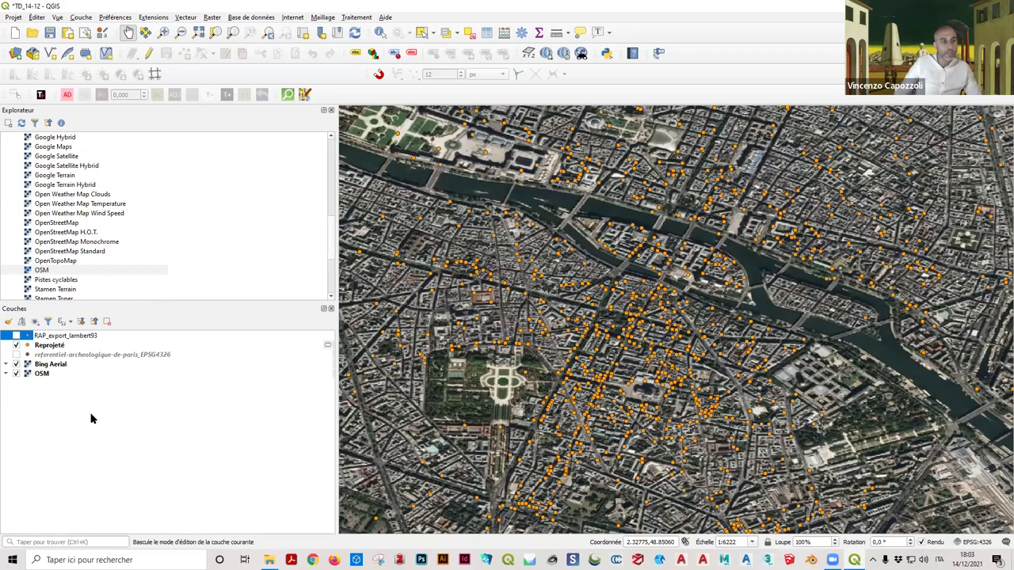
Step: Rename the Reprojeté layer as RAP_reprojeté
{"action": "left_click", "coordinate": [49, 346]}
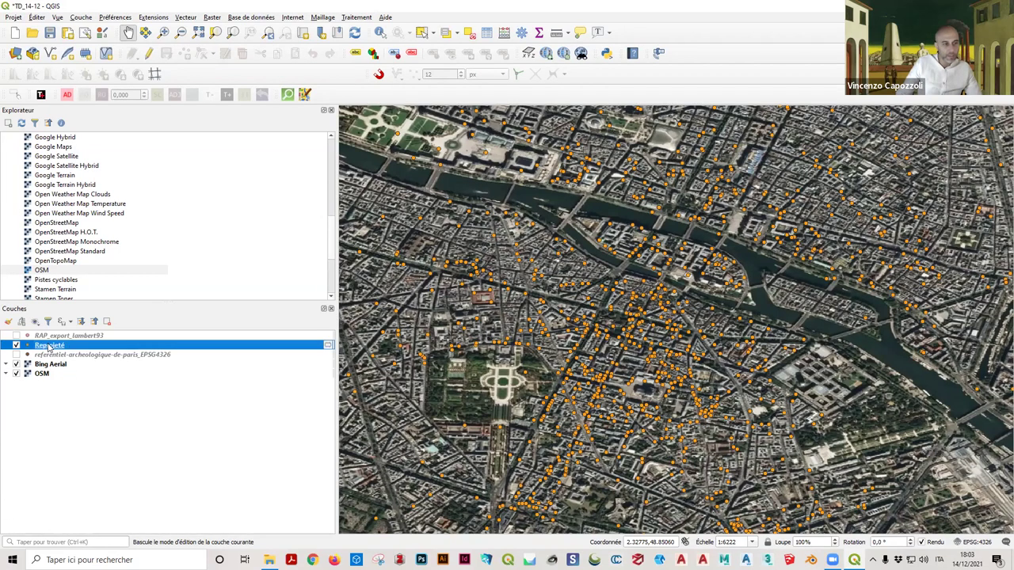
{"action": "right_click", "coordinate": [49, 346]}
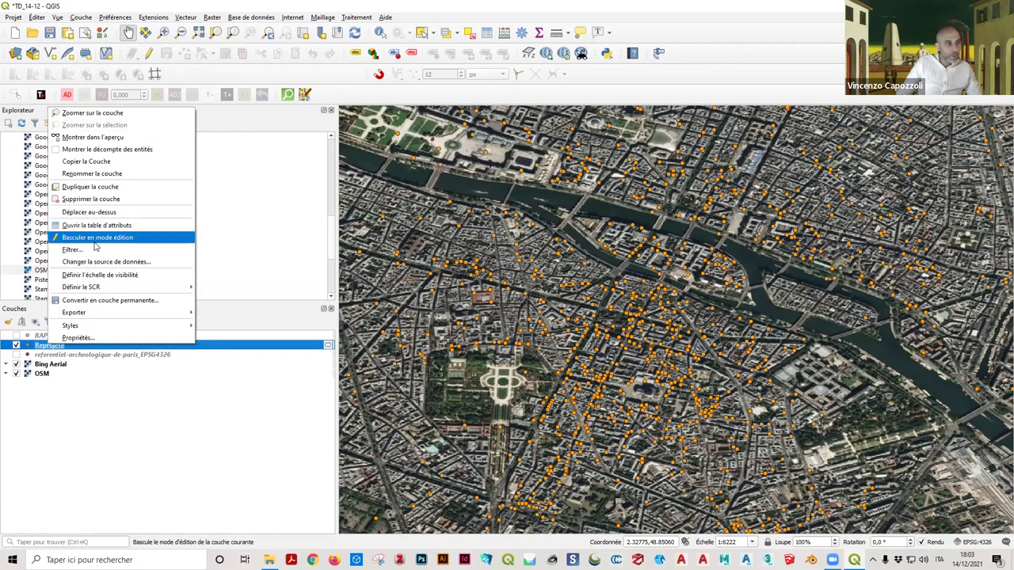
{"action": "left_click", "coordinate": [92, 174]}
{"action": "key", "text": "End"}
{"action": "key", "text": "Left"}
{"action": "type", "text": "RA"}
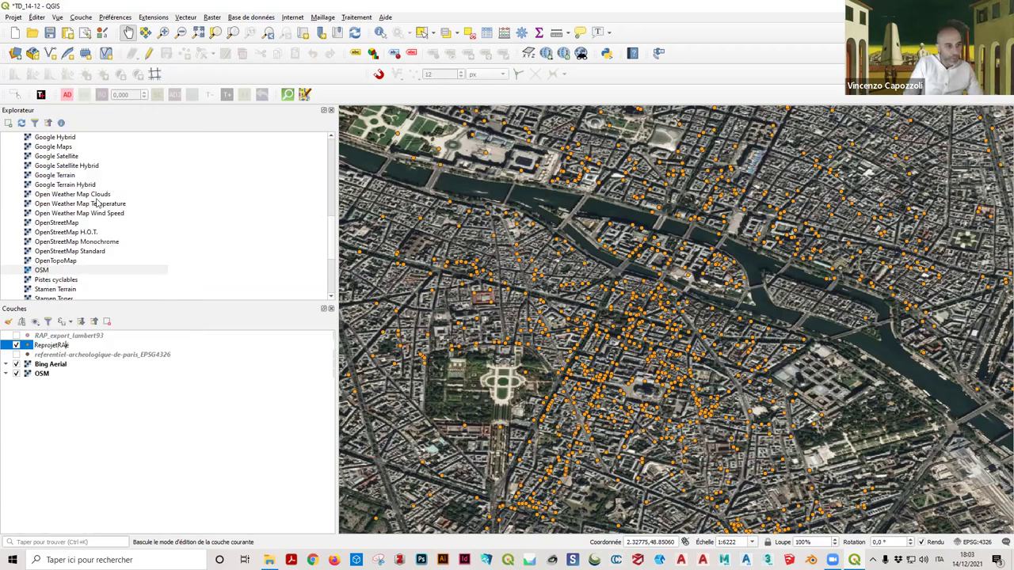
{"action": "type", "text": "RAP_"}
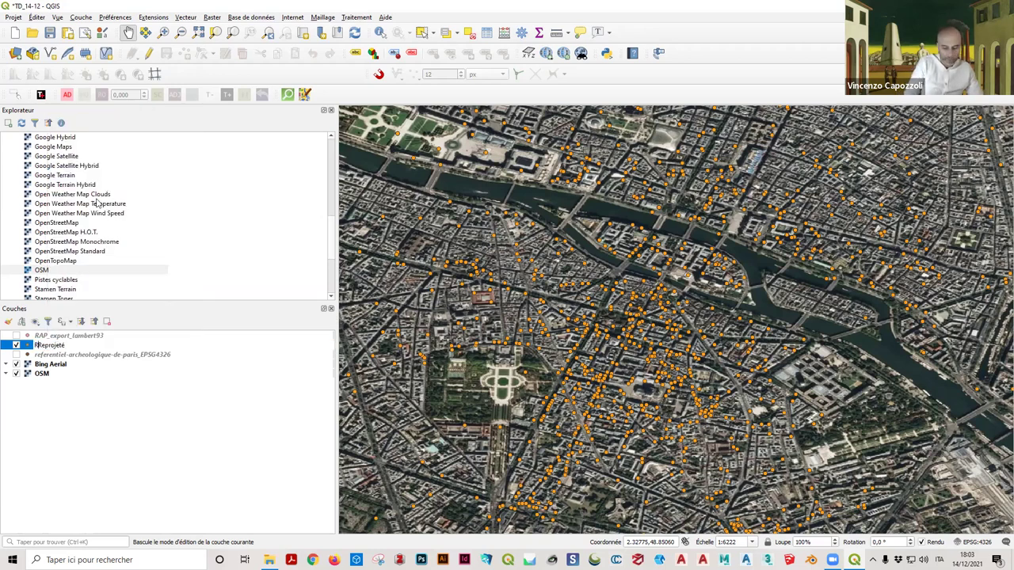
{"action": "key", "text": "Delete"}
{"action": "type", "text": "r"}
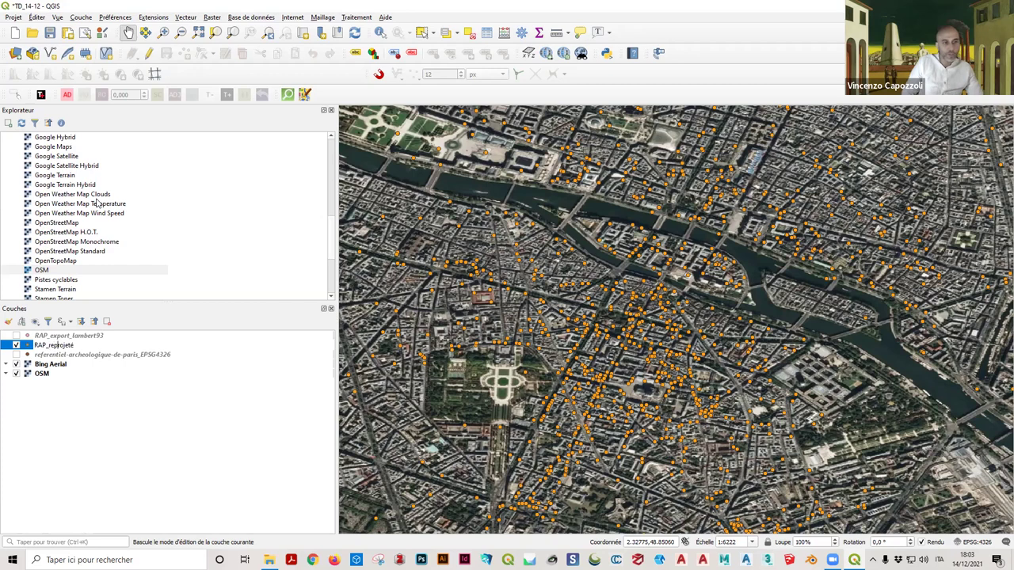
{"action": "key", "text": "Return"}
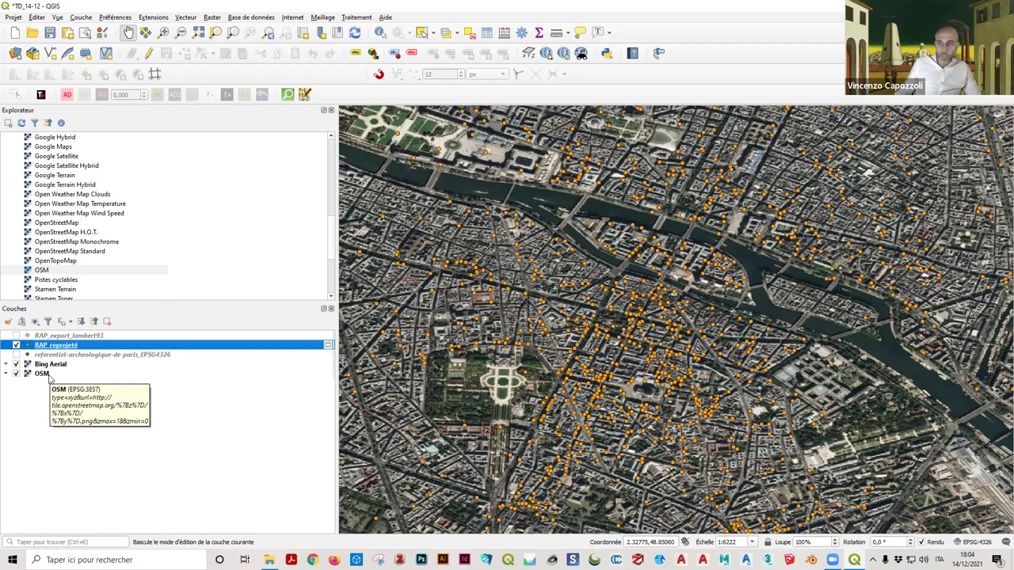
Step: Group the RAP_export_lambert93, RAP_reprojeté and referentiel-archeologique-de-paris_EPSG4326 layers into a group named RAP
{"action": "left_click", "coordinate": [56, 339]}
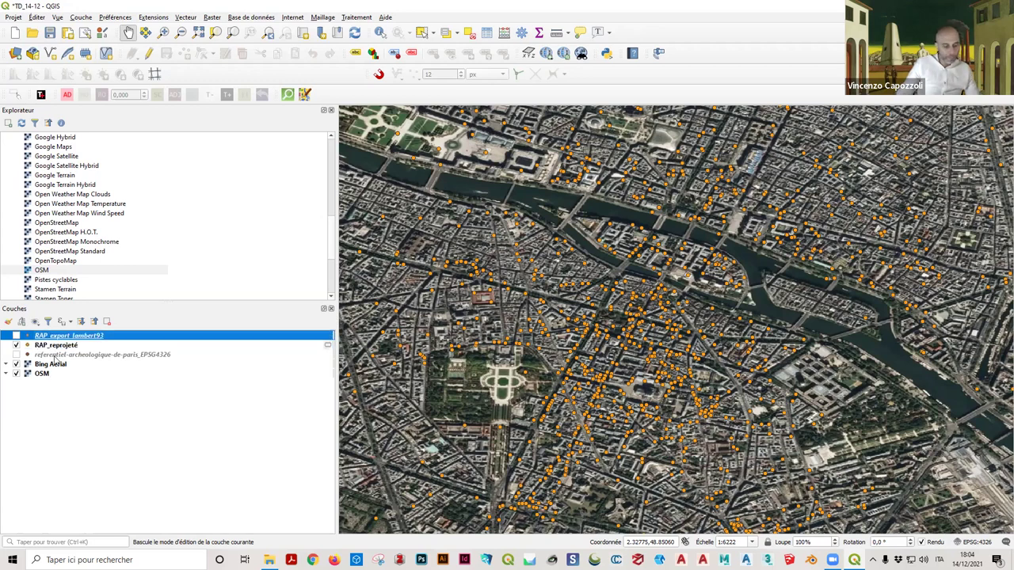
{"action": "left_click", "coordinate": [55, 356], "text": "shift"}
{"action": "right_click", "coordinate": [61, 346]}
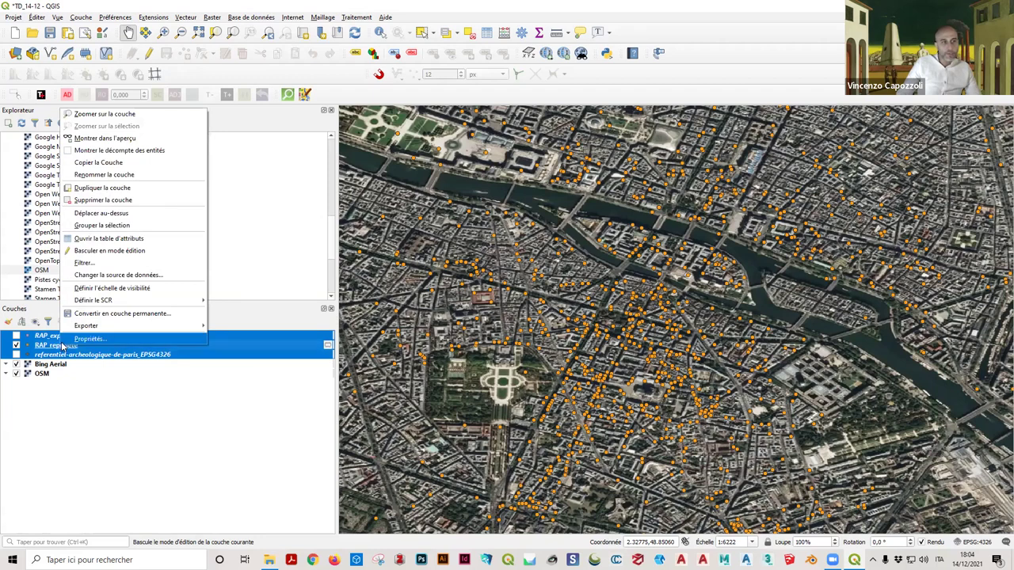
{"action": "left_click", "coordinate": [131, 226]}
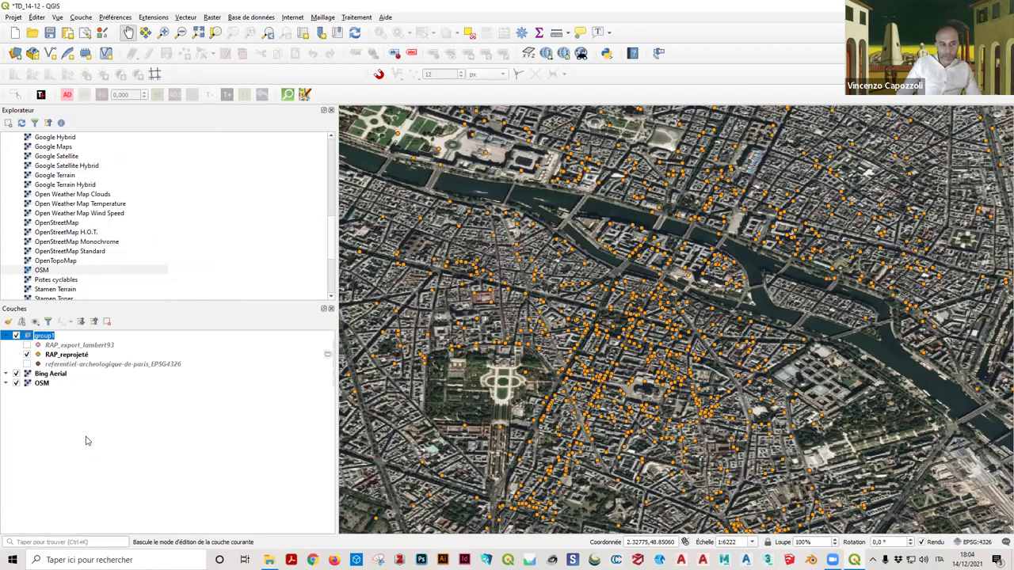
{"action": "type", "text": "RAP"}
{"action": "key", "text": "Return"}
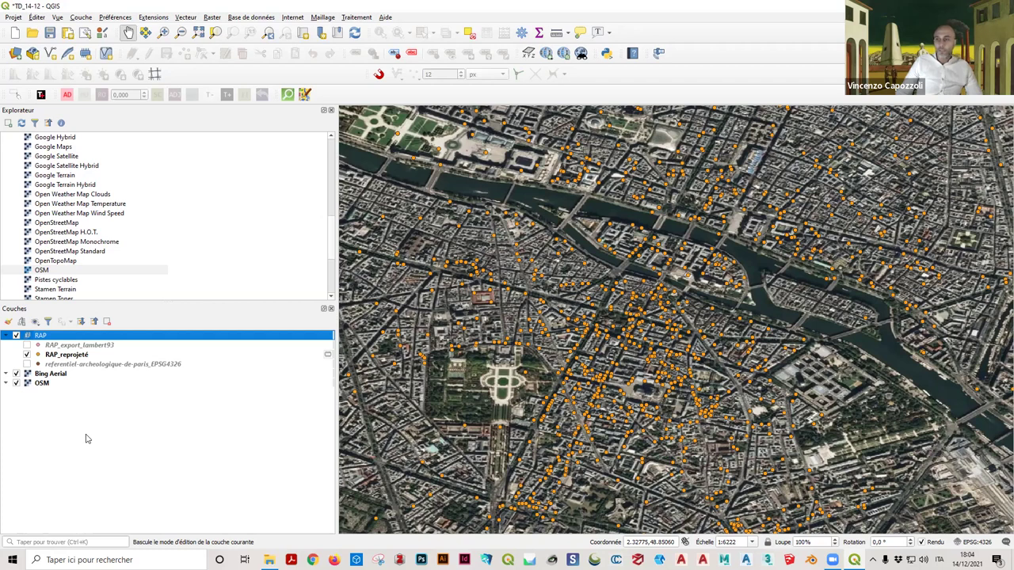
Step: Save the TD_14-12 project with its newly grouped RAP layers
{"action": "scroll", "coordinate": [495, 346], "scroll_direction": "down", "scroll_amount": 1}
{"action": "scroll", "coordinate": [510, 346], "scroll_direction": "down", "scroll_amount": 5}
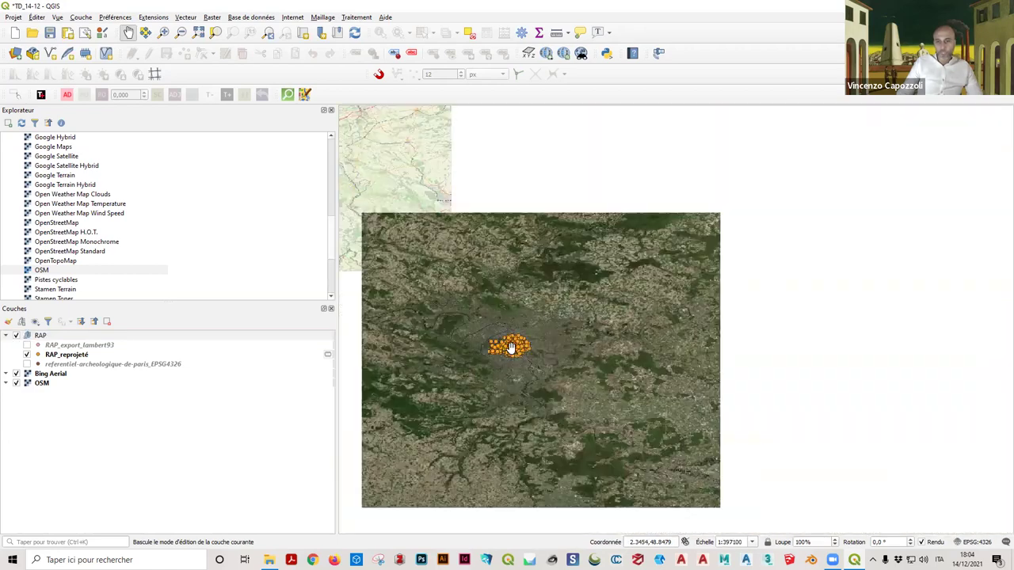
{"action": "scroll", "coordinate": [510, 347], "scroll_direction": "down", "scroll_amount": 1}
{"action": "scroll", "coordinate": [511, 349], "scroll_direction": "down", "scroll_amount": 3}
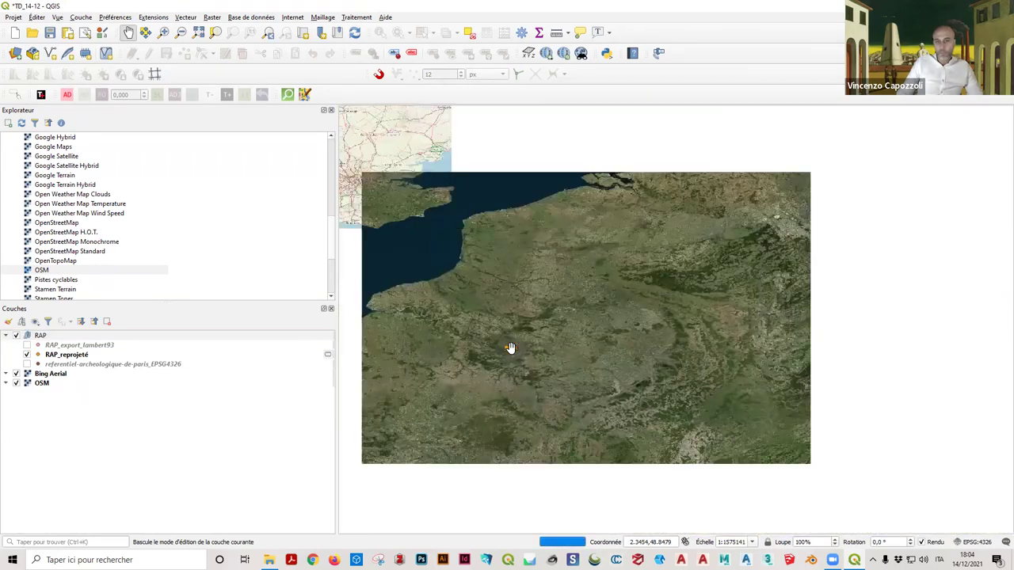
{"action": "scroll", "coordinate": [511, 349], "scroll_direction": "down", "scroll_amount": 4}
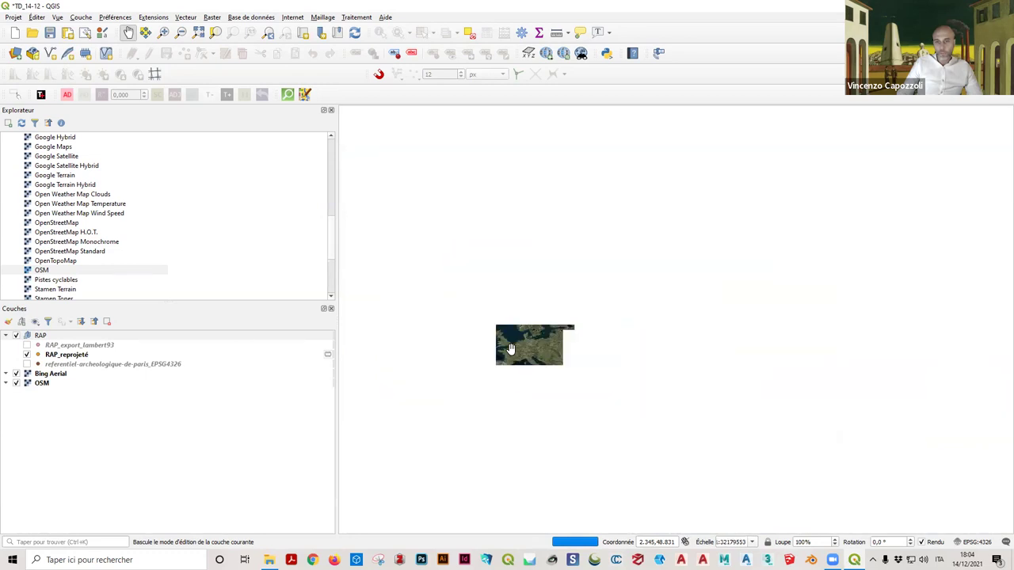
{"action": "scroll", "coordinate": [570, 307], "scroll_direction": "down", "scroll_amount": 3}
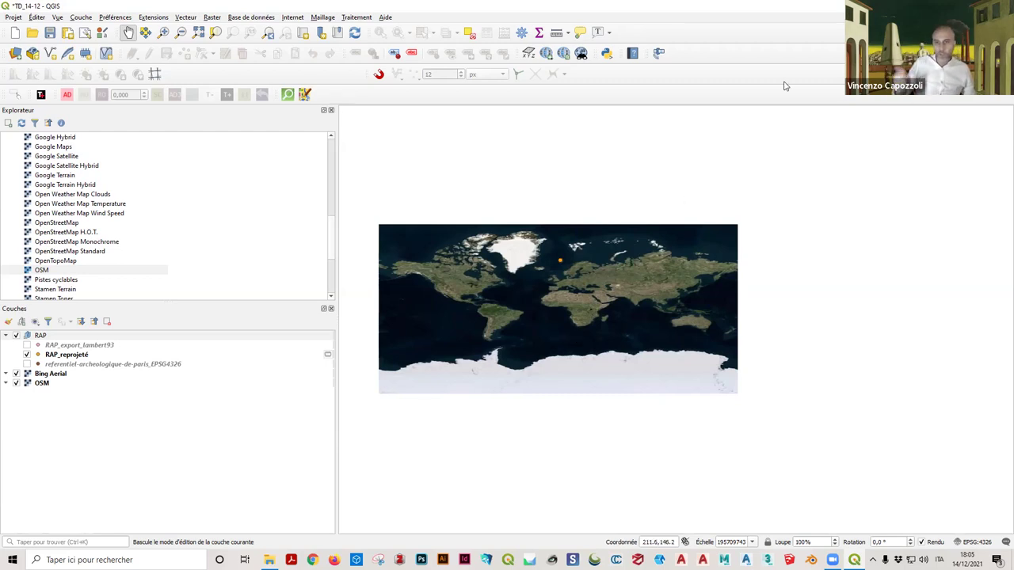
{"action": "left_click", "coordinate": [50, 32]}
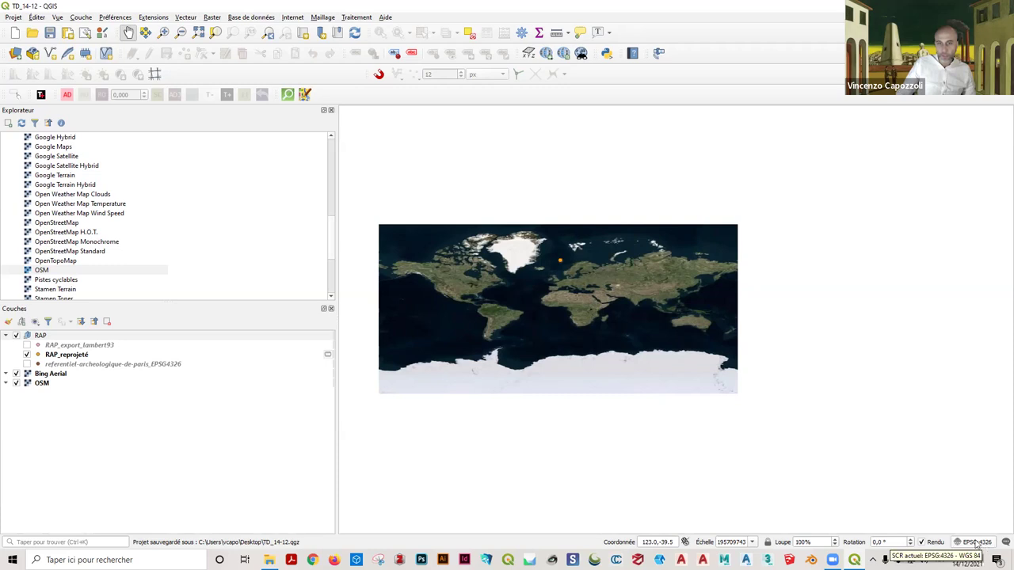
Step: Examine how the basemap and the RAP_reprojeté points display in WGS 84, at the layer's extent and at full world extent
{"action": "scroll", "coordinate": [590, 335], "scroll_direction": "up", "scroll_amount": 1}
{"action": "scroll", "coordinate": [531, 181], "scroll_direction": "up", "scroll_amount": 1}
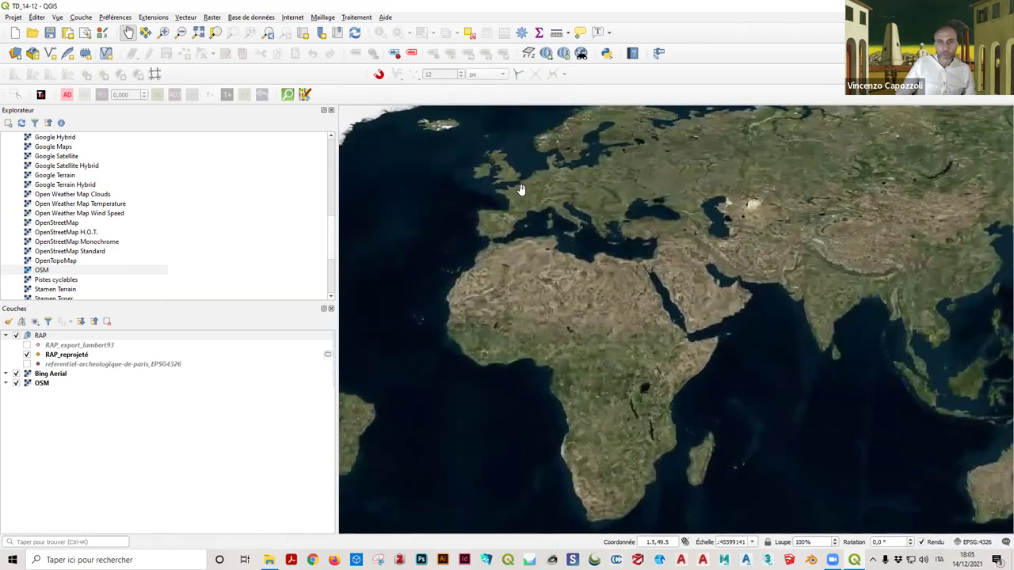
{"action": "scroll", "coordinate": [519, 183], "scroll_direction": "down", "scroll_amount": 1}
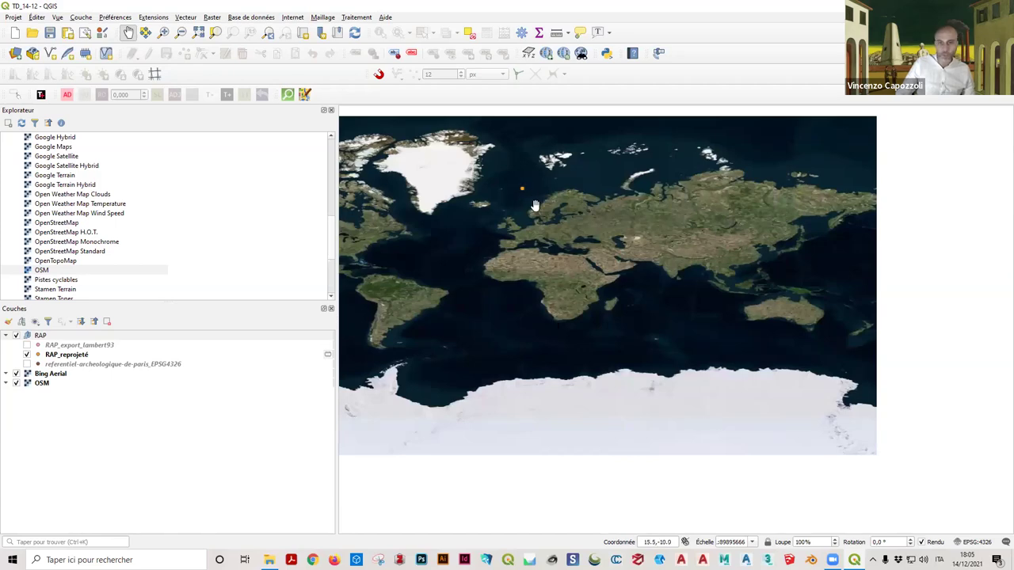
{"action": "scroll", "coordinate": [531, 195], "scroll_direction": "up", "scroll_amount": 1}
{"action": "scroll", "coordinate": [532, 194], "scroll_direction": "up", "scroll_amount": 1}
{"action": "scroll", "coordinate": [539, 229], "scroll_direction": "down", "scroll_amount": 1}
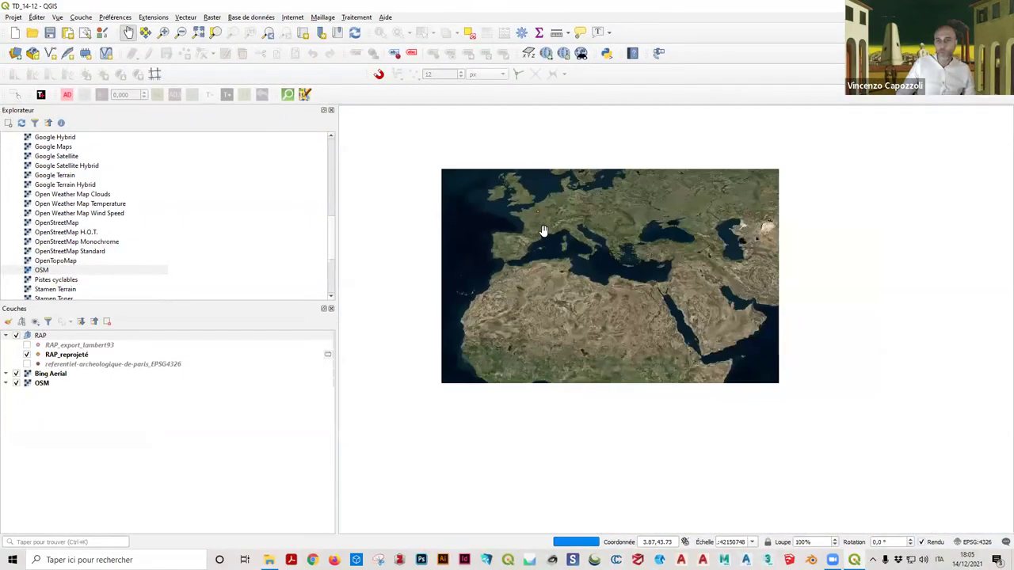
{"action": "scroll", "coordinate": [543, 243], "scroll_direction": "down", "scroll_amount": 2}
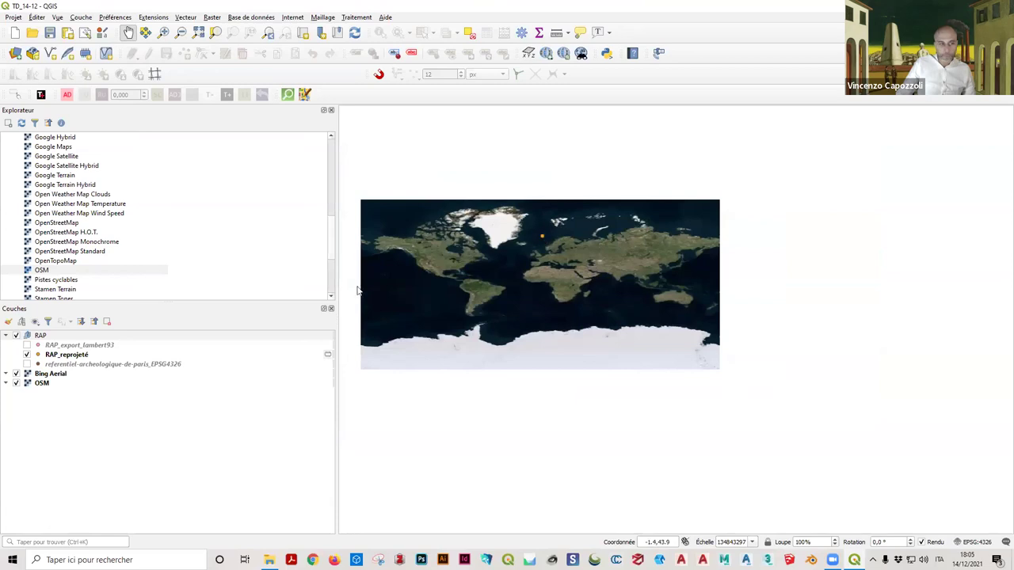
{"action": "mouse_move", "coordinate": [63, 356]}
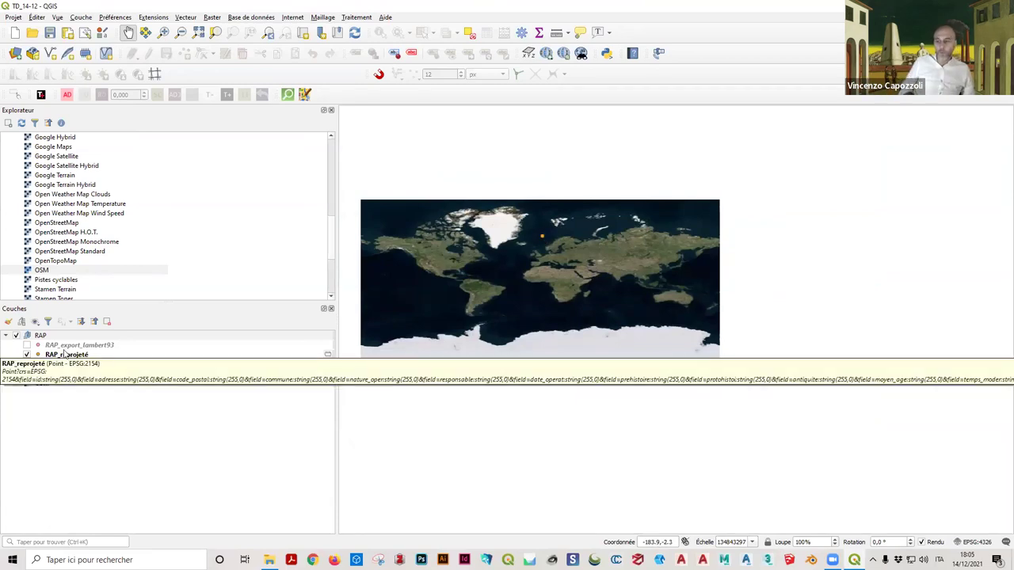
{"action": "right_click", "coordinate": [75, 355]}
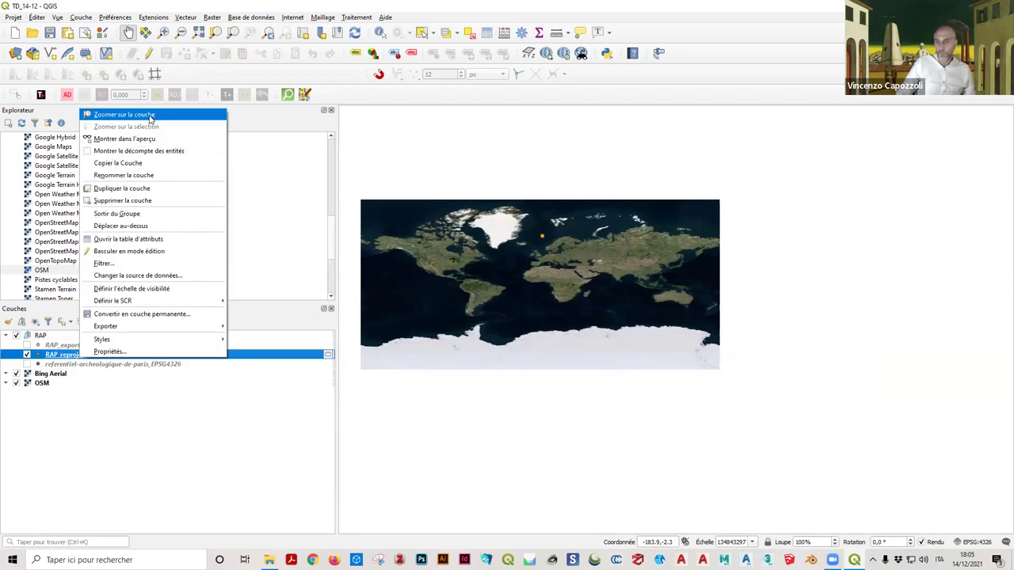
{"action": "left_click", "coordinate": [149, 114]}
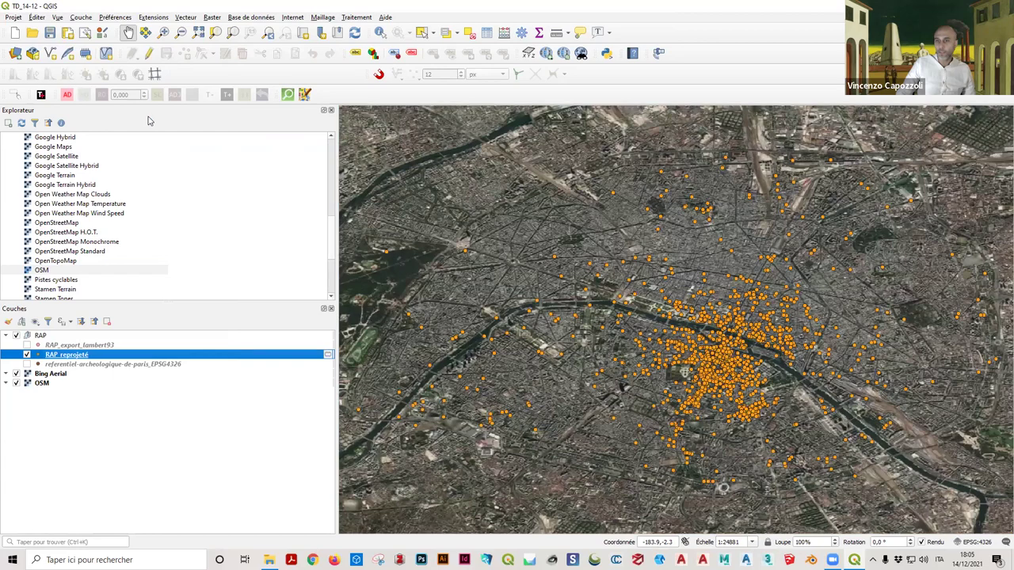
{"action": "left_click", "coordinate": [197, 34]}
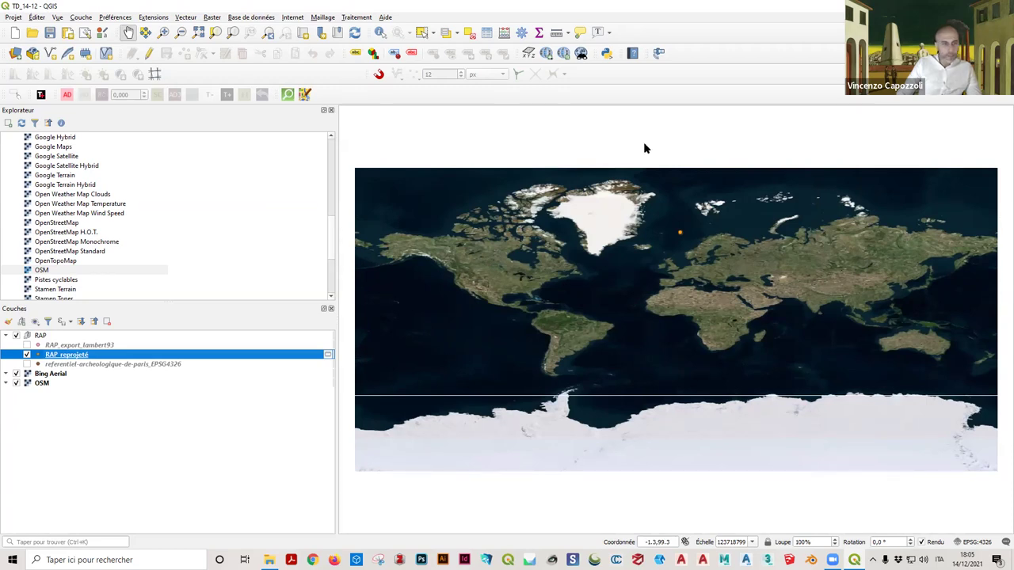
{"action": "left_click", "coordinate": [418, 229]}
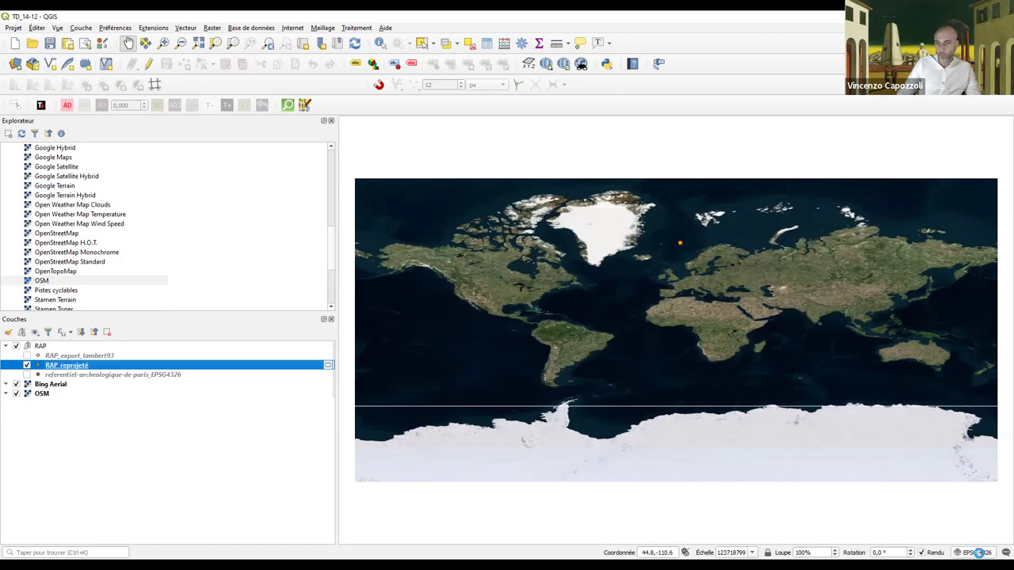
{"action": "key", "text": "ctrl+shift+p"}
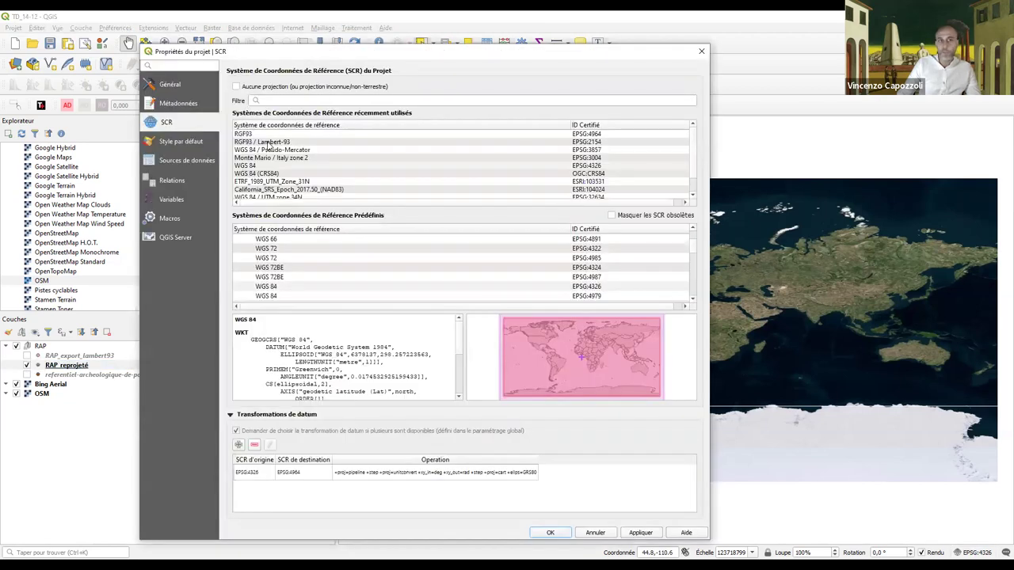
{"action": "left_click", "coordinate": [268, 143]}
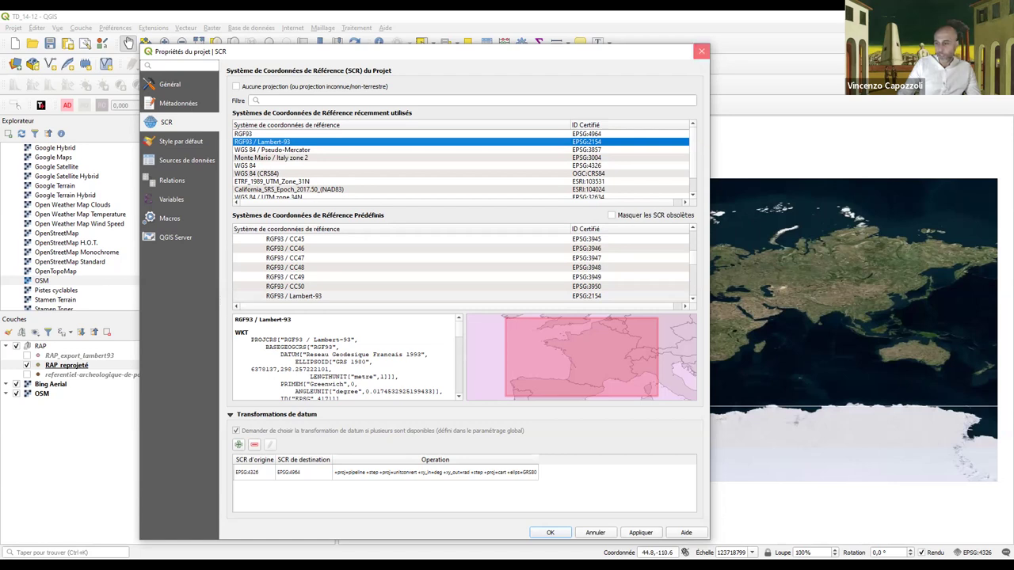
{"action": "left_click", "coordinate": [701, 50]}
Step: Set the project's coordinate reference system to RGF93 / Lambert-93 (EPSG:2154)
{"action": "key", "text": "ctrl+shift+p"}
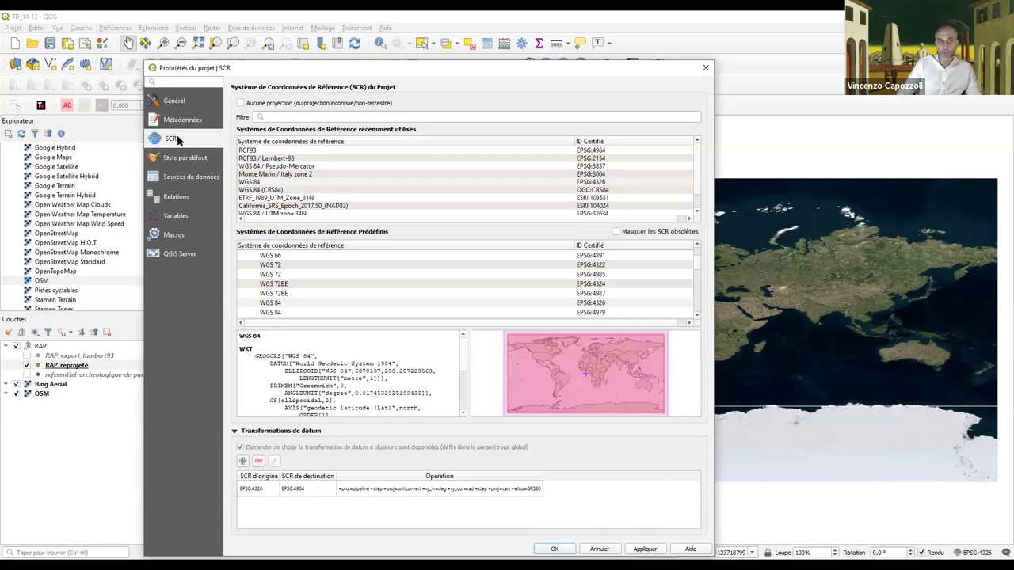
{"action": "left_click", "coordinate": [282, 159]}
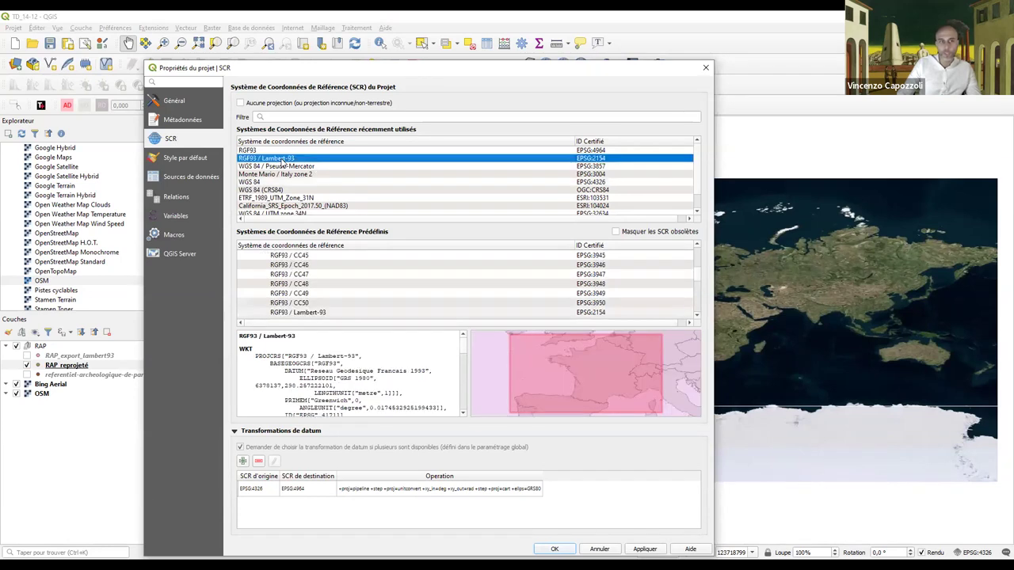
{"action": "left_click", "coordinate": [643, 549]}
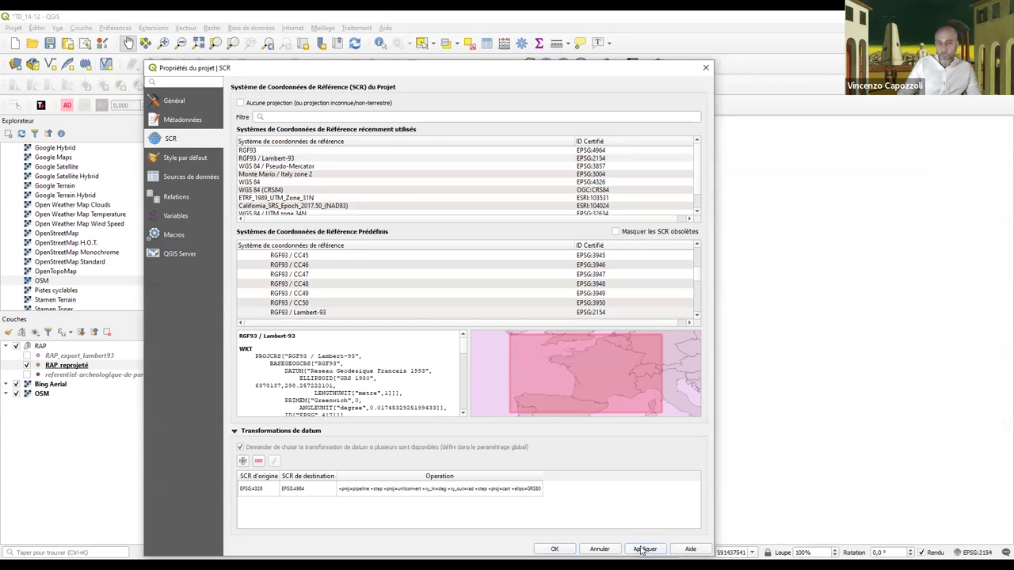
{"action": "left_click", "coordinate": [557, 549]}
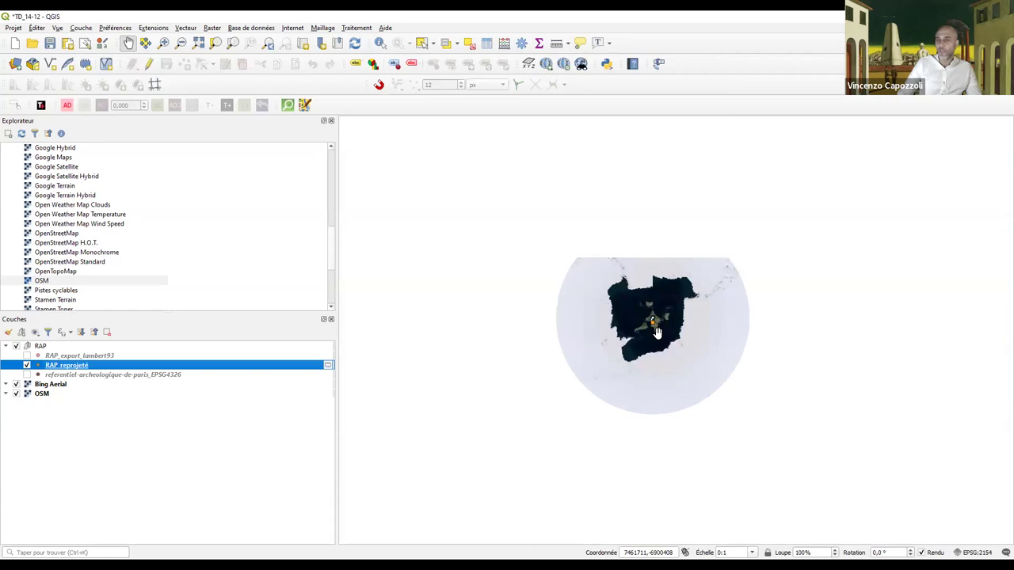
Step: Examine the basemap's shape in Lambert-93 at world scale, and the RAP_reprojeté layer's points over Paris
{"action": "left_click_drag", "start_coordinate": [657, 333], "coordinate": [581, 367]}
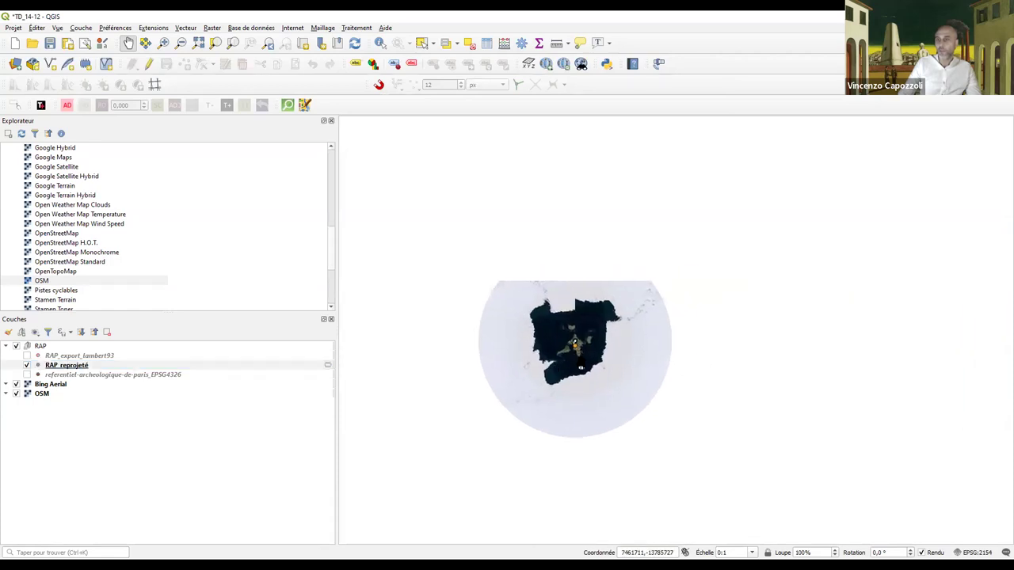
{"action": "scroll", "coordinate": [570, 361], "scroll_direction": "down", "scroll_amount": 5}
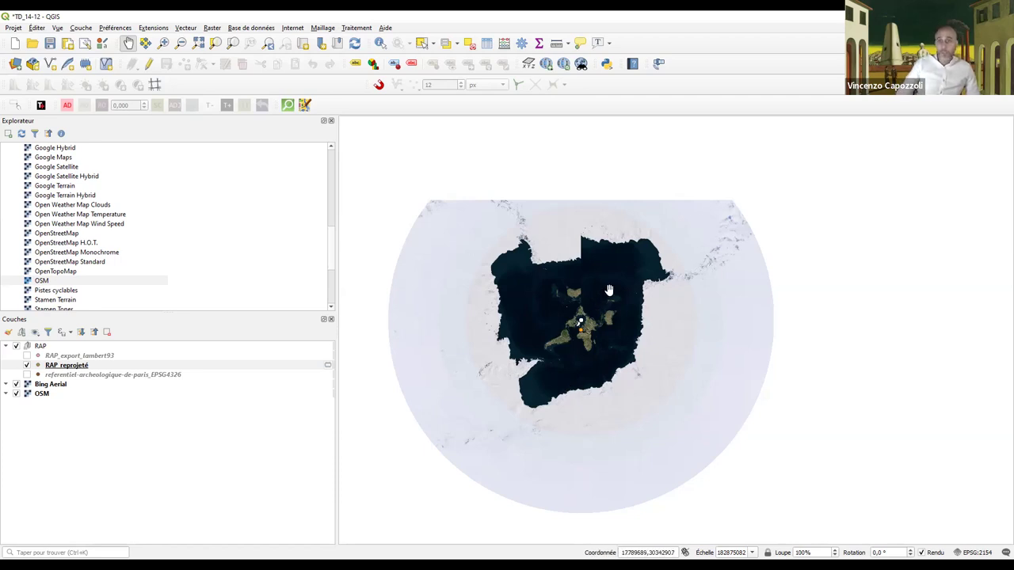
{"action": "right_click", "coordinate": [65, 365]}
{"action": "left_click", "coordinate": [130, 123]}
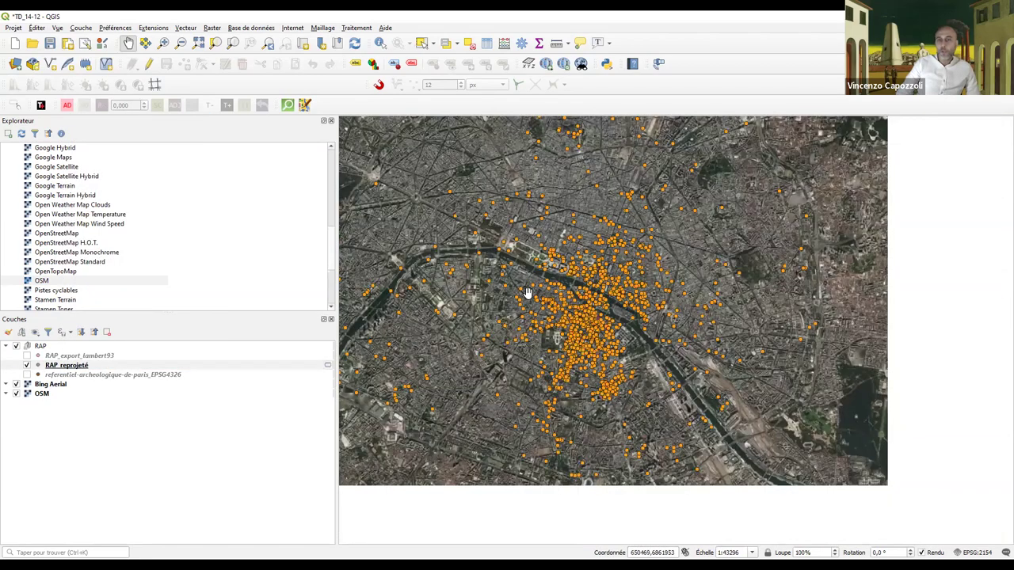
{"action": "scroll", "coordinate": [528, 293], "scroll_direction": "down", "scroll_amount": 1}
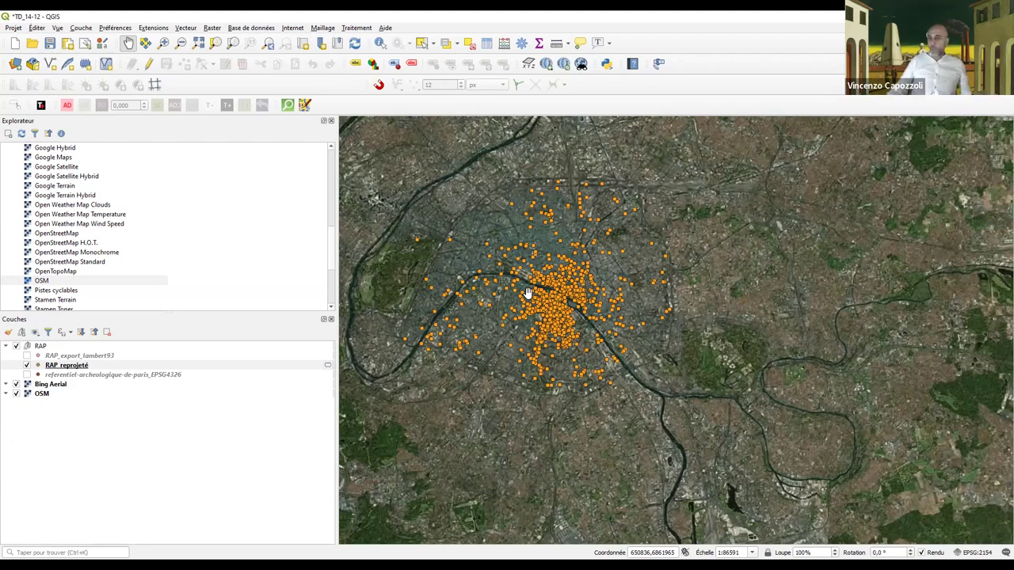
{"action": "scroll", "coordinate": [559, 313], "scroll_direction": "up", "scroll_amount": 2}
{"action": "scroll", "coordinate": [569, 315], "scroll_direction": "down", "scroll_amount": 2}
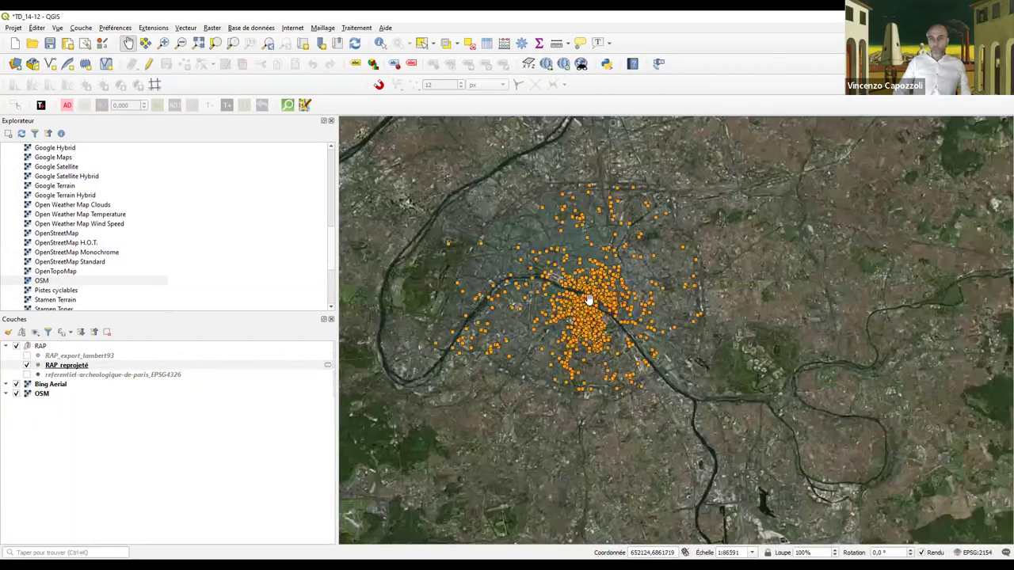
Step: Examine how Lambert-93 deforms the continents at full world extent and at closer world scales
{"action": "scroll", "coordinate": [590, 301], "scroll_direction": "down", "scroll_amount": 10}
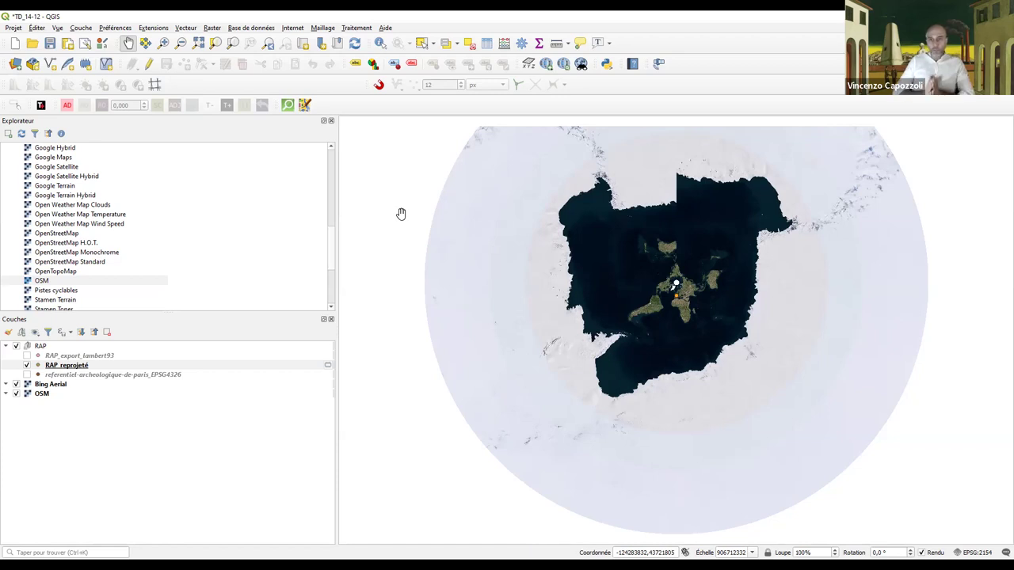
{"action": "scroll", "coordinate": [475, 210], "scroll_direction": "up", "scroll_amount": 2}
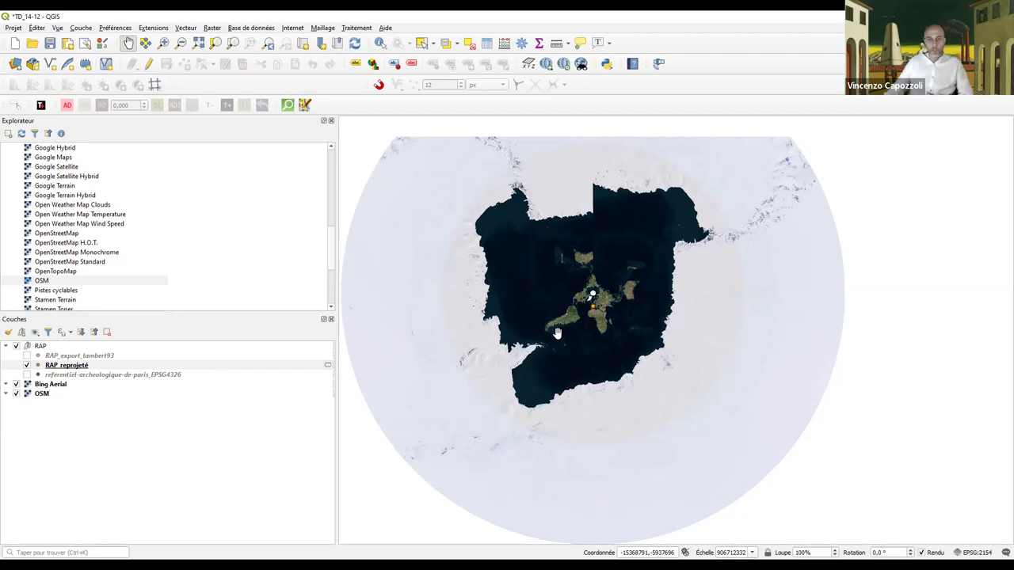
{"action": "scroll", "coordinate": [600, 307], "scroll_direction": "up", "scroll_amount": 1}
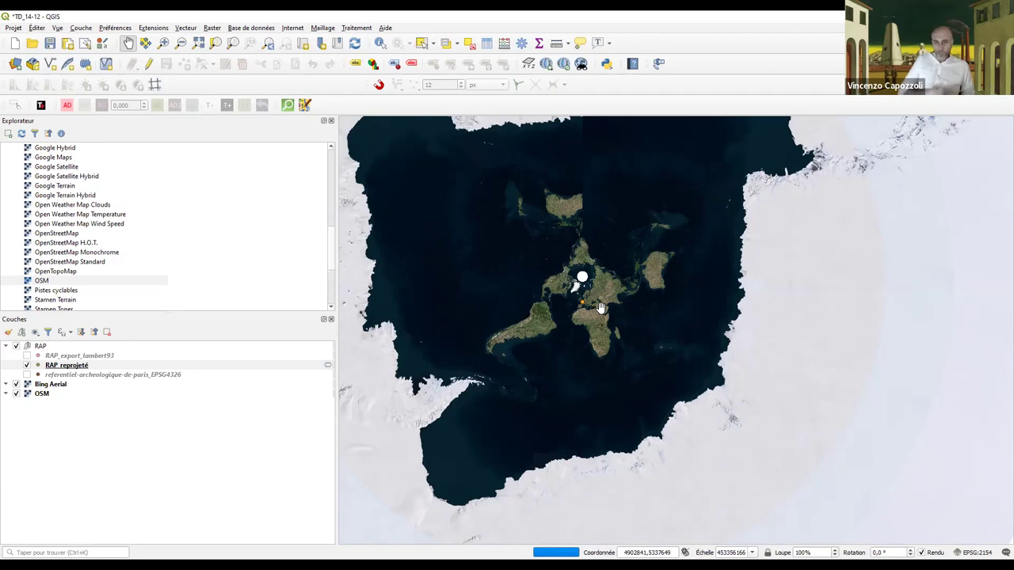
{"action": "scroll", "coordinate": [594, 309], "scroll_direction": "up", "scroll_amount": 4}
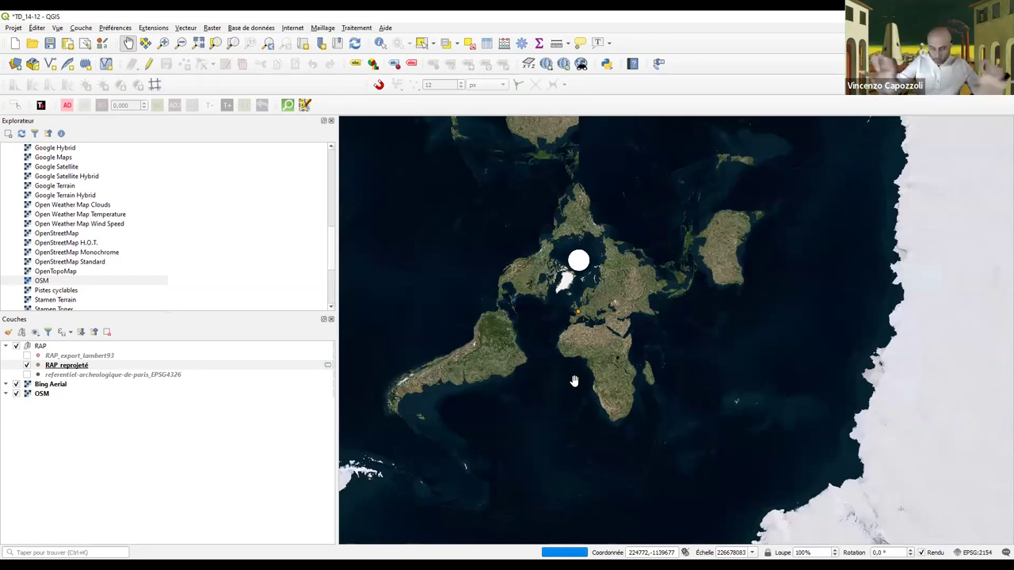
Step: Show the referentiel-archeologique-de-paris_EPSG4326 layer and zoom the map to its extent
{"action": "left_click", "coordinate": [58, 369]}
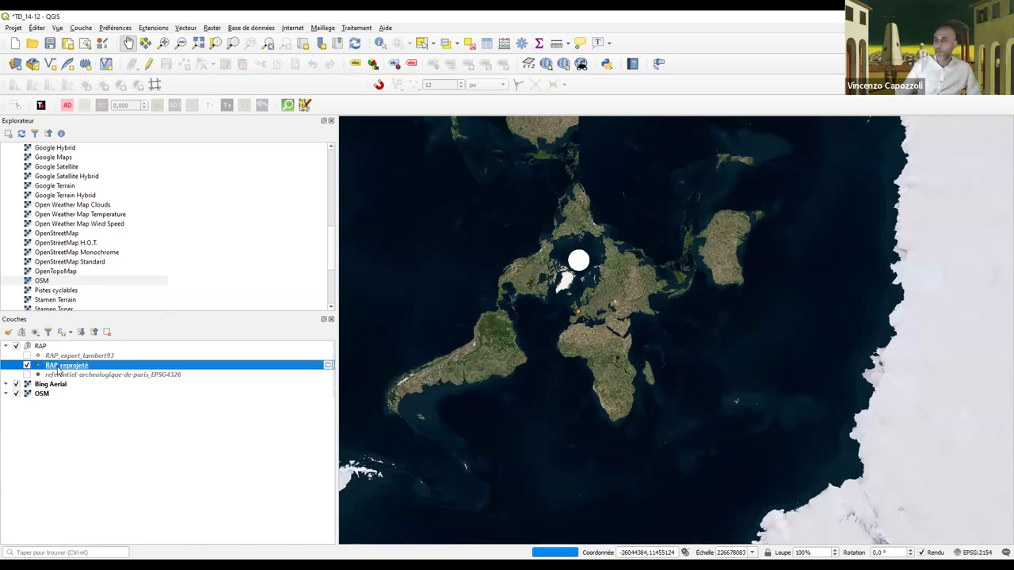
{"action": "left_click", "coordinate": [63, 376]}
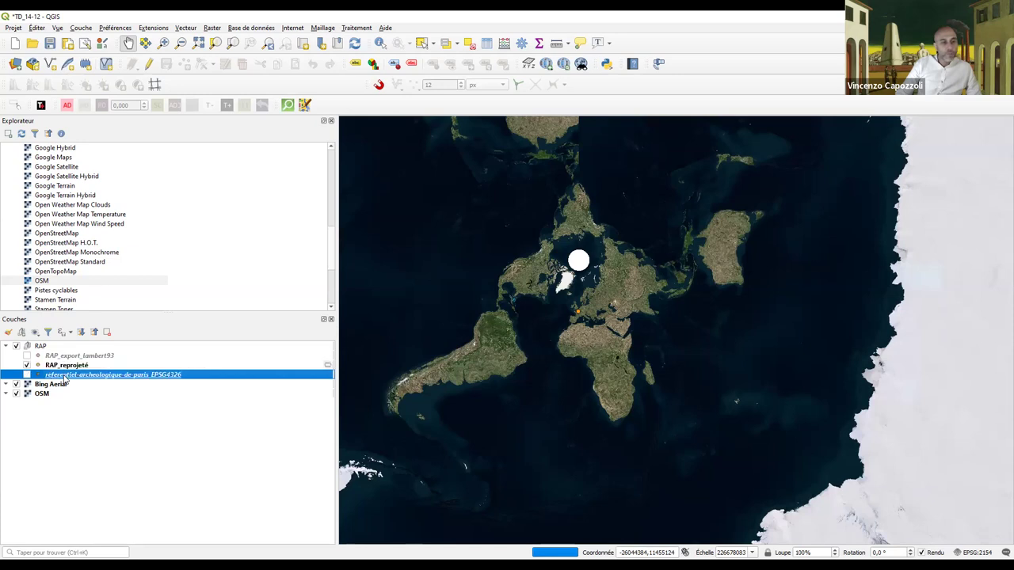
{"action": "left_click", "coordinate": [27, 375]}
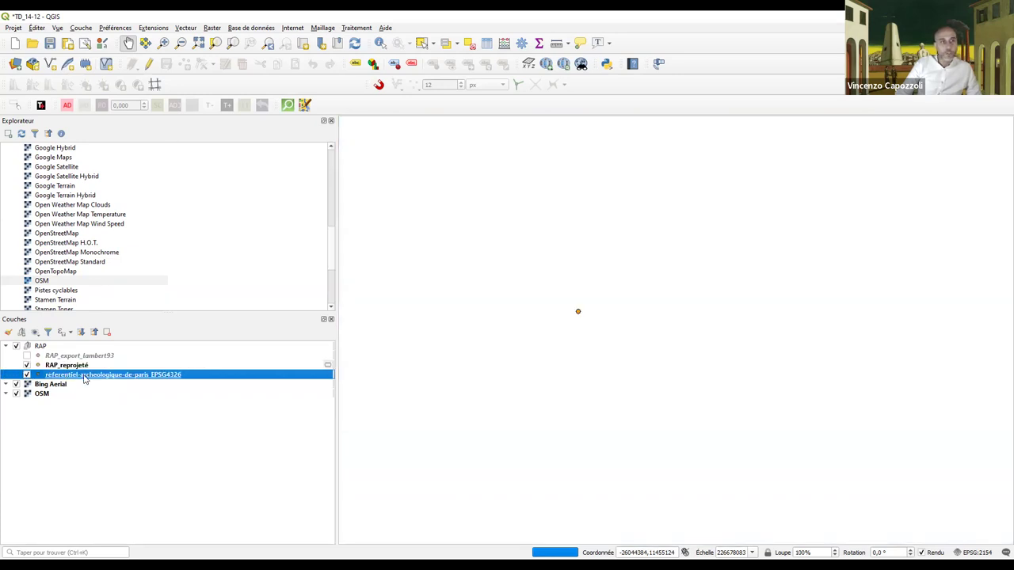
{"action": "right_click", "coordinate": [90, 378]}
{"action": "left_click", "coordinate": [127, 143]}
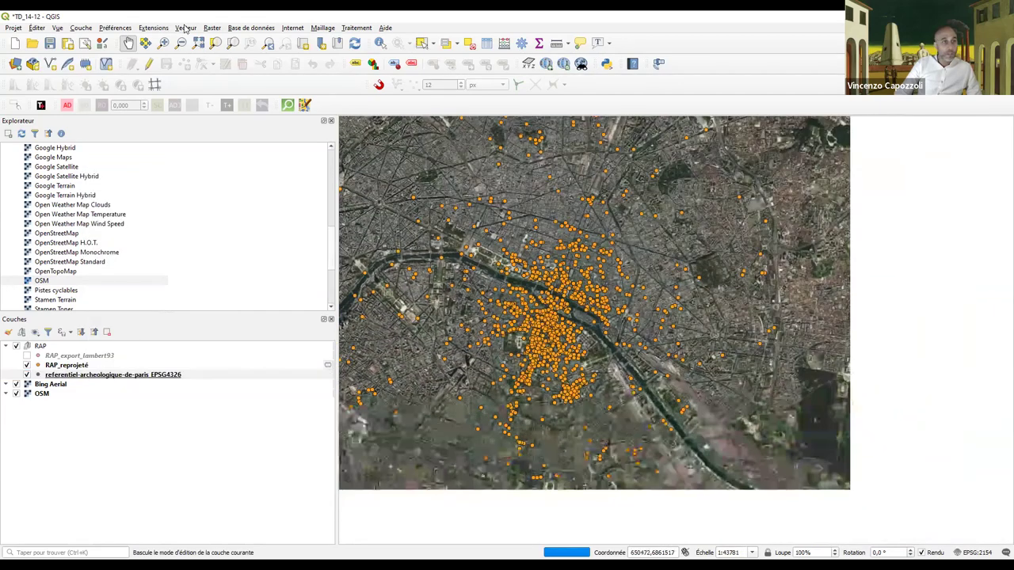
Step: Check the distance unit the Tampon (buffer) tool offers for the EPSG:4326 layer, without running it
{"action": "left_click", "coordinate": [186, 28]}
{"action": "mouse_move", "coordinate": [199, 66]}
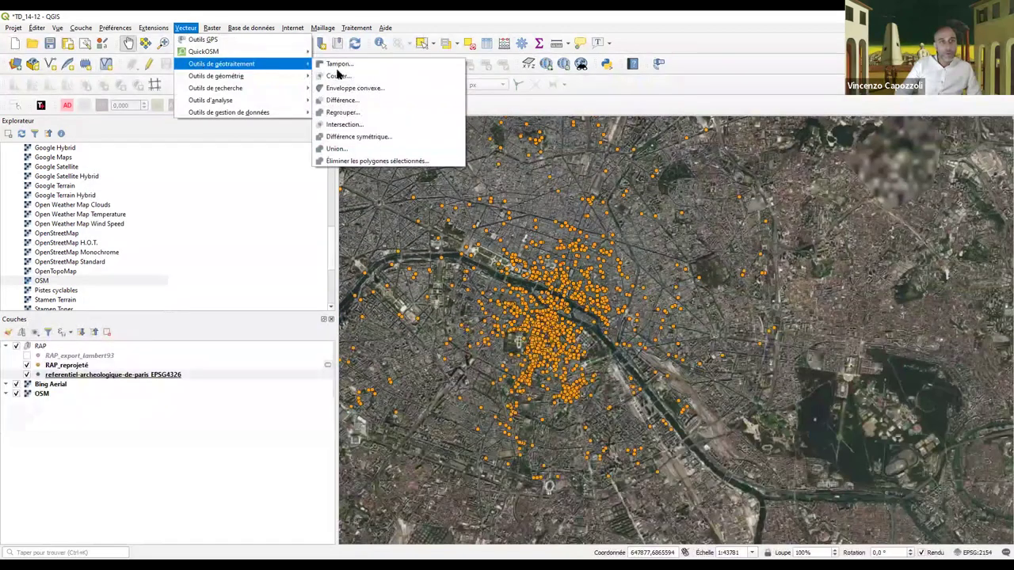
{"action": "left_click", "coordinate": [344, 68]}
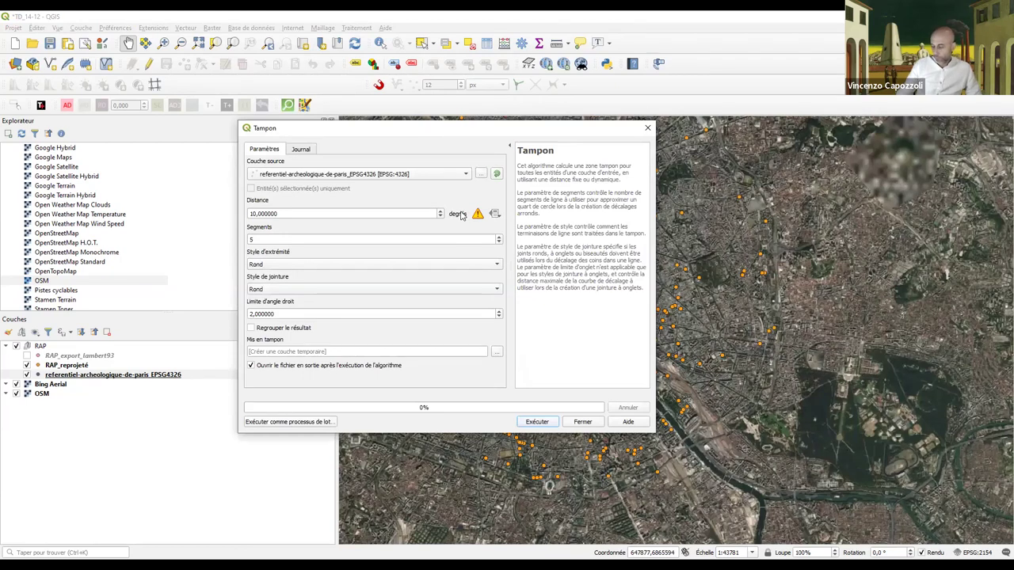
{"action": "left_click", "coordinate": [648, 129]}
Step: Hide the EPSG4326 and RAP_reprojeté layers, and display RAP_export_lambert93 as the active layer
{"action": "left_click", "coordinate": [32, 375]}
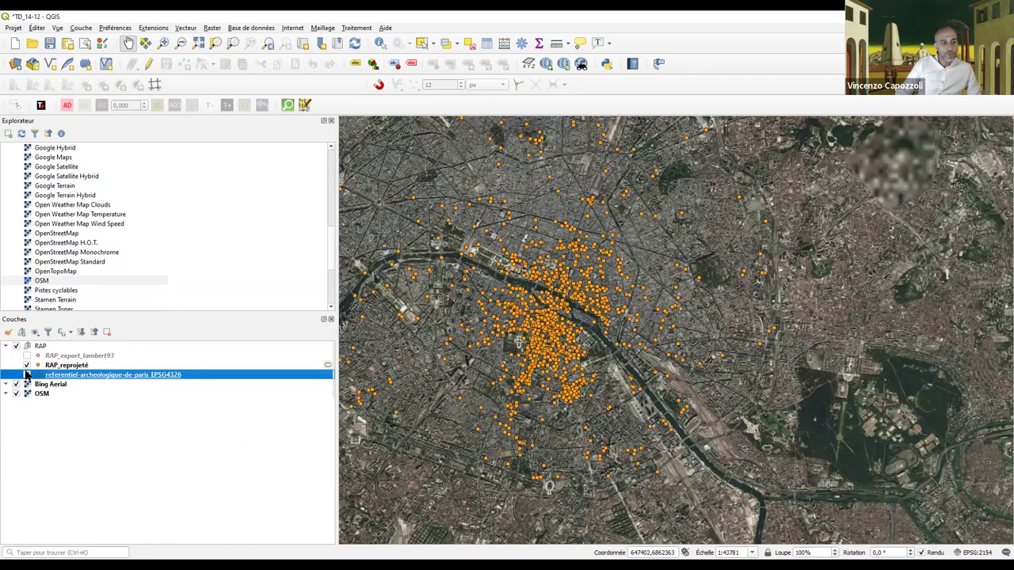
{"action": "left_click", "coordinate": [53, 366]}
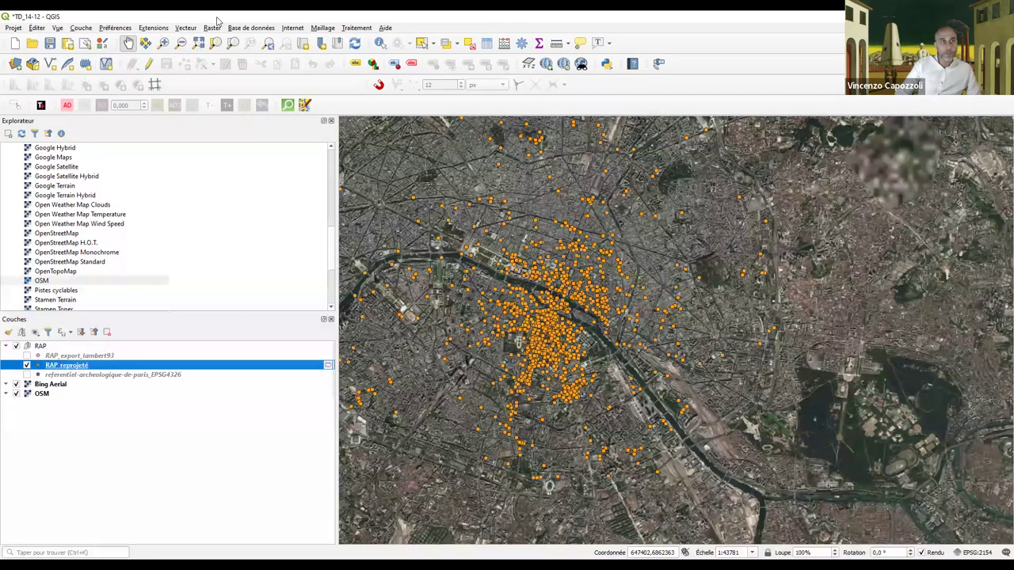
{"action": "left_click", "coordinate": [186, 28]}
{"action": "mouse_move", "coordinate": [192, 66]}
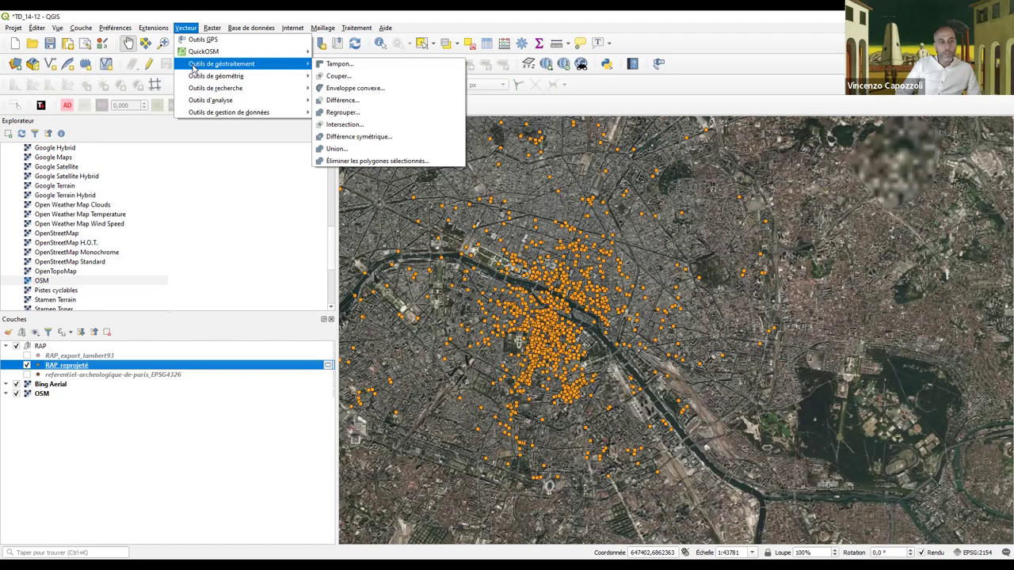
{"action": "mouse_move", "coordinate": [226, 112]}
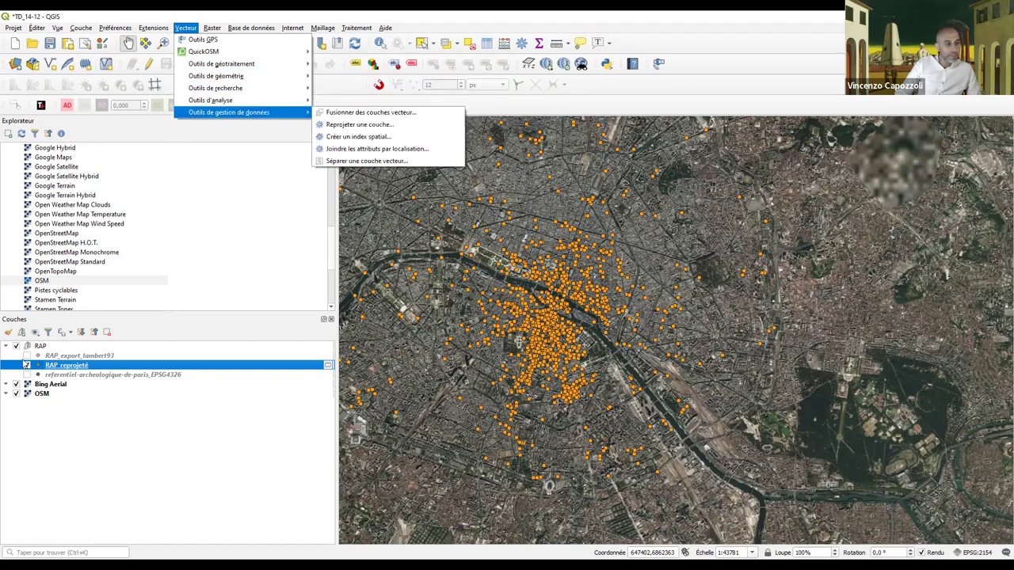
{"action": "left_click", "coordinate": [31, 358]}
{"action": "left_click", "coordinate": [28, 357]}
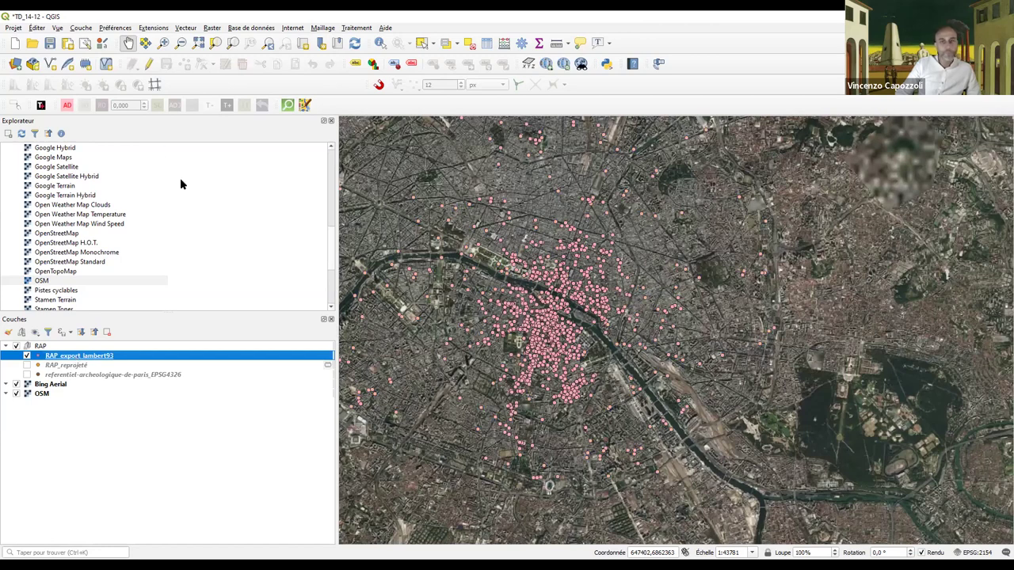
Step: Open the Tampon (buffer) tool with RAP_export_lambert93 as the source layer
{"action": "left_click", "coordinate": [210, 27]}
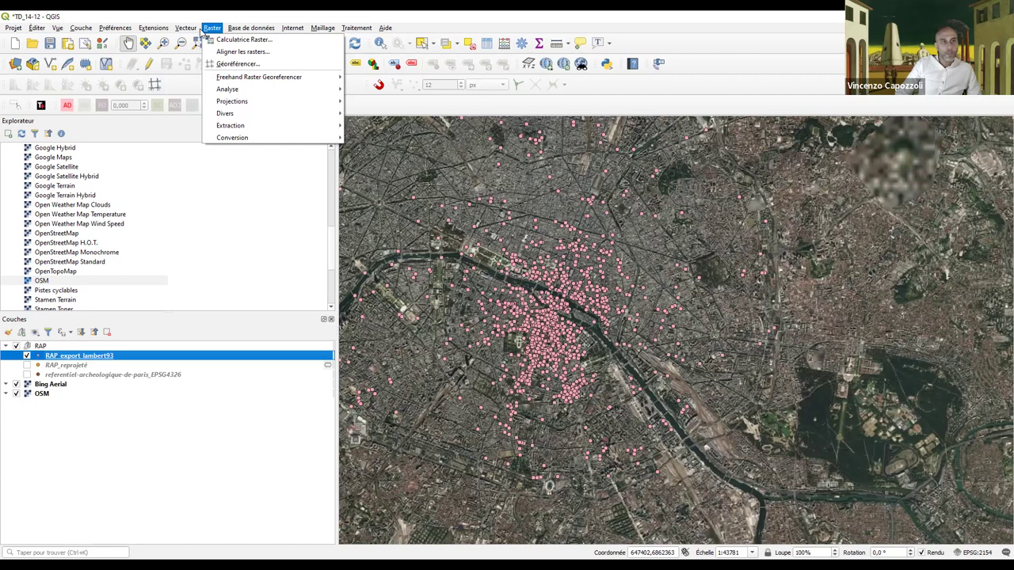
{"action": "mouse_move", "coordinate": [185, 27]}
{"action": "mouse_move", "coordinate": [237, 64]}
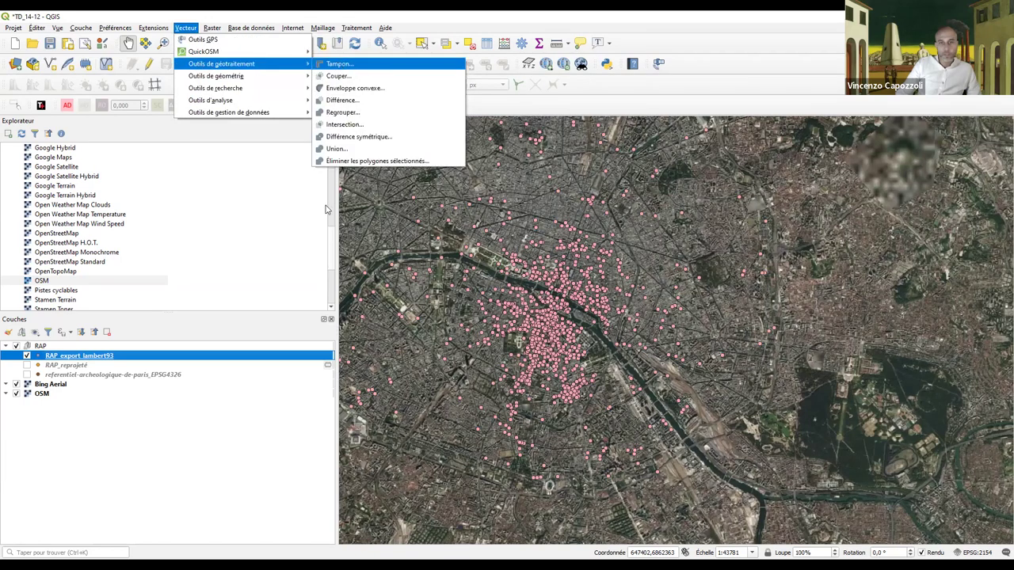
{"action": "left_click", "coordinate": [339, 64]}
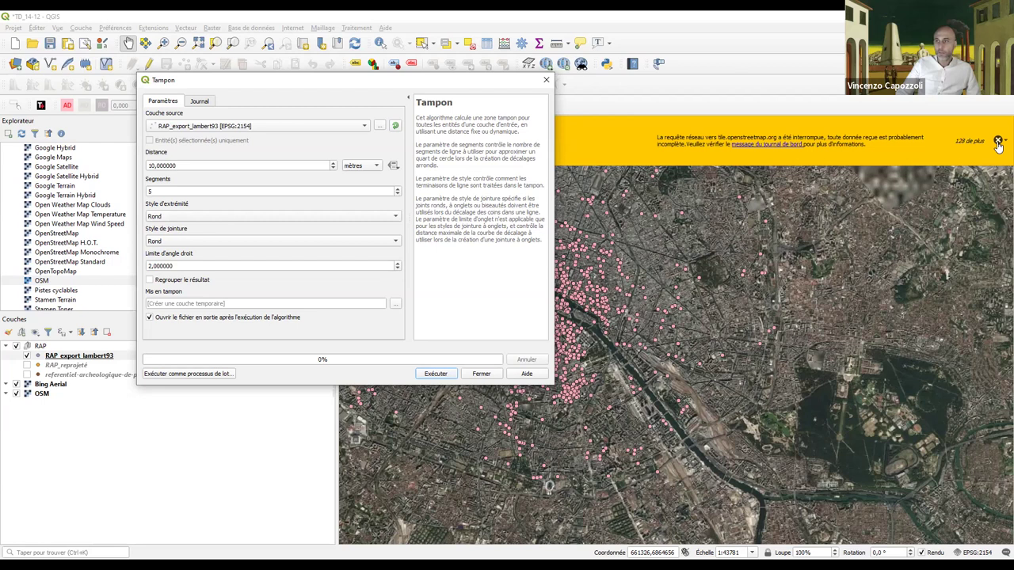
Step: Remove the OSM layer from the project and dismiss several of the network request warnings
{"action": "left_click", "coordinate": [998, 142]}
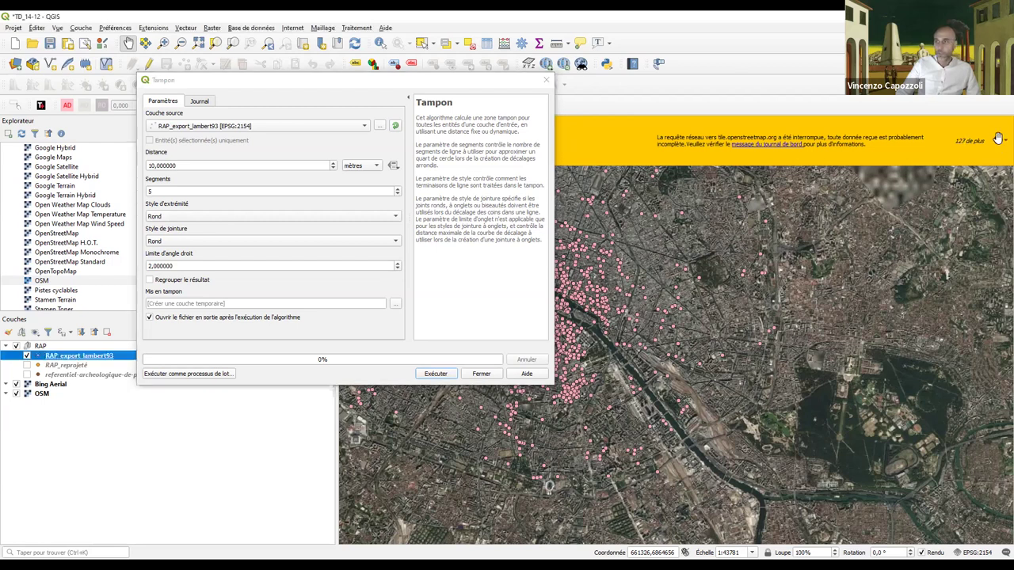
{"action": "left_click", "coordinate": [16, 394]}
{"action": "left_click", "coordinate": [34, 396]}
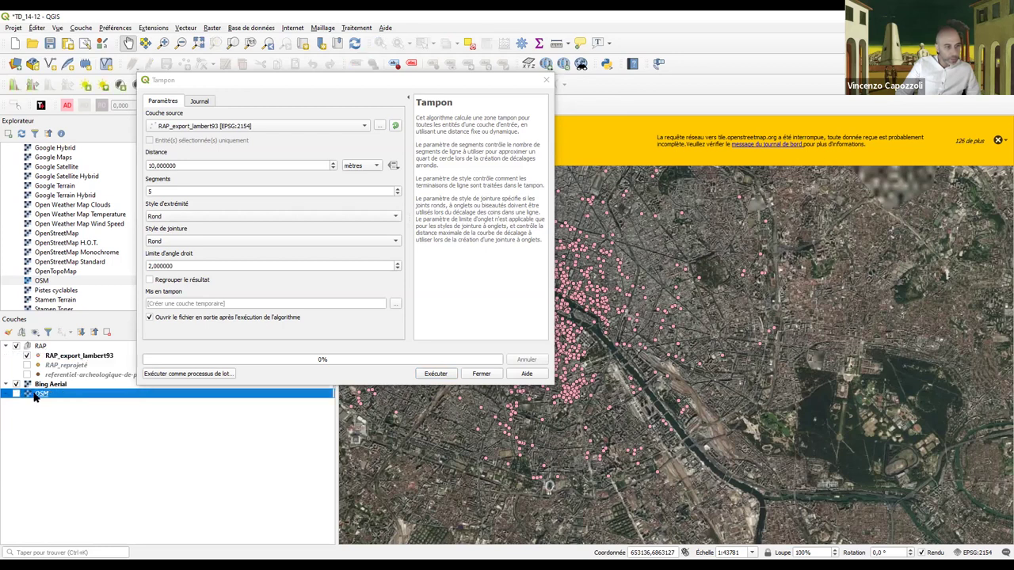
{"action": "right_click", "coordinate": [35, 396]}
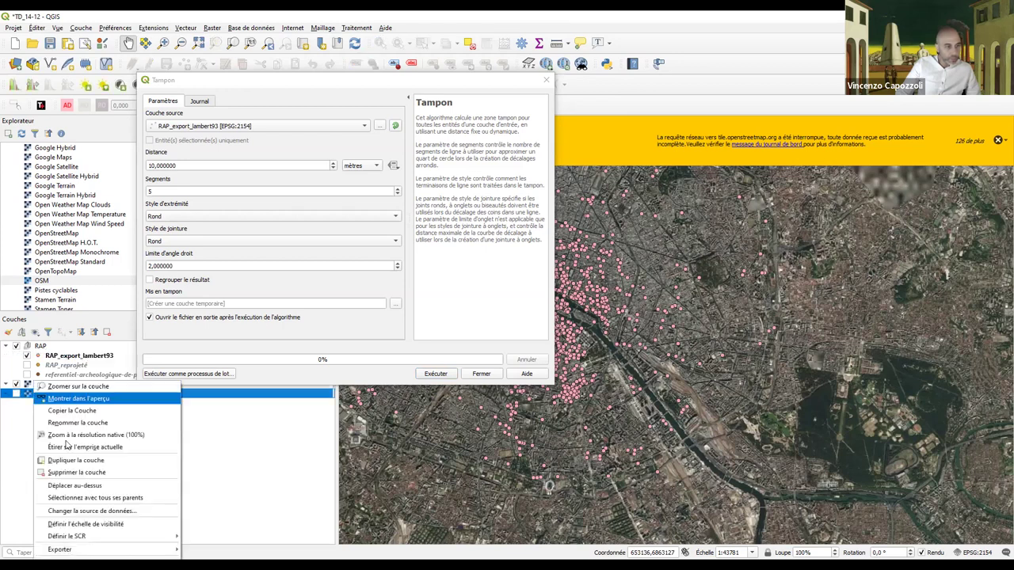
{"action": "right_click", "coordinate": [40, 396]}
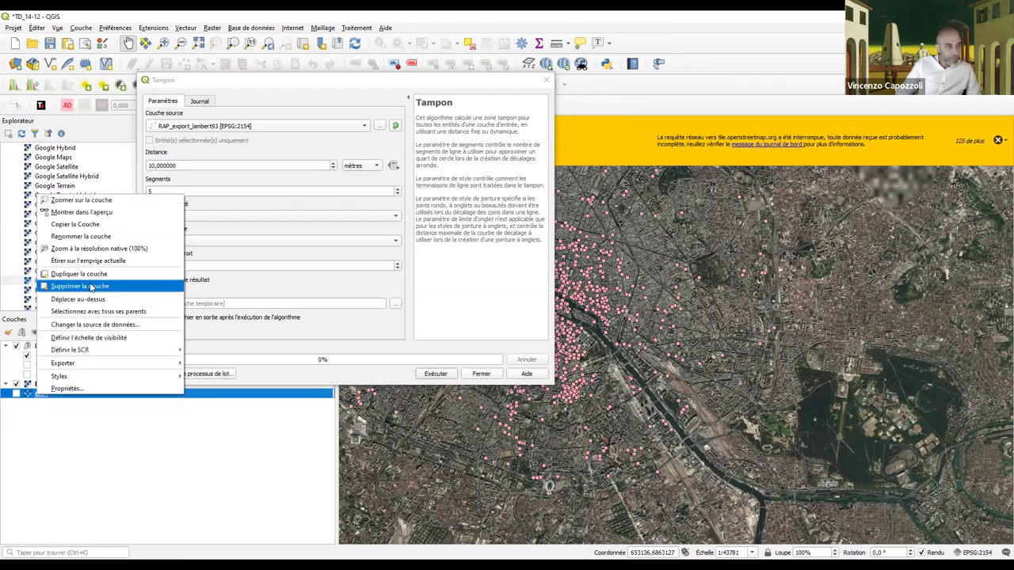
{"action": "left_click", "coordinate": [91, 287]}
{"action": "left_click", "coordinate": [495, 309]}
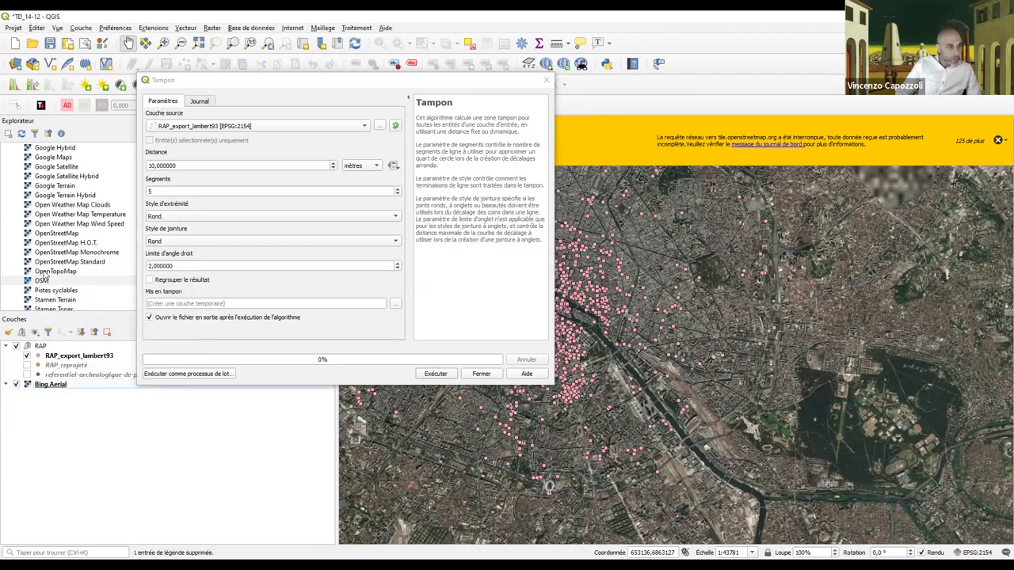
{"action": "left_click", "coordinate": [999, 142]}
{"action": "left_click", "coordinate": [999, 141]}
{"action": "left_click", "coordinate": [998, 141]}
{"action": "left_click", "coordinate": [998, 141]}
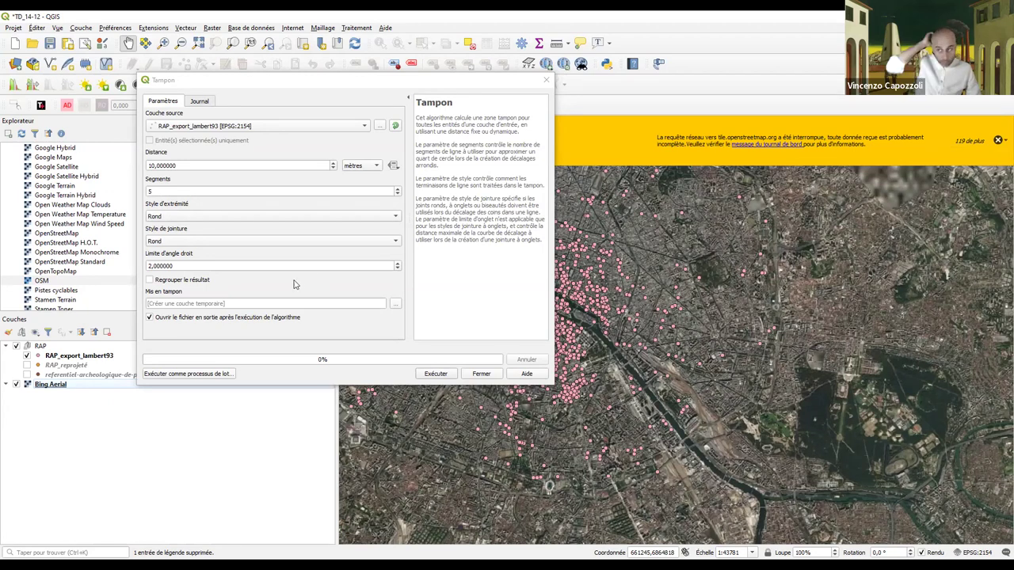
Step: Add the OSM basemap again below Bing Aerial, and hide Bing Aerial so the street map shows
{"action": "left_click_drag", "start_coordinate": [64, 287], "coordinate": [37, 385]}
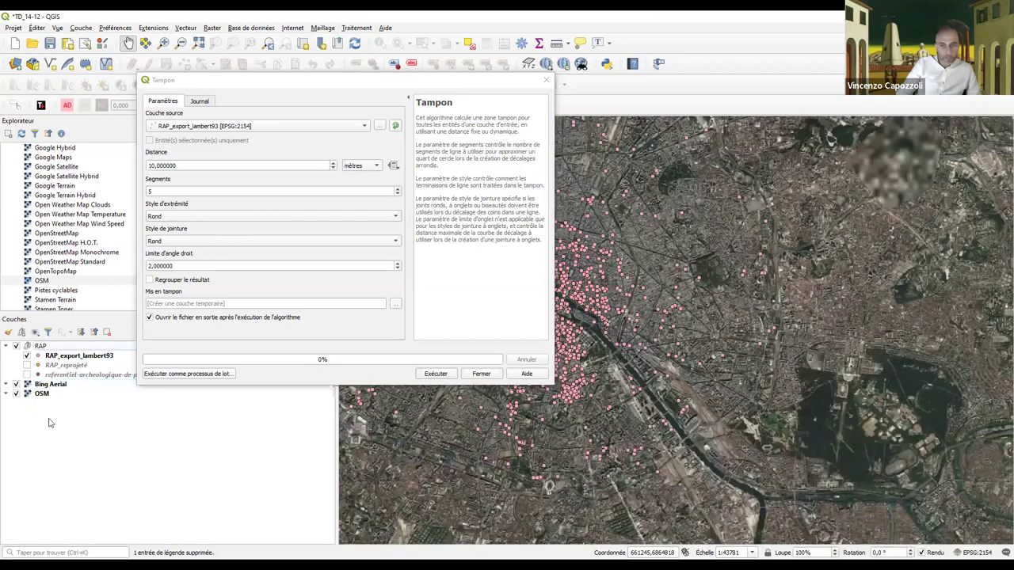
{"action": "left_click", "coordinate": [16, 384]}
{"action": "left_click_drag", "start_coordinate": [814, 374], "coordinate": [882, 363]}
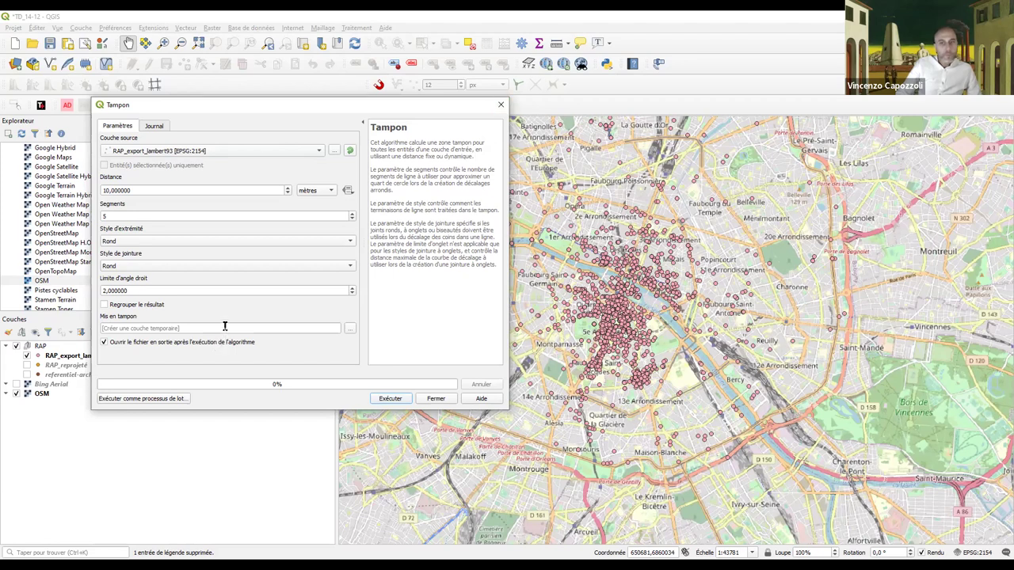
Step: Keep the buffer's end cap and join styles set to Rond, and set its segments to 10
{"action": "left_click", "coordinate": [163, 240]}
{"action": "left_click", "coordinate": [144, 238]}
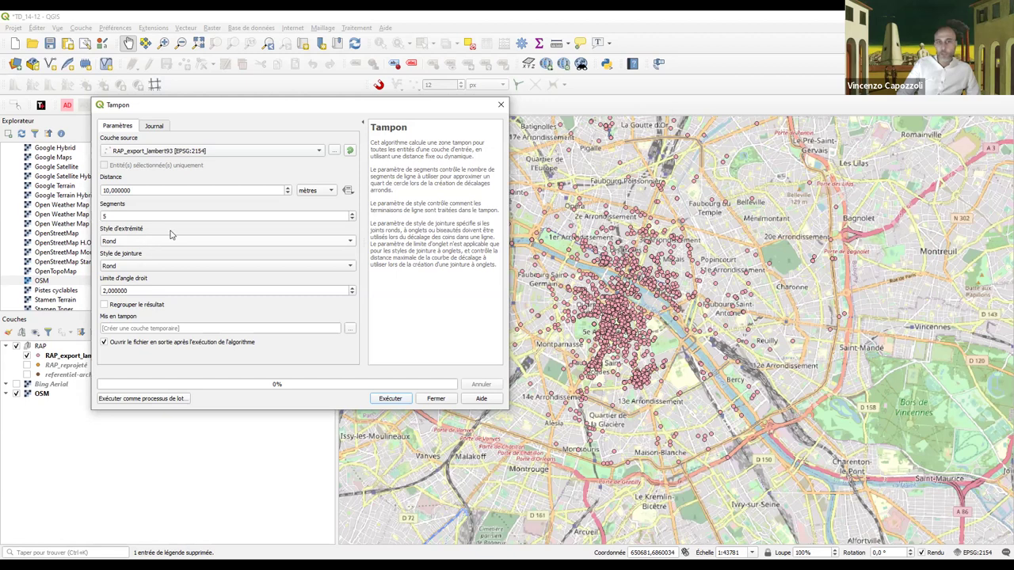
{"action": "left_click", "coordinate": [113, 268]}
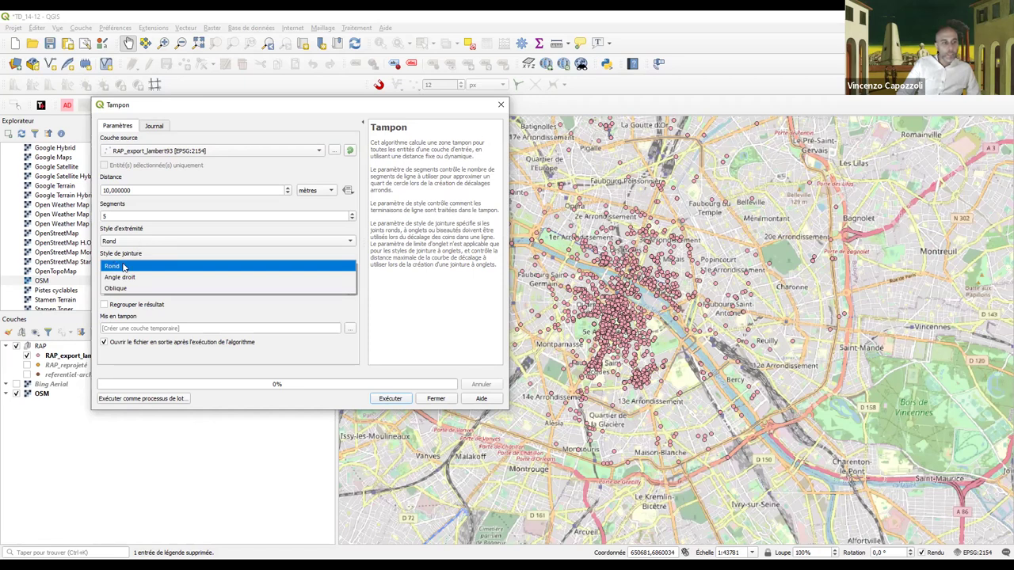
{"action": "left_click", "coordinate": [123, 268]}
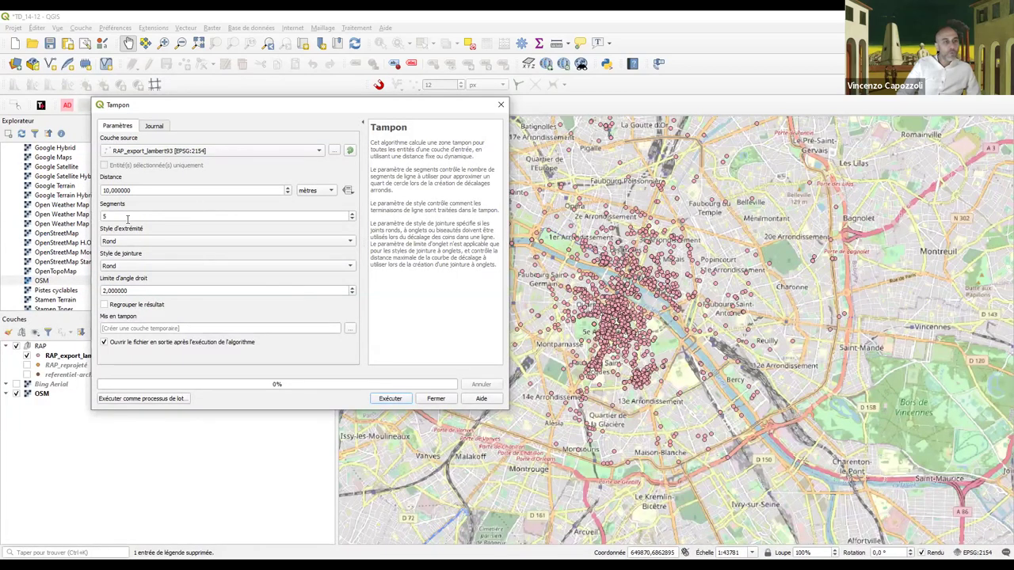
{"action": "double_click", "coordinate": [353, 217]}
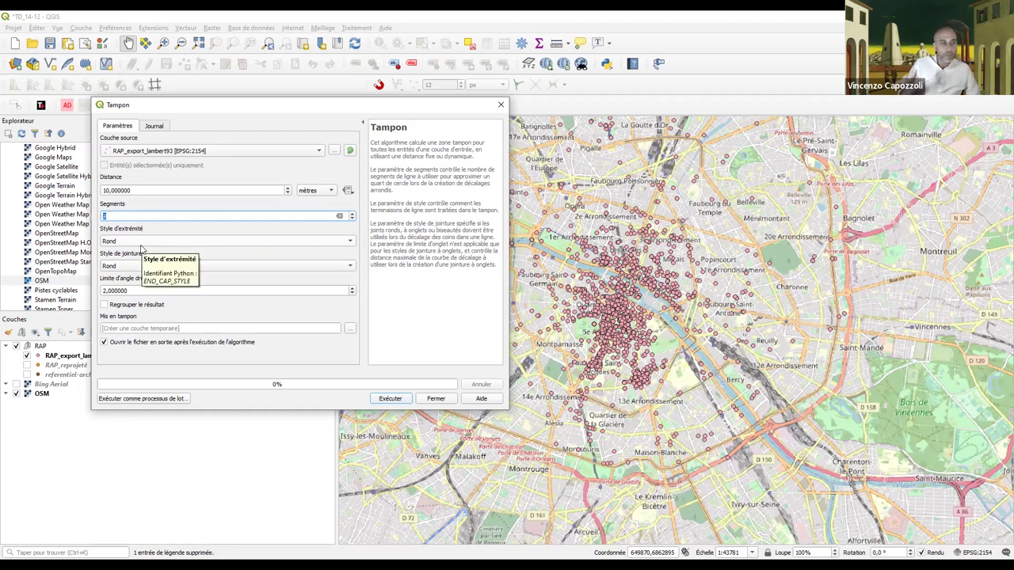
{"action": "left_click", "coordinate": [352, 215]}
{"action": "left_click", "coordinate": [352, 215]}
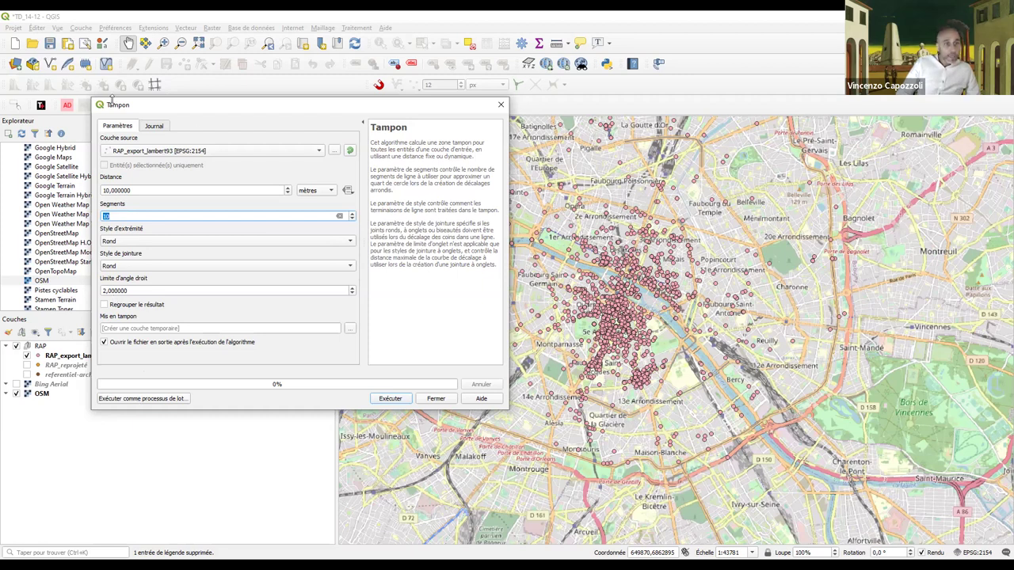
Step: Run the buffer at 10 metres into a temporary layer, close the tool, and inspect the circles around central Paris
{"action": "left_click", "coordinate": [140, 190]}
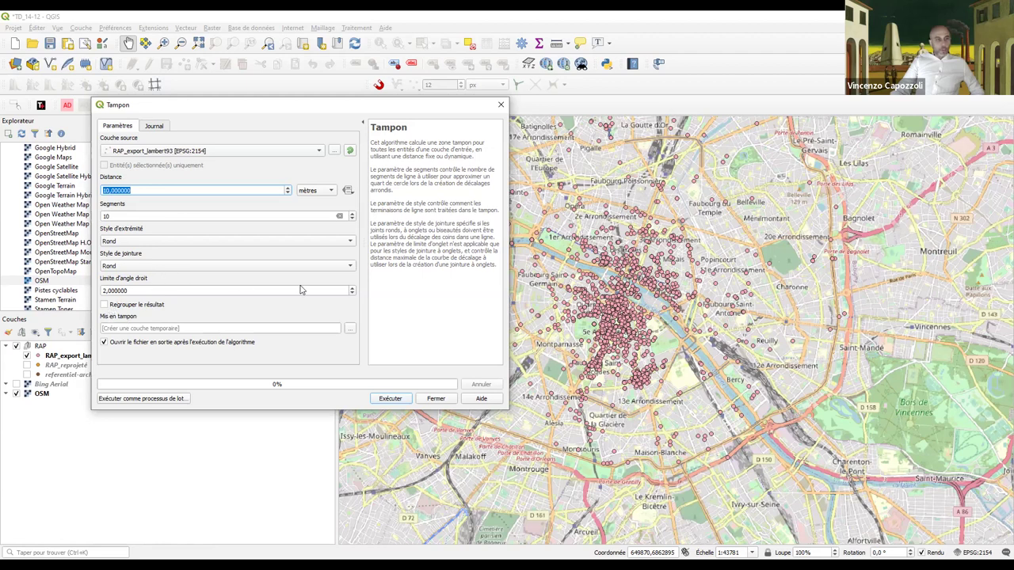
{"action": "left_click", "coordinate": [390, 398]}
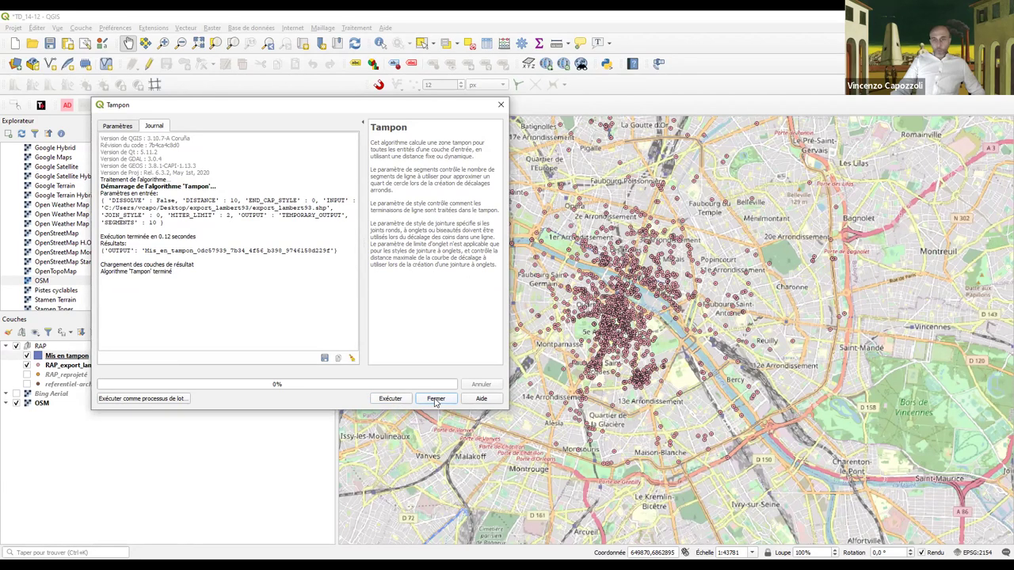
{"action": "left_click", "coordinate": [435, 400]}
{"action": "scroll", "coordinate": [634, 265], "scroll_direction": "up", "scroll_amount": 2}
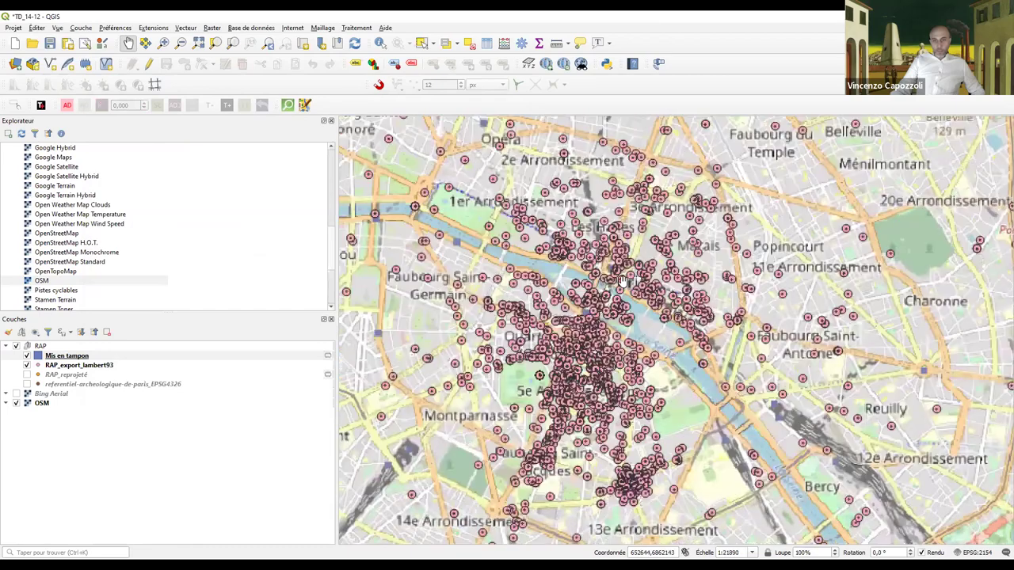
{"action": "scroll", "coordinate": [586, 317], "scroll_direction": "up", "scroll_amount": 2}
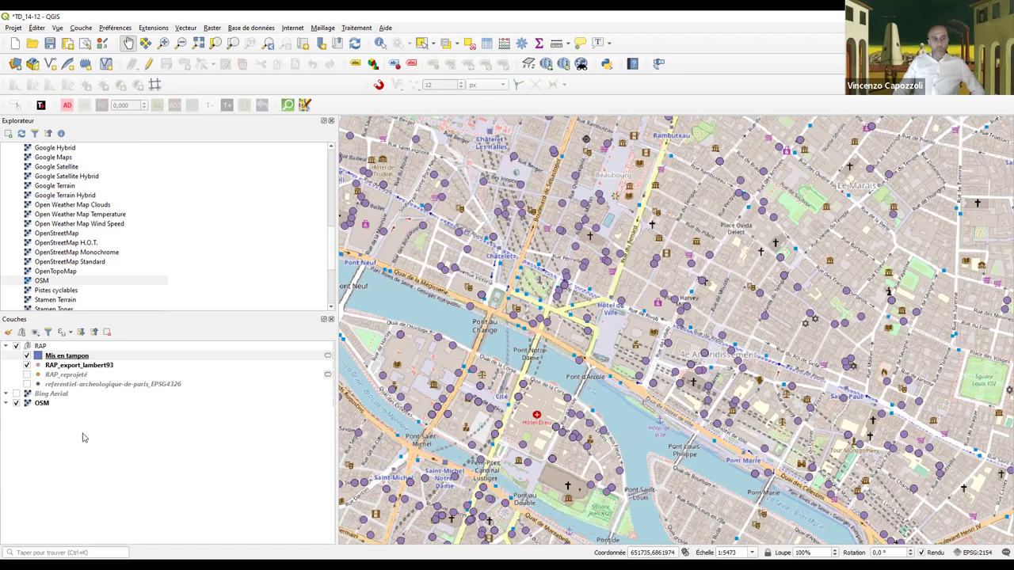
Step: Move the Mis en tampon layer below RAP_export_lambert93 and inspect the points drawn over their buffer circles
{"action": "left_click", "coordinate": [73, 358]}
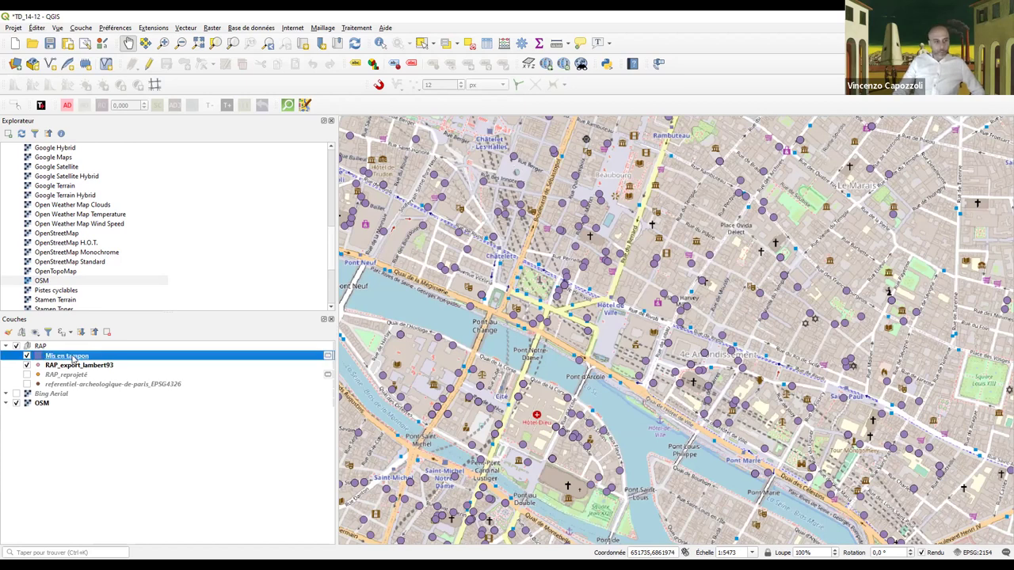
{"action": "left_click_drag", "start_coordinate": [73, 373], "coordinate": [73, 373]}
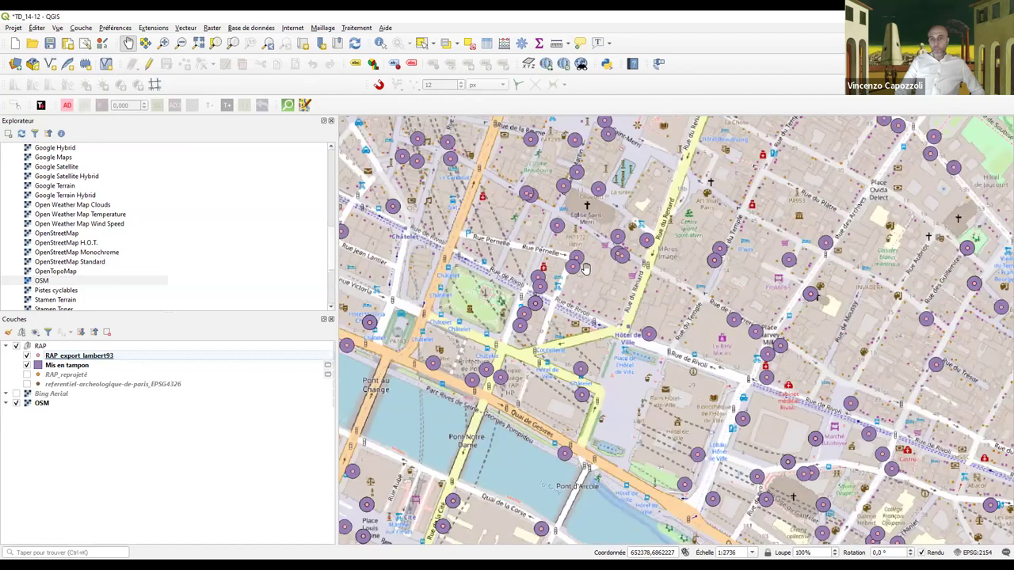
{"action": "scroll", "coordinate": [547, 238], "scroll_direction": "up", "scroll_amount": 5}
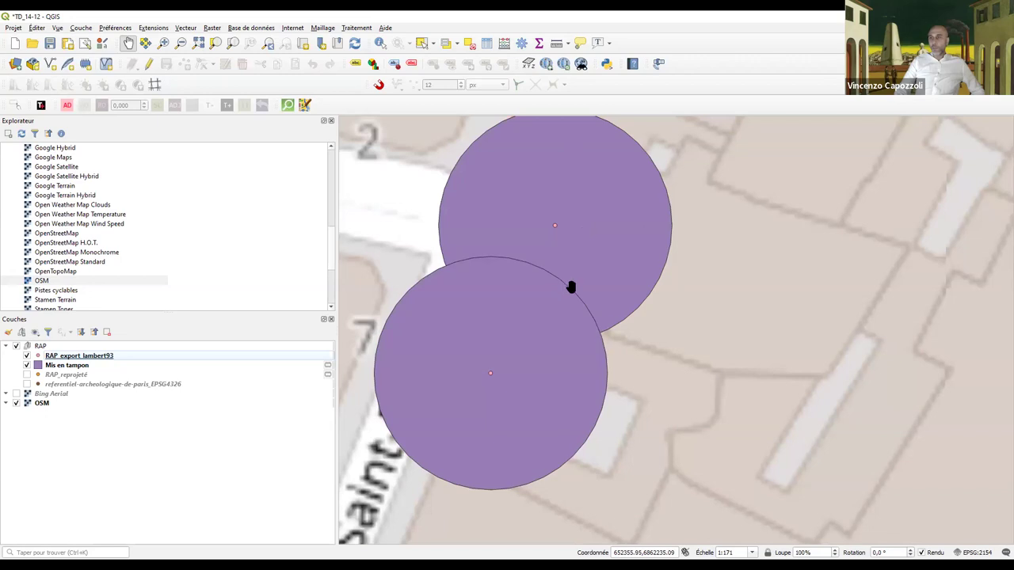
{"action": "scroll", "coordinate": [570, 283], "scroll_direction": "down", "scroll_amount": 3}
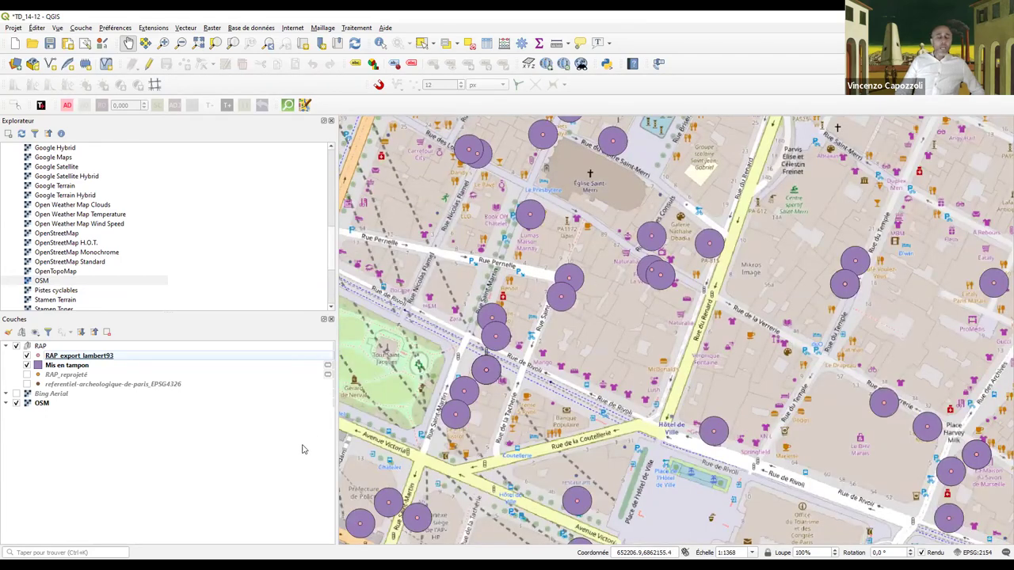
Step: Style the Mis en tampon layer with the gradient red fill symbol
{"action": "left_click", "coordinate": [77, 367]}
{"action": "double_click", "coordinate": [77, 369]}
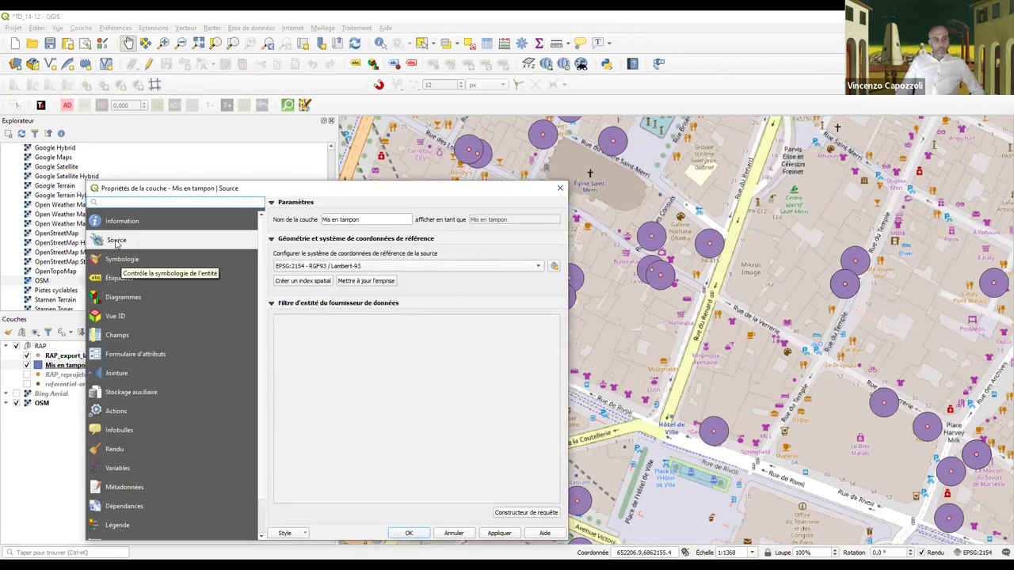
{"action": "left_click", "coordinate": [123, 259]}
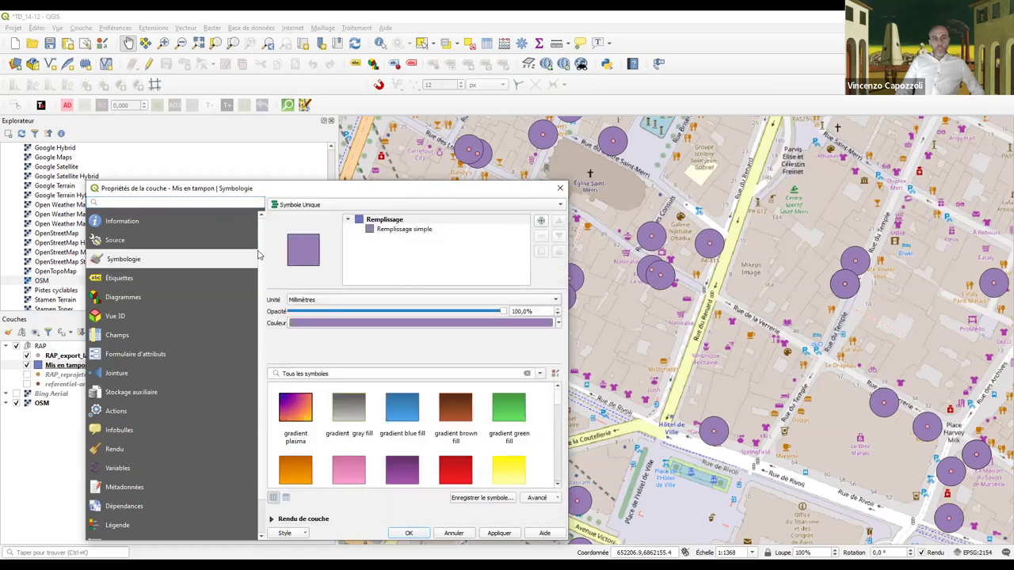
{"action": "left_click", "coordinate": [467, 474]}
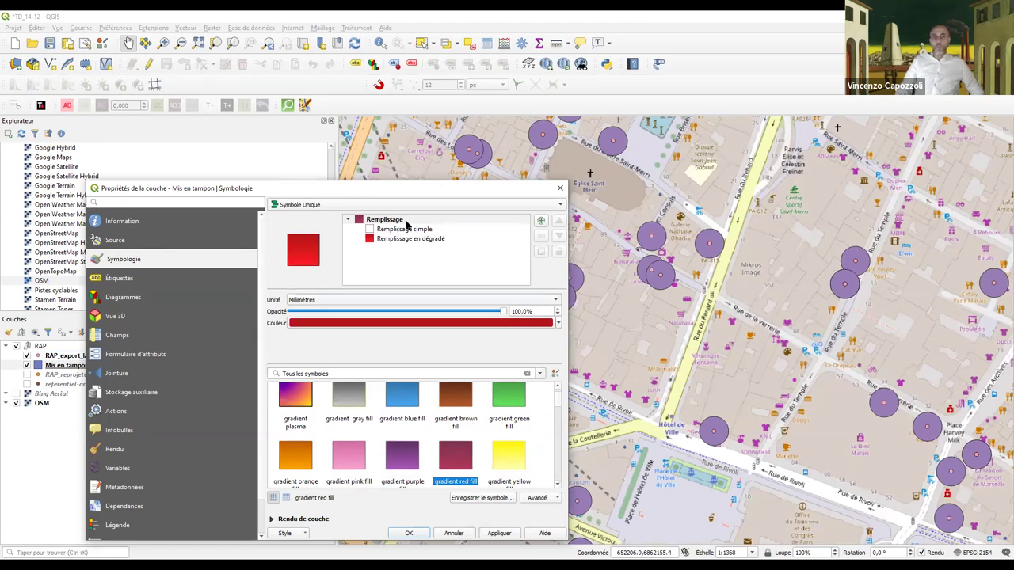
{"action": "left_click_drag", "start_coordinate": [422, 189], "coordinate": [361, 103]}
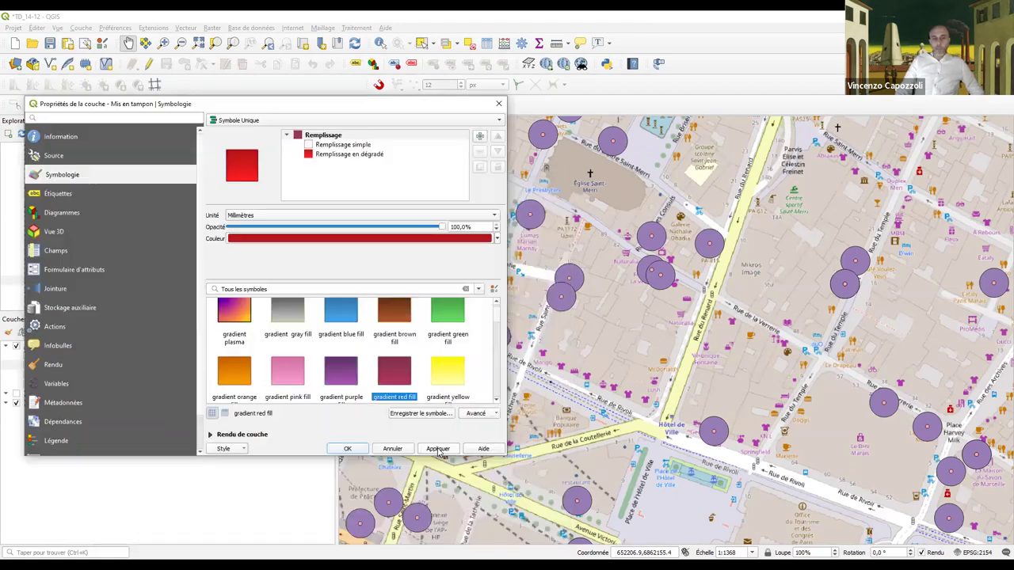
{"action": "left_click", "coordinate": [438, 449]}
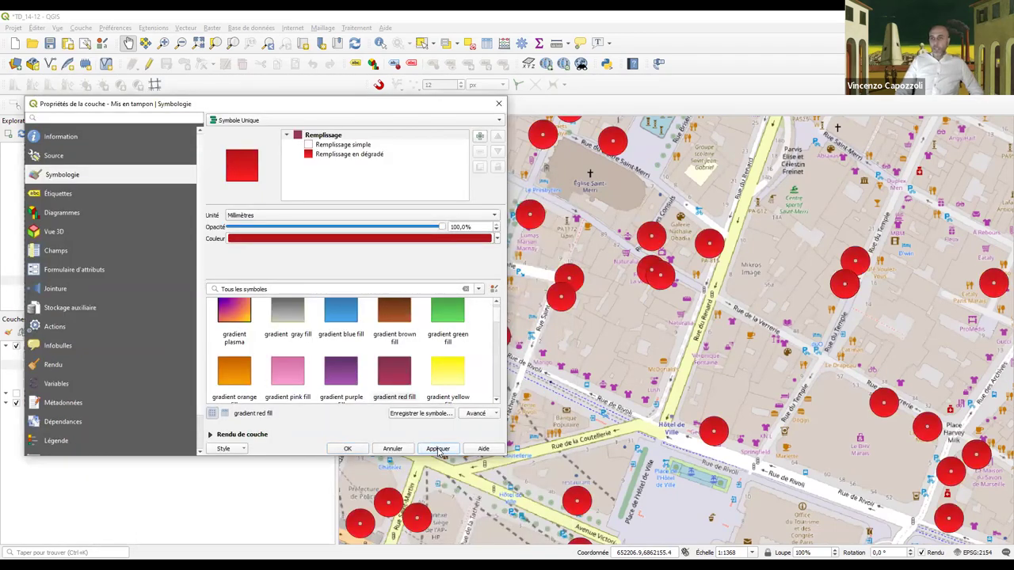
{"action": "left_click", "coordinate": [348, 449]}
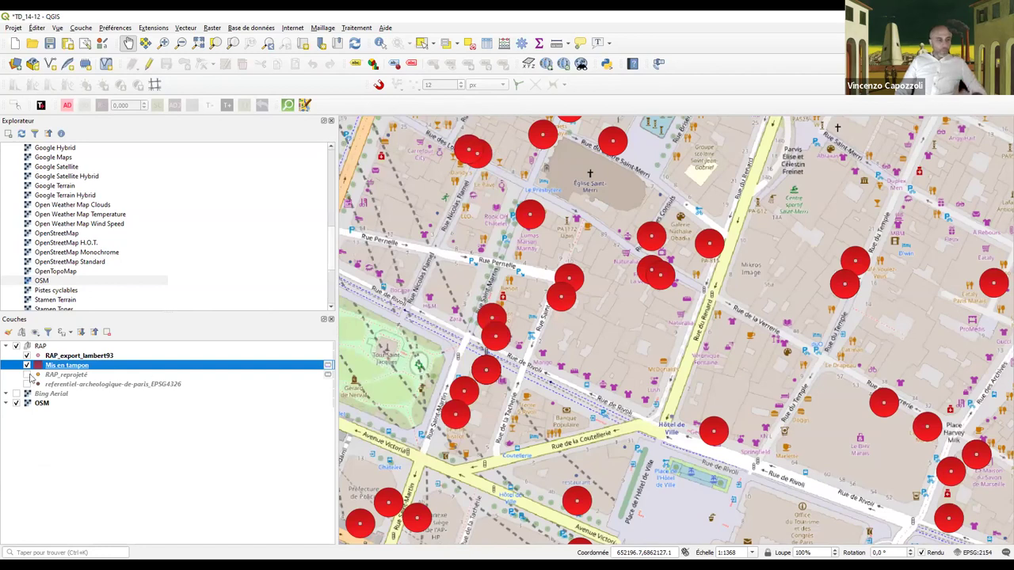
Step: Label the RAP_export_lambert93 points with simple labels (Étiquettes simples) using the id field
{"action": "double_click", "coordinate": [89, 356]}
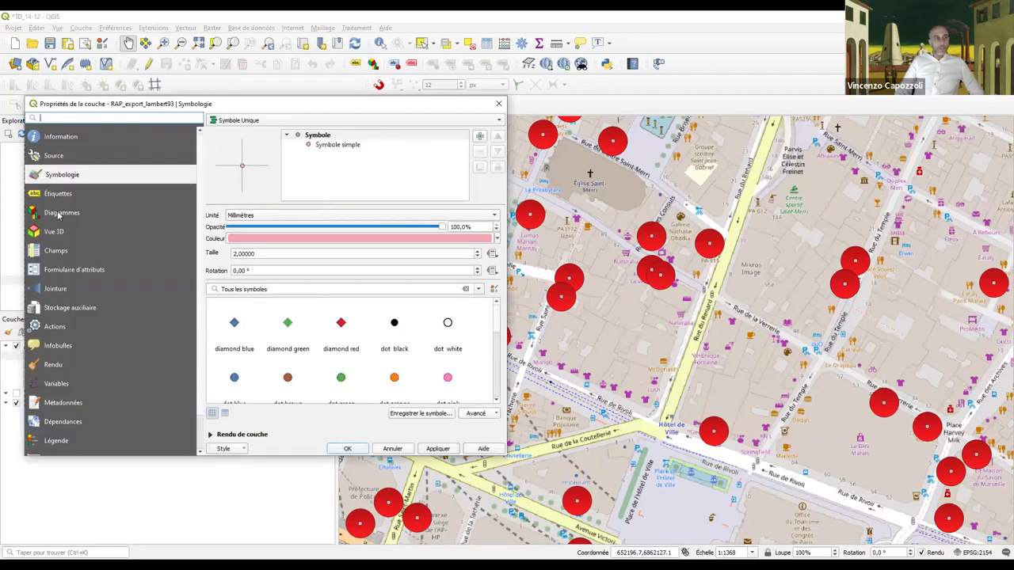
{"action": "left_click", "coordinate": [59, 194]}
{"action": "left_click", "coordinate": [274, 119]}
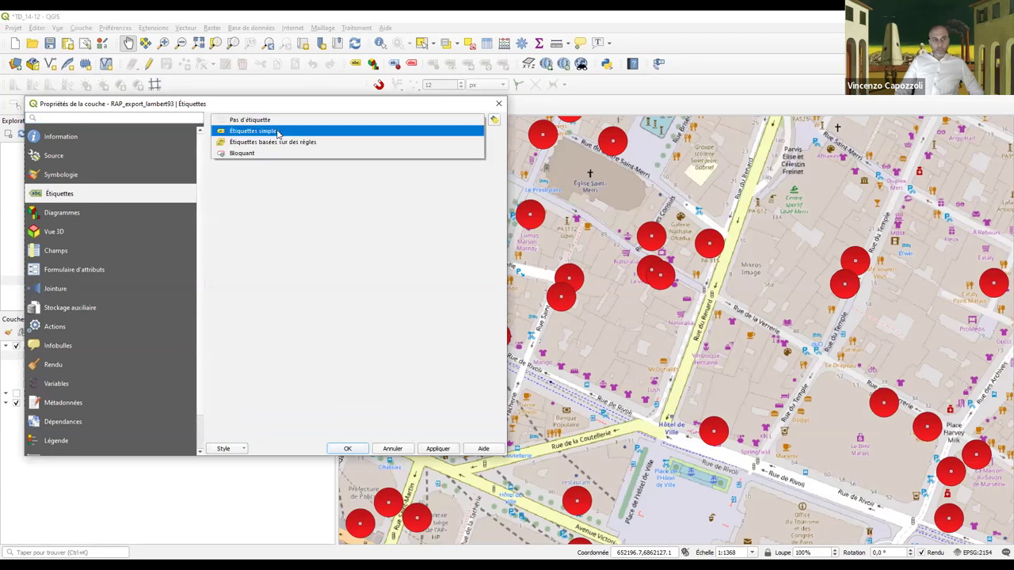
{"action": "left_click", "coordinate": [254, 131]}
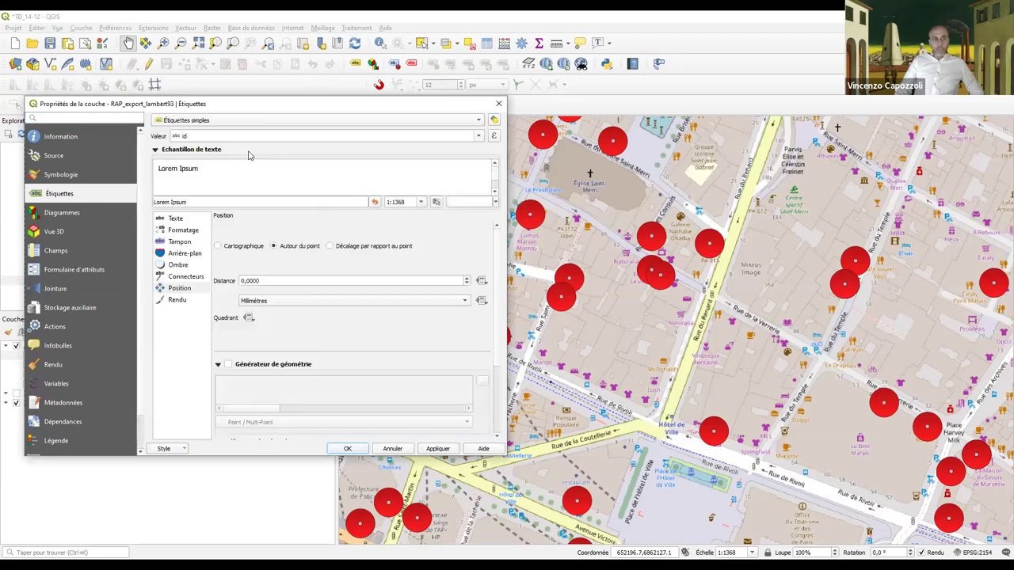
{"action": "left_click", "coordinate": [480, 138]}
{"action": "scroll", "coordinate": [473, 197], "scroll_direction": "down", "scroll_amount": 3}
{"action": "scroll", "coordinate": [460, 211], "scroll_direction": "up", "scroll_amount": 2}
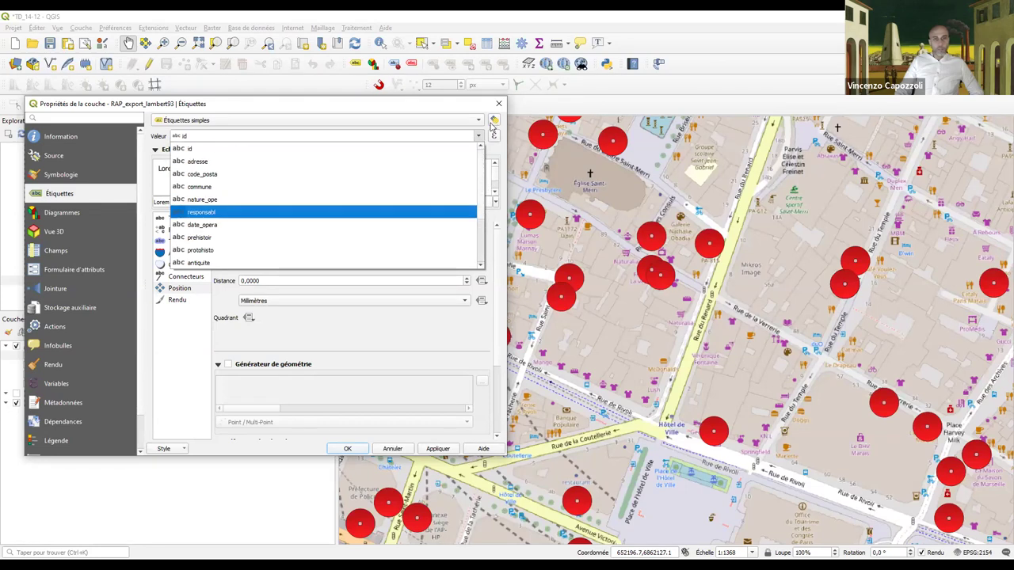
{"action": "left_click", "coordinate": [394, 150]}
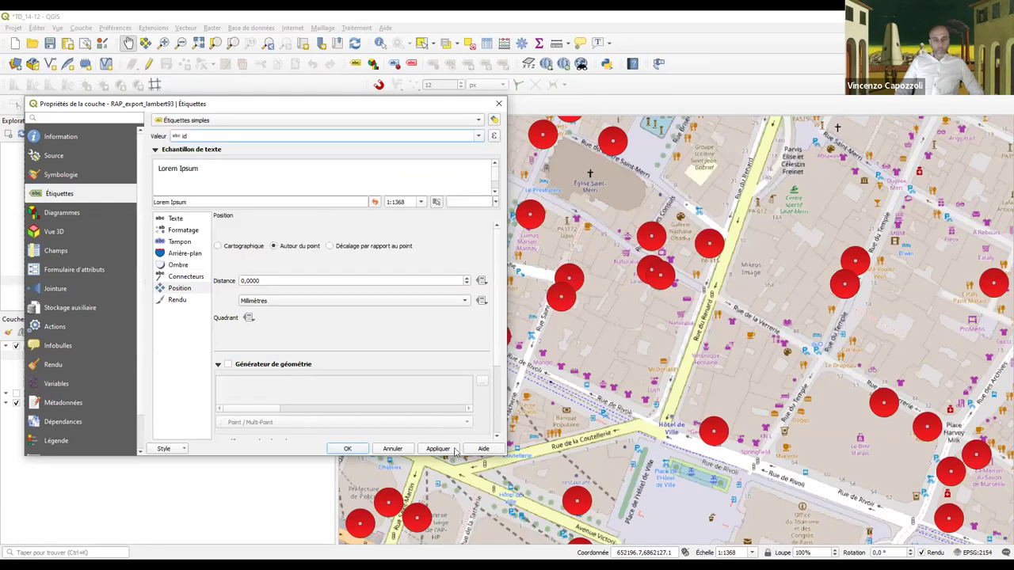
{"action": "left_click", "coordinate": [360, 449]}
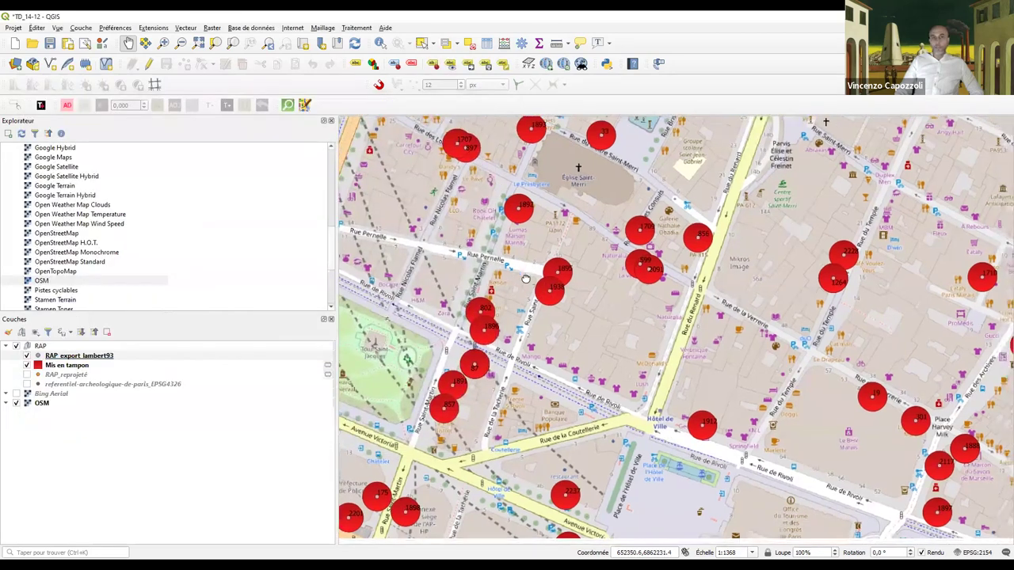
Step: Rename the Mis en tampon layer as risque_eleve_10m
{"action": "left_click", "coordinate": [80, 366]}
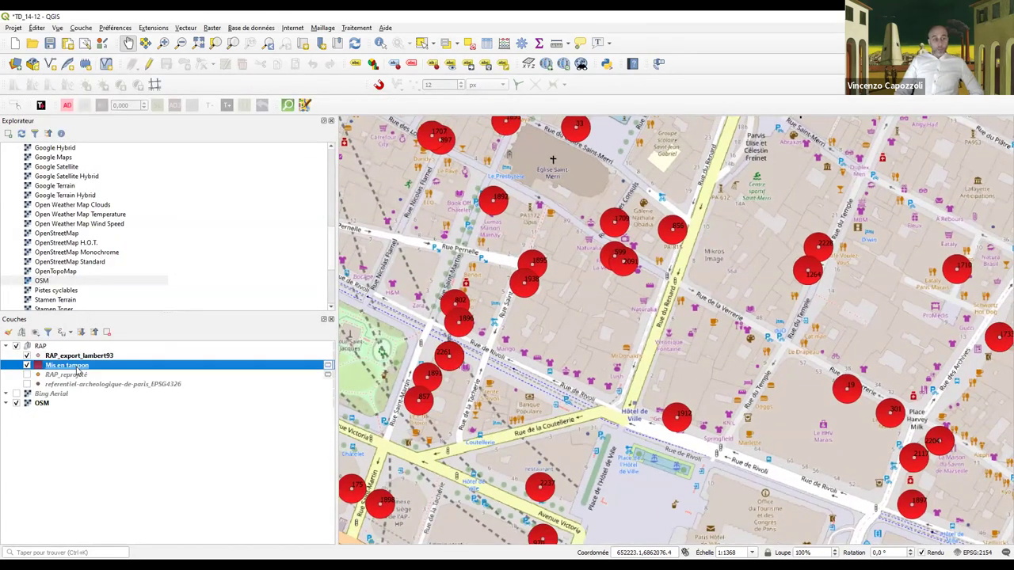
{"action": "right_click", "coordinate": [64, 367]}
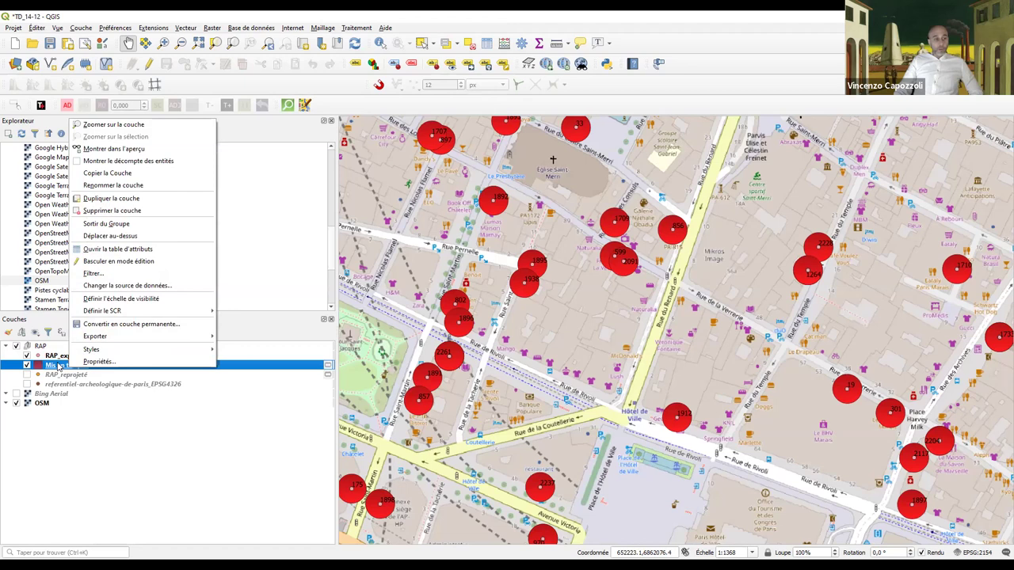
{"action": "left_click", "coordinate": [113, 186]}
{"action": "type", "text": "n"}
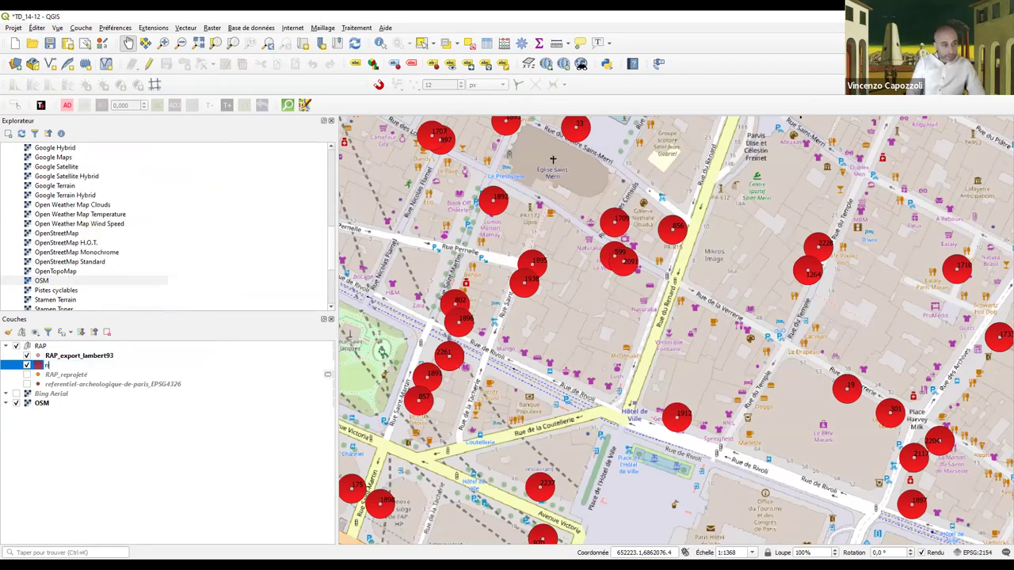
{"action": "type", "text": "isque_eleve_10m"}
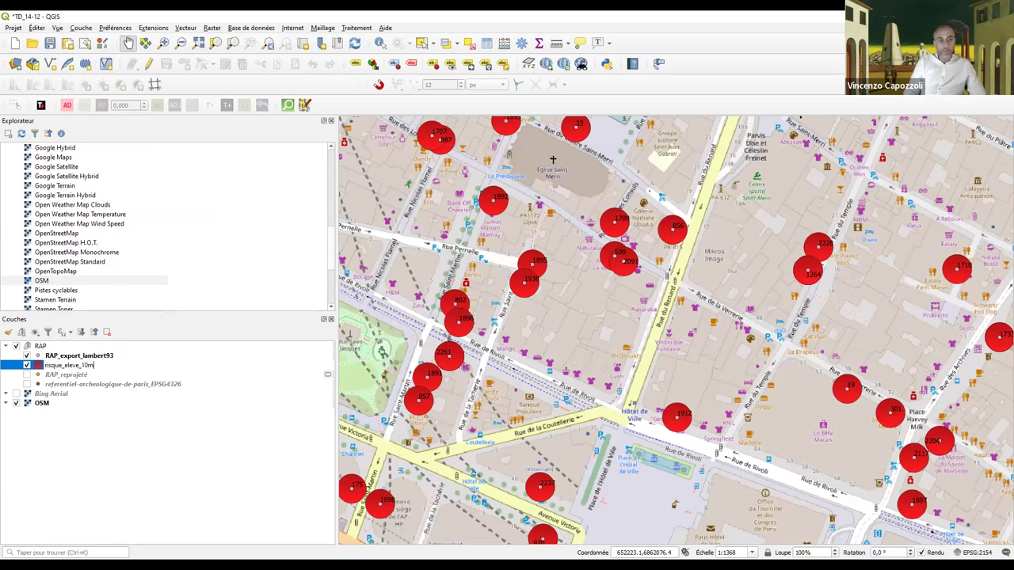
{"action": "key", "text": "Return"}
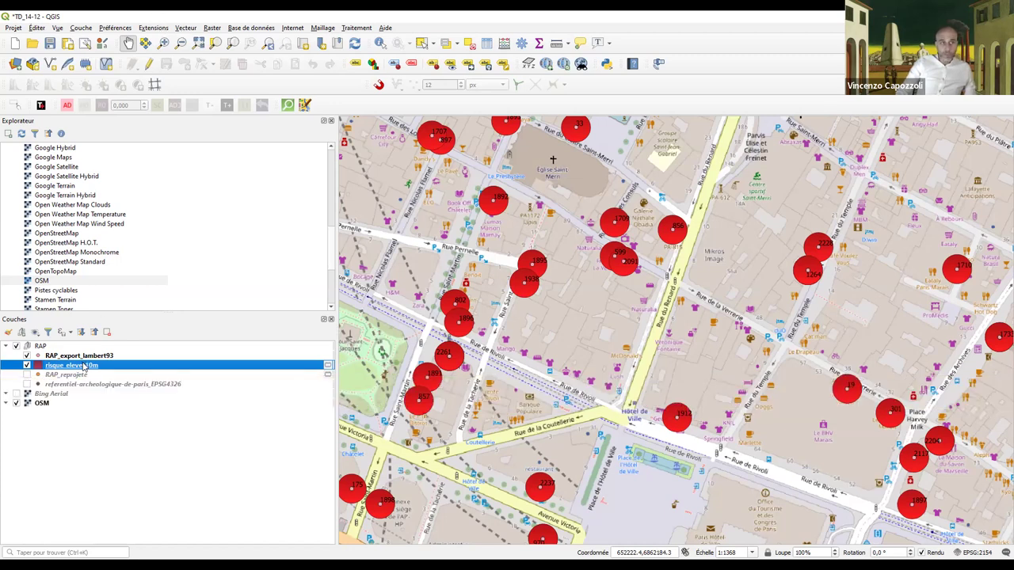
Step: Set up a new buffer (Tampon) with RAP_export_lambert93 as the source layer and a distance of 15 metres
{"action": "left_click", "coordinate": [187, 28]}
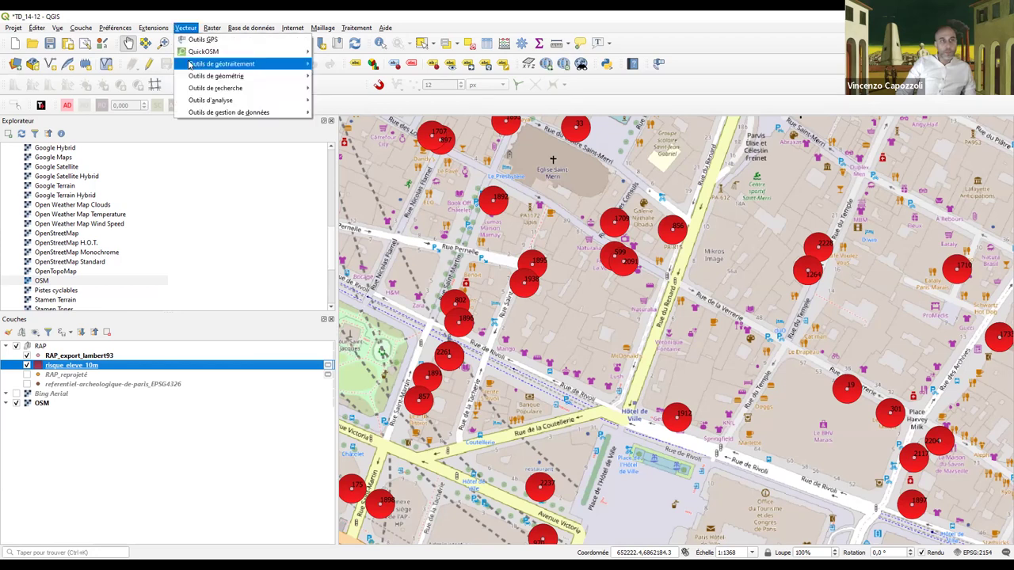
{"action": "mouse_move", "coordinate": [190, 64]}
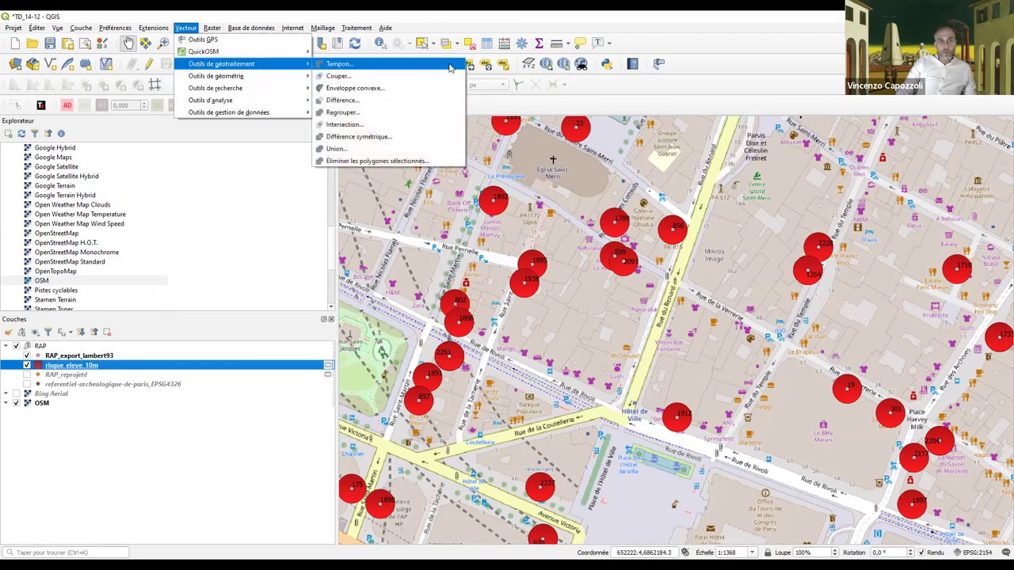
{"action": "key", "text": "Return"}
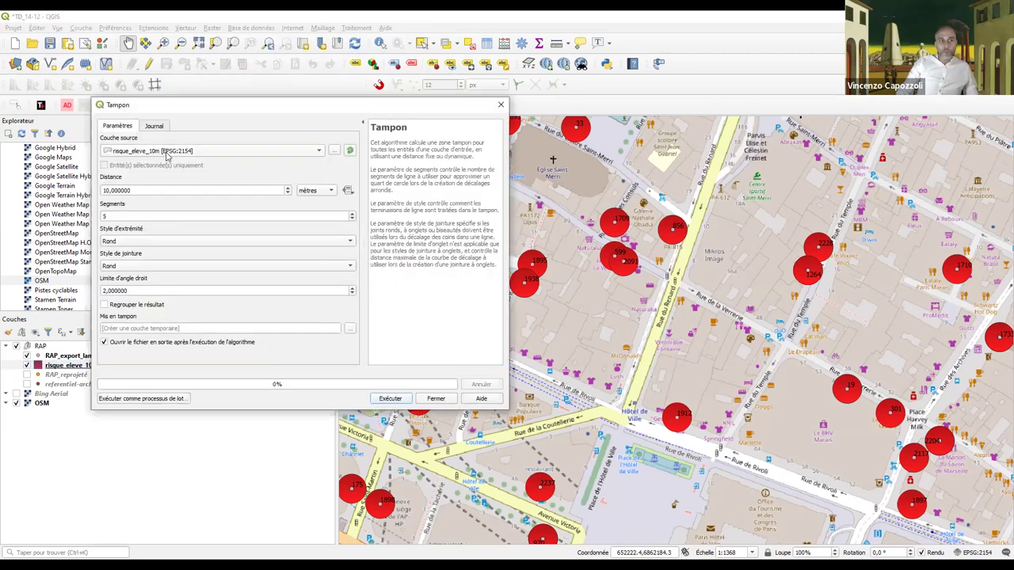
{"action": "left_click", "coordinate": [107, 191]}
{"action": "type", "text": "0"}
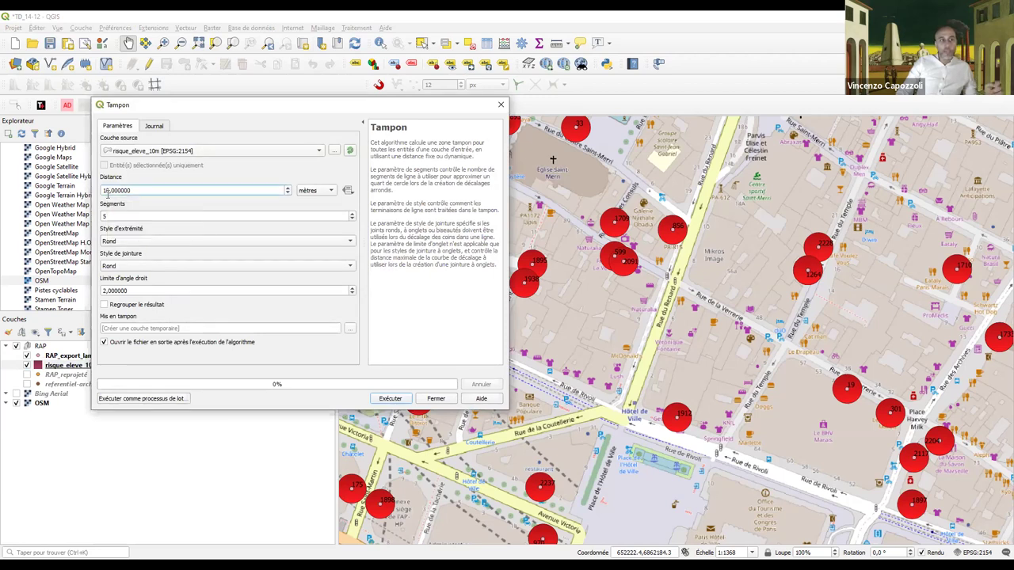
{"action": "key", "text": "BackSpace"}
{"action": "key", "text": "BackSpace"}
{"action": "type", "text": "5"}
{"action": "key", "text": "BackSpace"}
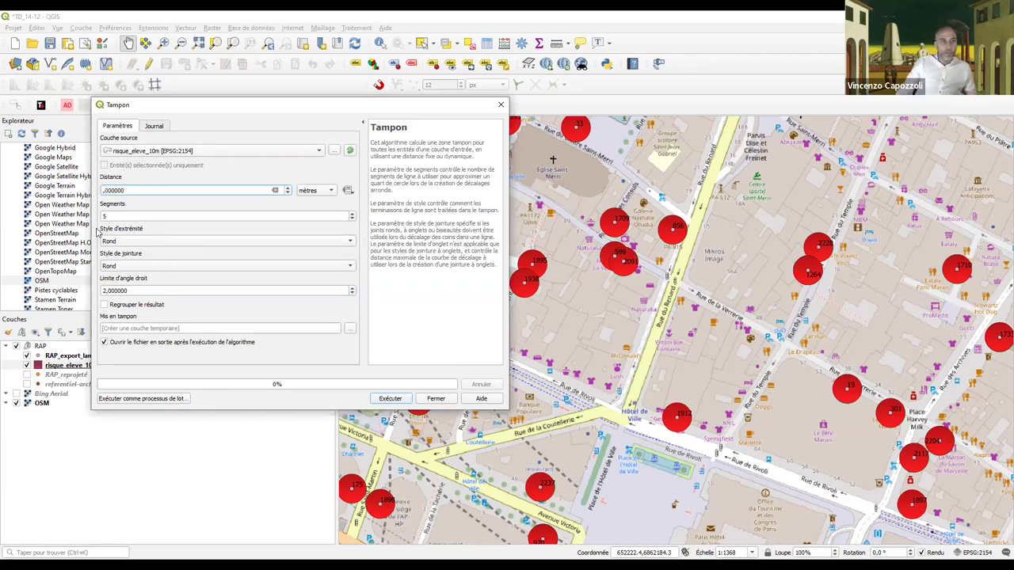
{"action": "left_click", "coordinate": [246, 151]}
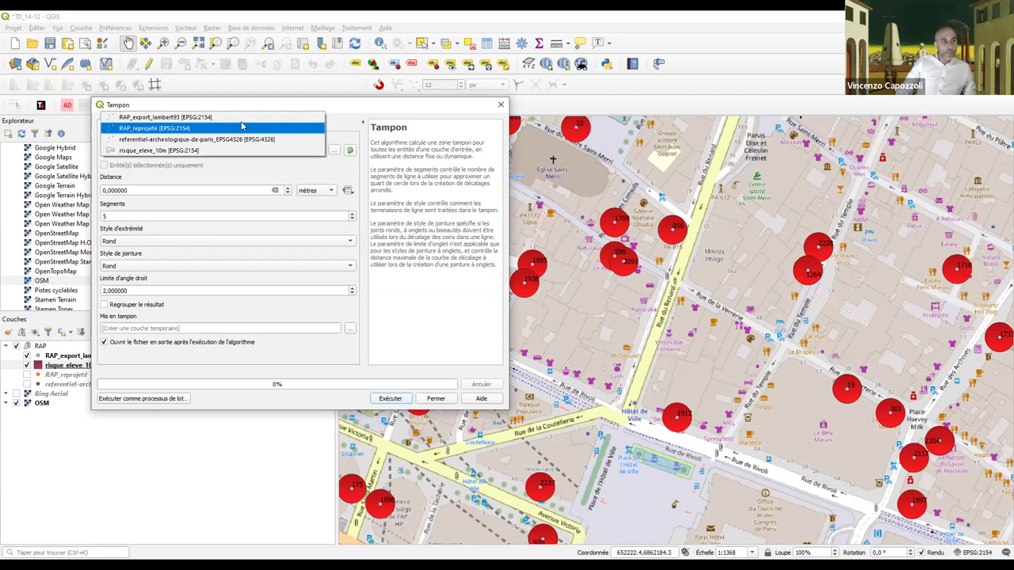
{"action": "left_click", "coordinate": [133, 191]}
{"action": "left_click", "coordinate": [103, 191]}
{"action": "type", "text": "5"}
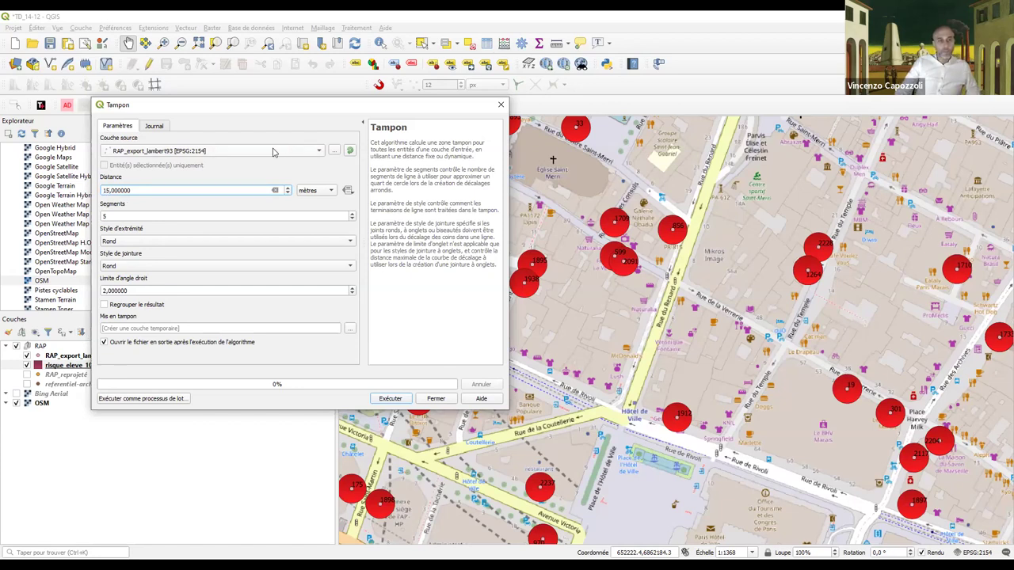
Step: Set the buffer's segments to 10, run it into a temporary layer, and close the tool
{"action": "double_click", "coordinate": [298, 218]}
{"action": "type", "text": "10"}
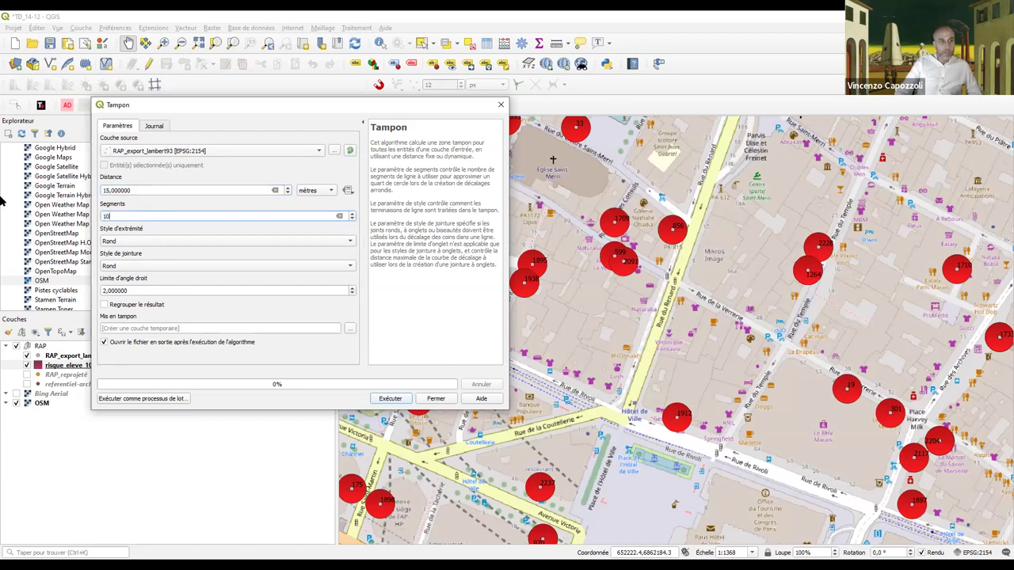
{"action": "left_click", "coordinate": [390, 400]}
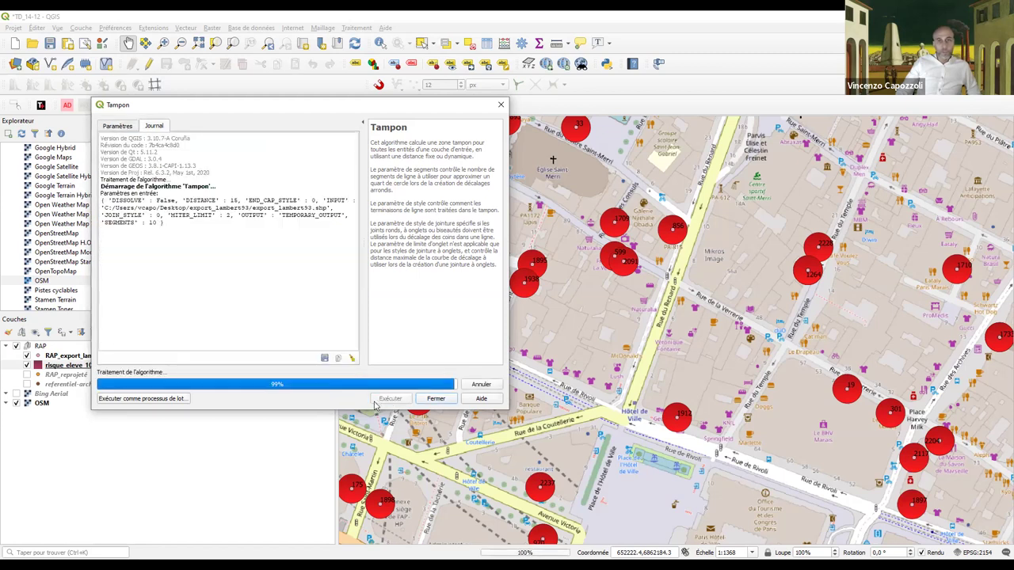
{"action": "left_click", "coordinate": [501, 107]}
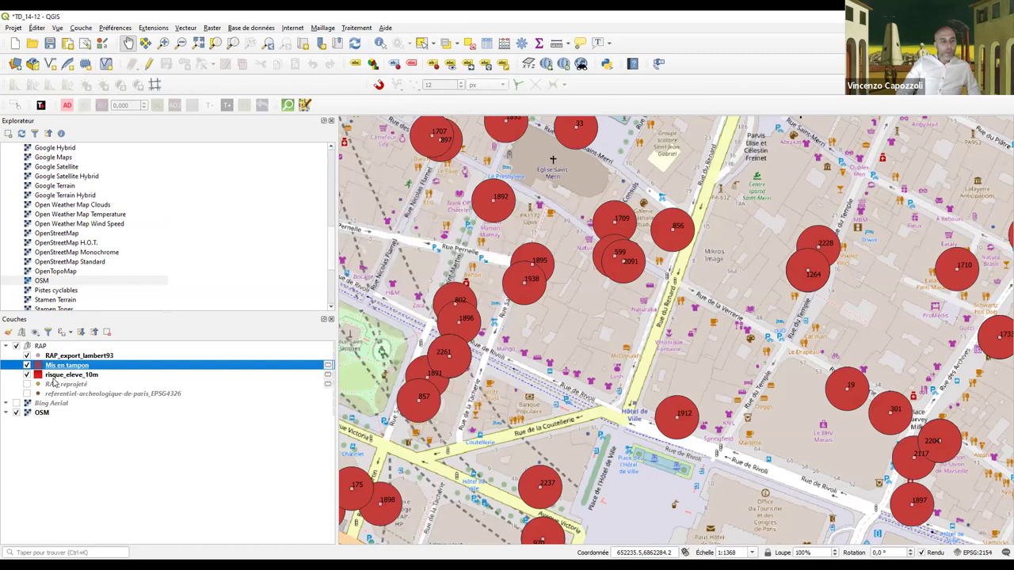
Step: Move the Mis en tampon layer below risque_eleve_10m and style it with the gradient yellow fill
{"action": "left_click_drag", "start_coordinate": [68, 368], "coordinate": [62, 394]}
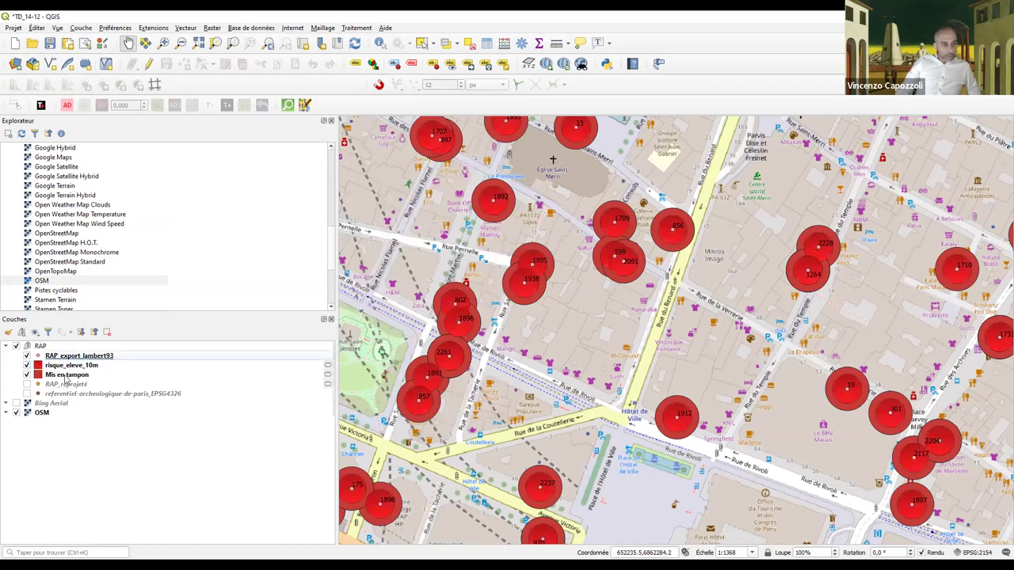
{"action": "left_click", "coordinate": [64, 376]}
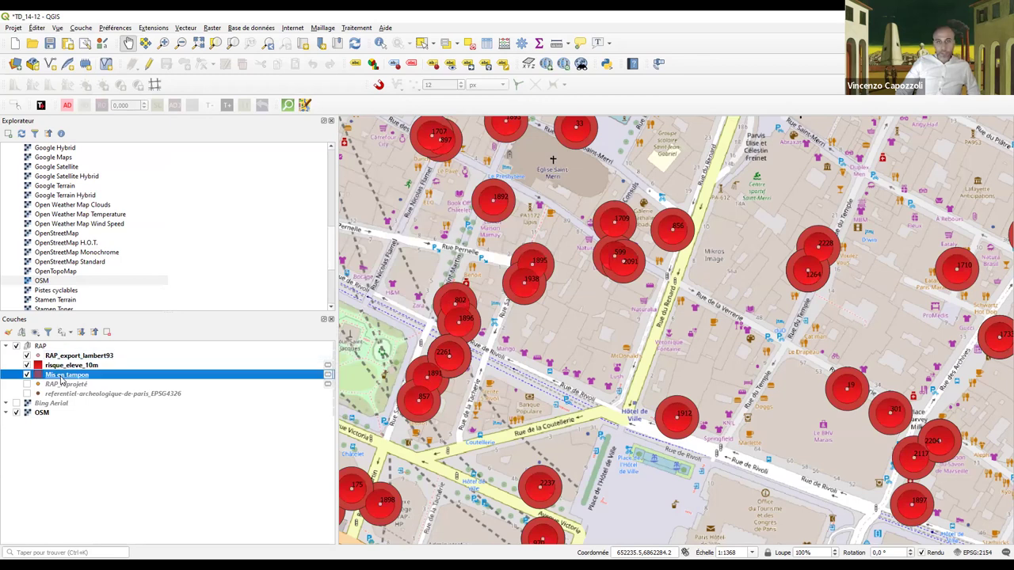
{"action": "double_click", "coordinate": [62, 377]}
{"action": "left_click", "coordinate": [92, 174]}
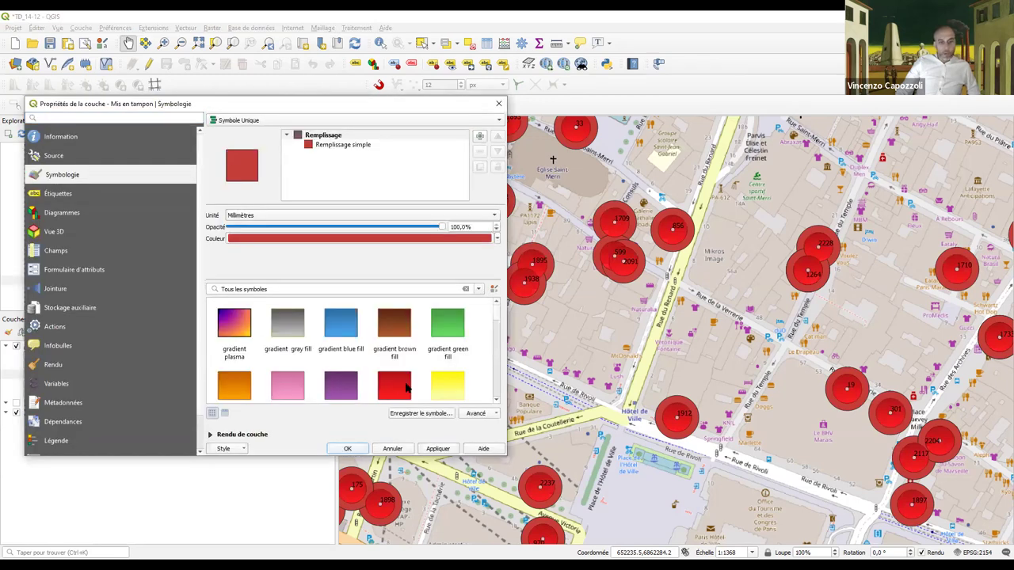
{"action": "left_click", "coordinate": [446, 388]}
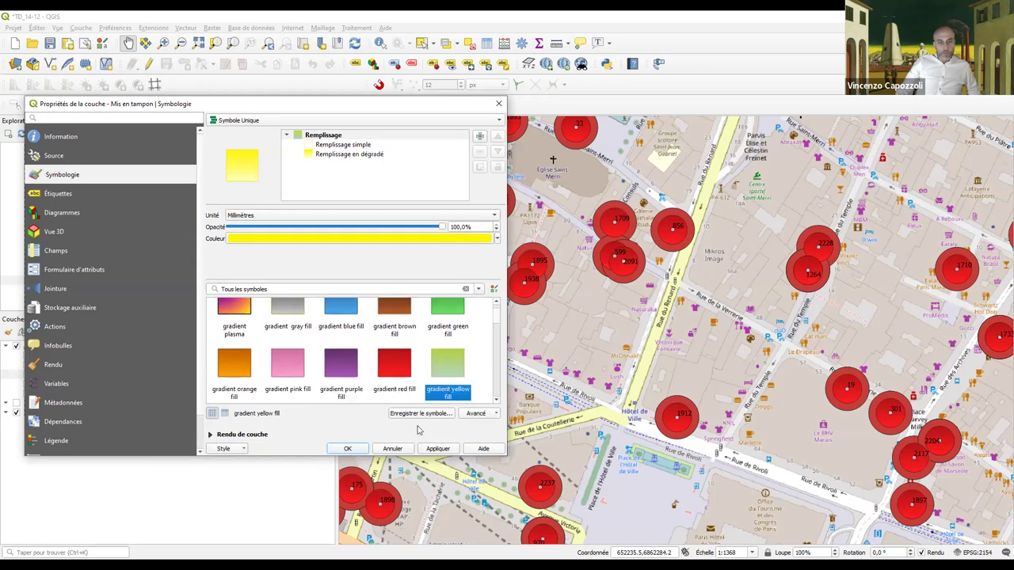
{"action": "left_click", "coordinate": [435, 451]}
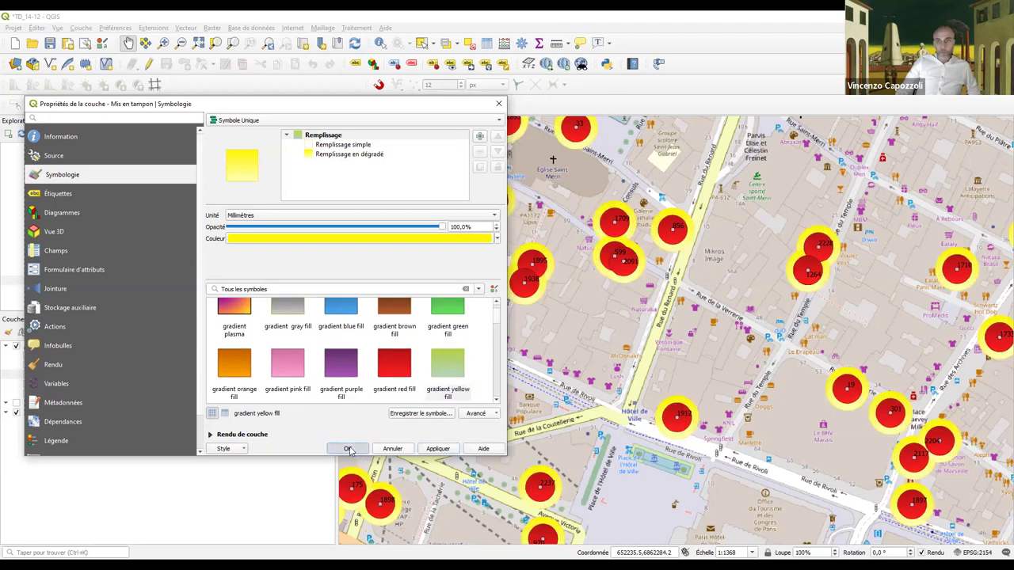
{"action": "left_click", "coordinate": [348, 449]}
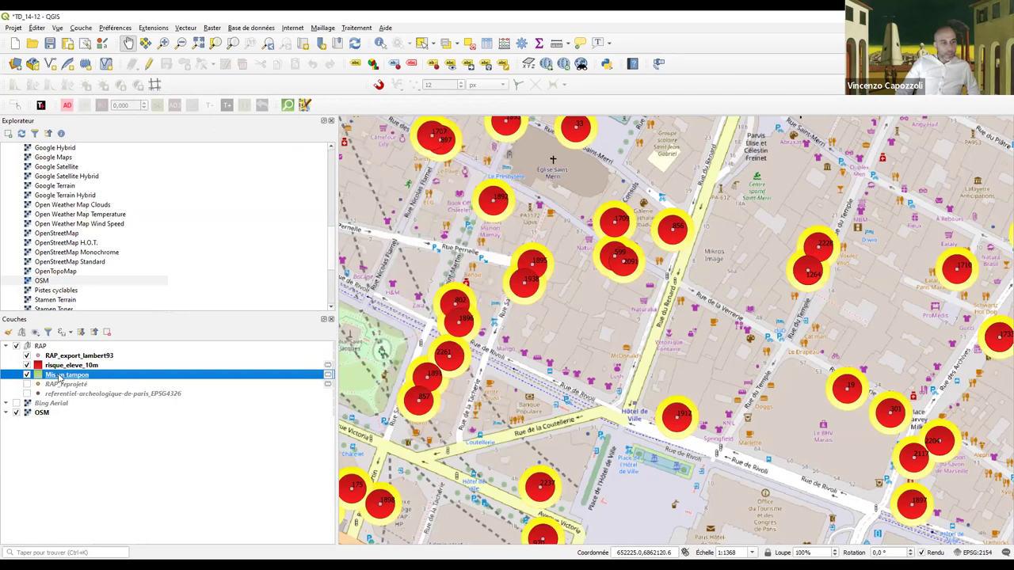
Step: Rename the yellow Mis en tampon layer as risque_moyen_15m
{"action": "right_click", "coordinate": [59, 378]}
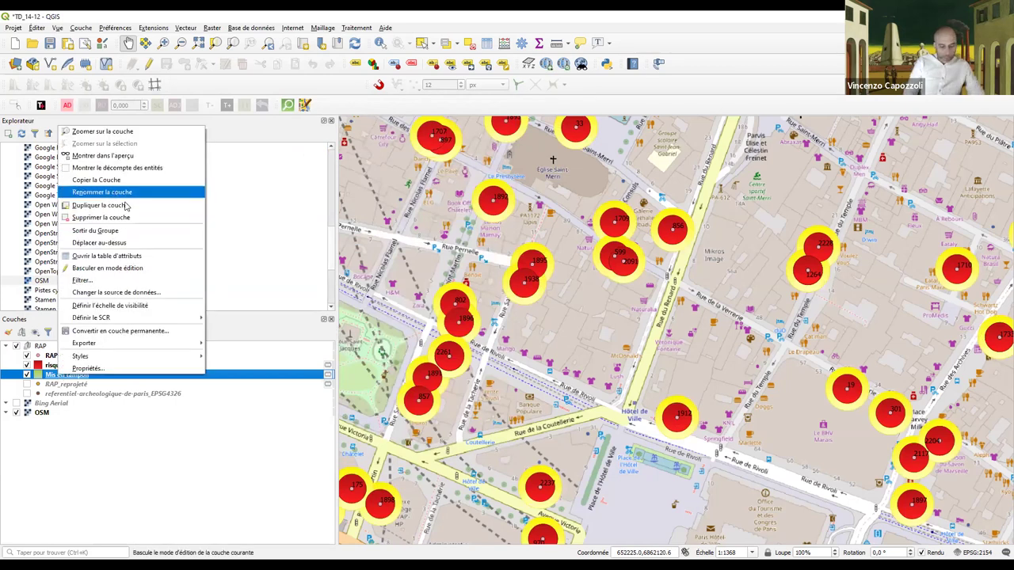
{"action": "left_click", "coordinate": [124, 205]}
{"action": "type", "text": "risque_moyen_15m"}
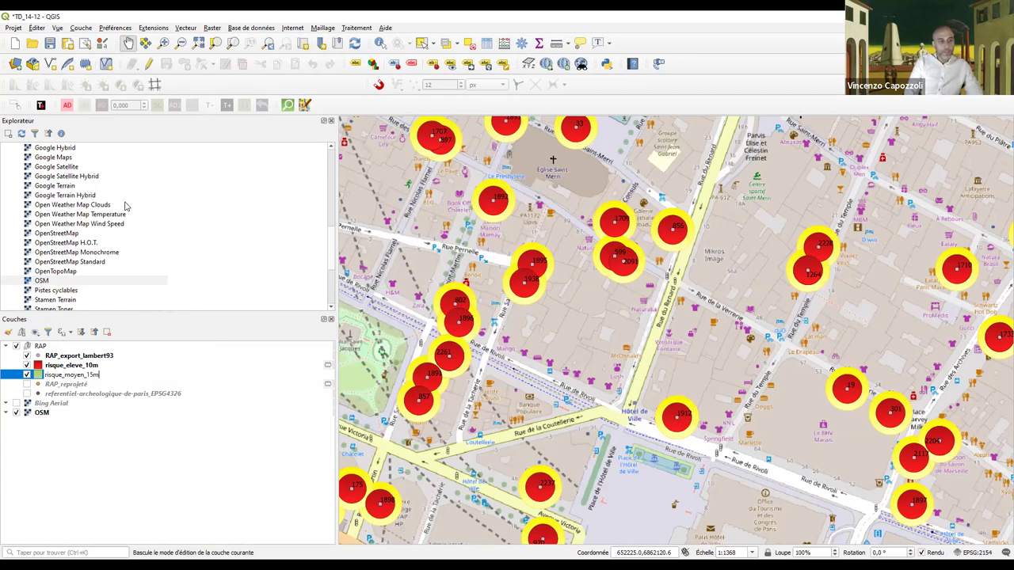
{"action": "key", "text": "Return"}
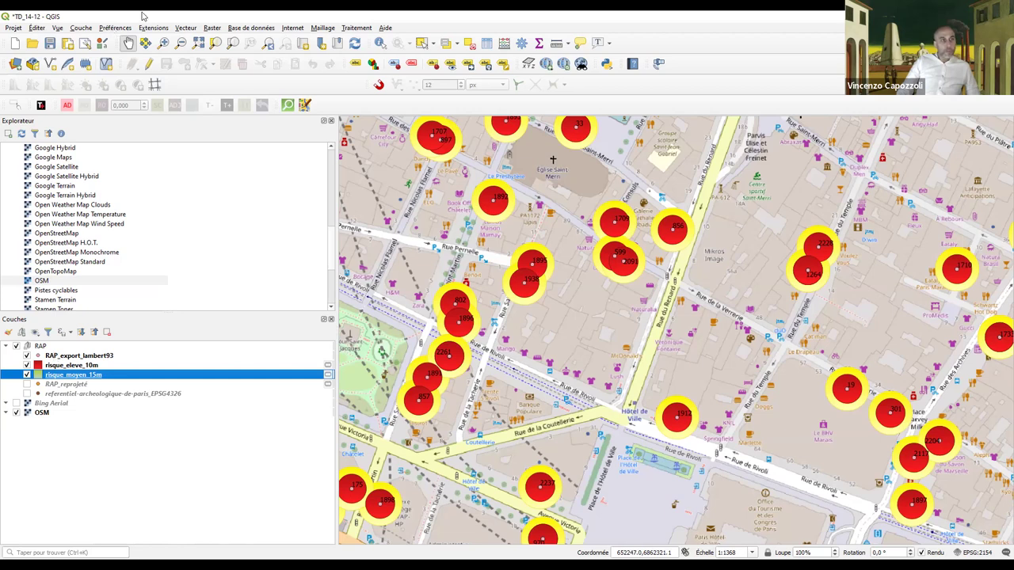
Step: Create a temporary buffer layer around RAP_export_lambert93 with a distance of 20 metres and 10 segments
{"action": "left_click", "coordinate": [185, 28]}
{"action": "mouse_move", "coordinate": [238, 64]}
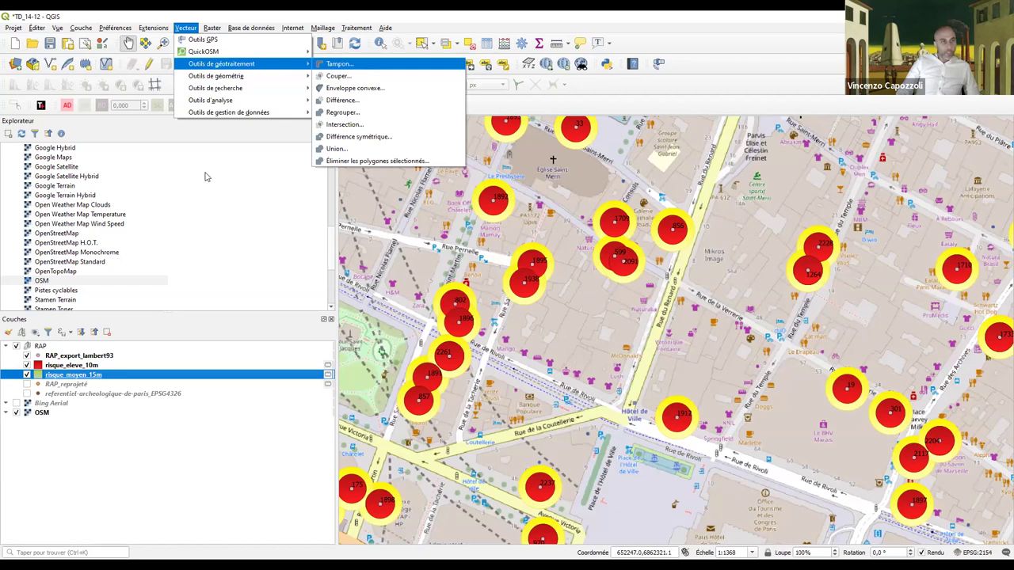
{"action": "key", "text": "Return"}
{"action": "left_click", "coordinate": [181, 125]}
{"action": "left_click", "coordinate": [181, 123]}
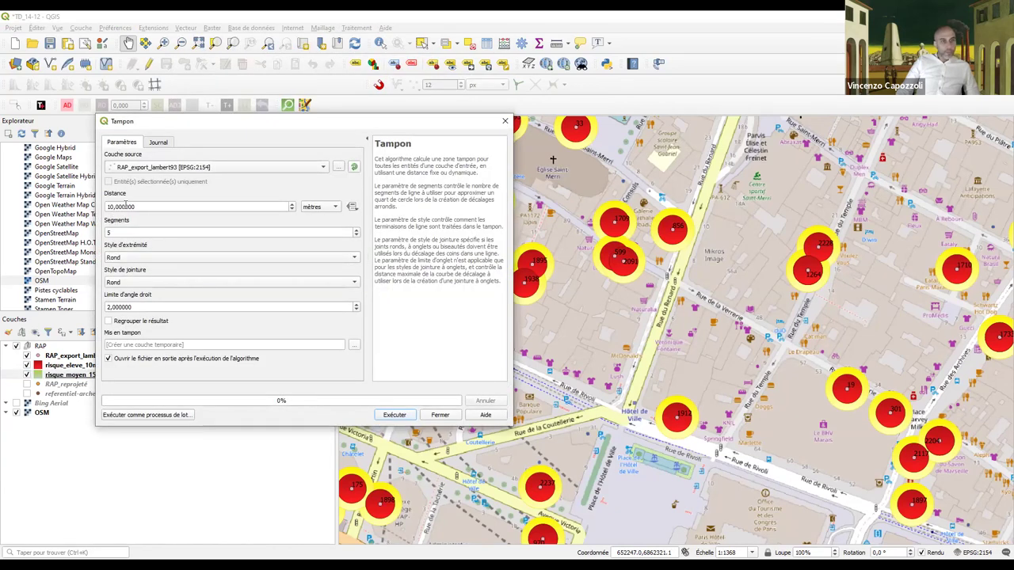
{"action": "left_click", "coordinate": [116, 207]}
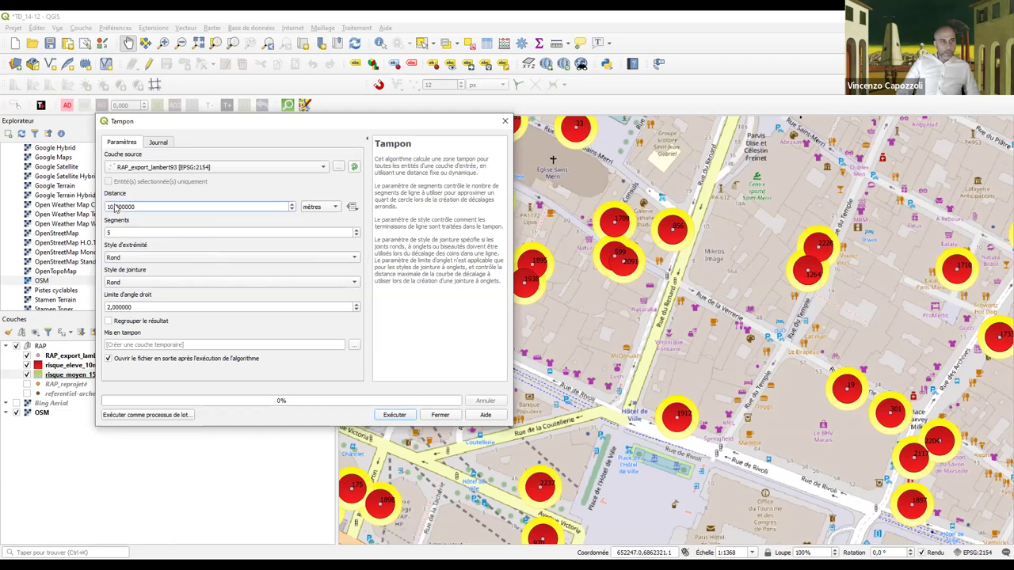
{"action": "double_click", "coordinate": [116, 207]}
{"action": "type", "text": "20"}
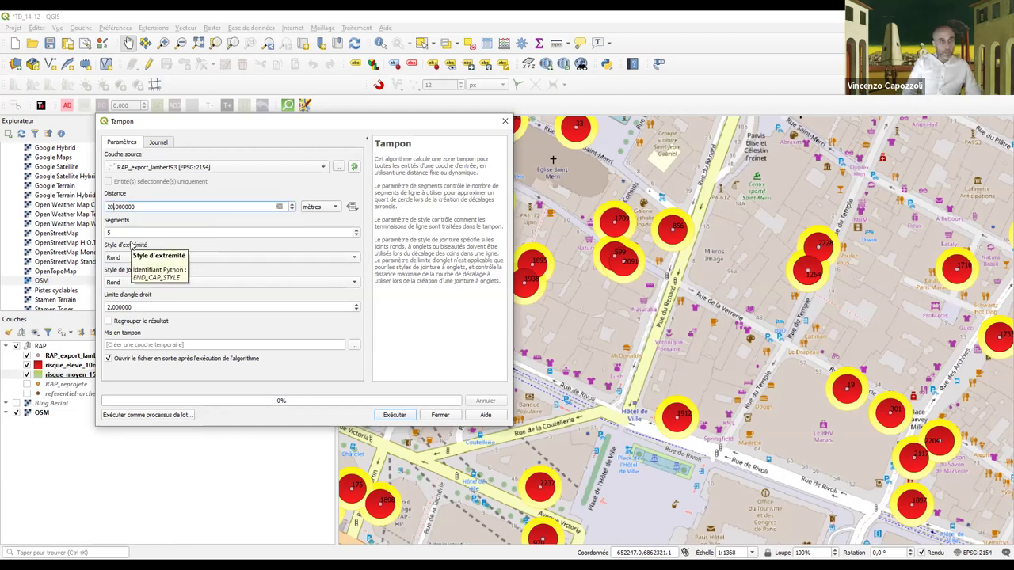
{"action": "double_click", "coordinate": [133, 234]}
{"action": "type", "text": "10"}
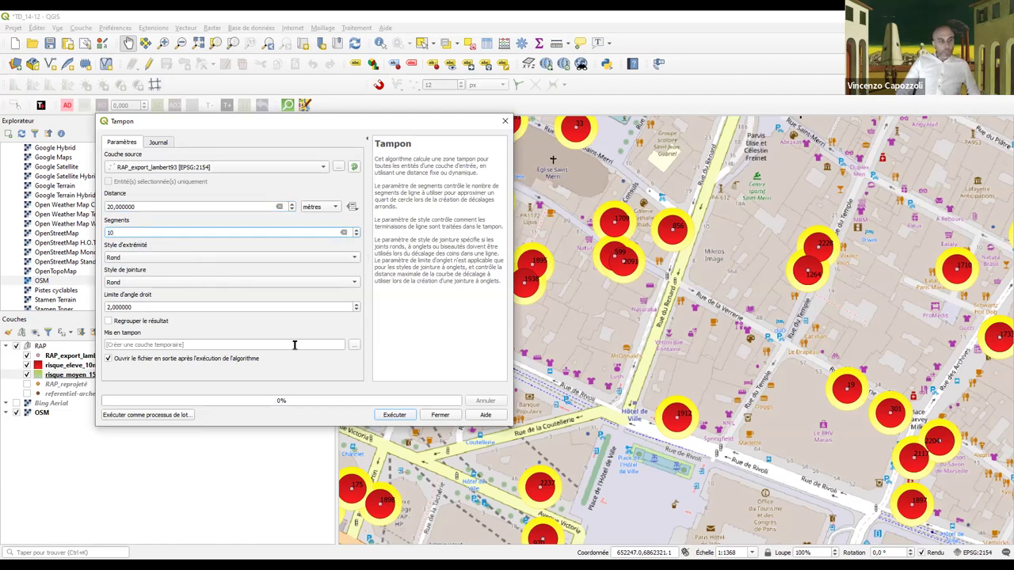
{"action": "left_click", "coordinate": [394, 415]}
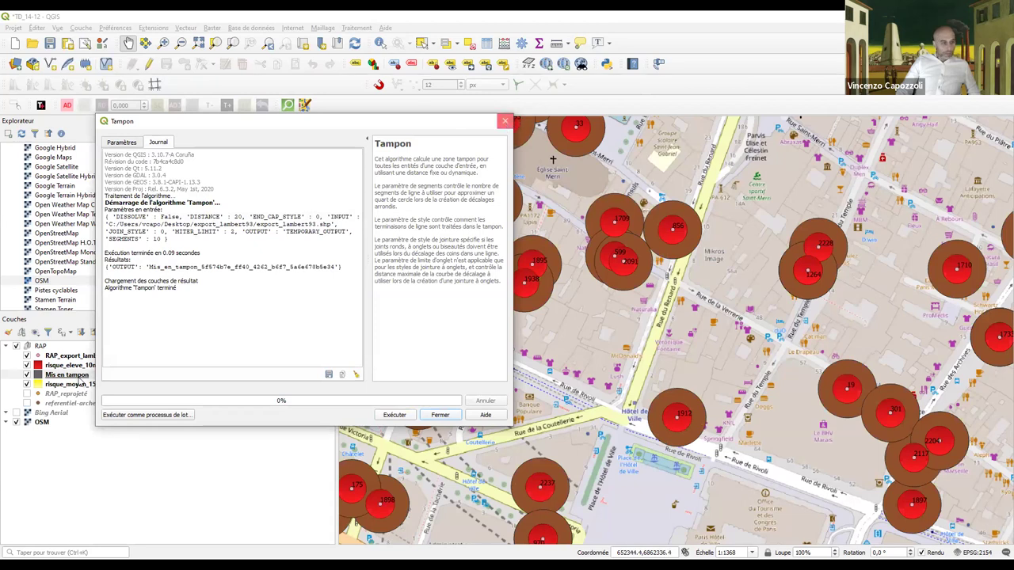
Step: Move the new Mis en tampon layer below risque_moyen_15m and style it with the gradient green fill
{"action": "left_click_drag", "start_coordinate": [68, 376], "coordinate": [71, 394]}
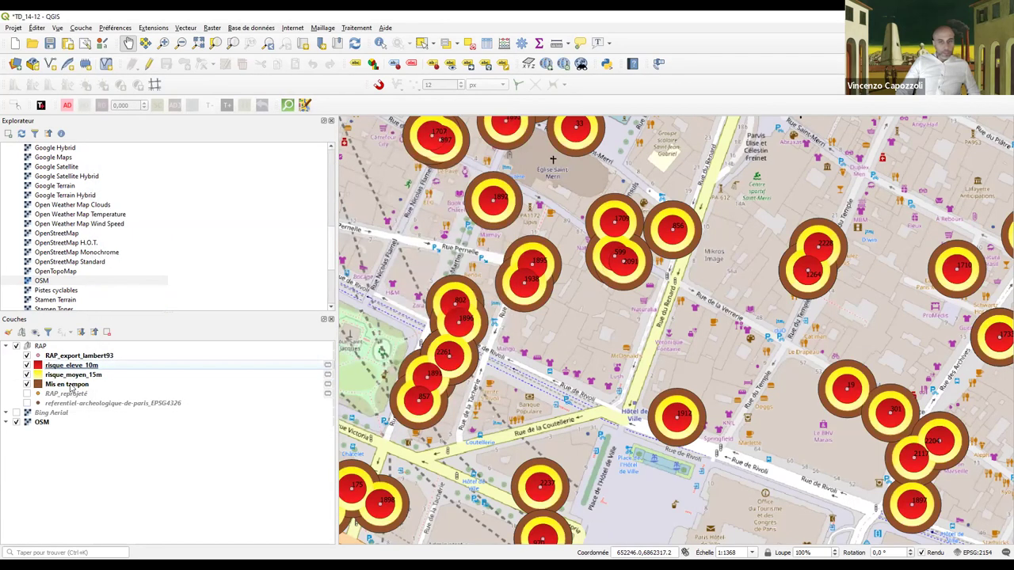
{"action": "double_click", "coordinate": [68, 384]}
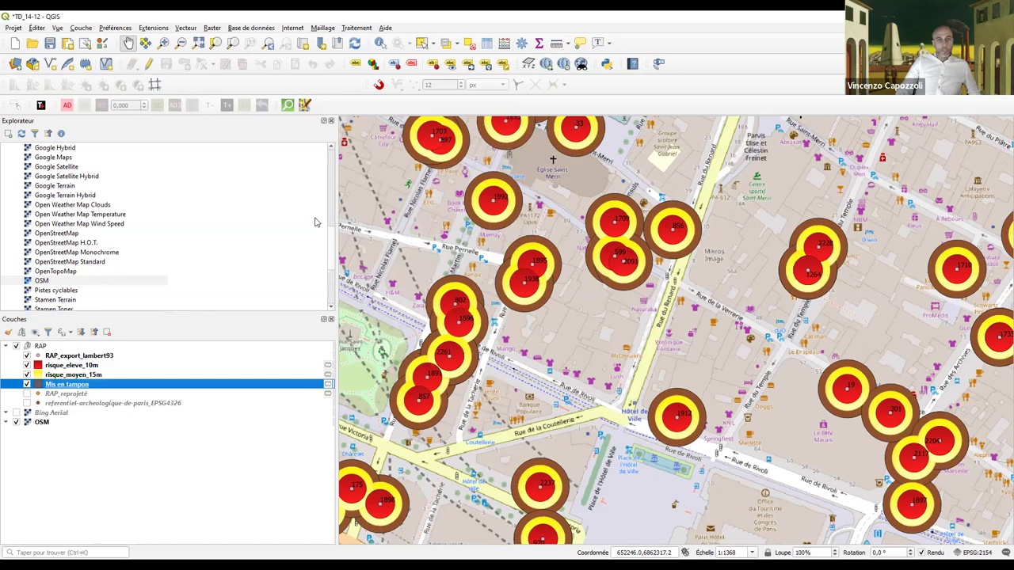
{"action": "left_click", "coordinate": [445, 327]}
{"action": "left_click", "coordinate": [438, 449]}
{"action": "left_click", "coordinate": [347, 448]}
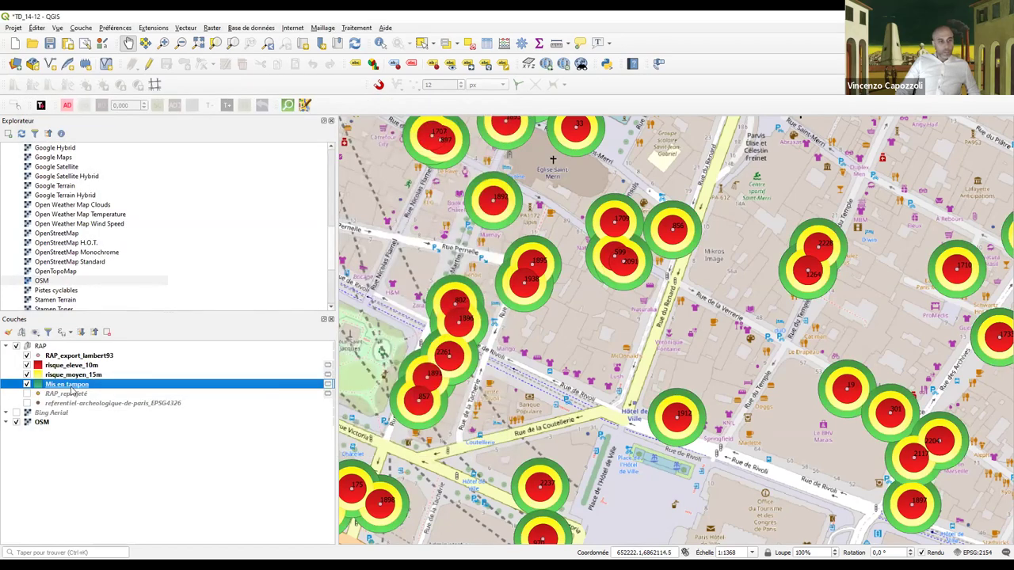
Step: Rename the green buffer layer as risque_faible_20m and save the project
{"action": "right_click", "coordinate": [70, 386]}
{"action": "left_click", "coordinate": [126, 204]}
{"action": "type", "text": "risque_fa"}
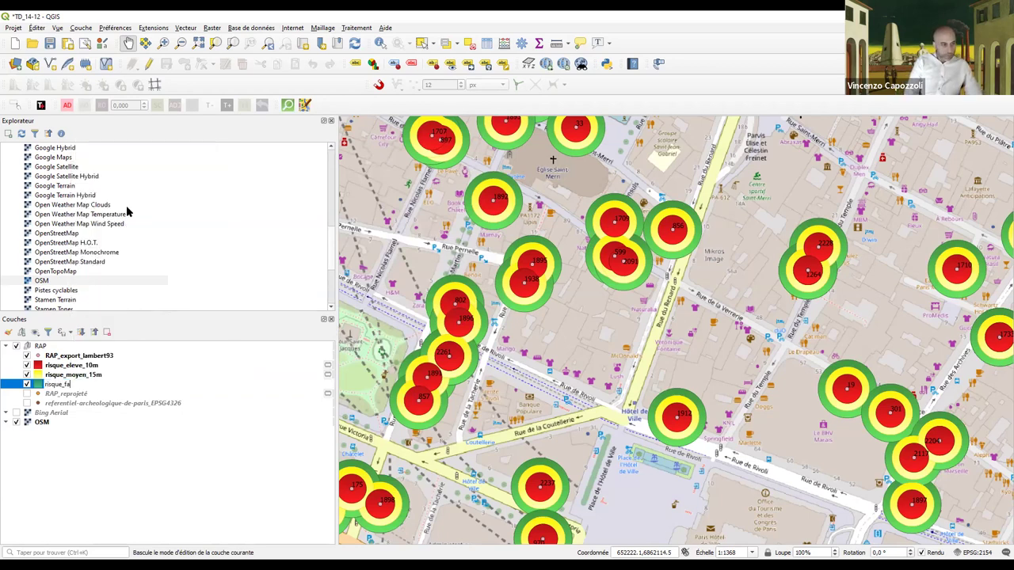
{"action": "type", "text": "ible_"}
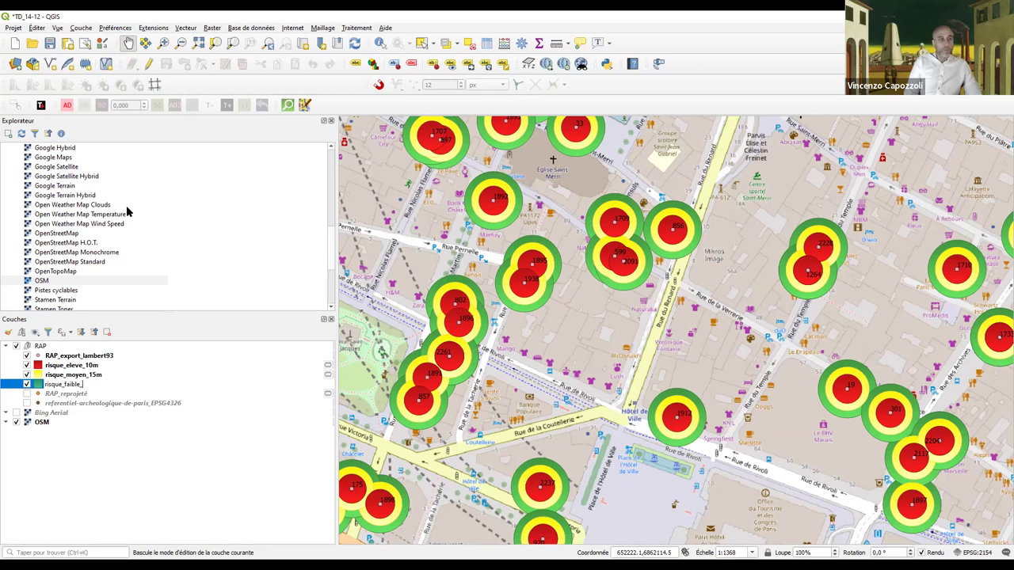
{"action": "type", "text": "20m"}
{"action": "key", "text": "Return"}
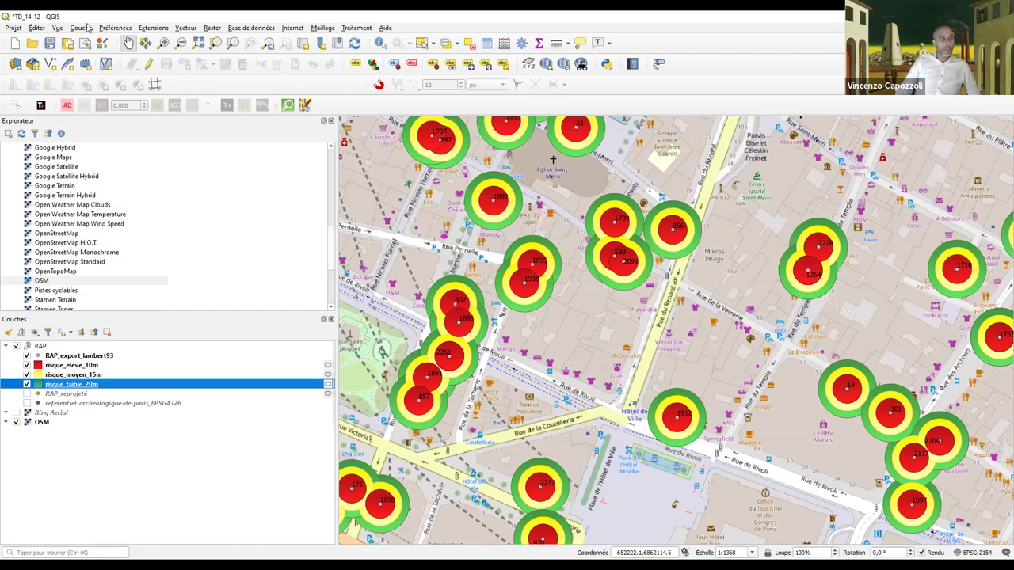
{"action": "key", "text": "ctrl+s"}
Step: Examine the three nested risk buffers over the OSM basemap at several scales
{"action": "scroll", "coordinate": [602, 364], "scroll_direction": "down", "scroll_amount": 1}
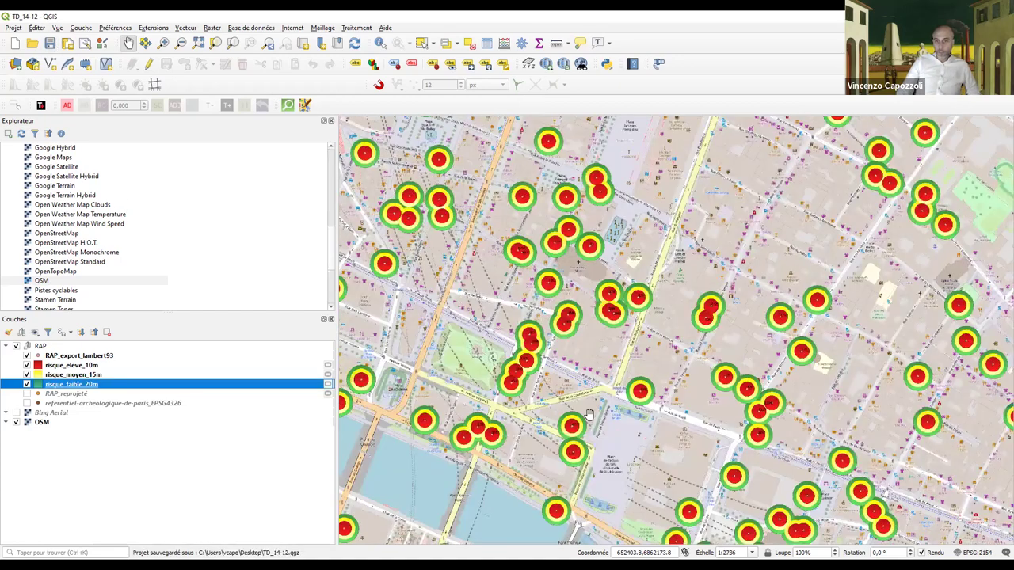
{"action": "scroll", "coordinate": [602, 364], "scroll_direction": "down", "scroll_amount": 1}
{"action": "scroll", "coordinate": [597, 334], "scroll_direction": "down", "scroll_amount": 1}
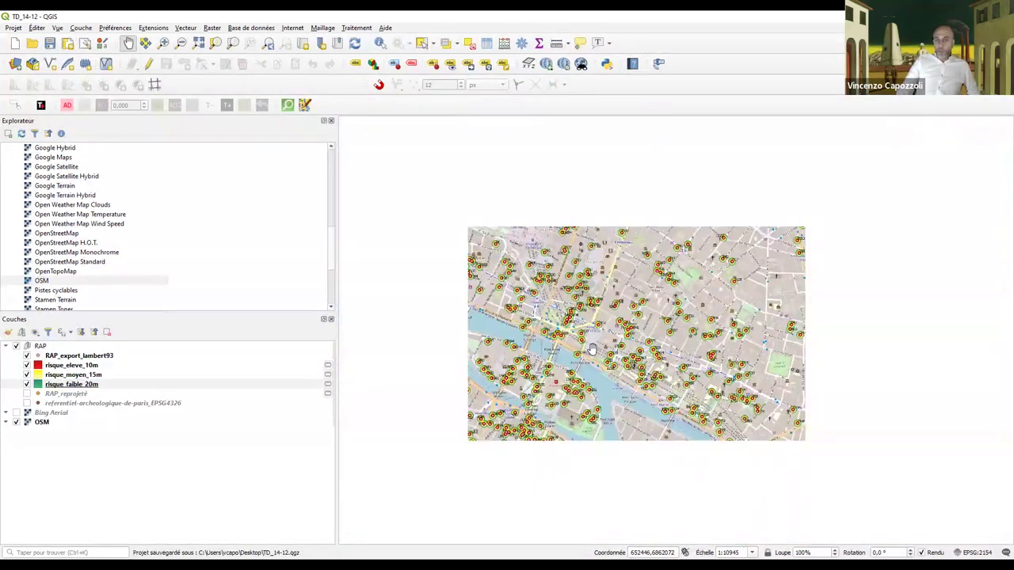
{"action": "scroll", "coordinate": [523, 364], "scroll_direction": "up", "scroll_amount": 2}
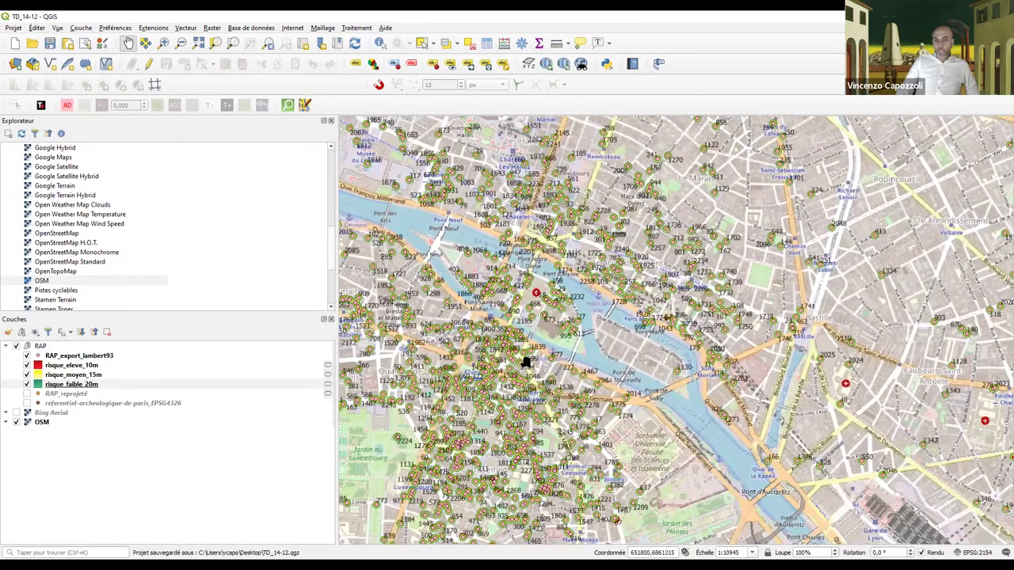
{"action": "scroll", "coordinate": [519, 352], "scroll_direction": "up", "scroll_amount": 1}
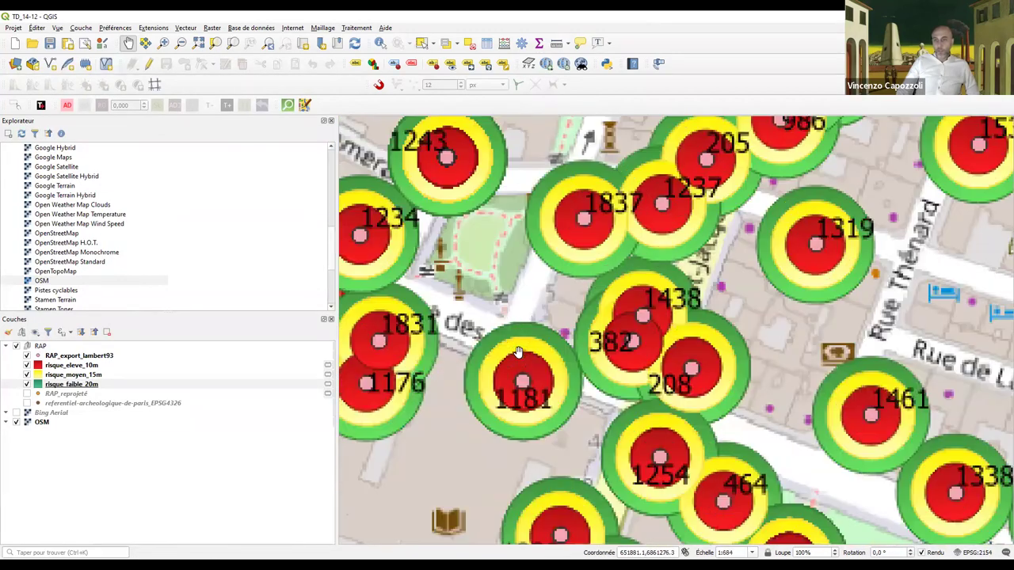
{"action": "scroll", "coordinate": [519, 351], "scroll_direction": "down", "scroll_amount": 2}
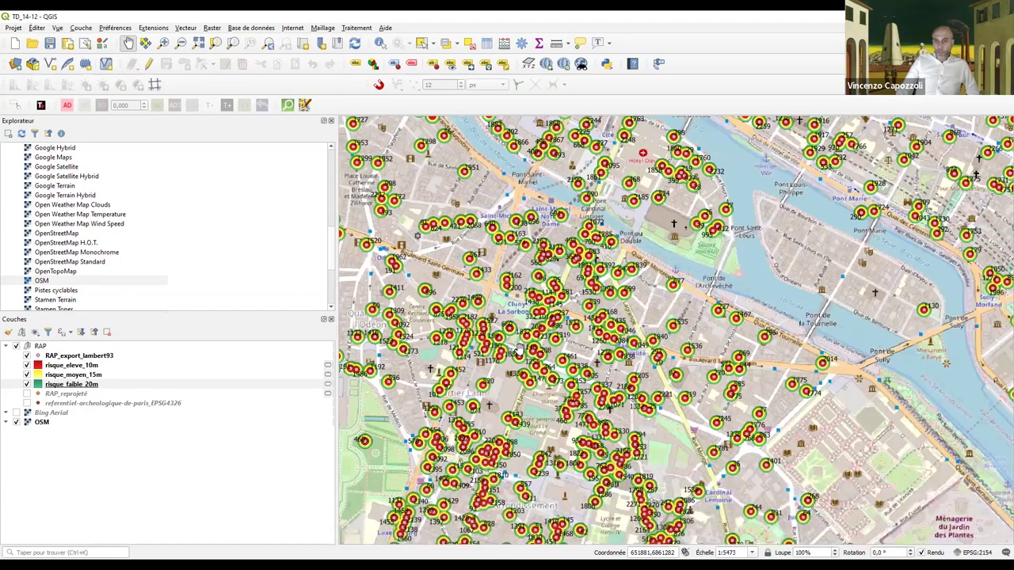
{"action": "scroll", "coordinate": [519, 351], "scroll_direction": "down", "scroll_amount": 1}
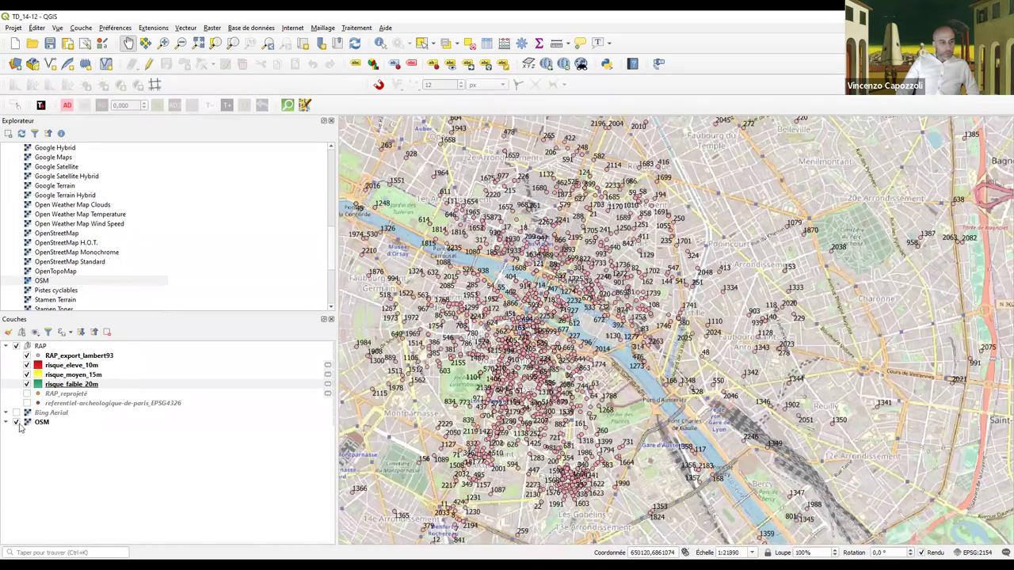
Step: Hide the OSM basemap and examine how the risk buffers overlap between neighbouring sites
{"action": "left_click", "coordinate": [14, 427]}
{"action": "scroll", "coordinate": [548, 334], "scroll_direction": "up", "scroll_amount": 1}
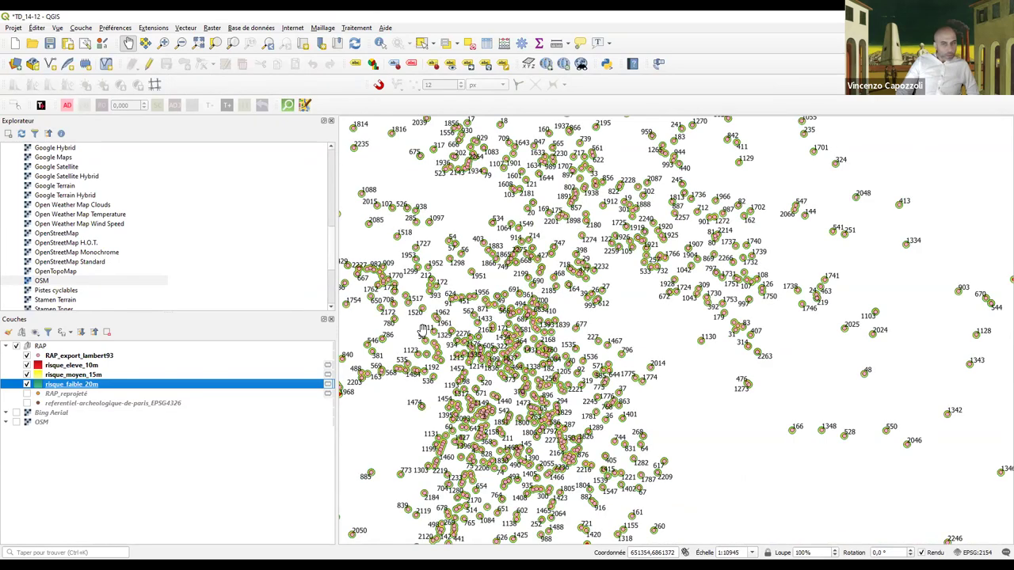
{"action": "scroll", "coordinate": [607, 344], "scroll_direction": "up", "scroll_amount": 1}
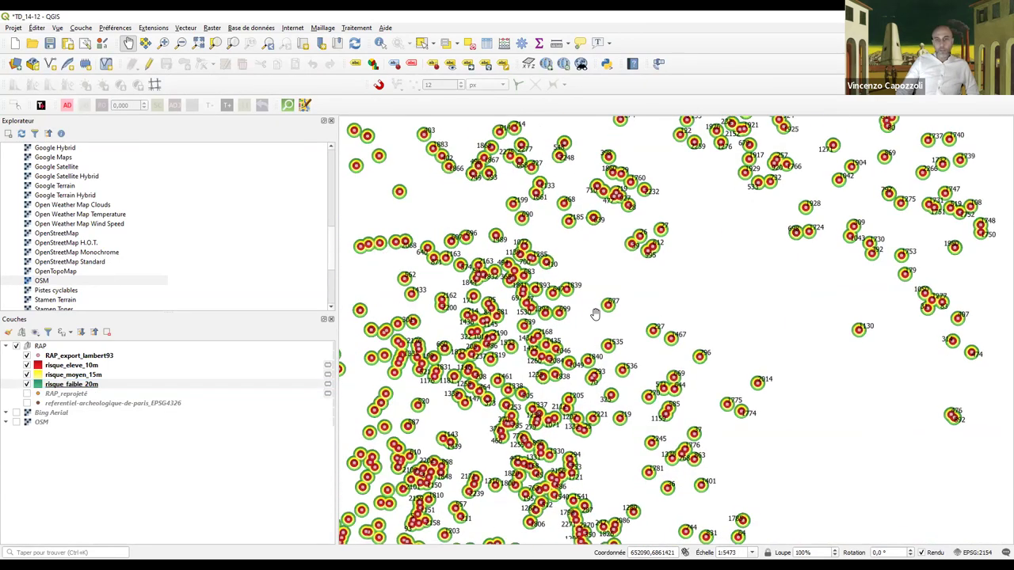
{"action": "scroll", "coordinate": [595, 314], "scroll_direction": "down", "scroll_amount": 1}
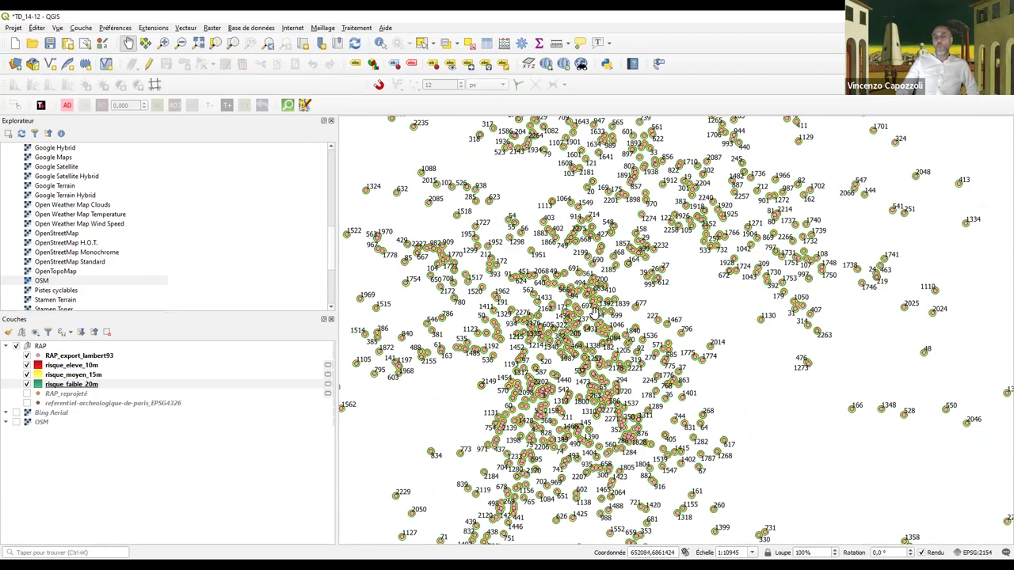
{"action": "scroll", "coordinate": [594, 312], "scroll_direction": "down", "scroll_amount": 1}
{"action": "scroll", "coordinate": [594, 312], "scroll_direction": "up", "scroll_amount": 1}
{"action": "scroll", "coordinate": [598, 279], "scroll_direction": "up", "scroll_amount": 3}
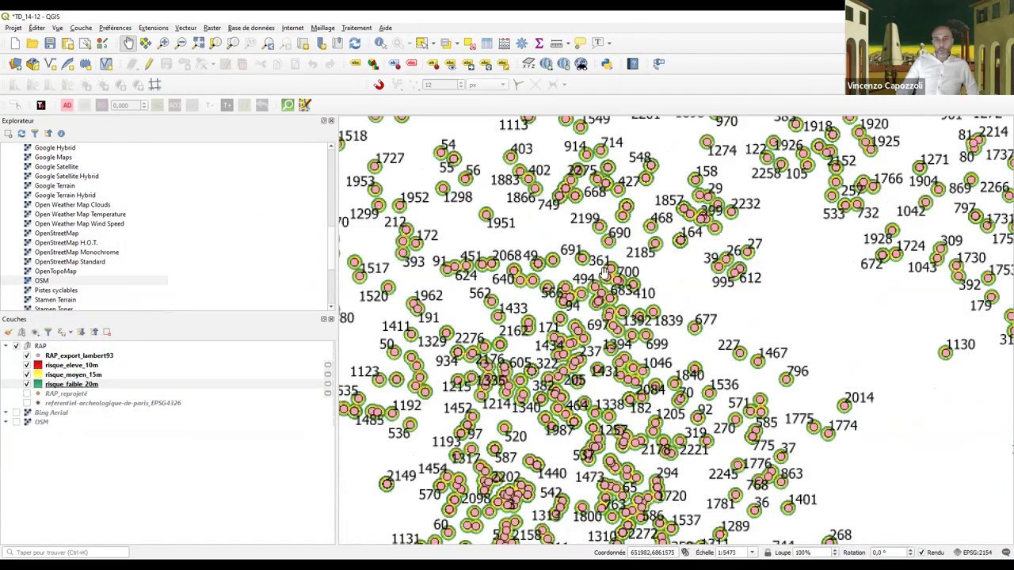
{"action": "scroll", "coordinate": [546, 172], "scroll_direction": "up", "scroll_amount": 2}
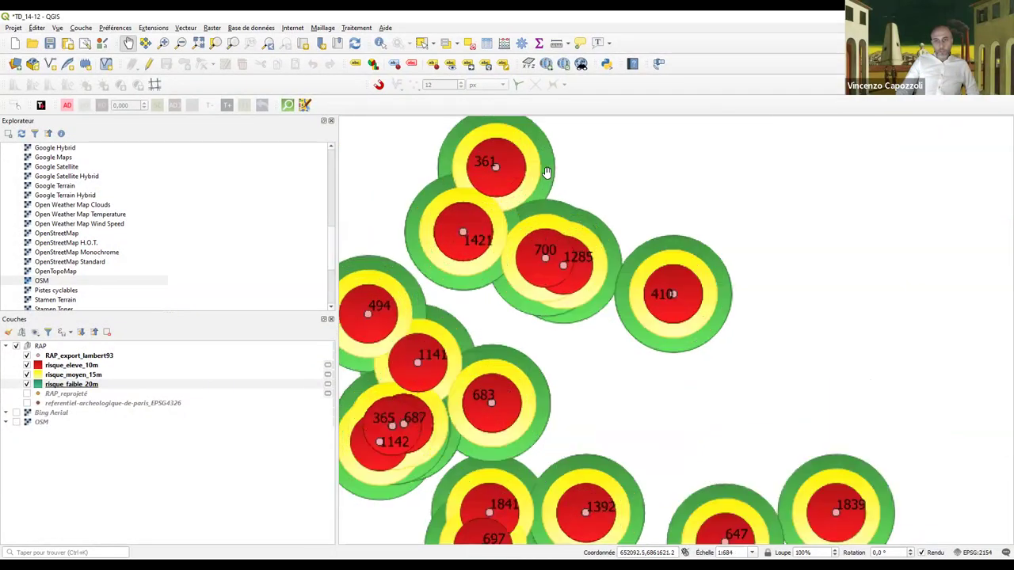
{"action": "scroll", "coordinate": [570, 301], "scroll_direction": "down", "scroll_amount": 1}
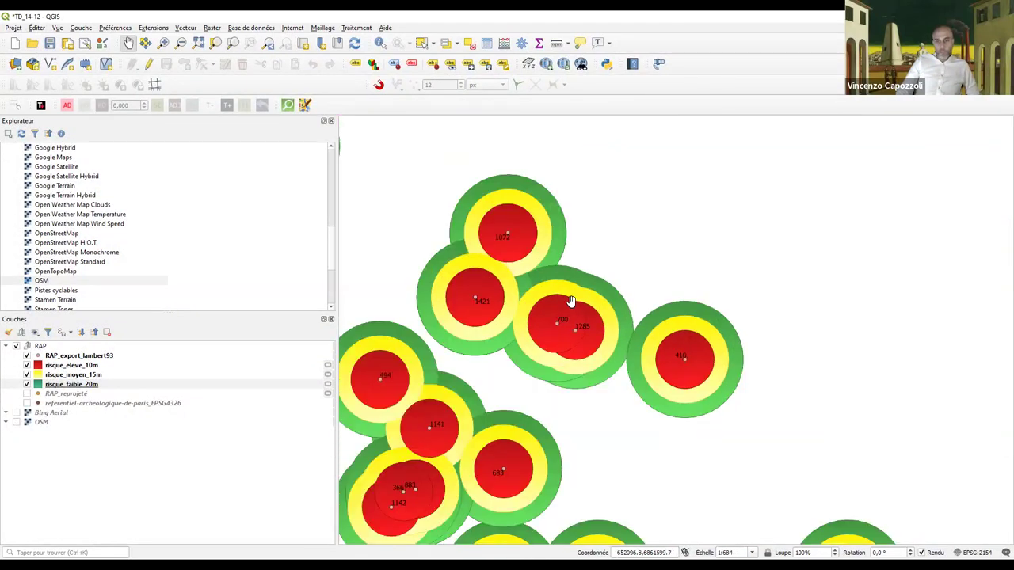
{"action": "scroll", "coordinate": [570, 301], "scroll_direction": "down", "scroll_amount": 1}
{"action": "scroll", "coordinate": [537, 333], "scroll_direction": "down", "scroll_amount": 1}
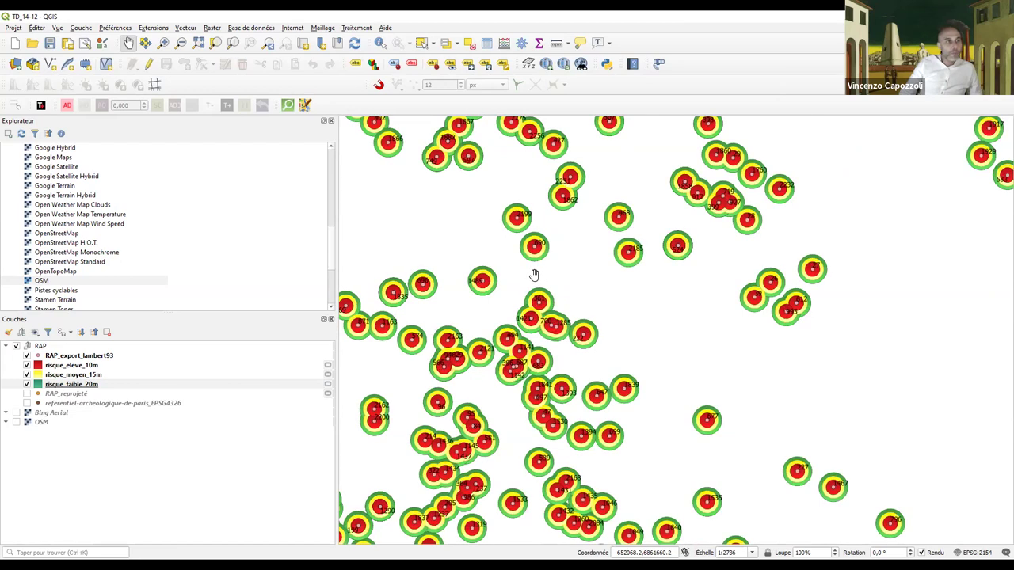
{"action": "key", "text": "ctrl+shift+m"}
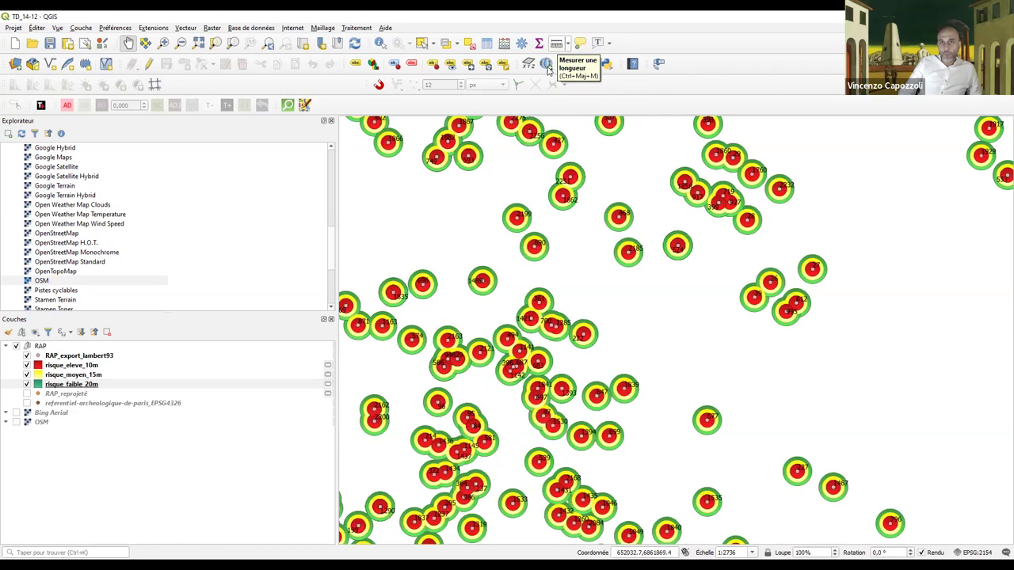
Step: Start a length measurement, enable snapping and bring the concentric buffers around site 2199 into close view
{"action": "left_click", "coordinate": [351, 236]}
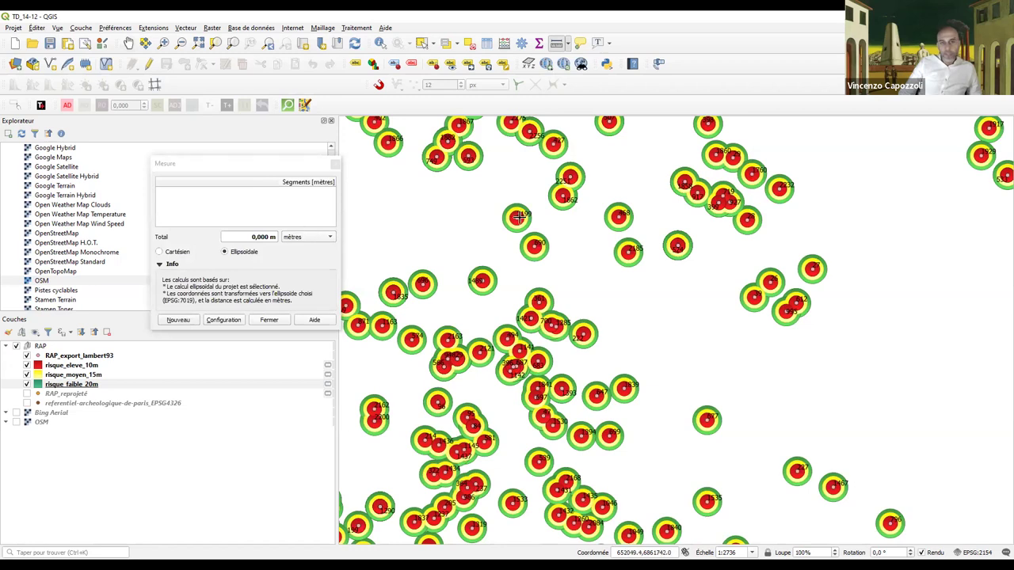
{"action": "scroll", "coordinate": [517, 216], "scroll_direction": "up", "scroll_amount": 2}
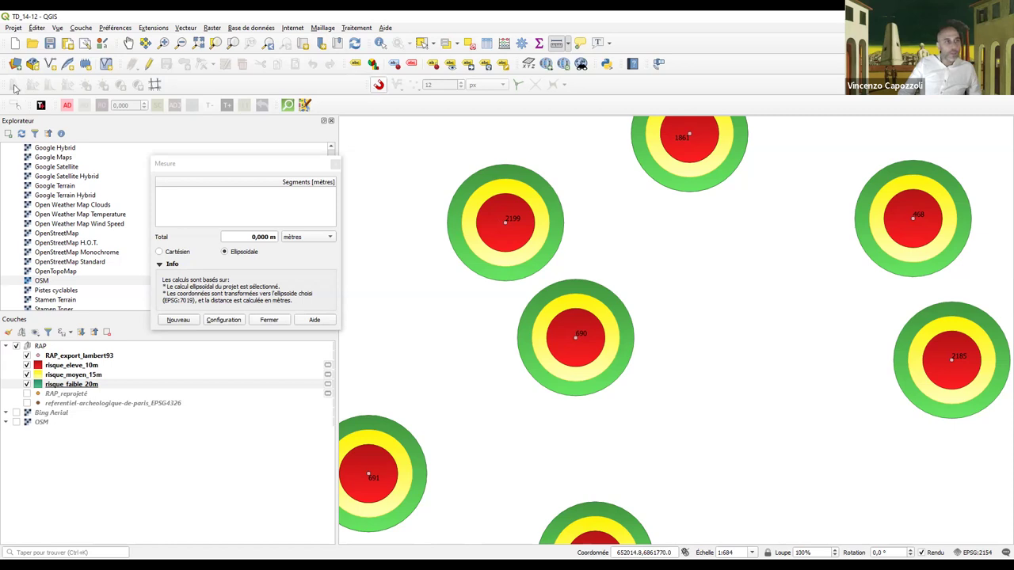
{"action": "left_click", "coordinate": [37, 28]}
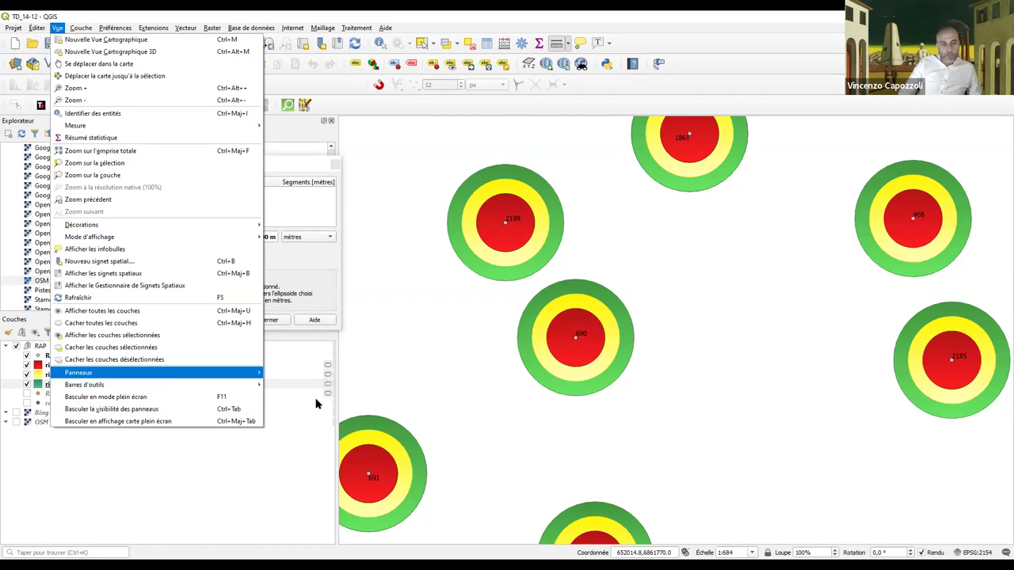
{"action": "mouse_move", "coordinate": [238, 385]}
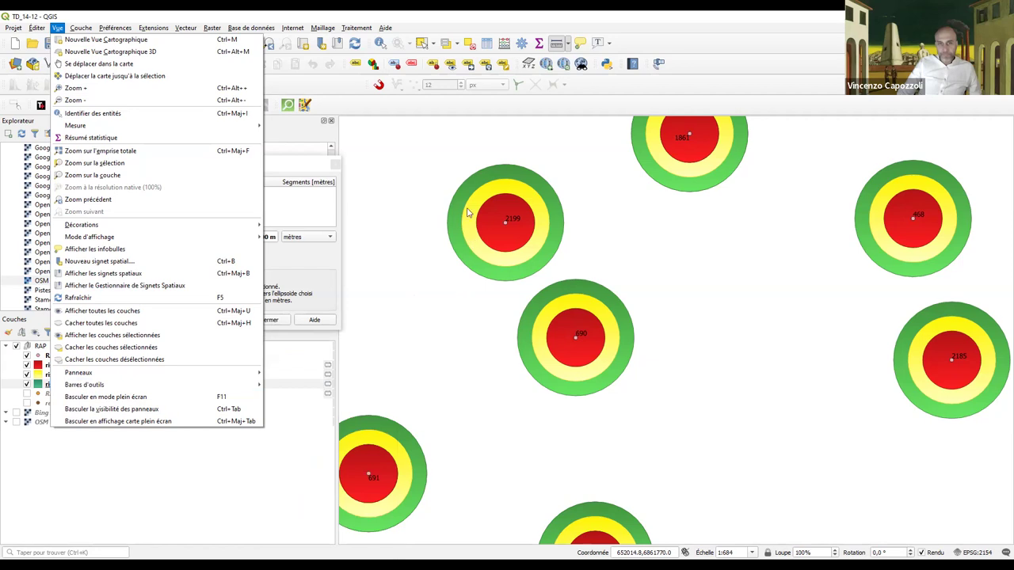
{"action": "left_click", "coordinate": [382, 90]}
{"action": "scroll", "coordinate": [485, 231], "scroll_direction": "up", "scroll_amount": 2}
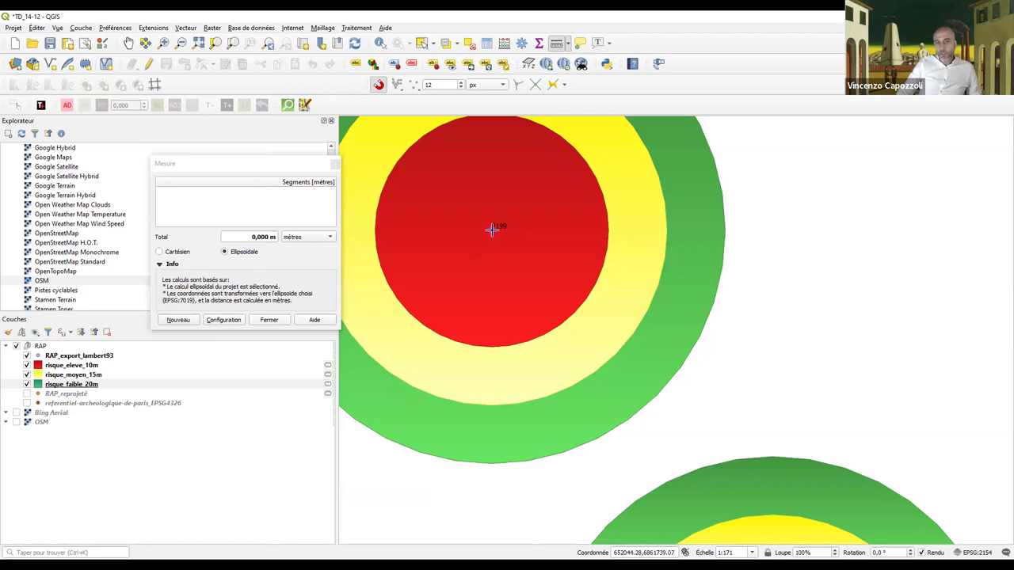
Step: Measure from the point of site 2199 to the edge of its red buffer with the Cartesian and ellipsoidal calculations
{"action": "left_click", "coordinate": [492, 229]}
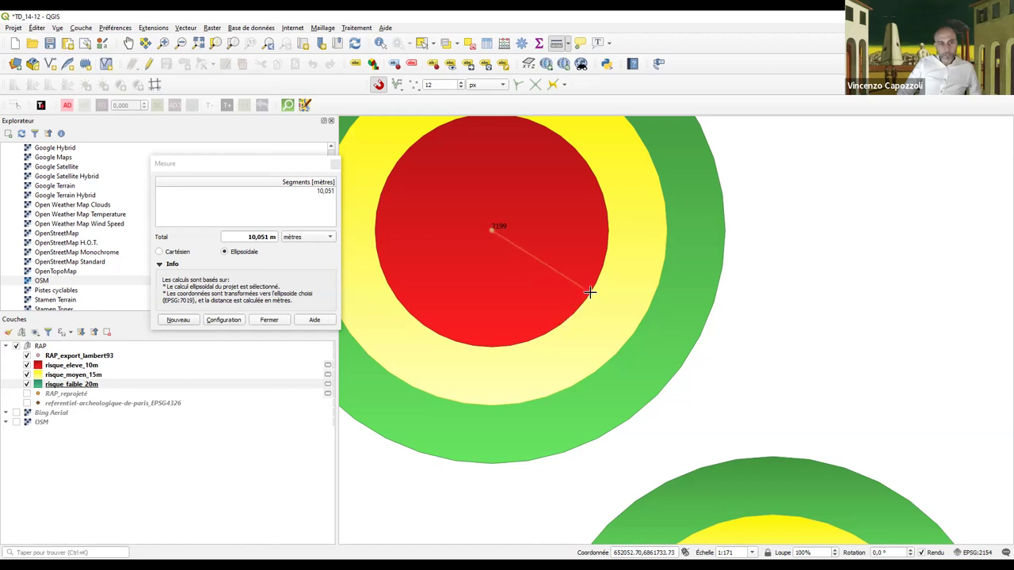
{"action": "left_click", "coordinate": [159, 252]}
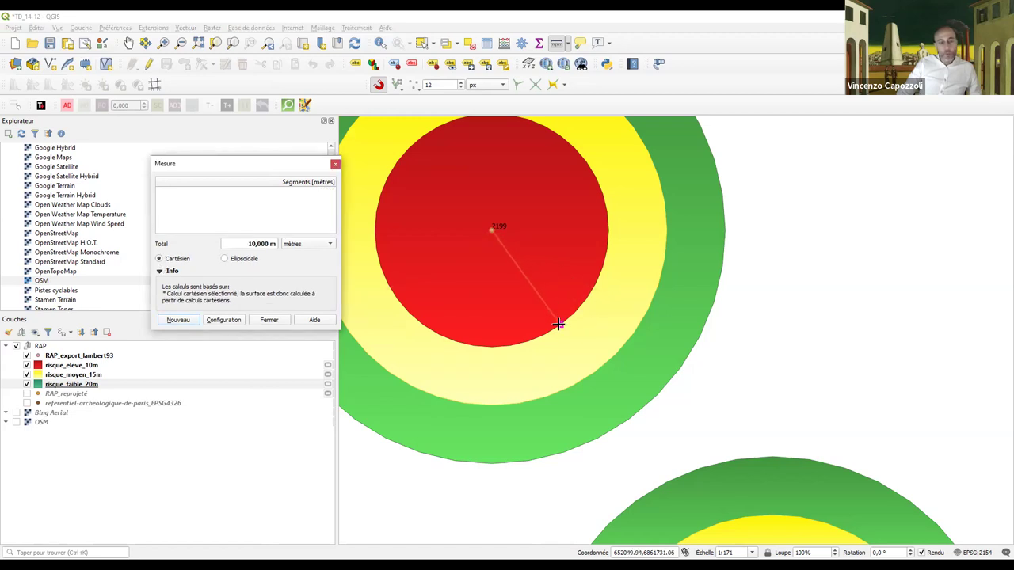
{"action": "left_click", "coordinate": [225, 259]}
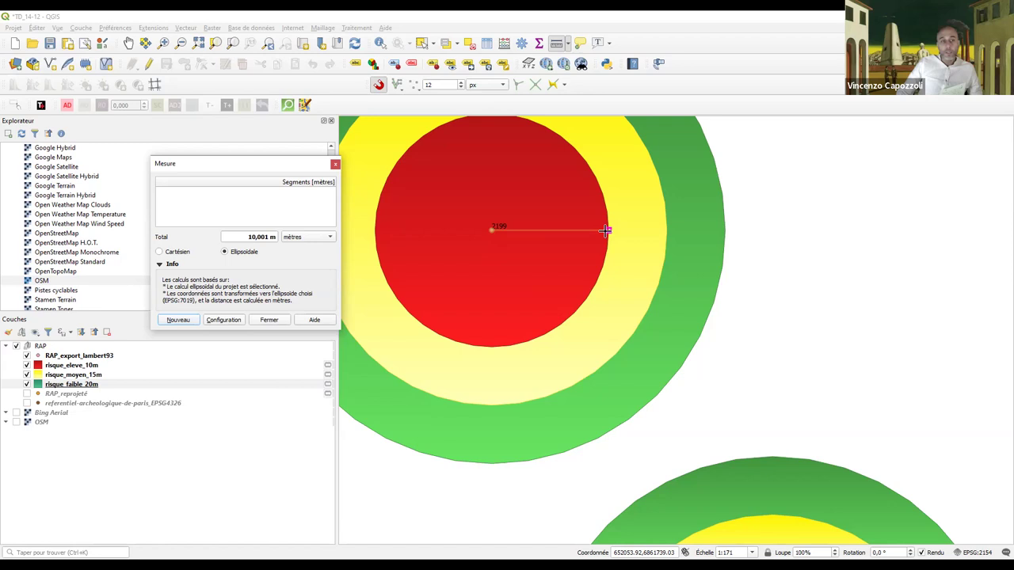
Step: Measure from site 2199's point to the edge of its green buffer, comparing Cartesian and ellipsoidal distances
{"action": "left_click", "coordinate": [179, 253]}
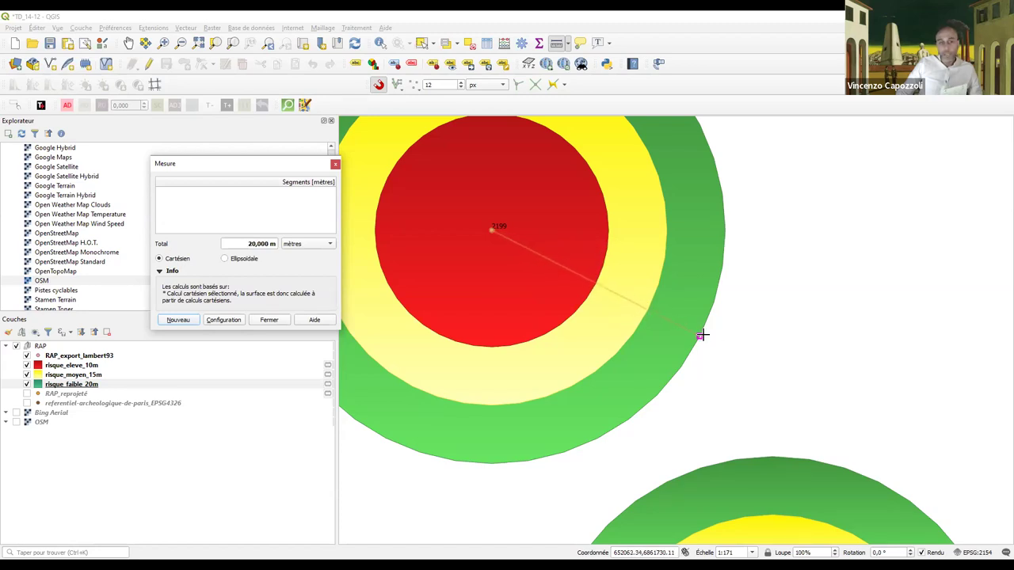
{"action": "left_click", "coordinate": [227, 259]}
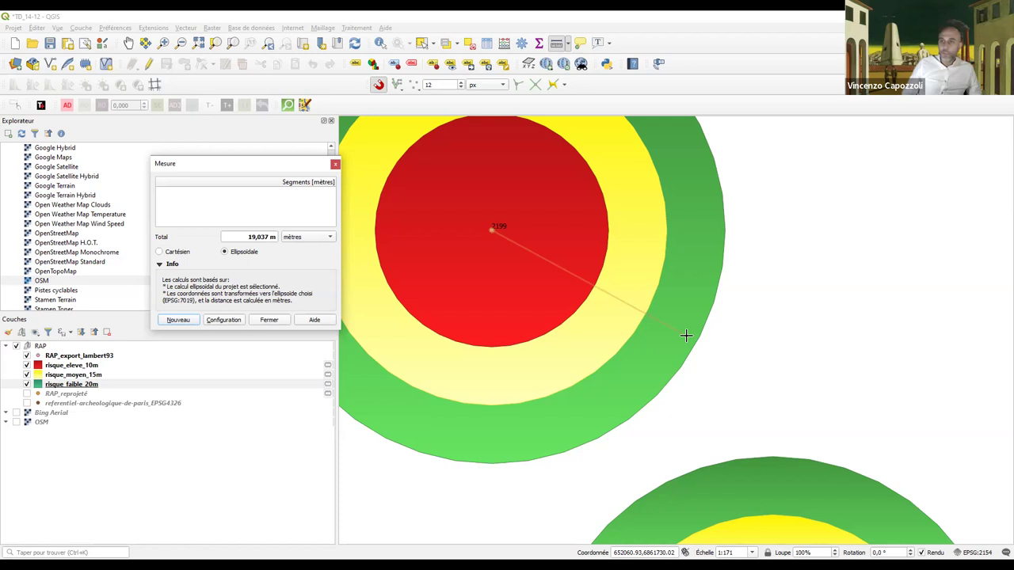
{"action": "left_click", "coordinate": [161, 252]}
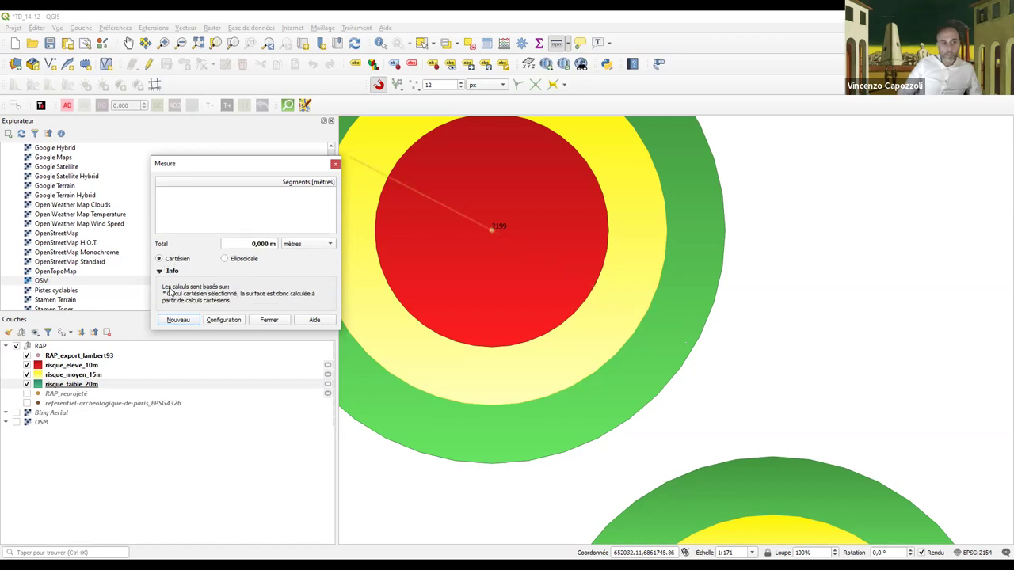
{"action": "left_click", "coordinate": [227, 259]}
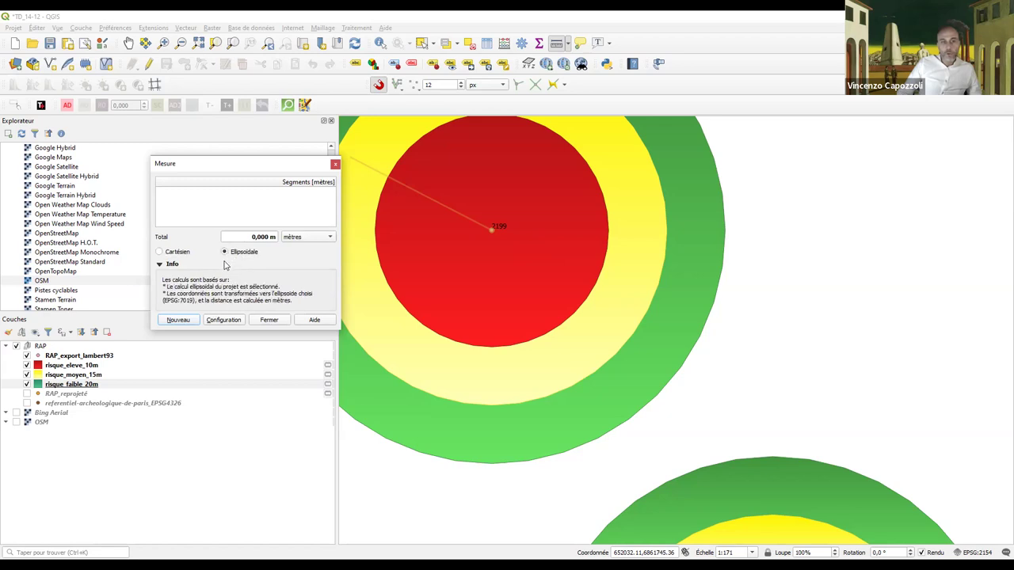
{"action": "left_click", "coordinate": [160, 253]}
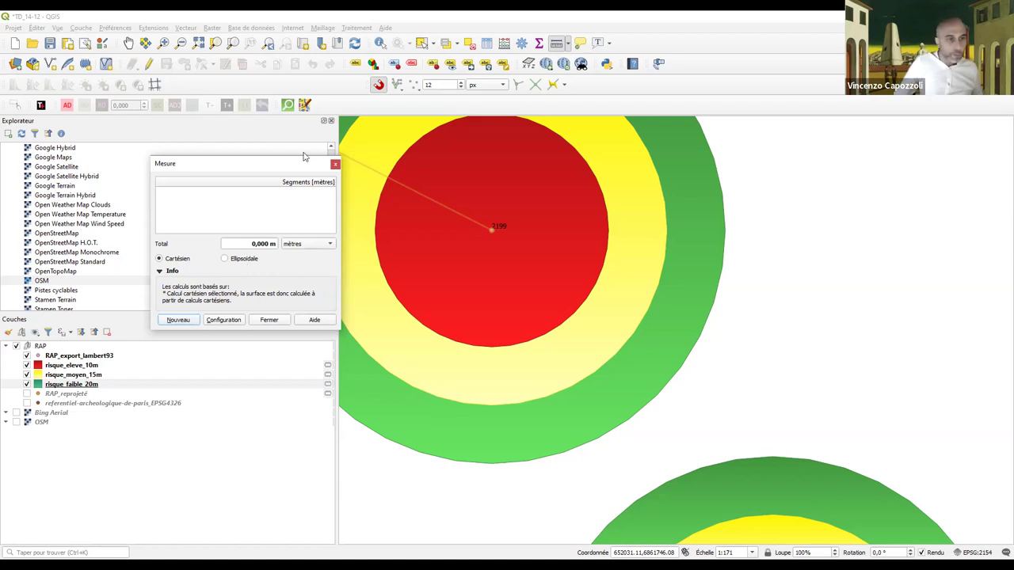
Step: Check the available measurement units, close the measurement and save the project
{"action": "left_click", "coordinate": [308, 246]}
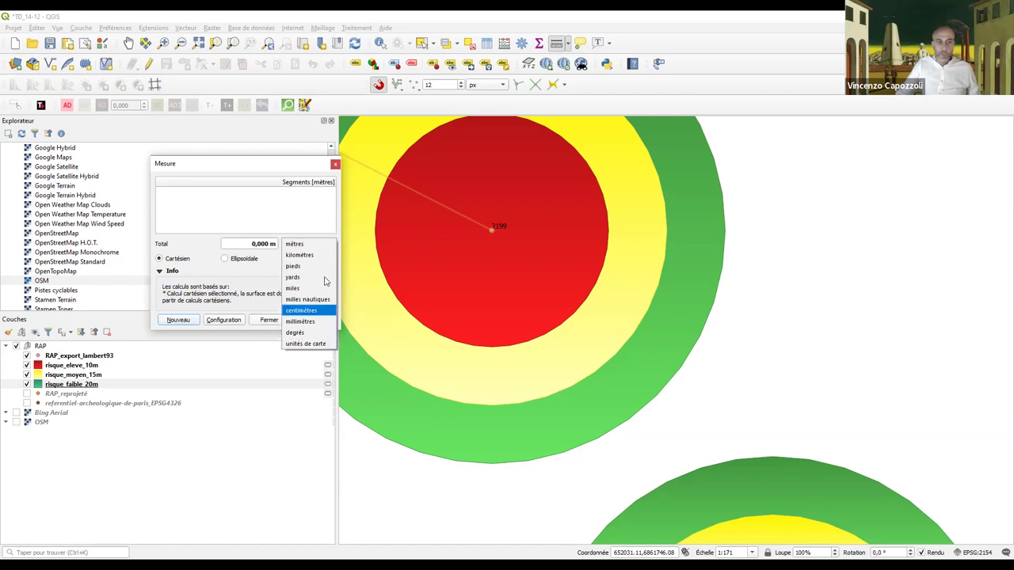
{"action": "left_click", "coordinate": [335, 166]}
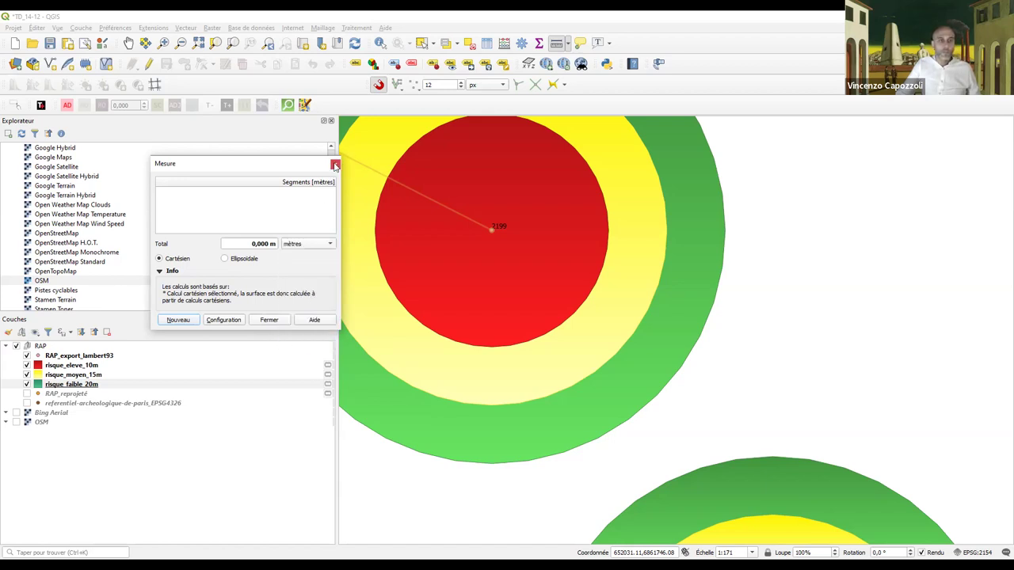
{"action": "left_click", "coordinate": [334, 165]}
{"action": "scroll", "coordinate": [428, 262], "scroll_direction": "down", "scroll_amount": 3}
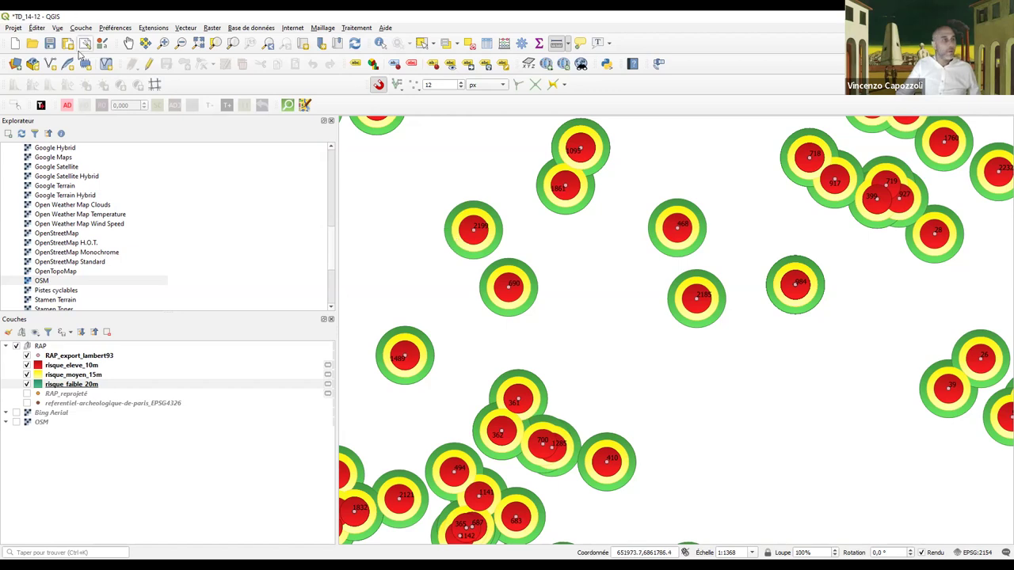
{"action": "left_click", "coordinate": [50, 43]}
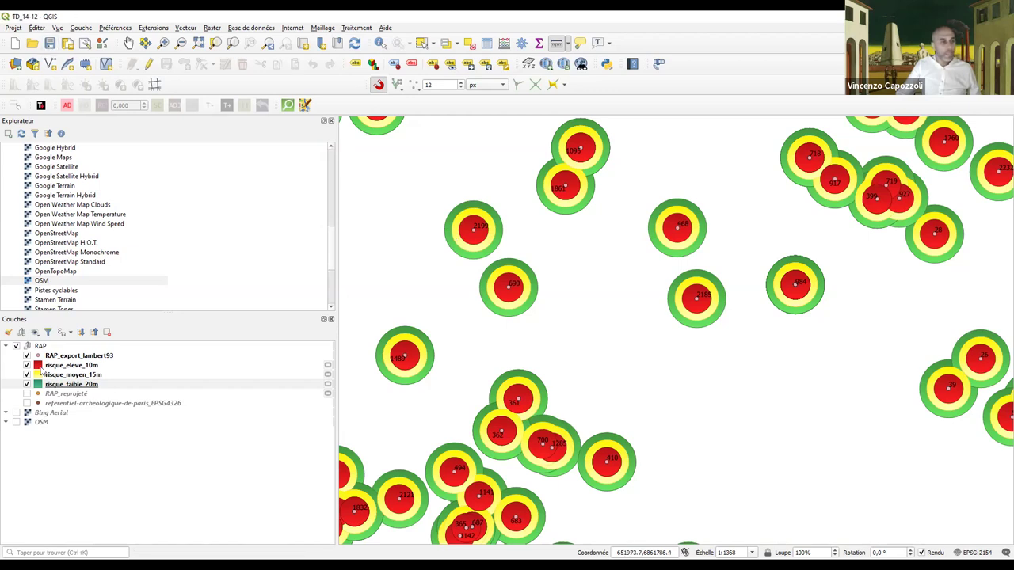
Step: Collapse and hide the RAP group, show the OSM basemap over central Paris and save the project
{"action": "left_click", "coordinate": [6, 346]}
{"action": "left_click", "coordinate": [15, 365]}
{"action": "scroll", "coordinate": [643, 327], "scroll_direction": "down", "scroll_amount": 3}
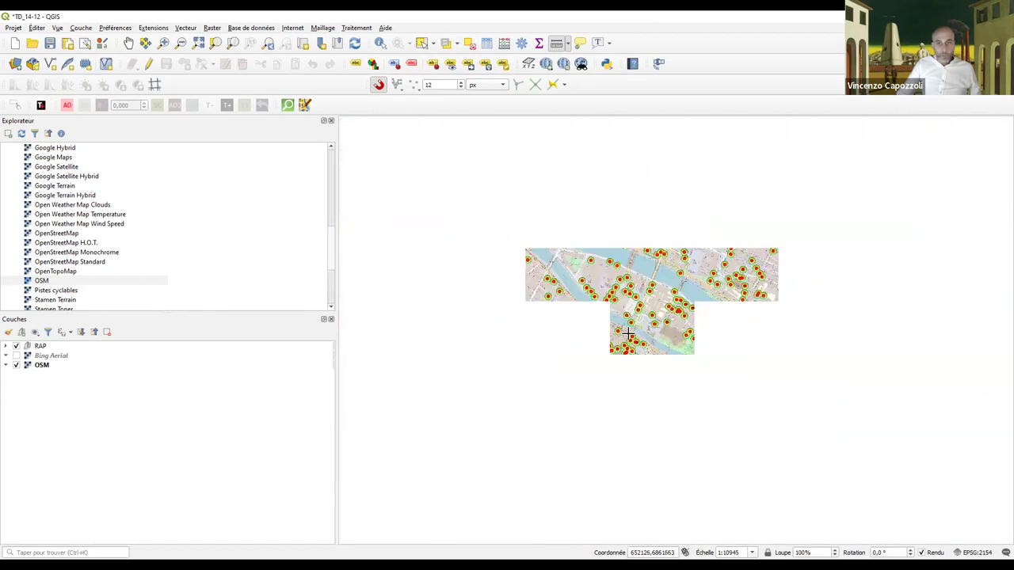
{"action": "left_click_drag", "start_coordinate": [561, 299], "coordinate": [488, 299]}
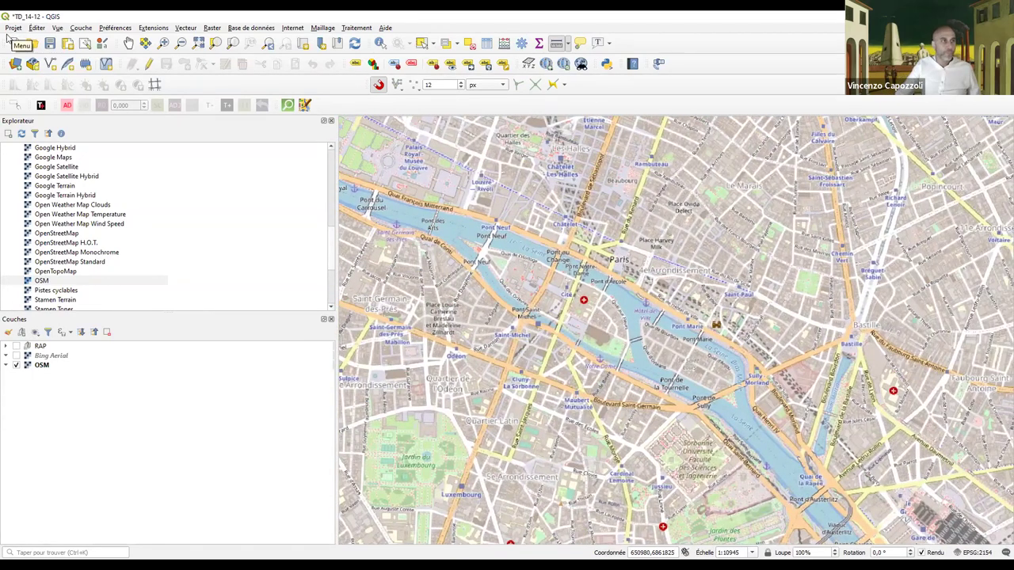
{"action": "left_click", "coordinate": [50, 43]}
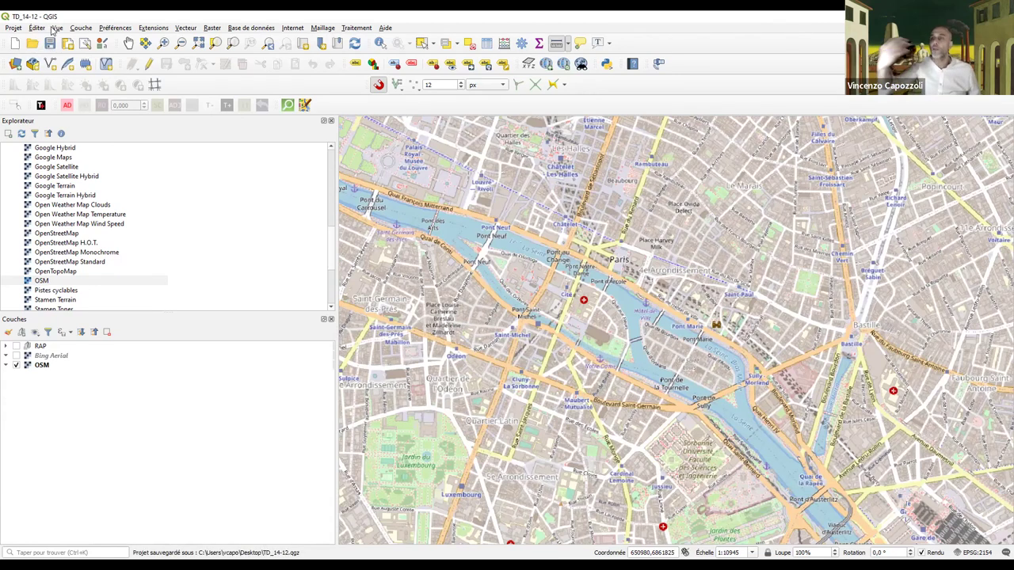
Step: Begin adding a delimited text layer from the Desktop file referentiel-archeologique-de-paris.csv
{"action": "left_click", "coordinate": [107, 28]}
{"action": "mouse_move", "coordinate": [83, 30]}
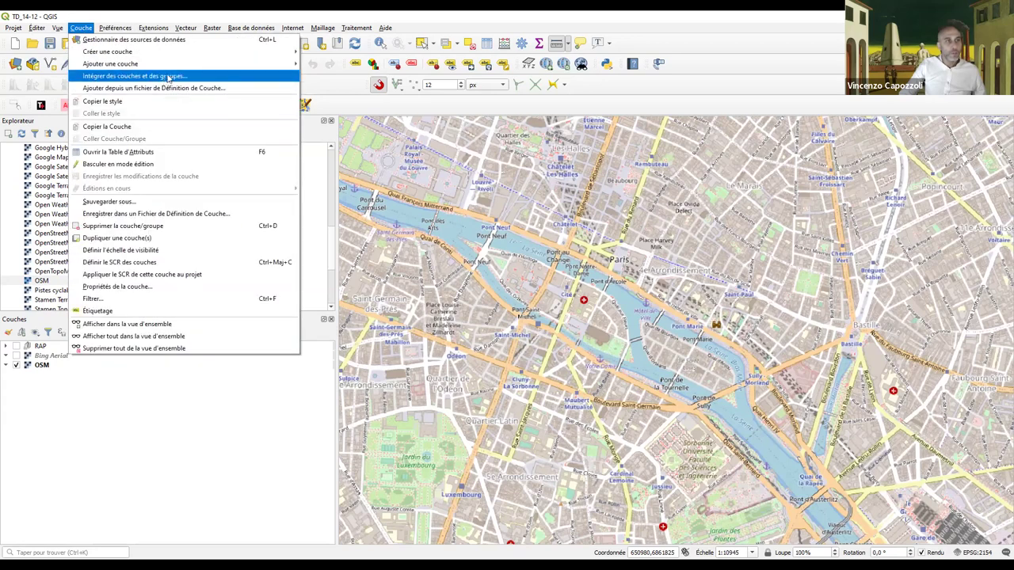
{"action": "mouse_move", "coordinate": [198, 64]}
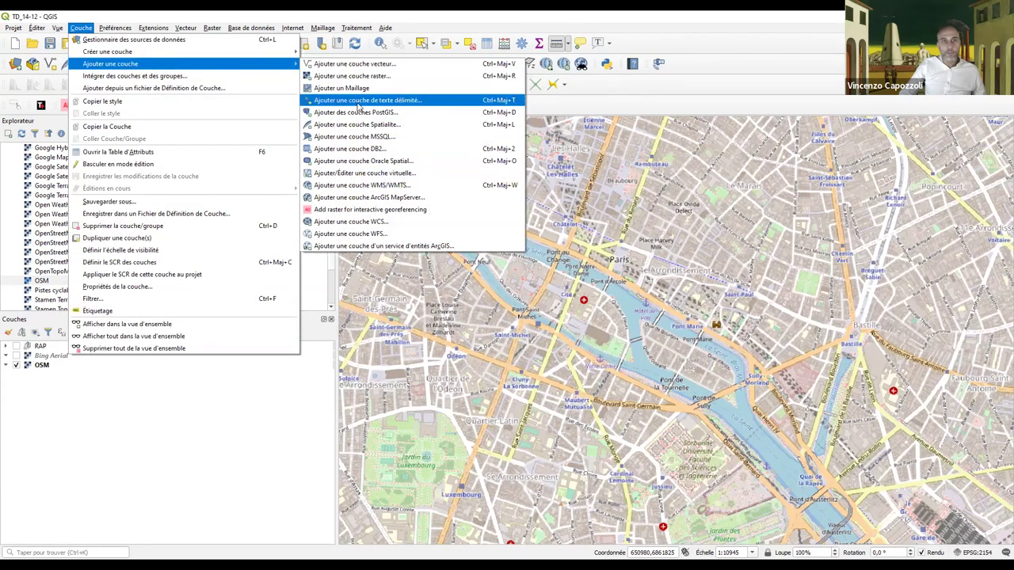
{"action": "left_click", "coordinate": [362, 101]}
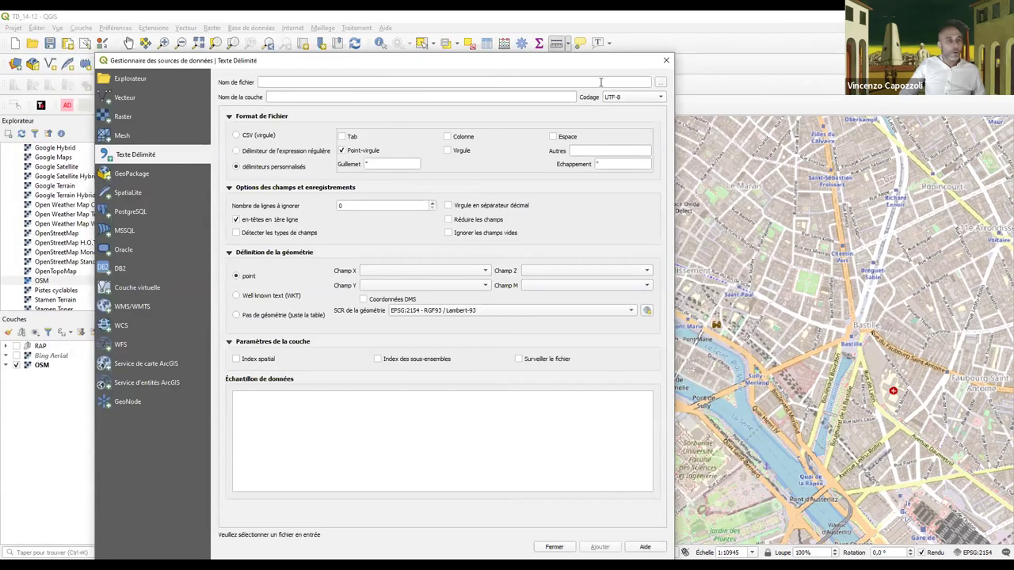
{"action": "left_click", "coordinate": [665, 83]}
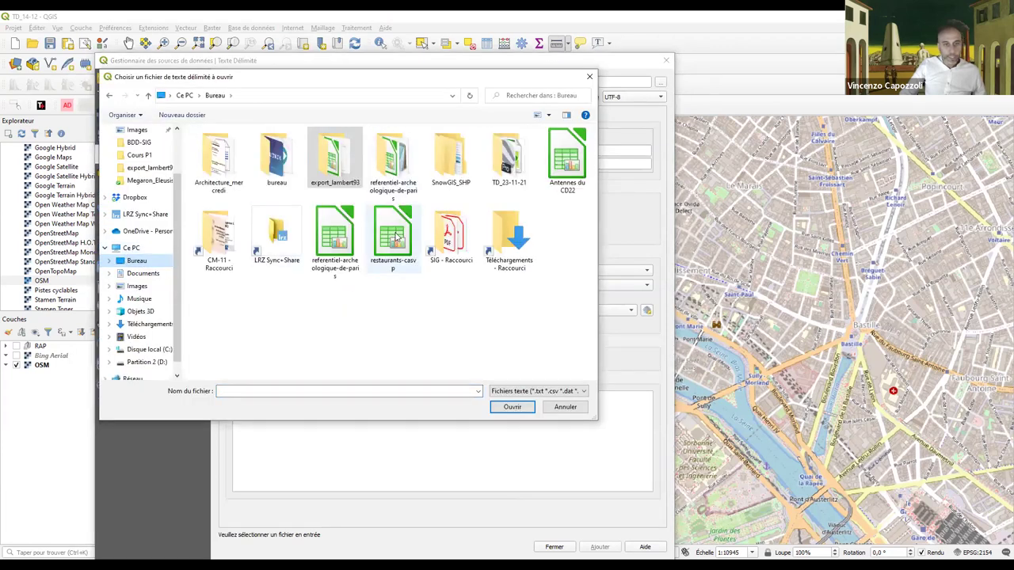
{"action": "left_click", "coordinate": [345, 230]}
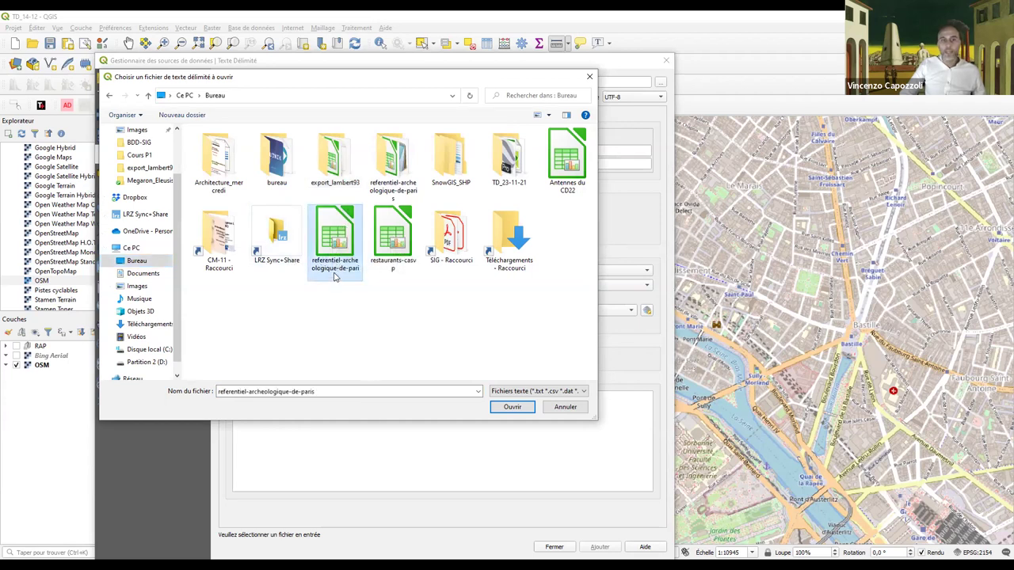
{"action": "left_click", "coordinate": [504, 410]}
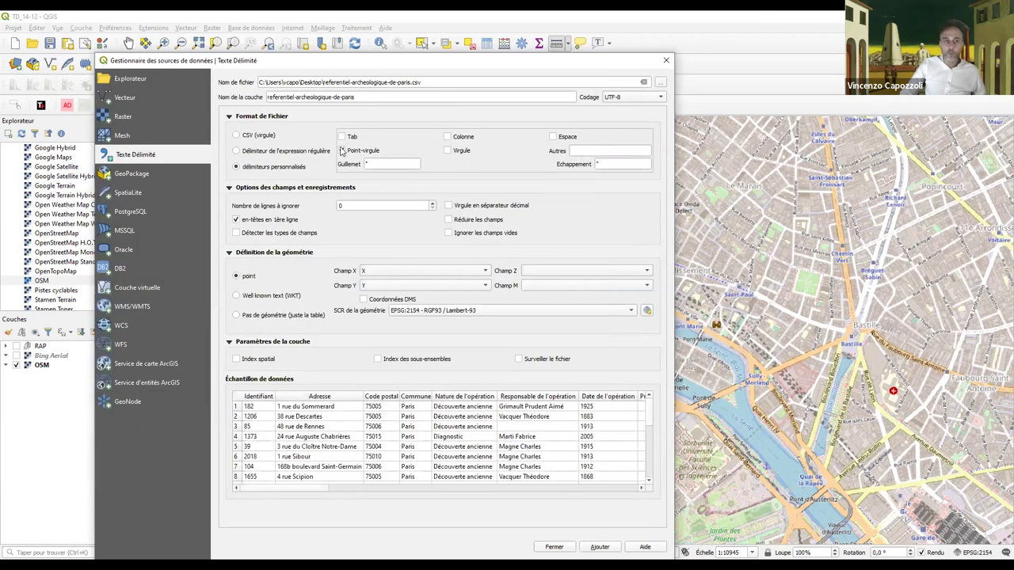
Step: Keep the semicolon as the custom delimiter and use fields X and Y as the point coordinates, enlarging the dialog to review the sample data
{"action": "left_click", "coordinate": [343, 150]}
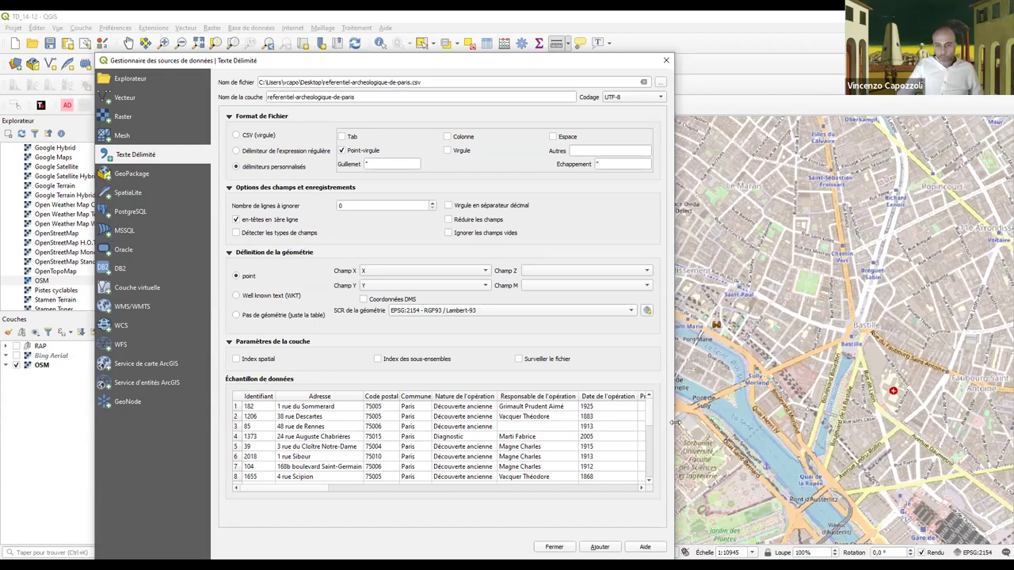
{"action": "left_click_drag", "start_coordinate": [674, 422], "coordinate": [836, 422]}
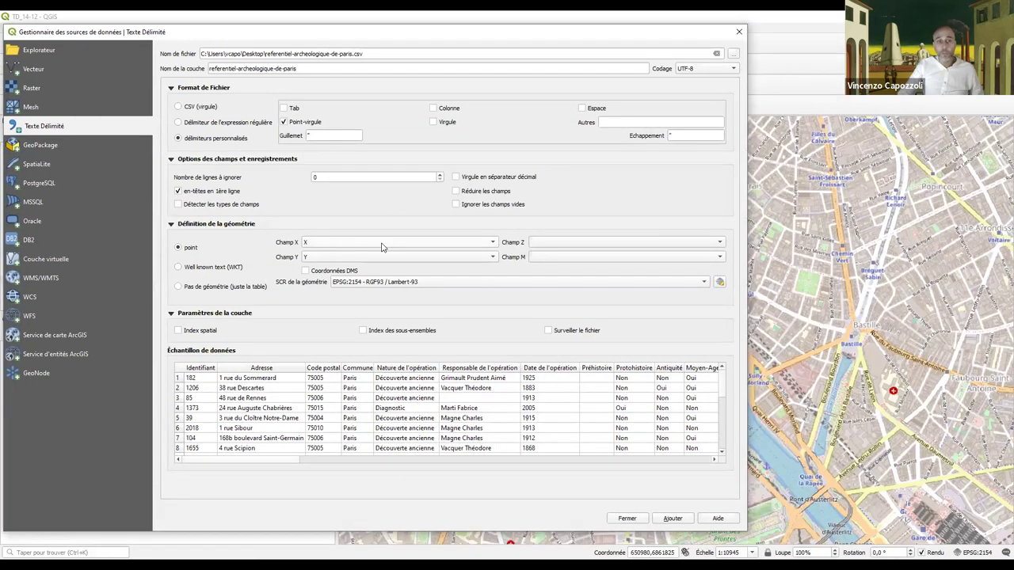
{"action": "left_click", "coordinate": [381, 248]}
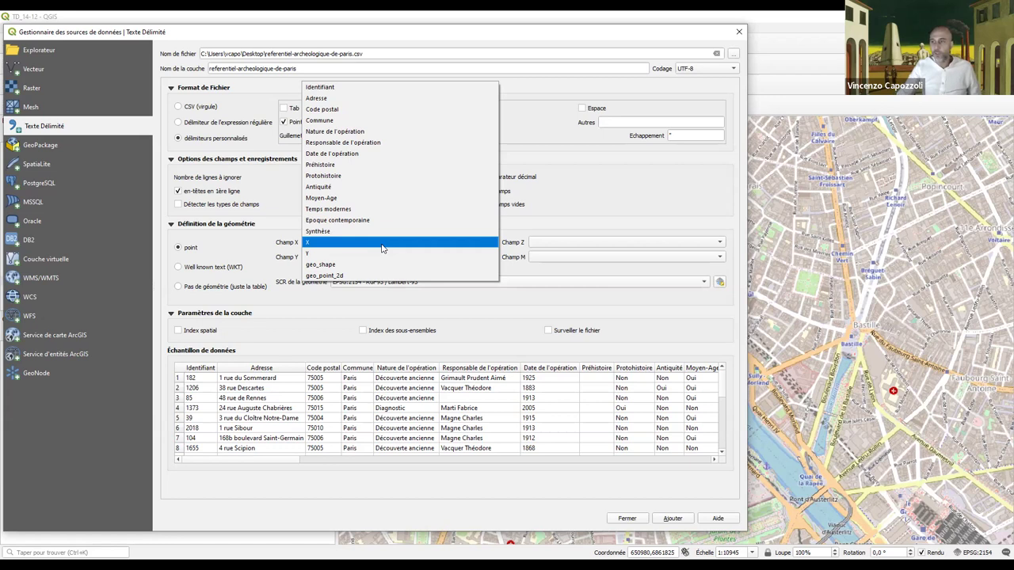
{"action": "left_click", "coordinate": [242, 248]}
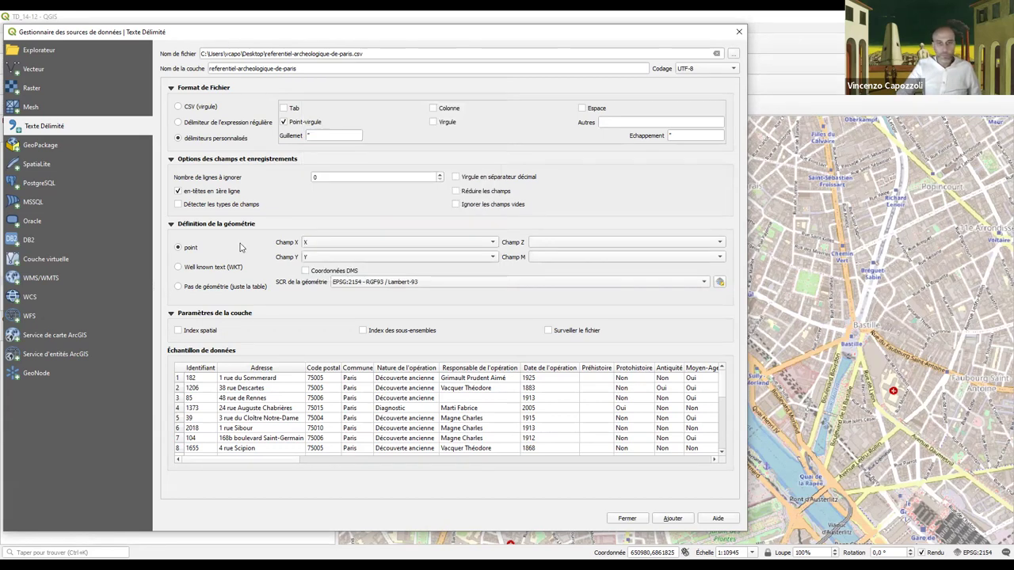
Step: Set the geometry's coordinate system to EPSG:4326 - WGS 84 and add the referentiel-archeologique-de-paris layer
{"action": "left_click", "coordinate": [352, 286]}
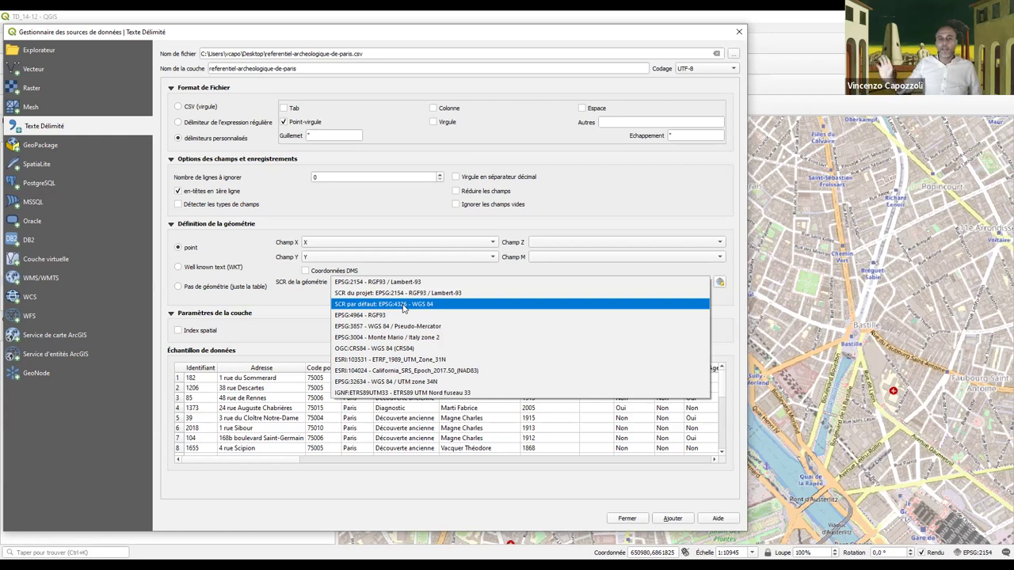
{"action": "left_click", "coordinate": [403, 308]}
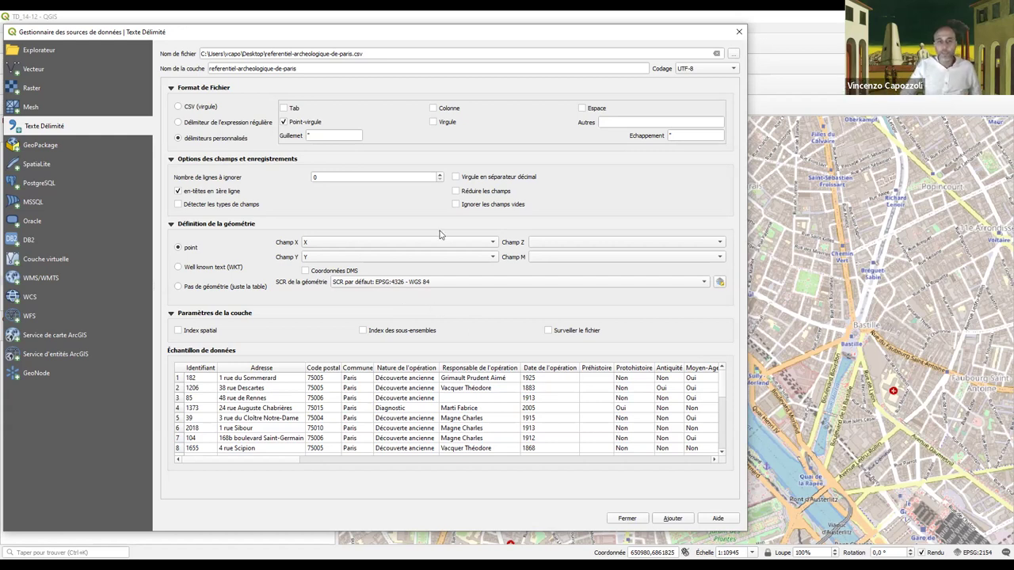
{"action": "left_click", "coordinate": [675, 521]}
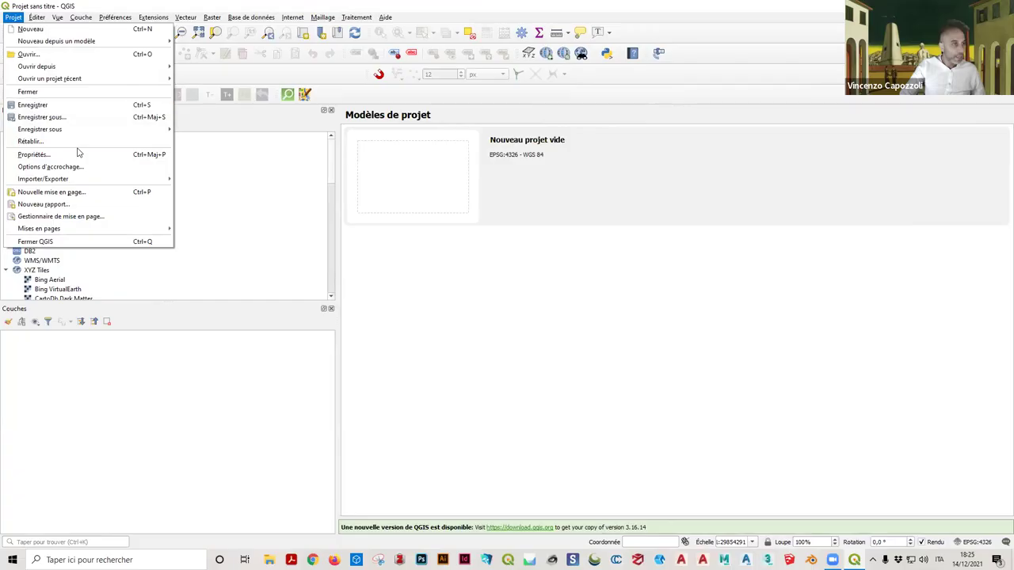
Step: Start a new delimited text layer with referentiel-archeologique-de-paris.csv from the Desktop as its source
{"action": "mouse_move", "coordinate": [89, 19]}
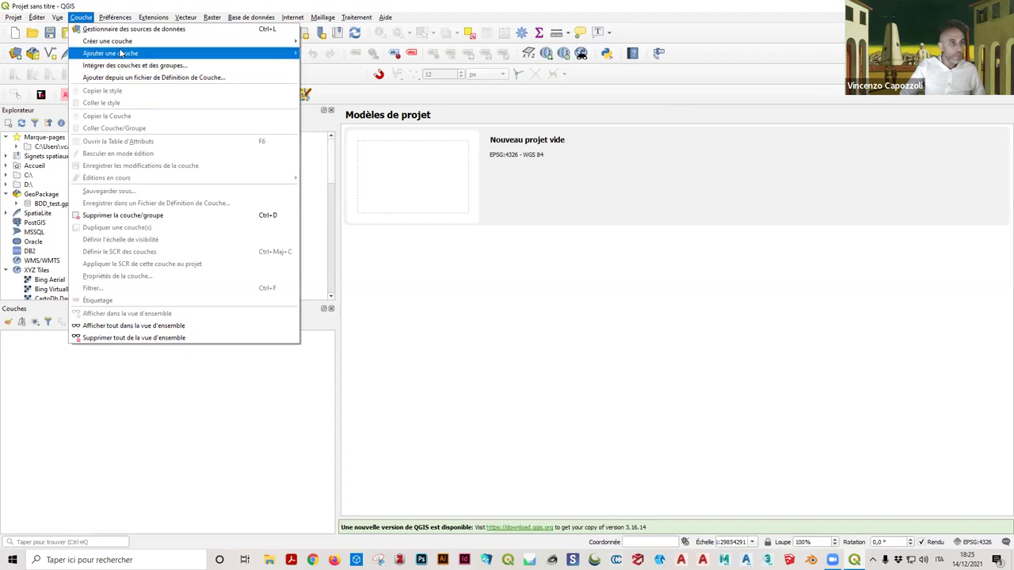
{"action": "mouse_move", "coordinate": [119, 53]}
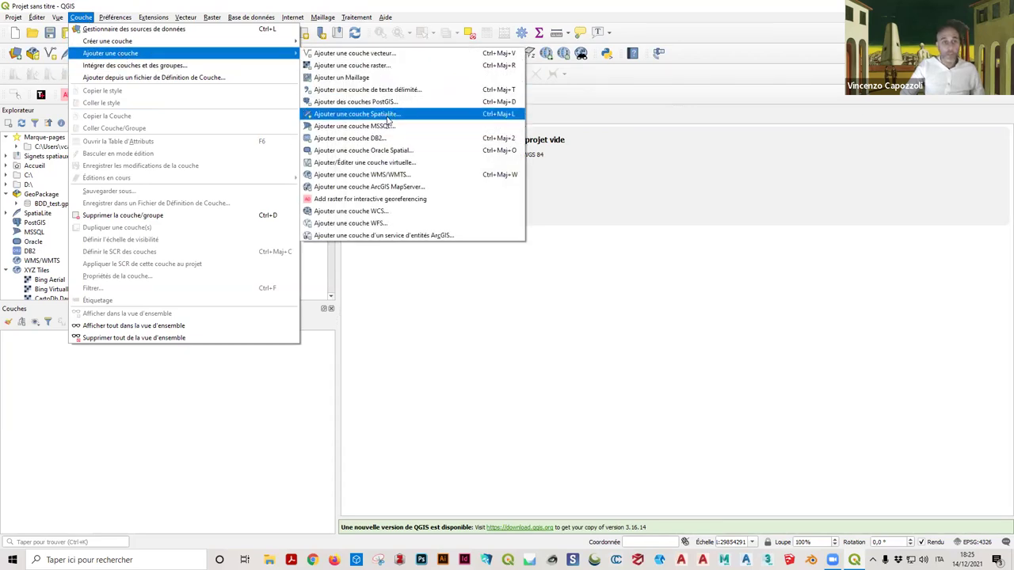
{"action": "left_click", "coordinate": [375, 89]}
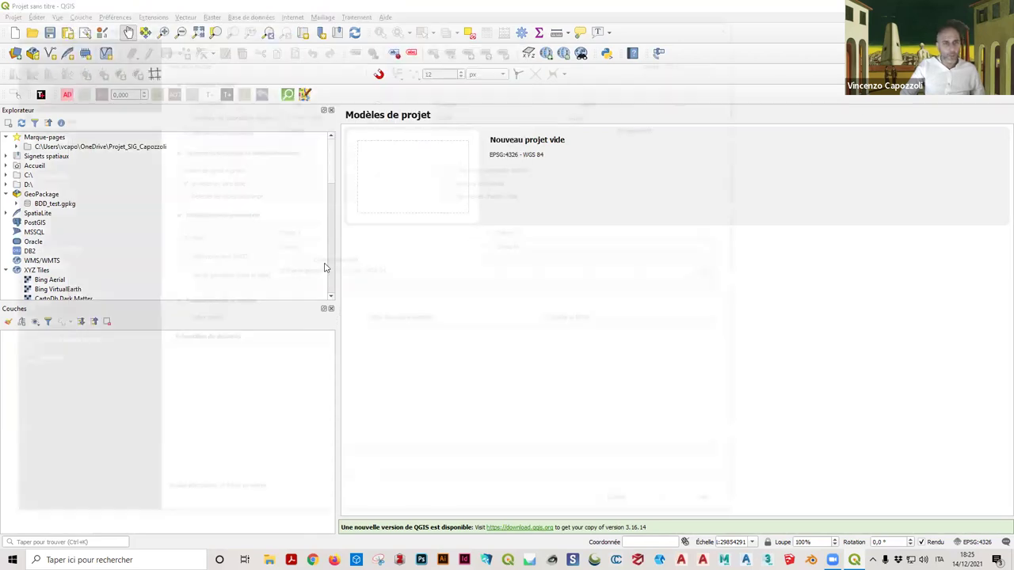
{"action": "left_click", "coordinate": [732, 43]}
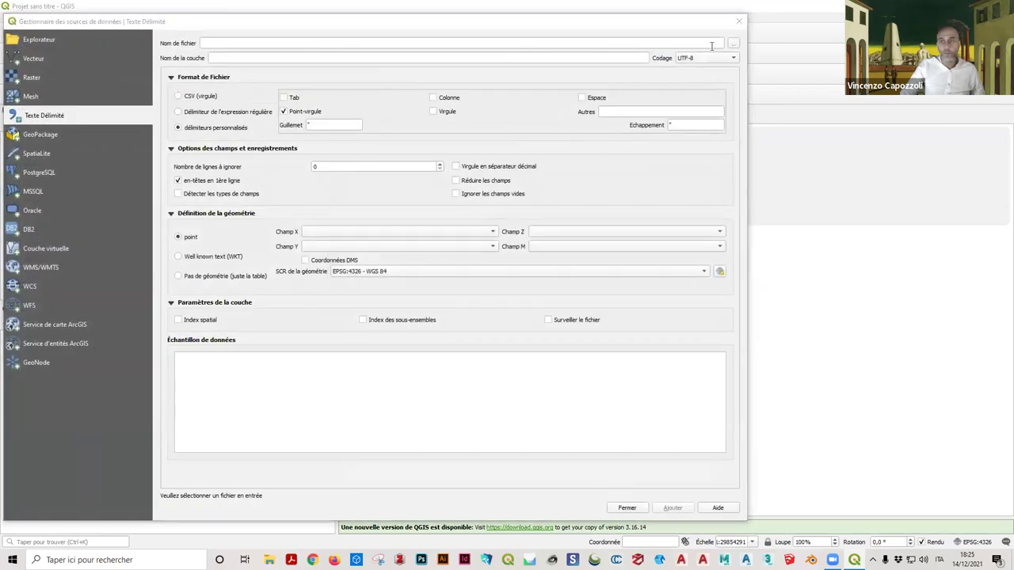
{"action": "left_click", "coordinate": [255, 194]}
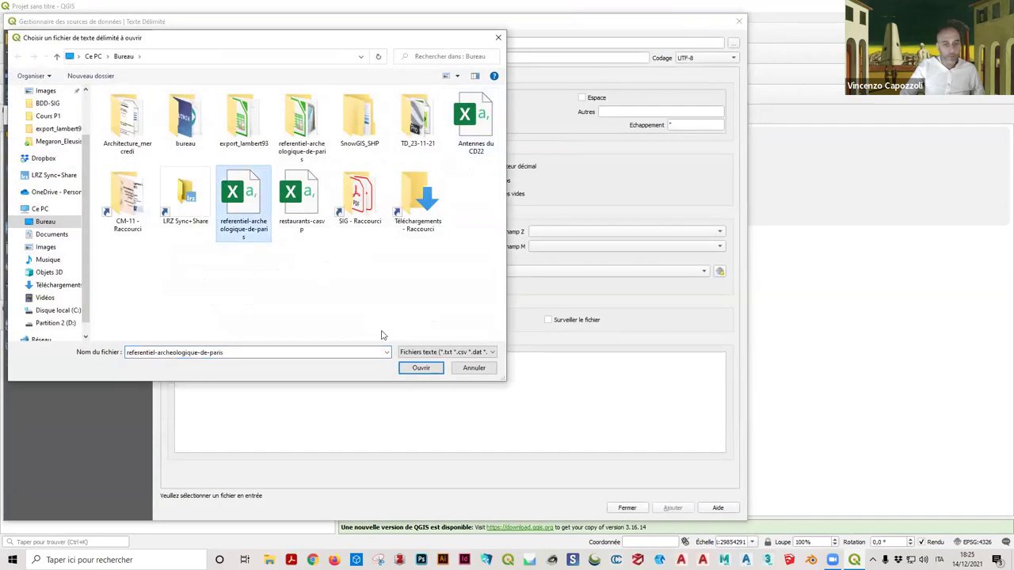
{"action": "left_click", "coordinate": [421, 368]}
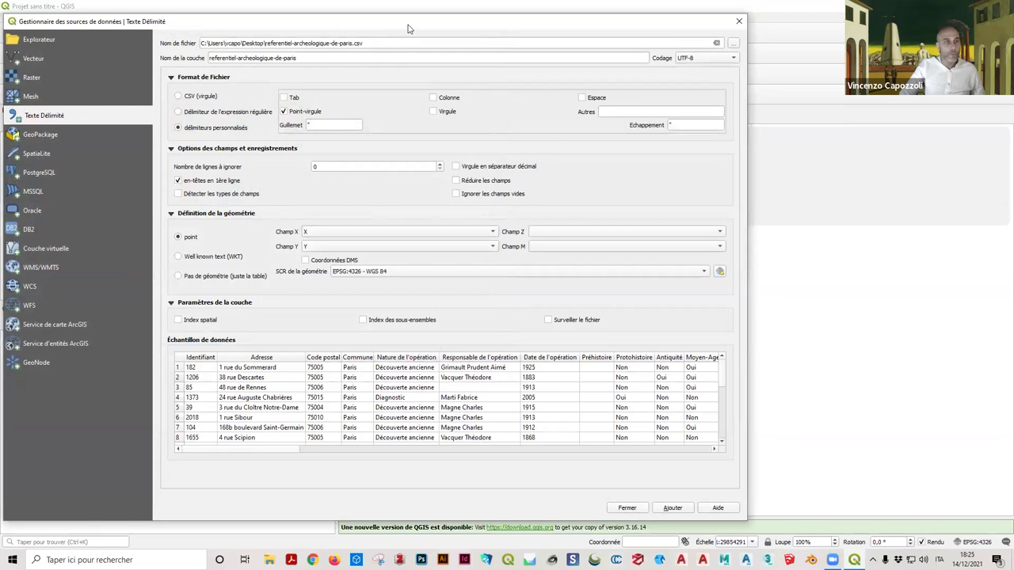
Step: Add the CSV as points using fields X and Y in EPSG:4326 - WGS 84, and close the data source manager
{"action": "left_click_drag", "start_coordinate": [332, 29], "coordinate": [252, 27]}
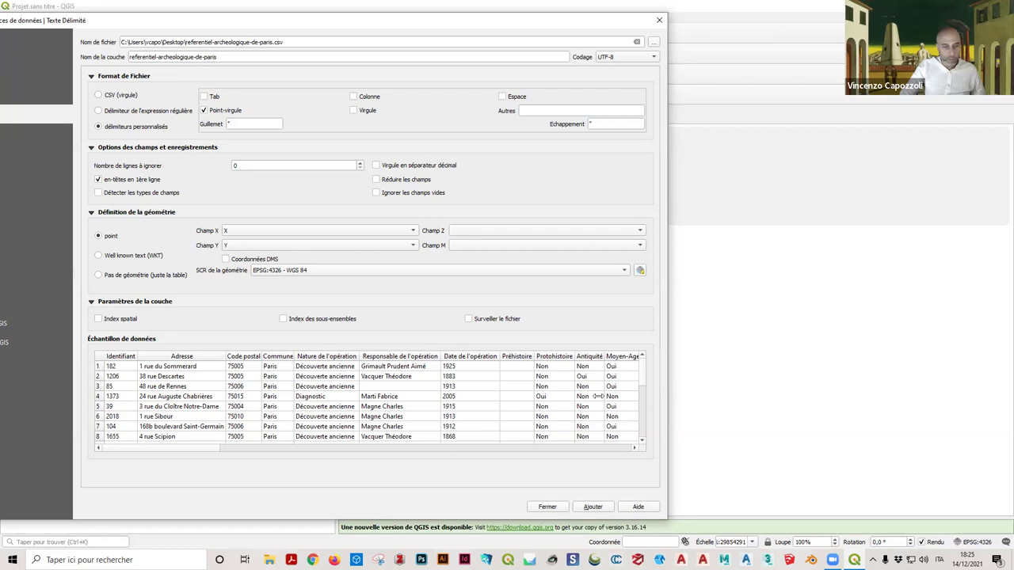
{"action": "left_click", "coordinate": [521, 507]}
{"action": "left_click", "coordinate": [480, 508]}
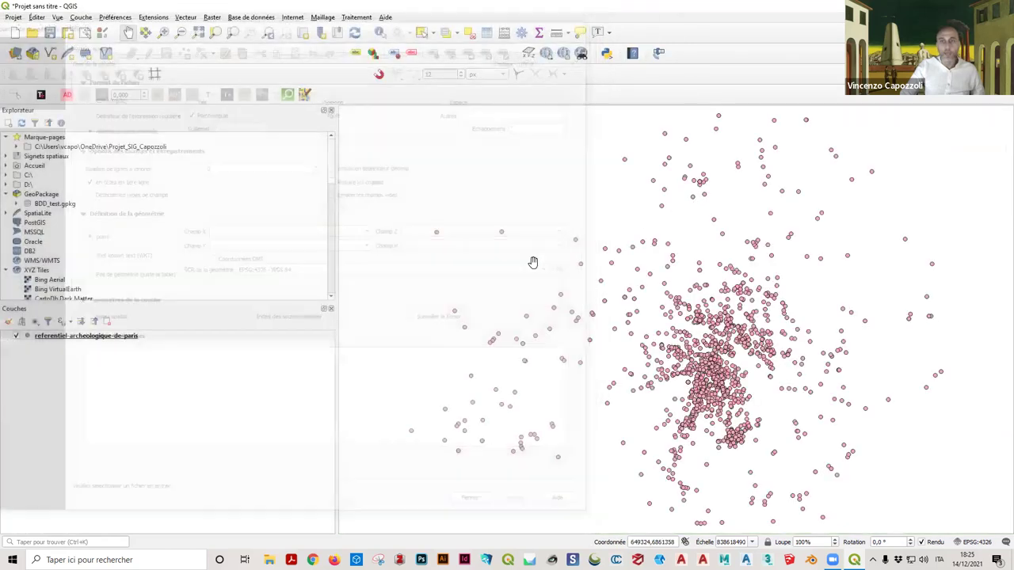
Step: Examine the overall distribution of the imported archaeological points on the map
{"action": "scroll", "coordinate": [533, 262], "scroll_direction": "down", "scroll_amount": 5}
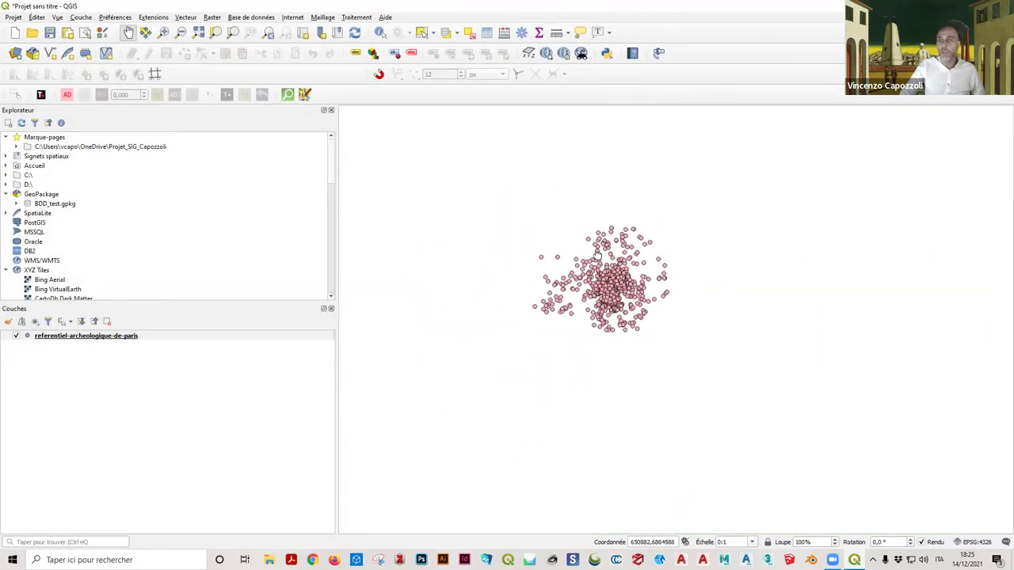
{"action": "left_click_drag", "start_coordinate": [598, 253], "coordinate": [570, 258]}
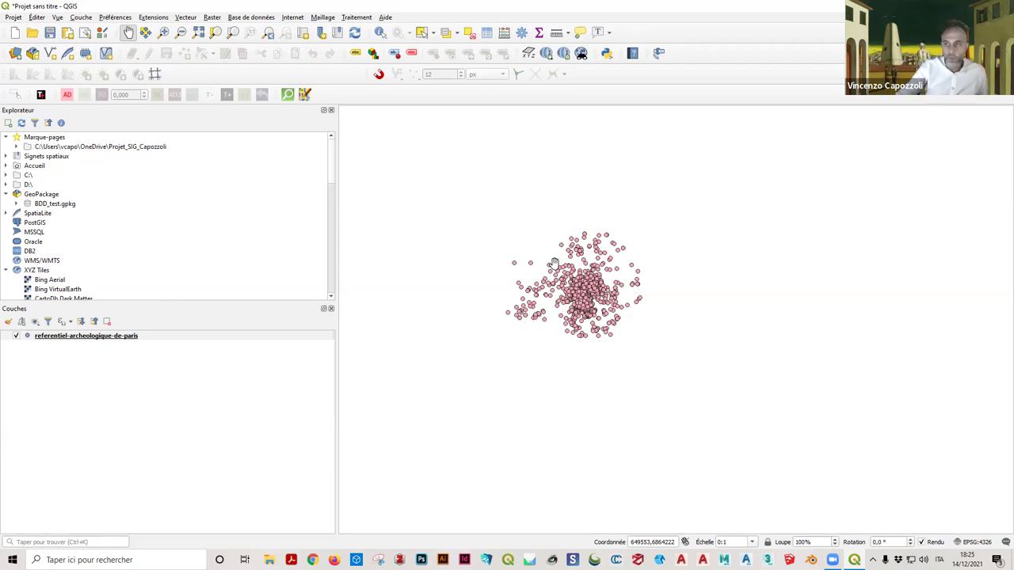
{"action": "scroll", "coordinate": [621, 259], "scroll_direction": "up", "scroll_amount": 1}
{"action": "scroll", "coordinate": [614, 266], "scroll_direction": "up", "scroll_amount": 1}
{"action": "scroll", "coordinate": [594, 273], "scroll_direction": "down", "scroll_amount": 2}
{"action": "scroll", "coordinate": [576, 285], "scroll_direction": "up", "scroll_amount": 1}
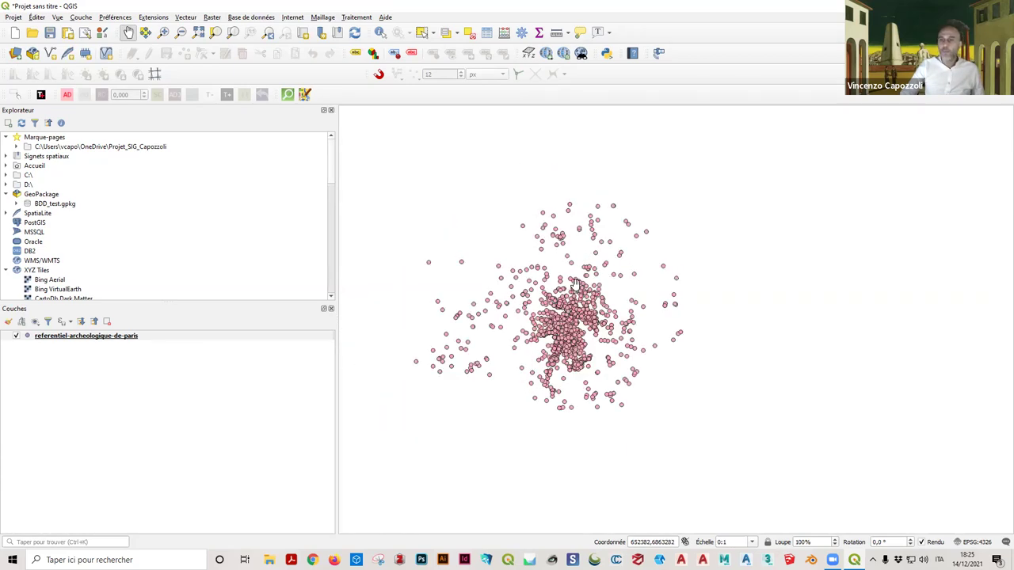
Step: Add the OSM basemap from the XYZ Tiles connections to the project
{"action": "scroll", "coordinate": [26, 222], "scroll_direction": "down", "scroll_amount": 8}
{"action": "scroll", "coordinate": [26, 221], "scroll_direction": "up", "scroll_amount": 3}
{"action": "left_click", "coordinate": [58, 175]}
{"action": "left_click", "coordinate": [56, 166]}
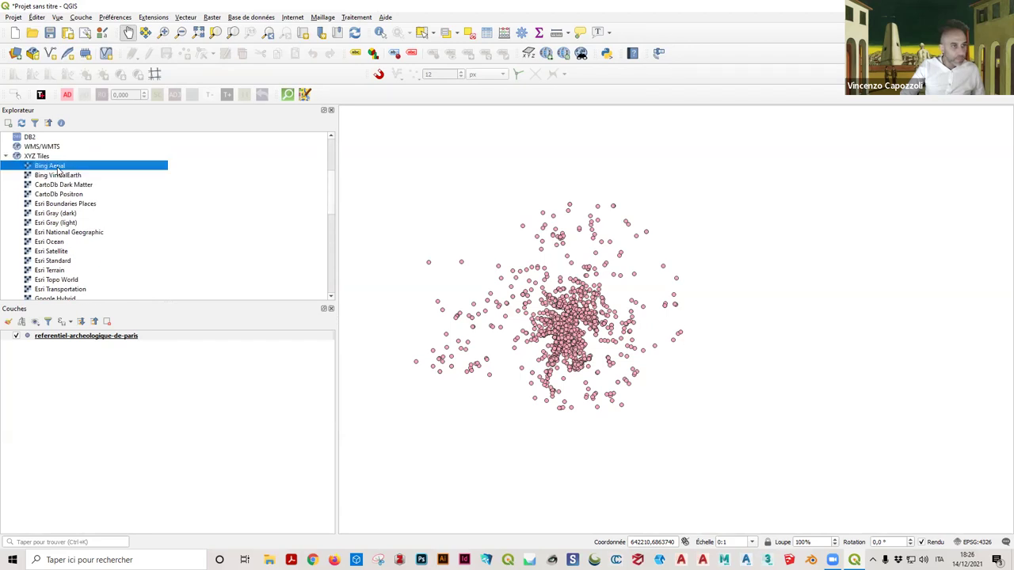
{"action": "scroll", "coordinate": [57, 222], "scroll_direction": "down", "scroll_amount": 7}
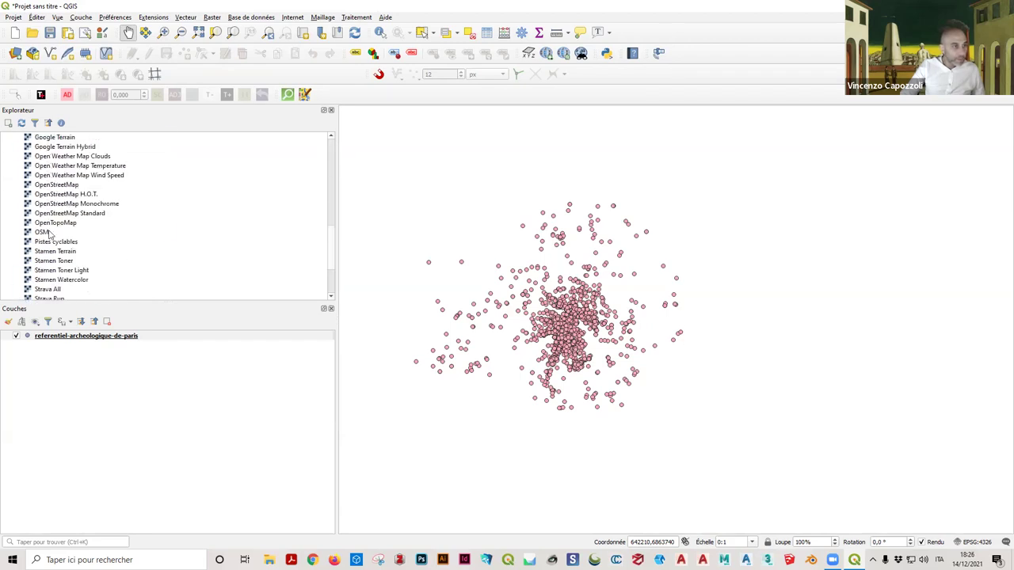
{"action": "double_click", "coordinate": [55, 232]}
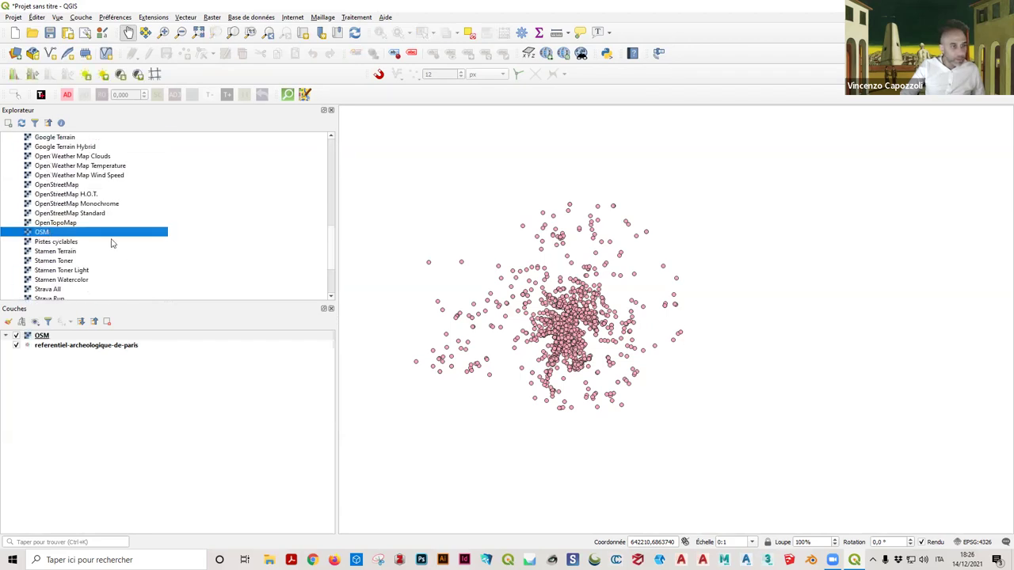
Step: Zoom the map to the OSM layer's full extent and after that to the referentiel-archeologique-de-paris layer
{"action": "left_click", "coordinate": [40, 336]}
{"action": "right_click", "coordinate": [41, 337]}
{"action": "left_click", "coordinate": [70, 346]}
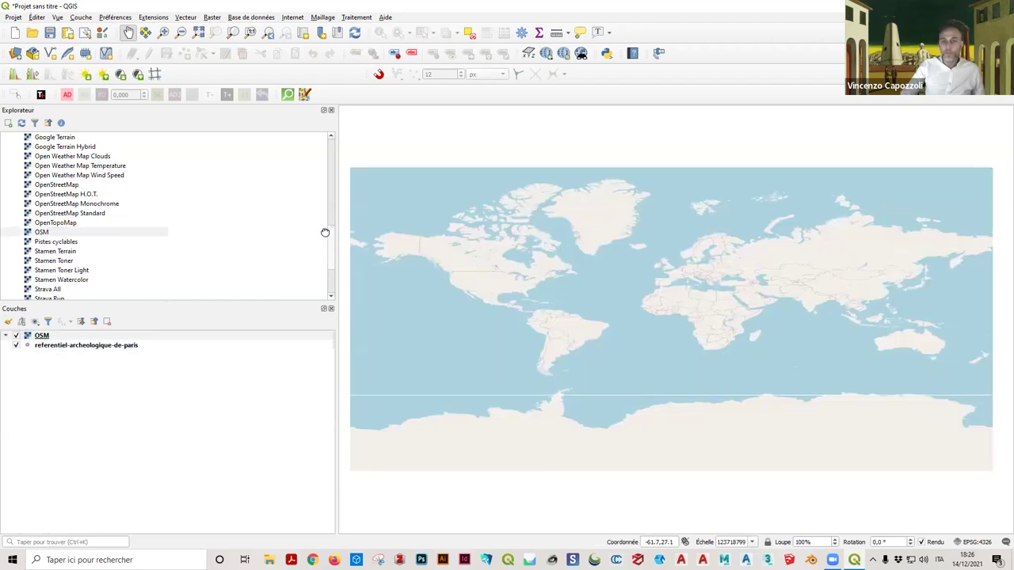
{"action": "left_click", "coordinate": [63, 347]}
{"action": "right_click", "coordinate": [68, 348]}
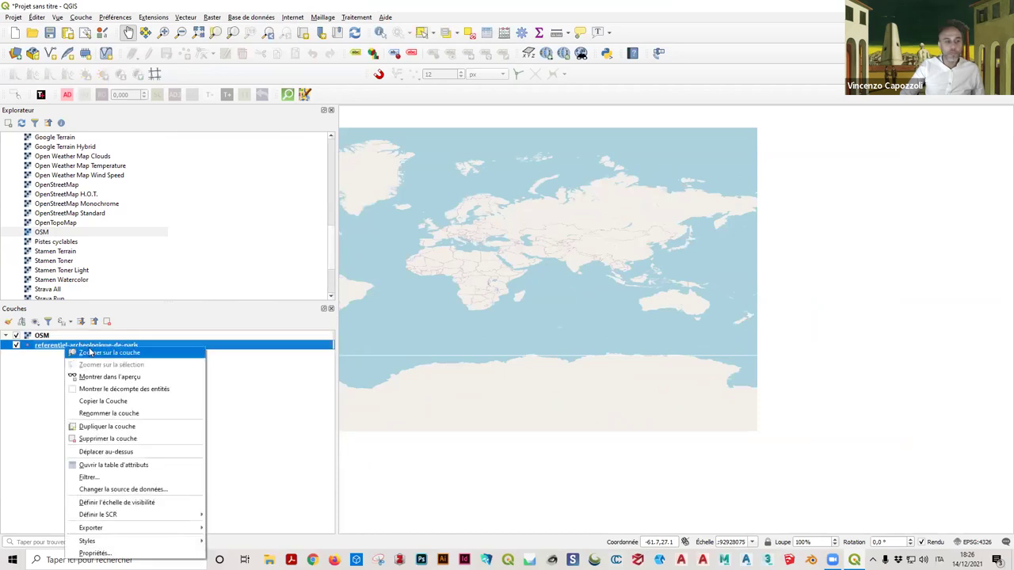
{"action": "left_click", "coordinate": [88, 353]}
Step: Inspect the surroundings of the archaeological points at several scales to compare their location with the OSM basemap
{"action": "scroll", "coordinate": [455, 308], "scroll_direction": "down", "scroll_amount": 5}
{"action": "scroll", "coordinate": [474, 326], "scroll_direction": "down", "scroll_amount": 5}
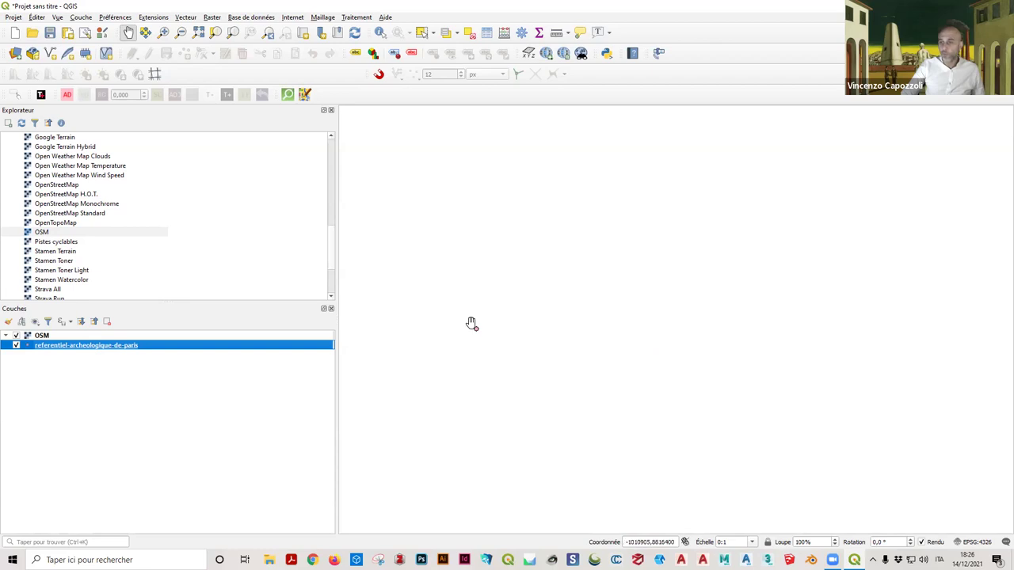
{"action": "left_click_drag", "start_coordinate": [464, 375], "coordinate": [487, 353]}
{"action": "left_click_drag", "start_coordinate": [477, 239], "coordinate": [397, 339]}
{"action": "left_click_drag", "start_coordinate": [439, 407], "coordinate": [695, 303]}
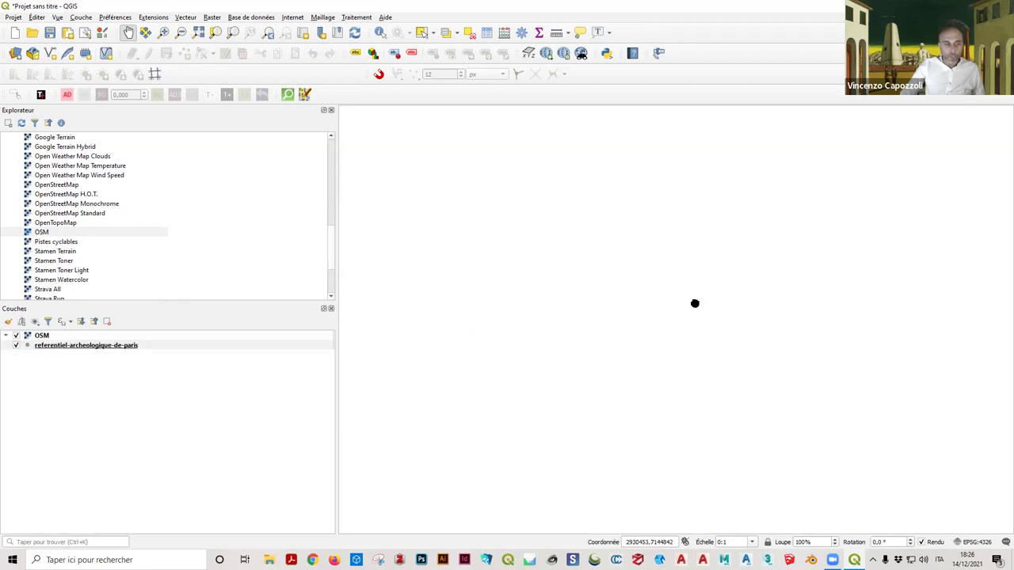
{"action": "left_click_drag", "start_coordinate": [546, 309], "coordinate": [523, 325]}
{"action": "scroll", "coordinate": [609, 283], "scroll_direction": "up", "scroll_amount": 6}
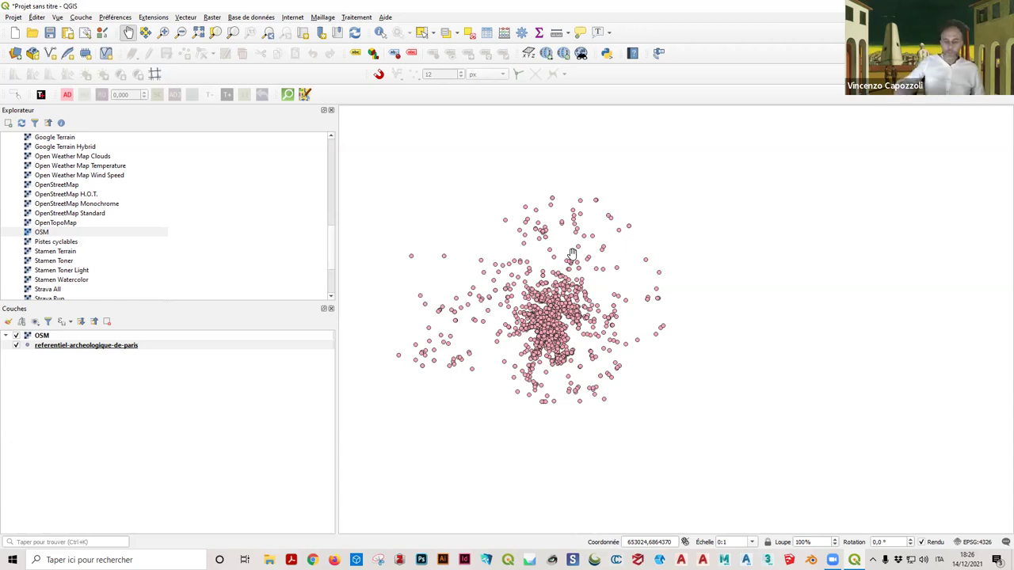
Step: Switch to Chrome, open the SIG-14-12 bookmark Référentiel archéologique de Paris — Paris Data and maximize the window
{"action": "left_click", "coordinate": [313, 560]}
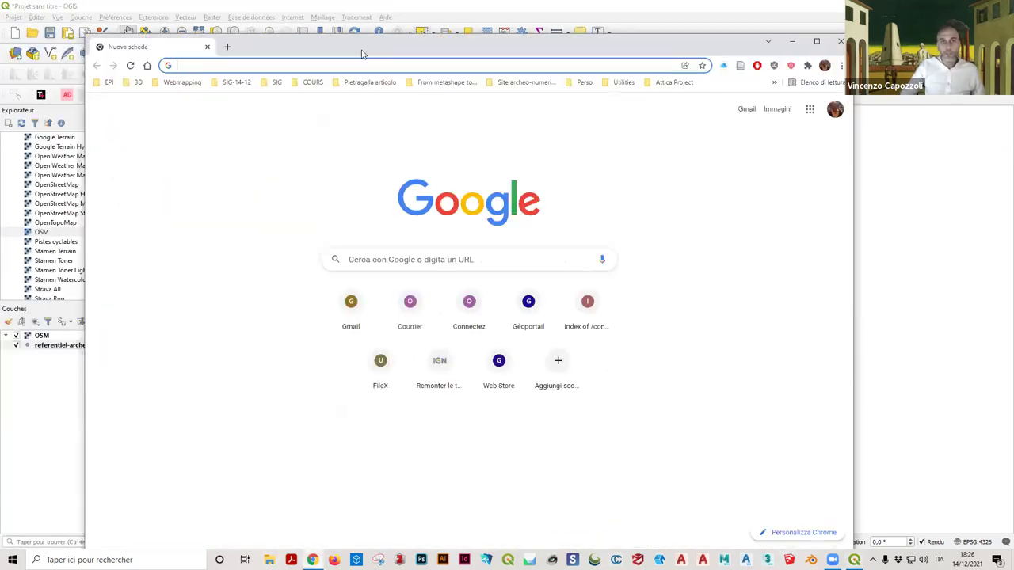
{"action": "left_click", "coordinate": [229, 84]}
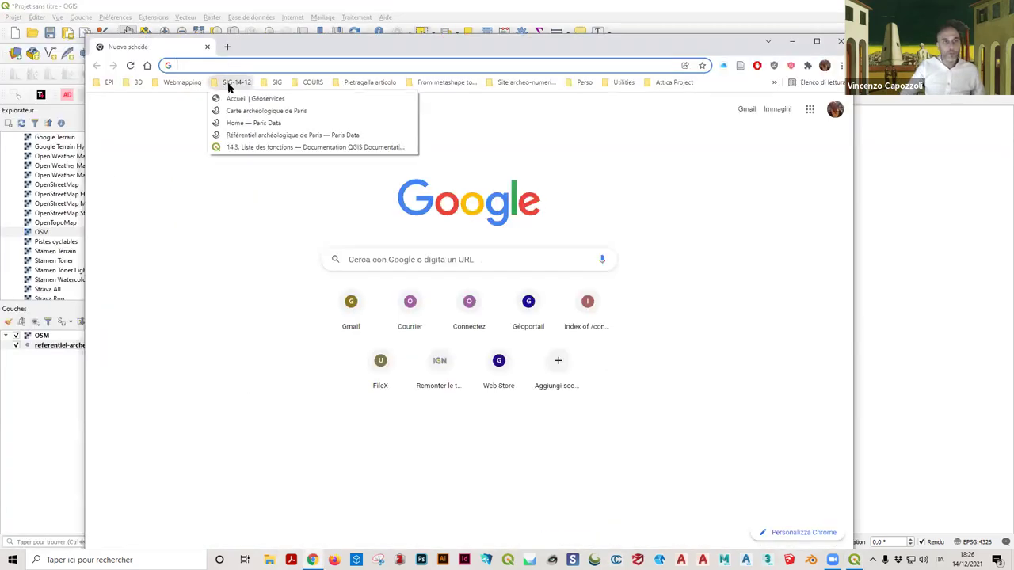
{"action": "left_click", "coordinate": [271, 135]}
{"action": "left_click_drag", "start_coordinate": [810, 53], "coordinate": [661, 53]}
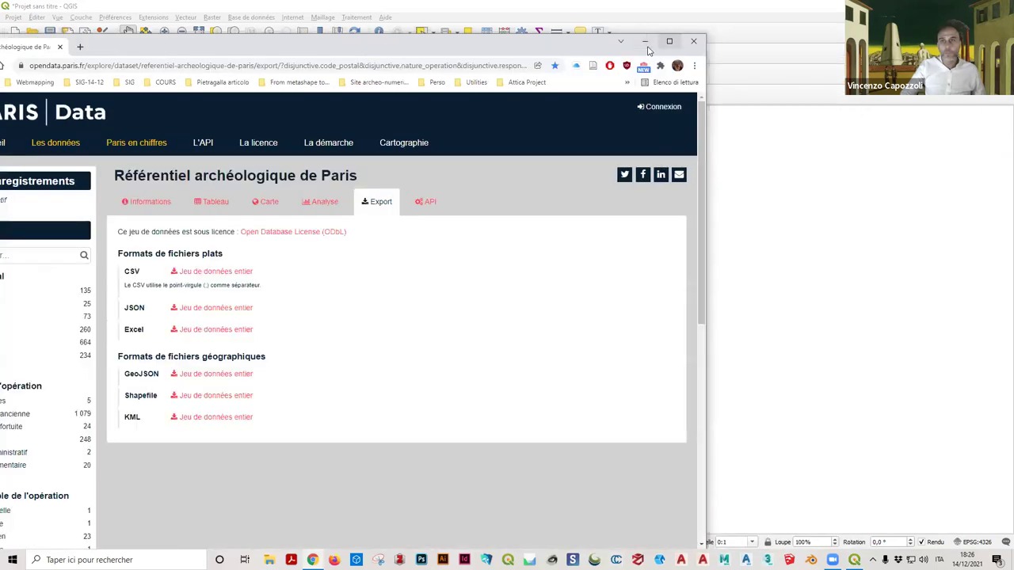
{"action": "left_click", "coordinate": [669, 41]}
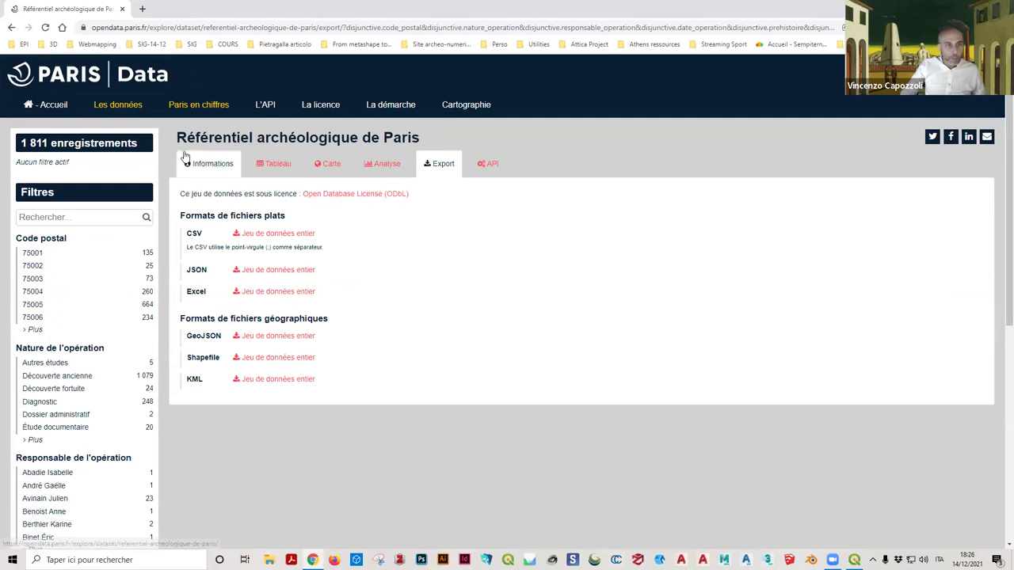
Step: Open the dataset's information page, expand its data model and check the type of the Identifiant field
{"action": "left_click", "coordinate": [217, 165]}
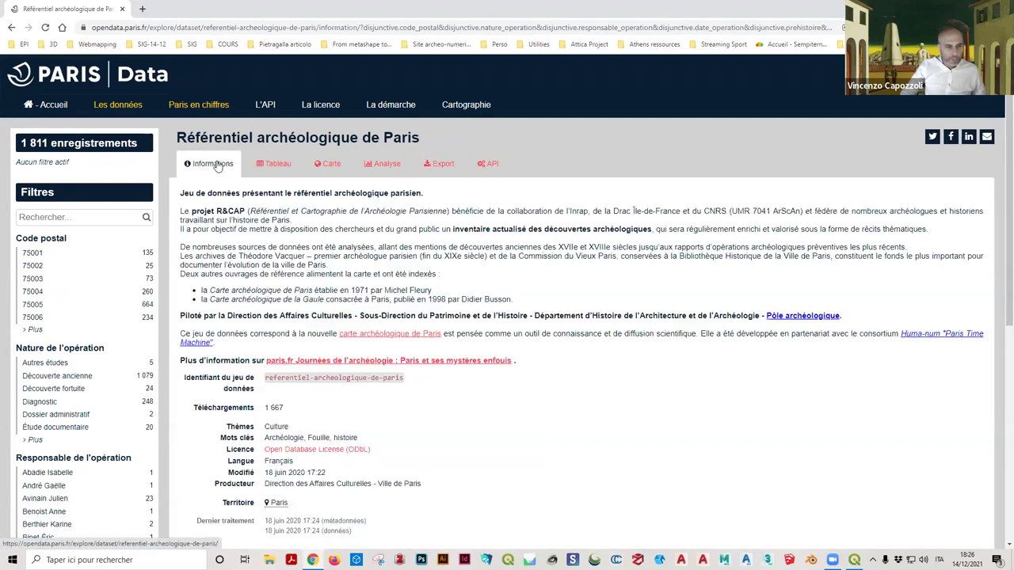
{"action": "scroll", "coordinate": [218, 313], "scroll_direction": "down", "scroll_amount": 5}
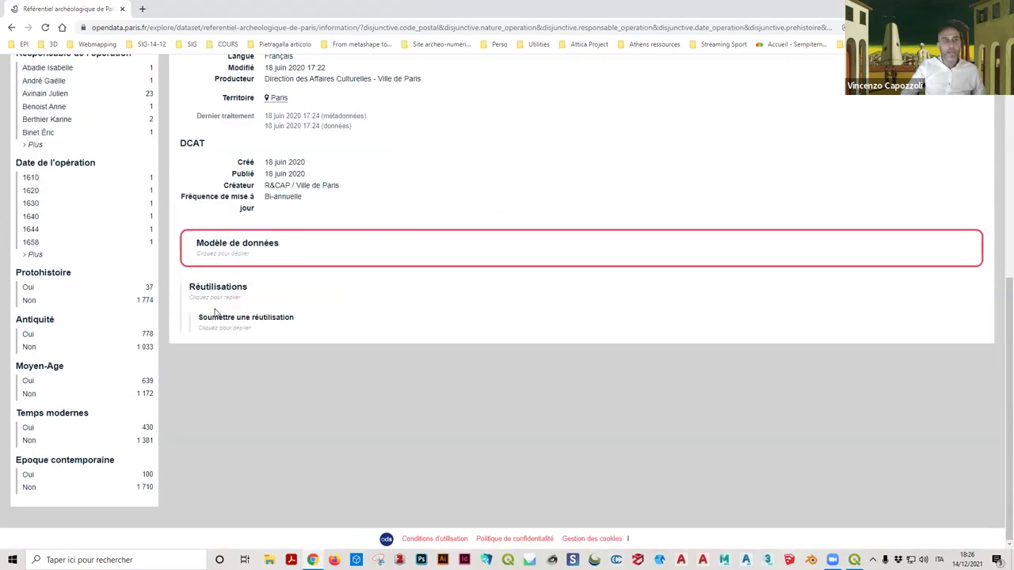
{"action": "scroll", "coordinate": [333, 206], "scroll_direction": "up", "scroll_amount": 2}
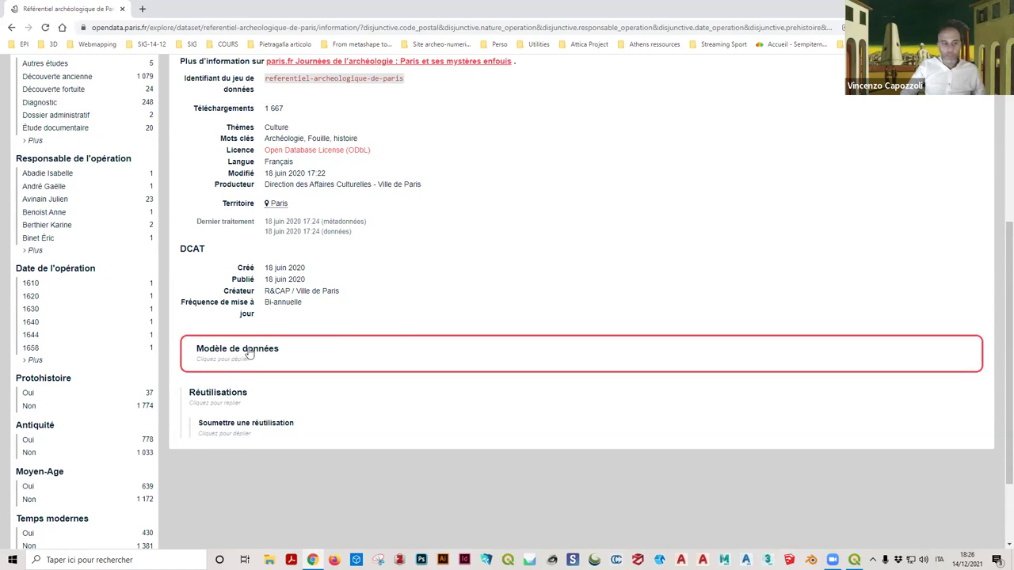
{"action": "left_click", "coordinate": [248, 353]}
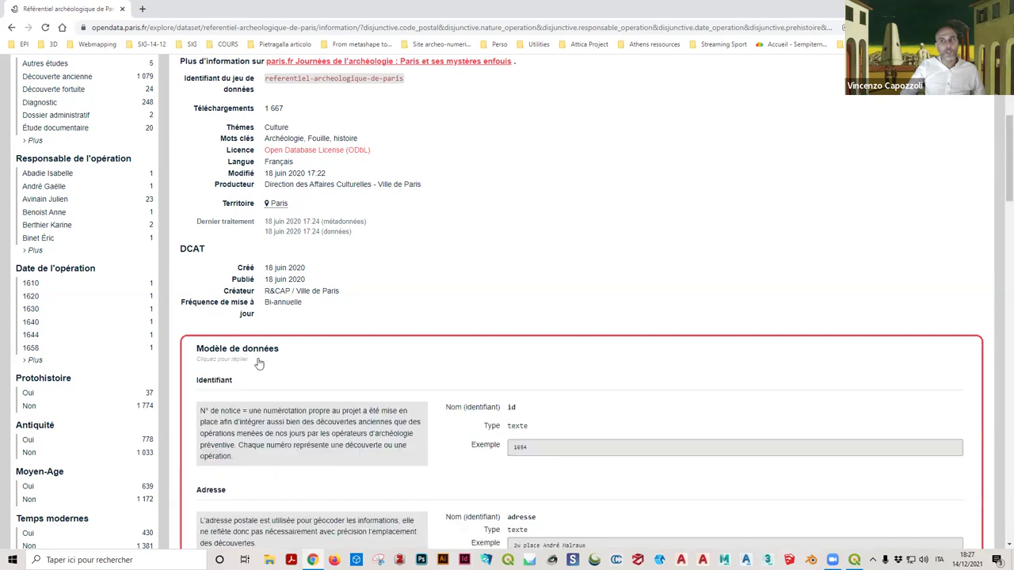
{"action": "scroll", "coordinate": [256, 364], "scroll_direction": "down", "scroll_amount": 3}
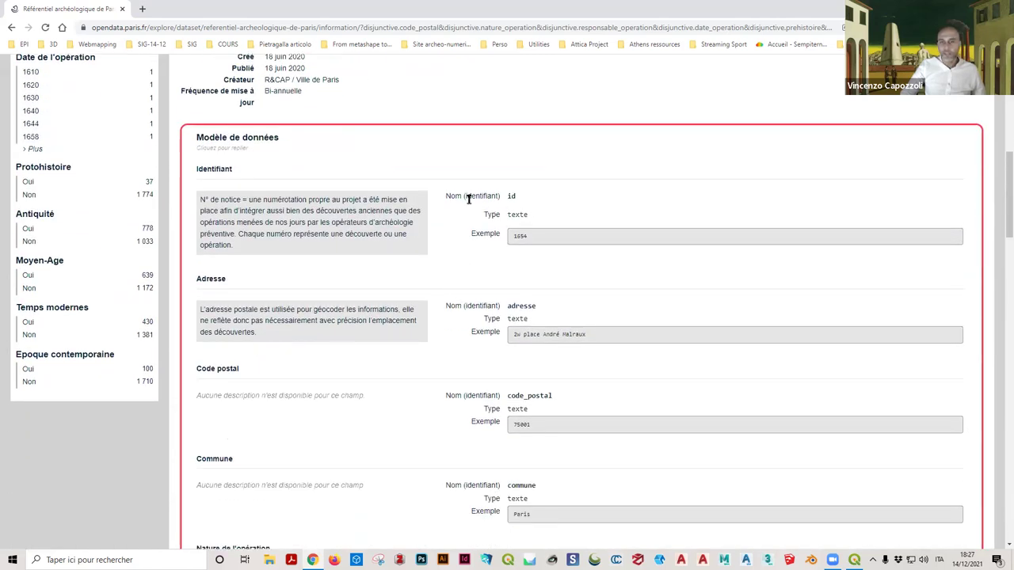
{"action": "double_click", "coordinate": [507, 216]}
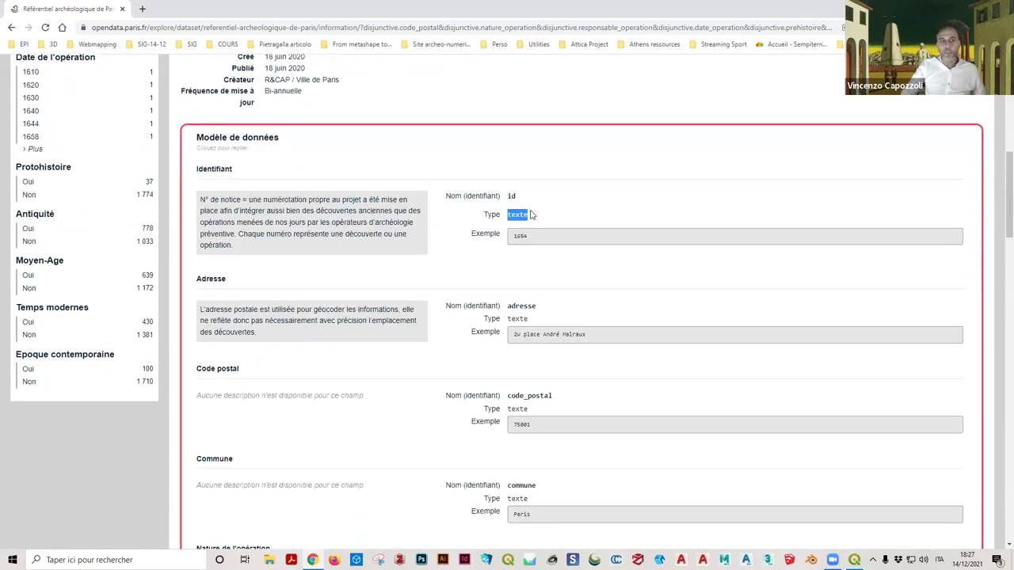
Step: Read through the data model's fields down to the X and Y coordinate system description, and return to QGIS
{"action": "scroll", "coordinate": [479, 251], "scroll_direction": "down", "scroll_amount": 2}
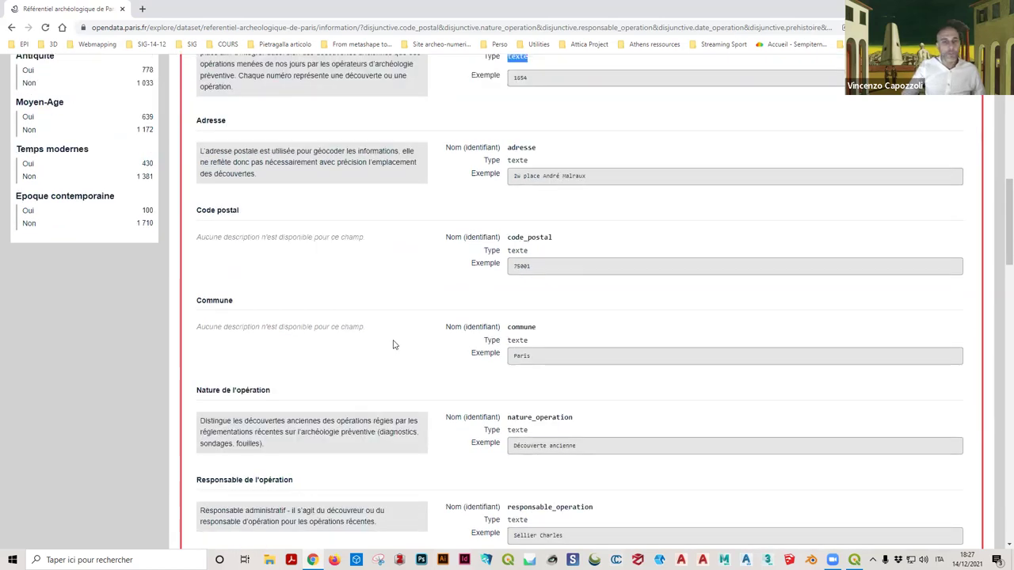
{"action": "scroll", "coordinate": [394, 343], "scroll_direction": "down", "scroll_amount": 3}
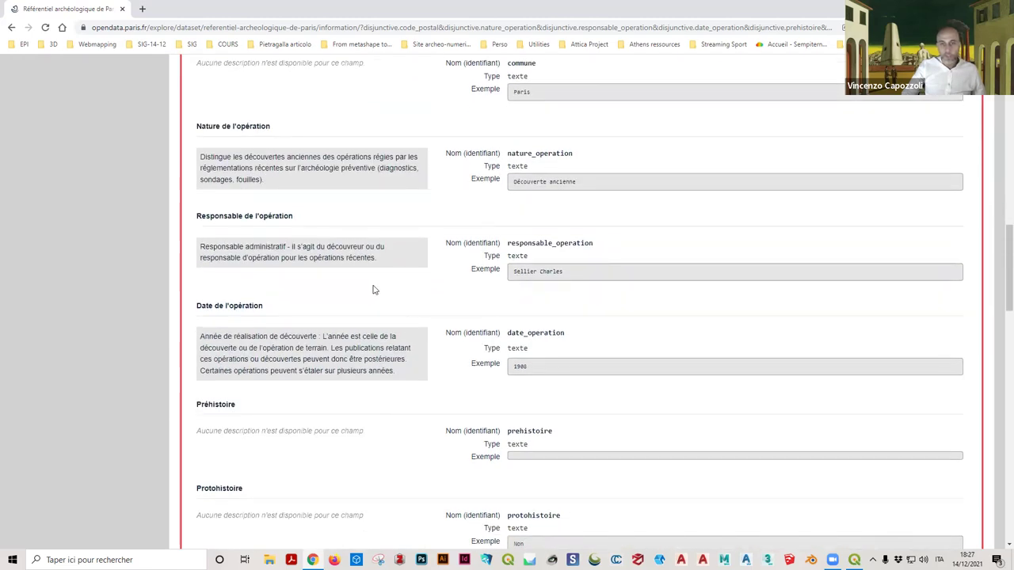
{"action": "scroll", "coordinate": [360, 306], "scroll_direction": "down", "scroll_amount": 2}
{"action": "scroll", "coordinate": [359, 302], "scroll_direction": "down", "scroll_amount": 1}
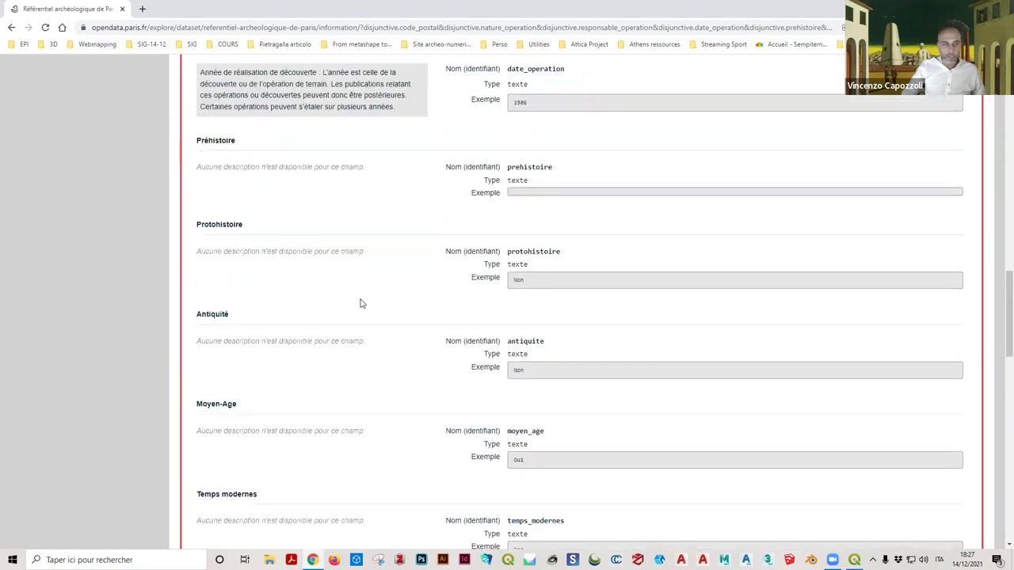
{"action": "scroll", "coordinate": [356, 304], "scroll_direction": "up", "scroll_amount": 3}
{"action": "scroll", "coordinate": [356, 302], "scroll_direction": "down", "scroll_amount": 7}
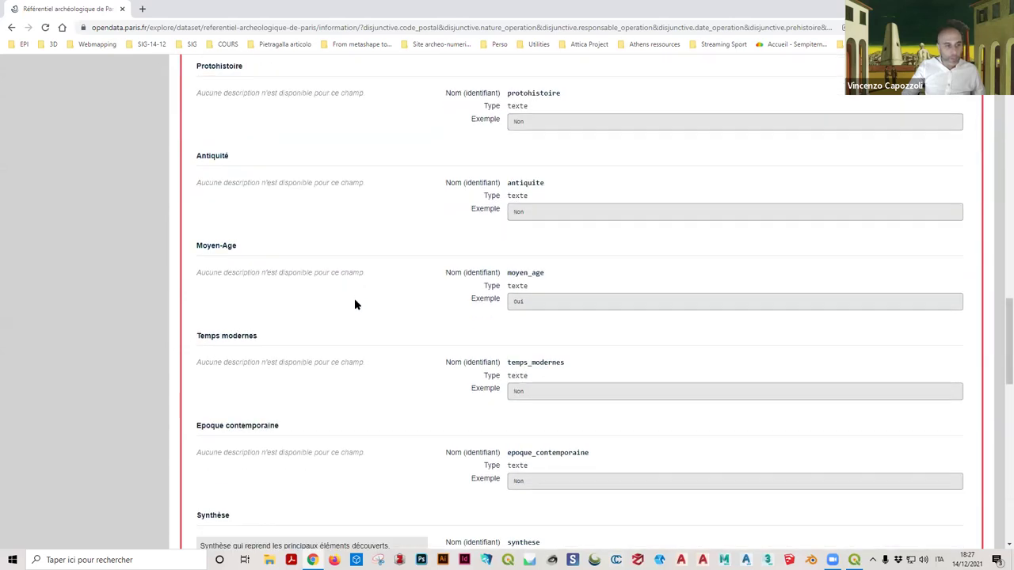
{"action": "scroll", "coordinate": [238, 254], "scroll_direction": "down", "scroll_amount": 2}
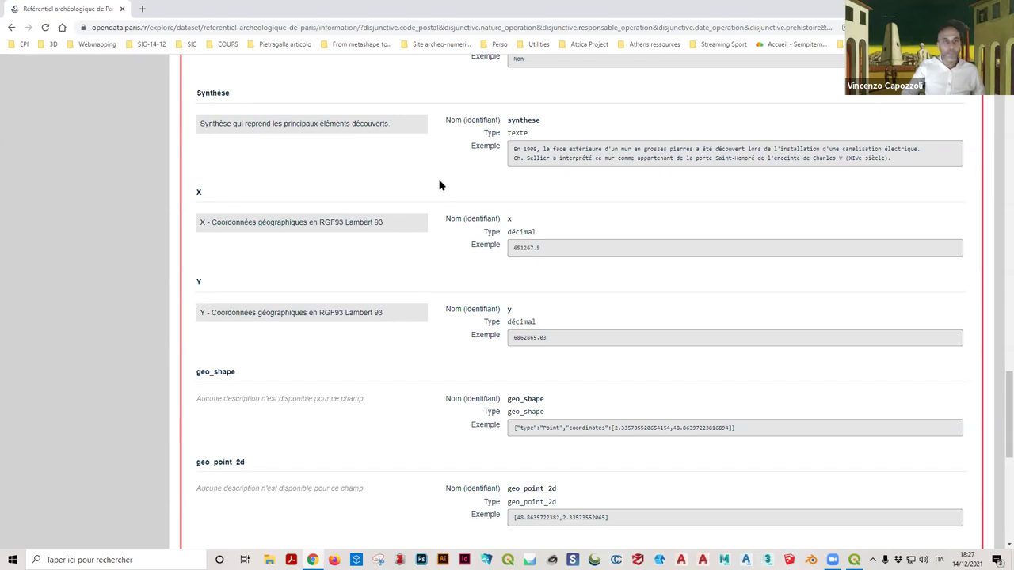
{"action": "key", "text": "super+Down"}
{"action": "key", "text": "super+Down"}
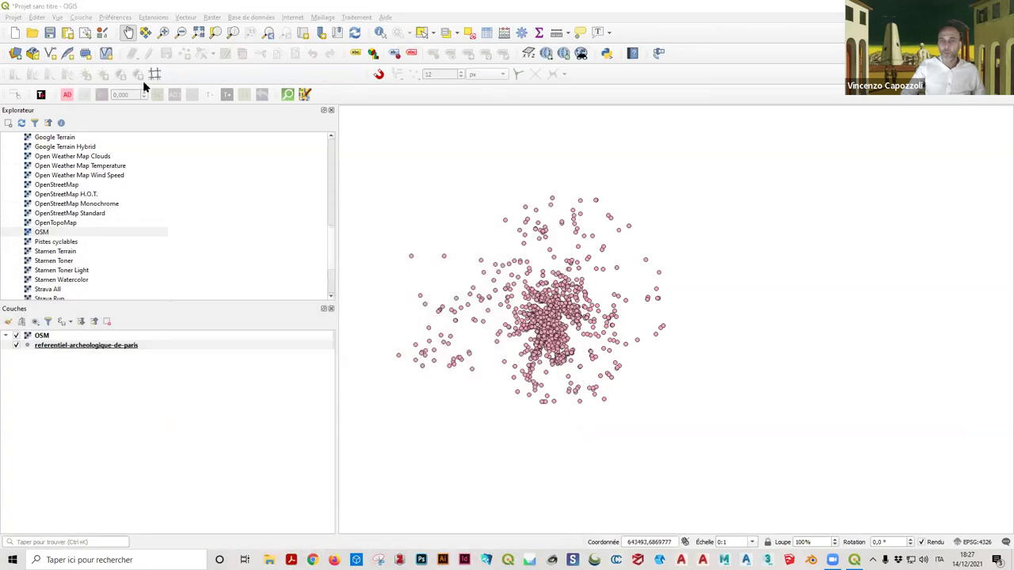
Step: Start a new delimited text layer and load referentiel-archeologique-de-paris.csv from the desktop as its source file
{"action": "left_click", "coordinate": [117, 17]}
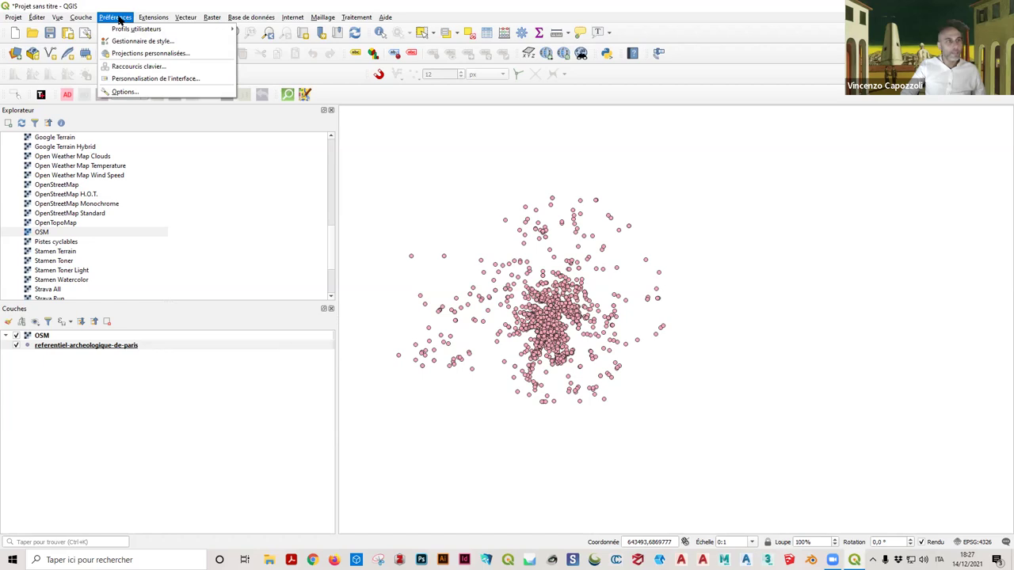
{"action": "mouse_move", "coordinate": [79, 18]}
{"action": "mouse_move", "coordinate": [119, 53]}
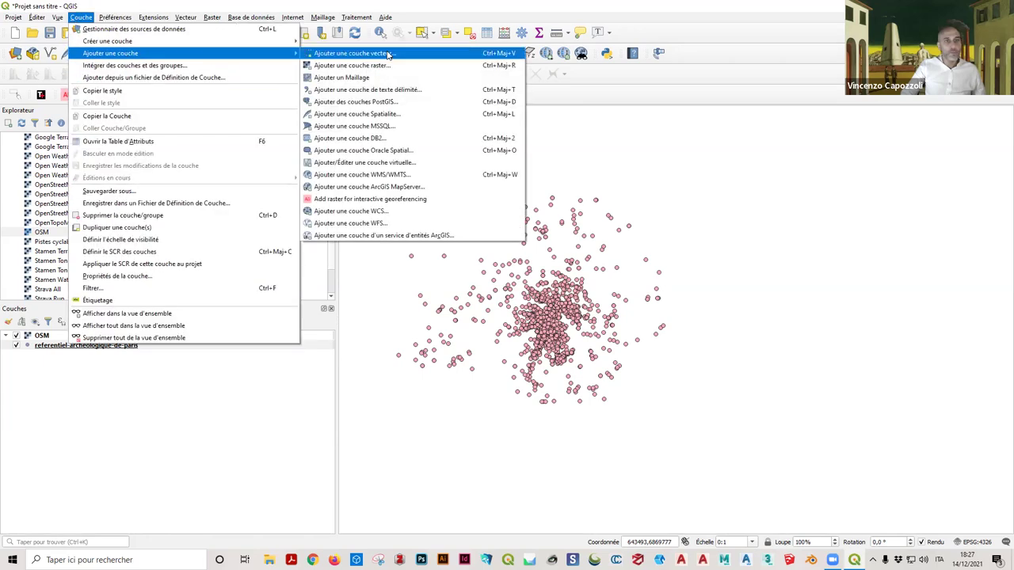
{"action": "left_click", "coordinate": [385, 90]}
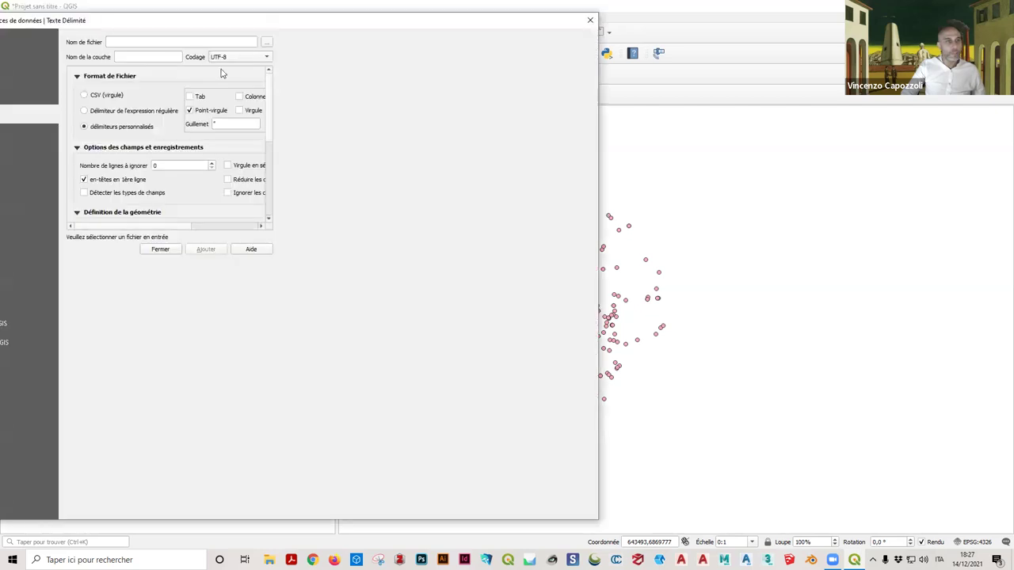
{"action": "left_click", "coordinate": [267, 41]}
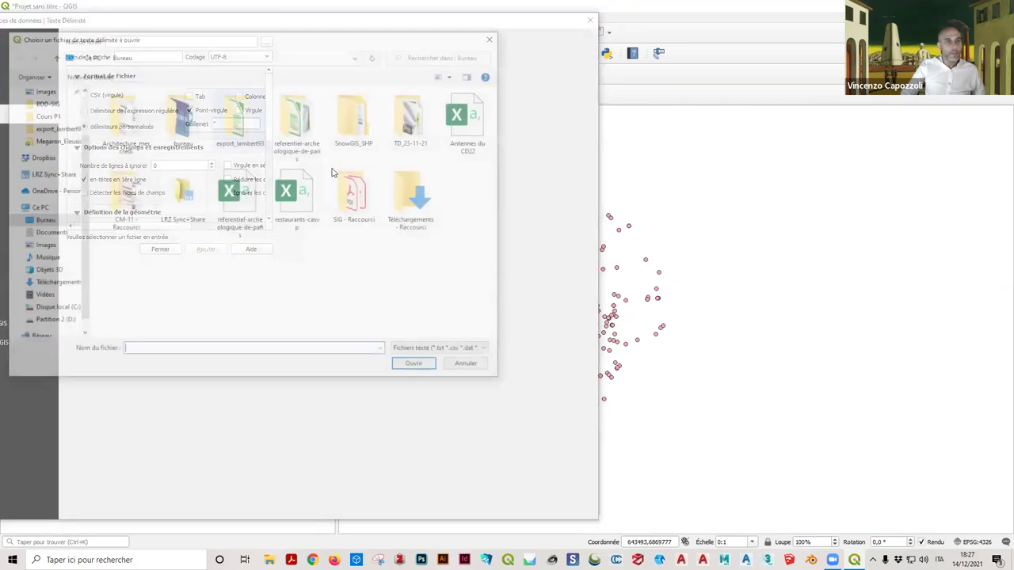
{"action": "left_click", "coordinate": [237, 194]}
{"action": "left_click", "coordinate": [414, 362]}
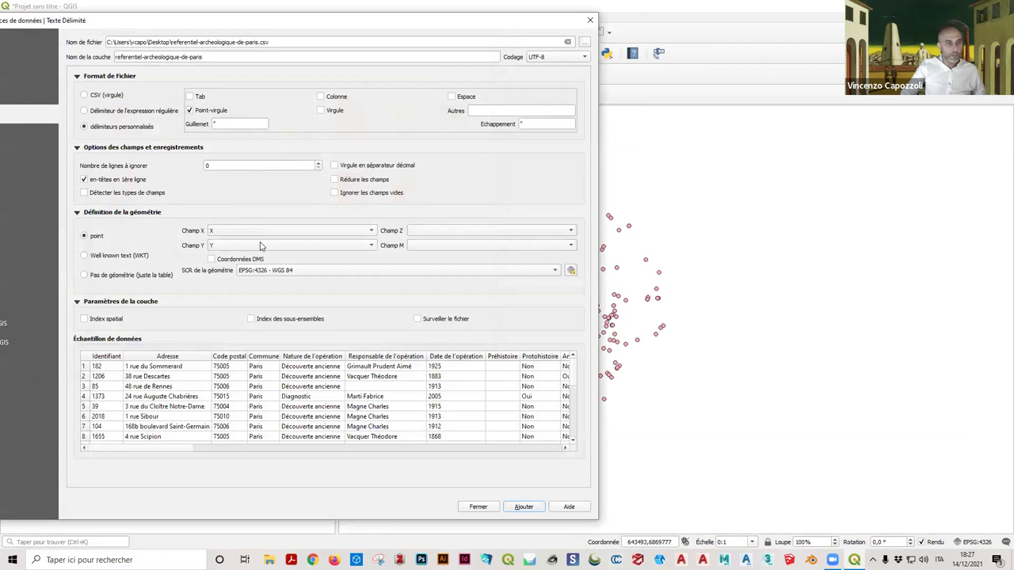
Step: Set the geometry CRS to EPSG:2154 - RGF93 / Lambert-93, add the layer to the project and close the data source dialog
{"action": "left_click", "coordinate": [285, 270]}
{"action": "left_click", "coordinate": [292, 289]}
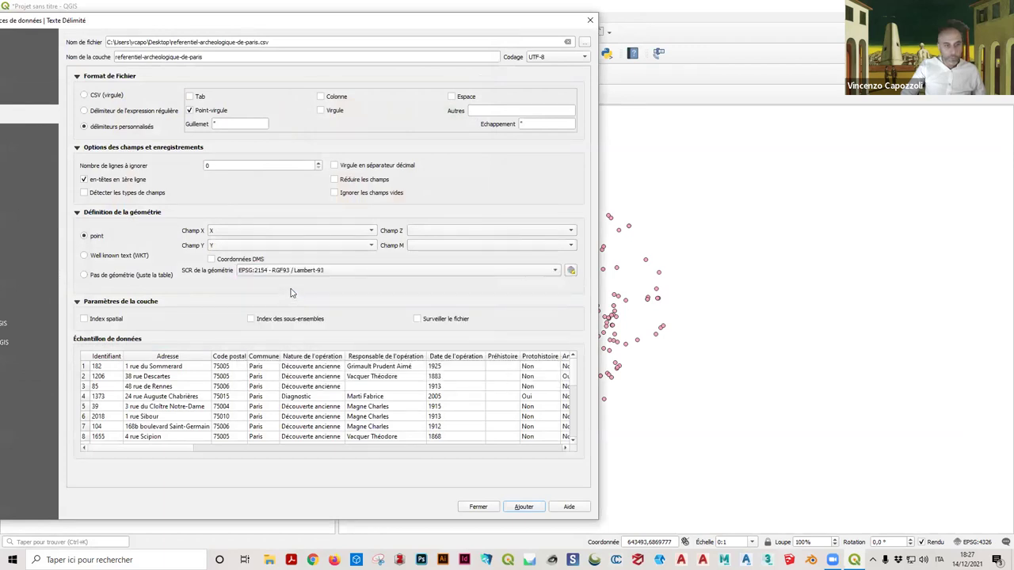
{"action": "left_click", "coordinate": [525, 507]}
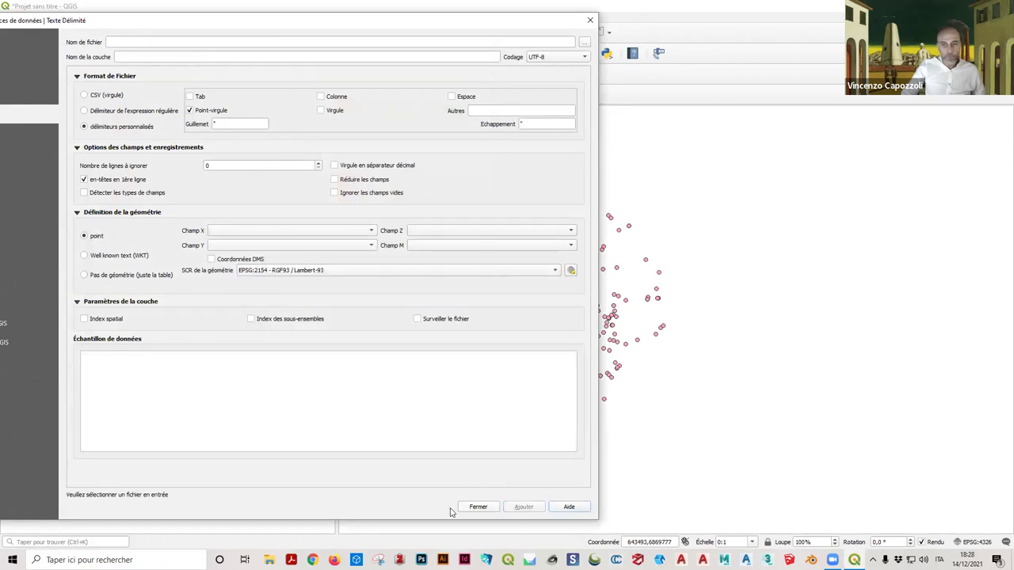
{"action": "left_click", "coordinate": [475, 507]}
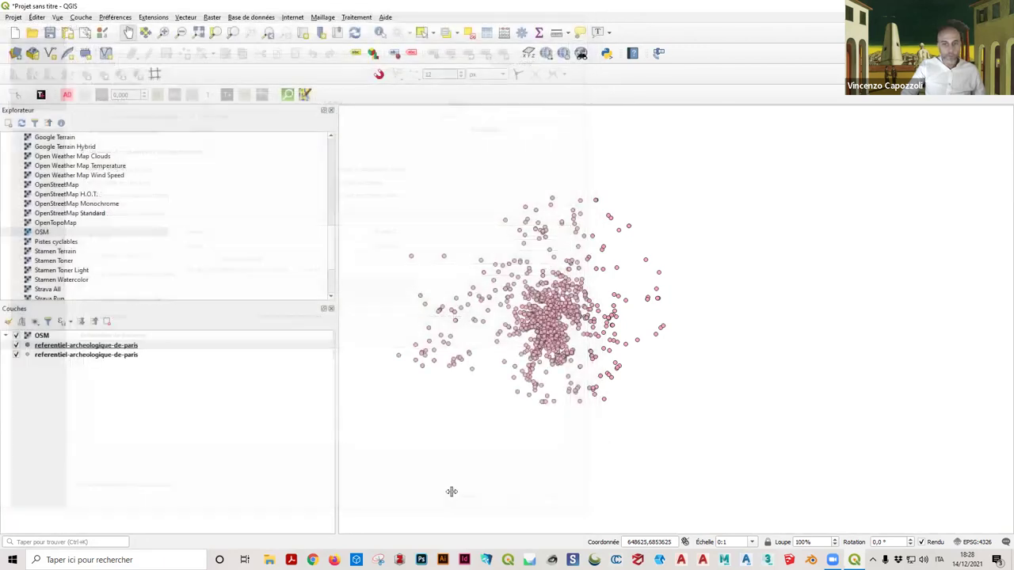
Step: Zoom to the newly added referentiel-archeologique-de-paris layer and move OSM below both point layers so the points draw over it
{"action": "left_click", "coordinate": [46, 349]}
{"action": "right_click", "coordinate": [45, 347]}
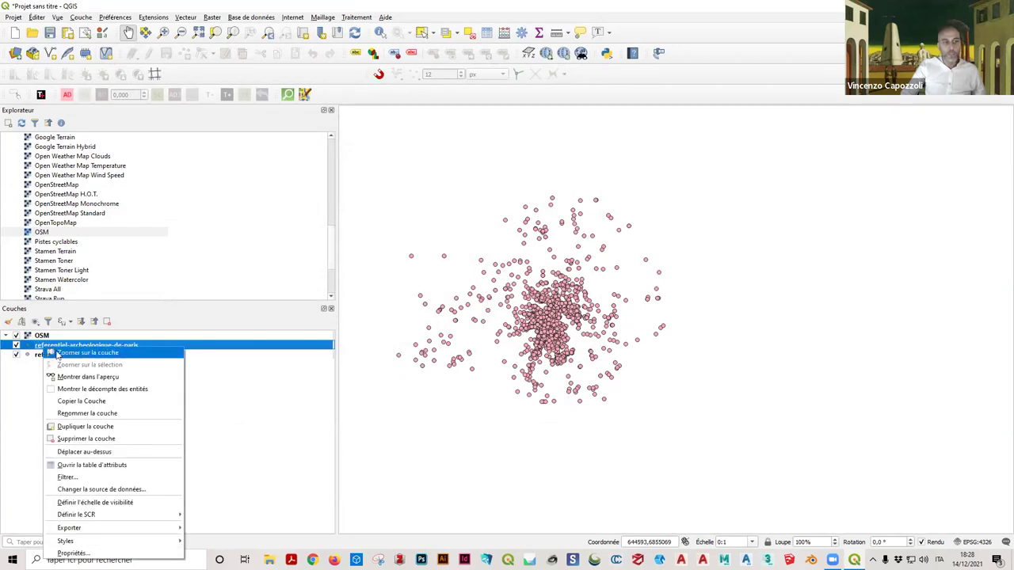
{"action": "left_click", "coordinate": [57, 354]}
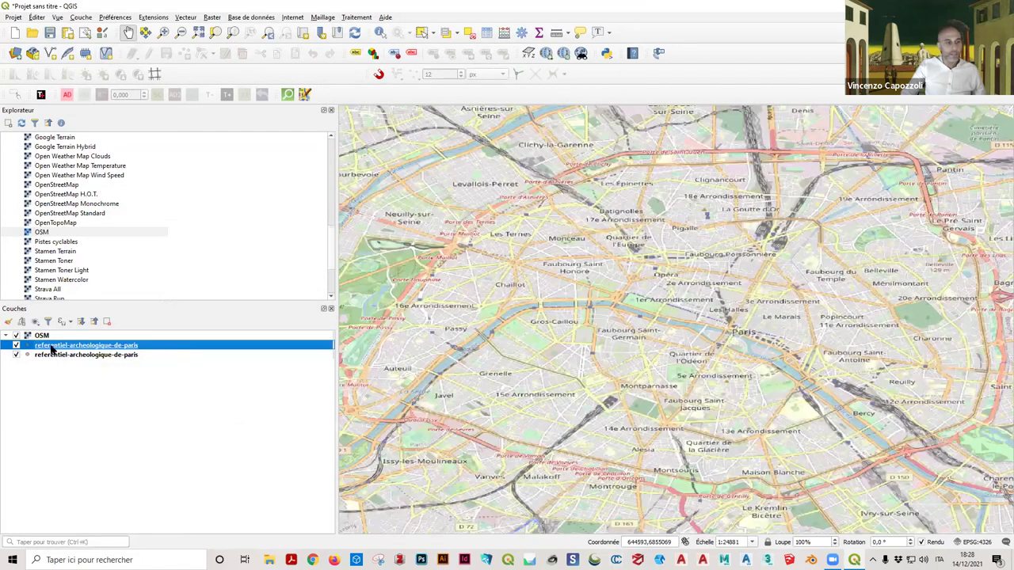
{"action": "left_click_drag", "start_coordinate": [626, 261], "coordinate": [389, 247]}
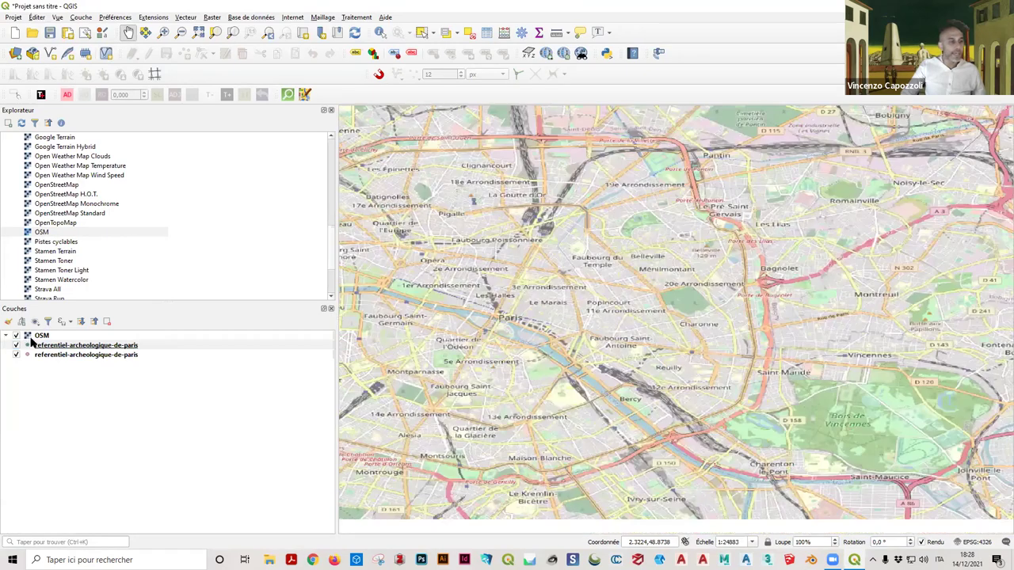
{"action": "left_click_drag", "start_coordinate": [45, 339], "coordinate": [46, 366]}
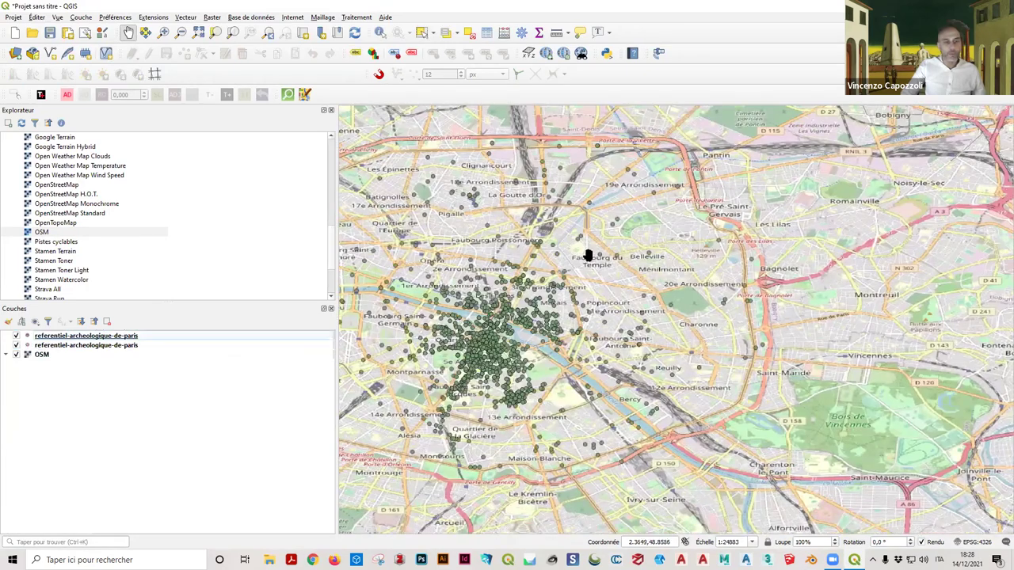
{"action": "left_click_drag", "start_coordinate": [486, 331], "coordinate": [534, 302]}
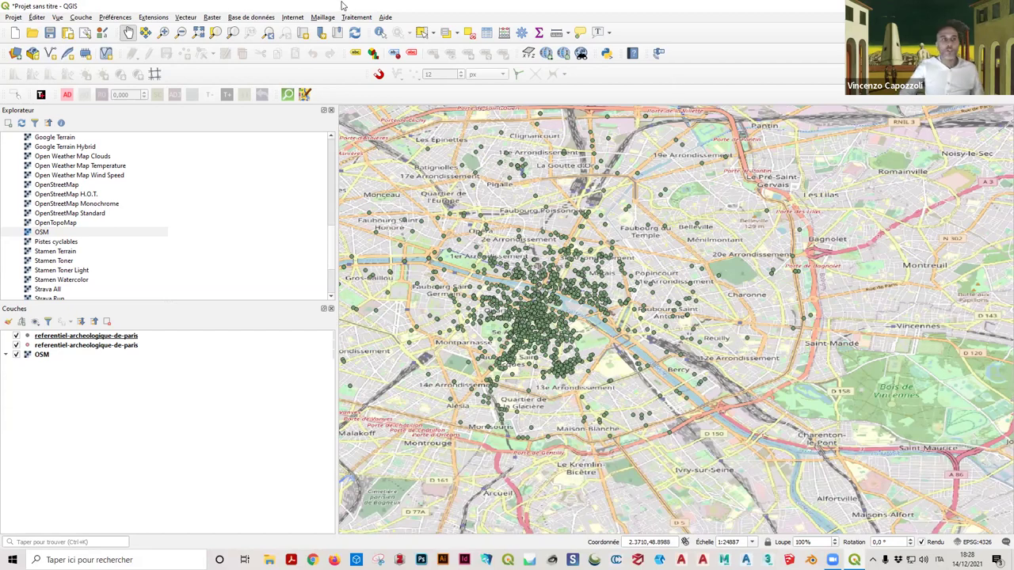
Step: Switch to the other QGIS project, TD_14-12
{"action": "key", "text": "super+Down"}
{"action": "left_click", "coordinate": [686, 93]}
{"action": "left_click", "coordinate": [269, 382]}
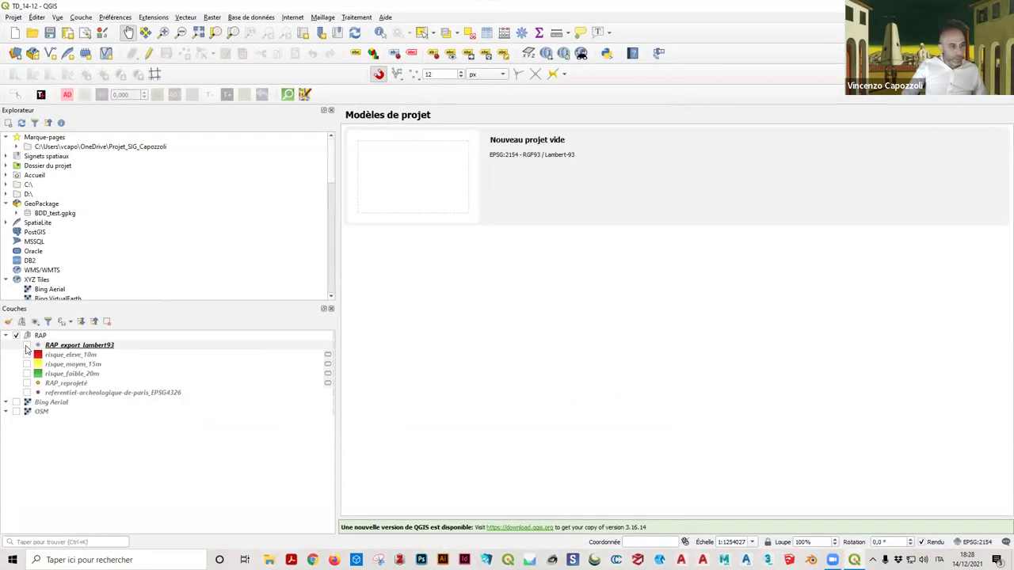
Step: Show the RAP_export_lambert93 layer, check its points up close over OSM, and replace OSM with Bing Aerial as the visible basemap
{"action": "left_click", "coordinate": [27, 347]}
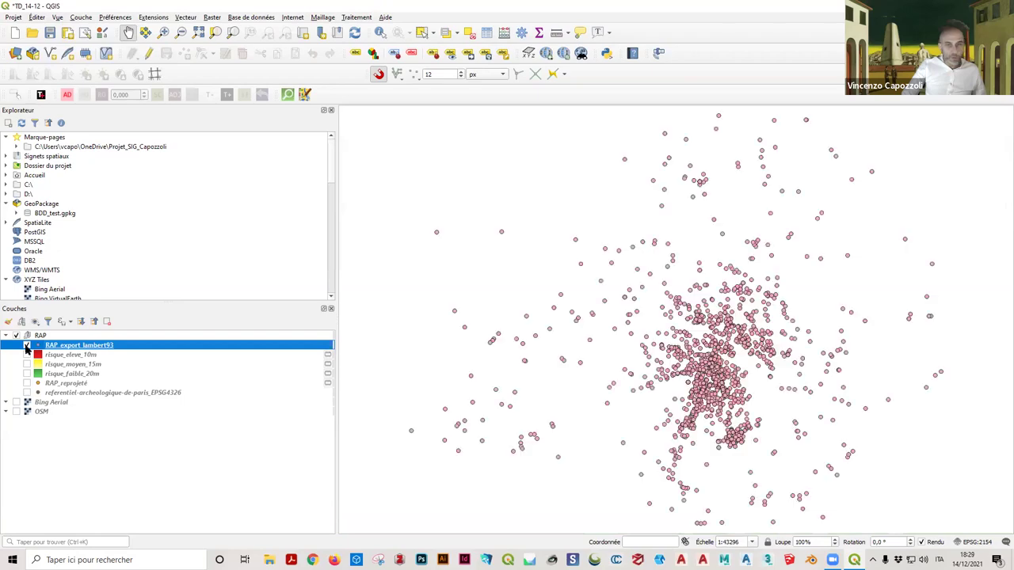
{"action": "left_click", "coordinate": [16, 412]}
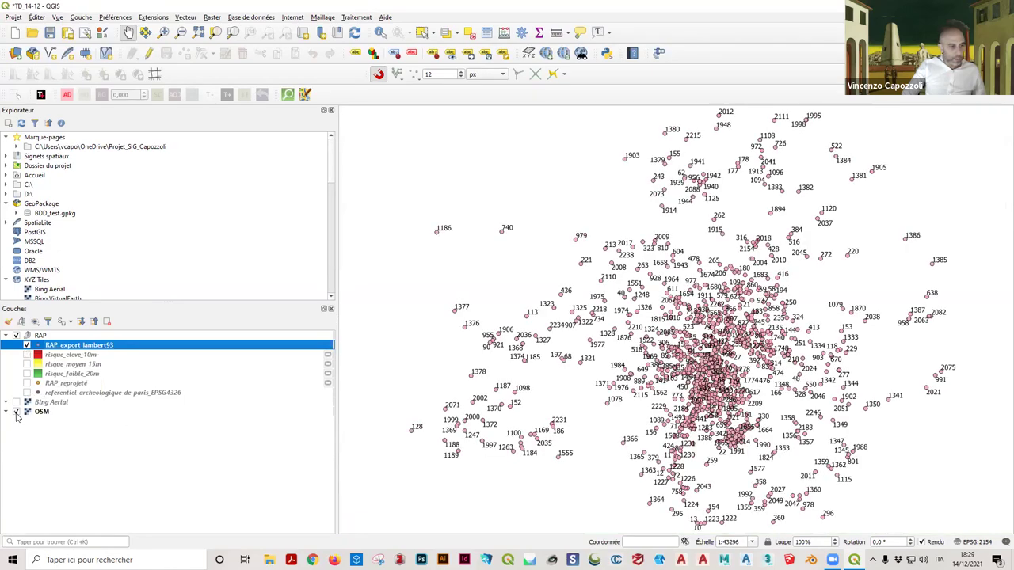
{"action": "scroll", "coordinate": [582, 365], "scroll_direction": "up", "scroll_amount": 4}
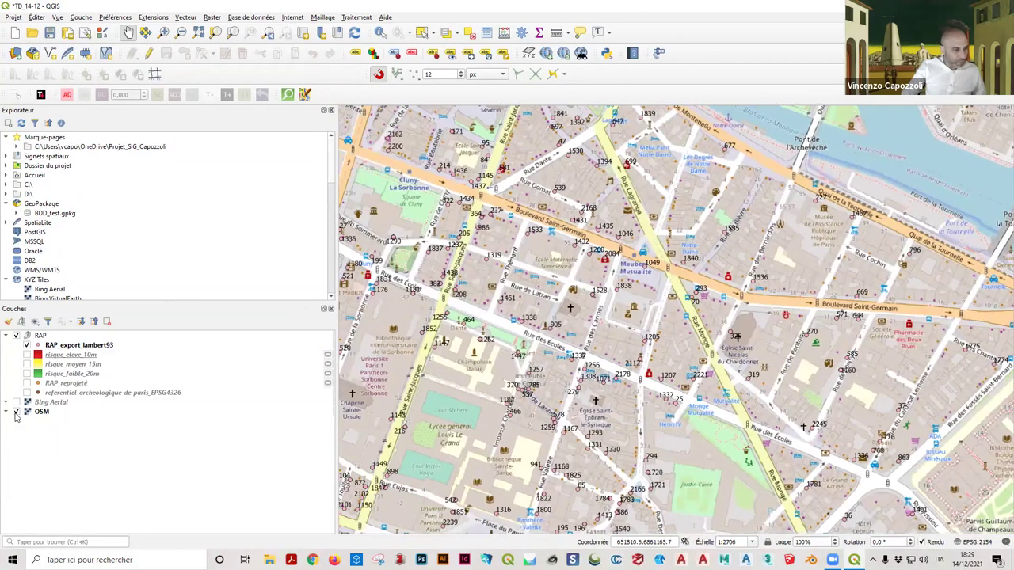
{"action": "left_click", "coordinate": [16, 410]}
{"action": "left_click", "coordinate": [16, 402]}
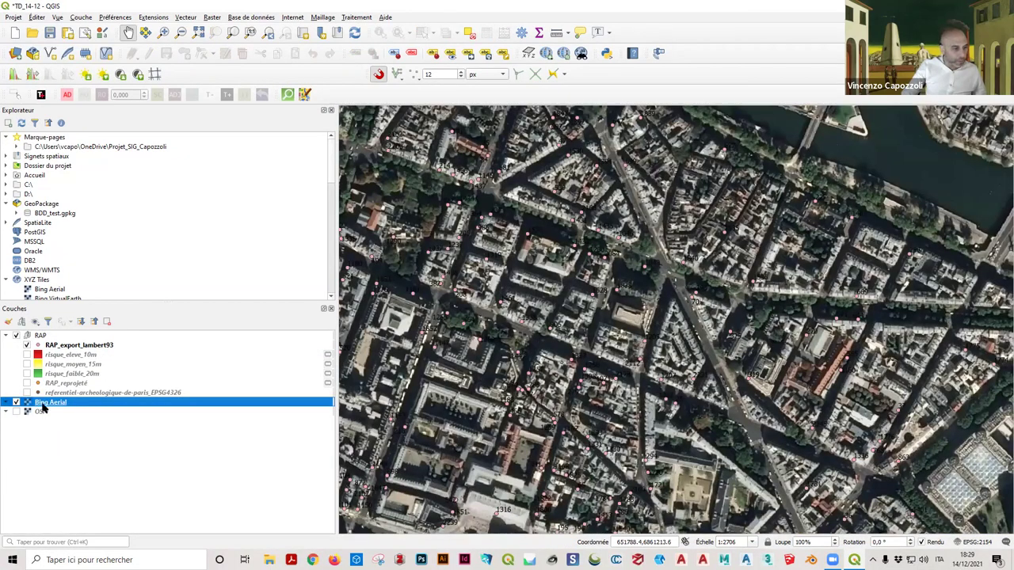
Step: Turn off the labels of the RAP_export_lambert93 layer by setting them to Pas d'étiquette
{"action": "left_click", "coordinate": [68, 346]}
{"action": "double_click", "coordinate": [68, 348]}
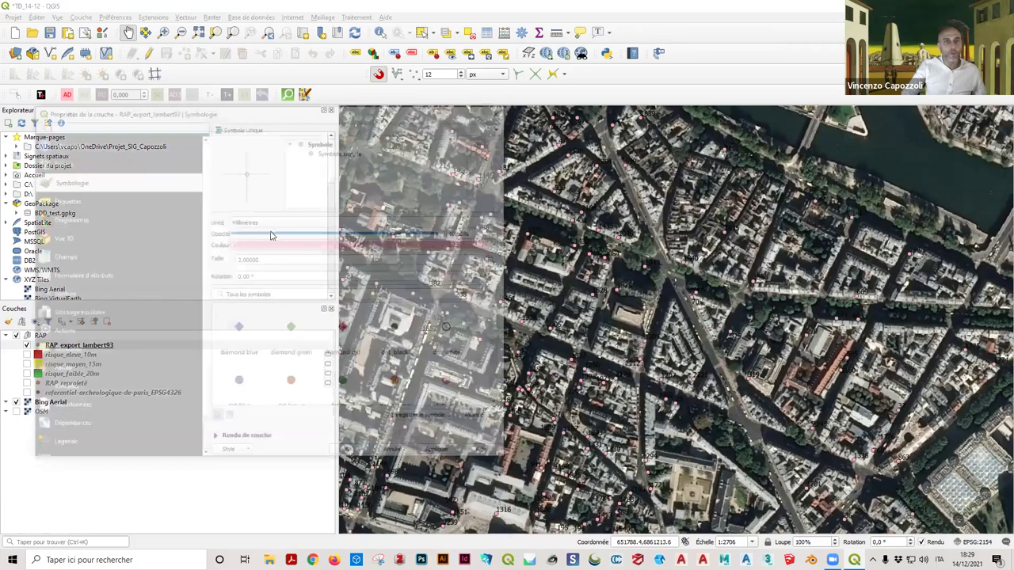
{"action": "left_click", "coordinate": [87, 201]}
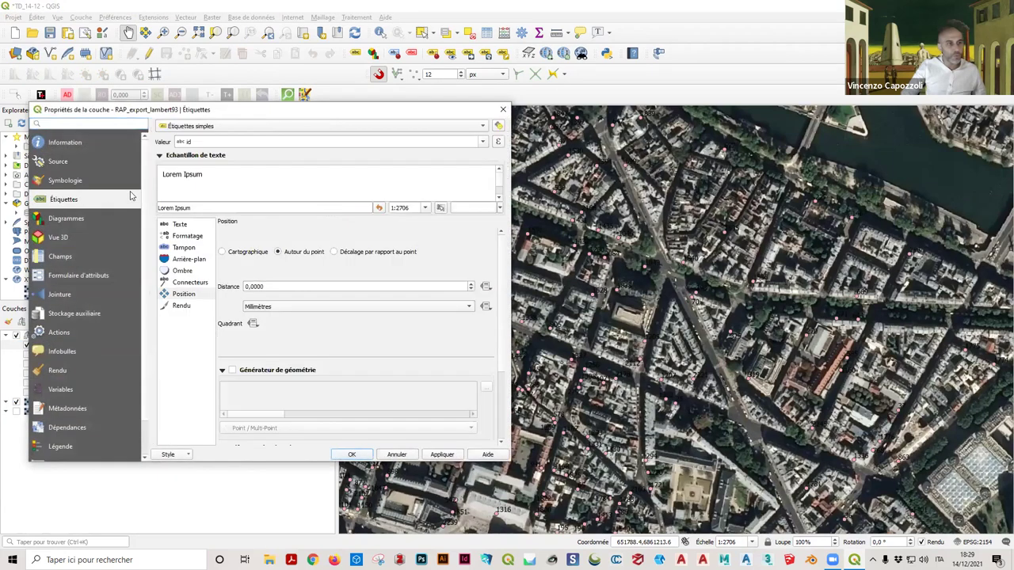
{"action": "left_click", "coordinate": [388, 133]}
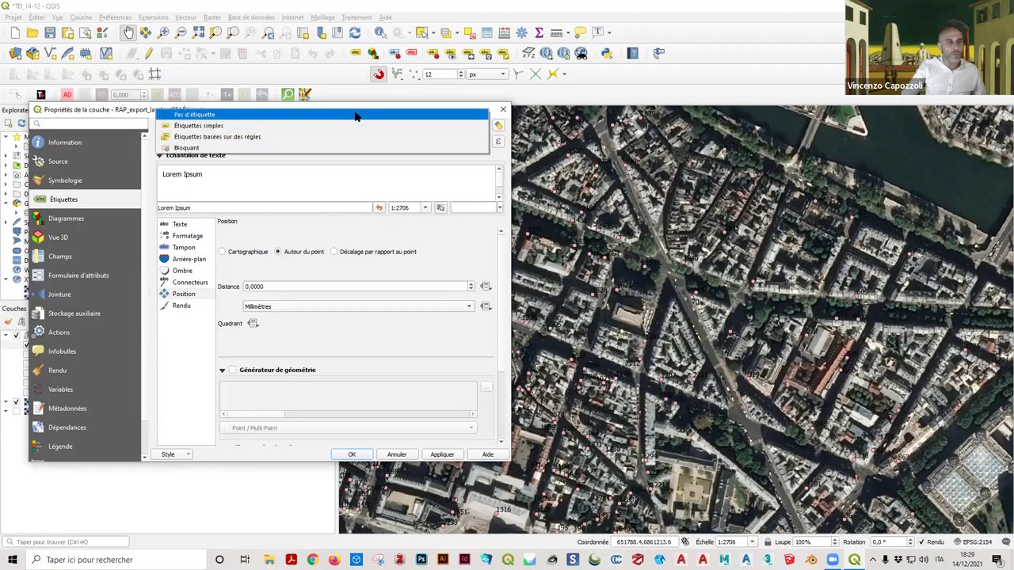
{"action": "left_click", "coordinate": [353, 115]}
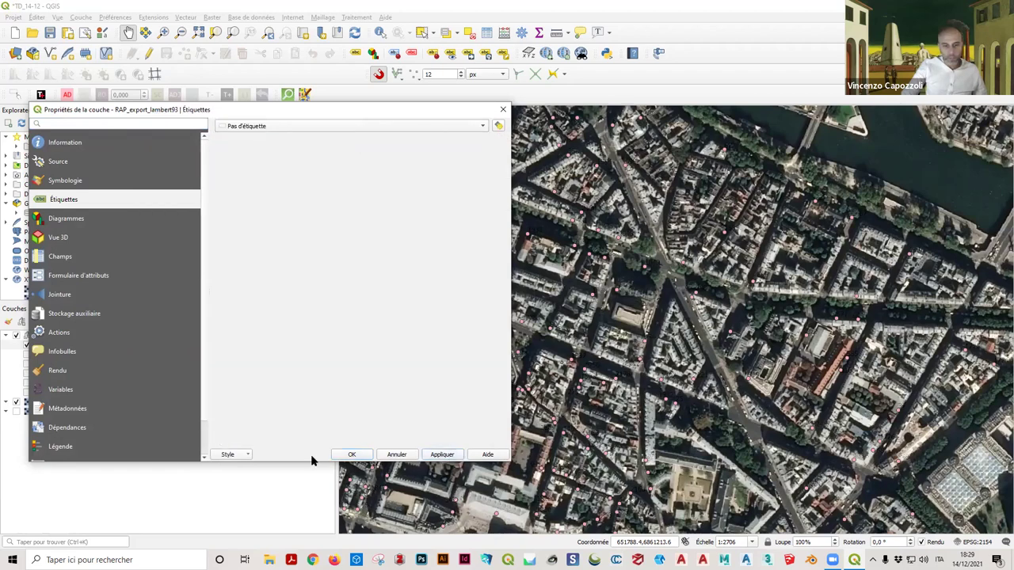
{"action": "left_click", "coordinate": [351, 455]}
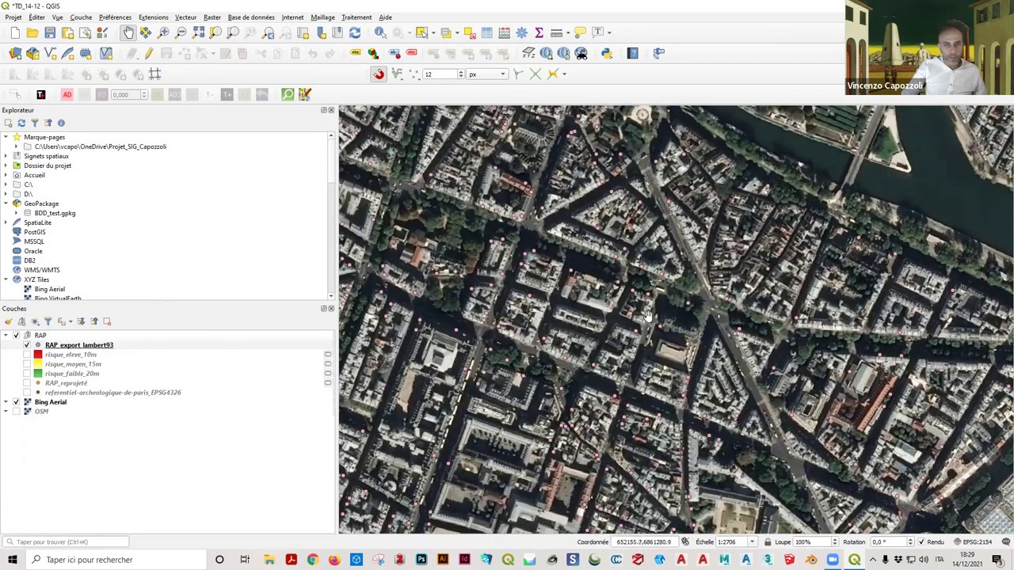
Step: Lower the global opacity of the Bing Aerial layer to 60.5% and apply it
{"action": "double_click", "coordinate": [50, 404]}
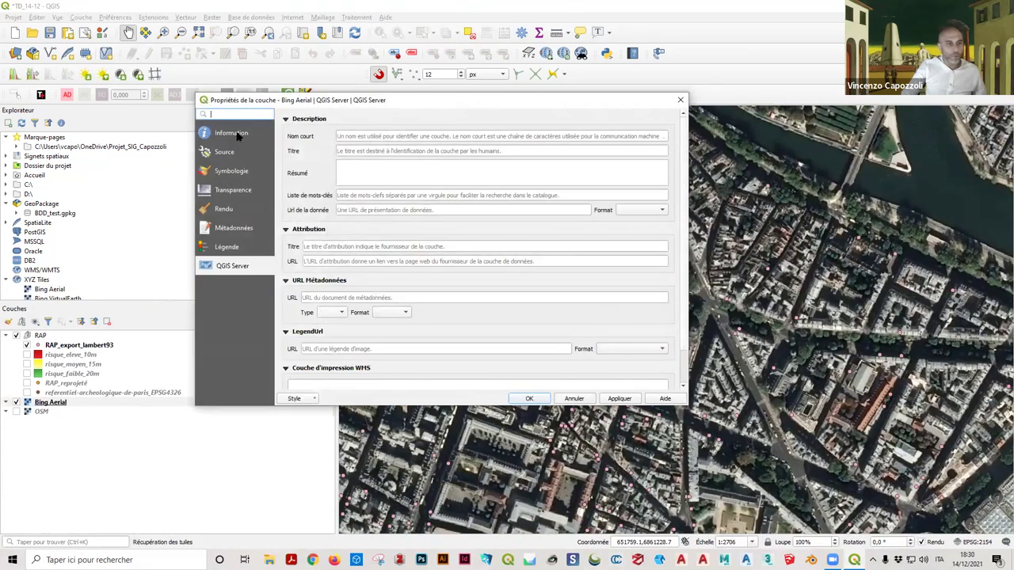
{"action": "left_click", "coordinate": [233, 190]}
{"action": "left_click_drag", "start_coordinate": [622, 135], "coordinate": [532, 153]}
{"action": "left_click", "coordinate": [620, 398]}
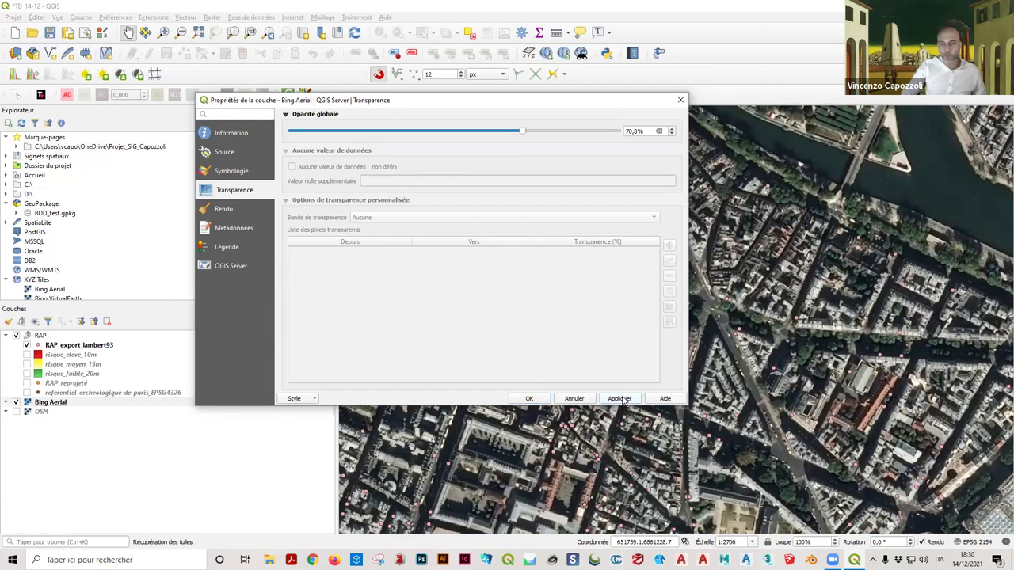
{"action": "left_click_drag", "start_coordinate": [521, 134], "coordinate": [487, 147]}
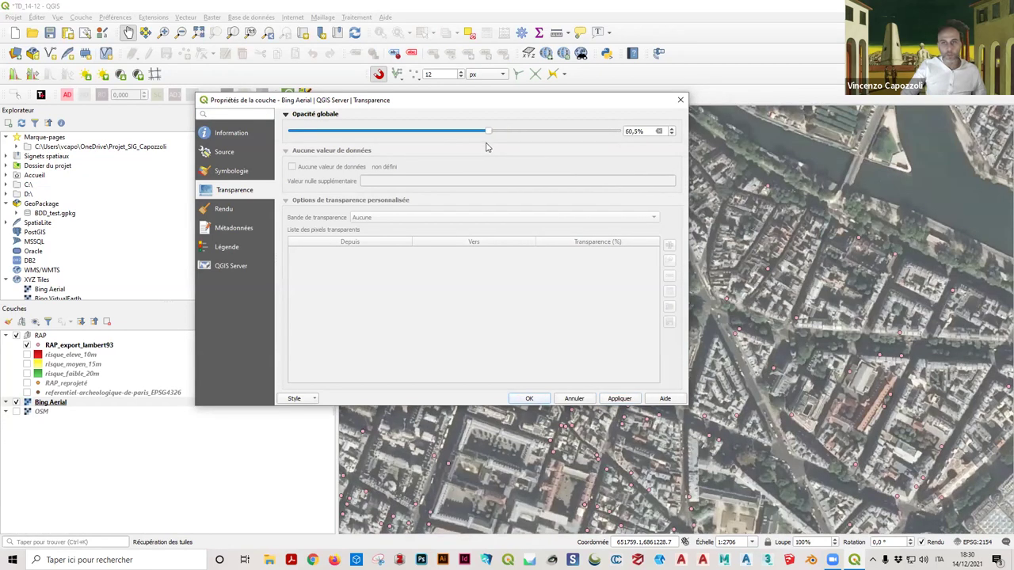
{"action": "left_click", "coordinate": [633, 400]}
{"action": "left_click", "coordinate": [528, 398]}
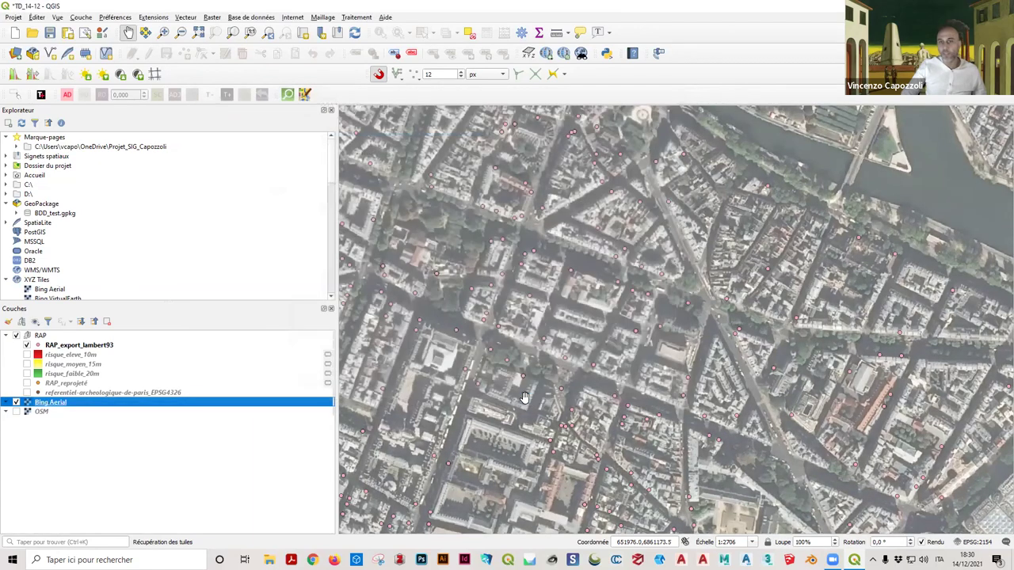
Step: Change the RAP_export_lambert93 layer's symbology from a single symbol to Déplacement de point
{"action": "scroll", "coordinate": [537, 375], "scroll_direction": "down", "scroll_amount": 1}
{"action": "left_click_drag", "start_coordinate": [569, 391], "coordinate": [481, 374]}
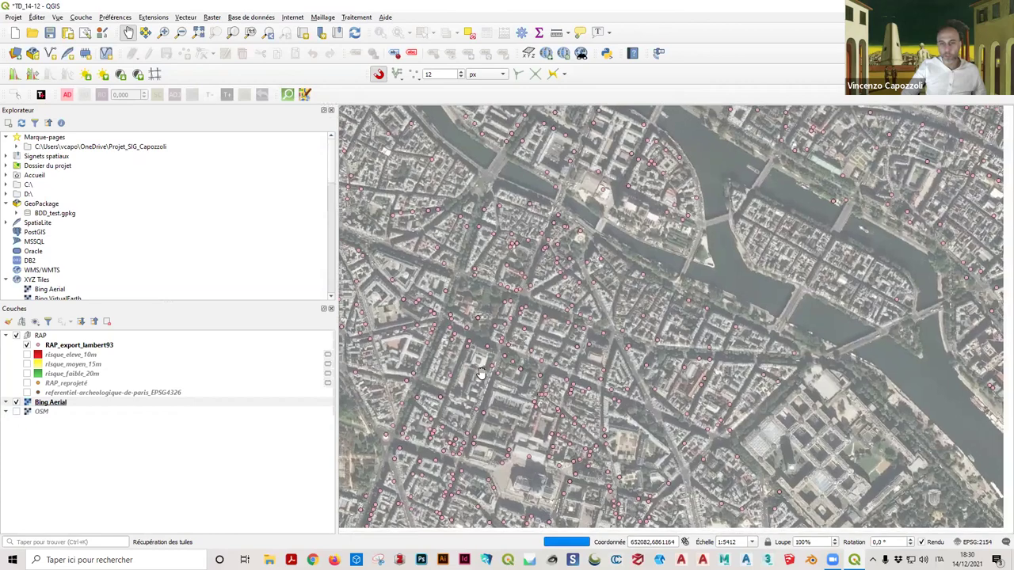
{"action": "scroll", "coordinate": [498, 385], "scroll_direction": "down", "scroll_amount": 1}
{"action": "scroll", "coordinate": [508, 387], "scroll_direction": "down", "scroll_amount": 1}
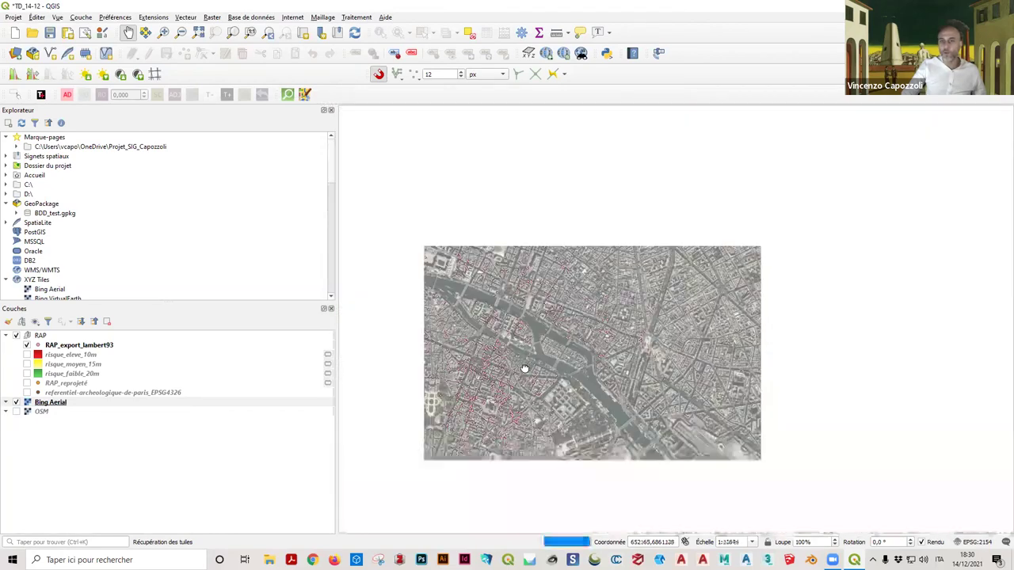
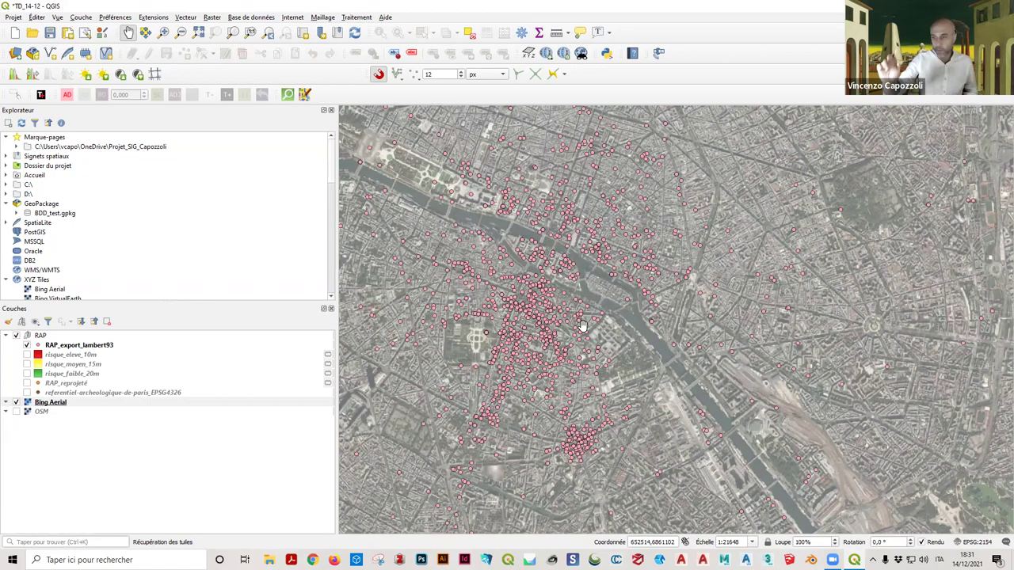
{"action": "left_click", "coordinate": [61, 347]}
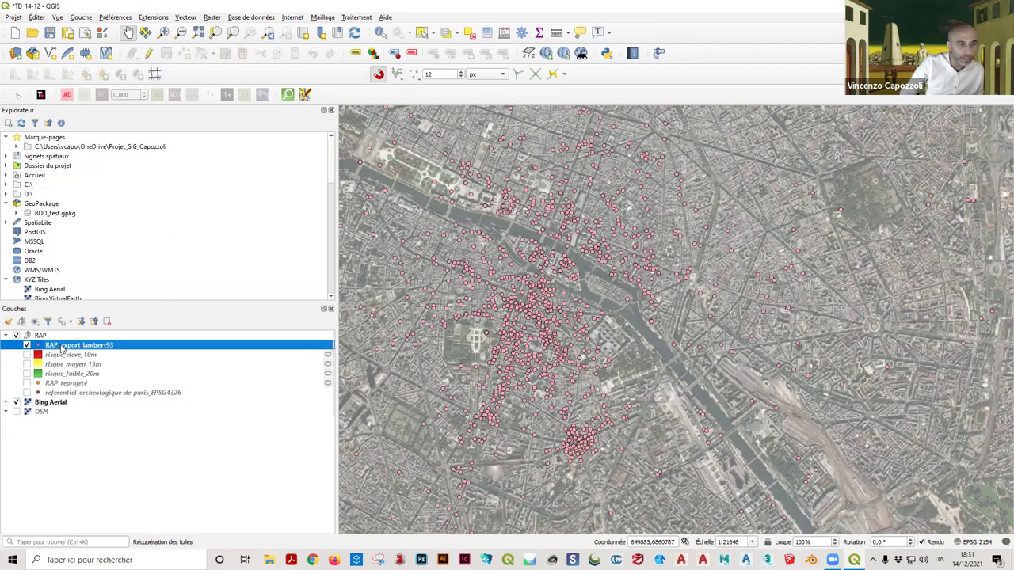
{"action": "double_click", "coordinate": [61, 347]}
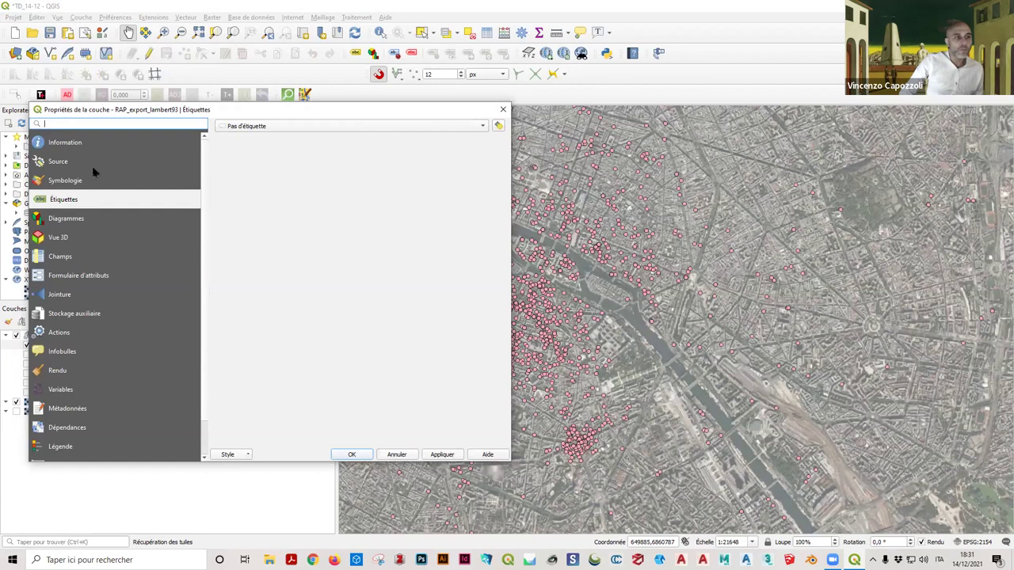
{"action": "left_click", "coordinate": [86, 182]}
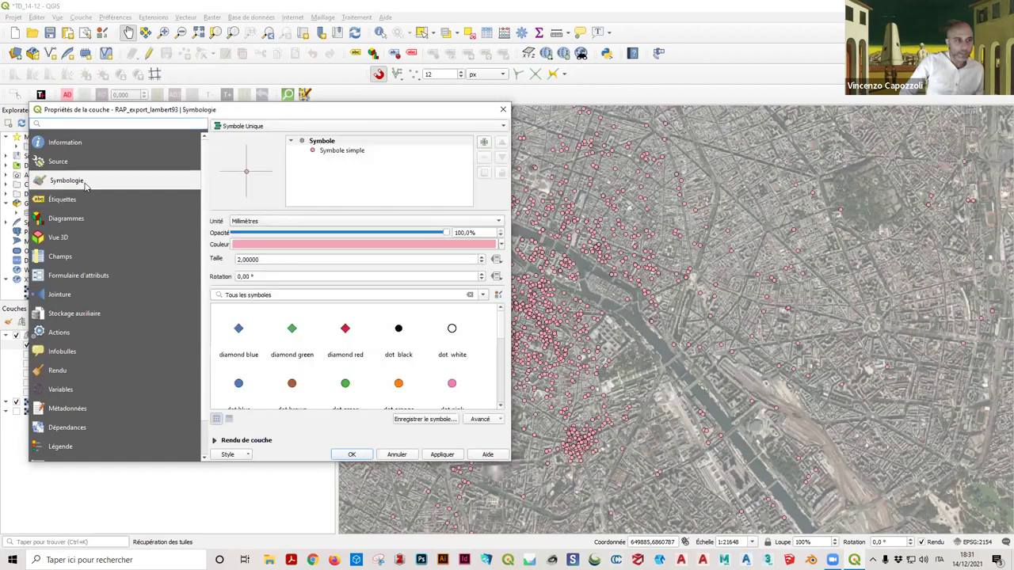
{"action": "left_click", "coordinate": [259, 125]}
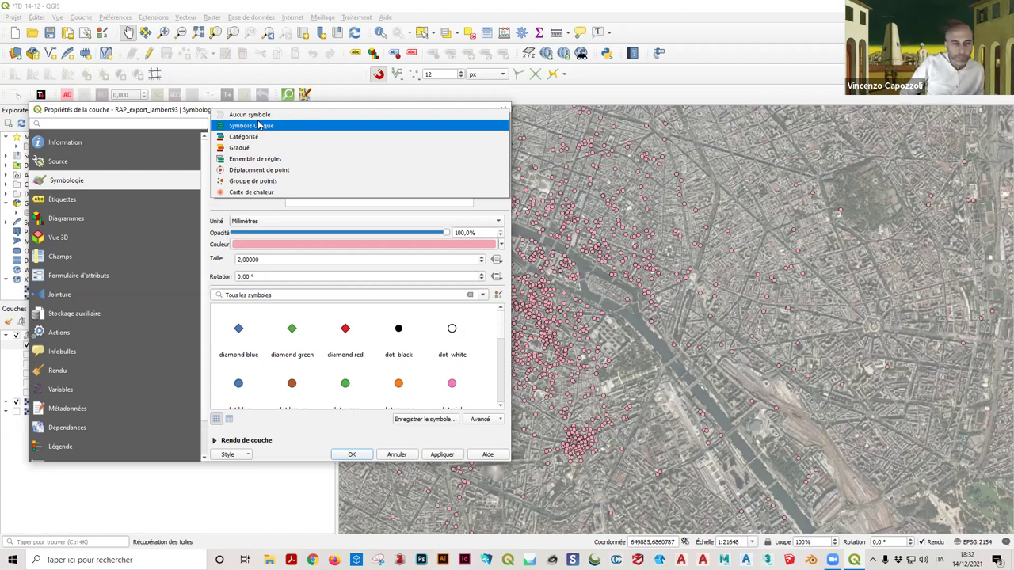
{"action": "left_click", "coordinate": [259, 169]}
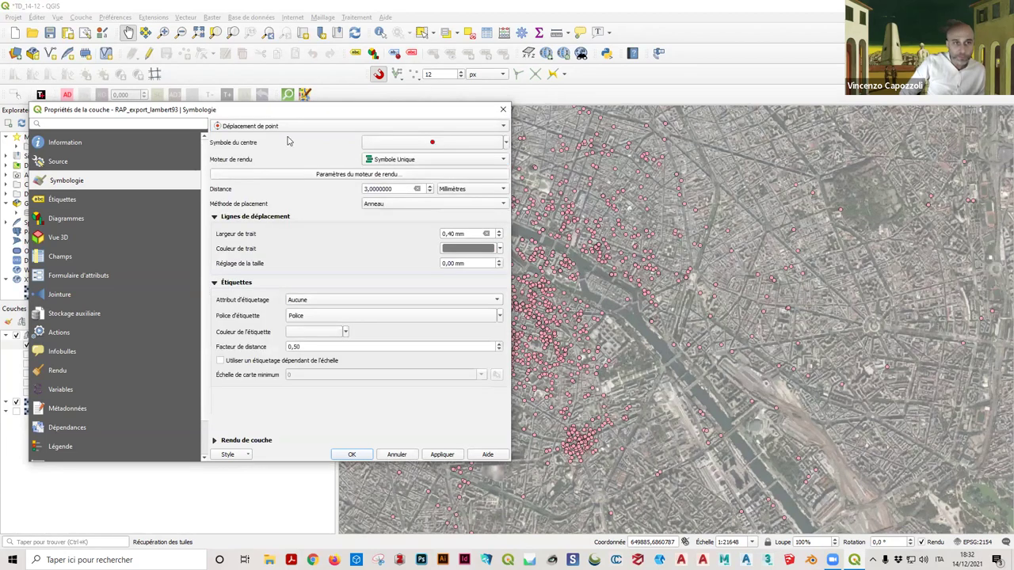
{"action": "left_click", "coordinate": [317, 126]}
{"action": "left_click", "coordinate": [313, 129]}
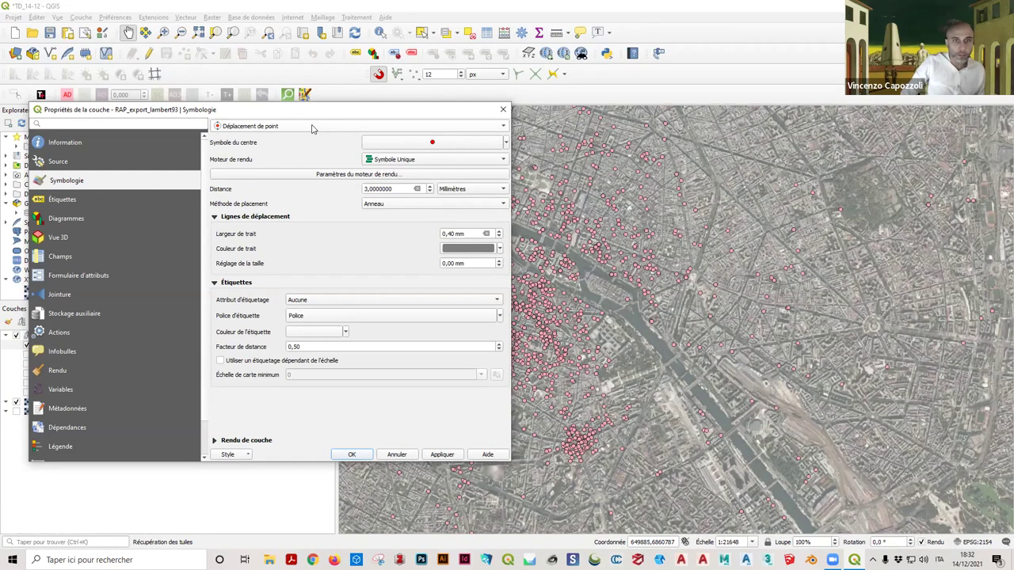
Step: Look over the centre symbol settings and the layer rendering options of the point displacement style
{"action": "left_click", "coordinate": [502, 145]}
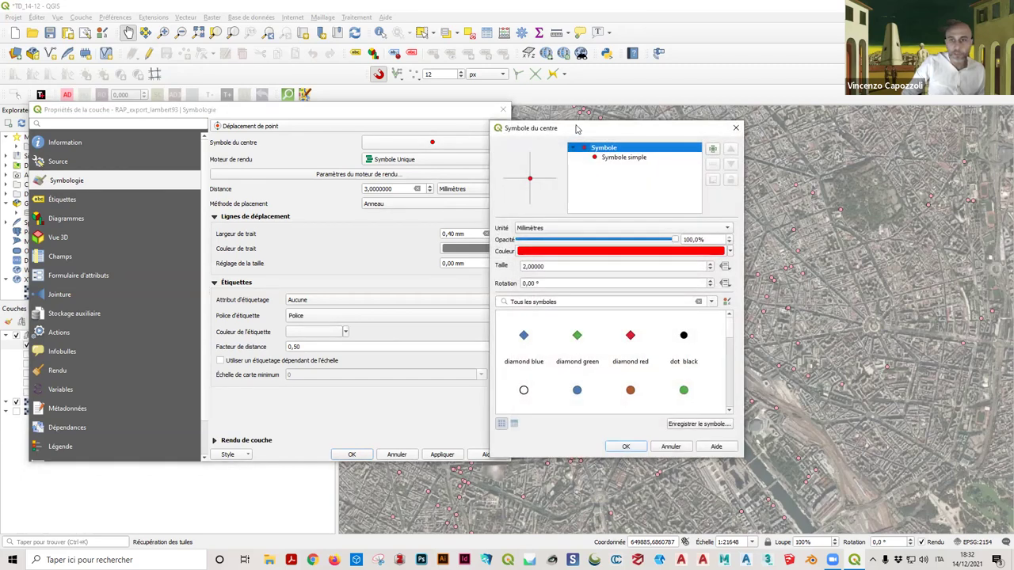
{"action": "left_click_drag", "start_coordinate": [573, 128], "coordinate": [332, 121]}
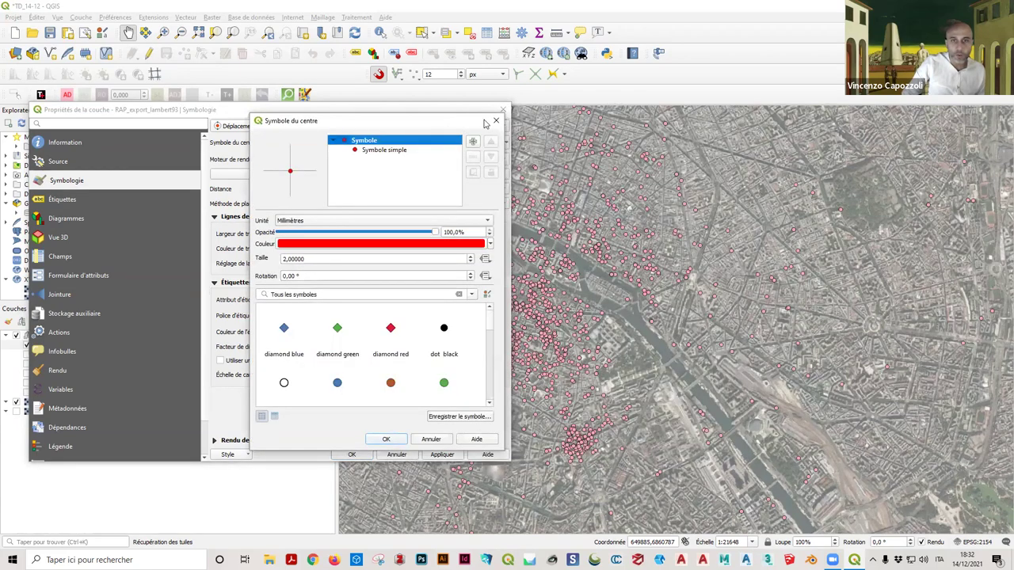
{"action": "key", "text": "Escape"}
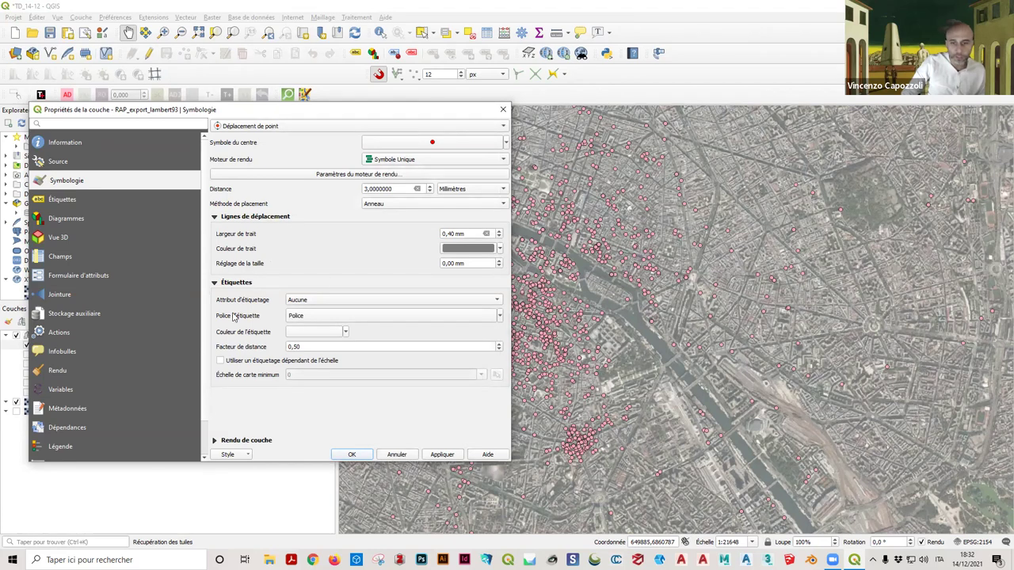
{"action": "left_click", "coordinate": [220, 441]}
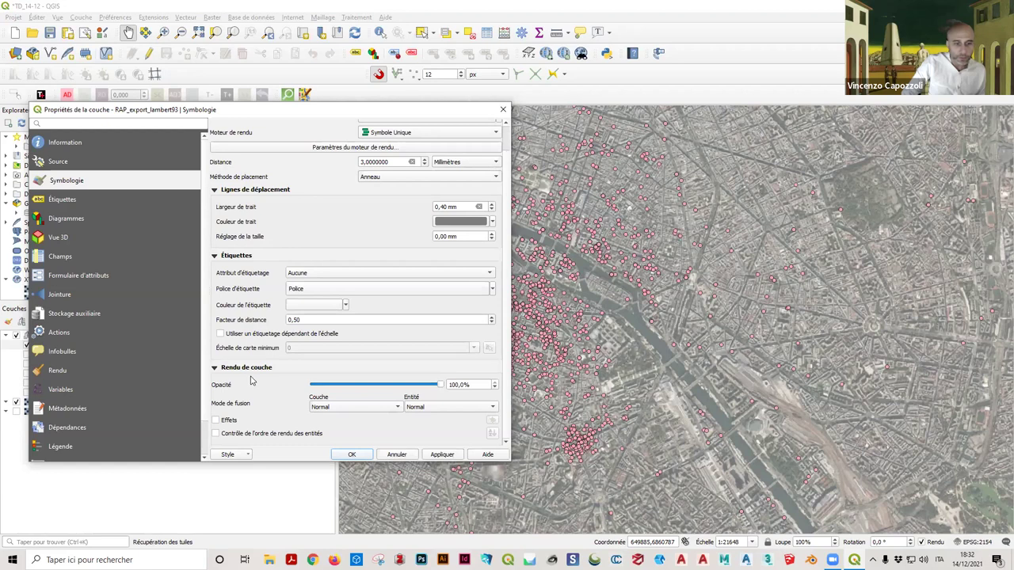
{"action": "scroll", "coordinate": [250, 381], "scroll_direction": "up", "scroll_amount": 1}
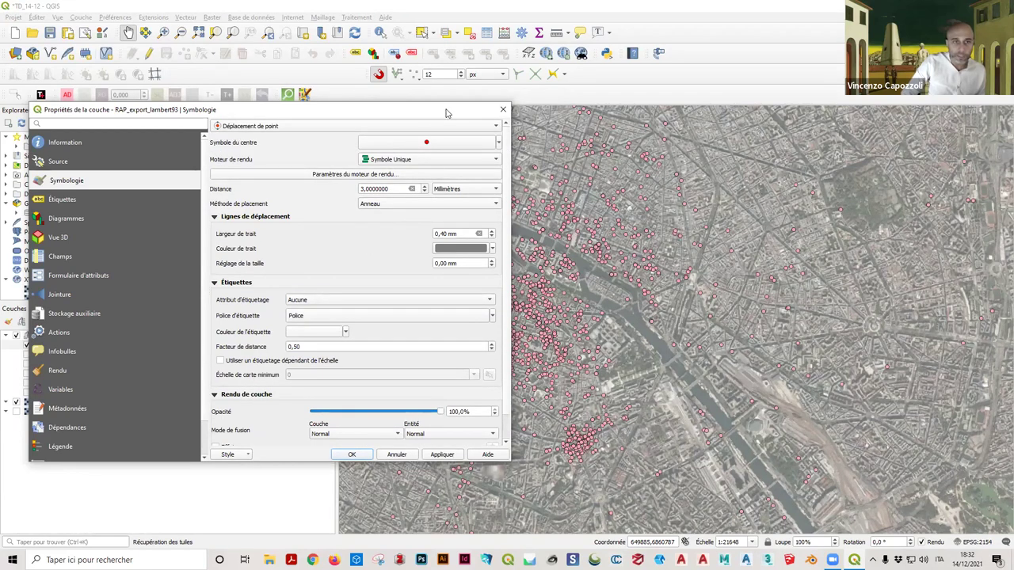
Step: Apply the point displacement style to RAP_export_lambert93 and close the layer properties
{"action": "left_click_drag", "start_coordinate": [442, 112], "coordinate": [371, 97]}
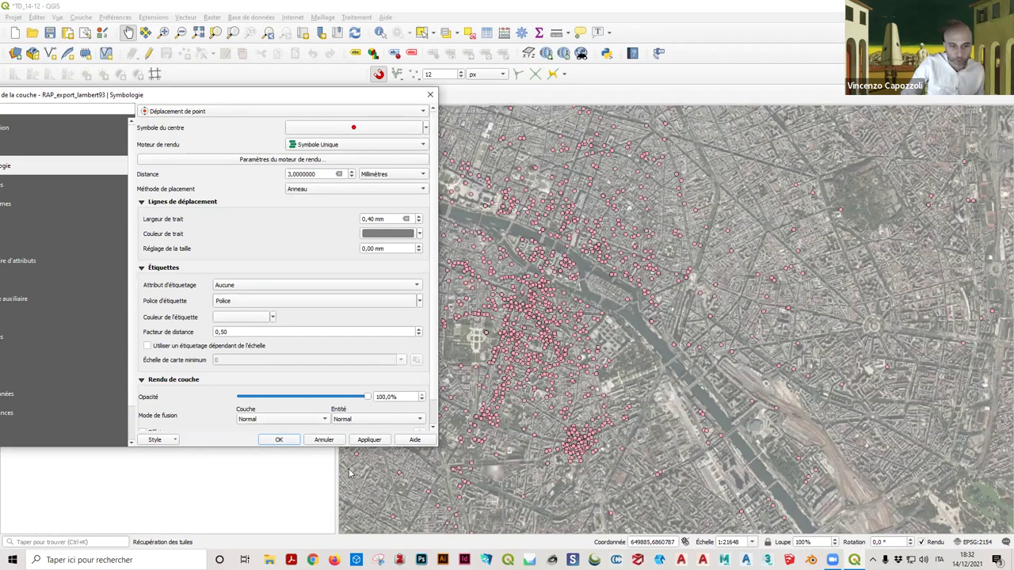
{"action": "left_click", "coordinate": [370, 441]}
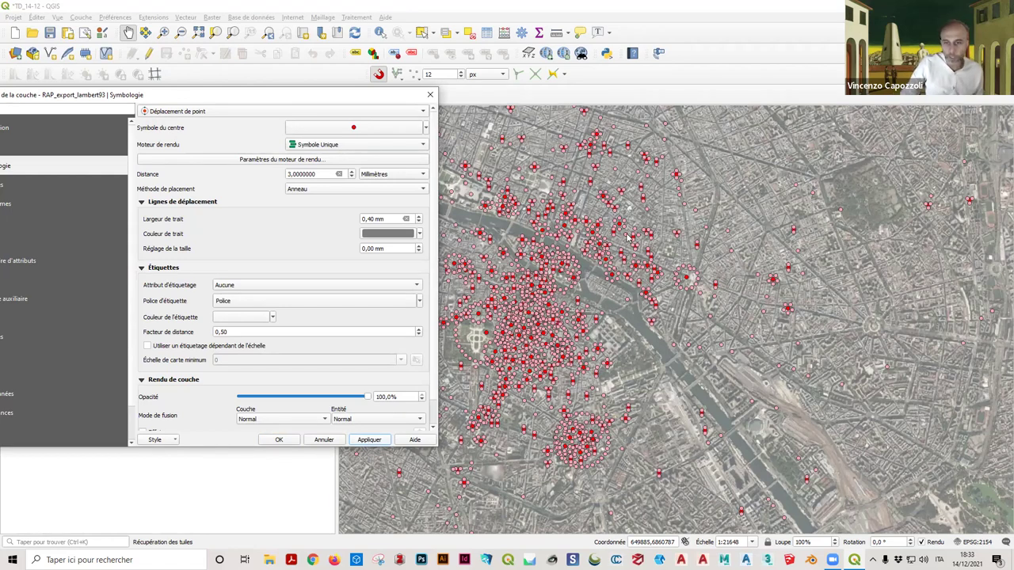
{"action": "left_click", "coordinate": [290, 441]}
Step: Examine the displaced point groups up close around the church and the red-roofed building south of it
{"action": "scroll", "coordinate": [549, 291], "scroll_direction": "up", "scroll_amount": 3}
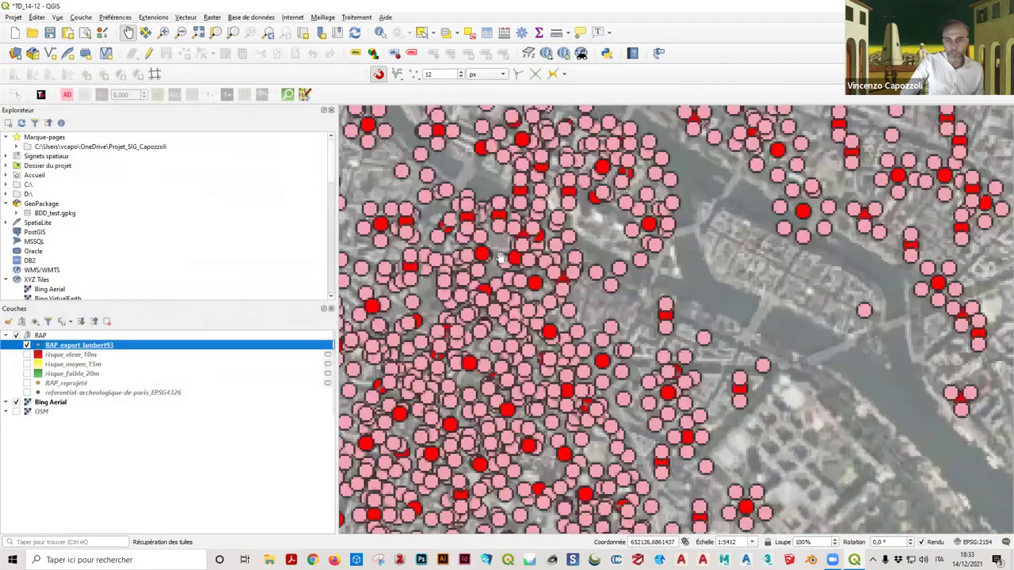
{"action": "scroll", "coordinate": [525, 238], "scroll_direction": "up", "scroll_amount": 3}
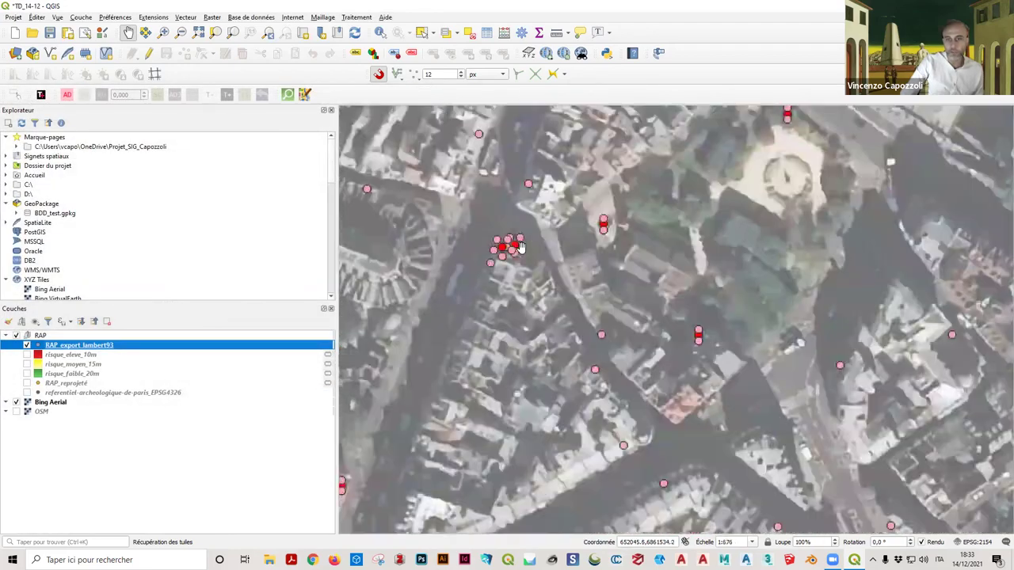
{"action": "scroll", "coordinate": [509, 261], "scroll_direction": "down", "scroll_amount": 3}
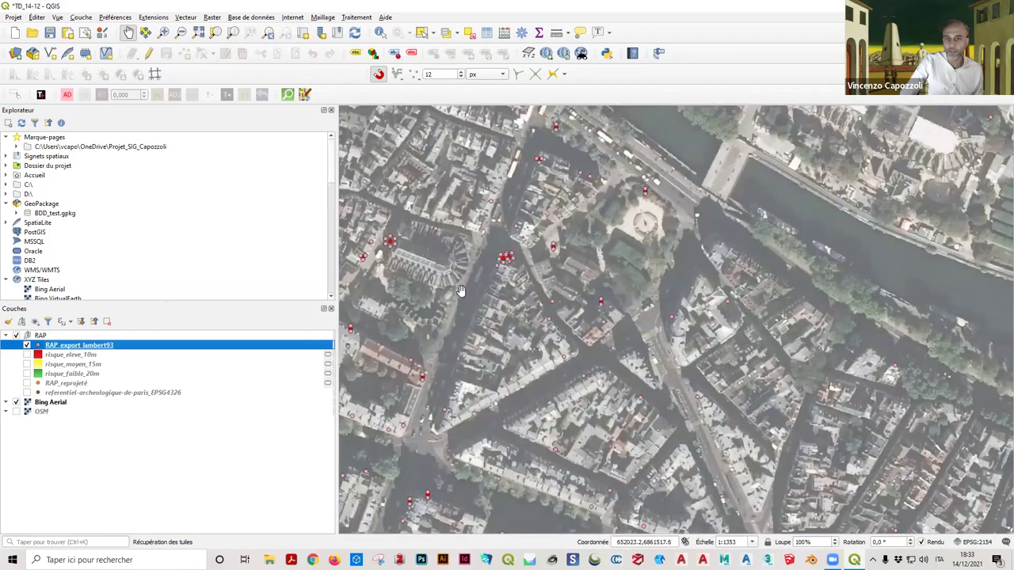
{"action": "scroll", "coordinate": [515, 273], "scroll_direction": "up", "scroll_amount": 2}
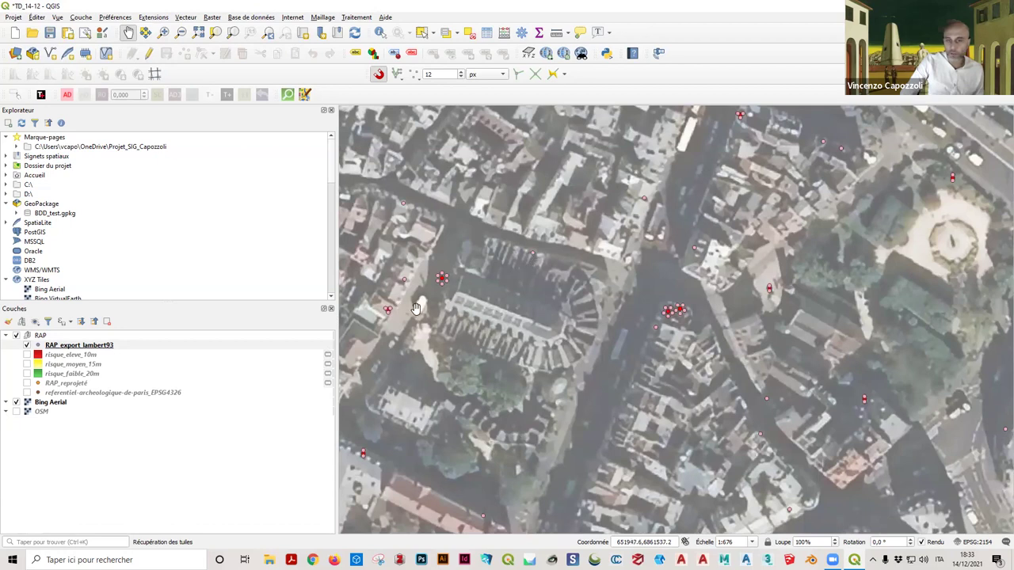
{"action": "scroll", "coordinate": [456, 281], "scroll_direction": "up", "scroll_amount": 1}
{"action": "scroll", "coordinate": [408, 284], "scroll_direction": "up", "scroll_amount": 1}
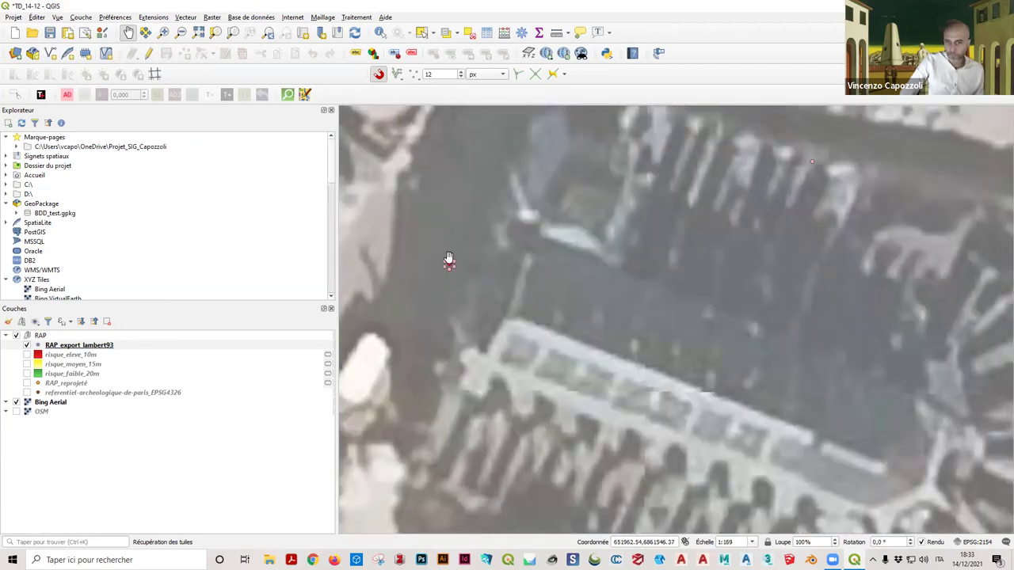
{"action": "left_click_drag", "start_coordinate": [444, 272], "coordinate": [511, 323]}
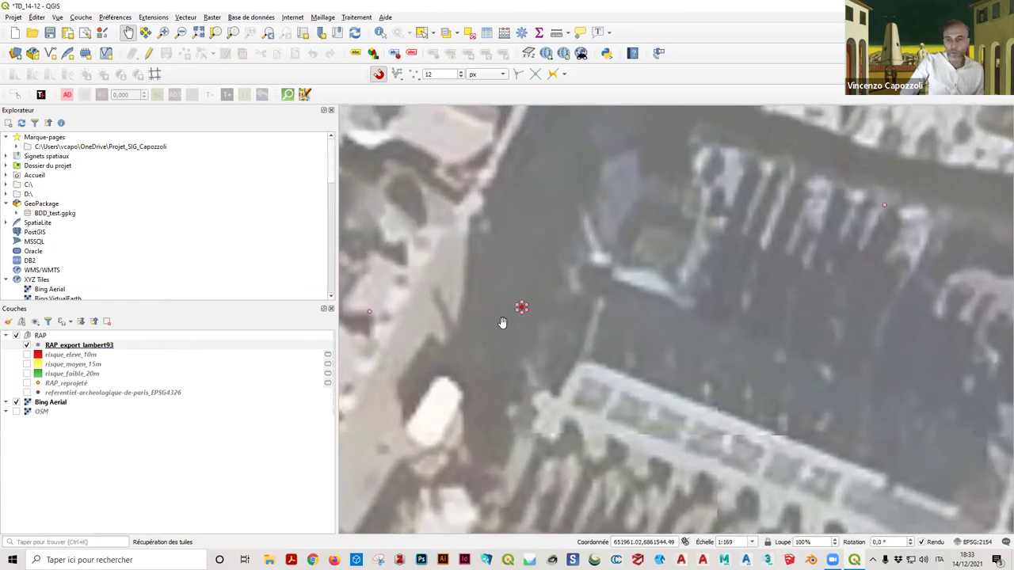
{"action": "scroll", "coordinate": [503, 323], "scroll_direction": "down", "scroll_amount": 1}
{"action": "left_click_drag", "start_coordinate": [537, 371], "coordinate": [536, 339]}
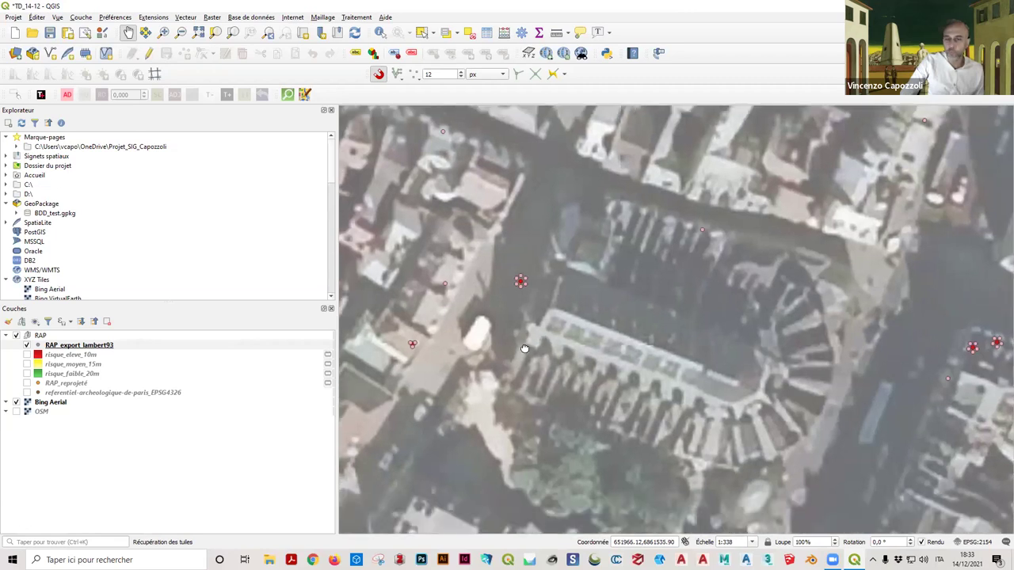
{"action": "scroll", "coordinate": [460, 369], "scroll_direction": "down", "scroll_amount": 1}
{"action": "scroll", "coordinate": [463, 364], "scroll_direction": "down", "scroll_amount": 1}
{"action": "left_click_drag", "start_coordinate": [468, 368], "coordinate": [522, 366]}
{"action": "scroll", "coordinate": [557, 252], "scroll_direction": "up", "scroll_amount": 2}
{"action": "scroll", "coordinate": [522, 366], "scroll_direction": "down", "scroll_amount": 1}
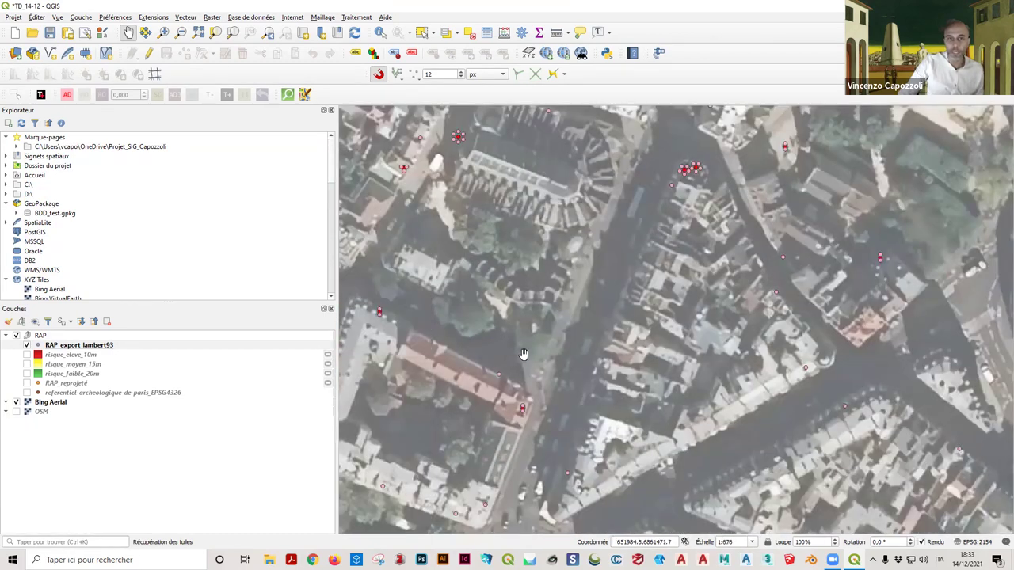
{"action": "scroll", "coordinate": [520, 424], "scroll_direction": "up", "scroll_amount": 2}
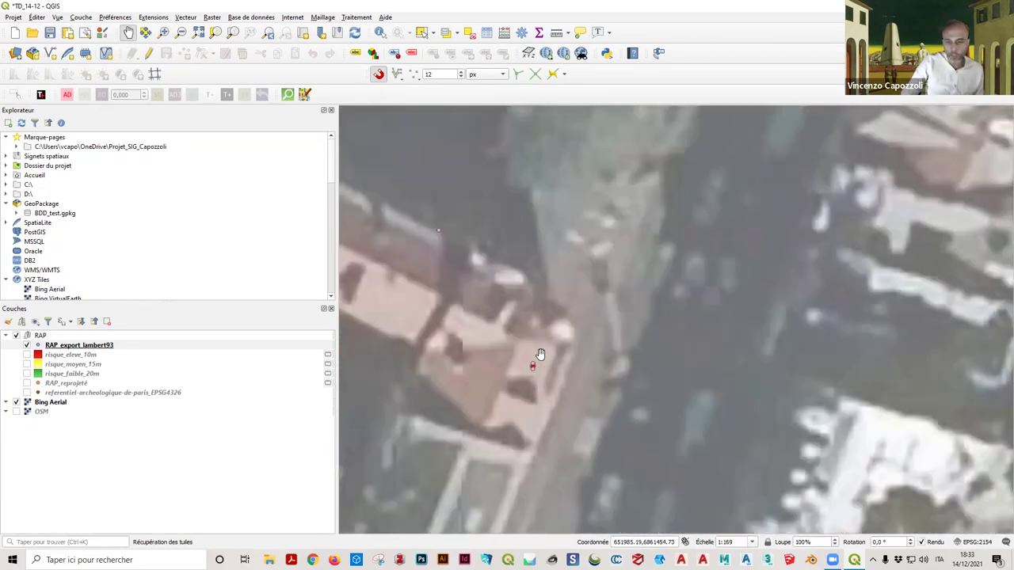
{"action": "scroll", "coordinate": [534, 371], "scroll_direction": "down", "scroll_amount": 4}
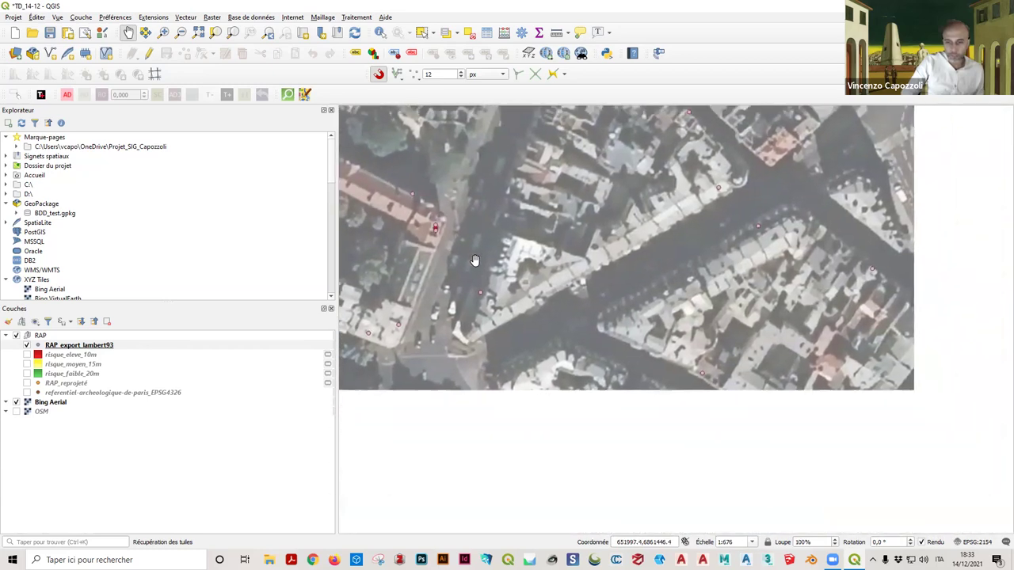
Step: Examine more displaced point groups over the street blocks and junctions farther southwest
{"action": "key", "text": "Down"}
{"action": "key", "text": "Left"}
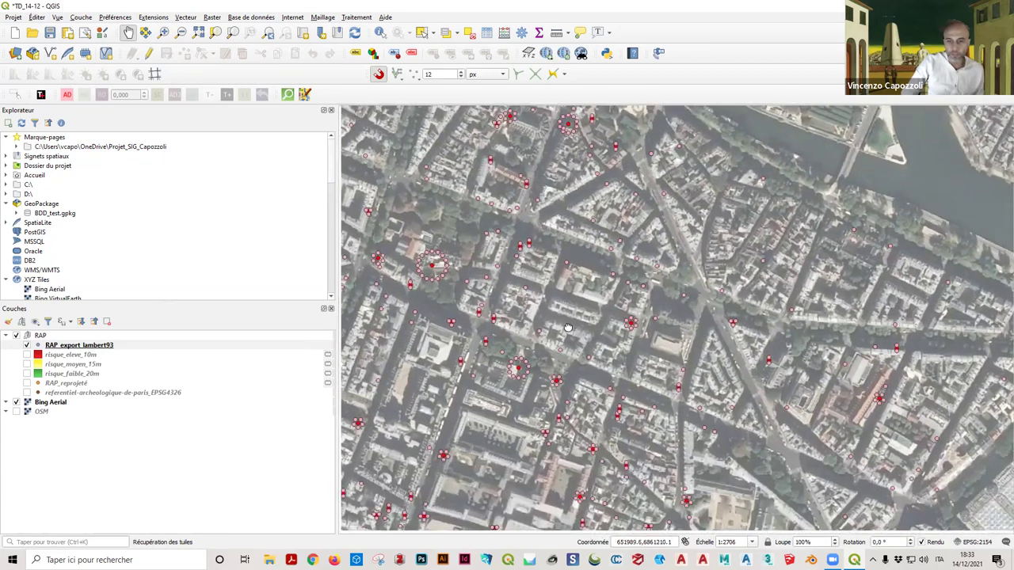
{"action": "key", "text": "Left"}
{"action": "key", "text": "Up"}
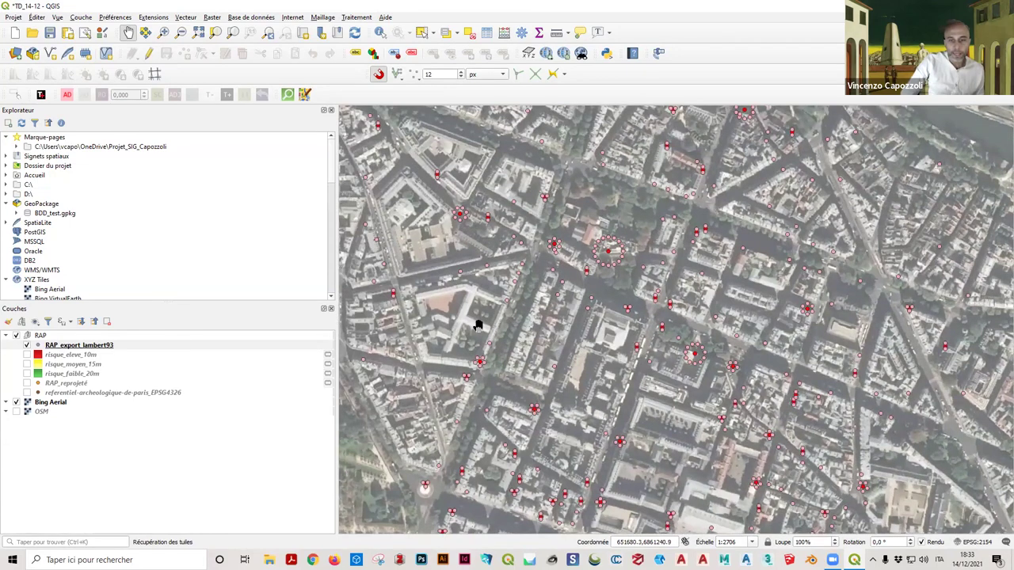
{"action": "scroll", "coordinate": [479, 319], "scroll_direction": "up", "scroll_amount": 2}
{"action": "scroll", "coordinate": [493, 297], "scroll_direction": "up", "scroll_amount": 1}
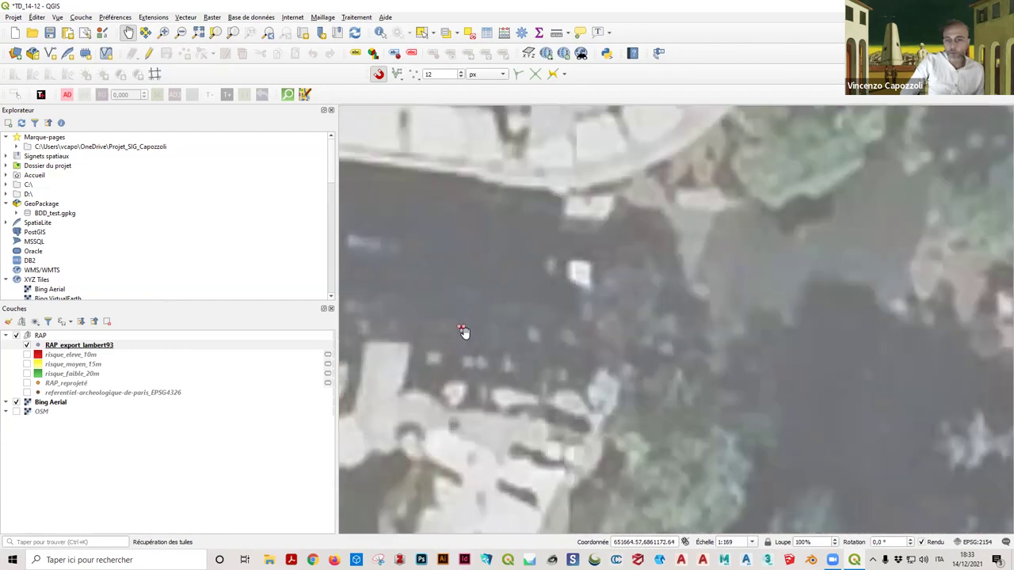
{"action": "scroll", "coordinate": [464, 333], "scroll_direction": "down", "scroll_amount": 1}
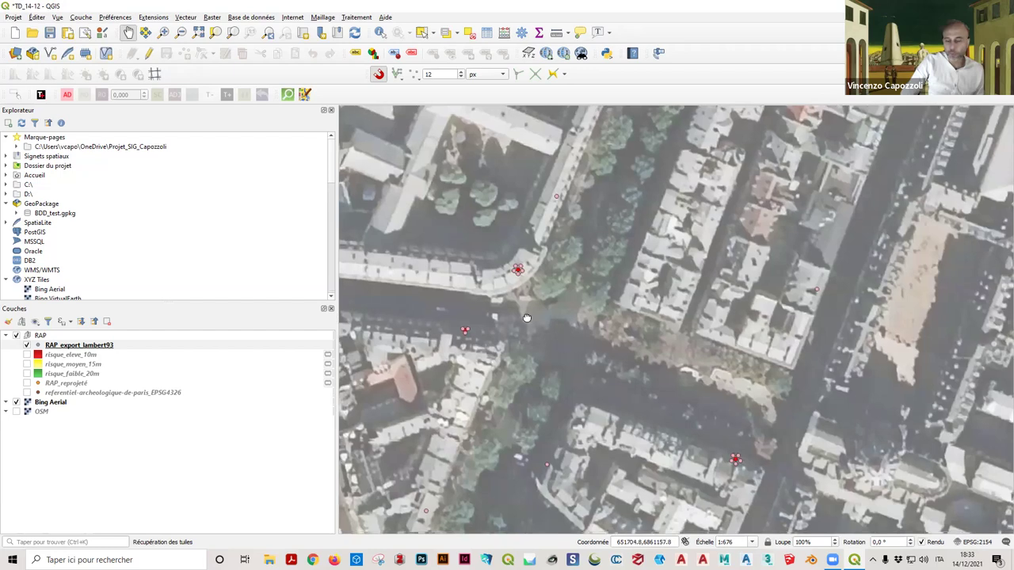
{"action": "key", "text": "Right"}
{"action": "key", "text": "Down"}
{"action": "scroll", "coordinate": [481, 287], "scroll_direction": "down", "scroll_amount": 1}
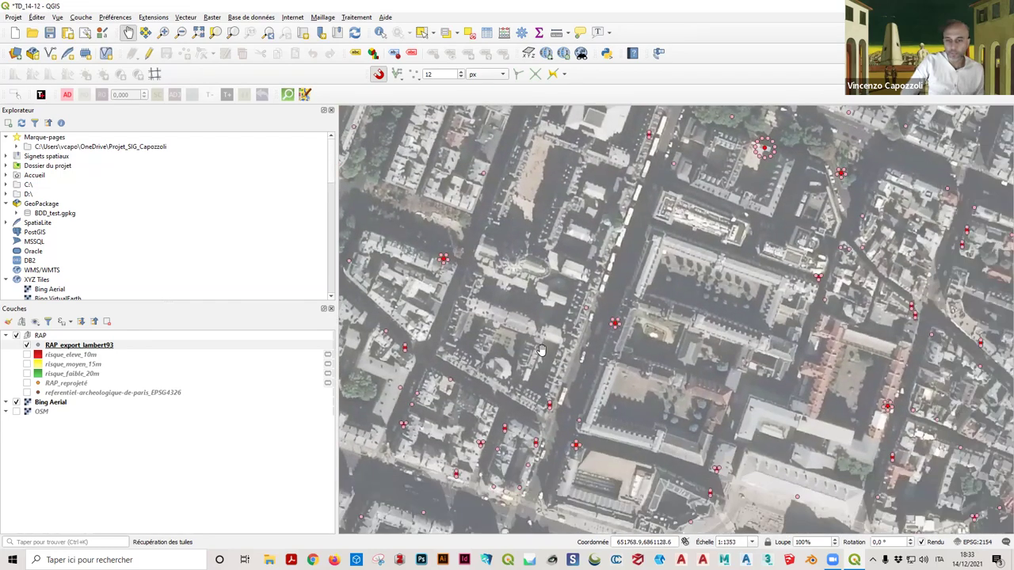
Step: Identify the displaced point group at the street corner in RAP_export_lambert93 to read its features' attributes
{"action": "scroll", "coordinate": [507, 333], "scroll_direction": "up", "scroll_amount": 2}
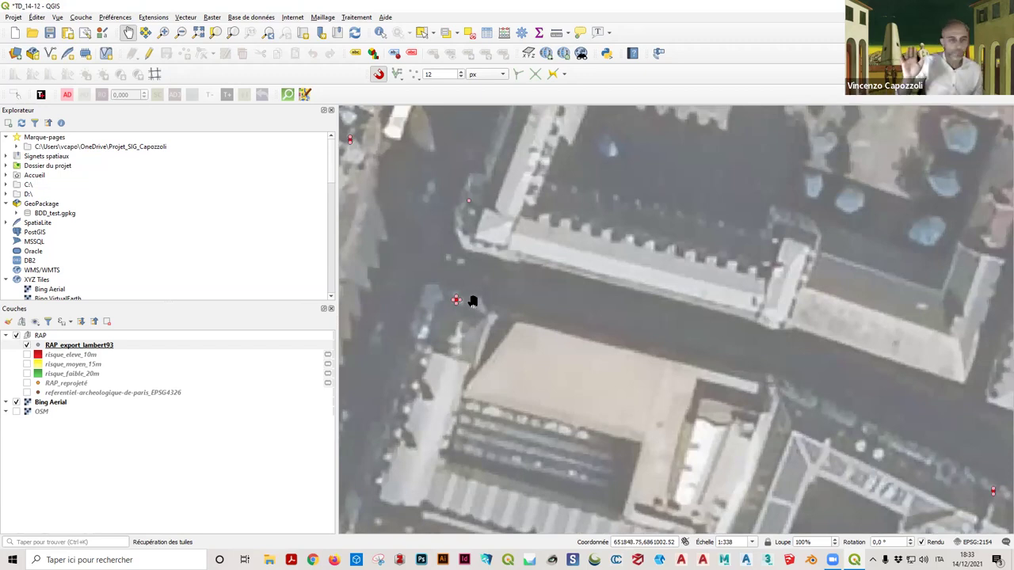
{"action": "left_click", "coordinate": [472, 301]}
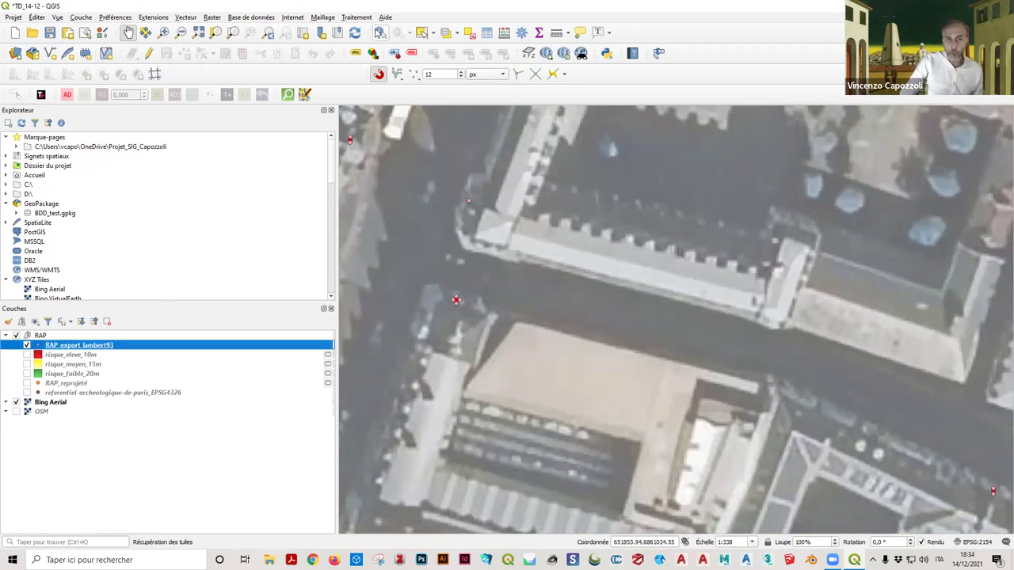
{"action": "left_click", "coordinate": [379, 34]}
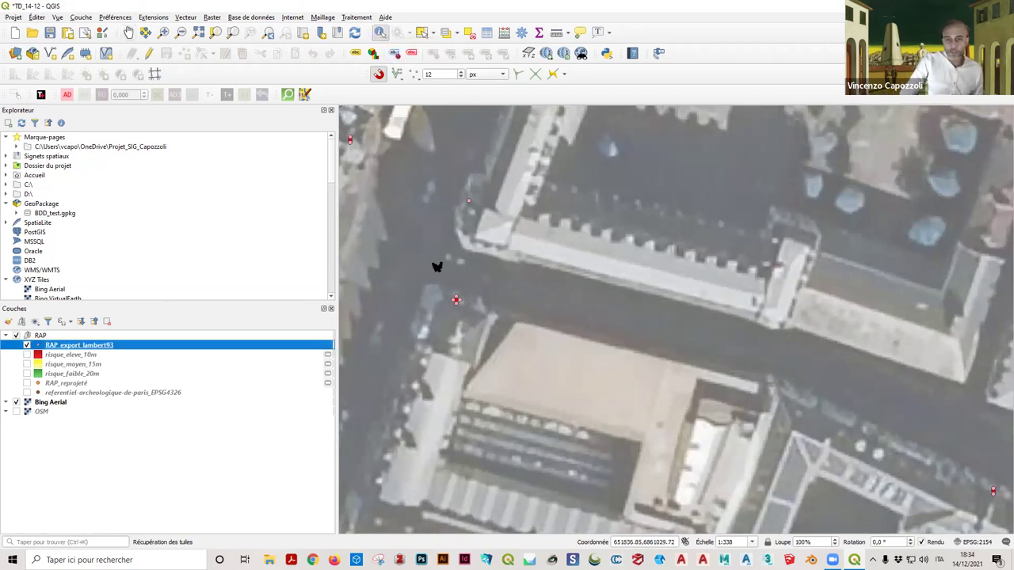
{"action": "left_click", "coordinate": [456, 299]}
{"action": "left_click_drag", "start_coordinate": [599, 112], "coordinate": [405, 80]}
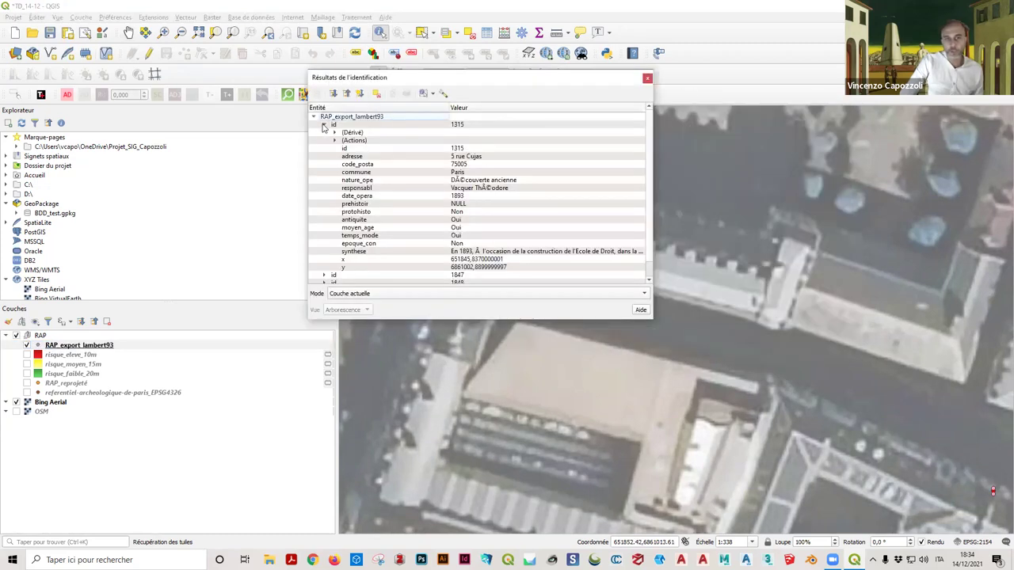
Step: Move and enlarge the identification results window clear of the point group, with the attributes of feature 1315 expanded for reading
{"action": "left_click", "coordinate": [324, 125]}
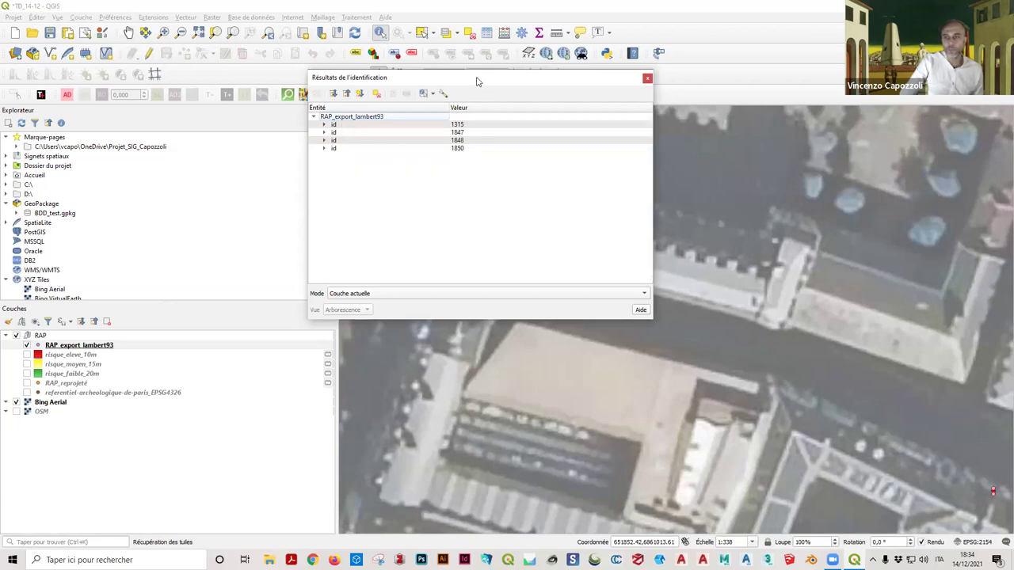
{"action": "left_click_drag", "start_coordinate": [478, 82], "coordinate": [218, 97]}
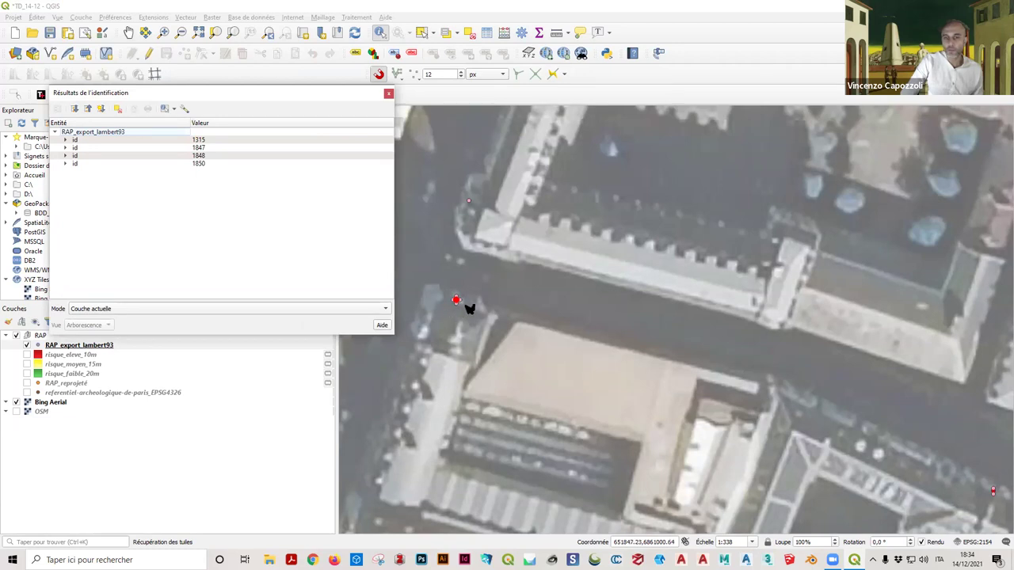
{"action": "left_click", "coordinate": [66, 140]}
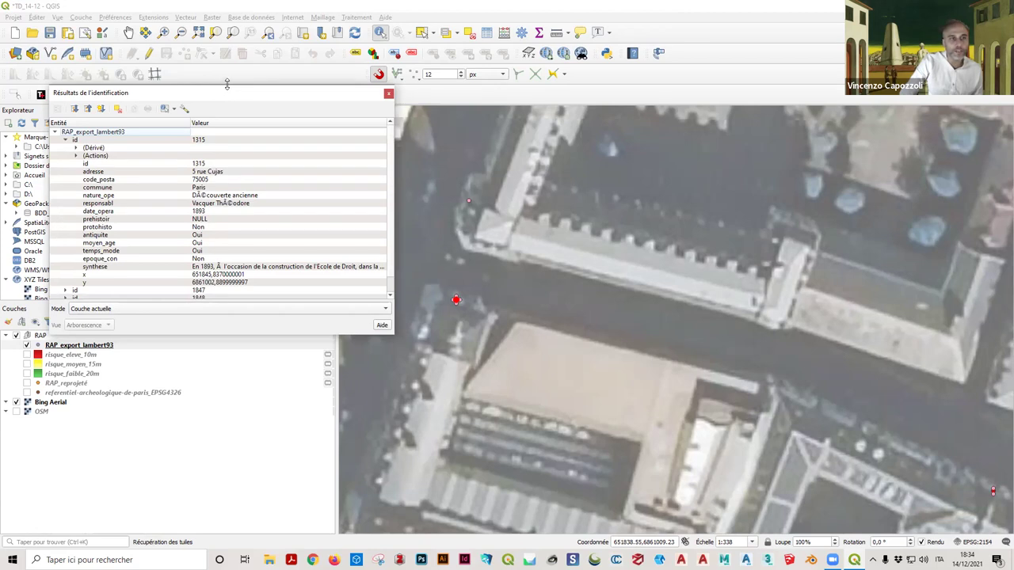
{"action": "left_click_drag", "start_coordinate": [226, 85], "coordinate": [226, 35]}
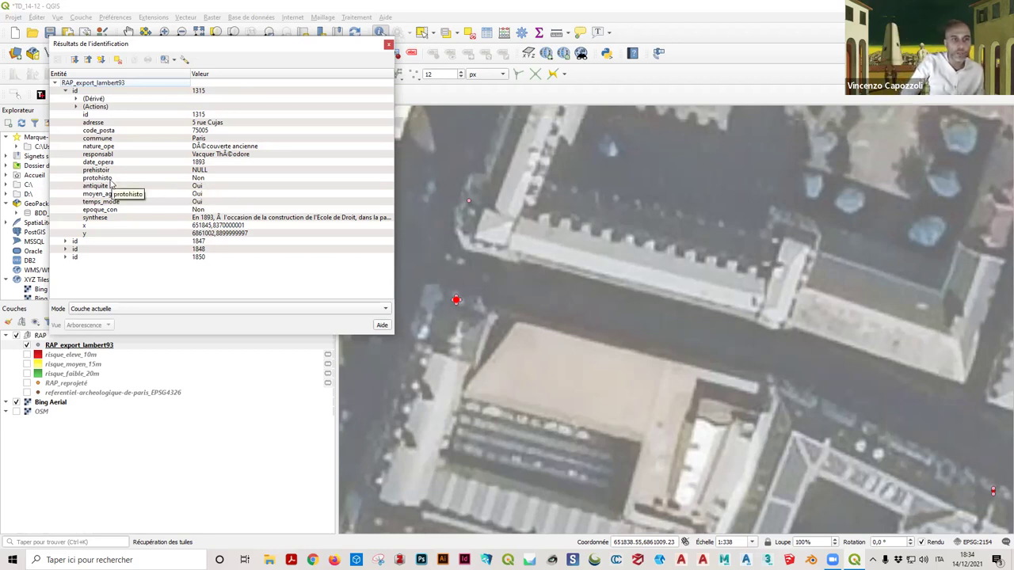
Step: Expand feature 1847 in the identification results and read its attributes down to the coordinates
{"action": "left_click", "coordinate": [66, 241]}
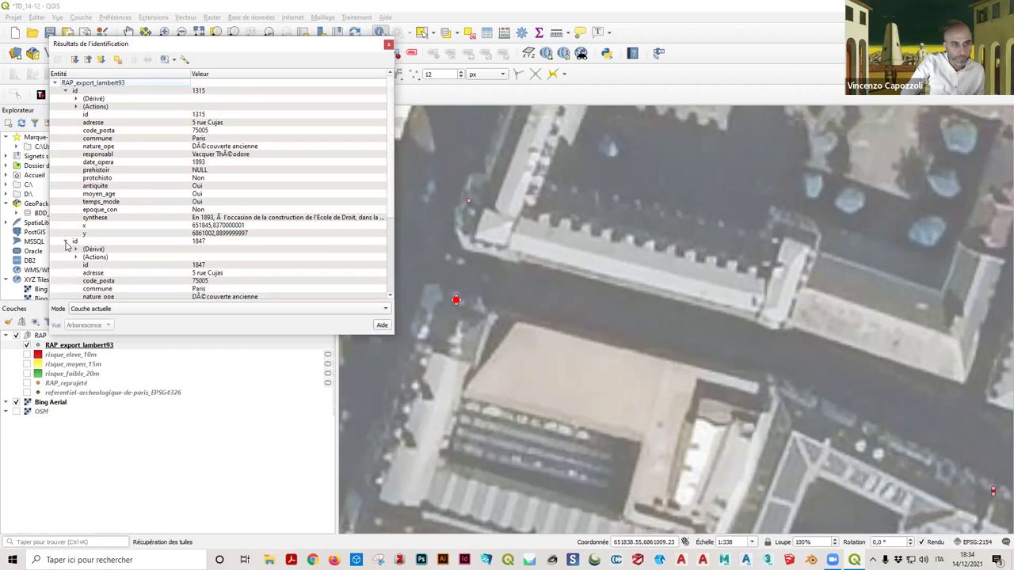
{"action": "scroll", "coordinate": [70, 240], "scroll_direction": "down", "scroll_amount": 1}
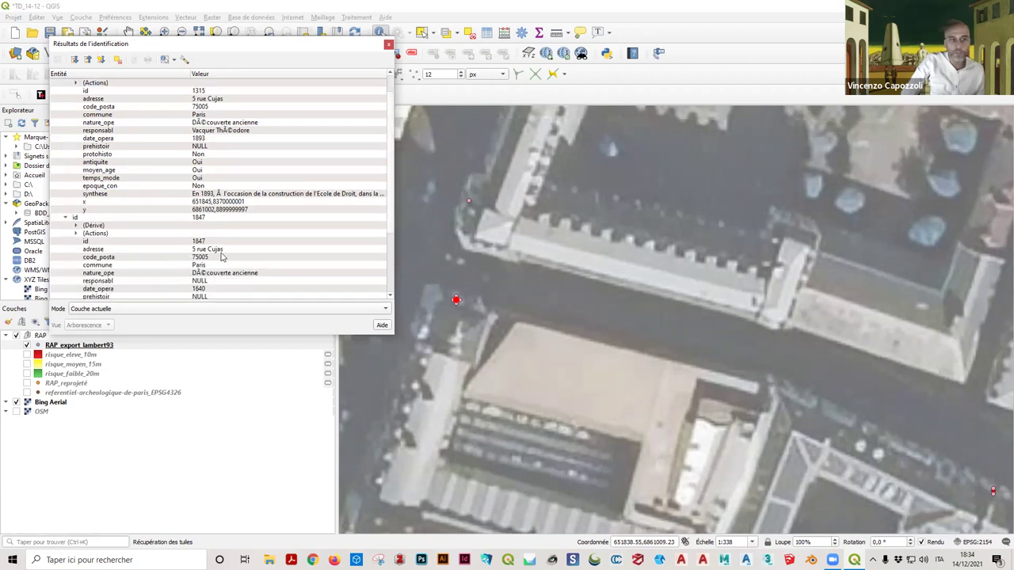
{"action": "scroll", "coordinate": [210, 255], "scroll_direction": "down", "scroll_amount": 1}
{"action": "scroll", "coordinate": [223, 234], "scroll_direction": "down", "scroll_amount": 1}
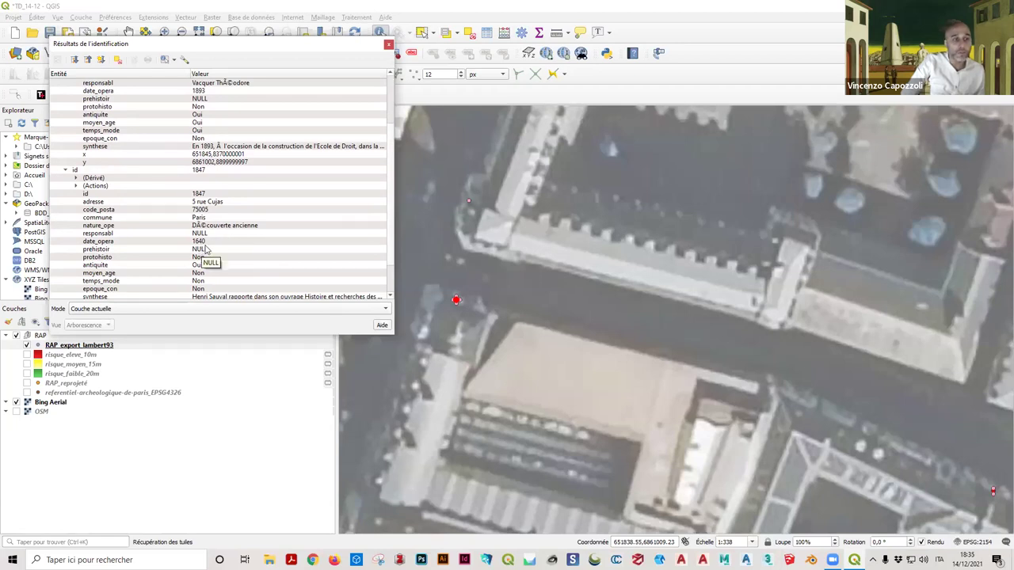
{"action": "scroll", "coordinate": [206, 249], "scroll_direction": "down", "scroll_amount": 1}
{"action": "scroll", "coordinate": [227, 246], "scroll_direction": "down", "scroll_amount": 1}
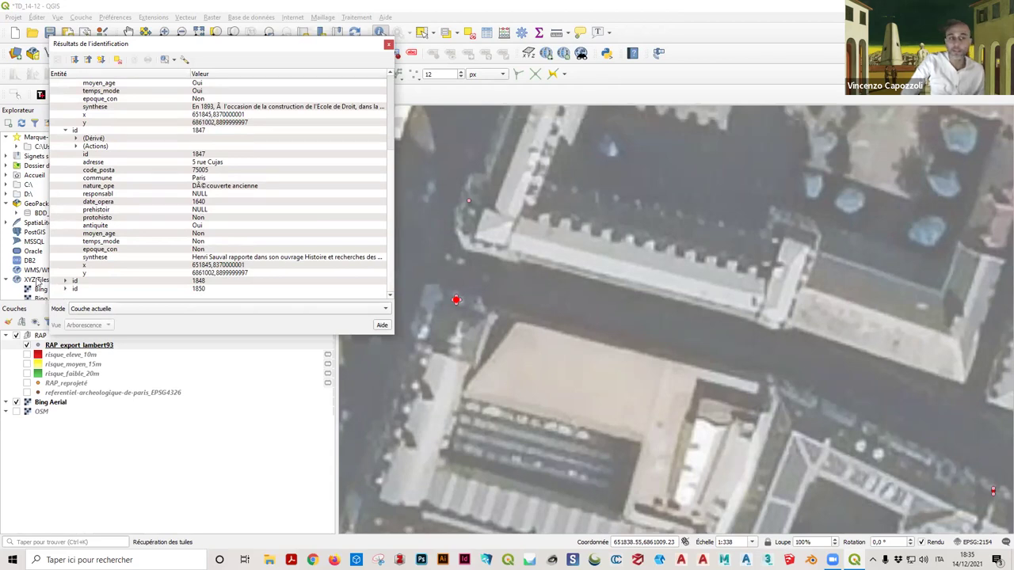
Step: Expand features 1848 and 1850 to compare their attributes with the other records, and close the identification results
{"action": "left_click", "coordinate": [66, 282]}
{"action": "scroll", "coordinate": [91, 261], "scroll_direction": "down", "scroll_amount": 4}
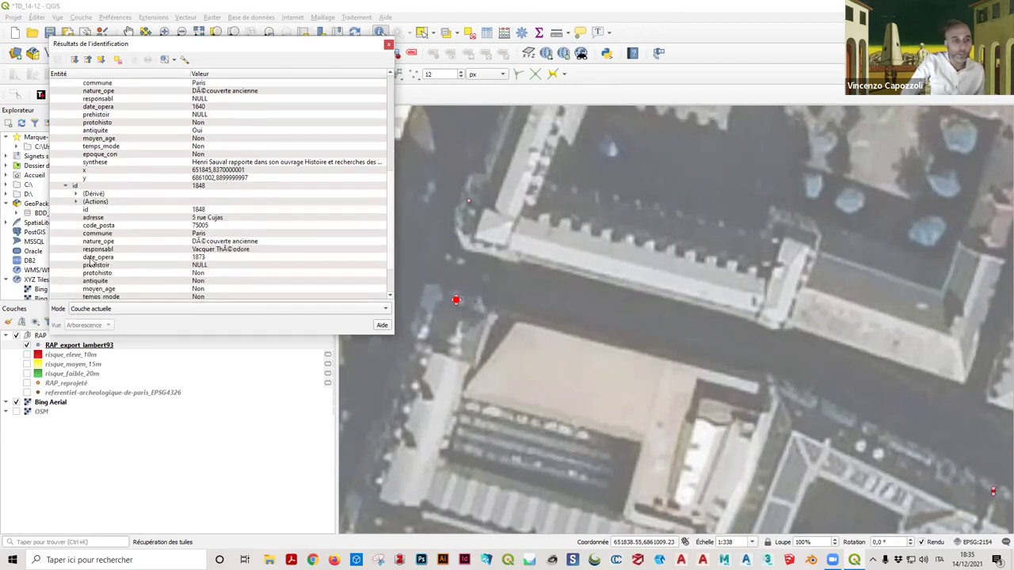
{"action": "scroll", "coordinate": [91, 263], "scroll_direction": "down", "scroll_amount": 2}
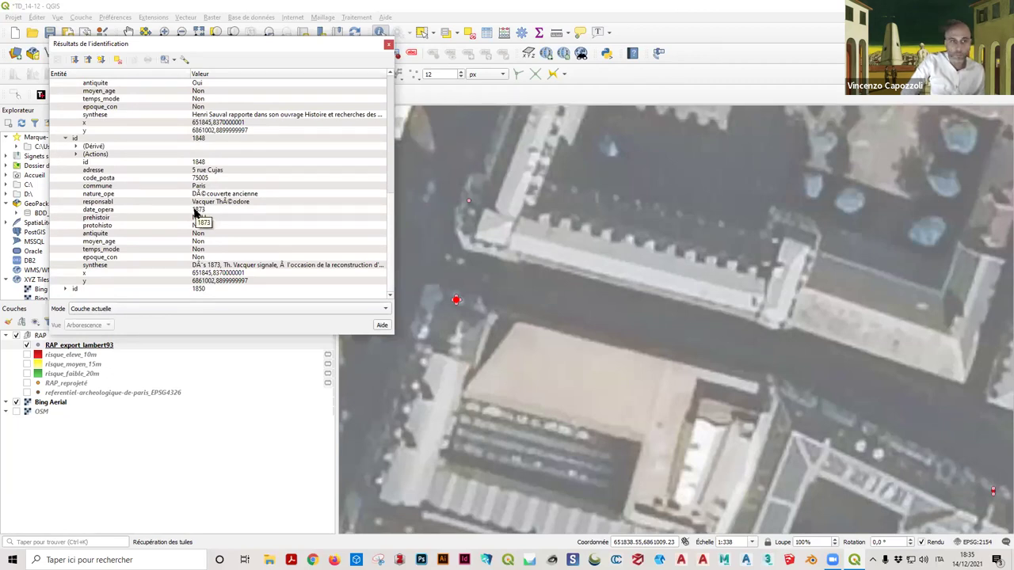
{"action": "left_click", "coordinate": [64, 290]}
{"action": "scroll", "coordinate": [136, 269], "scroll_direction": "down", "scroll_amount": 6}
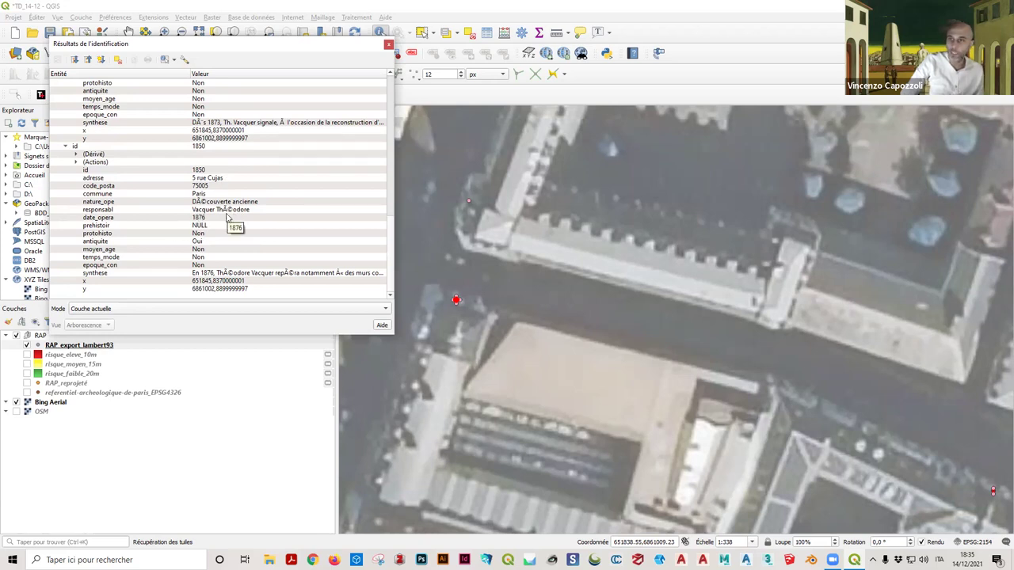
{"action": "scroll", "coordinate": [226, 260], "scroll_direction": "up", "scroll_amount": 8}
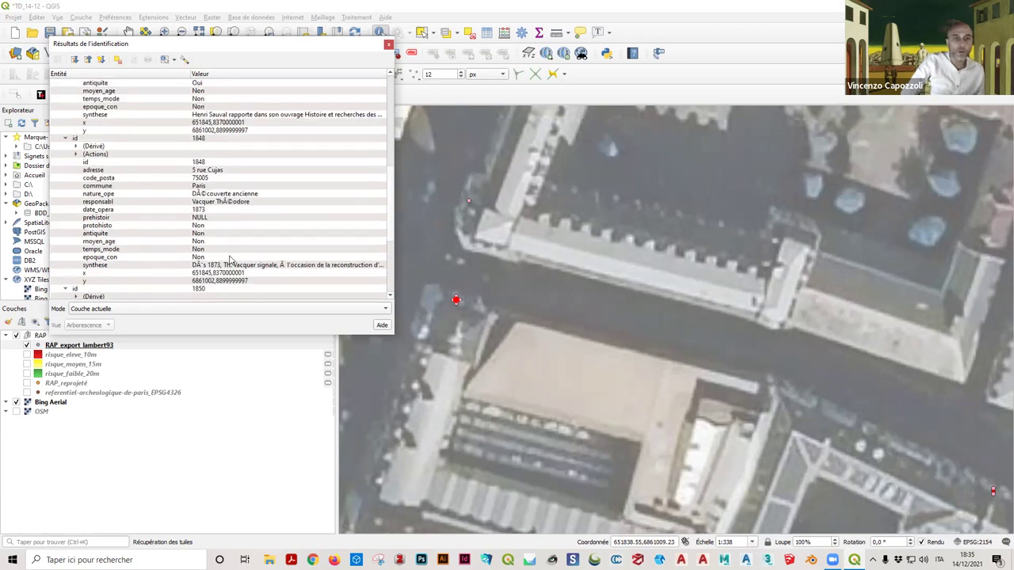
{"action": "left_click", "coordinate": [389, 44]}
Step: Identify the large displaced ring of points just north of Notre-Dame, review its list of features, and close the results
{"action": "scroll", "coordinate": [479, 301], "scroll_direction": "down", "scroll_amount": 3}
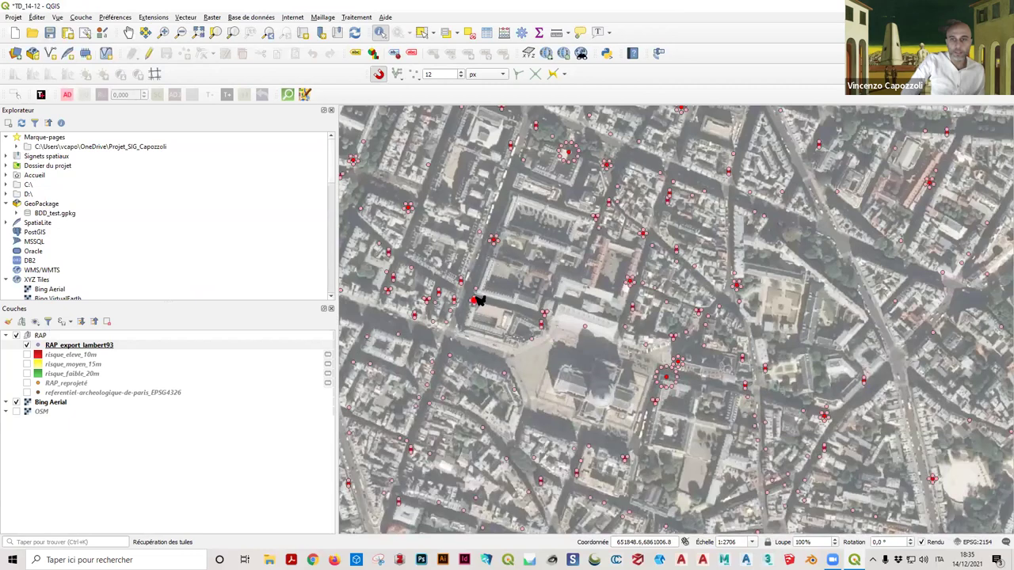
{"action": "scroll", "coordinate": [478, 303], "scroll_direction": "down", "scroll_amount": 2}
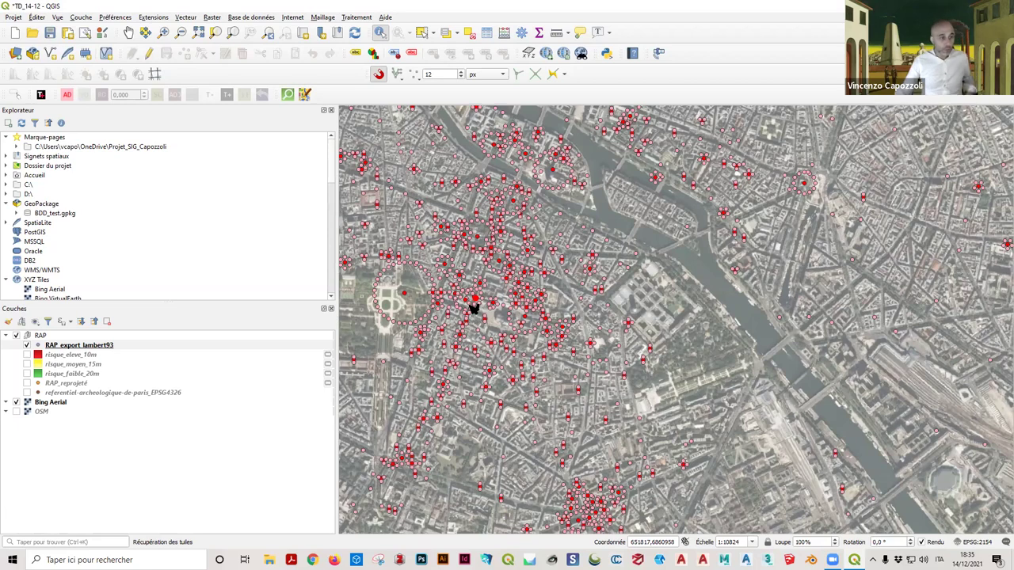
{"action": "scroll", "coordinate": [551, 166], "scroll_direction": "up", "scroll_amount": 2}
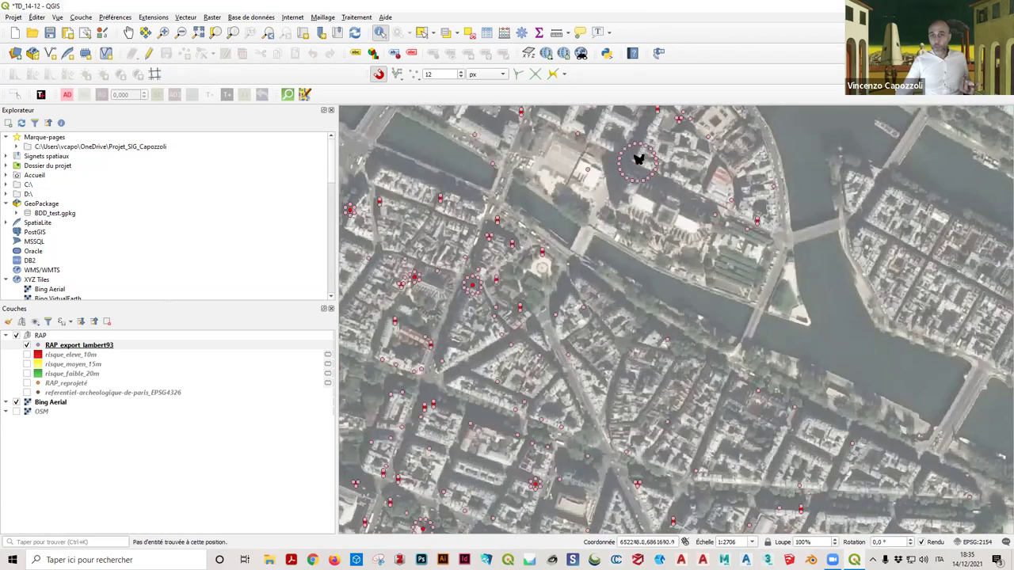
{"action": "scroll", "coordinate": [636, 164], "scroll_direction": "up", "scroll_amount": 3}
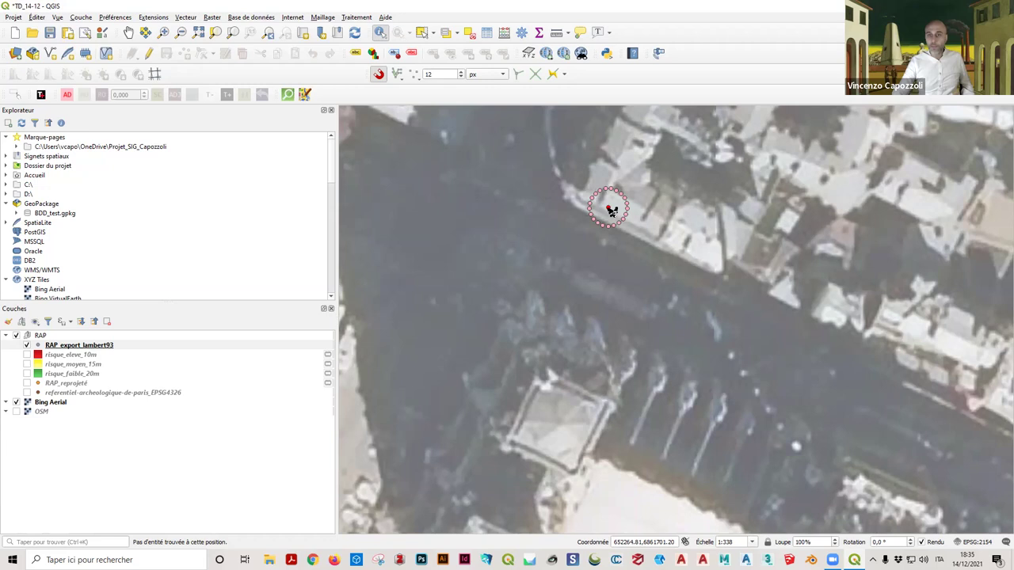
{"action": "left_click", "coordinate": [612, 210]}
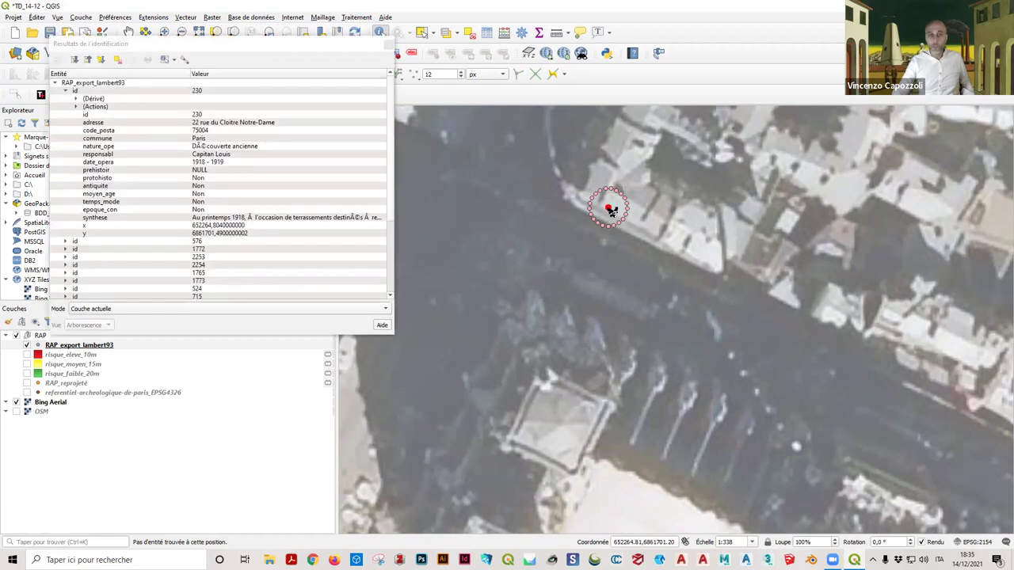
{"action": "left_click", "coordinate": [65, 90]}
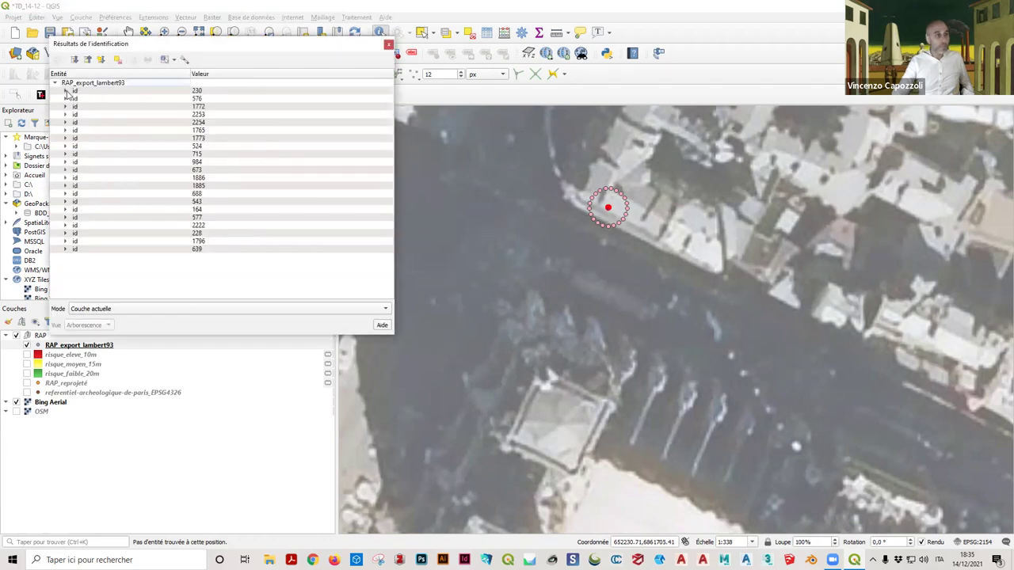
{"action": "left_click", "coordinate": [388, 45]}
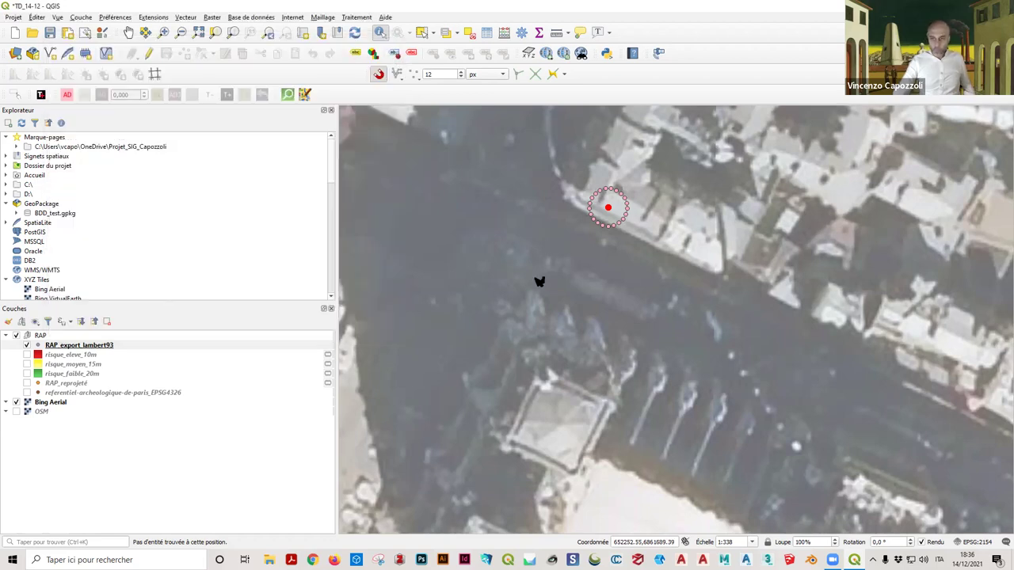
Step: Set the center symbol color of the RAP_export_lambert93 point displacement style to black and apply it
{"action": "scroll", "coordinate": [538, 278], "scroll_direction": "down", "scroll_amount": 2}
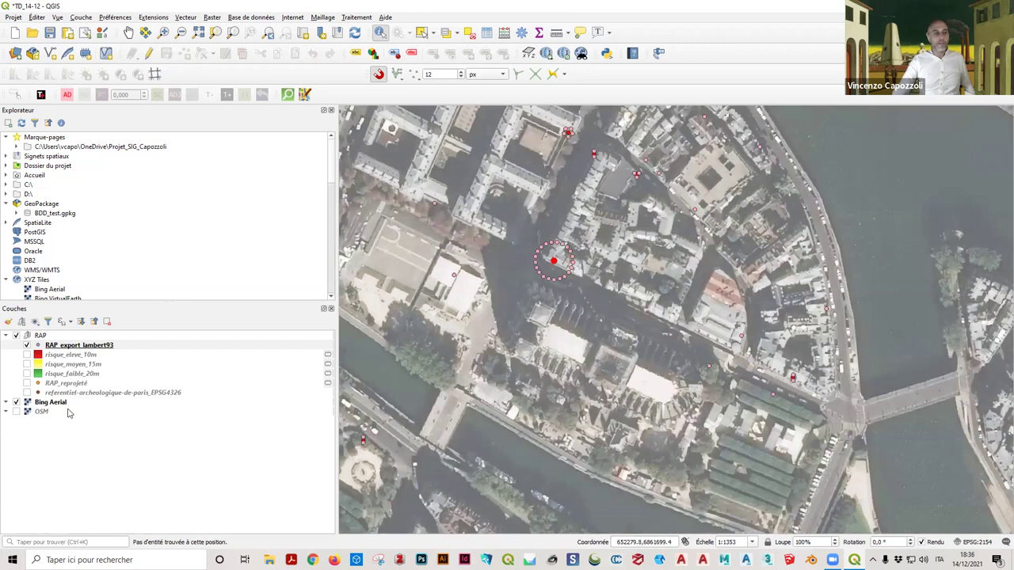
{"action": "double_click", "coordinate": [68, 346]}
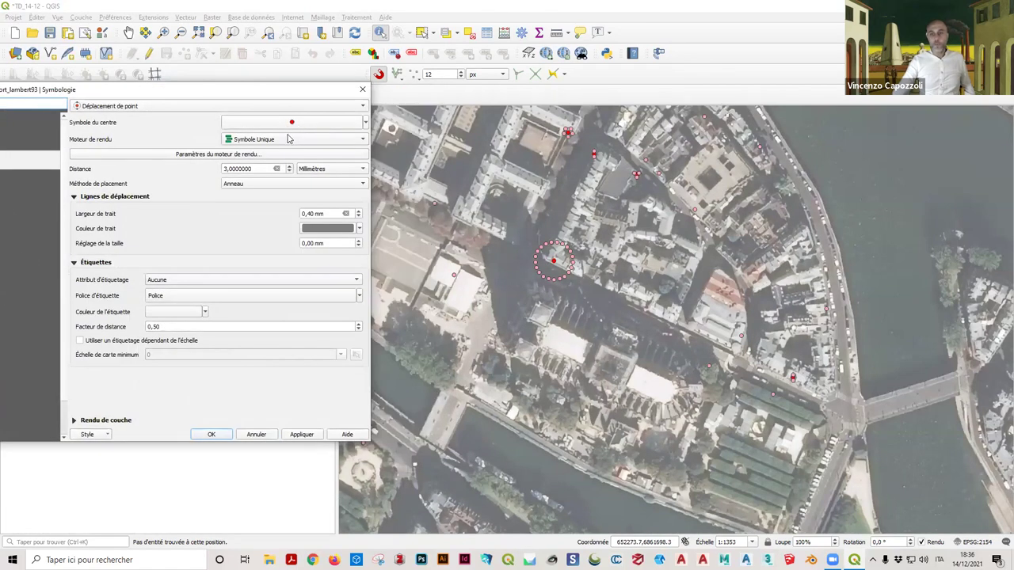
{"action": "left_click", "coordinate": [365, 123]}
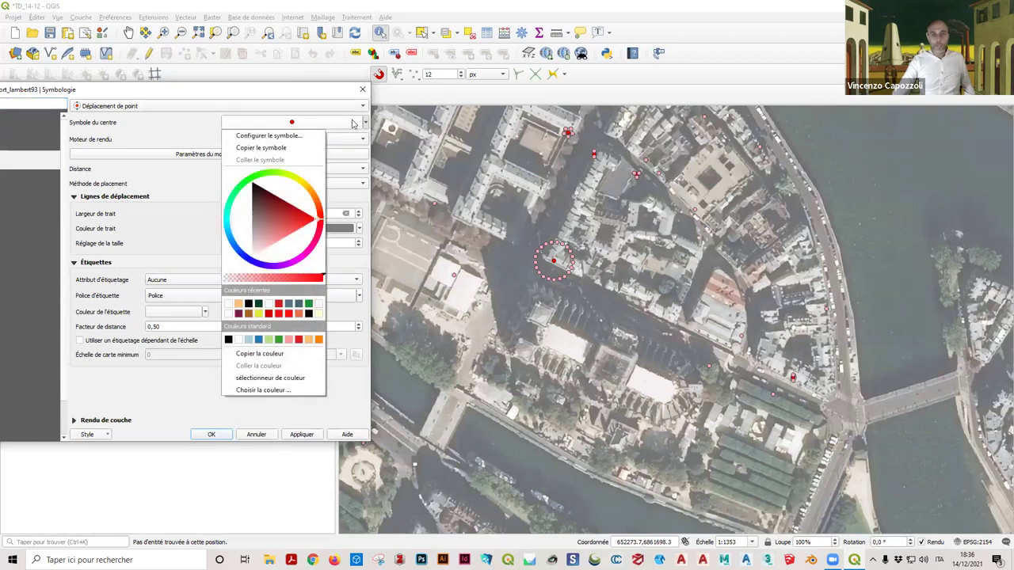
{"action": "left_click", "coordinate": [229, 339]}
{"action": "left_click", "coordinate": [310, 438]}
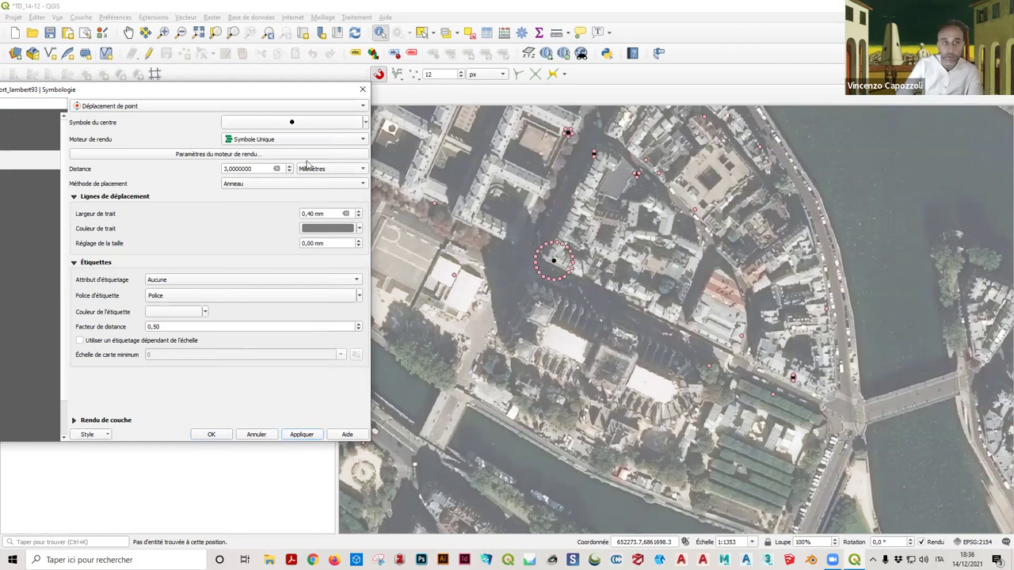
Step: Try the concentric rings placement method (Anneaux concentriques) on the displaced points
{"action": "left_click", "coordinate": [279, 185]}
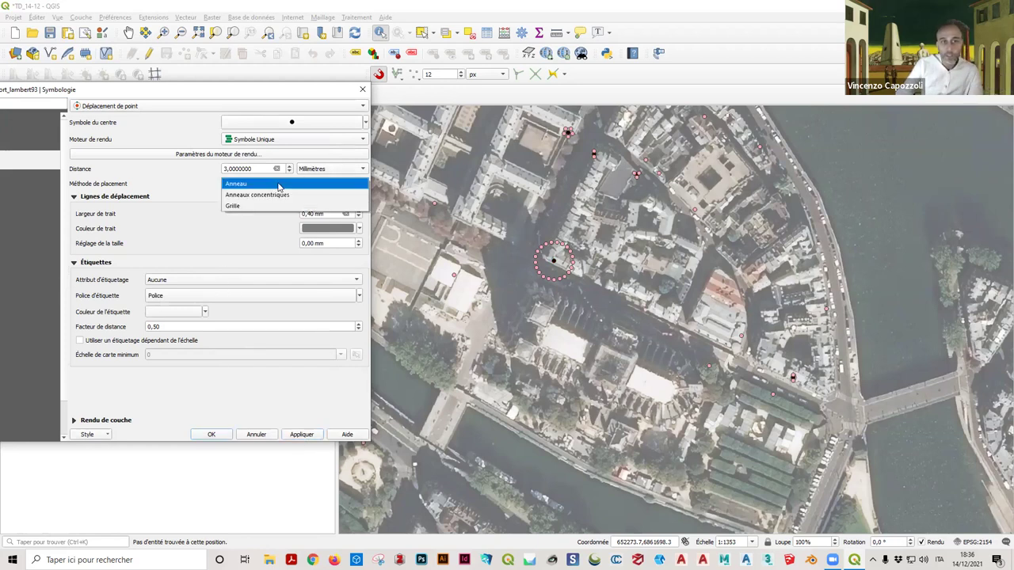
{"action": "left_click", "coordinate": [277, 195]}
{"action": "left_click", "coordinate": [302, 436]}
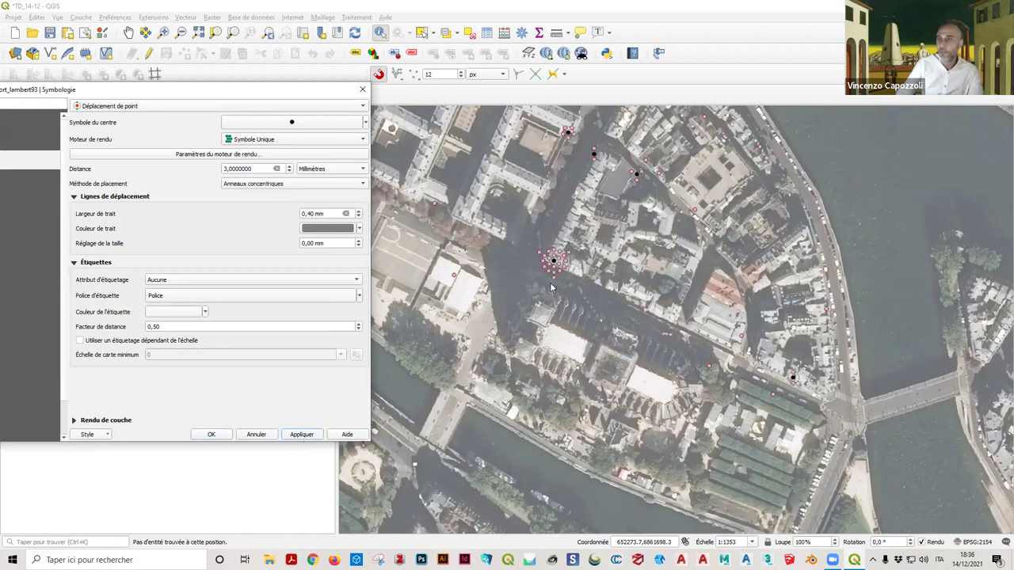
Step: Set the placement method of the displaced points to a grid (Grille) and apply it
{"action": "left_click", "coordinate": [257, 184]}
{"action": "left_click", "coordinate": [258, 196]}
{"action": "left_click", "coordinate": [311, 435]}
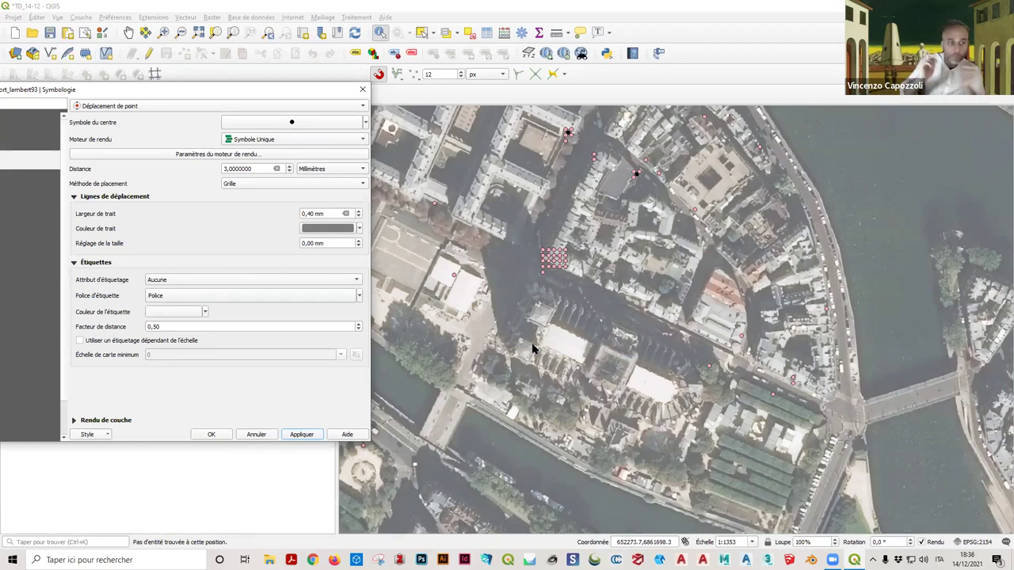
Step: Try labeling the displaced points with the adresse attribute
{"action": "left_click", "coordinate": [212, 282]}
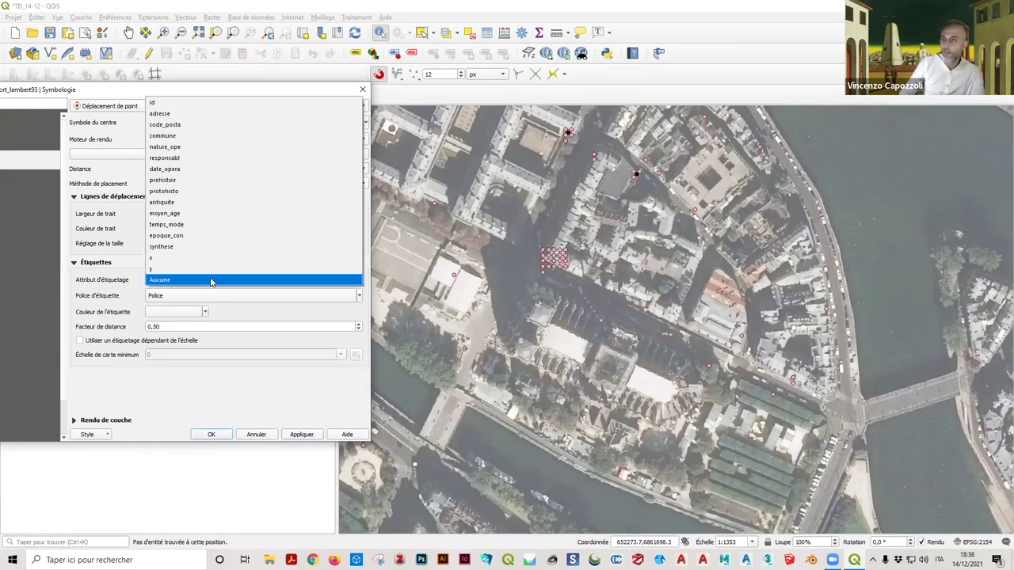
{"action": "left_click", "coordinate": [171, 113]}
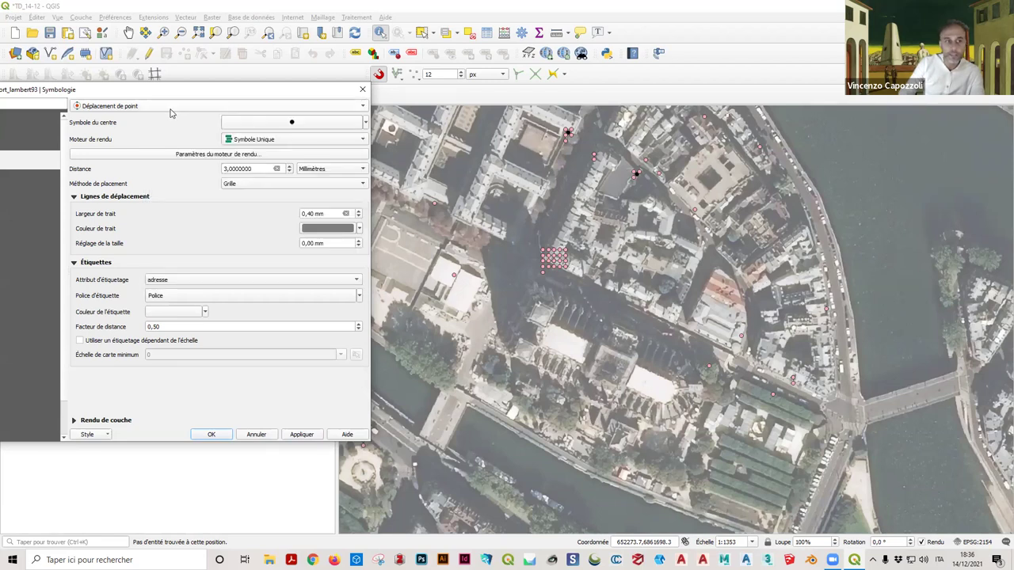
{"action": "left_click", "coordinate": [311, 435]}
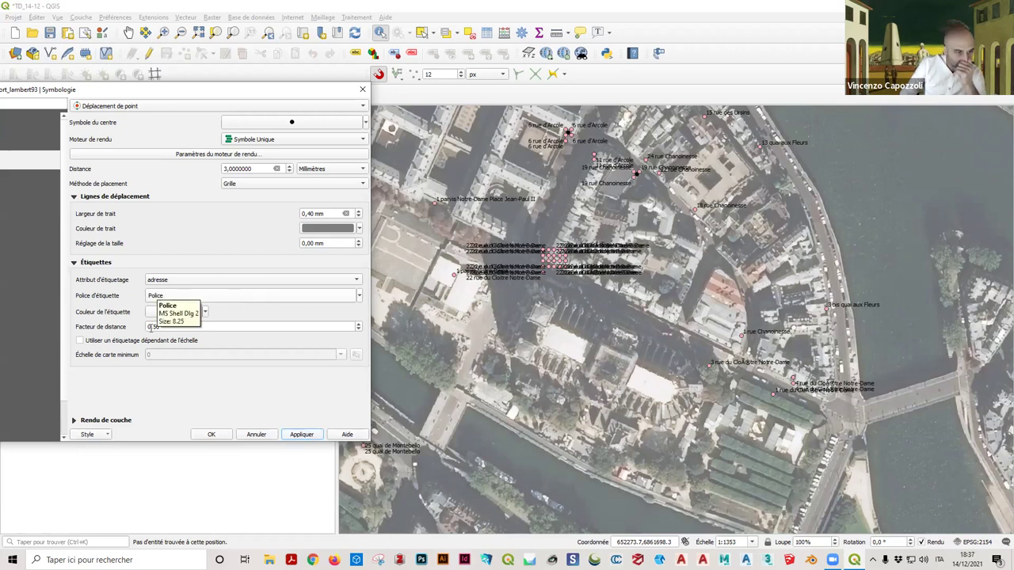
Step: Set the label attribute of the displaced points to id, apply it, and close the layer properties
{"action": "left_click", "coordinate": [172, 281]}
{"action": "left_click", "coordinate": [169, 270]}
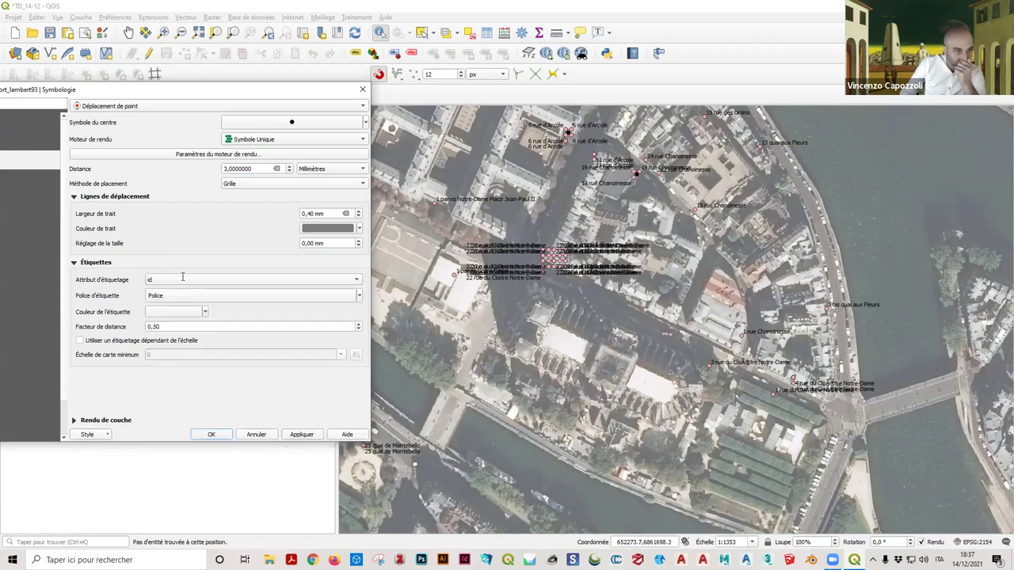
{"action": "left_click", "coordinate": [300, 435]}
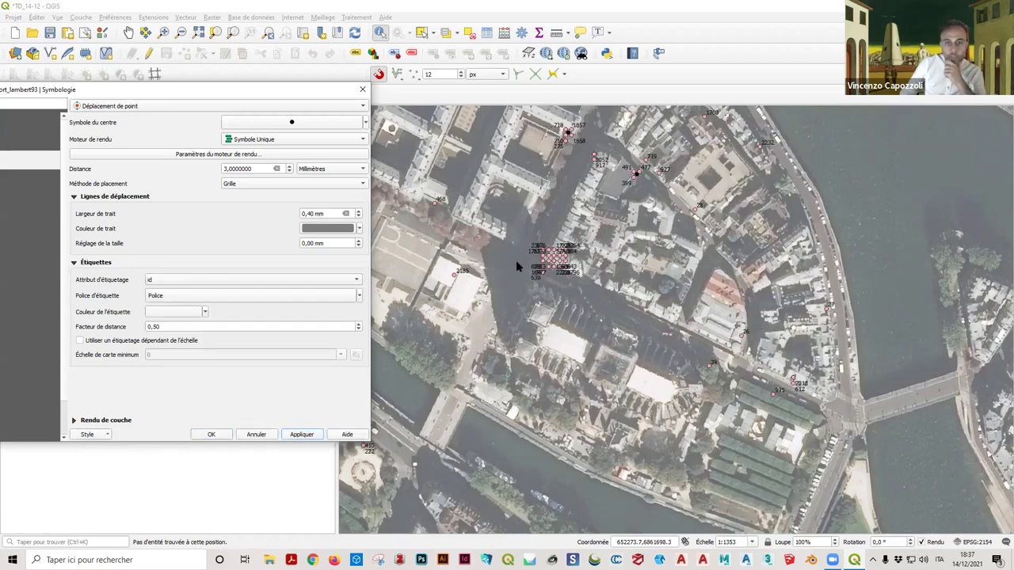
{"action": "left_click", "coordinate": [211, 434]}
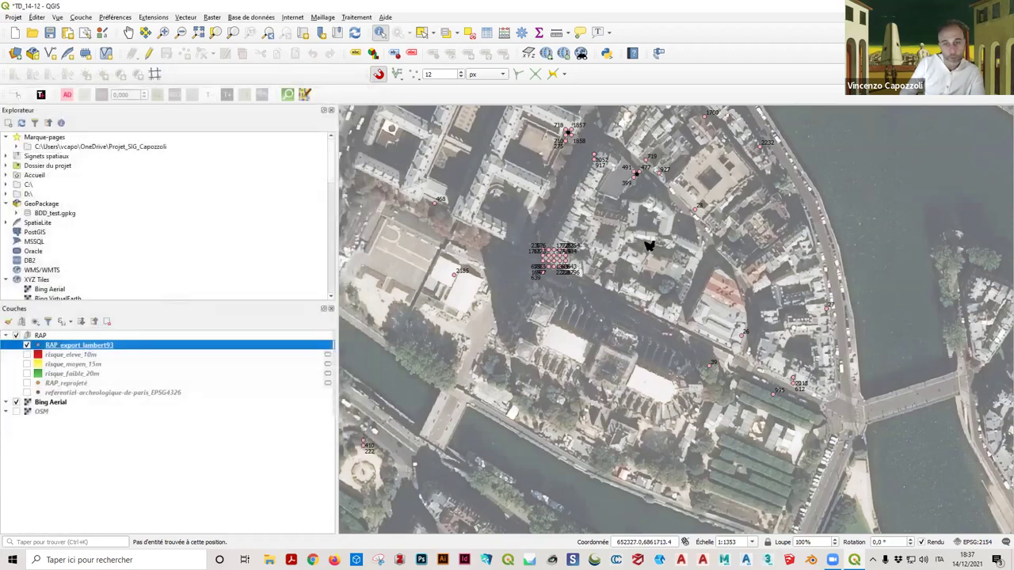
Step: Examine the id labels of the gridded point group north of Notre-Dame at very close range
{"action": "scroll", "coordinate": [420, 277], "scroll_direction": "up", "scroll_amount": 1}
{"action": "scroll", "coordinate": [436, 289], "scroll_direction": "up", "scroll_amount": 1}
{"action": "scroll", "coordinate": [464, 292], "scroll_direction": "up", "scroll_amount": 2}
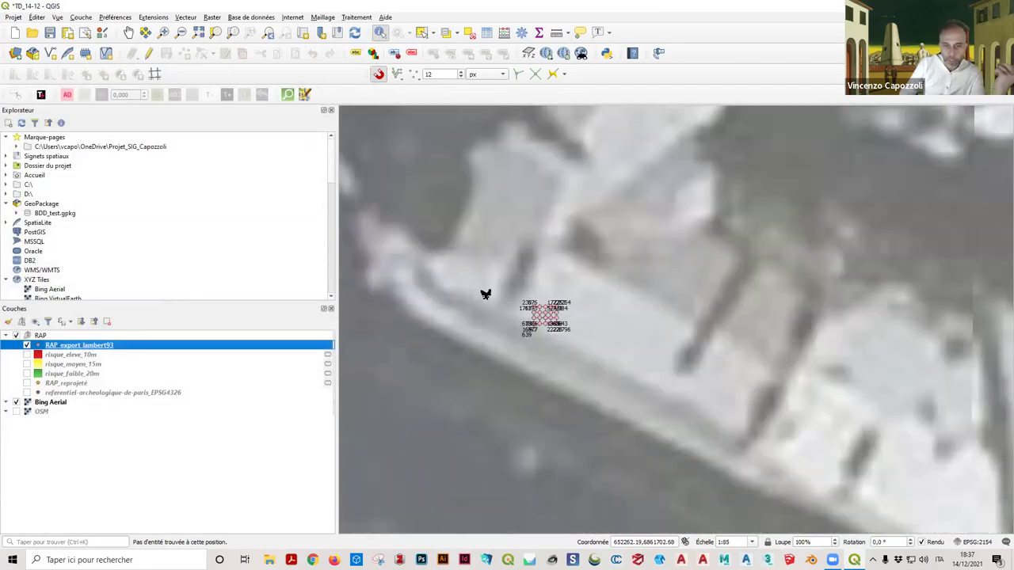
{"action": "scroll", "coordinate": [507, 305], "scroll_direction": "up", "scroll_amount": 2}
{"action": "scroll", "coordinate": [623, 319], "scroll_direction": "up", "scroll_amount": 2}
{"action": "scroll", "coordinate": [640, 314], "scroll_direction": "up", "scroll_amount": 1}
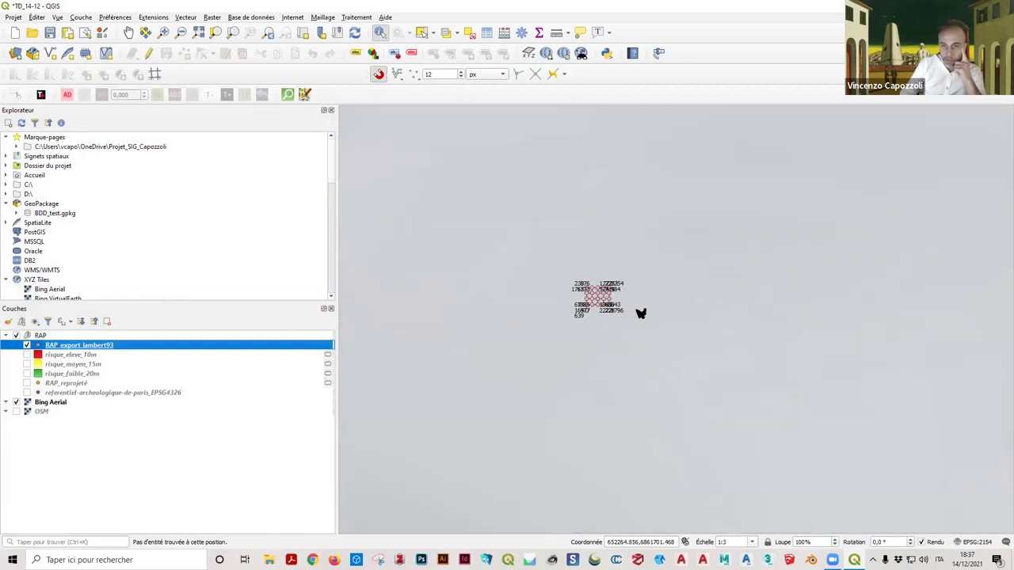
{"action": "scroll", "coordinate": [465, 283], "scroll_direction": "up", "scroll_amount": 1}
{"action": "scroll", "coordinate": [544, 297], "scroll_direction": "up", "scroll_amount": 2}
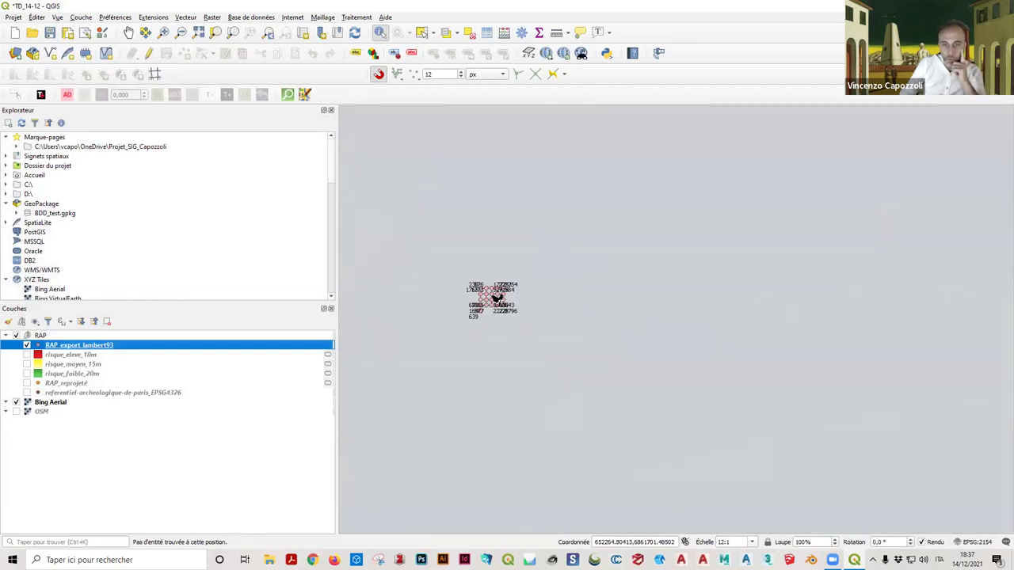
Step: Set the distance factor of the displaced-point labels in RAP_export_lambert93 to 2,60 and apply it
{"action": "scroll", "coordinate": [491, 298], "scroll_direction": "up", "scroll_amount": 2}
{"action": "left_click", "coordinate": [164, 32]}
{"action": "left_click_drag", "start_coordinate": [437, 279], "coordinate": [536, 342]}
{"action": "left_click_drag", "start_coordinate": [662, 327], "coordinate": [555, 322]}
{"action": "double_click", "coordinate": [89, 346]}
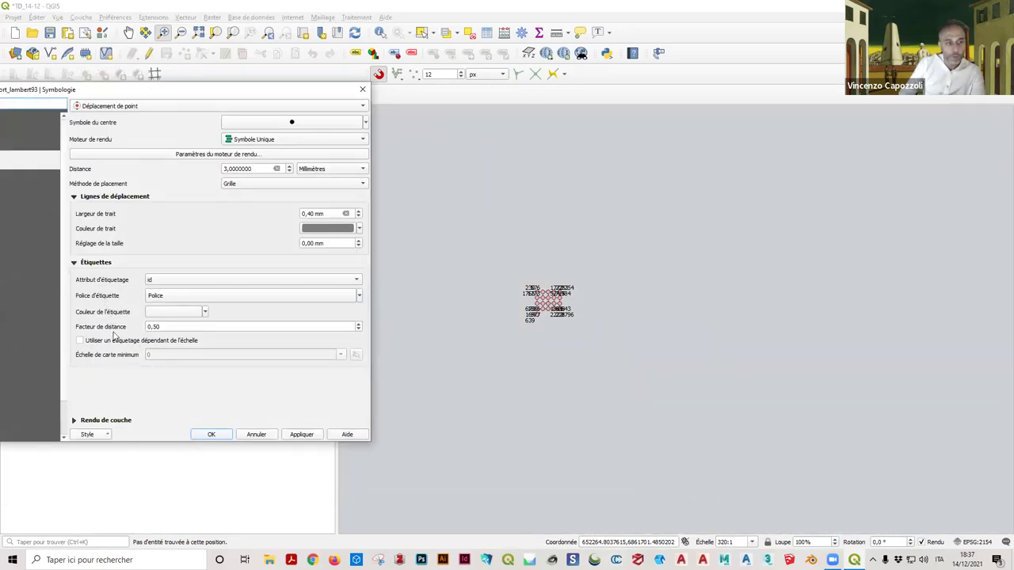
{"action": "left_click", "coordinate": [358, 326]}
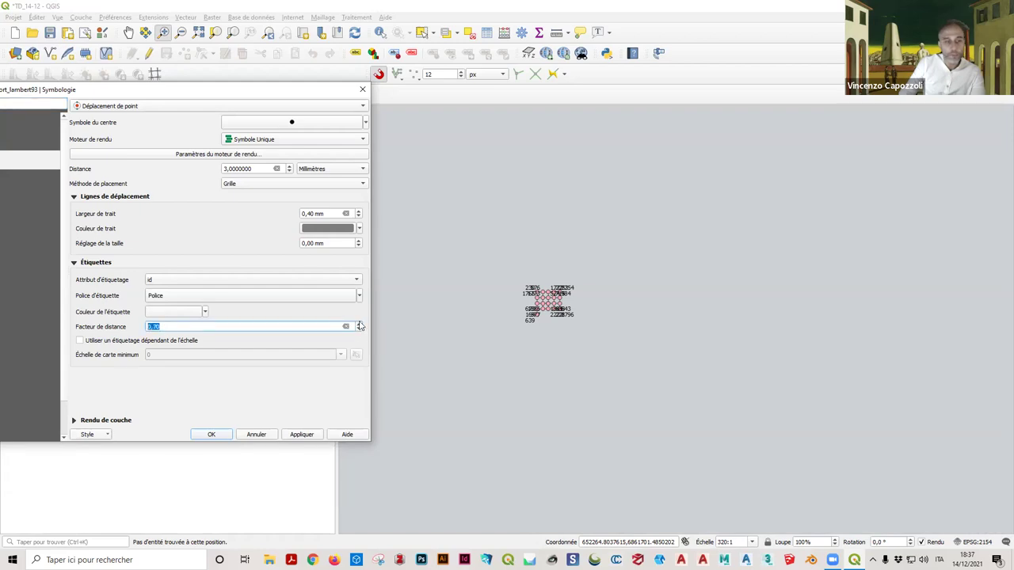
{"action": "left_click", "coordinate": [359, 324]}
{"action": "left_click", "coordinate": [309, 434]}
{"action": "left_click", "coordinate": [358, 325]}
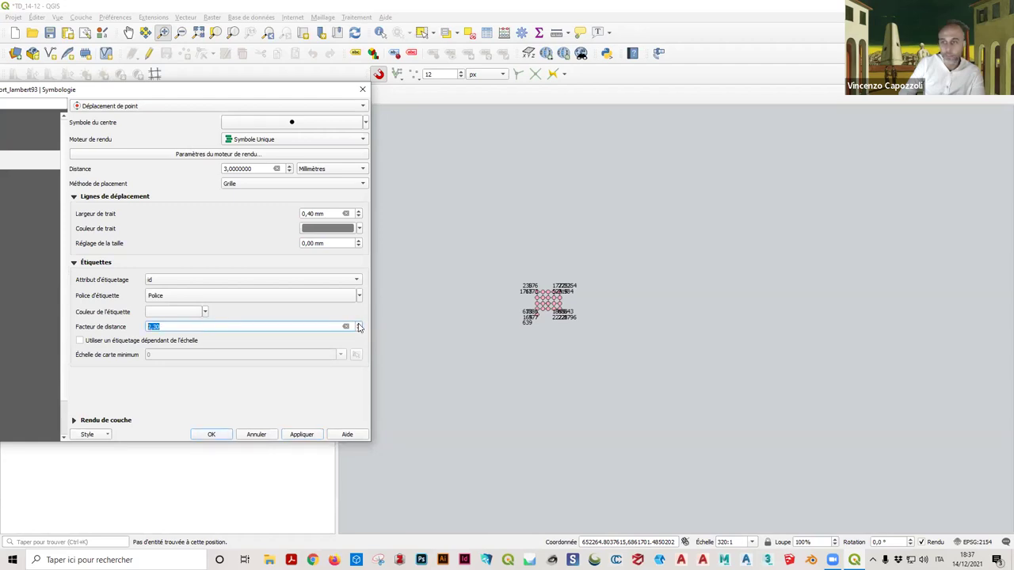
{"action": "left_click", "coordinate": [306, 434]}
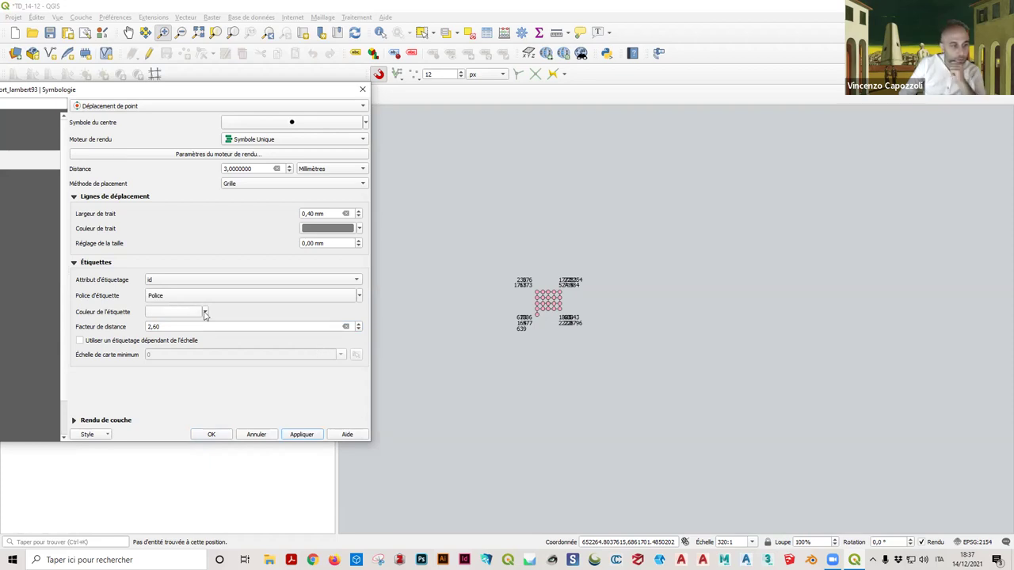
Step: Try scale-dependent labeling of the displaced points with a minimum map scale of 1:1000
{"action": "left_click", "coordinate": [113, 343]}
{"action": "left_click", "coordinate": [340, 355]}
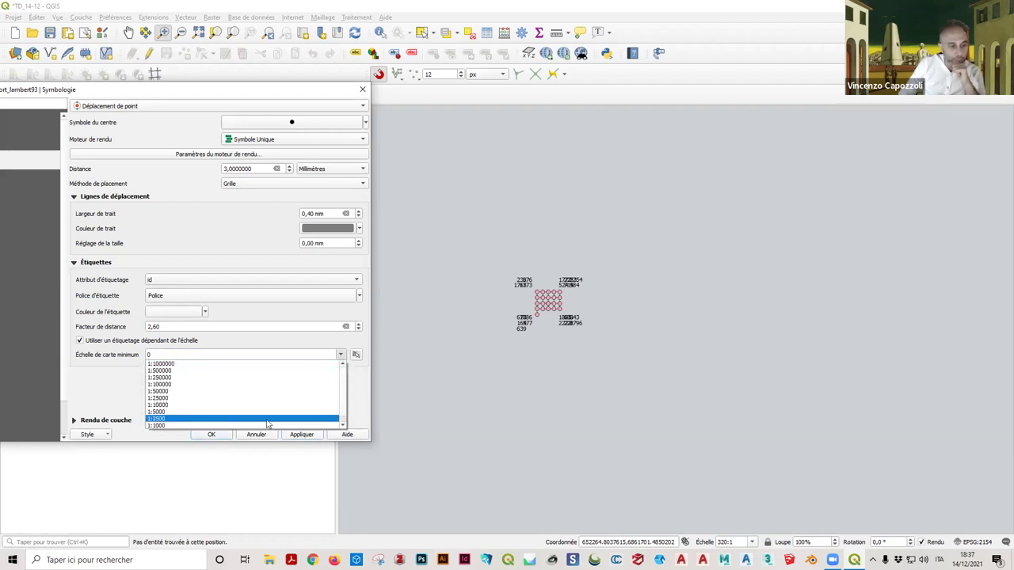
{"action": "left_click", "coordinate": [270, 425]}
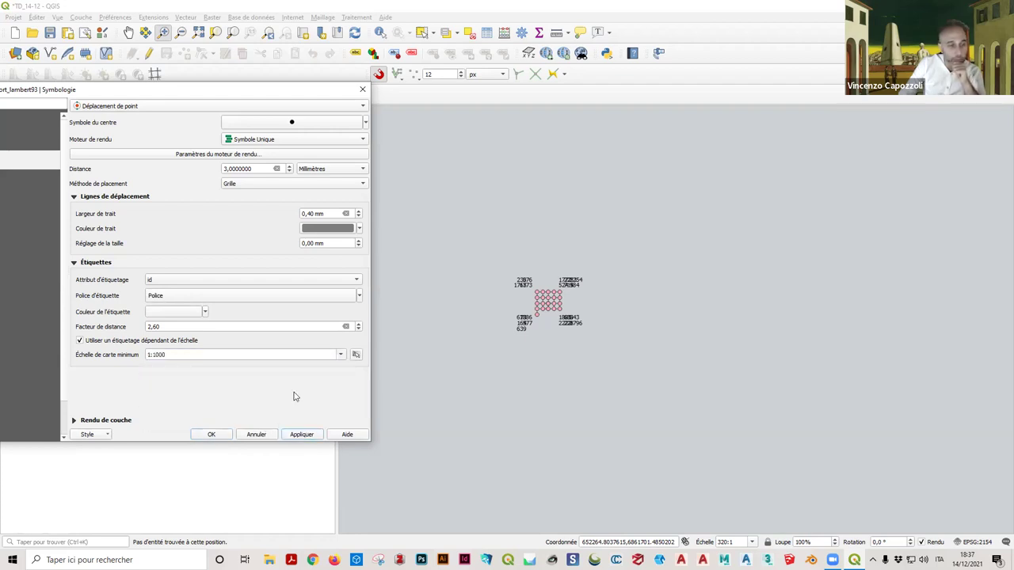
{"action": "left_click", "coordinate": [79, 340]}
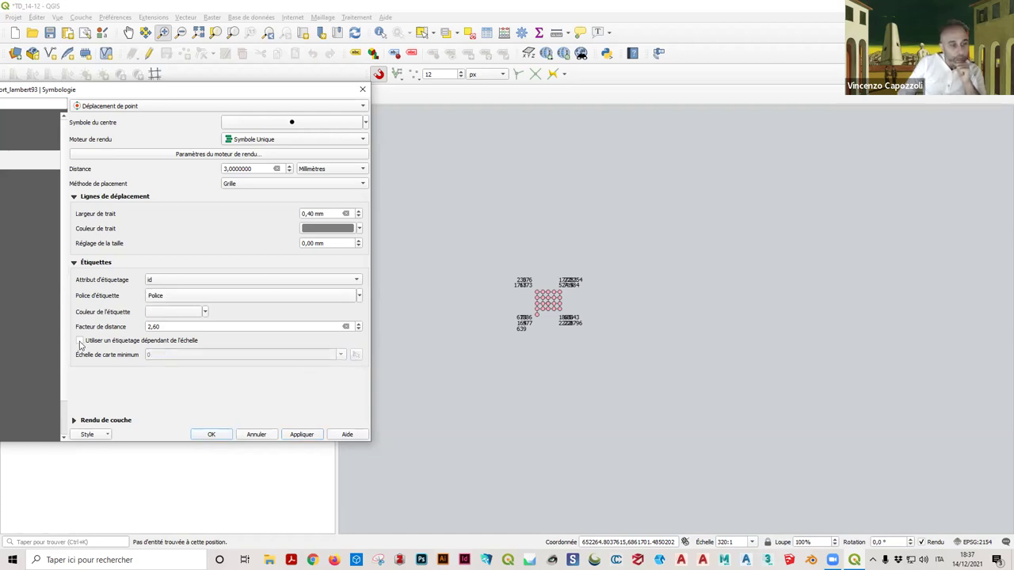
Step: Enlarge the font of the id labels by several size increments and apply it
{"action": "left_click", "coordinate": [204, 312]}
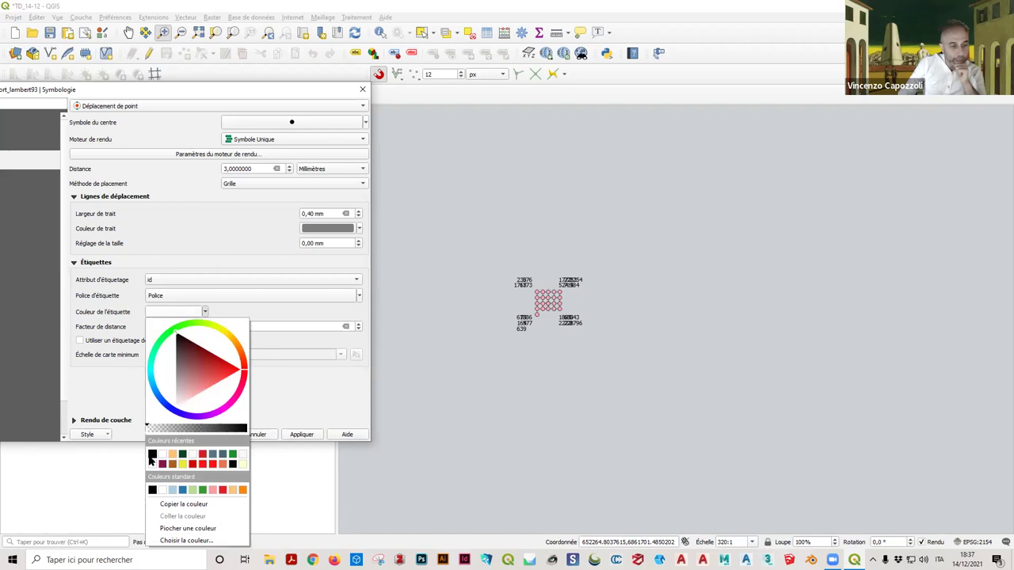
{"action": "left_click", "coordinate": [298, 308]}
{"action": "left_click", "coordinate": [359, 297]}
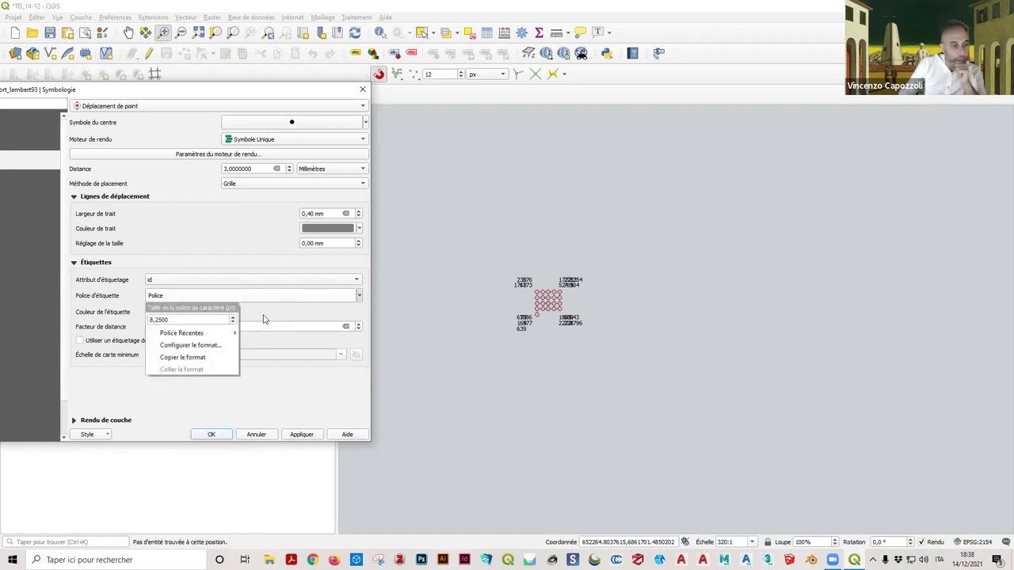
{"action": "left_click", "coordinate": [232, 318]}
{"action": "left_click", "coordinate": [233, 317]}
{"action": "left_click", "coordinate": [232, 318]}
{"action": "left_click", "coordinate": [232, 318]}
{"action": "left_click", "coordinate": [232, 317]}
{"action": "left_click", "coordinate": [315, 439]}
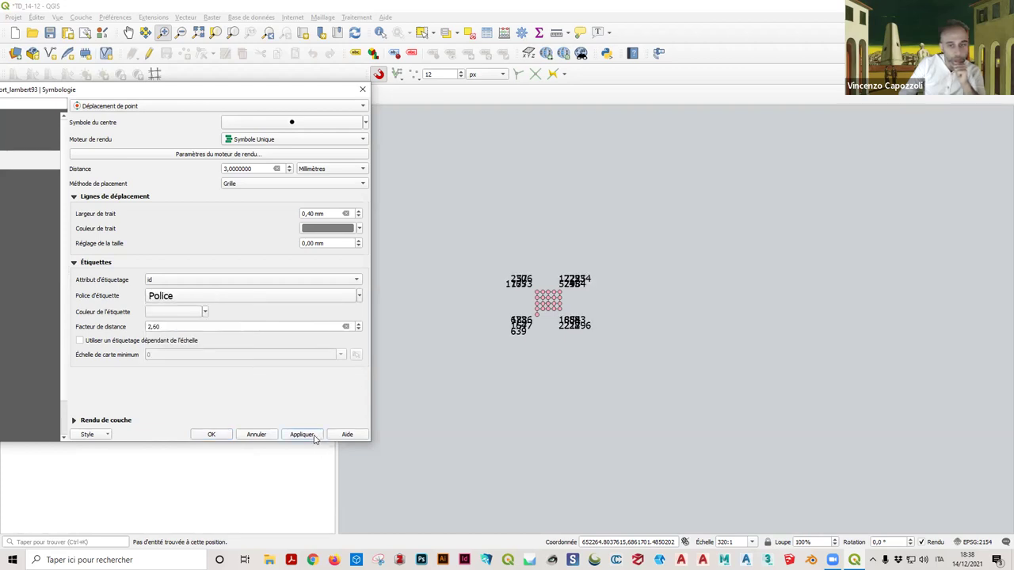
Step: Set the colour of the id labels to the standard red and apply it, leaving scale-dependent labeling off
{"action": "left_click", "coordinate": [190, 343]}
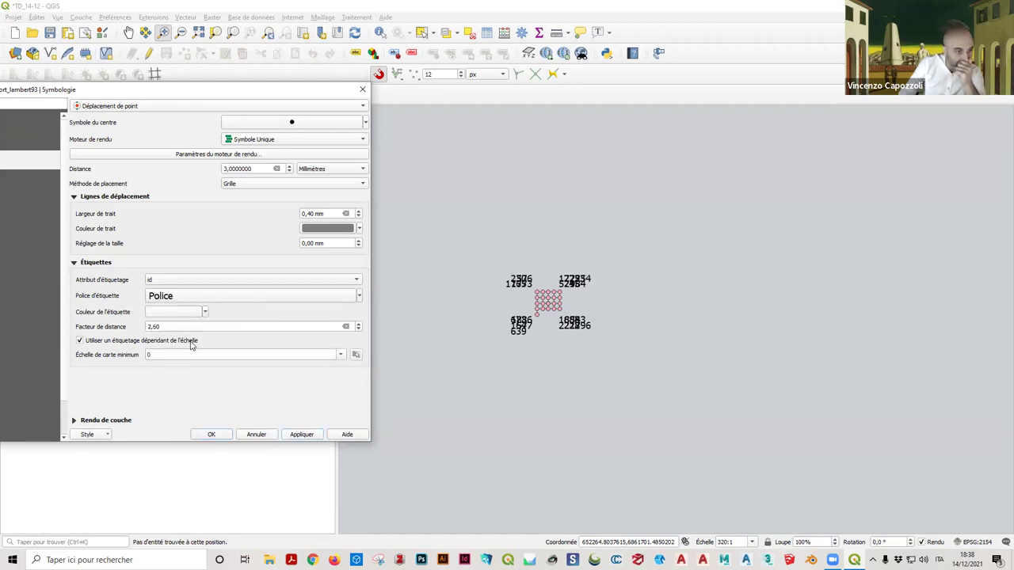
{"action": "left_click", "coordinate": [162, 342]}
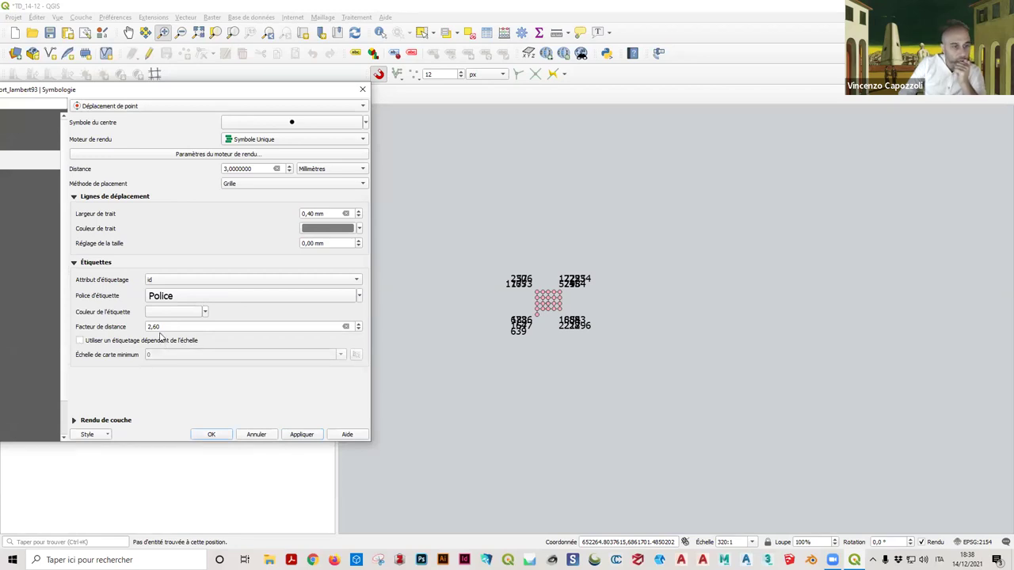
{"action": "left_click", "coordinate": [204, 311]}
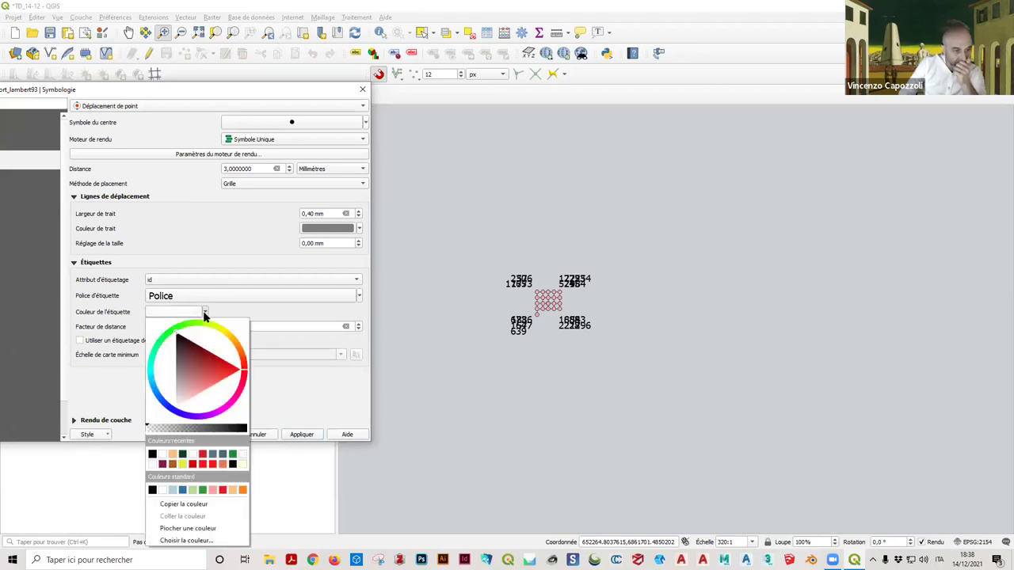
{"action": "left_click", "coordinate": [222, 489]}
{"action": "left_click", "coordinate": [299, 435]}
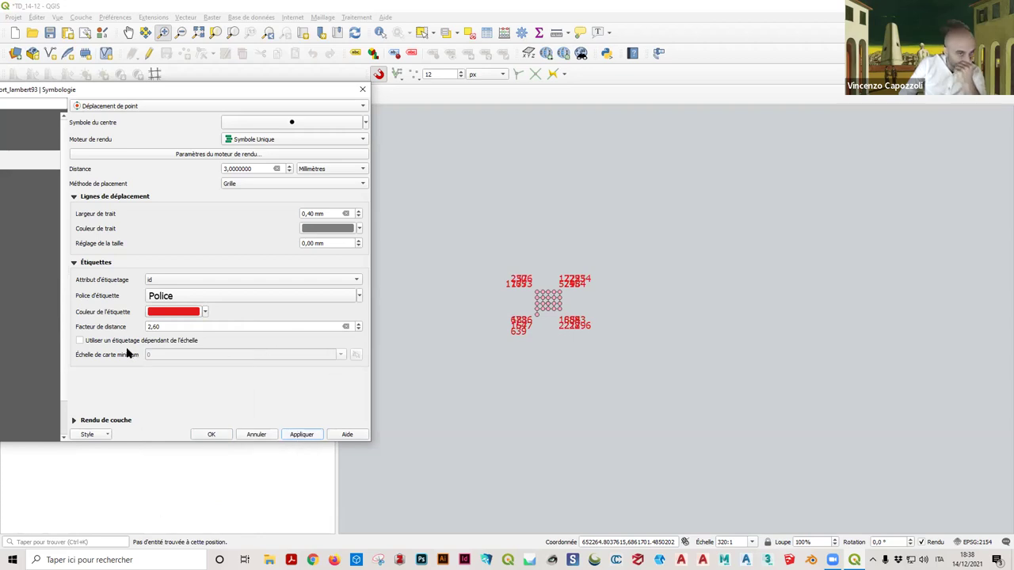
Step: Set the stroke width of the displacement lines to 1,00 mm and apply it
{"action": "left_click", "coordinate": [359, 213]}
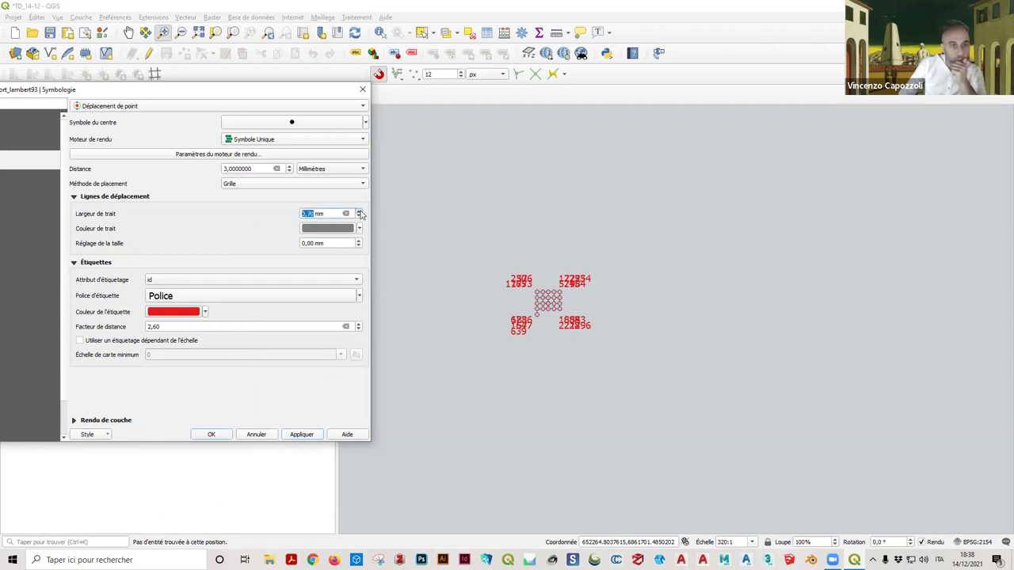
{"action": "type", "text": "1"}
{"action": "left_click", "coordinate": [303, 435]}
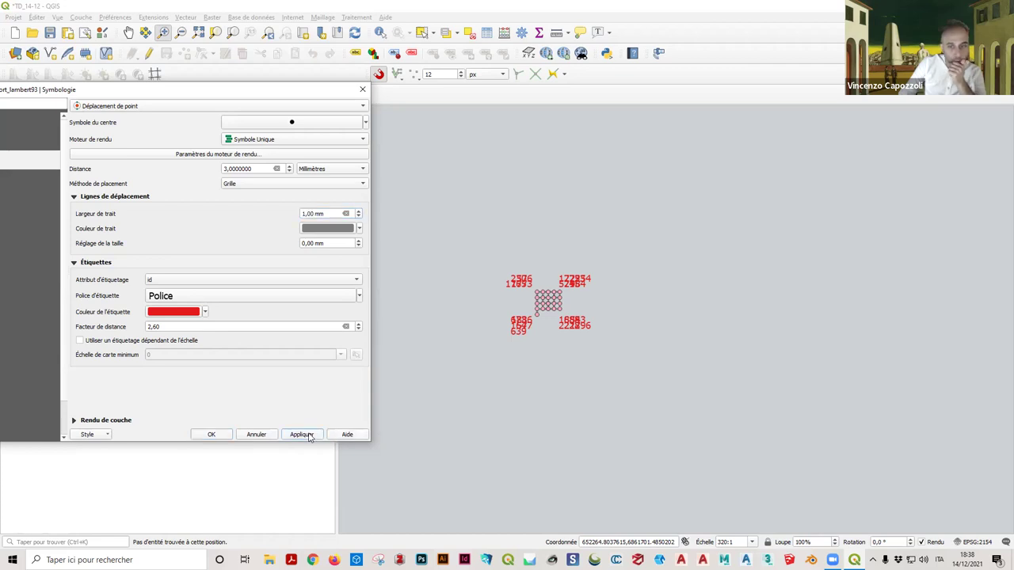
Step: Set the size adjustment (Réglage de la taille) of the displacement lines to 12,00 mm and apply it
{"action": "left_click", "coordinate": [359, 242]}
{"action": "left_click", "coordinate": [295, 436]}
{"action": "left_click", "coordinate": [359, 242]}
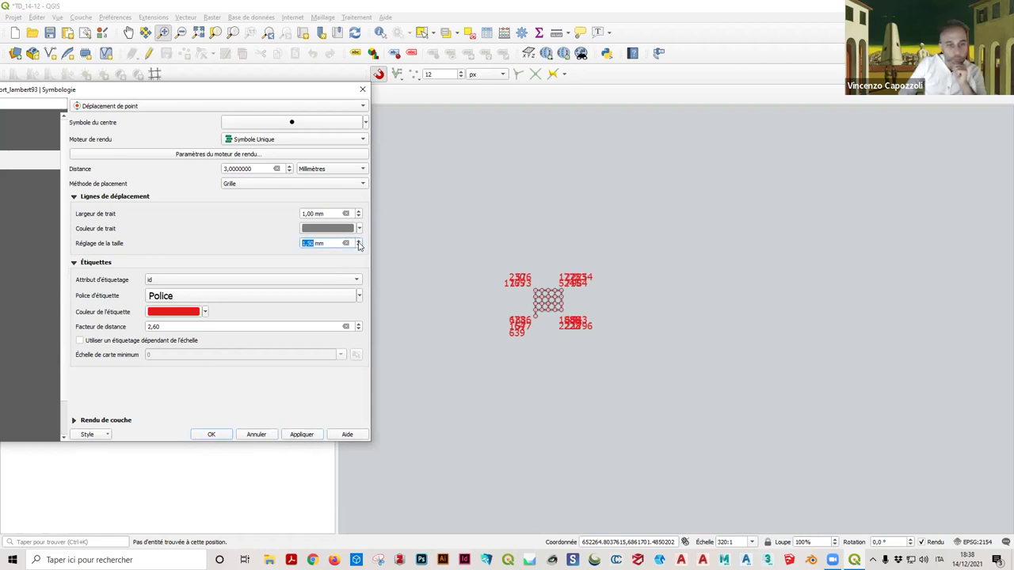
{"action": "left_click", "coordinate": [302, 434]}
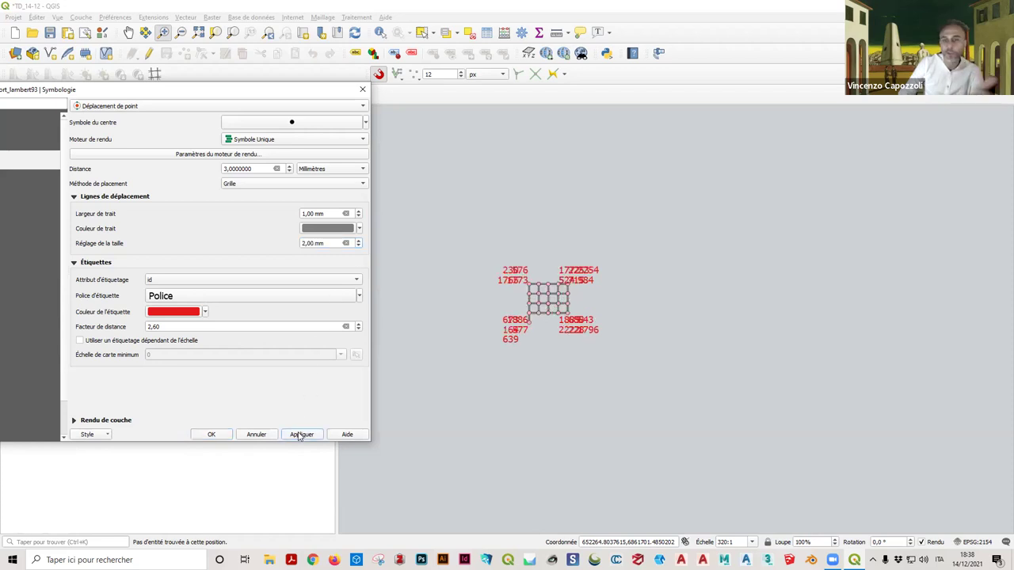
{"action": "left_click", "coordinate": [302, 245]}
{"action": "type", "text": "1"}
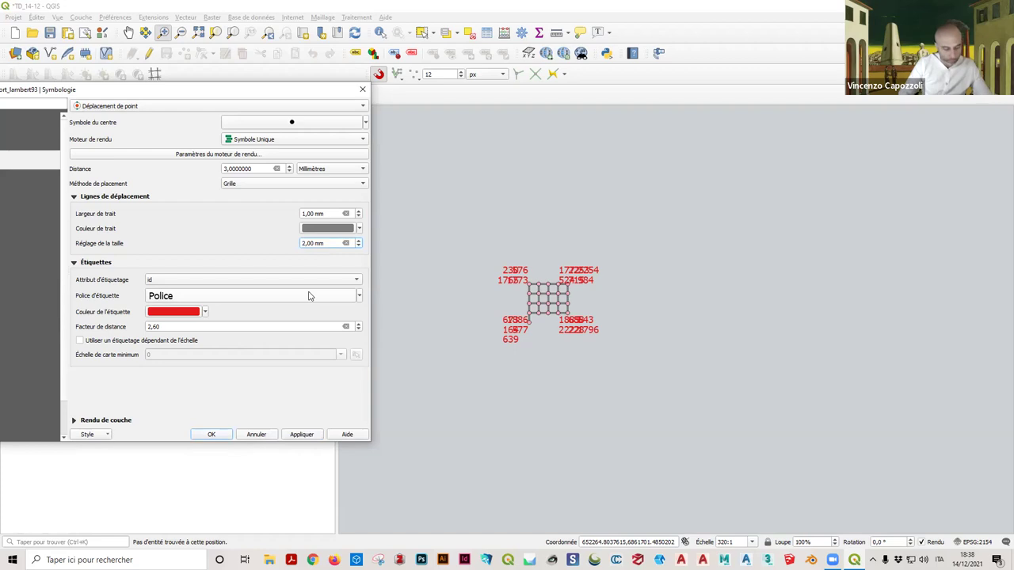
{"action": "left_click", "coordinate": [302, 434]}
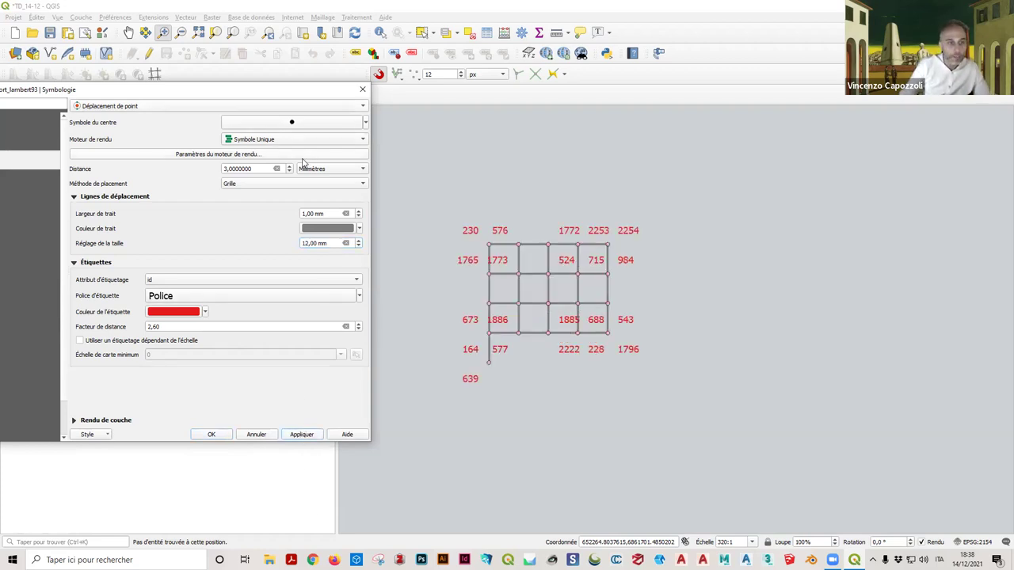
Step: Set the placement method of the displaced points to a ring (Anneau), apply it, and close the layer properties
{"action": "left_click", "coordinate": [291, 187]}
{"action": "left_click", "coordinate": [269, 157]}
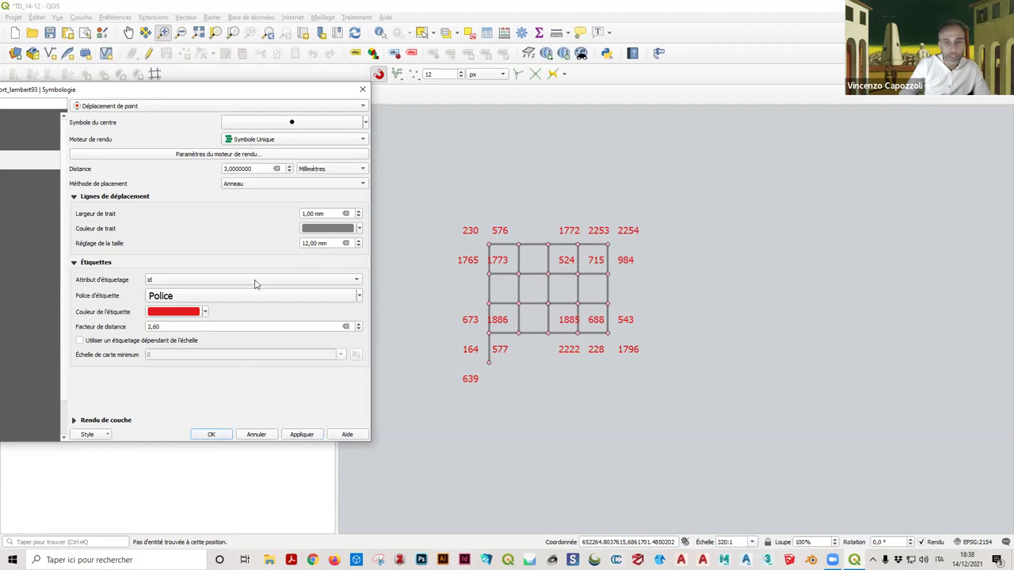
{"action": "left_click", "coordinate": [295, 437]}
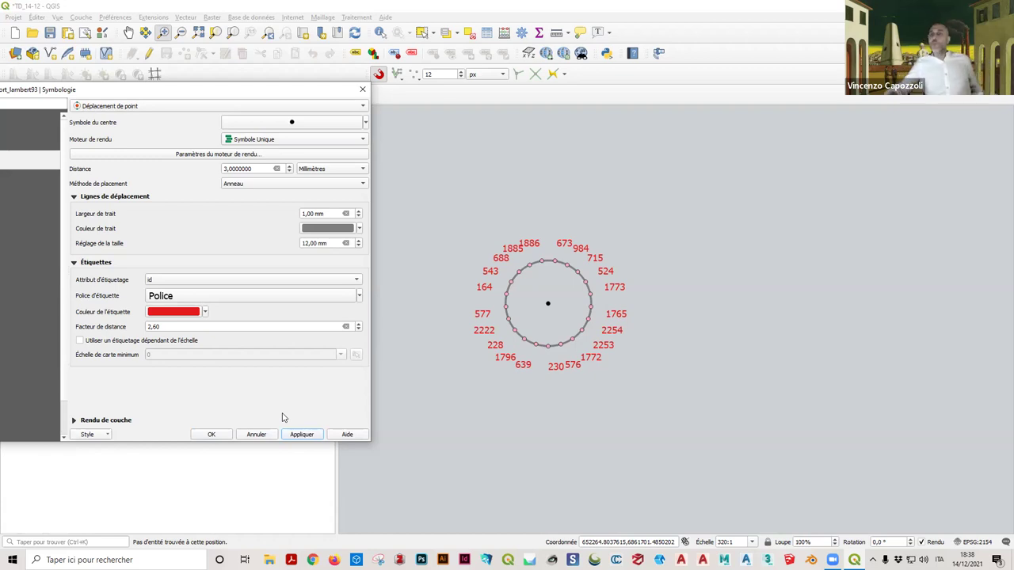
{"action": "left_click", "coordinate": [208, 435]}
Step: Try black as the stroke colour of the displacement lines over the aerial imagery
{"action": "scroll", "coordinate": [387, 304], "scroll_direction": "down", "scroll_amount": 6}
{"action": "scroll", "coordinate": [453, 333], "scroll_direction": "down", "scroll_amount": 10}
{"action": "scroll", "coordinate": [454, 334], "scroll_direction": "down", "scroll_amount": 3}
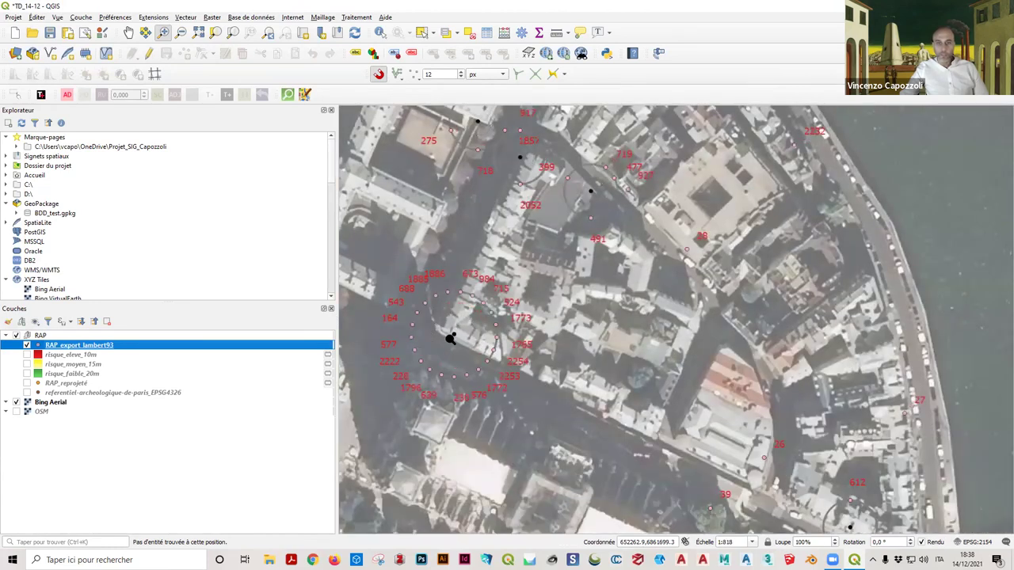
{"action": "scroll", "coordinate": [450, 338], "scroll_direction": "down", "scroll_amount": 1}
{"action": "scroll", "coordinate": [449, 337], "scroll_direction": "up", "scroll_amount": 1}
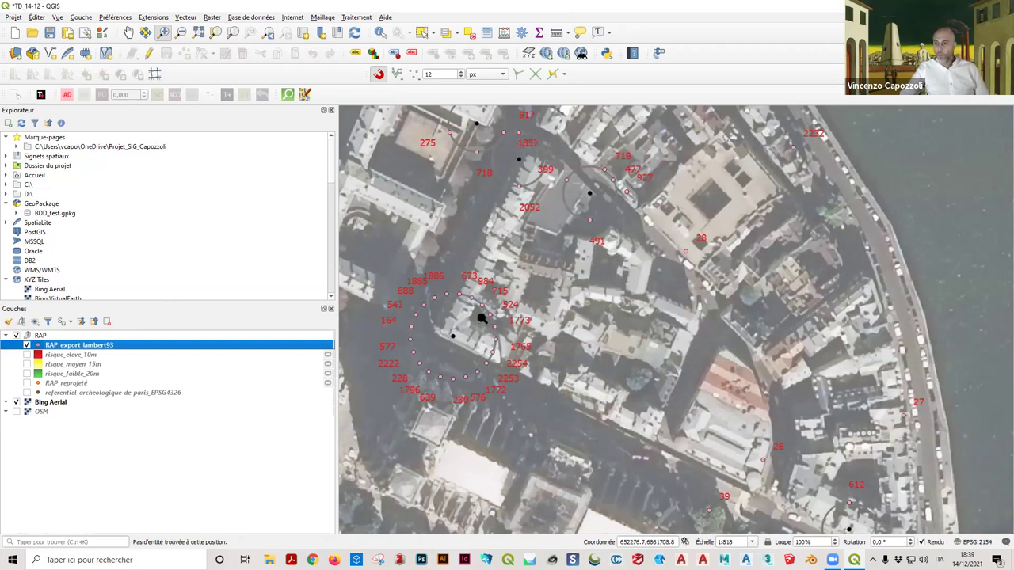
{"action": "scroll", "coordinate": [511, 302], "scroll_direction": "down", "scroll_amount": 1}
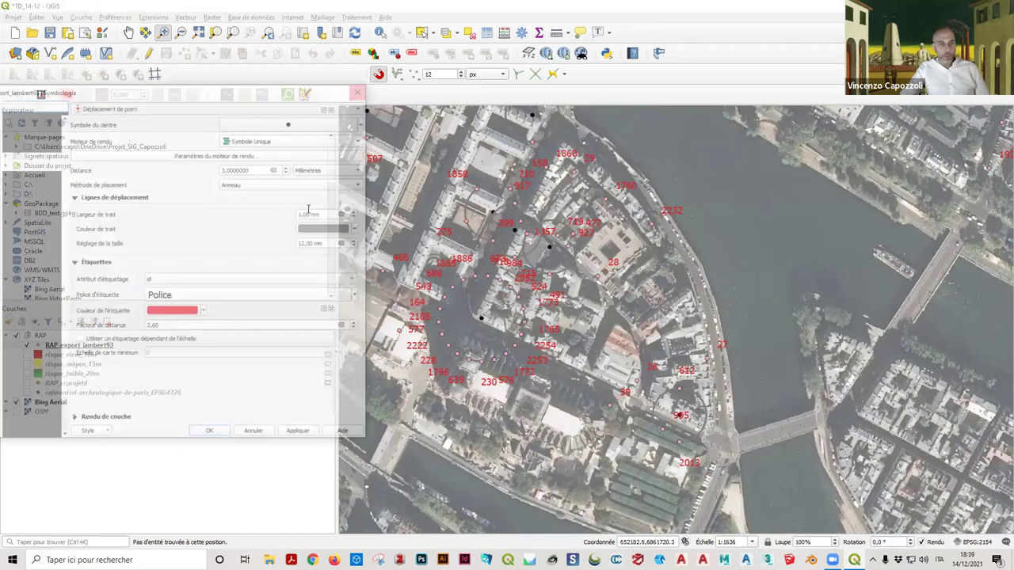
{"action": "left_click", "coordinate": [358, 229]}
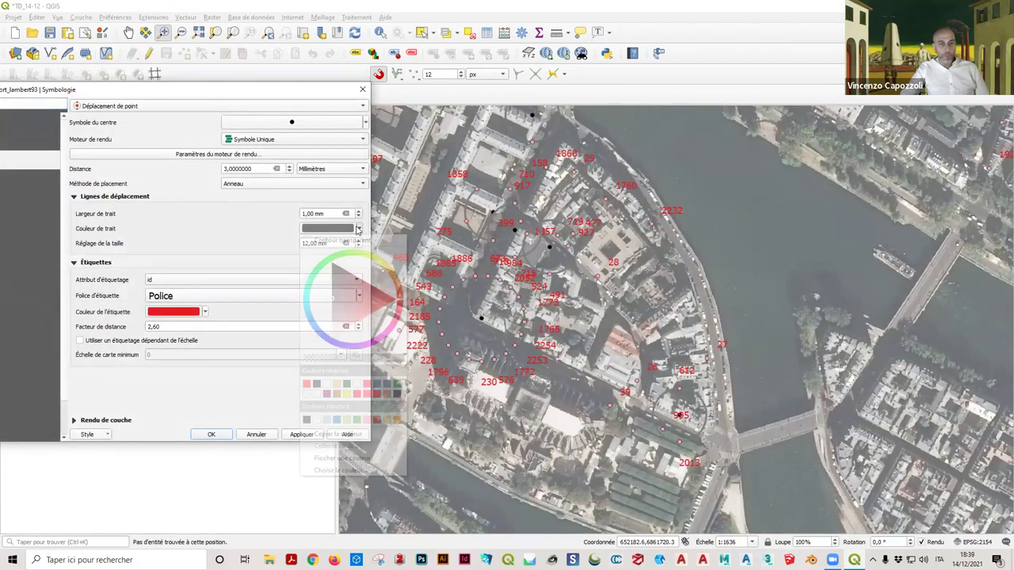
{"action": "left_click", "coordinate": [306, 420]}
{"action": "left_click", "coordinate": [303, 436]}
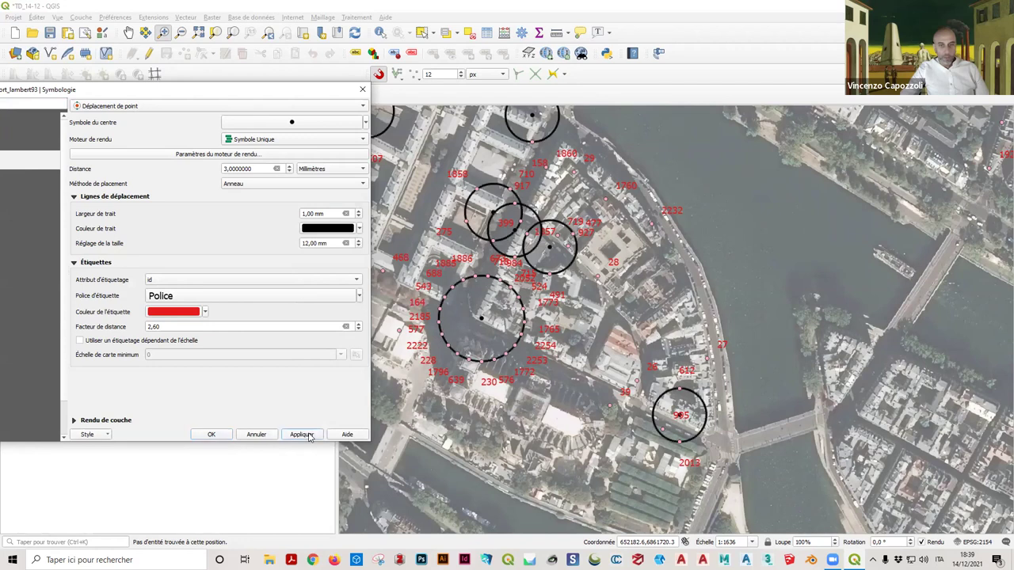
Step: Set the stroke colour of the displacement lines to bright green, apply it, and close the layer properties
{"action": "left_click", "coordinate": [359, 229]}
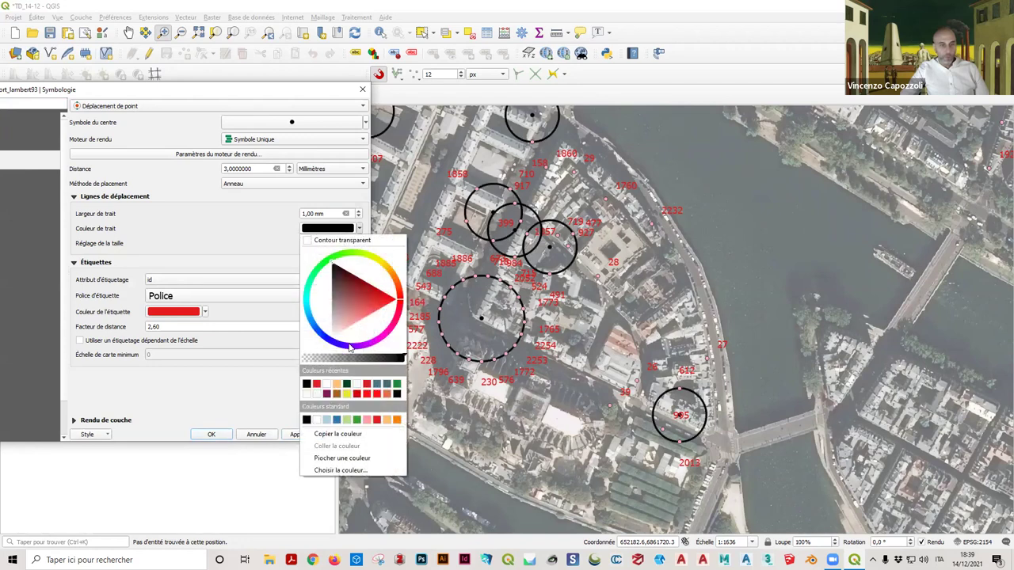
{"action": "left_click_drag", "start_coordinate": [313, 284], "coordinate": [331, 266]}
{"action": "left_click", "coordinate": [279, 386]}
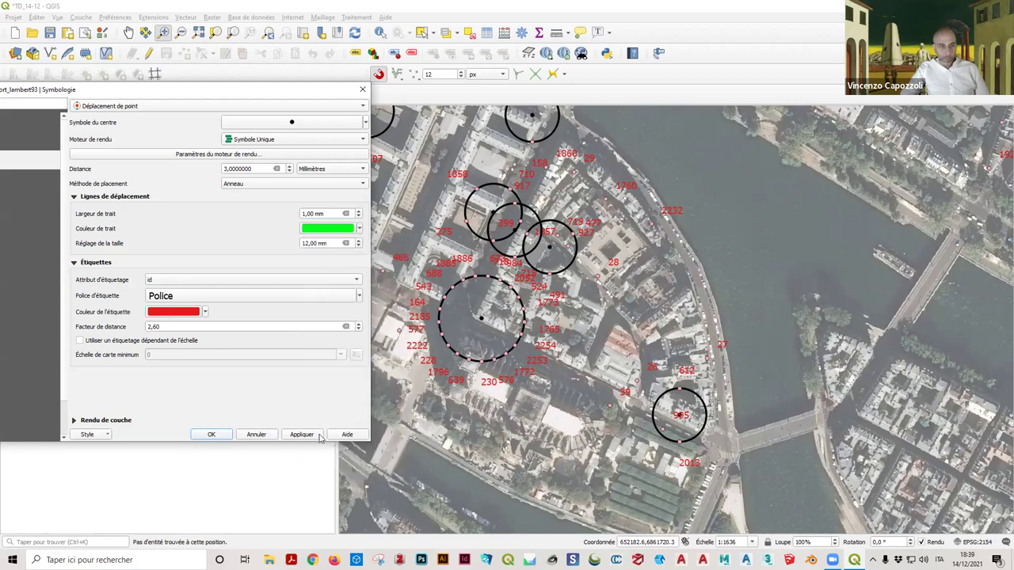
{"action": "left_click", "coordinate": [301, 435]}
{"action": "left_click", "coordinate": [212, 435]}
Step: Examine the green displacement rings and red id labels around the Île de la Cité at several map scales
{"action": "scroll", "coordinate": [455, 317], "scroll_direction": "down", "scroll_amount": 1}
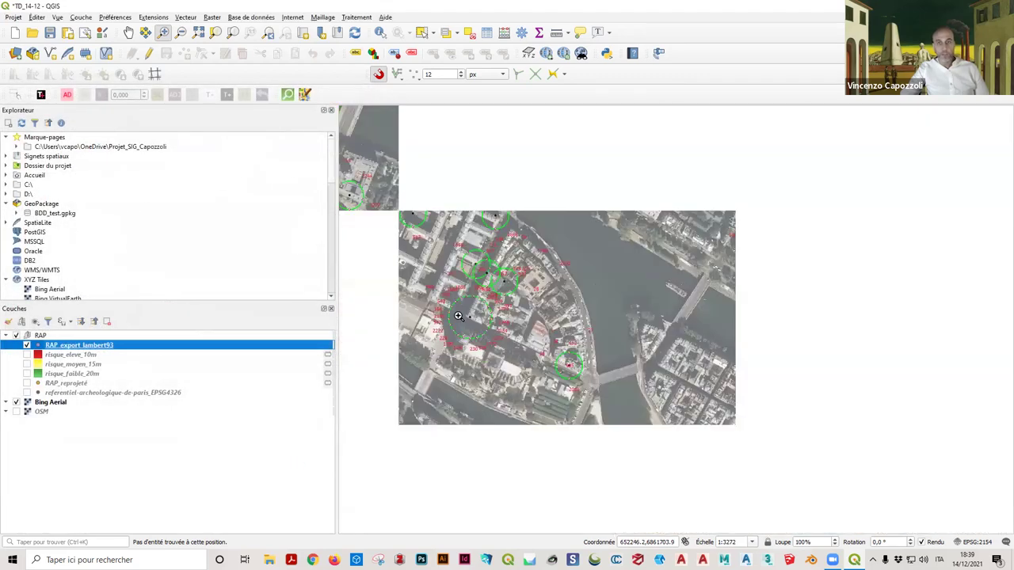
{"action": "scroll", "coordinate": [458, 316], "scroll_direction": "down", "scroll_amount": 1}
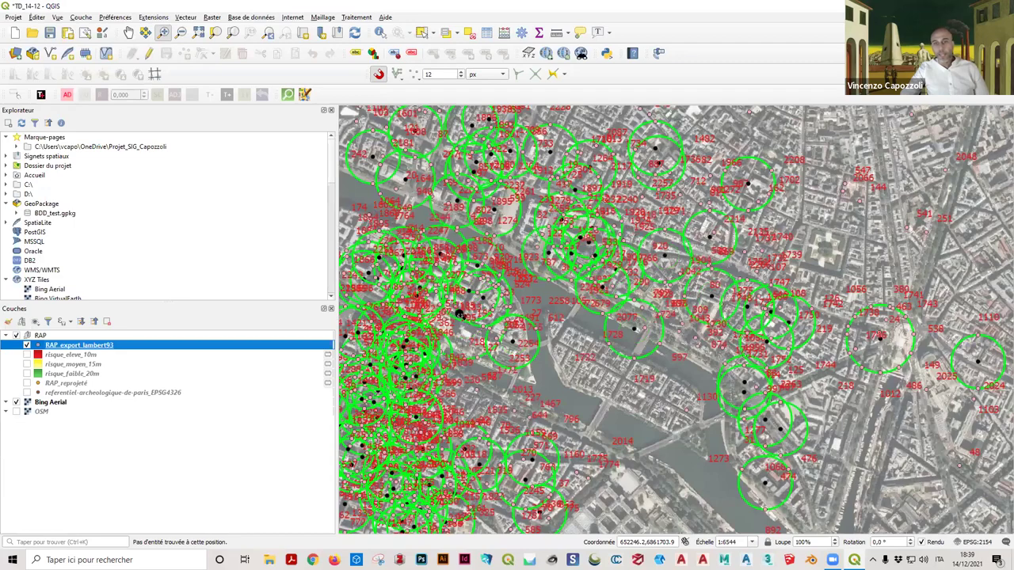
{"action": "scroll", "coordinate": [458, 316], "scroll_direction": "down", "scroll_amount": 2}
{"action": "scroll", "coordinate": [457, 316], "scroll_direction": "up", "scroll_amount": 1}
{"action": "scroll", "coordinate": [475, 303], "scroll_direction": "up", "scroll_amount": 2}
{"action": "scroll", "coordinate": [475, 301], "scroll_direction": "up", "scroll_amount": 1}
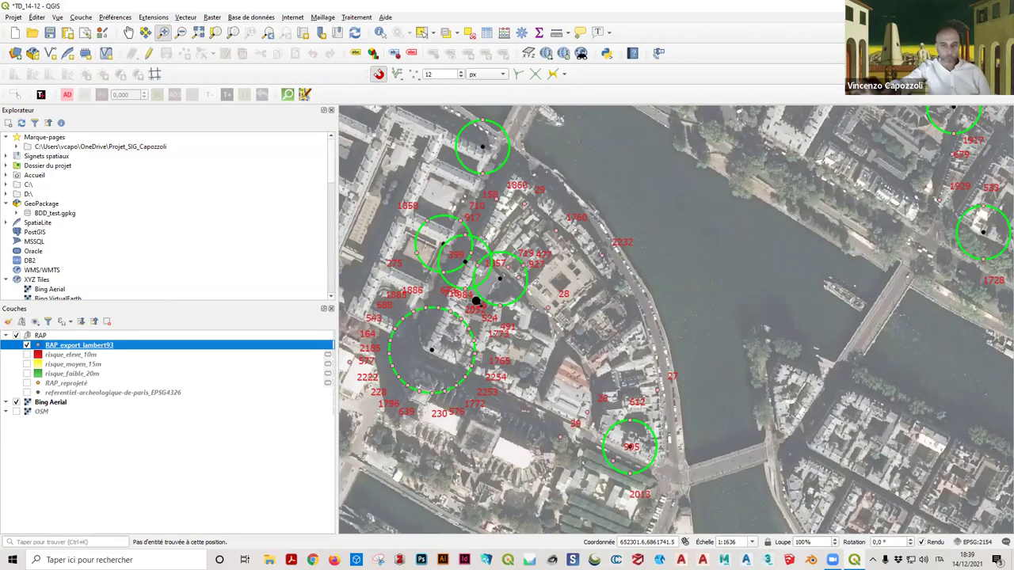
Step: Save the project and duplicate the RAP_export_lambert93 layer
{"action": "left_click", "coordinate": [50, 33]}
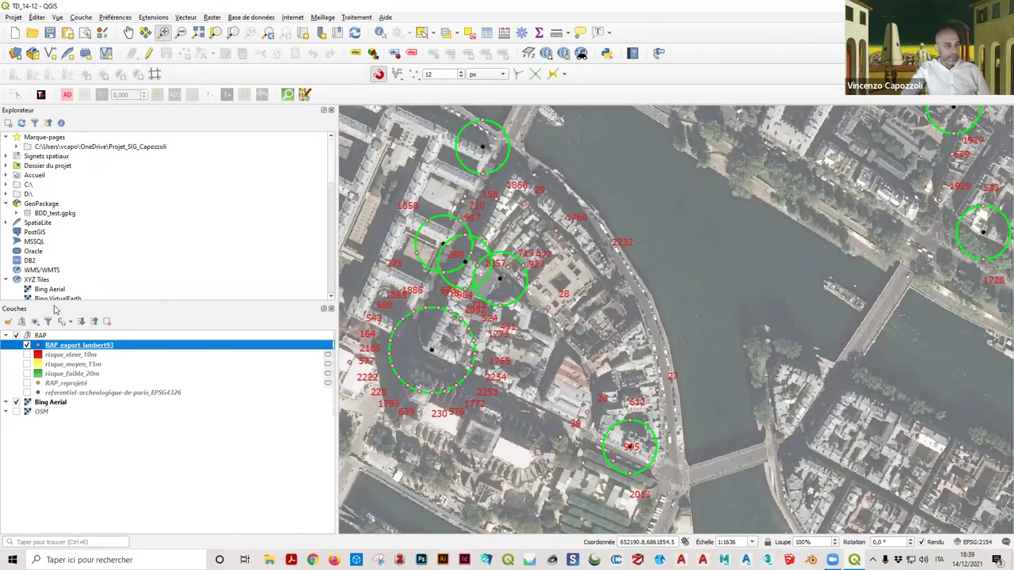
{"action": "right_click", "coordinate": [81, 347]}
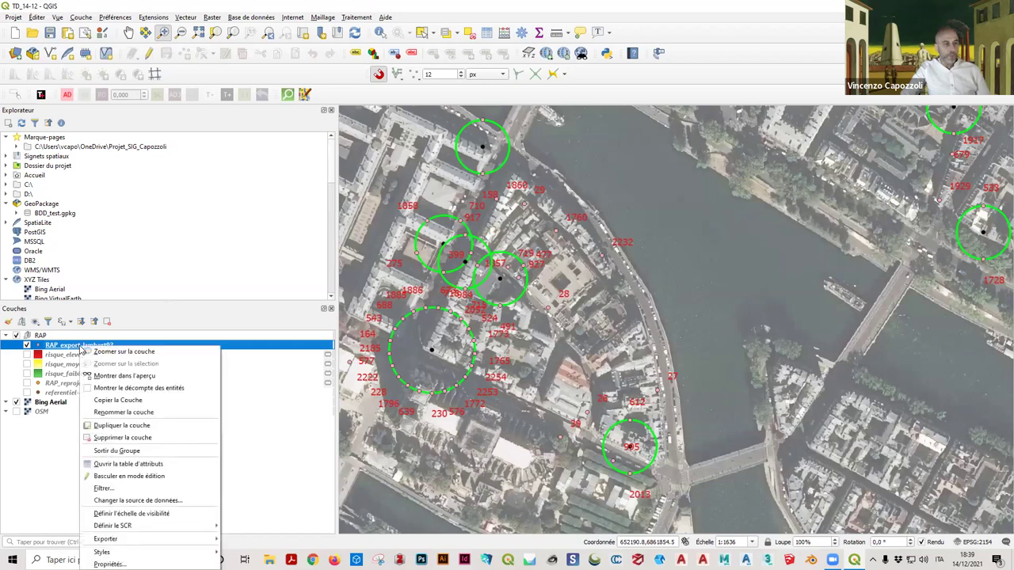
{"action": "left_click", "coordinate": [113, 426]}
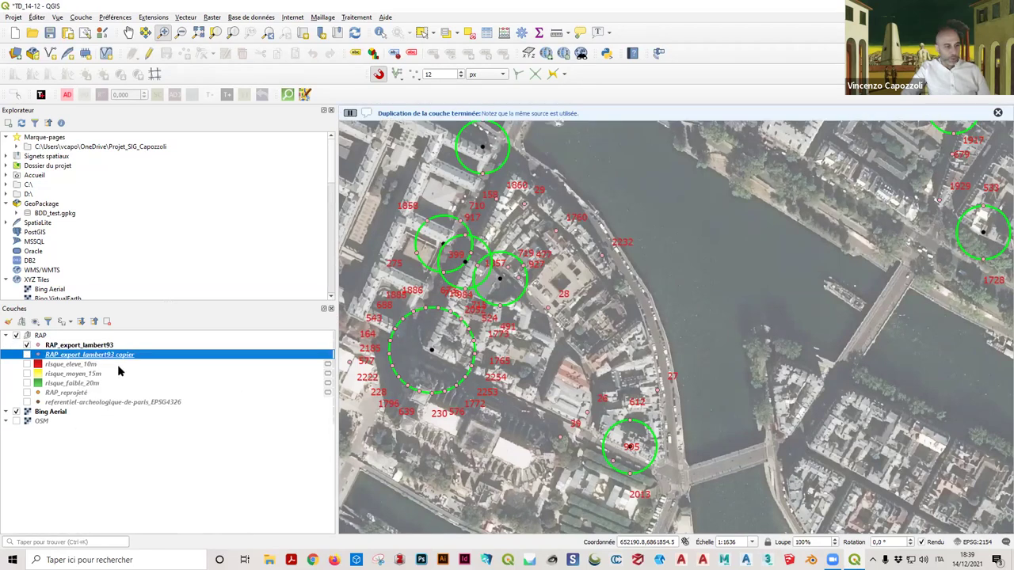
Step: Hide RAP_export_lambert93, show its copy, and try the Groupe de points renderer in the copy's symbology
{"action": "left_click", "coordinate": [27, 346]}
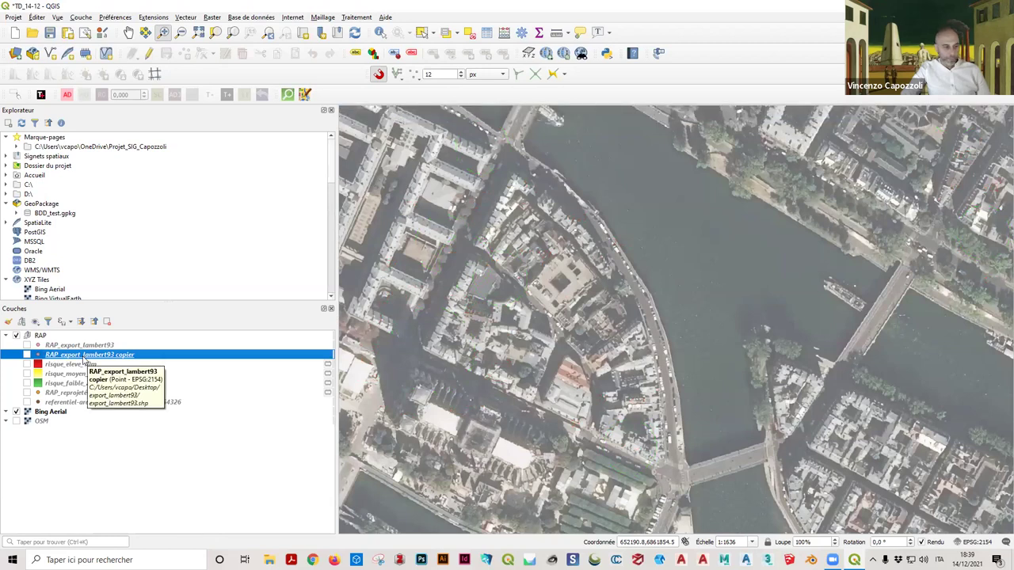
{"action": "left_click", "coordinate": [27, 355]}
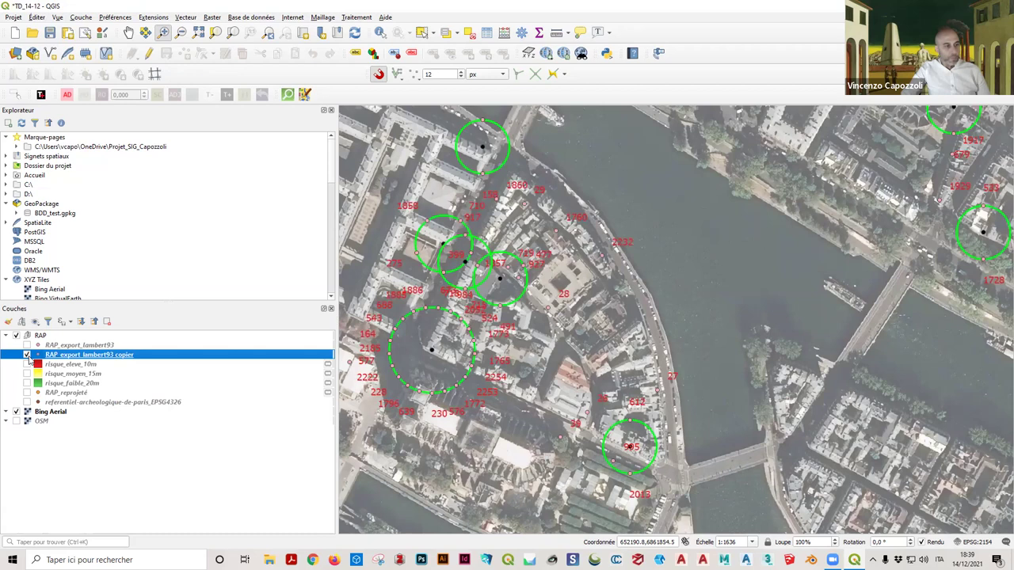
{"action": "double_click", "coordinate": [74, 357]}
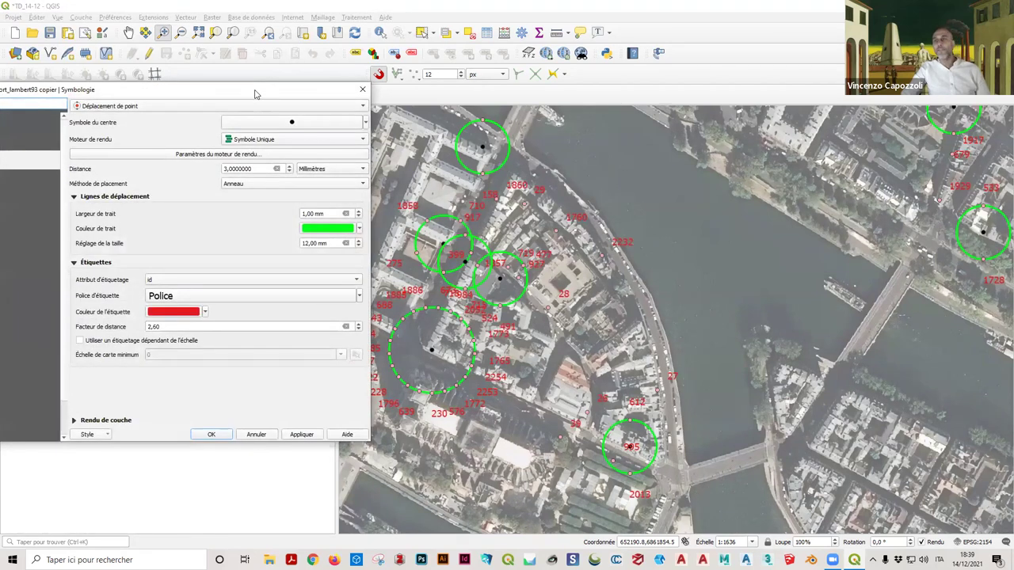
{"action": "left_click_drag", "start_coordinate": [254, 93], "coordinate": [311, 84]}
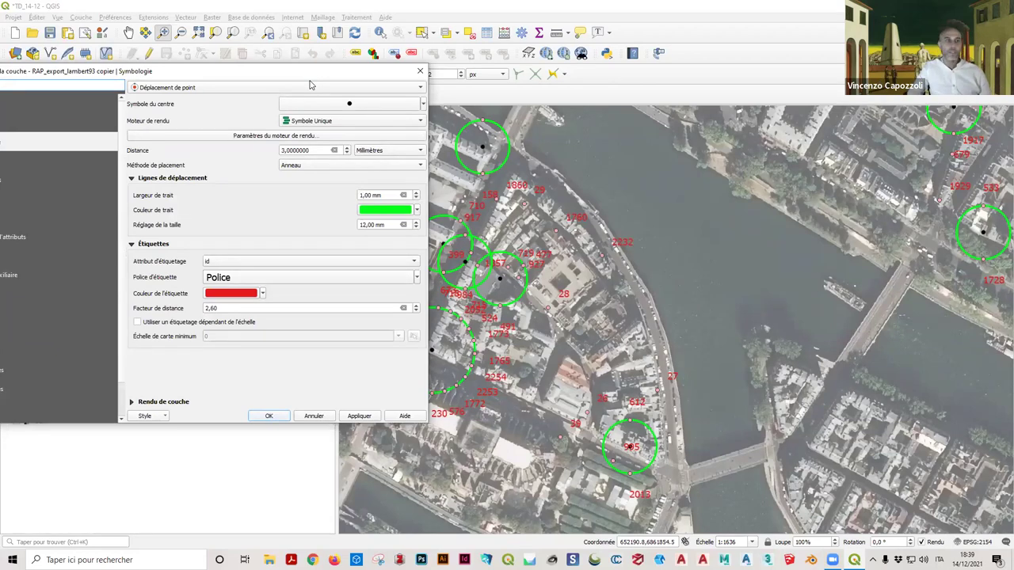
{"action": "left_click", "coordinate": [311, 89]}
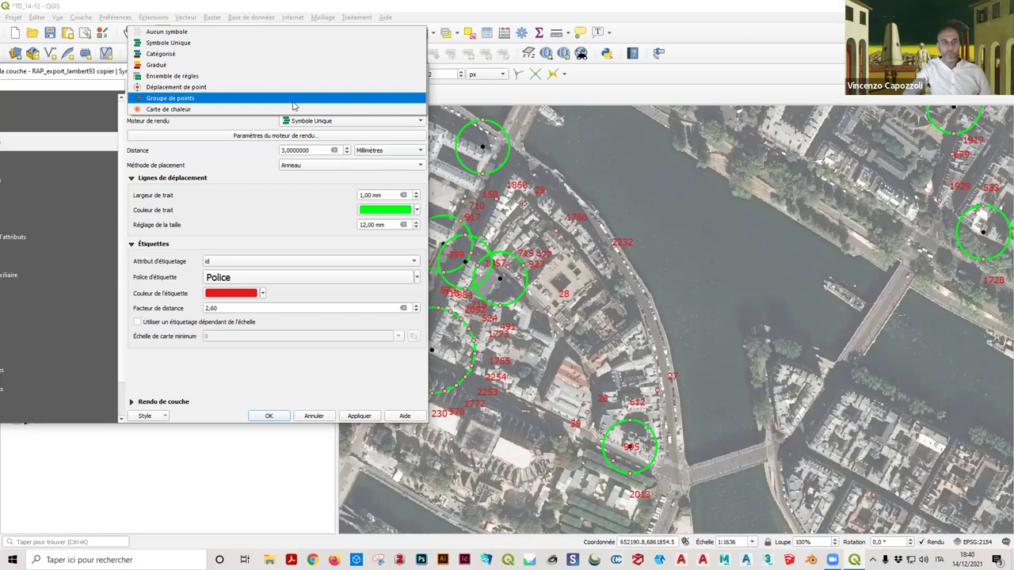
{"action": "left_click", "coordinate": [293, 101]}
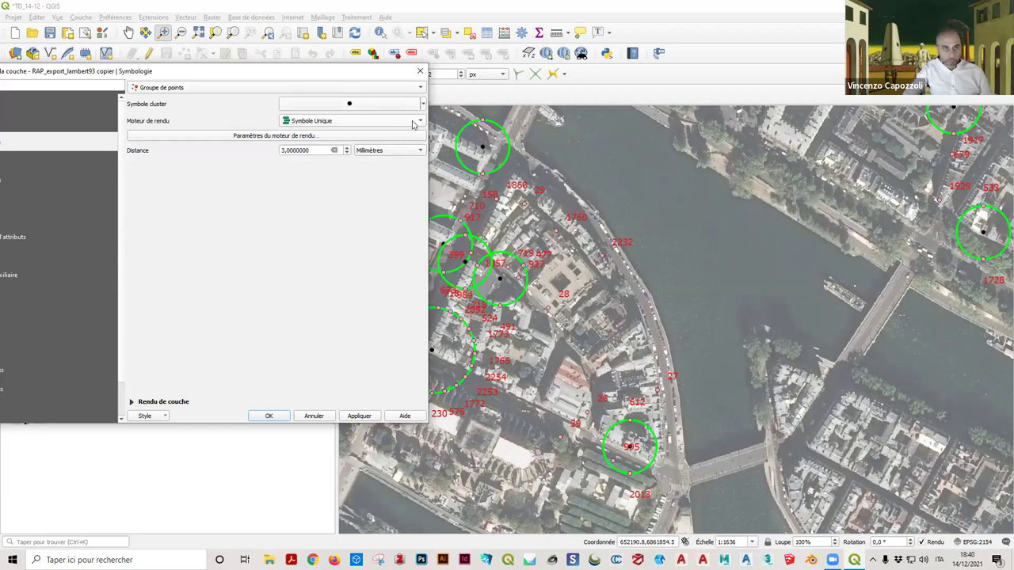
Step: Examine the sub-renderer choices and the cluster symbol settings of the Groupe de points style
{"action": "left_click", "coordinate": [416, 124]}
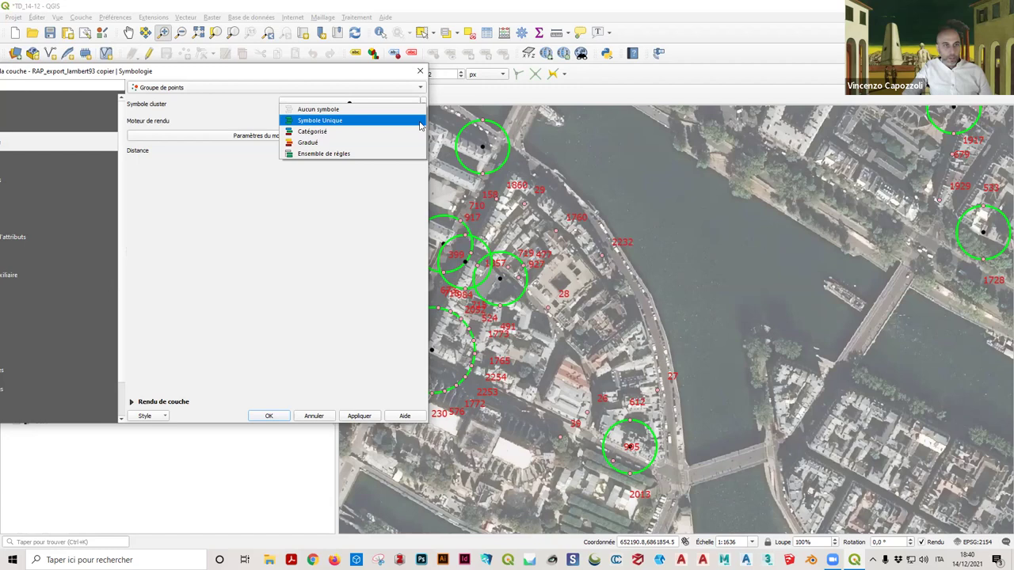
{"action": "left_click", "coordinate": [421, 125]}
{"action": "left_click", "coordinate": [422, 105]}
{"action": "left_click", "coordinate": [422, 105]}
{"action": "left_click", "coordinate": [410, 110]}
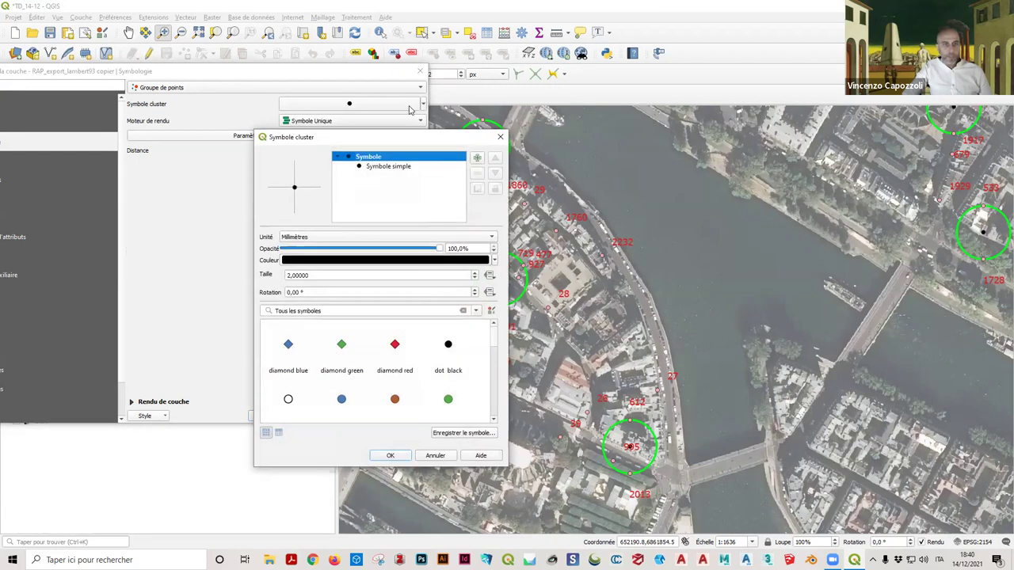
{"action": "left_click", "coordinate": [500, 137]}
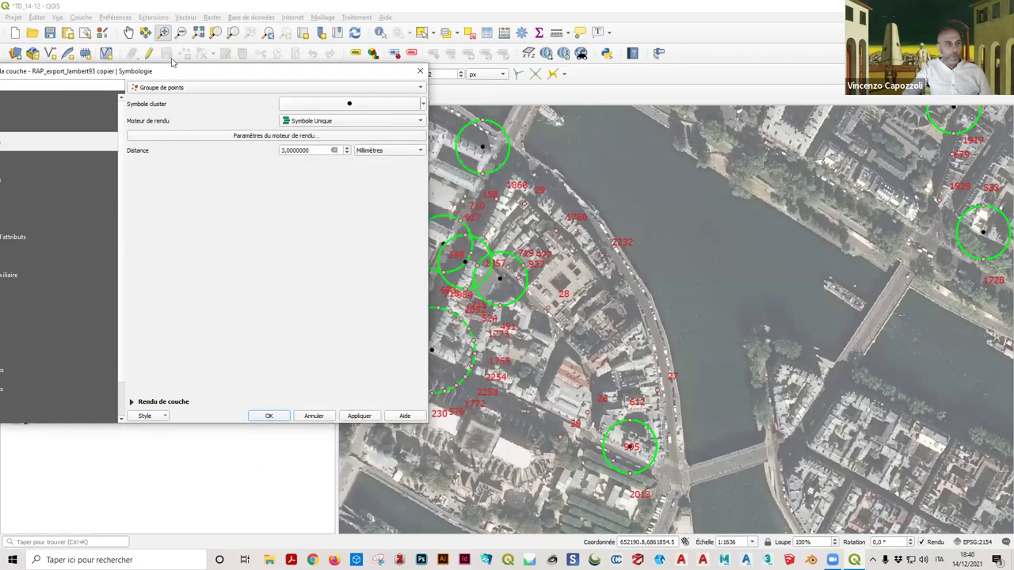
Step: Examine the Rendu de couche options and the cluster symbol's colour and configuration choices, and discard the copy's symbology changes
{"action": "left_click_drag", "start_coordinate": [176, 69], "coordinate": [282, 58]}
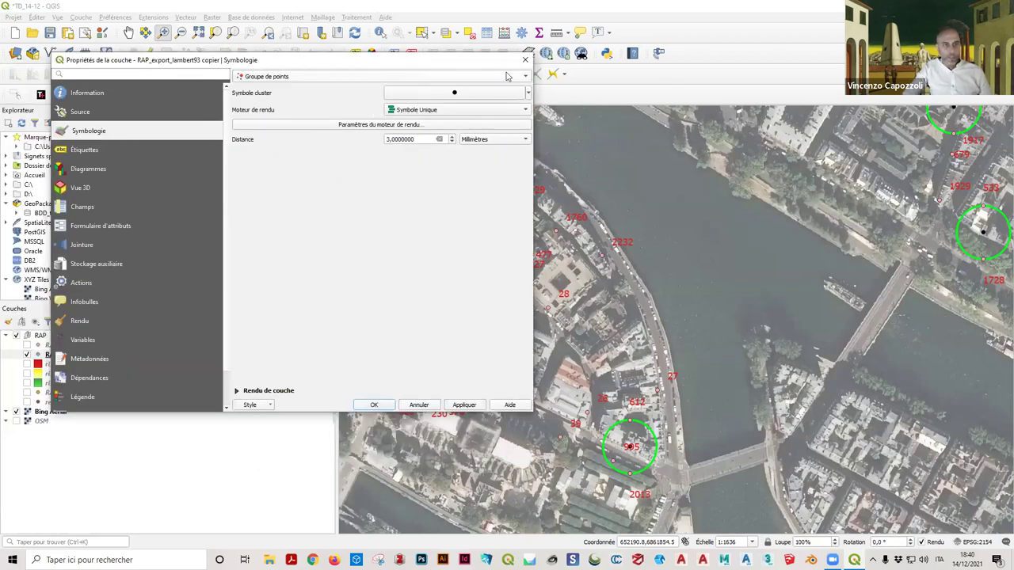
{"action": "left_click", "coordinate": [503, 76]}
{"action": "left_click", "coordinate": [496, 79]}
{"action": "left_click", "coordinate": [236, 391]}
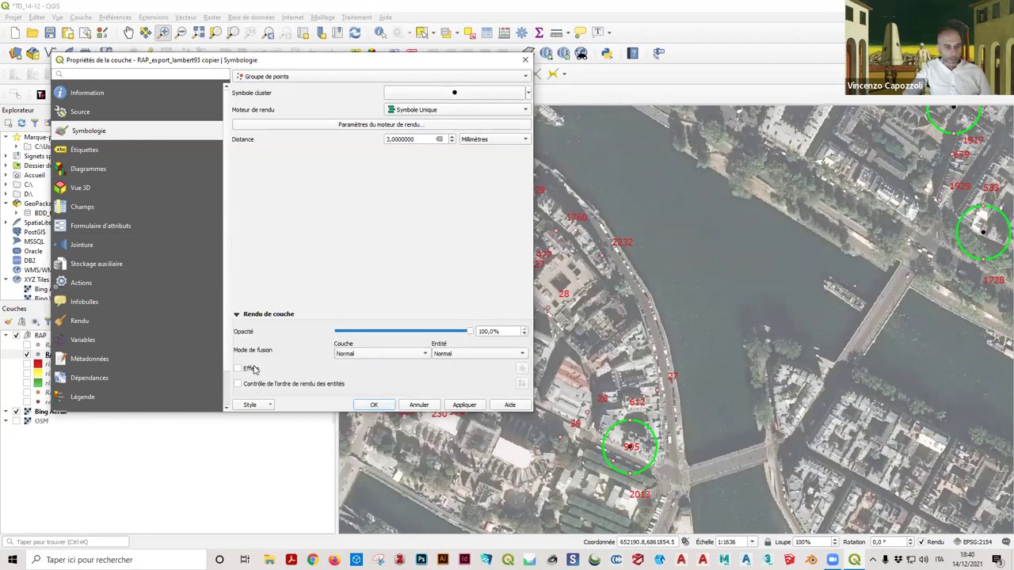
{"action": "left_click", "coordinate": [522, 76]}
{"action": "left_click", "coordinate": [522, 75]}
{"action": "left_click", "coordinate": [455, 93]}
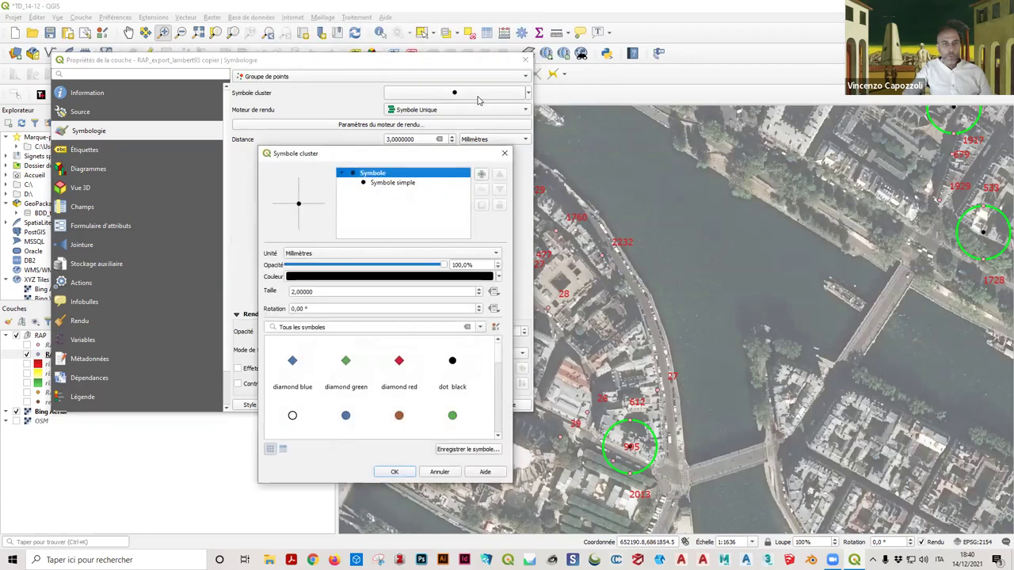
{"action": "left_click", "coordinate": [505, 153]}
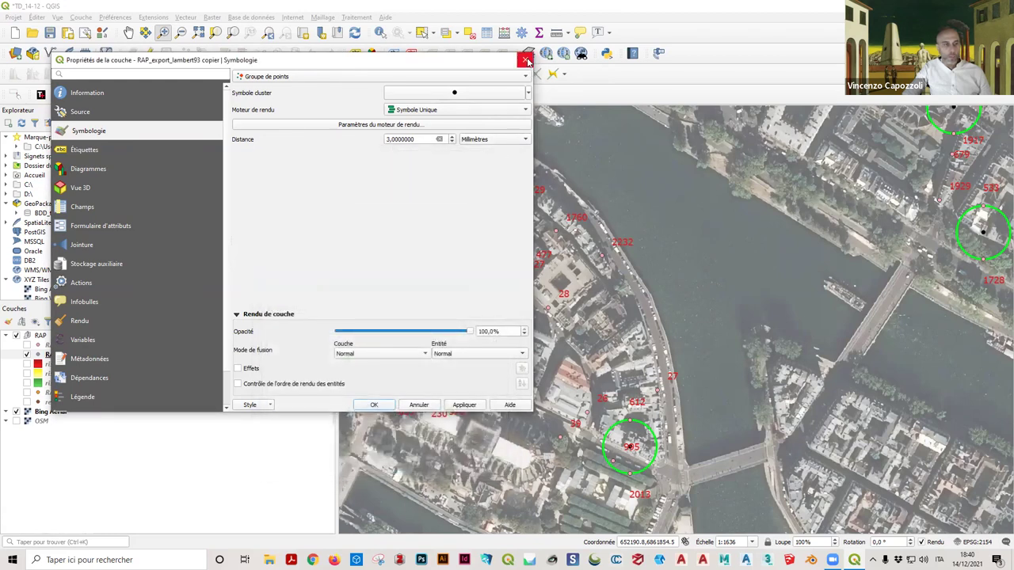
{"action": "left_click", "coordinate": [104, 157]}
{"action": "left_click", "coordinate": [116, 134]}
{"action": "left_click", "coordinate": [529, 95]}
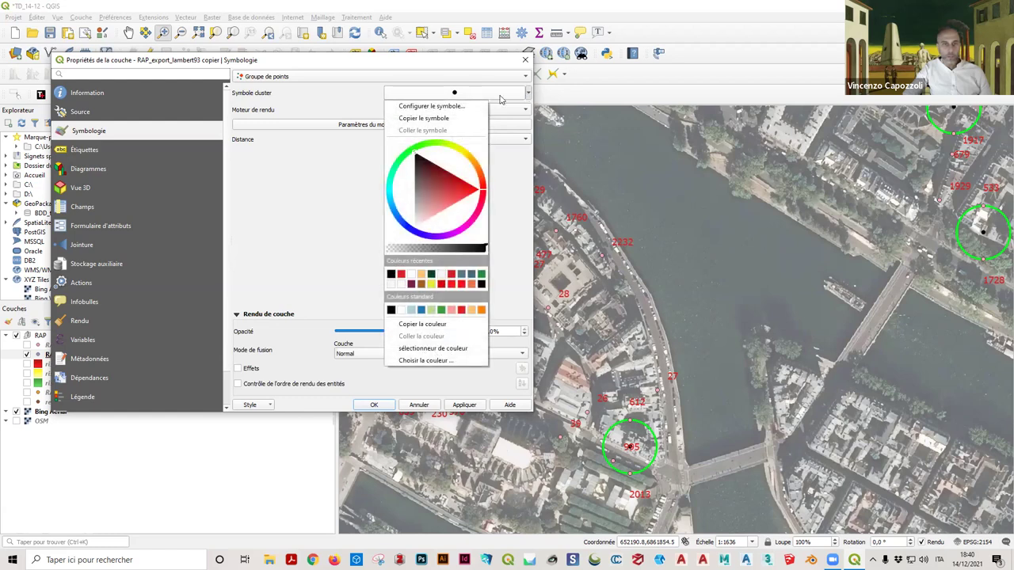
{"action": "left_click", "coordinate": [448, 106]}
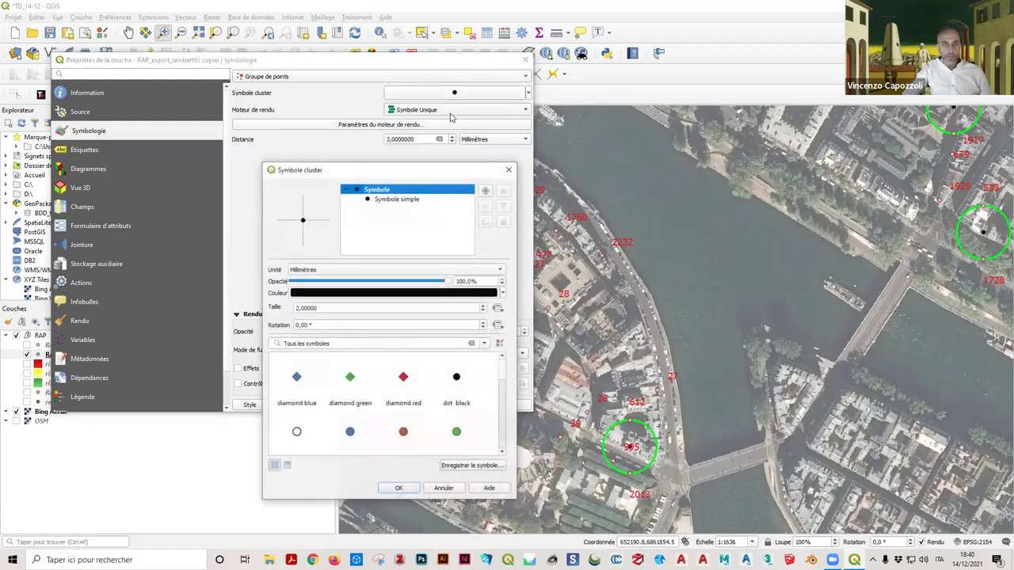
{"action": "left_click", "coordinate": [509, 171]}
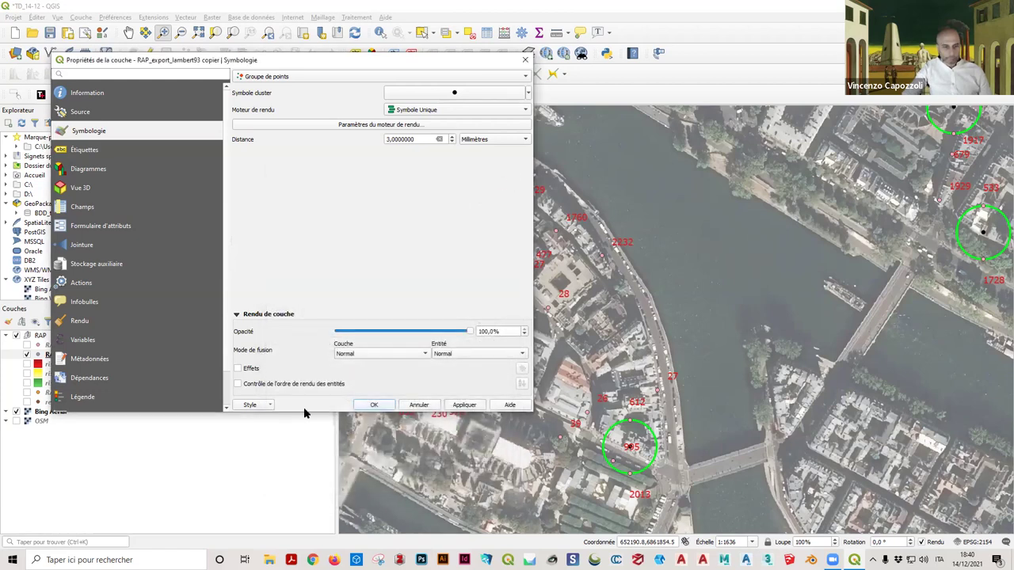
{"action": "left_click", "coordinate": [526, 59]}
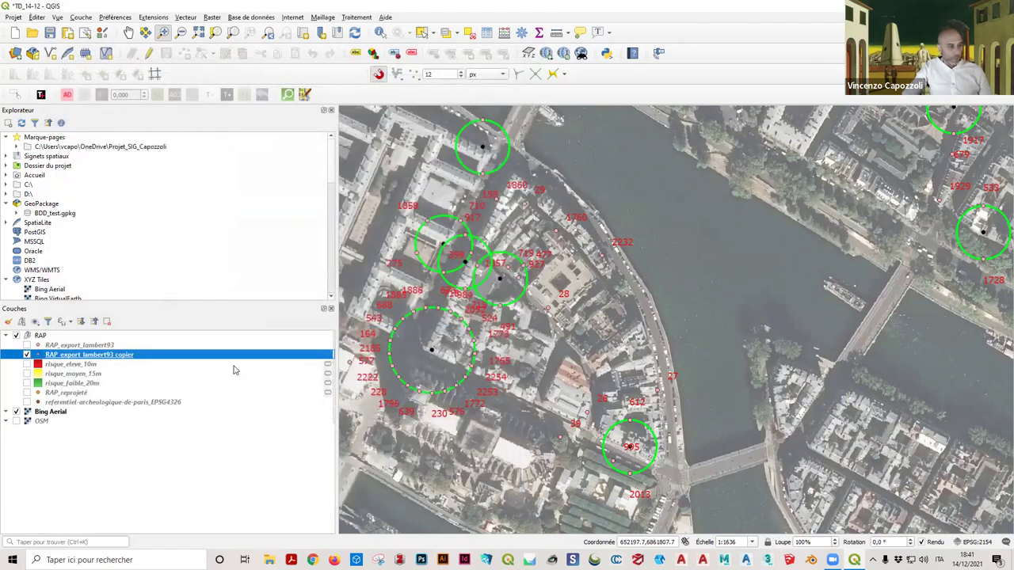
Step: Show RAP_export_lambert93 instead of its copy, try the Groupe de points renderer on it, and discard the change
{"action": "left_click", "coordinate": [27, 355]}
{"action": "left_click", "coordinate": [27, 345]}
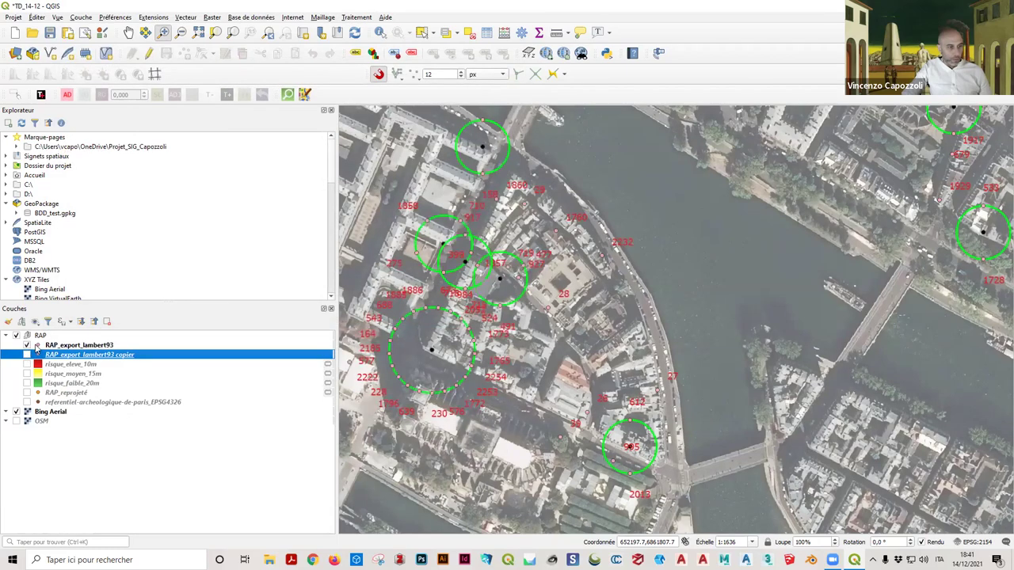
{"action": "double_click", "coordinate": [59, 346]}
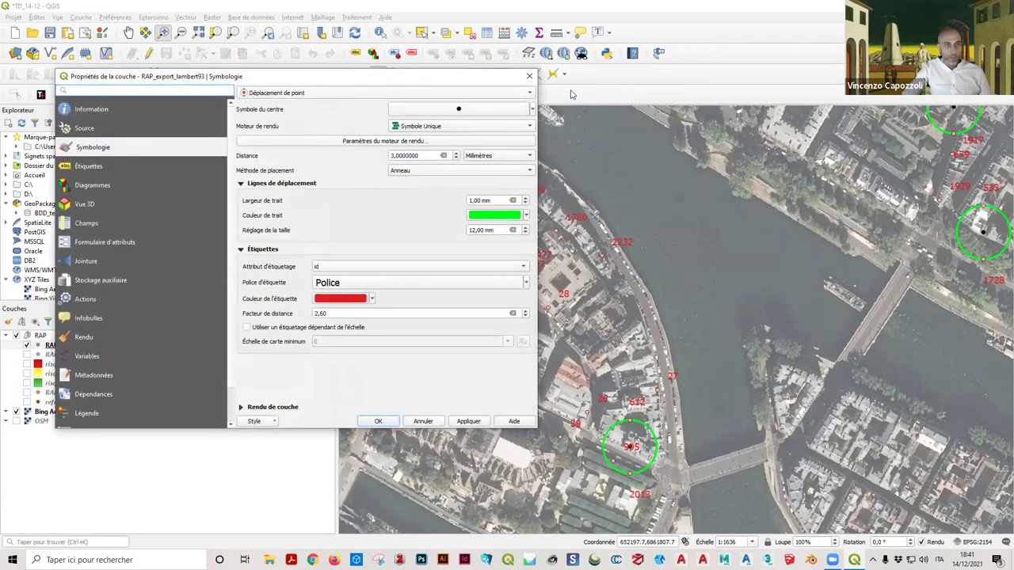
{"action": "left_click", "coordinate": [512, 95]}
{"action": "left_click", "coordinate": [450, 106]}
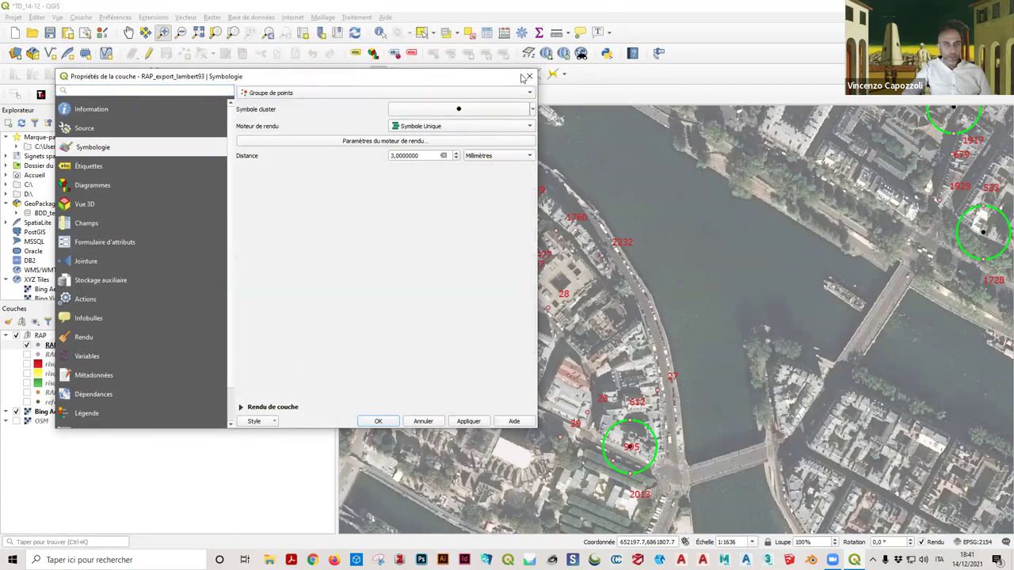
{"action": "left_click", "coordinate": [528, 77]}
Step: Show RAP_reprojeté instead of RAP_export_lambert93, try the Groupe de points renderer, inspect its cluster symbol, and discard the change
{"action": "left_click", "coordinate": [27, 346]}
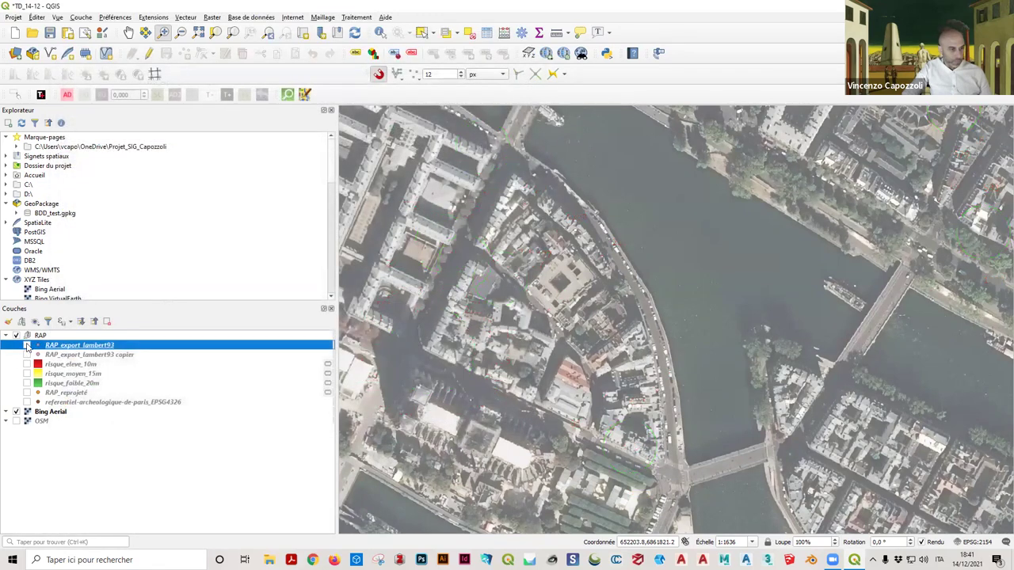
{"action": "left_click", "coordinate": [27, 392]}
{"action": "double_click", "coordinate": [67, 392]}
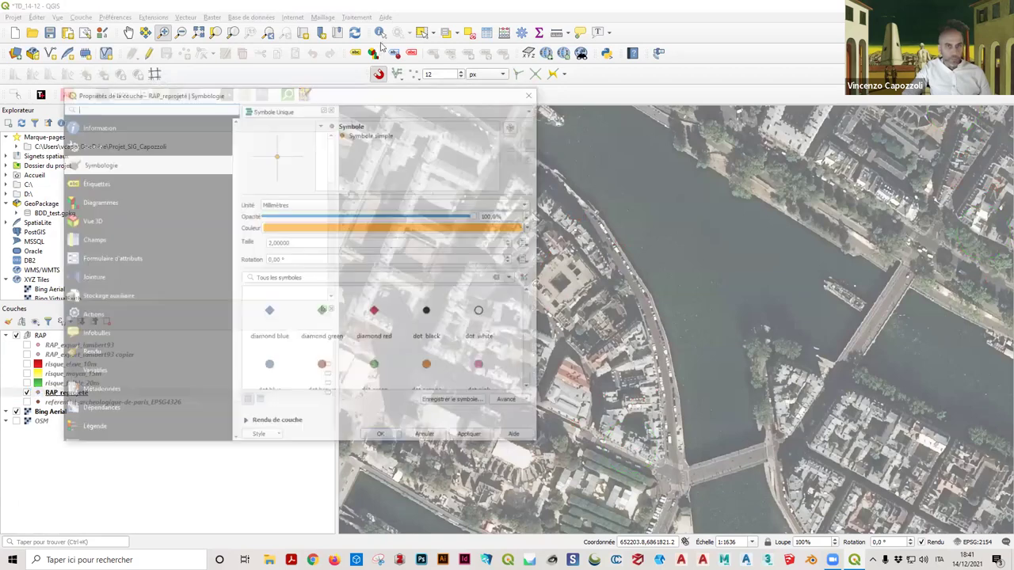
{"action": "left_click", "coordinate": [499, 109]}
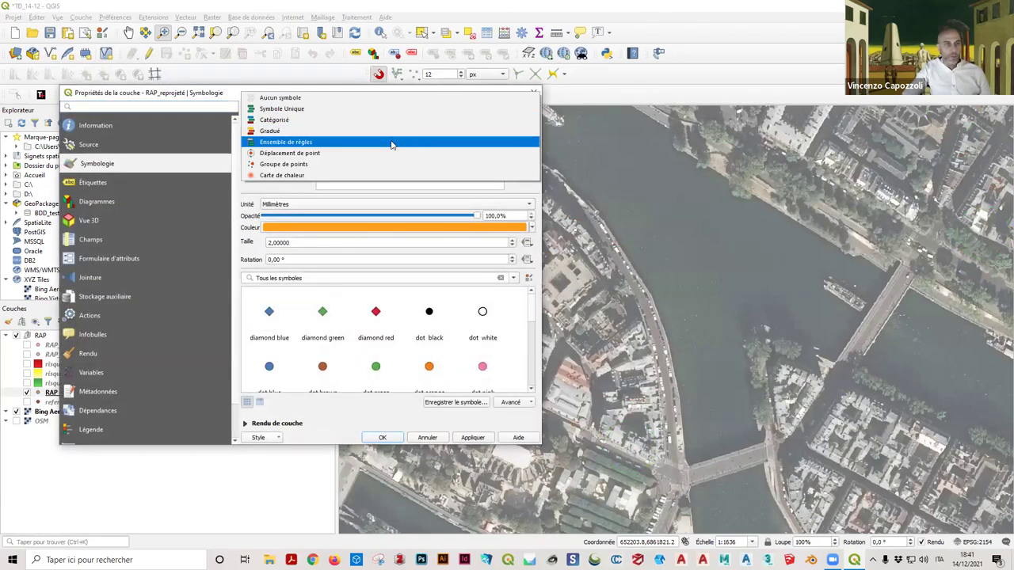
{"action": "left_click", "coordinate": [386, 164]}
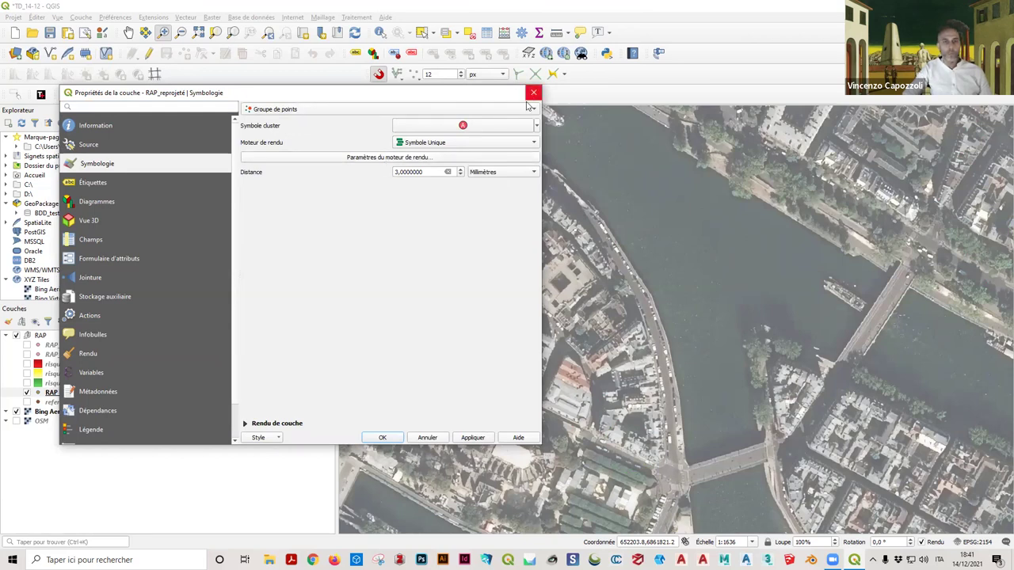
{"action": "mouse_move", "coordinate": [488, 130]}
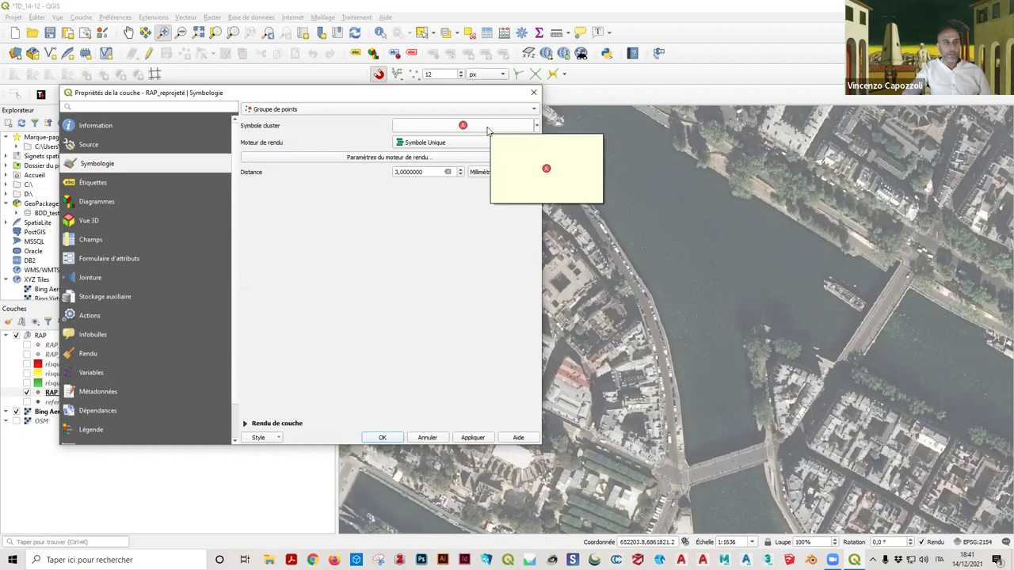
{"action": "left_click", "coordinate": [487, 129]}
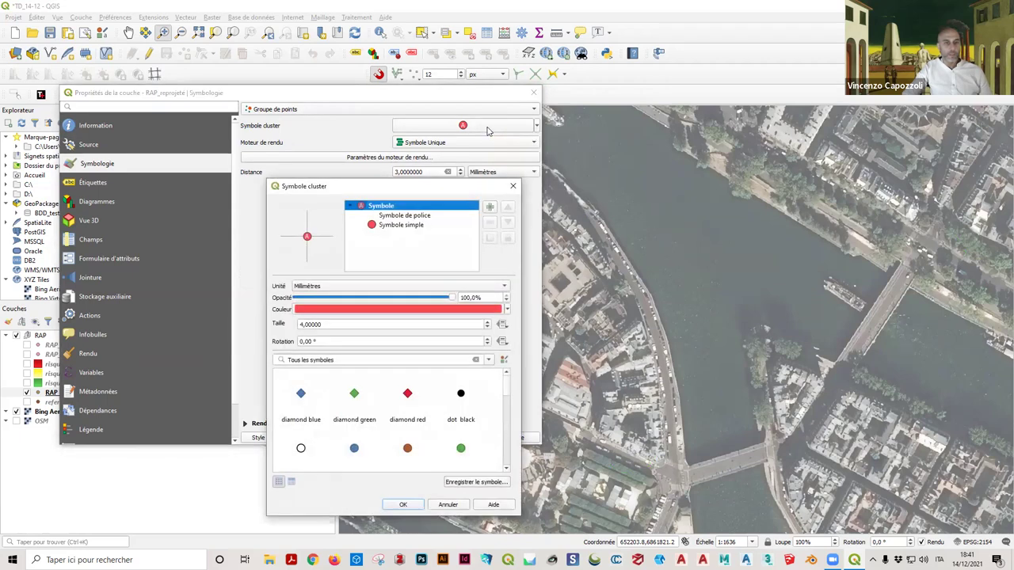
{"action": "left_click", "coordinate": [514, 189]}
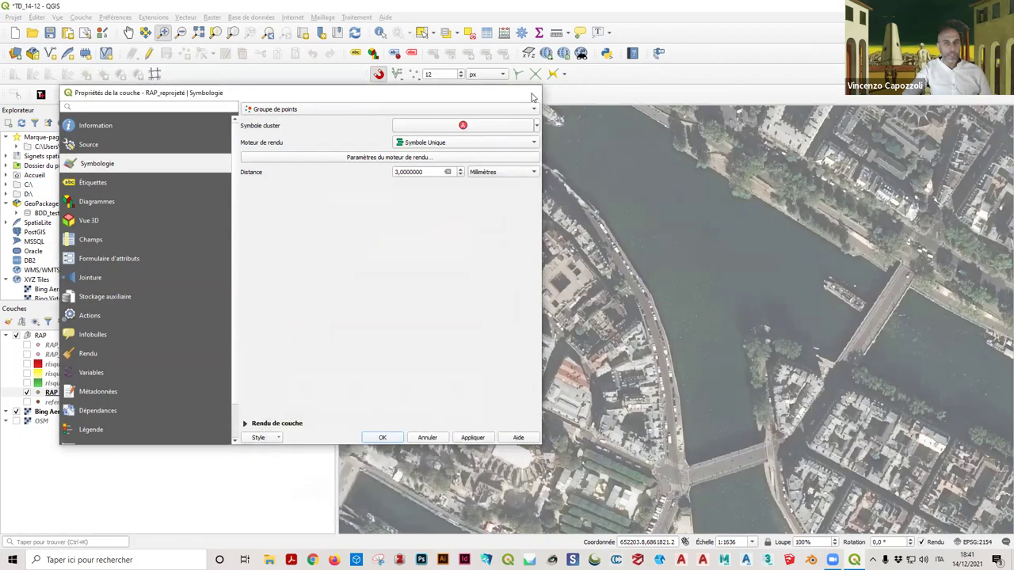
{"action": "left_click", "coordinate": [533, 93]}
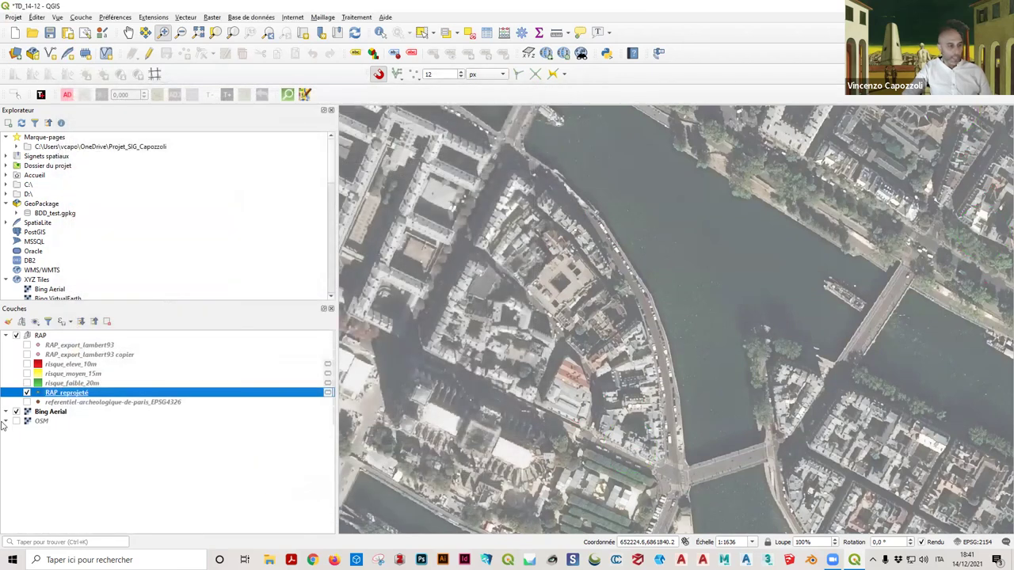
Step: Make the RAP_export_lambert93 layer and its copy visible on the map
{"action": "left_click", "coordinate": [27, 346]}
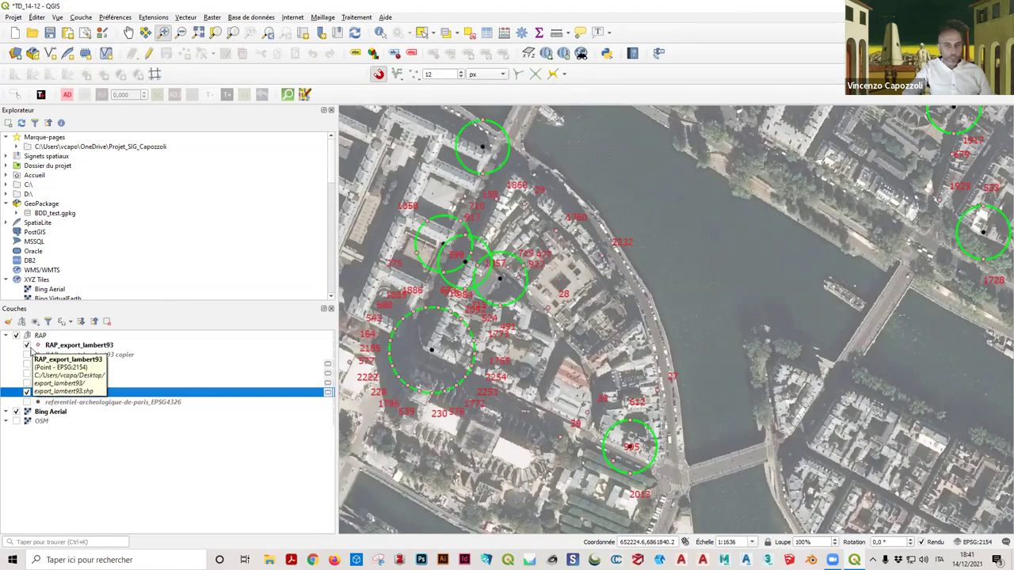
{"action": "left_click", "coordinate": [27, 354]}
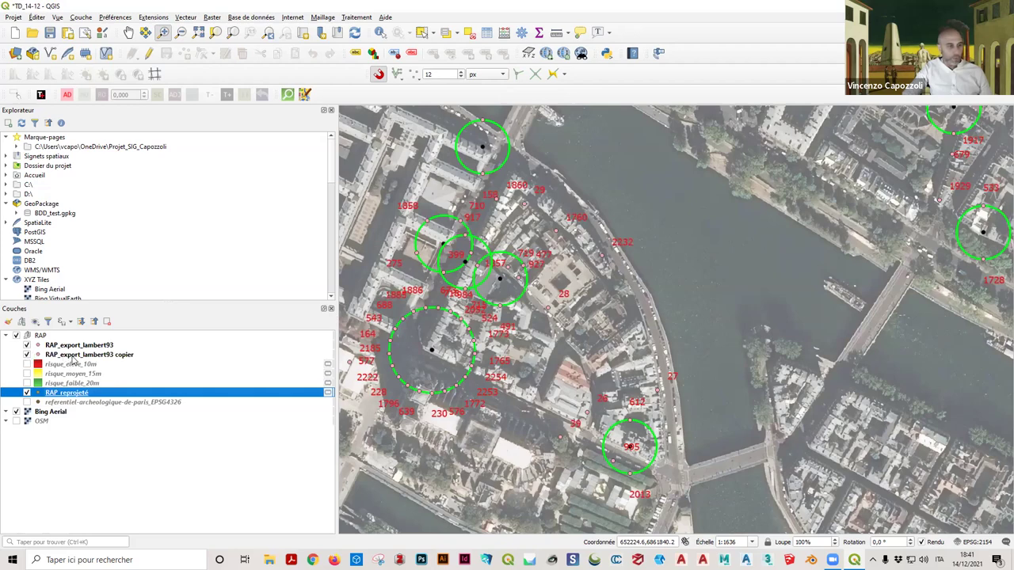
Step: Try resetting the copied layer's renderer to Aucun symbole and then Groupe de points, and close its properties without applying
{"action": "double_click", "coordinate": [79, 355]}
{"action": "left_click", "coordinate": [439, 131]}
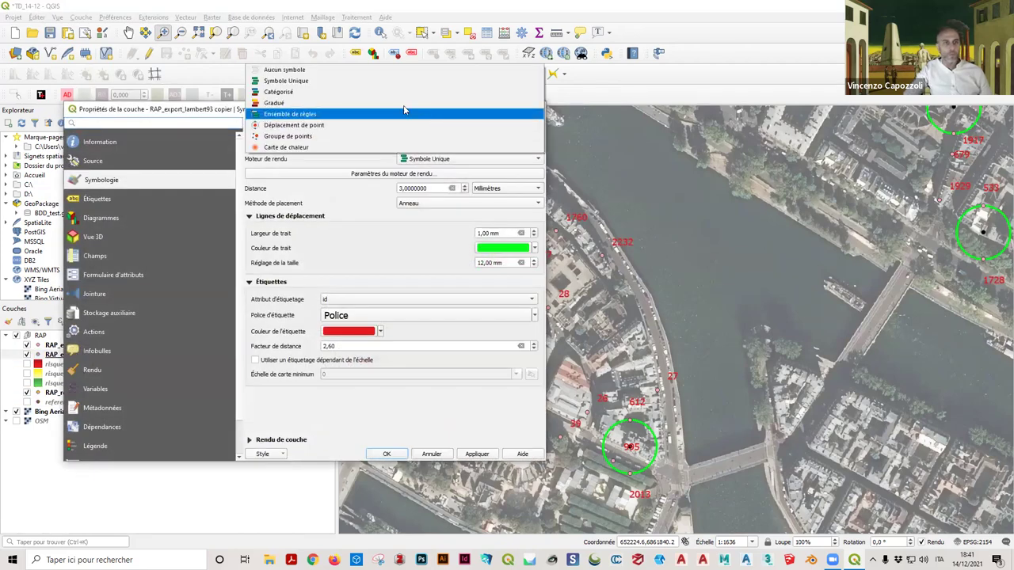
{"action": "left_click", "coordinate": [434, 70]}
{"action": "left_click", "coordinate": [411, 131]}
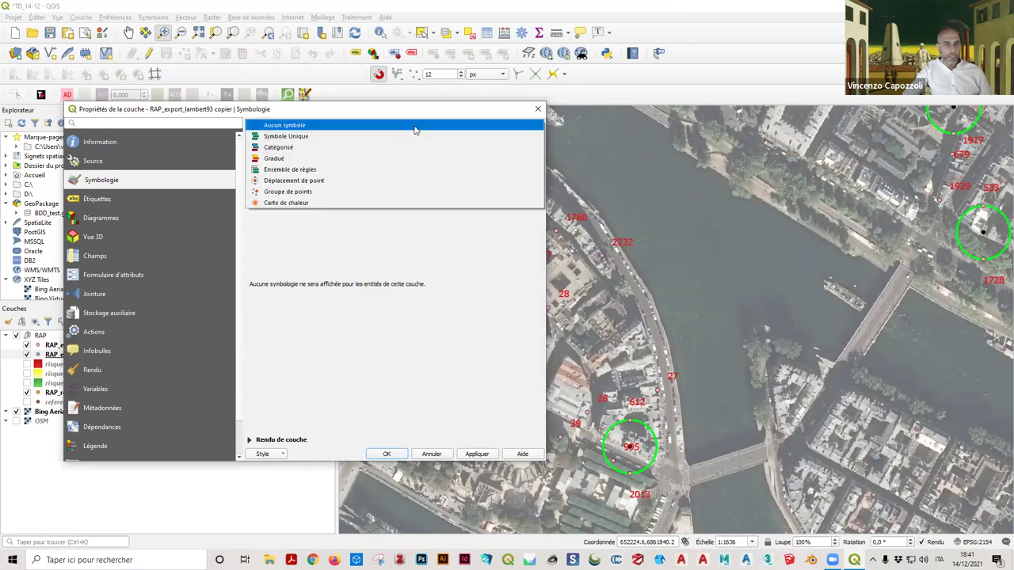
{"action": "left_click", "coordinate": [362, 192]}
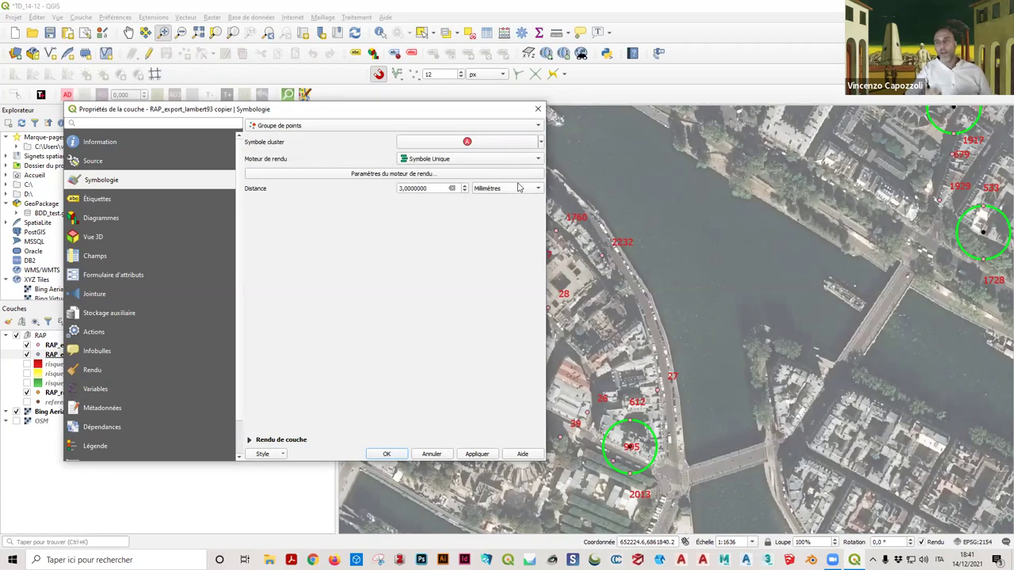
{"action": "left_click", "coordinate": [538, 109]}
Step: Hide the RAP_reprojeté layer and set the renderer of RAP_export_lambert93 copier to Groupe de points
{"action": "left_click", "coordinate": [27, 393]}
{"action": "double_click", "coordinate": [68, 356]}
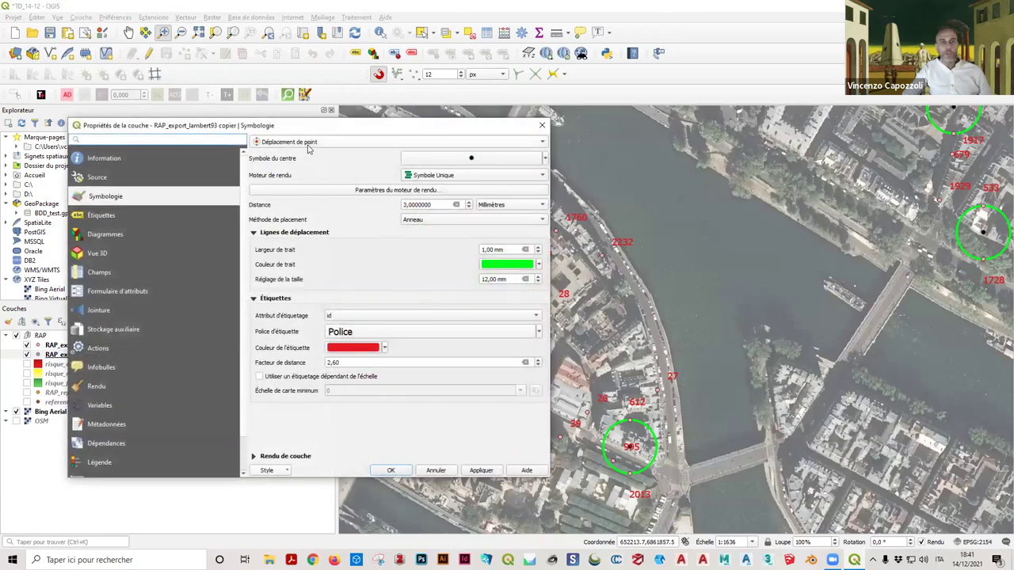
{"action": "left_click", "coordinate": [312, 142]}
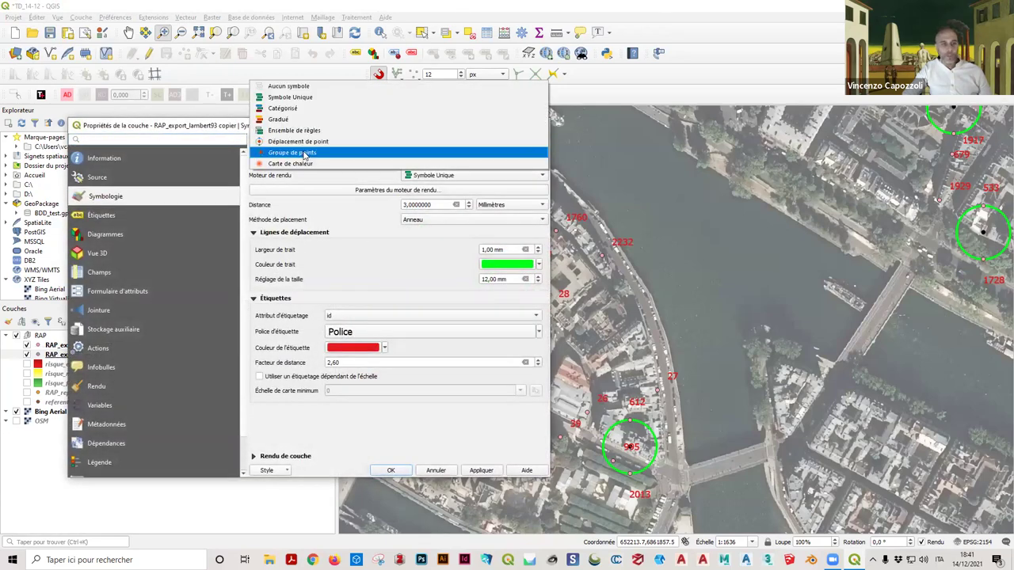
{"action": "left_click", "coordinate": [305, 153]}
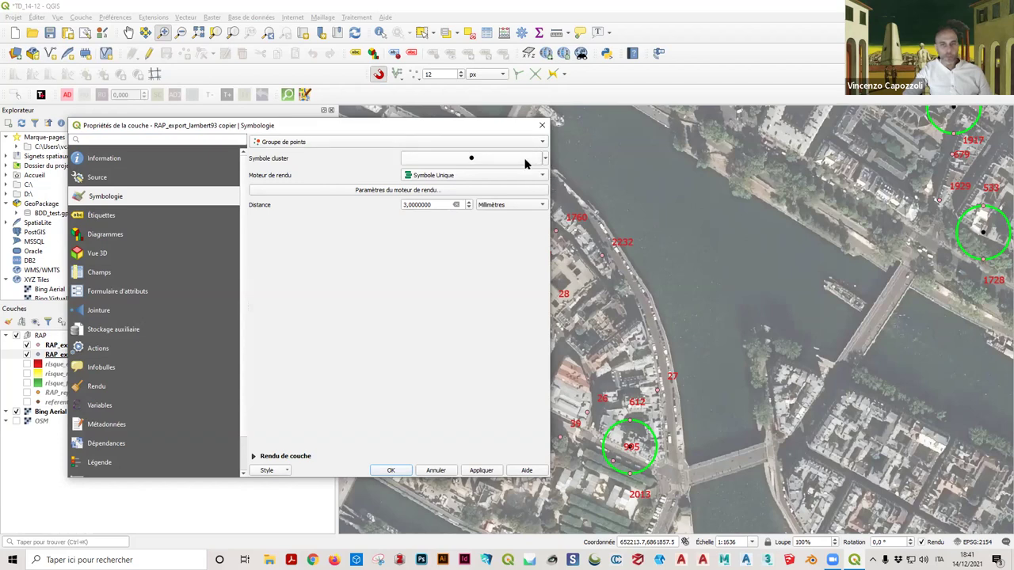
Step: Reset the copied layer's cluster symbol by changing the renderer to Aucun symbole and back to Groupe de points
{"action": "left_click", "coordinate": [455, 143]}
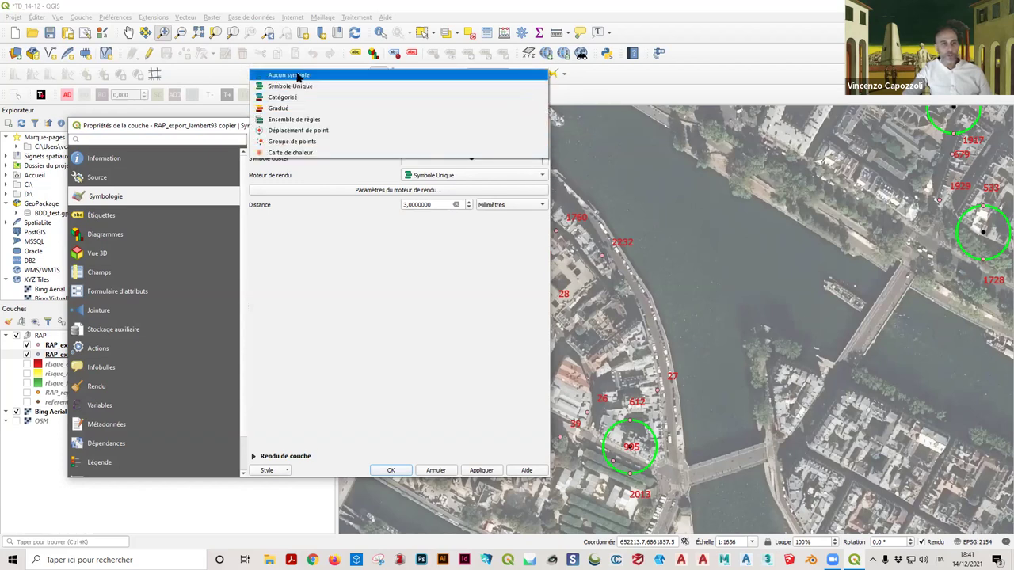
{"action": "left_click", "coordinate": [296, 75]}
{"action": "left_click", "coordinate": [336, 143]}
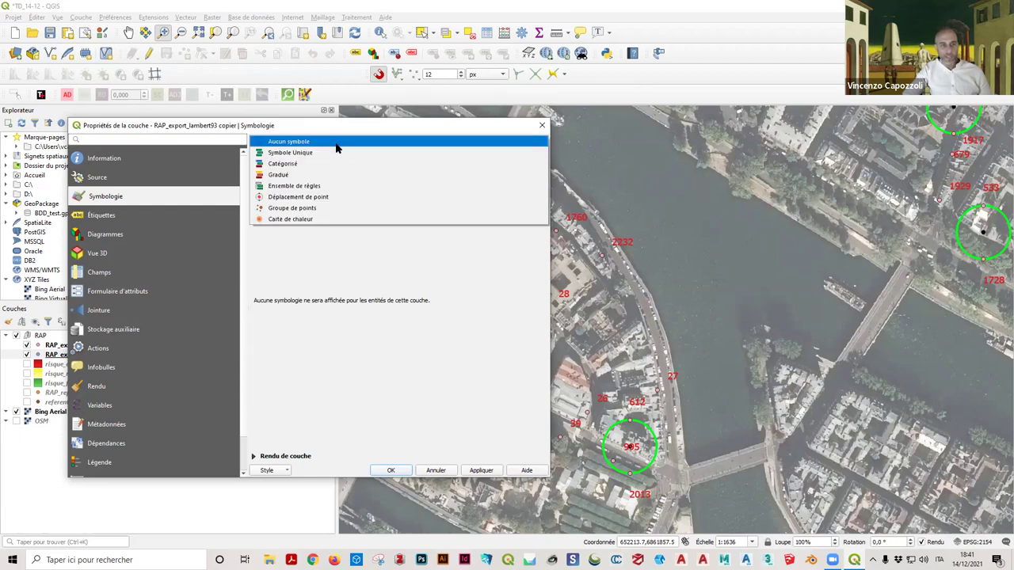
{"action": "left_click", "coordinate": [317, 210]}
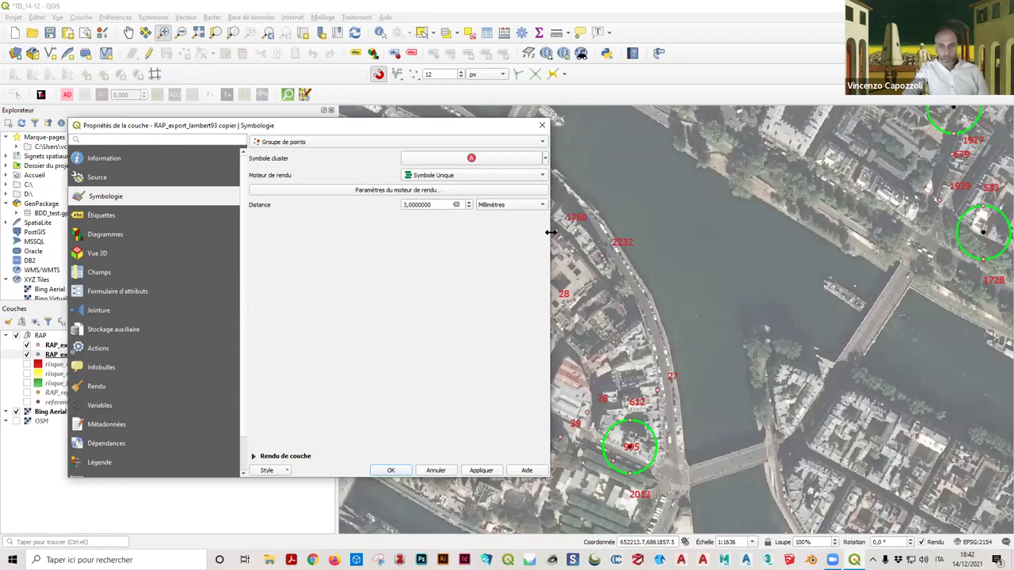
{"action": "left_click_drag", "start_coordinate": [551, 233], "coordinate": [511, 232]}
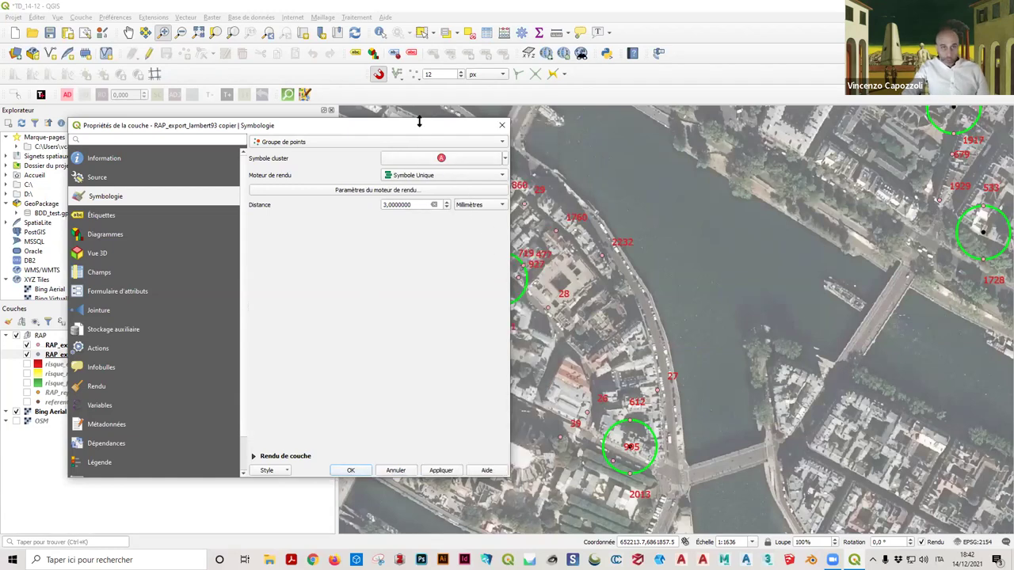
{"action": "left_click_drag", "start_coordinate": [419, 122], "coordinate": [412, 95]}
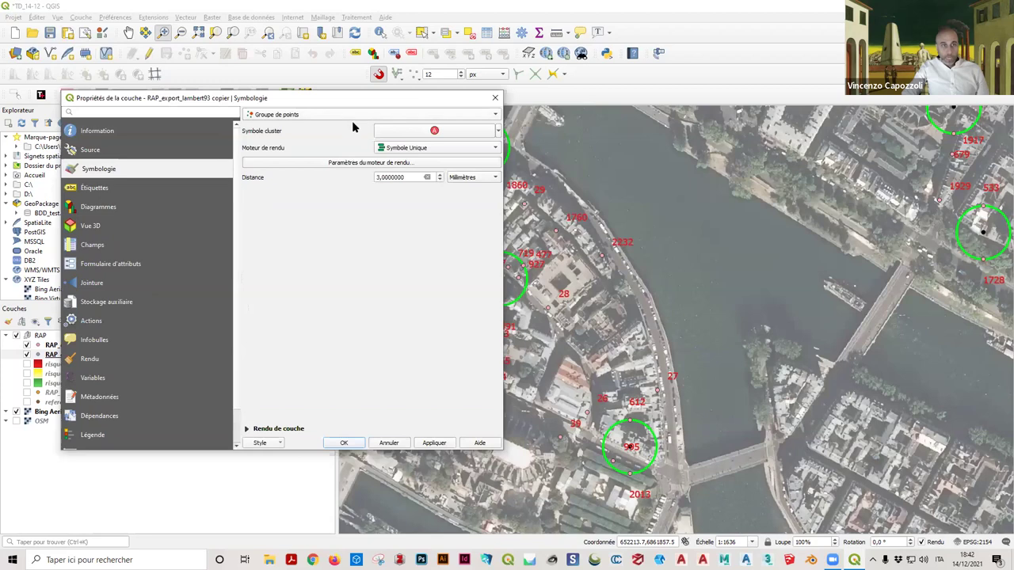
Step: Inspect the Symbole simple and Symbole de police components of the cluster symbol, and close it without changes
{"action": "left_click", "coordinate": [466, 131]}
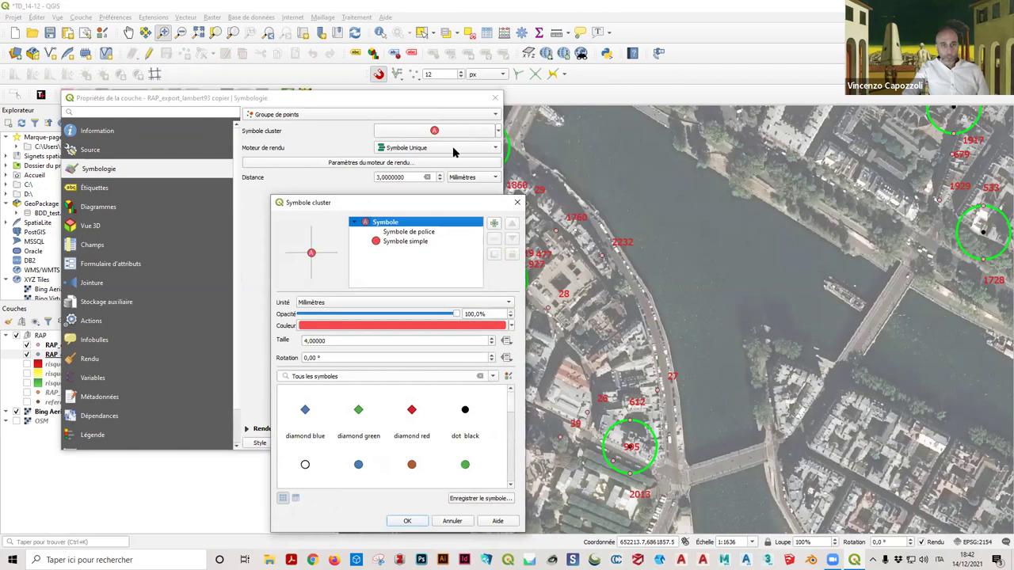
{"action": "left_click_drag", "start_coordinate": [425, 207], "coordinate": [288, 109]}
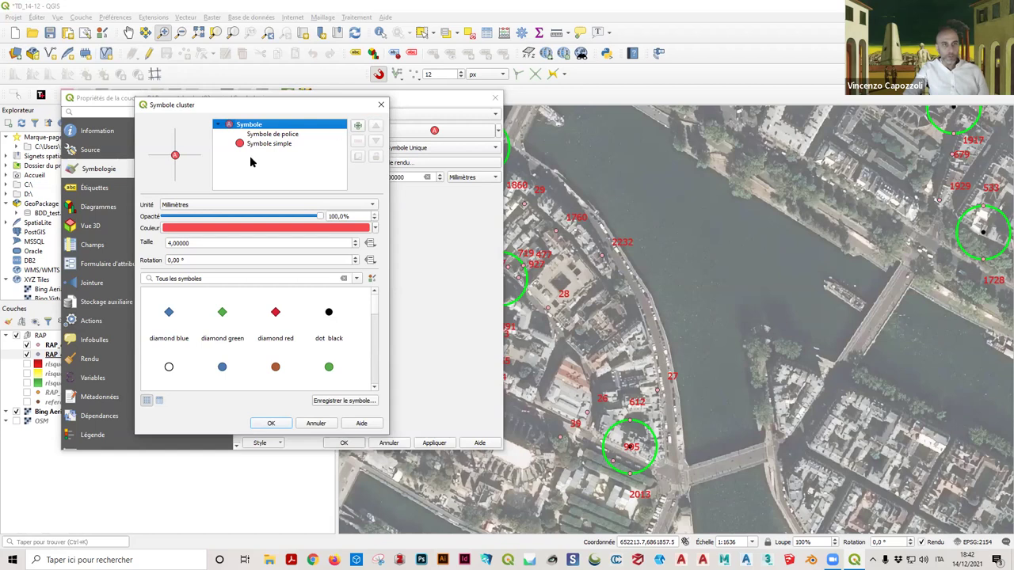
{"action": "left_click", "coordinate": [250, 146]}
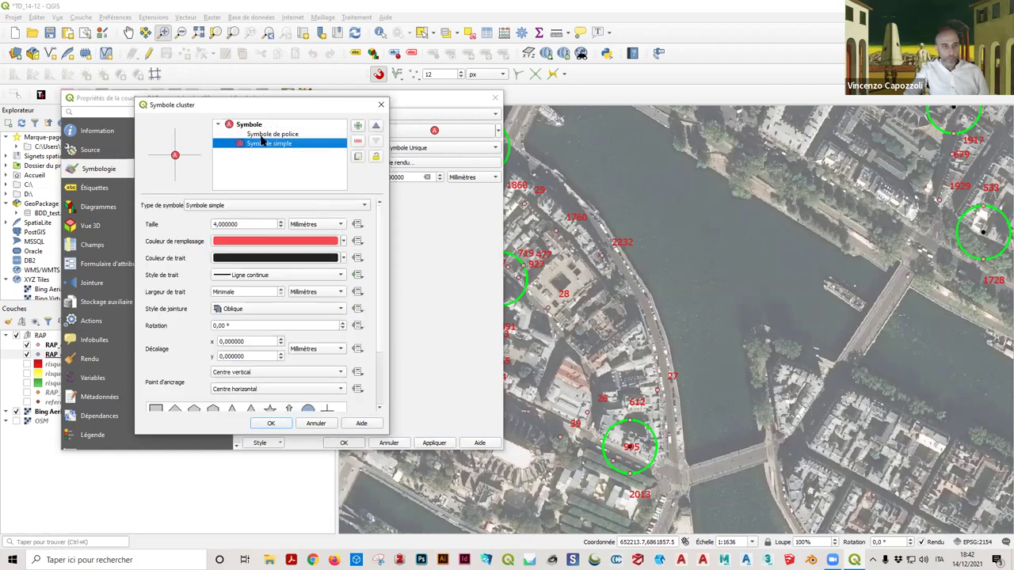
{"action": "left_click", "coordinate": [262, 134]}
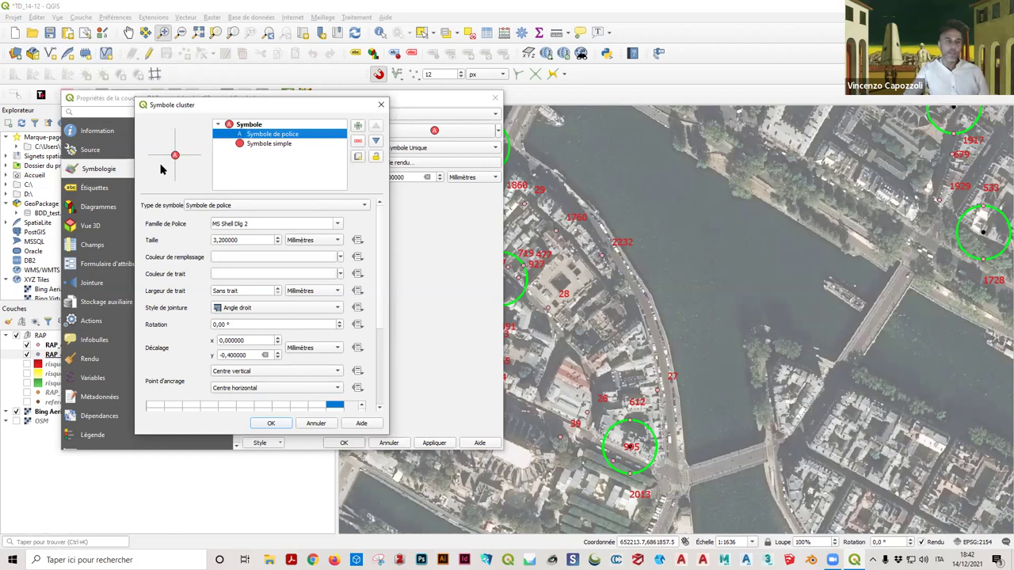
{"action": "left_click", "coordinate": [380, 107]}
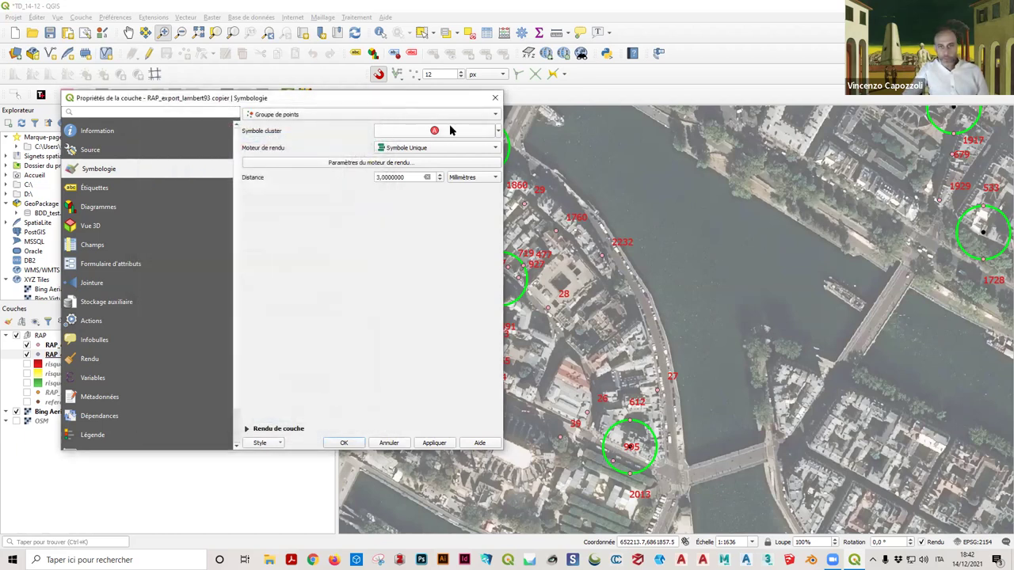
Step: Reopen the cluster symbol's configuration and clear the character A from its Symbole de police component
{"action": "left_click", "coordinate": [498, 132]}
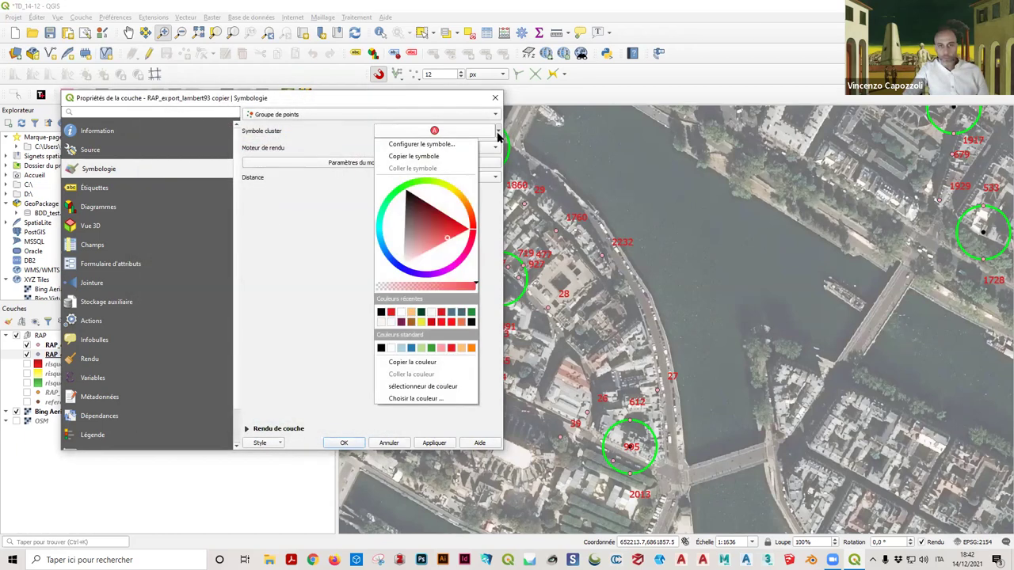
{"action": "left_click", "coordinate": [466, 143]}
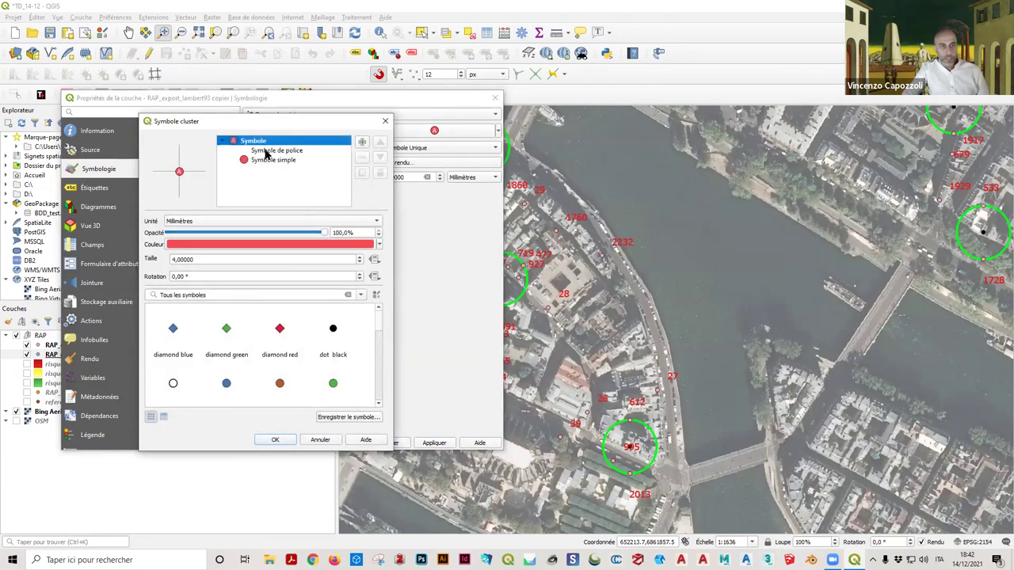
{"action": "left_click", "coordinate": [269, 150]}
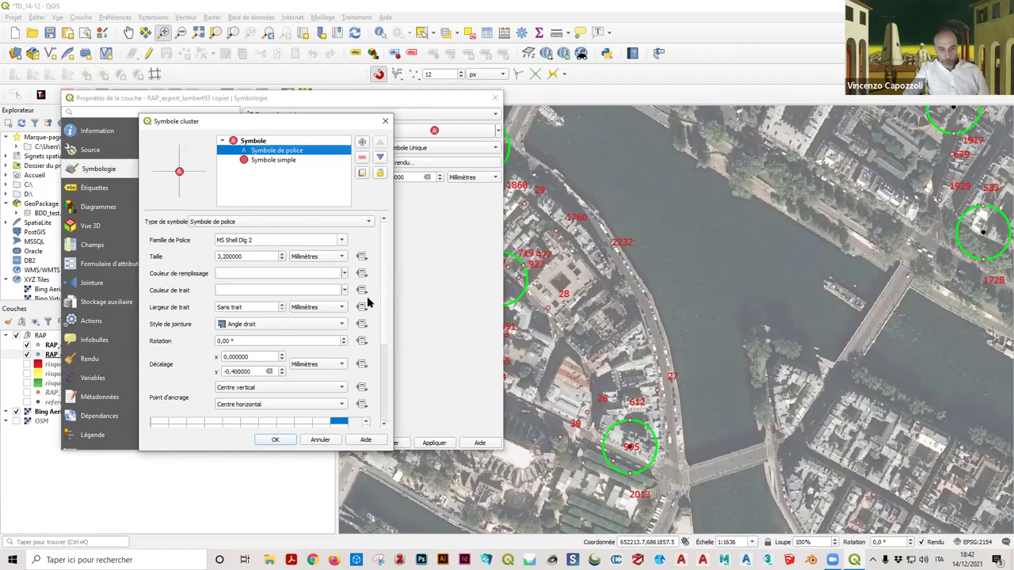
{"action": "scroll", "coordinate": [383, 287], "scroll_direction": "down", "scroll_amount": 4}
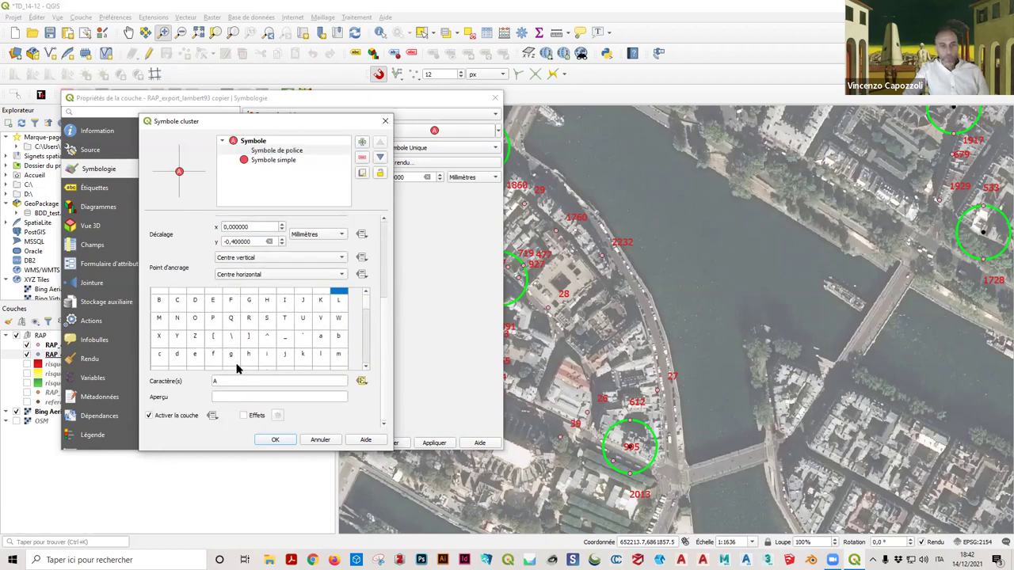
{"action": "left_click", "coordinate": [220, 381]}
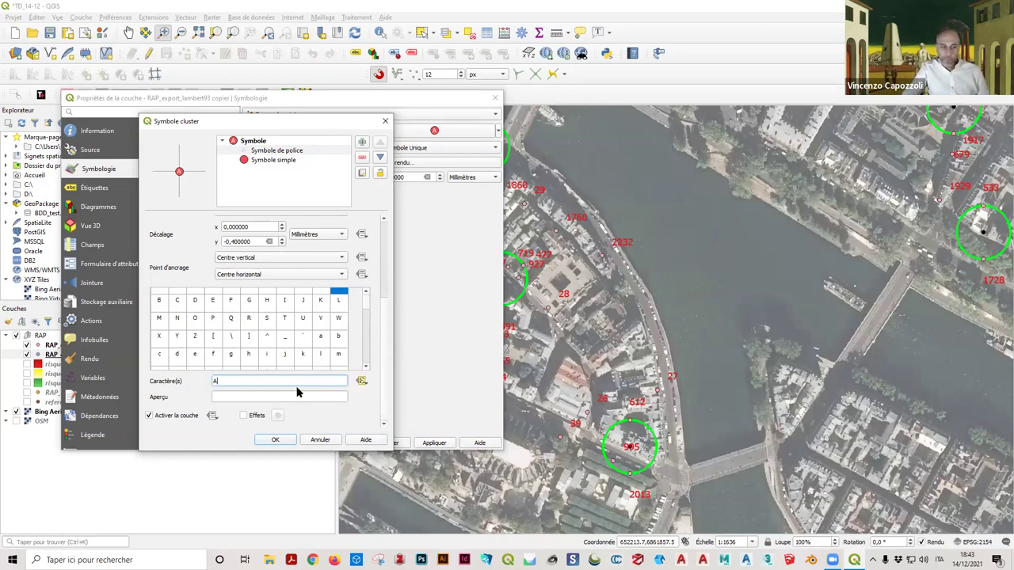
{"action": "key", "text": "BackSpace"}
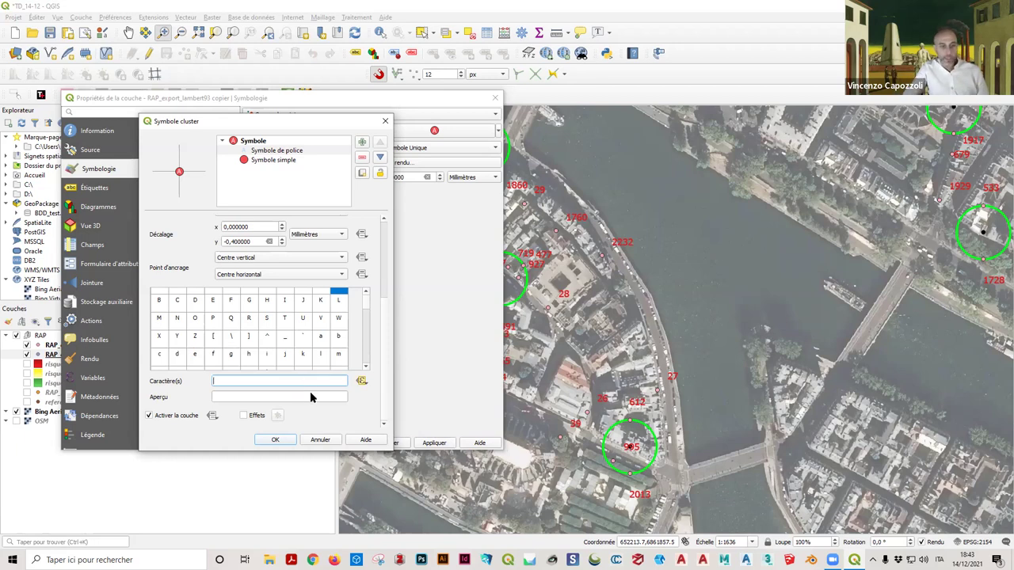
Step: Open the data-defined expression that controls the font symbol's characters for editing
{"action": "left_click", "coordinate": [361, 382]}
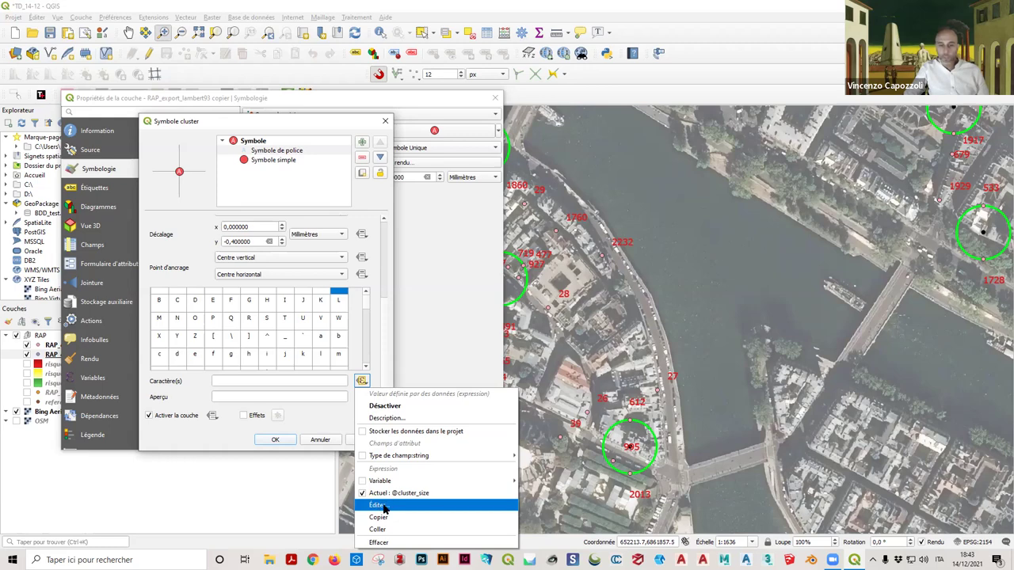
{"action": "left_click", "coordinate": [382, 505]}
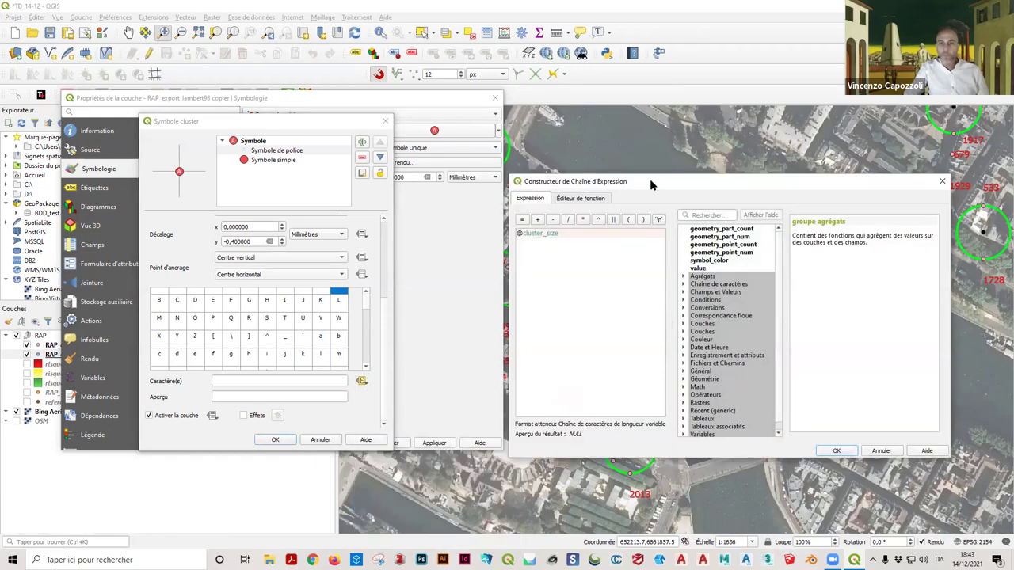
{"action": "left_click_drag", "start_coordinate": [650, 183], "coordinate": [533, 184]}
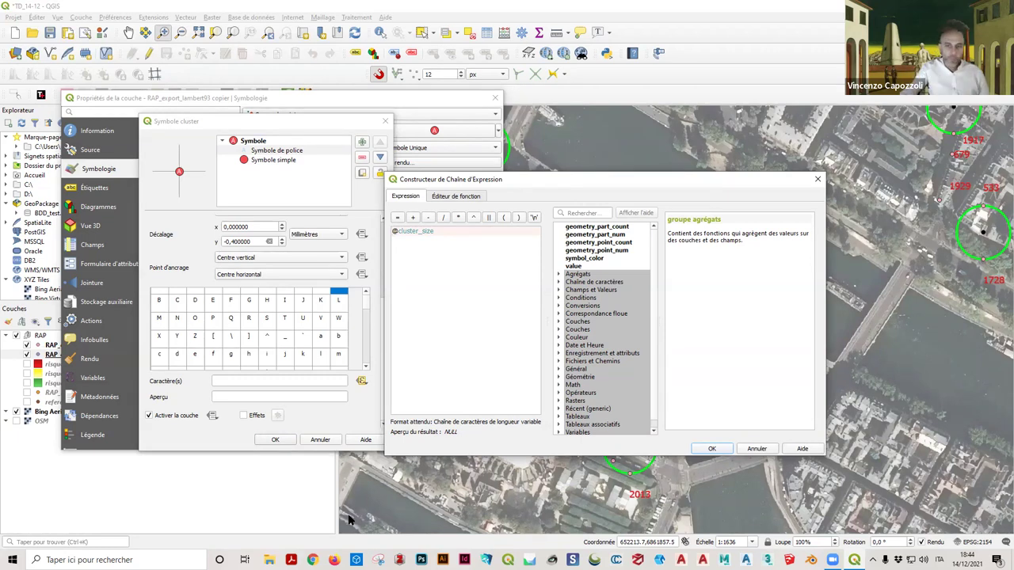
Step: Switch to Chrome and open the bookmarked QGIS 3.16 functions list documentation page from the SIG-14-12 folder
{"action": "left_click", "coordinate": [312, 560]}
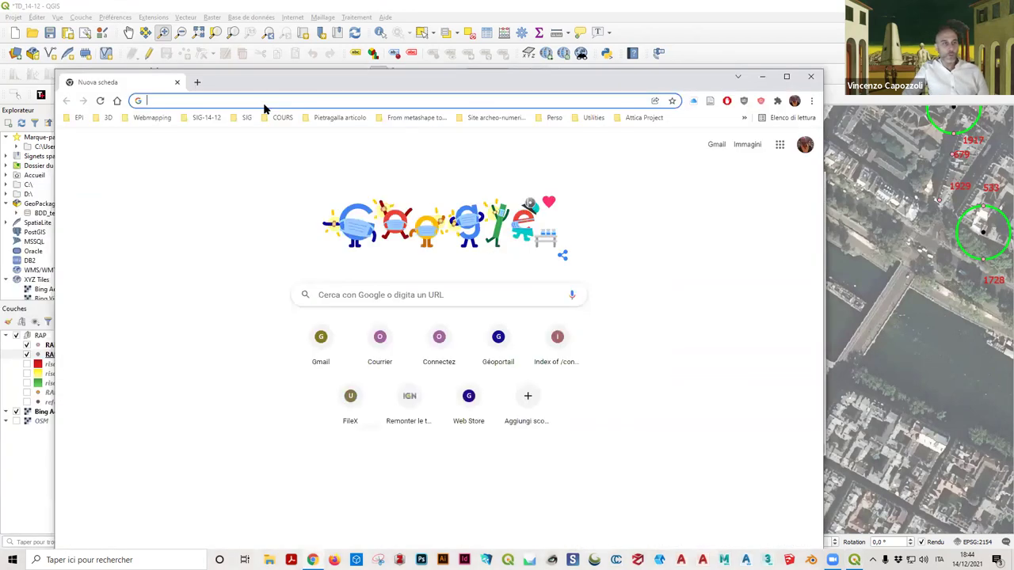
{"action": "left_click", "coordinate": [204, 117]}
{"action": "left_click", "coordinate": [222, 184]}
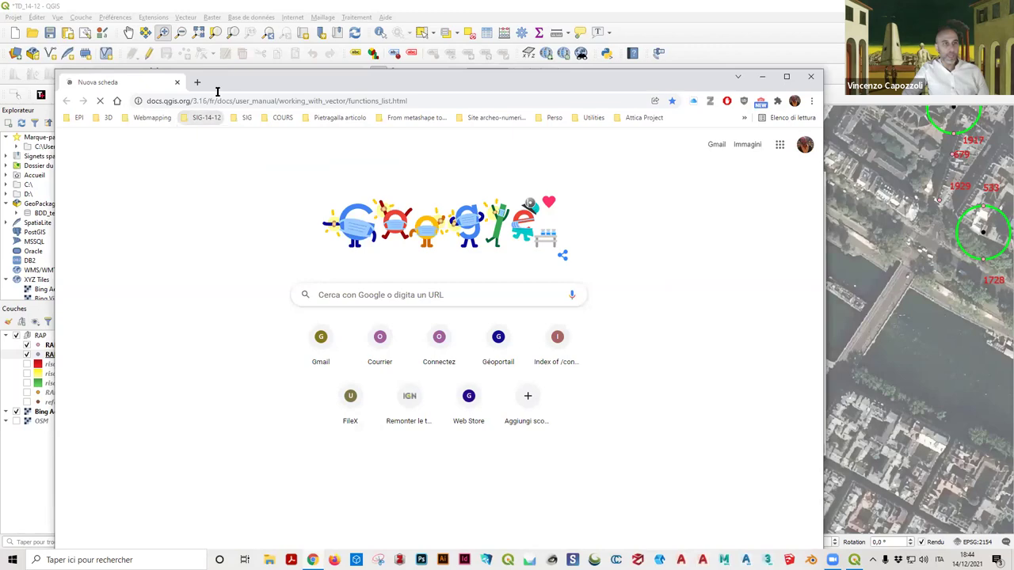
{"action": "scroll", "coordinate": [381, 314], "scroll_direction": "down", "scroll_amount": 3}
{"action": "scroll", "coordinate": [381, 314], "scroll_direction": "down", "scroll_amount": 15}
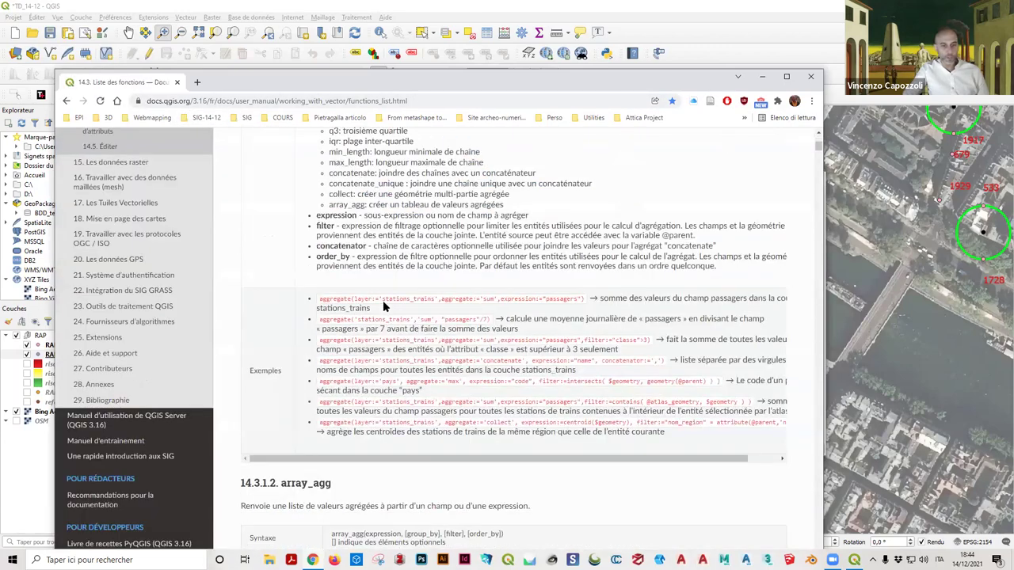
{"action": "left_click", "coordinate": [360, 103]}
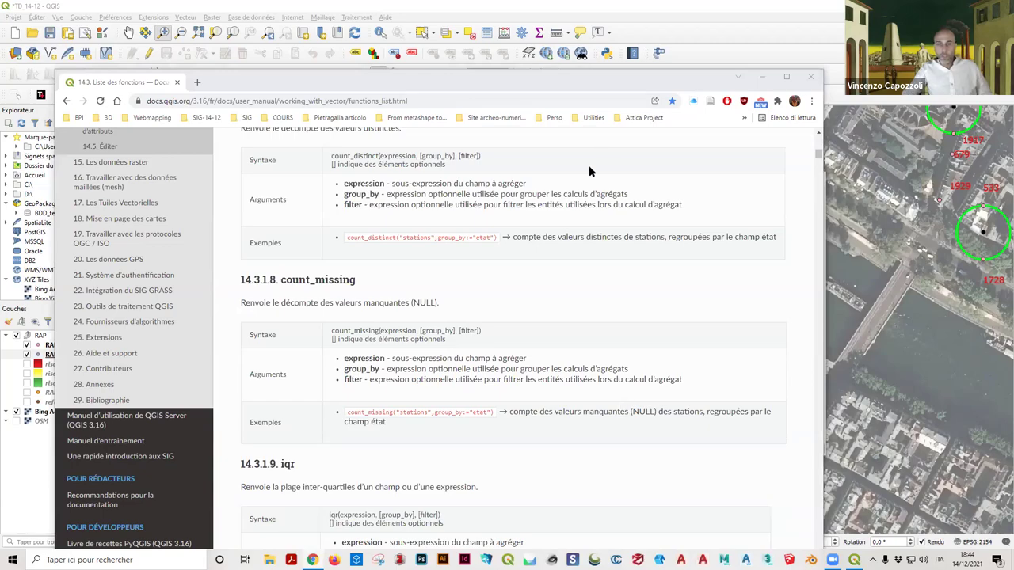
Step: Look through the QGIS functions list to locate section 14.3.25, Variables
{"action": "scroll", "coordinate": [506, 352], "scroll_direction": "down", "scroll_amount": 20}
{"action": "scroll", "coordinate": [510, 346], "scroll_direction": "down", "scroll_amount": 20}
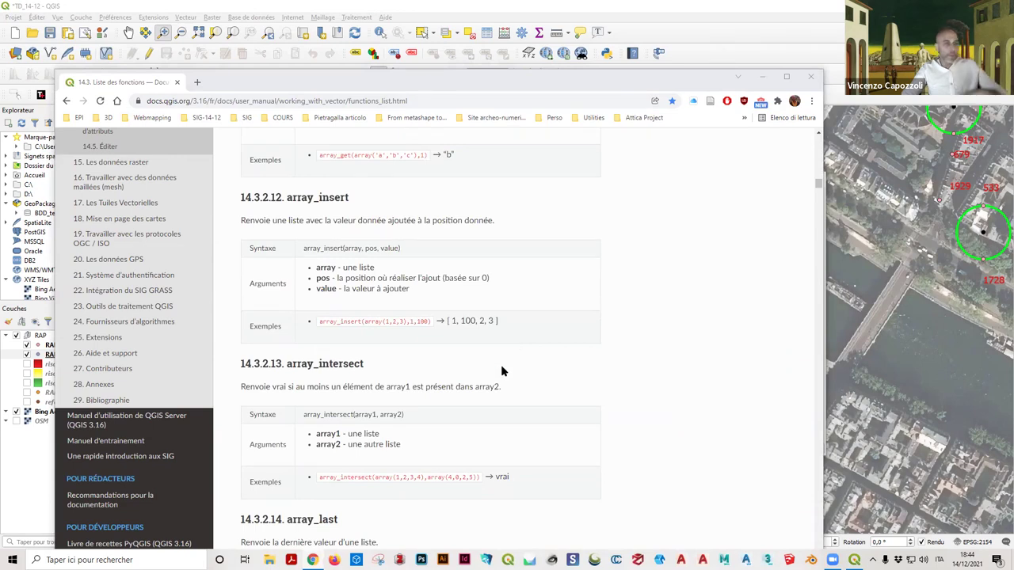
{"action": "scroll", "coordinate": [507, 356], "scroll_direction": "down", "scroll_amount": 7}
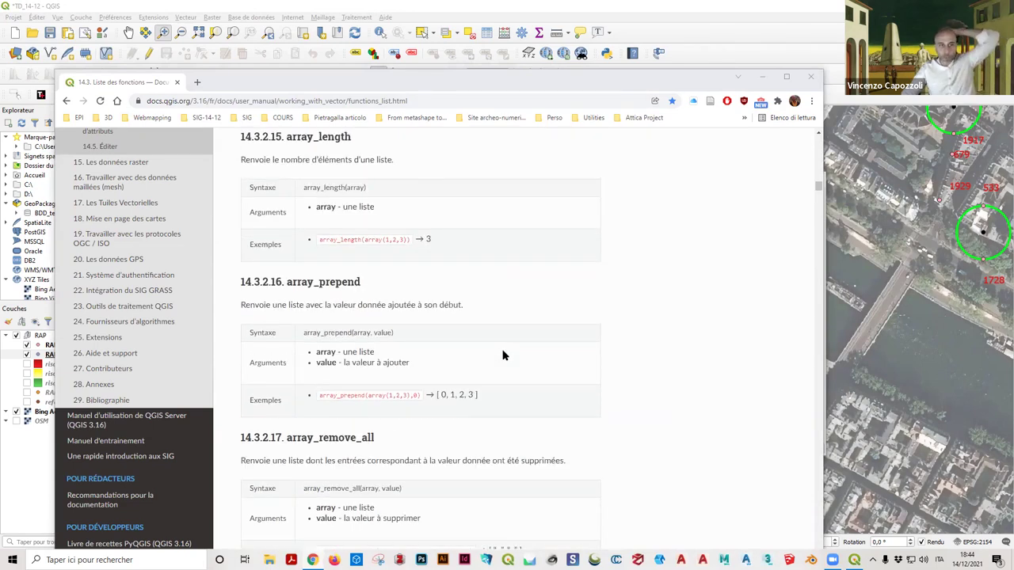
{"action": "scroll", "coordinate": [443, 327], "scroll_direction": "down", "scroll_amount": 7}
{"action": "scroll", "coordinate": [436, 331], "scroll_direction": "down", "scroll_amount": 6}
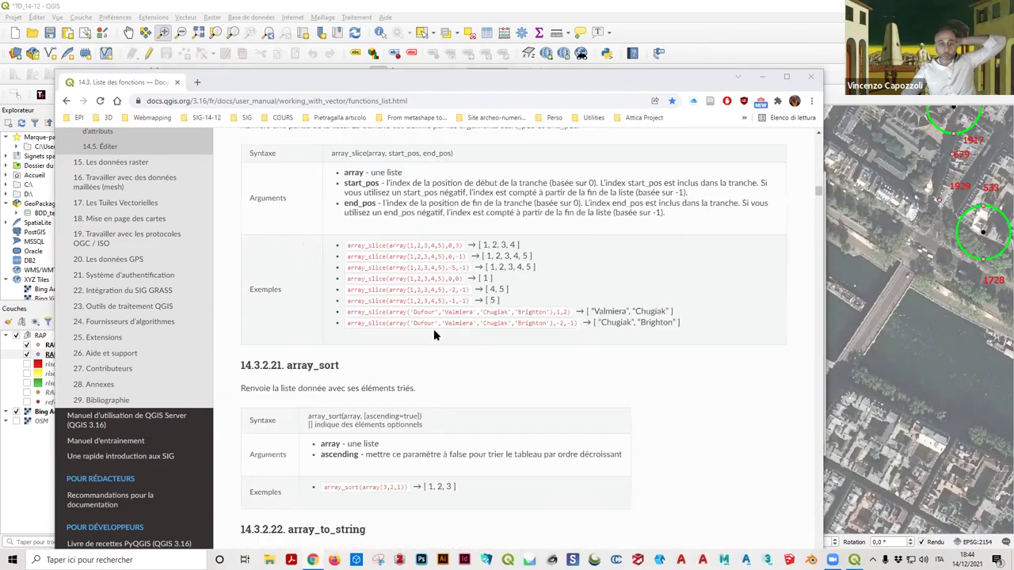
{"action": "scroll", "coordinate": [413, 341], "scroll_direction": "down", "scroll_amount": 12}
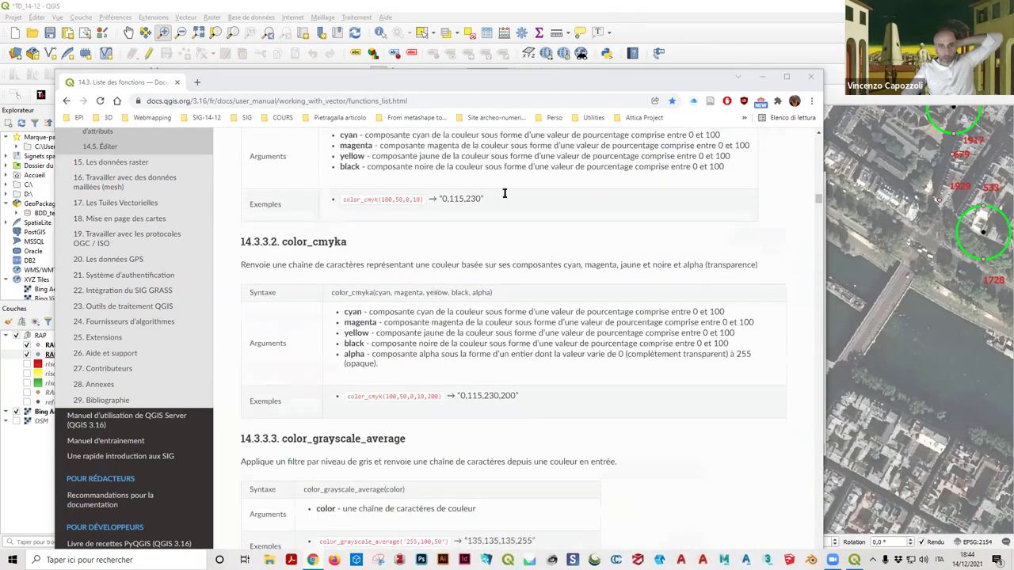
{"action": "scroll", "coordinate": [507, 190], "scroll_direction": "down", "scroll_amount": 8}
{"action": "left_click_drag", "start_coordinate": [538, 82], "coordinate": [408, 29]}
{"action": "scroll", "coordinate": [631, 177], "scroll_direction": "down", "scroll_amount": 5}
{"action": "left_click_drag", "start_coordinate": [689, 153], "coordinate": [669, 243]}
{"action": "scroll", "coordinate": [665, 287], "scroll_direction": "down", "scroll_amount": 20}
{"action": "scroll", "coordinate": [653, 353], "scroll_direction": "down", "scroll_amount": 20}
{"action": "scroll", "coordinate": [642, 395], "scroll_direction": "down", "scroll_amount": 20}
{"action": "scroll", "coordinate": [639, 477], "scroll_direction": "down", "scroll_amount": 20}
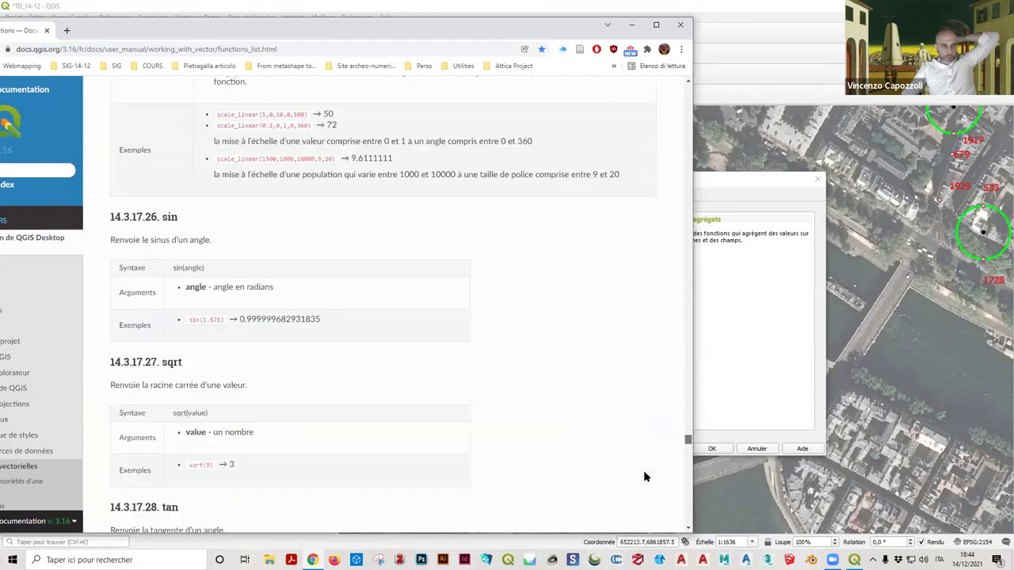
{"action": "scroll", "coordinate": [643, 473], "scroll_direction": "down", "scroll_amount": 20}
{"action": "scroll", "coordinate": [645, 511], "scroll_direction": "up", "scroll_amount": 20}
{"action": "scroll", "coordinate": [376, 364], "scroll_direction": "down", "scroll_amount": 3}
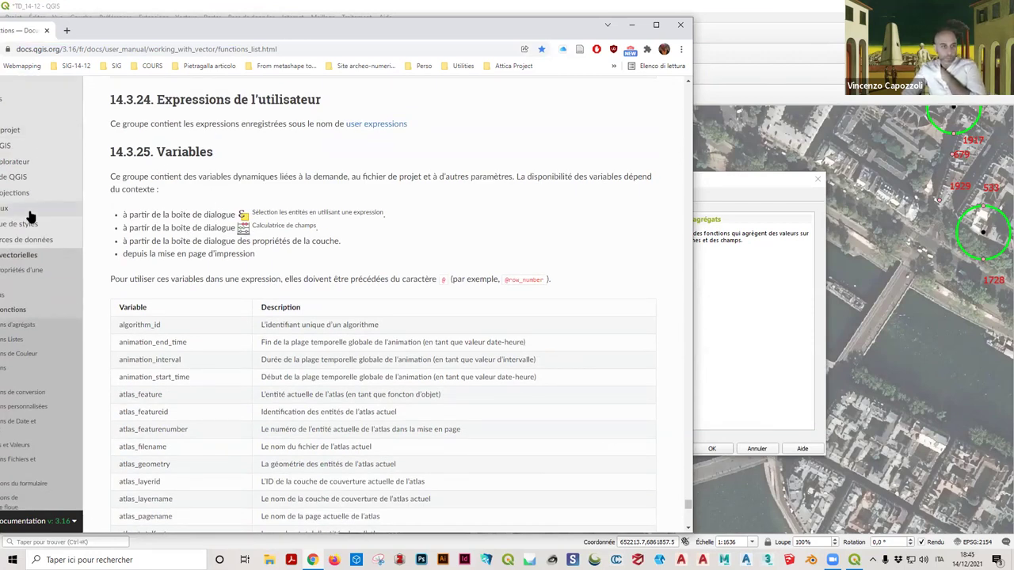
Step: Find and highlight the cluster_size description in the Variables table, and return from Chrome to the QGIS expression builder
{"action": "left_click_drag", "start_coordinate": [99, 158], "coordinate": [173, 177]}
{"action": "left_click", "coordinate": [176, 178]}
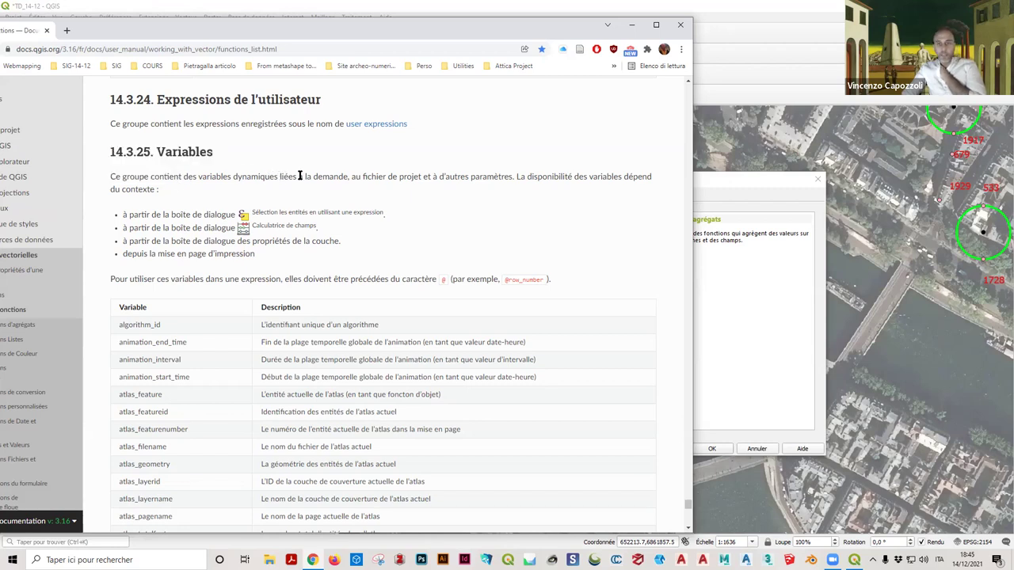
{"action": "scroll", "coordinate": [186, 201], "scroll_direction": "down", "scroll_amount": 3}
{"action": "scroll", "coordinate": [290, 245], "scroll_direction": "down", "scroll_amount": 5}
{"action": "scroll", "coordinate": [174, 253], "scroll_direction": "down", "scroll_amount": 1}
{"action": "scroll", "coordinate": [135, 222], "scroll_direction": "up", "scroll_amount": 1}
{"action": "left_click_drag", "start_coordinate": [120, 165], "coordinate": [431, 166]}
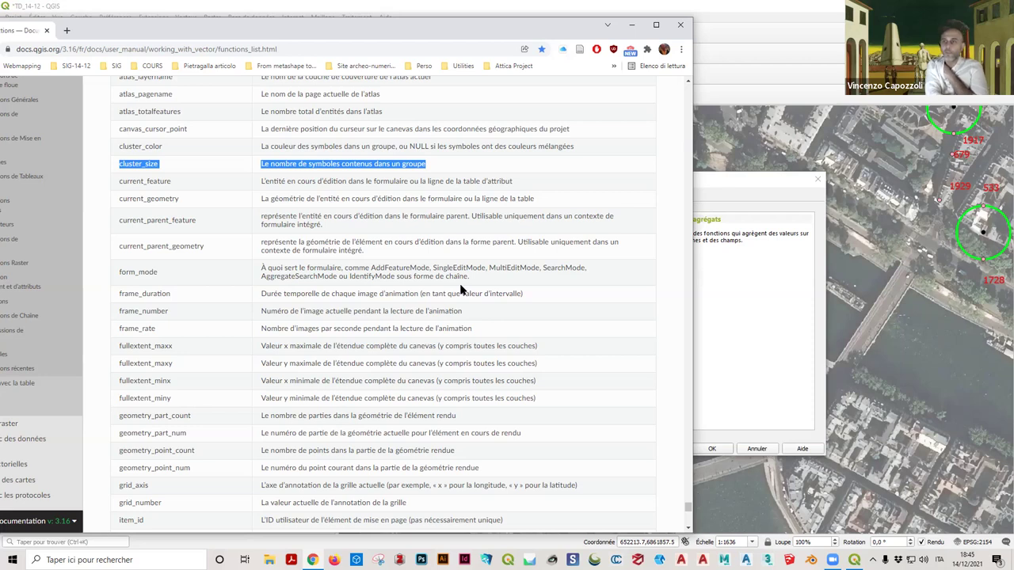
{"action": "left_click_drag", "start_coordinate": [430, 29], "coordinate": [265, 118]}
{"action": "left_click", "coordinate": [515, 113]}
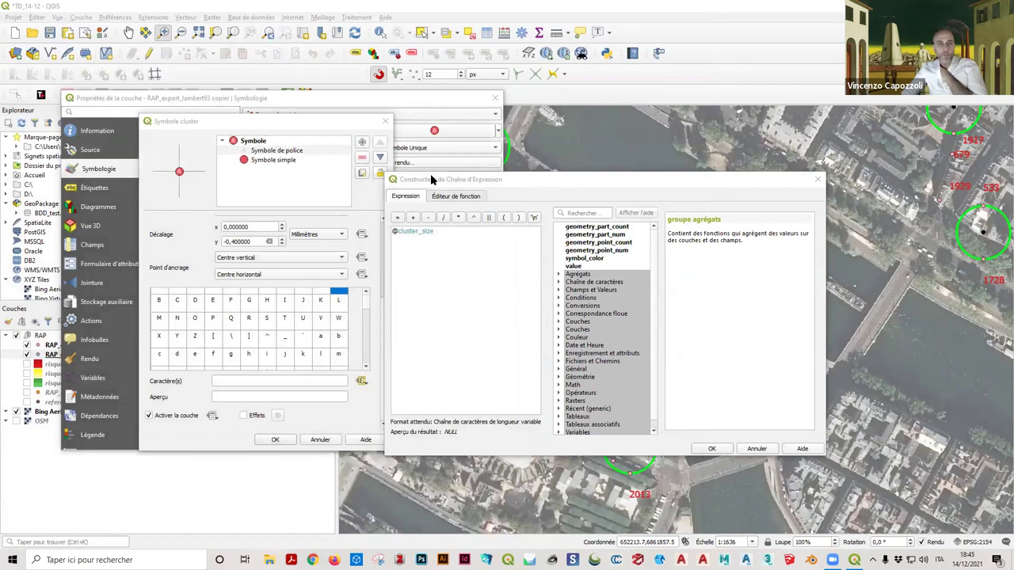
{"action": "left_click_drag", "start_coordinate": [428, 181], "coordinate": [334, 177]}
{"action": "double_click", "coordinate": [319, 226]}
{"action": "left_click", "coordinate": [387, 298]}
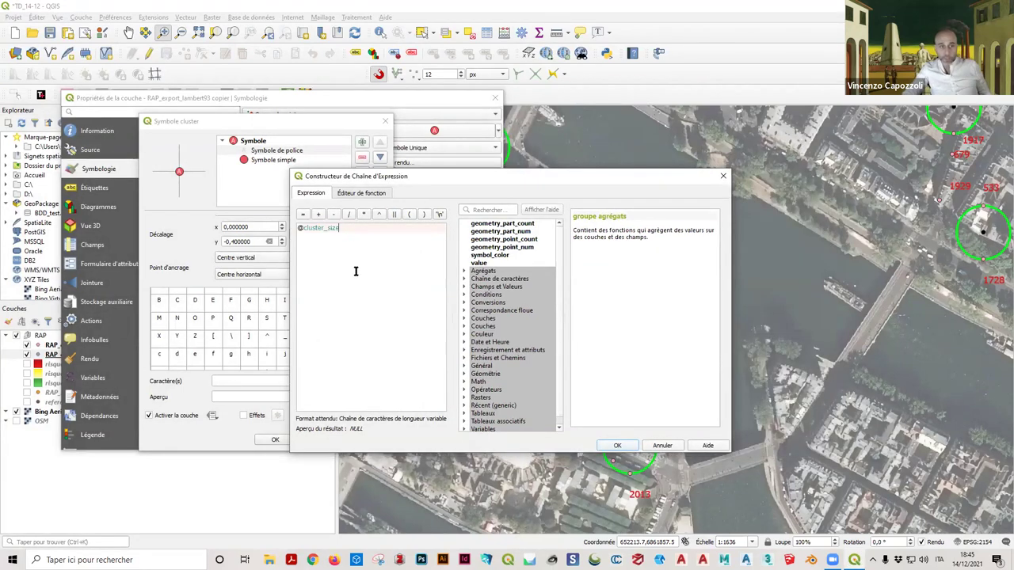
{"action": "left_click_drag", "start_coordinate": [306, 229], "coordinate": [349, 231]}
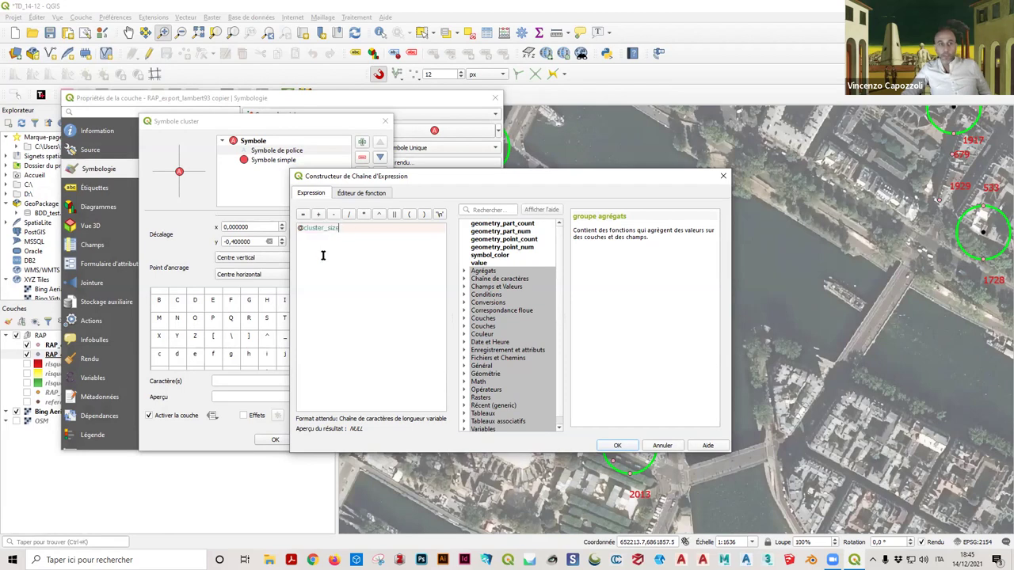
{"action": "left_click", "coordinate": [617, 445]}
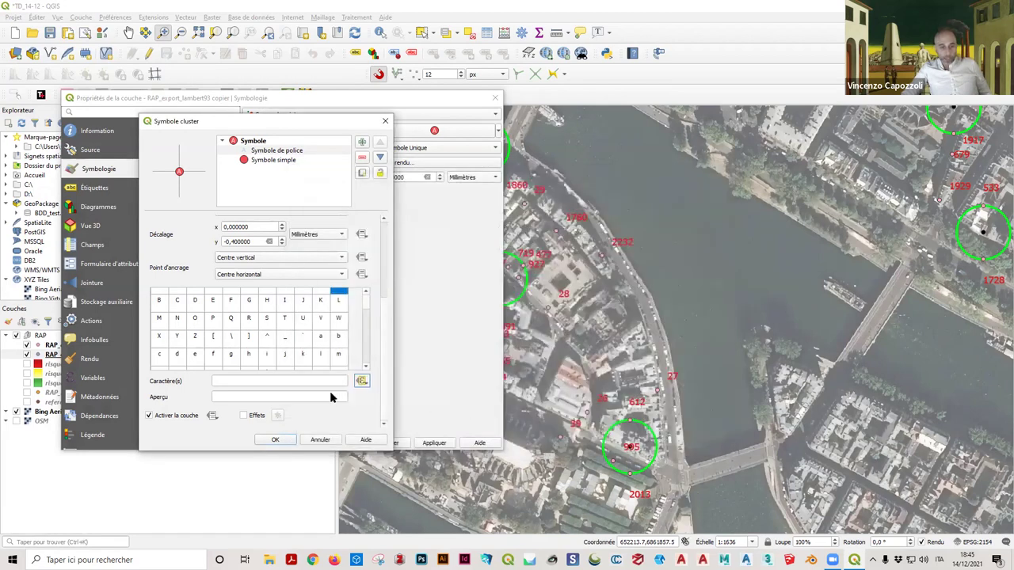
{"action": "left_click", "coordinate": [361, 381]}
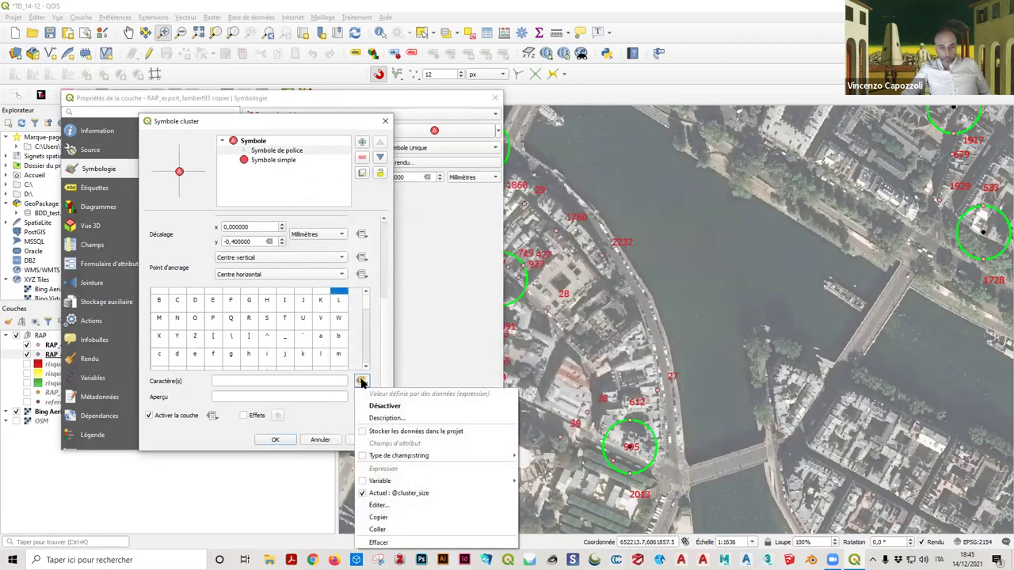
{"action": "left_click", "coordinate": [400, 497]}
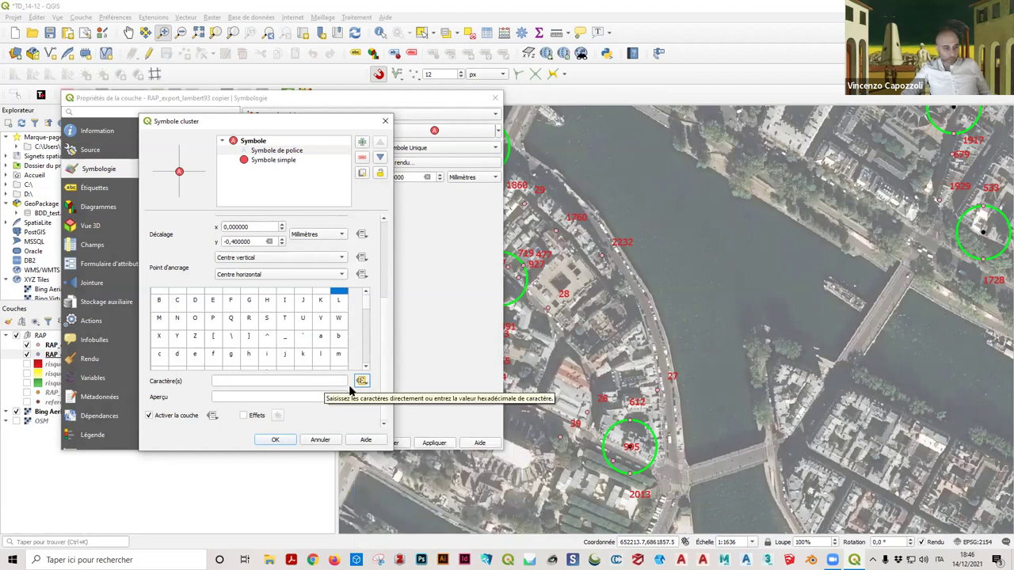
Step: Accept the cluster symbol and apply the Groupe de points style to the RAP_export_lambert93 copier layer
{"action": "left_click", "coordinate": [276, 441]}
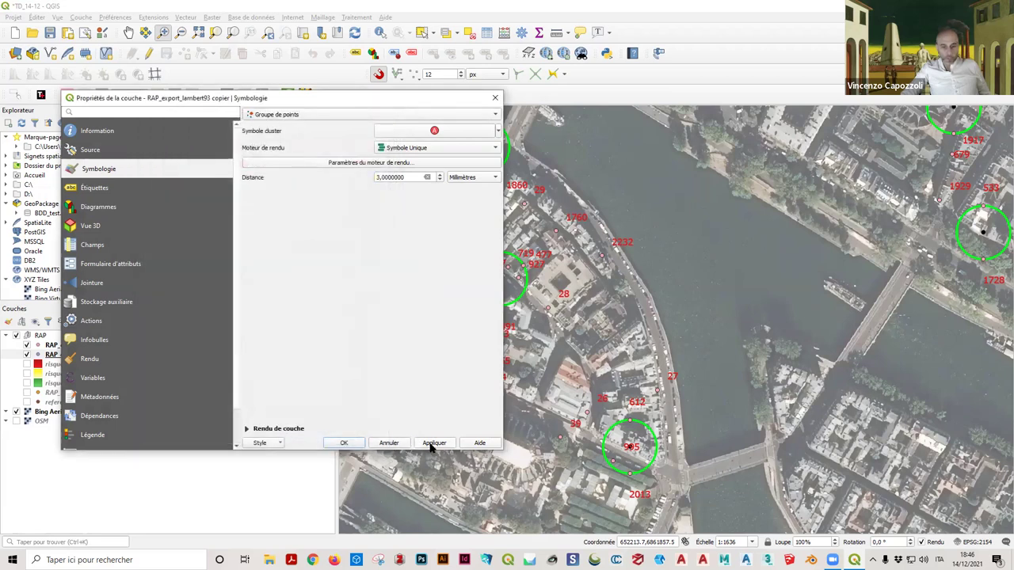
{"action": "left_click", "coordinate": [433, 443]}
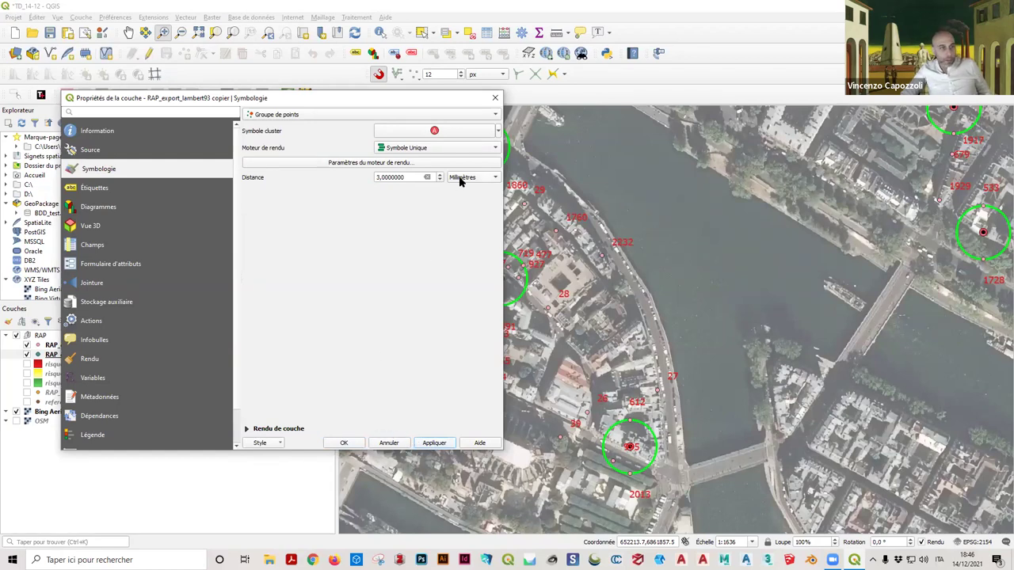
{"action": "left_click", "coordinate": [347, 445]}
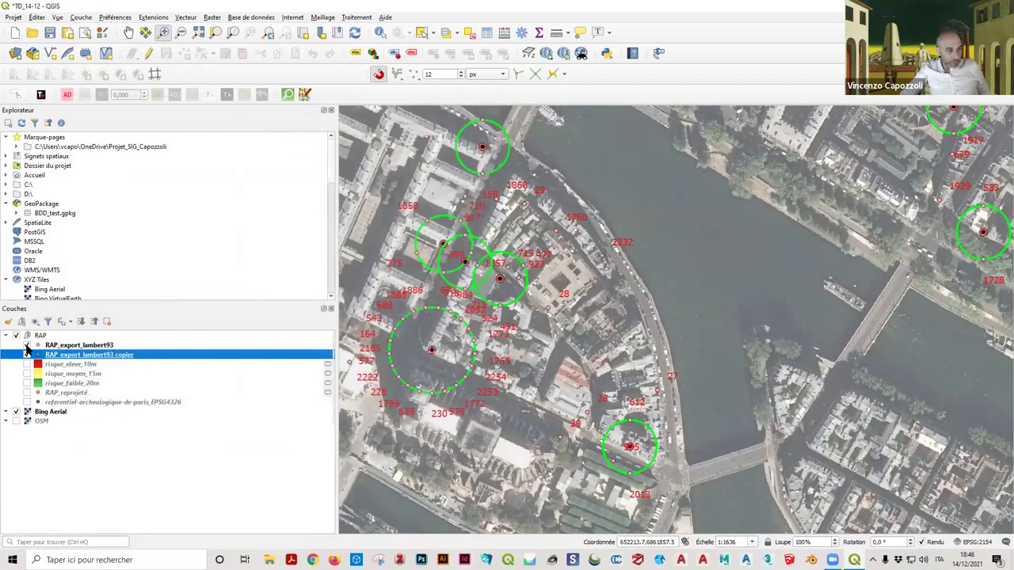
Step: Hide the RAP_export_lambert93 layer and view the clustered points across central Paris
{"action": "left_click", "coordinate": [26, 346]}
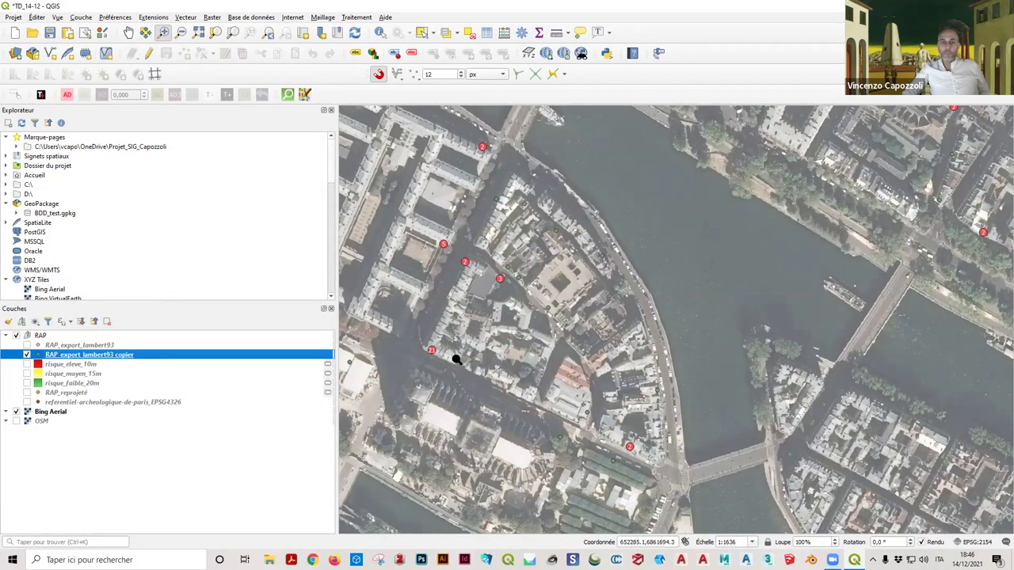
{"action": "left_click", "coordinate": [130, 32]}
{"action": "left_click_drag", "start_coordinate": [484, 276], "coordinate": [586, 277]}
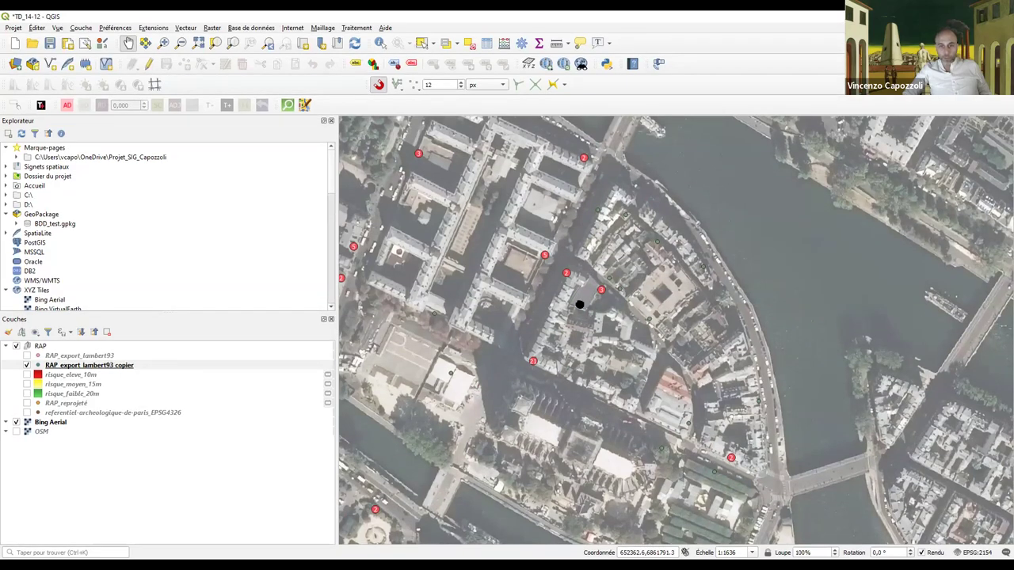
{"action": "scroll", "coordinate": [550, 317], "scroll_direction": "down", "scroll_amount": 2}
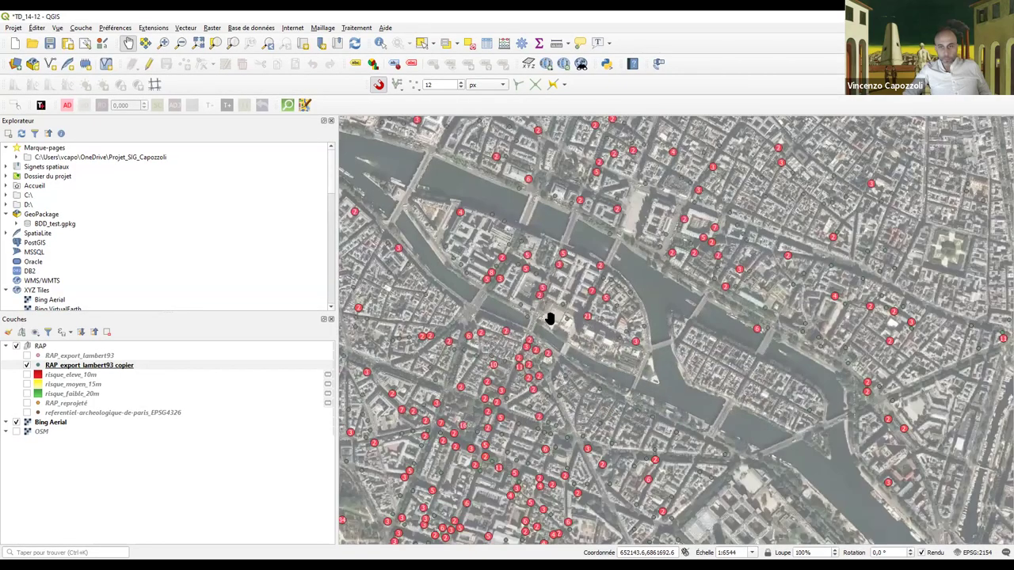
Step: Hide the RAP_export_lambert93 copier layer and show it again
{"action": "left_click", "coordinate": [27, 366]}
{"action": "double_click", "coordinate": [26, 367]}
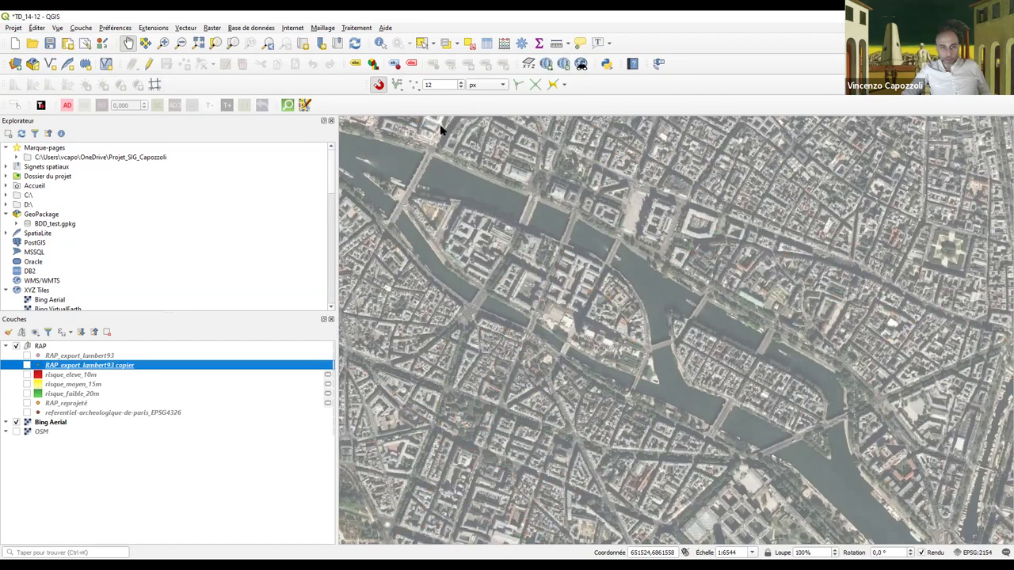
{"action": "left_click", "coordinate": [496, 106]}
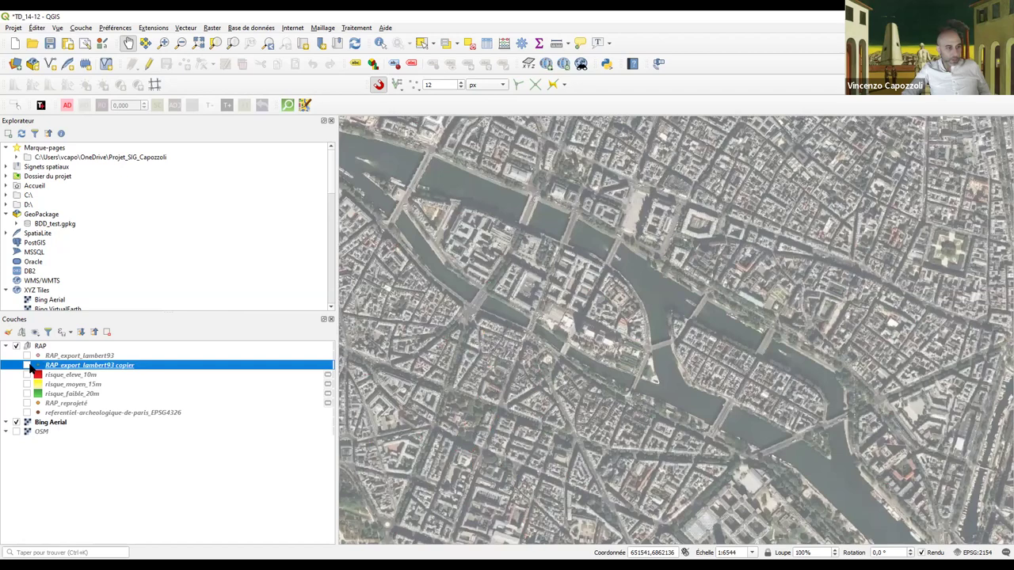
{"action": "left_click", "coordinate": [28, 366]}
Step: Identify a single unclustered point of the RAP_export_lambert93 copier layer and close its attribute results
{"action": "scroll", "coordinate": [516, 229], "scroll_direction": "up", "scroll_amount": 2}
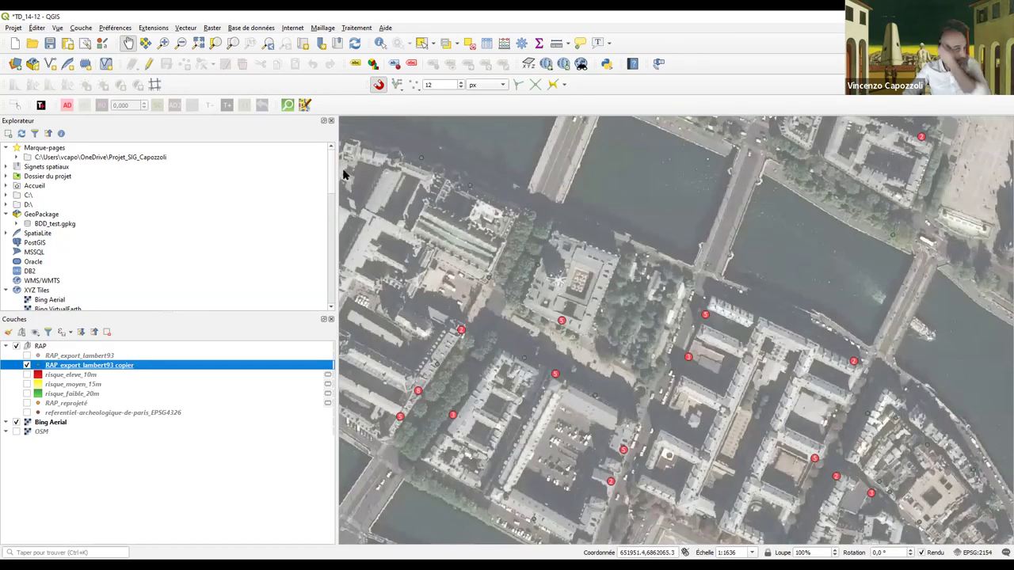
{"action": "left_click", "coordinate": [380, 43]}
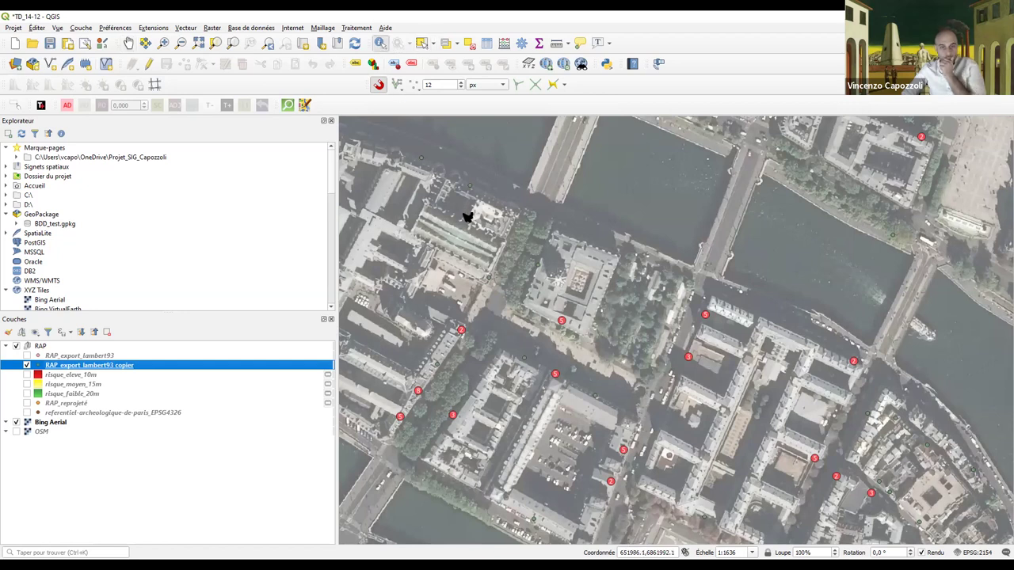
{"action": "left_click", "coordinate": [490, 277]}
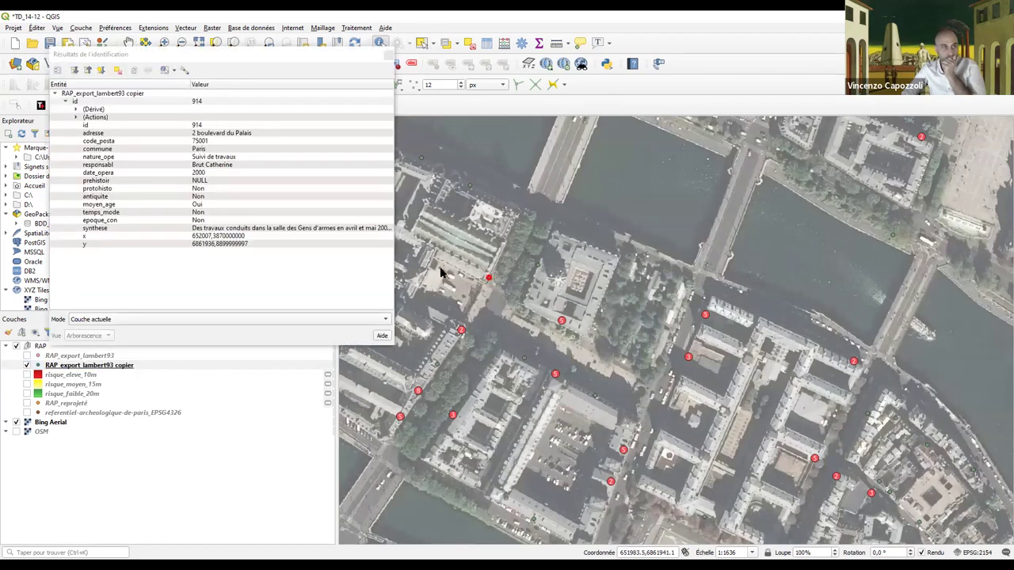
{"action": "left_click", "coordinate": [388, 58]}
Step: Examine how the point clusters and their counts change at different map scales
{"action": "scroll", "coordinate": [616, 373], "scroll_direction": "down", "scroll_amount": 1}
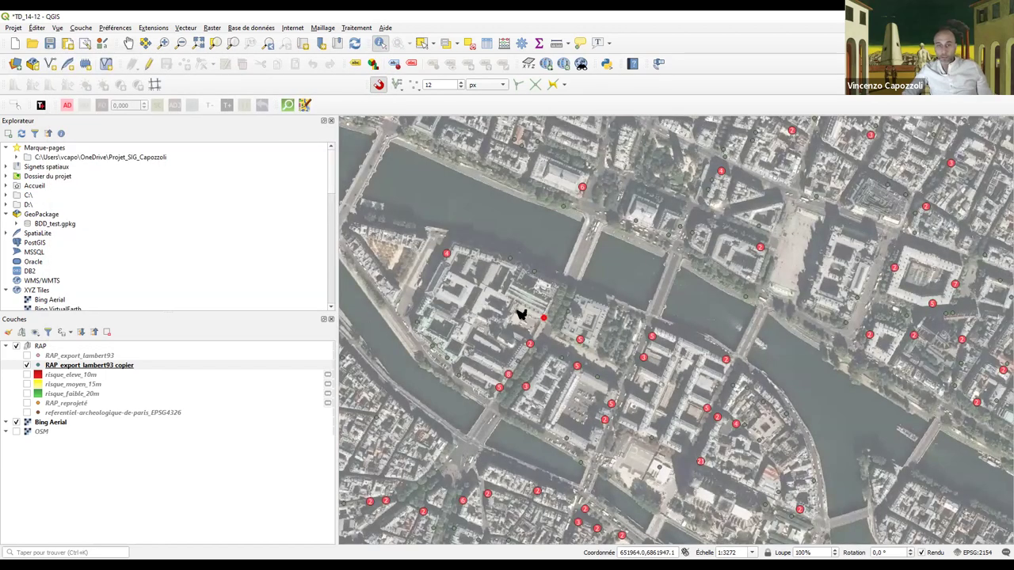
{"action": "scroll", "coordinate": [579, 311], "scroll_direction": "down", "scroll_amount": 2}
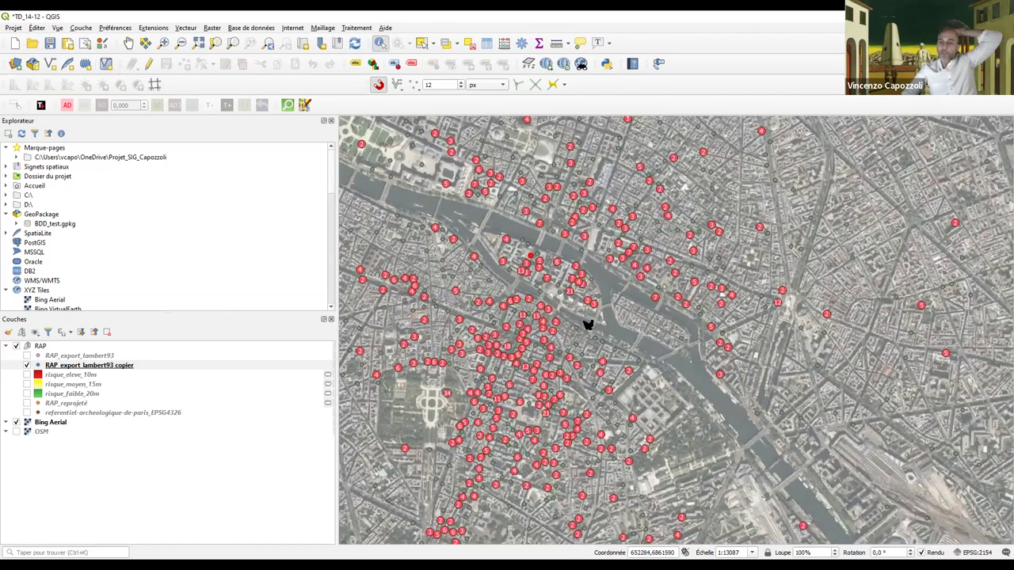
{"action": "scroll", "coordinate": [600, 324], "scroll_direction": "down", "scroll_amount": 2}
{"action": "scroll", "coordinate": [550, 341], "scroll_direction": "up", "scroll_amount": 2}
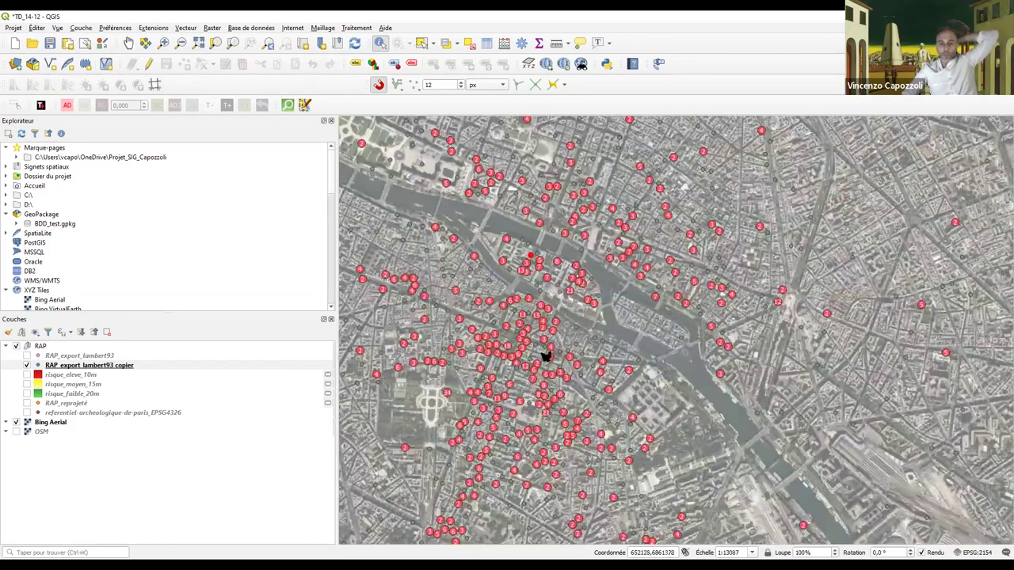
{"action": "scroll", "coordinate": [519, 368], "scroll_direction": "up", "scroll_amount": 2}
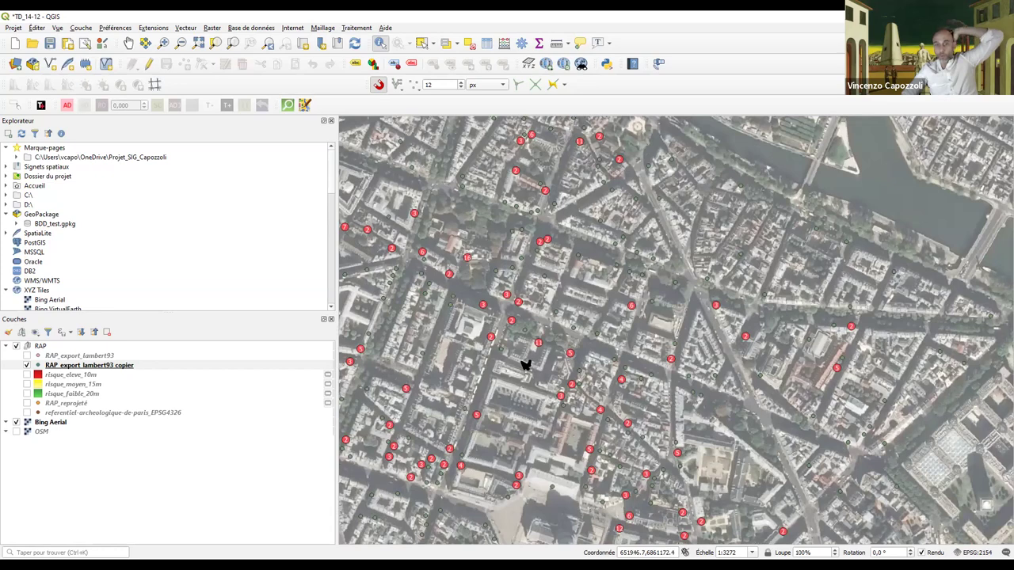
{"action": "scroll", "coordinate": [535, 345], "scroll_direction": "up", "scroll_amount": 1}
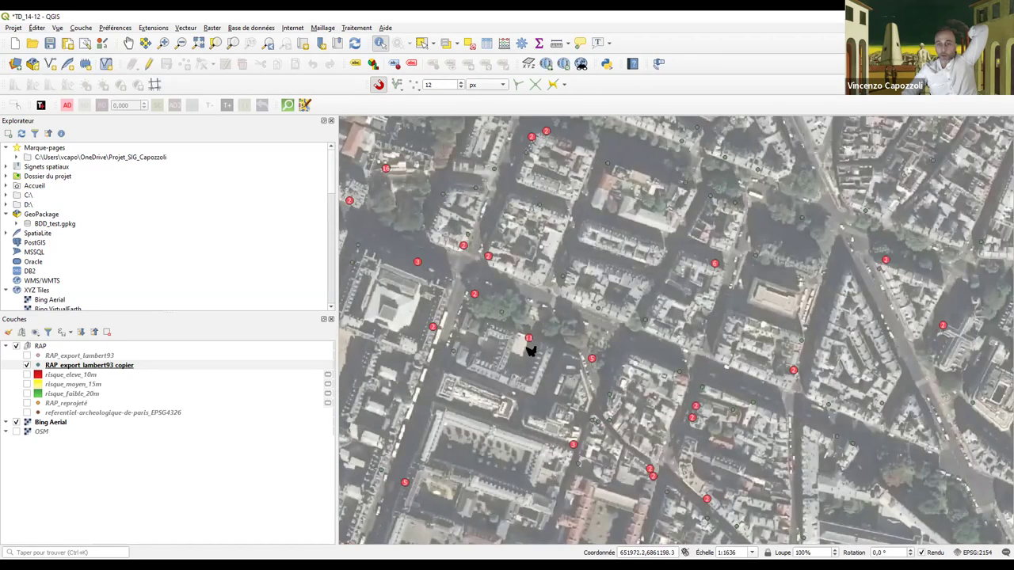
{"action": "scroll", "coordinate": [541, 354], "scroll_direction": "down", "scroll_amount": 2}
{"action": "scroll", "coordinate": [540, 371], "scroll_direction": "down", "scroll_amount": 1}
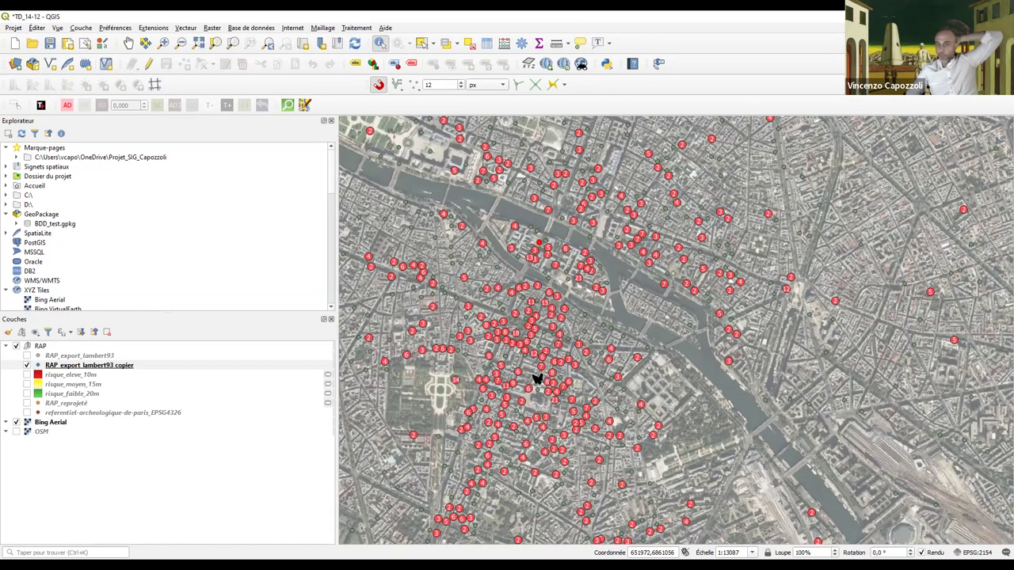
Step: Show the RAP_export_lambert93 layer and duplicate it, keeping the new copy hidden
{"action": "left_click", "coordinate": [27, 355]}
{"action": "right_click", "coordinate": [75, 357]}
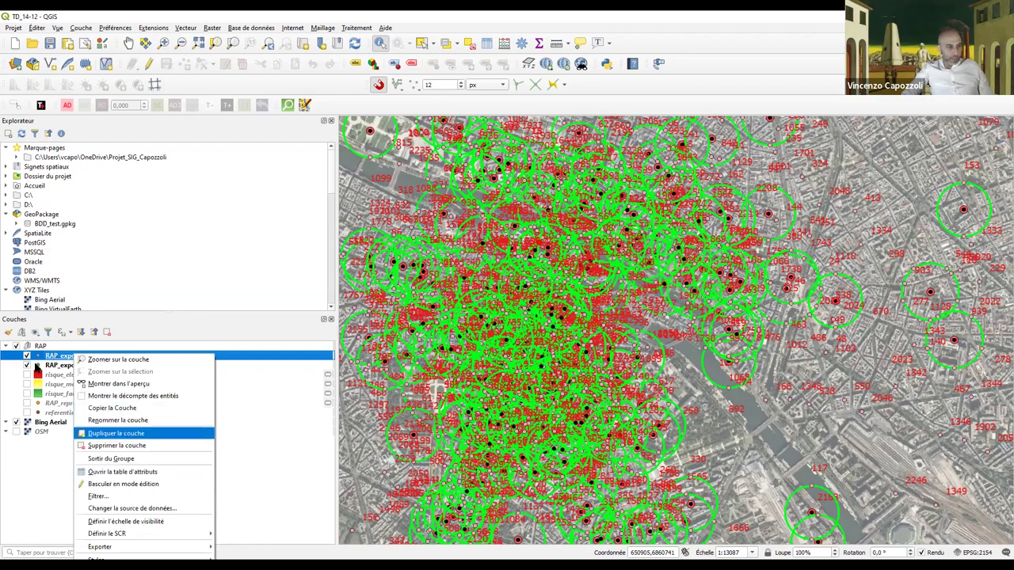
{"action": "key", "text": "Return"}
{"action": "left_click", "coordinate": [28, 366]}
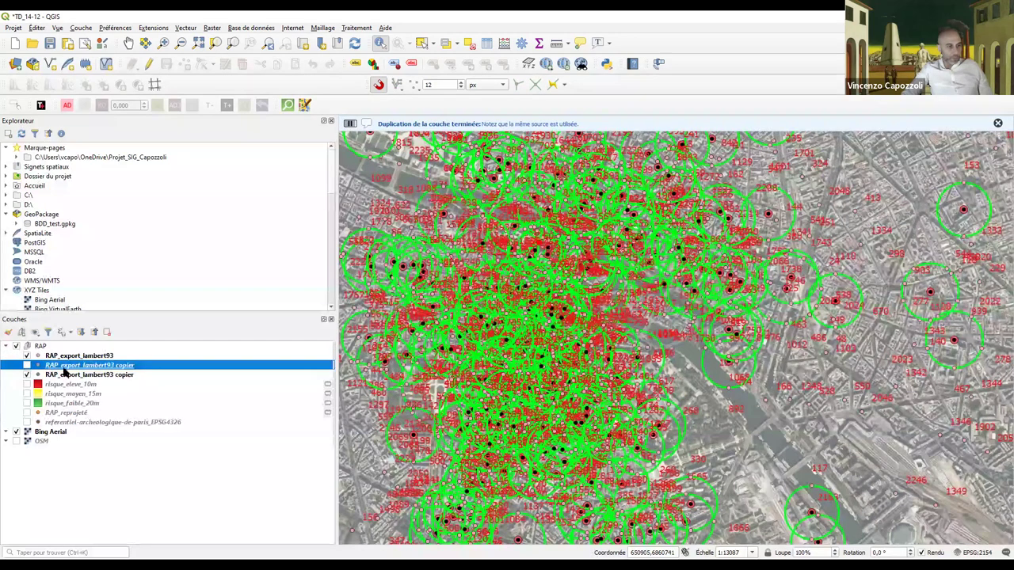
Step: Rename the original RAP_export_lambert93 layer as RAP_export_lambert93_dep-points and hide it
{"action": "left_click", "coordinate": [117, 358]}
{"action": "right_click", "coordinate": [116, 359]}
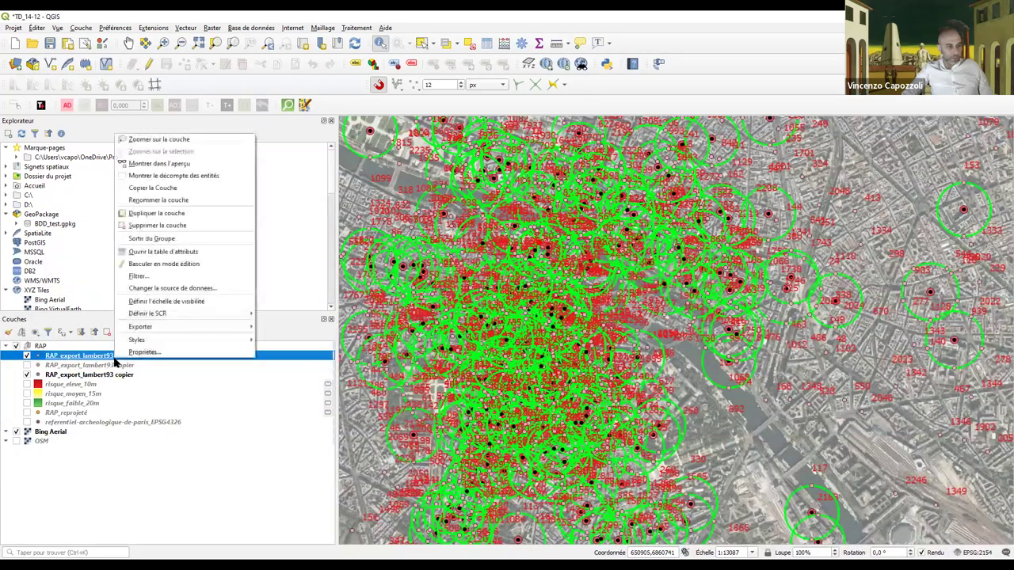
{"action": "left_click", "coordinate": [164, 201]}
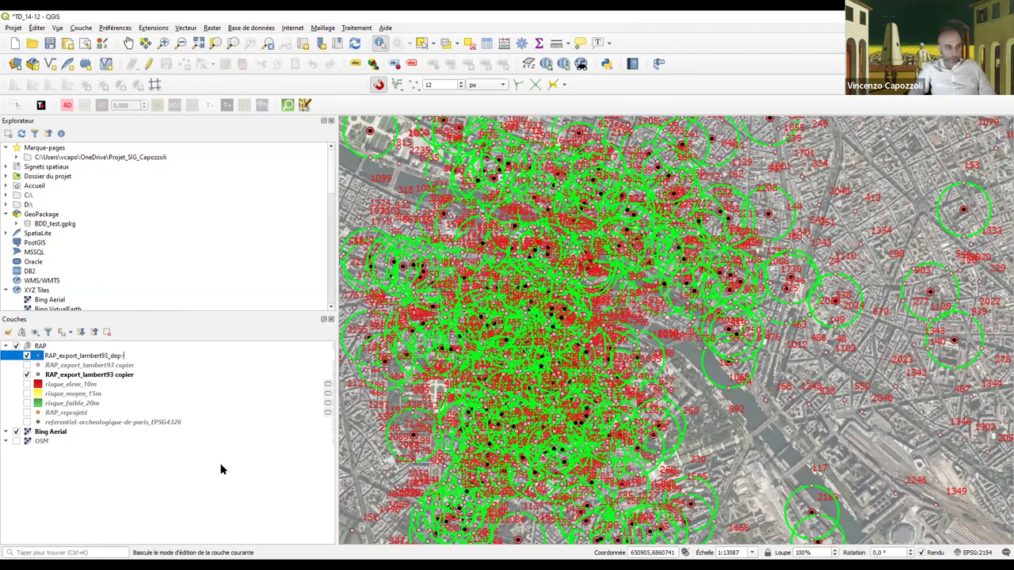
{"action": "type", "text": "_dep-points"}
{"action": "key", "text": "Return"}
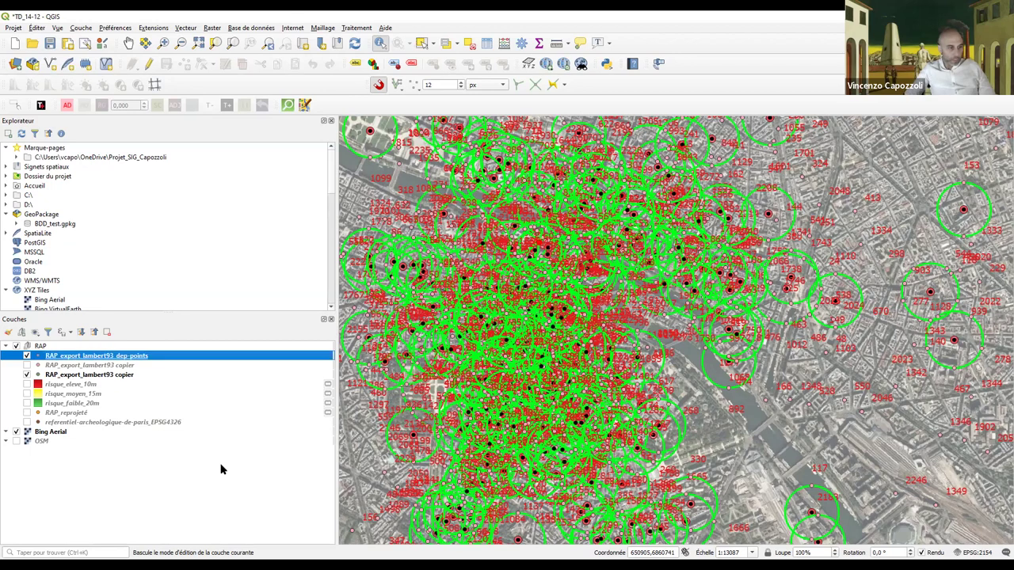
{"action": "left_click", "coordinate": [26, 356]}
Step: Rename the clustered copy layer as RAP_export_lambert93_cluster-points and hide it
{"action": "left_click", "coordinate": [91, 375]}
{"action": "right_click", "coordinate": [129, 375]}
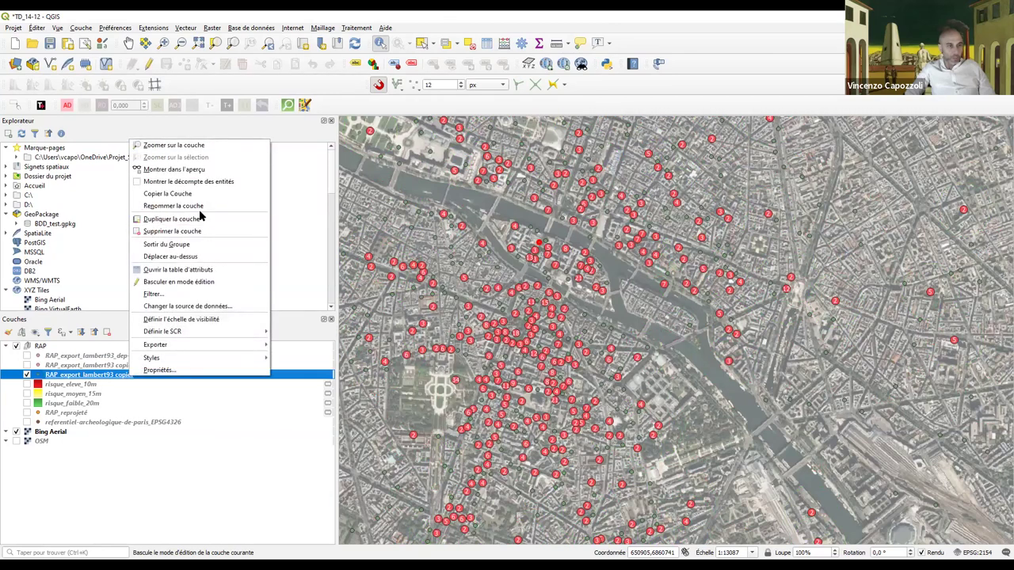
{"action": "left_click", "coordinate": [203, 207]}
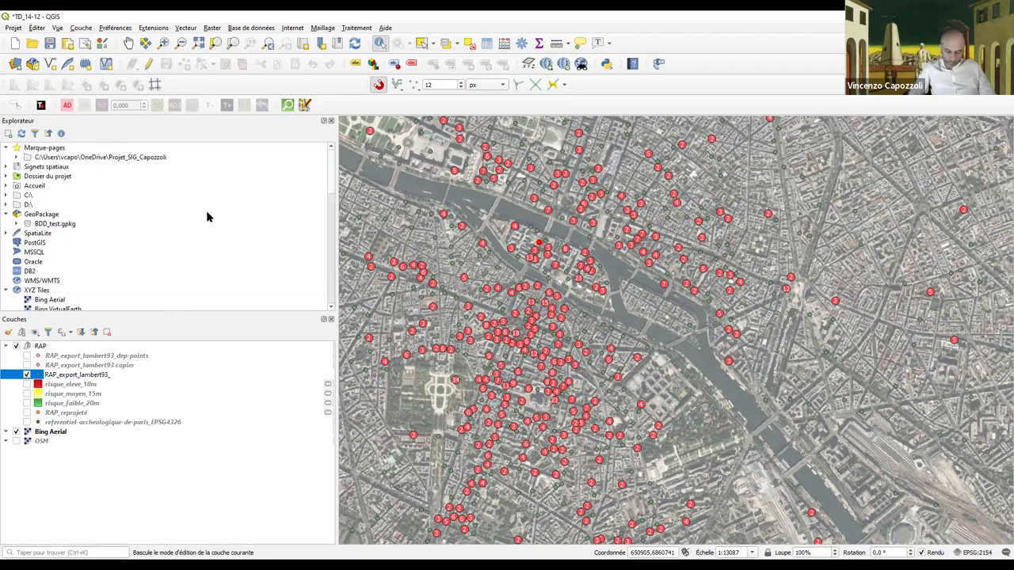
{"action": "type", "text": "ster"}
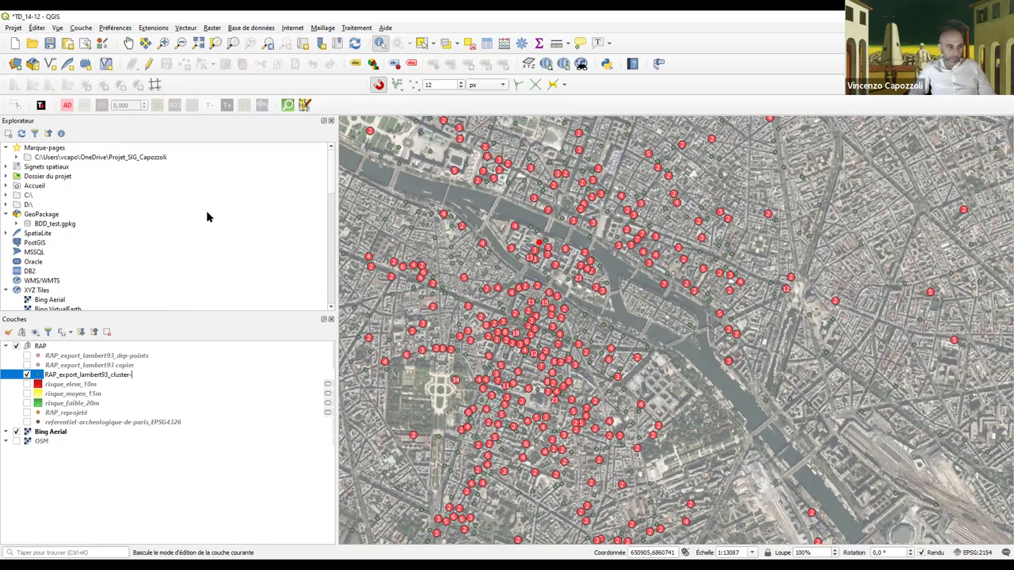
{"action": "type", "text": "-points"}
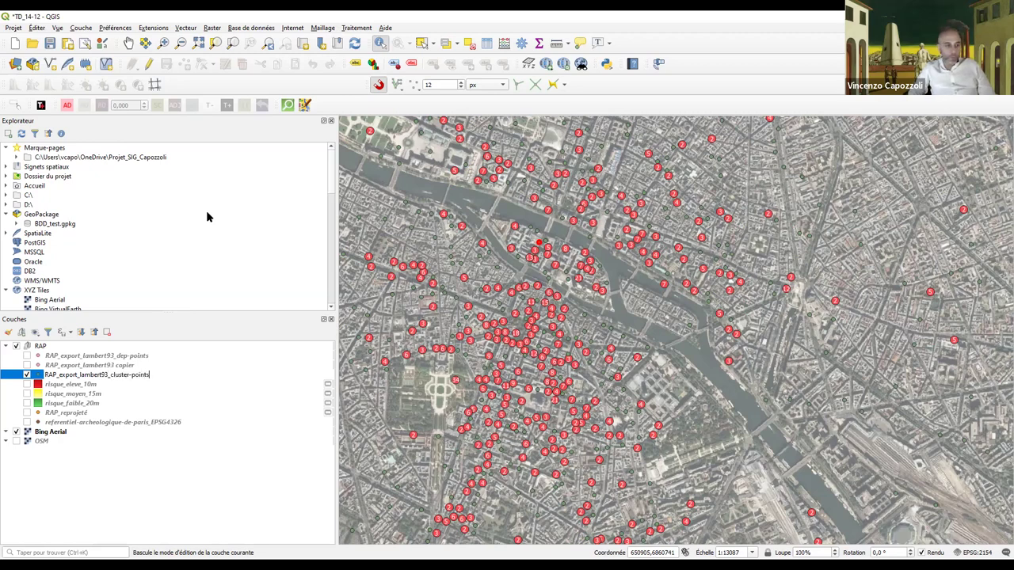
{"action": "key", "text": "Return"}
{"action": "left_click", "coordinate": [27, 375]}
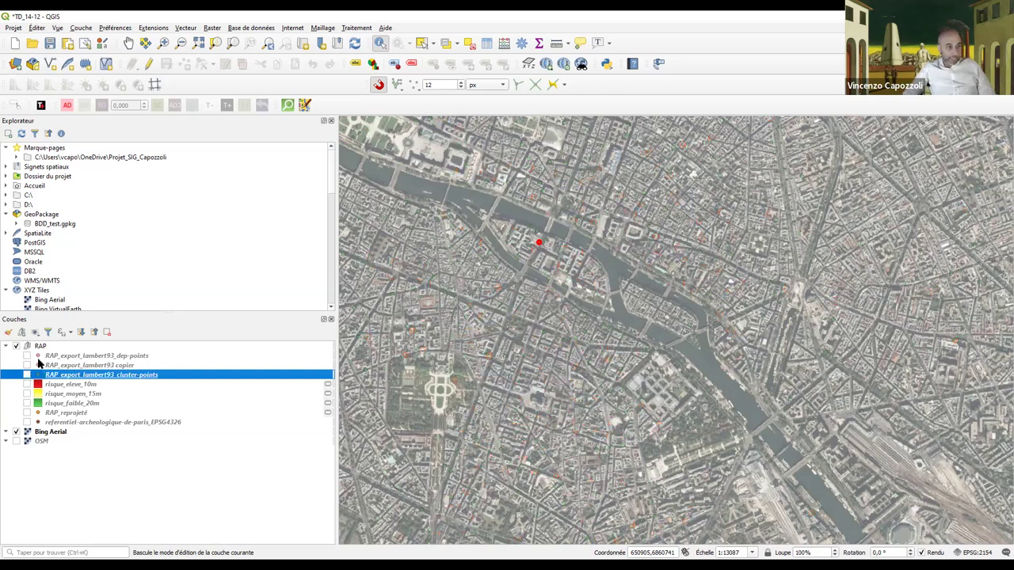
Step: Show the remaining RAP_export_lambert93 copier layer and apply the Symbole Unique renderer to it
{"action": "left_click", "coordinate": [41, 365]}
{"action": "right_click", "coordinate": [115, 366]}
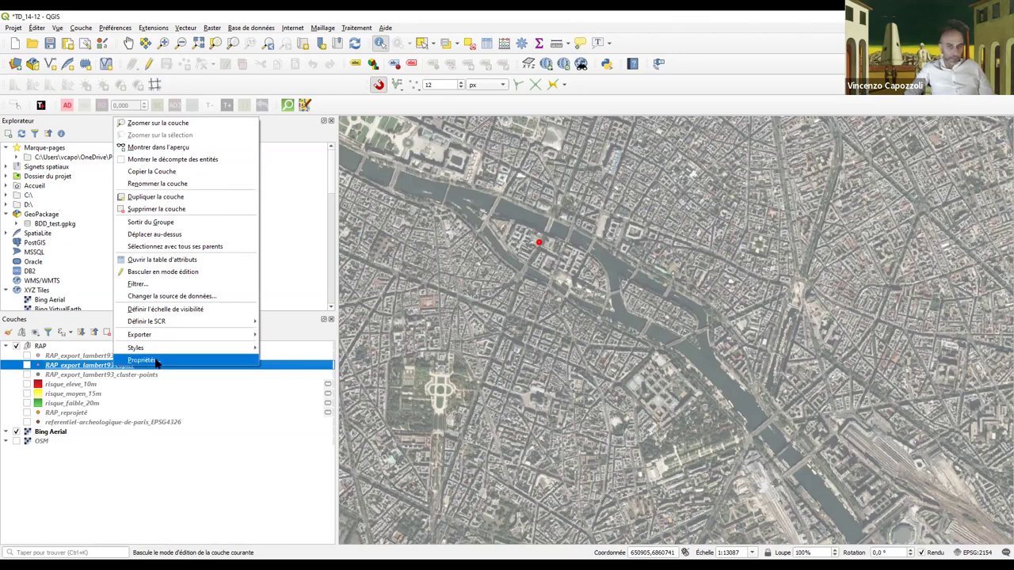
{"action": "left_click", "coordinate": [28, 366]}
{"action": "double_click", "coordinate": [73, 366]}
{"action": "left_click", "coordinate": [341, 141]}
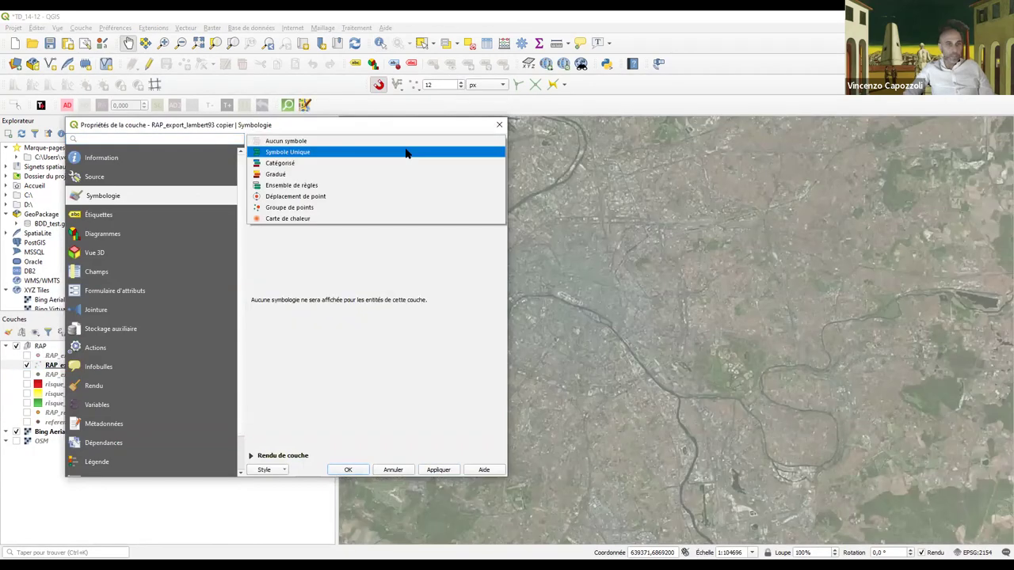
{"action": "left_click", "coordinate": [405, 151]}
{"action": "left_click", "coordinate": [438, 470]}
{"action": "left_click", "coordinate": [354, 472]}
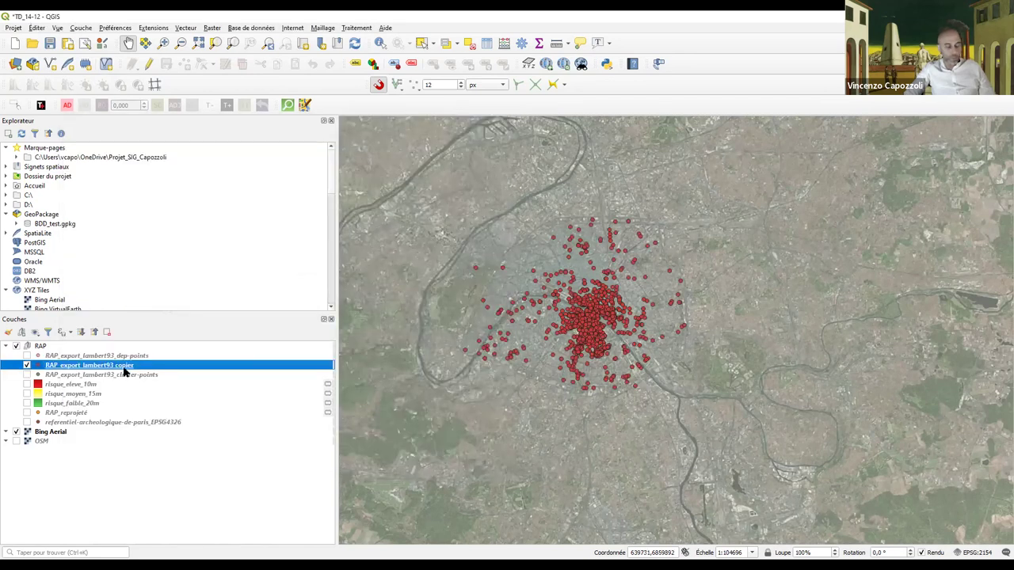
Step: Rename the RAP_export_lambert93 copier layer as RAP_export_lambert93_carte-chaleur
{"action": "right_click", "coordinate": [123, 366]}
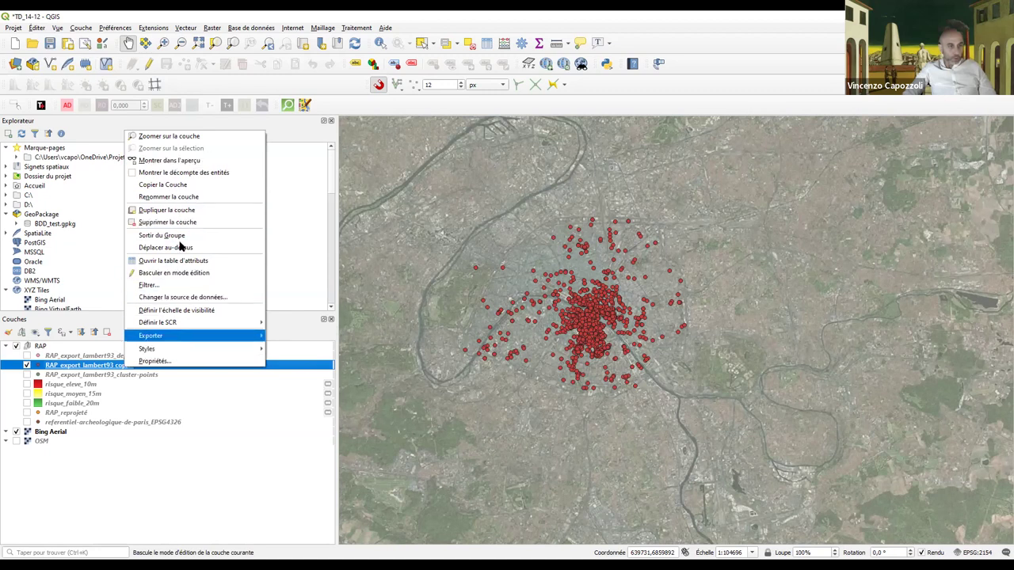
{"action": "left_click", "coordinate": [190, 203]}
{"action": "key", "text": "End"}
{"action": "key", "text": "BackSpace"}
{"action": "key", "text": "BackSpace"}
{"action": "key", "text": "BackSpace"}
{"action": "key", "text": "BackSpace"}
{"action": "key", "text": "BackSpace"}
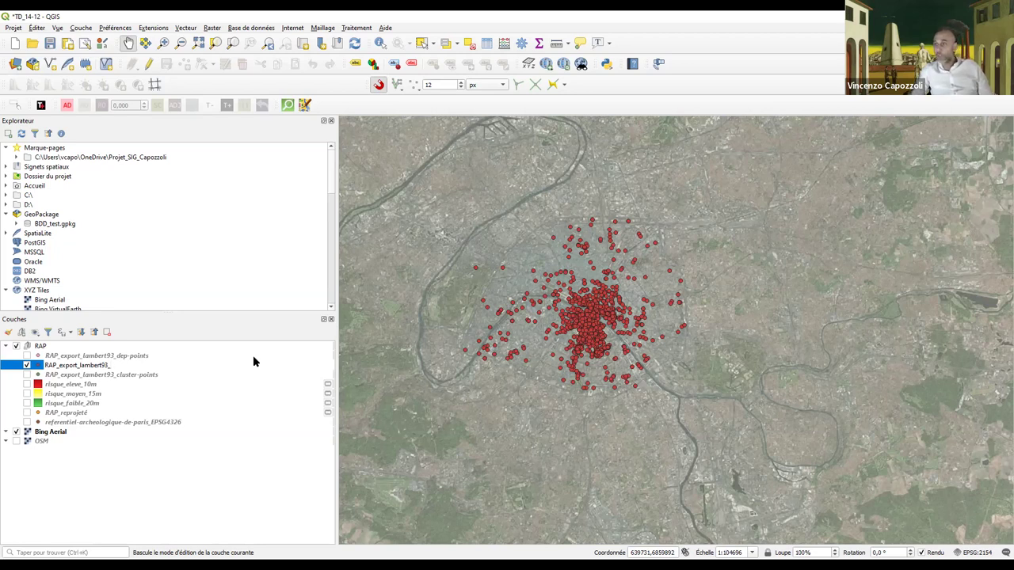
{"action": "type", "text": "carte-chaleur"}
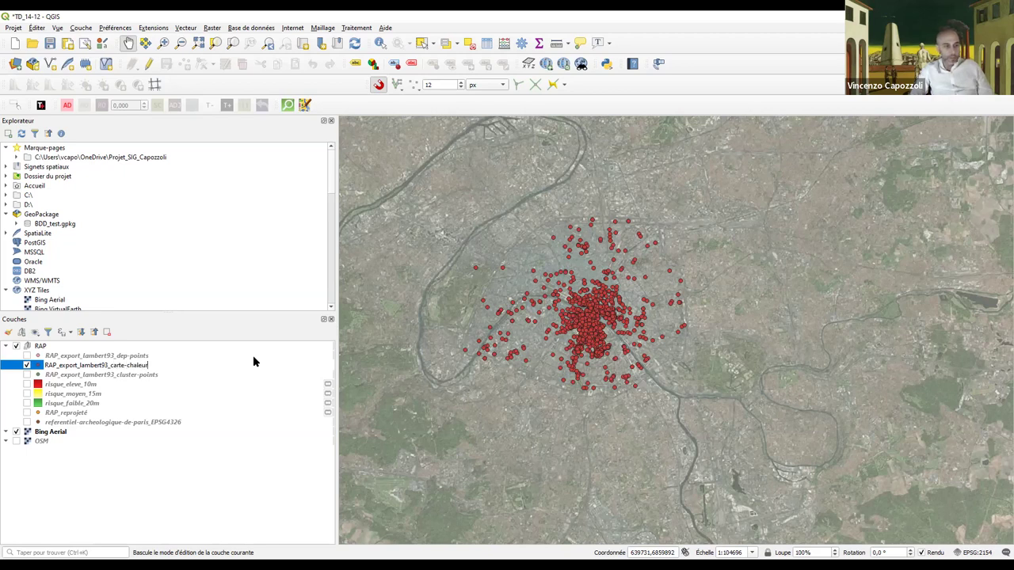
{"action": "key", "text": "Return"}
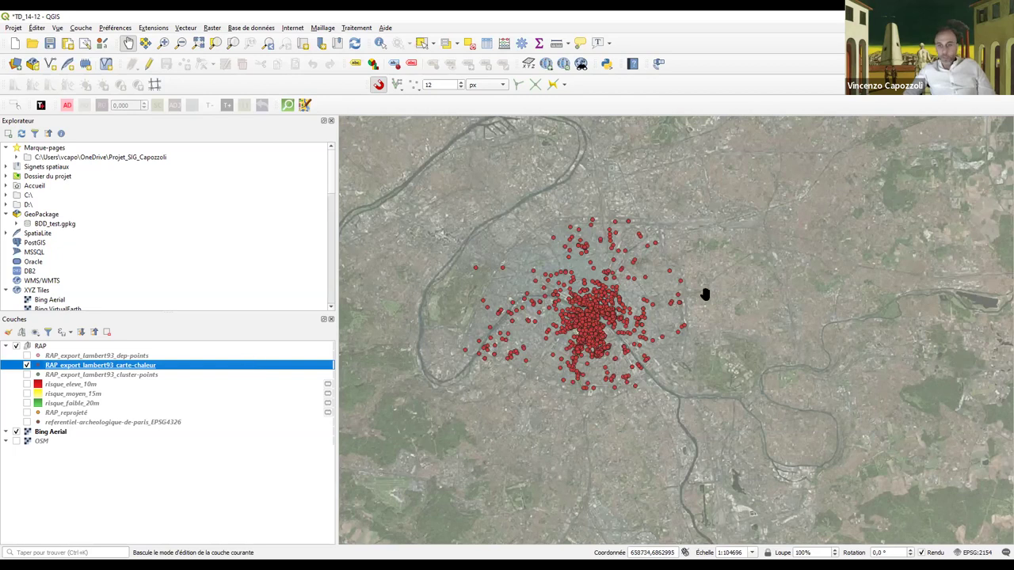
Step: Switch the RAP_export_lambert93_carte-chaleur layer's symbology to Carte de chaleur with the Reds colour ramp
{"action": "double_click", "coordinate": [113, 366]}
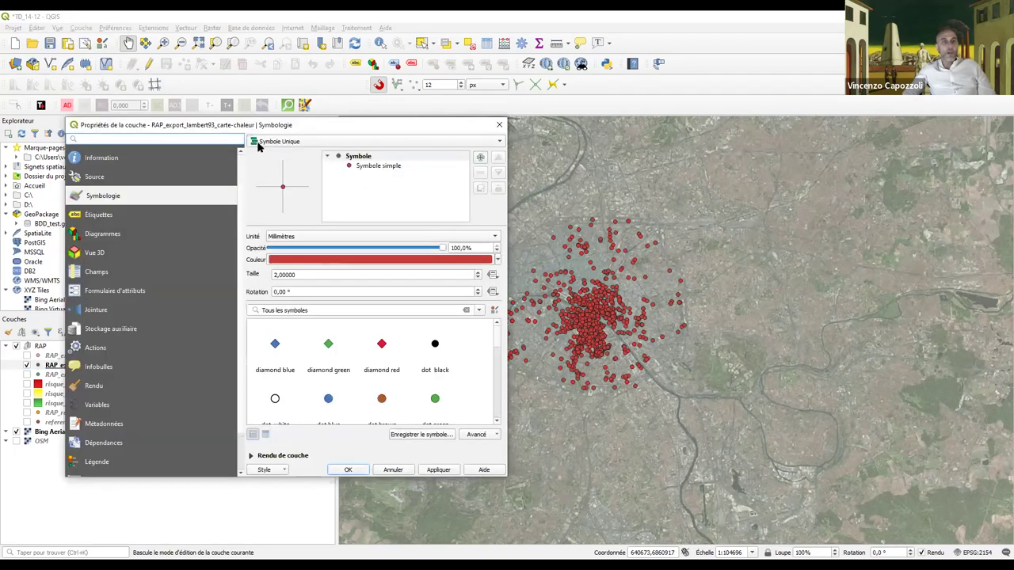
{"action": "left_click", "coordinate": [350, 143]}
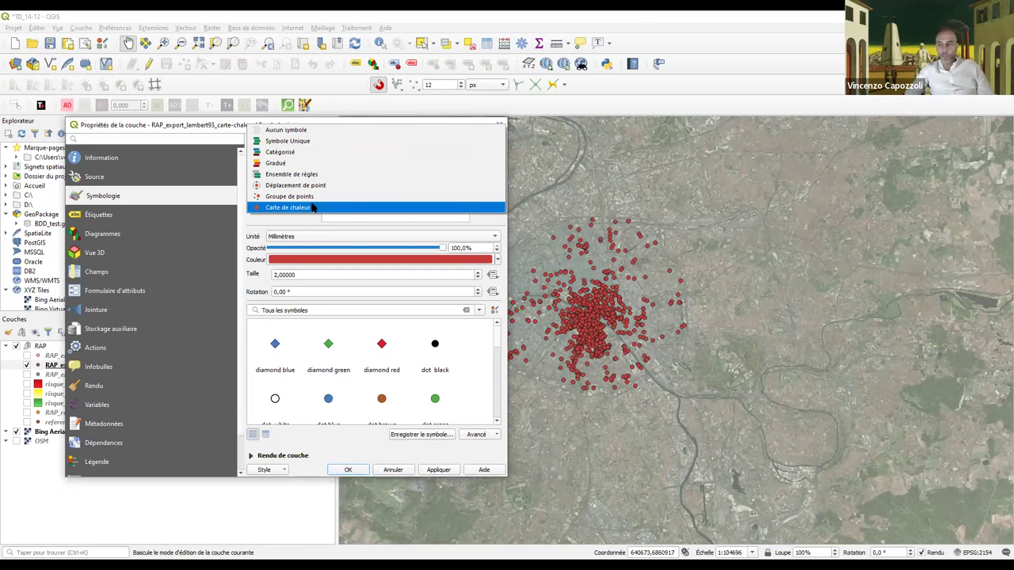
{"action": "left_click", "coordinate": [314, 208]}
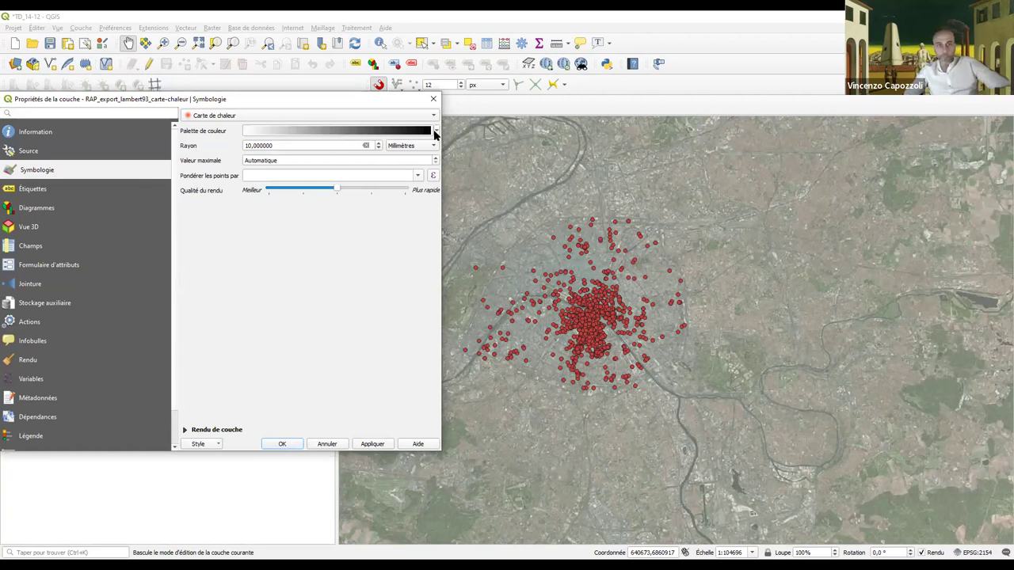
{"action": "left_click", "coordinate": [436, 132]}
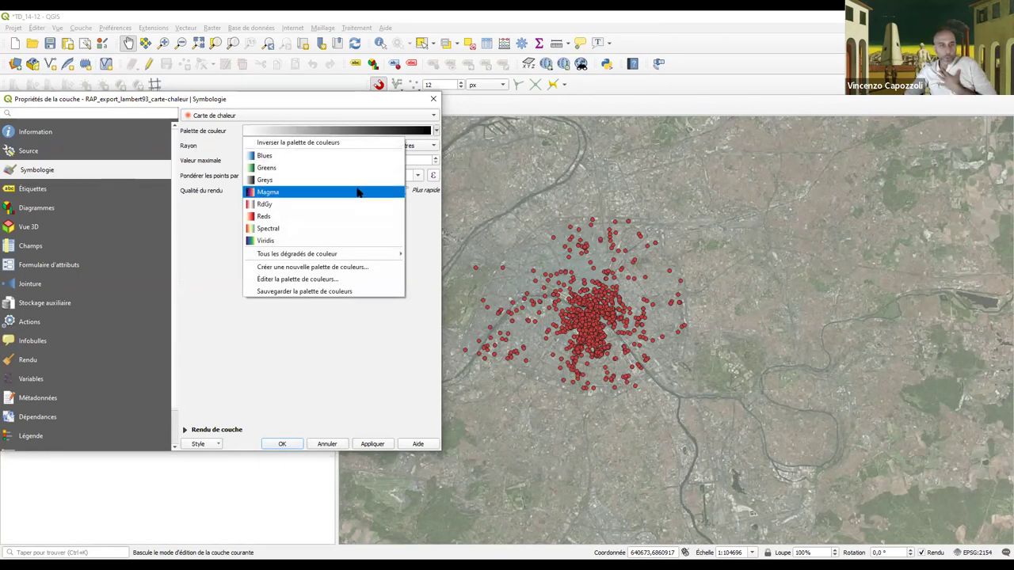
{"action": "left_click", "coordinate": [309, 222]}
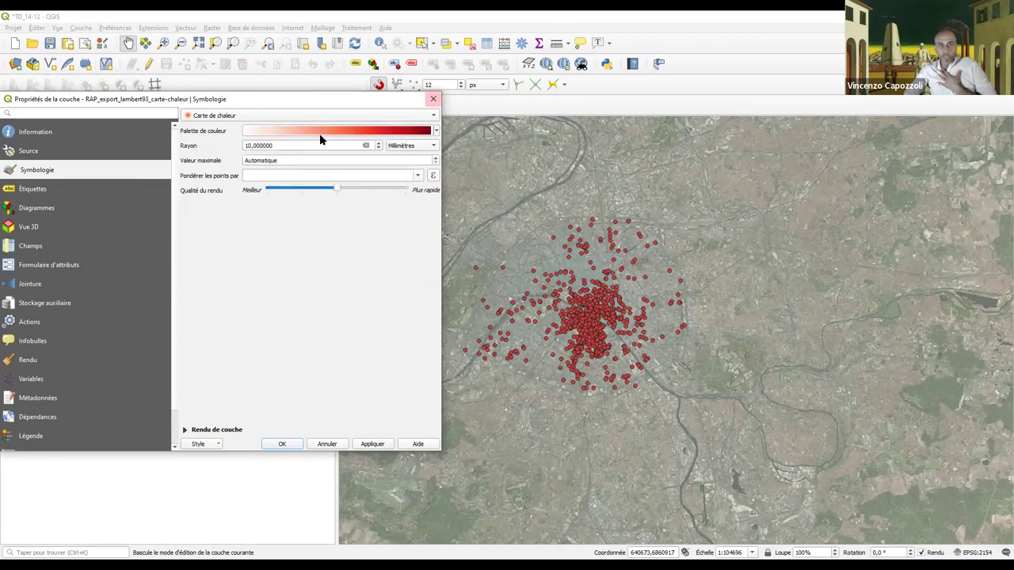
Step: Change the end colour (Couleur 2) of the heat map's colour ramp to a brighter red
{"action": "left_click", "coordinate": [412, 134]}
{"action": "left_click", "coordinate": [353, 182]}
{"action": "left_click", "coordinate": [384, 261]}
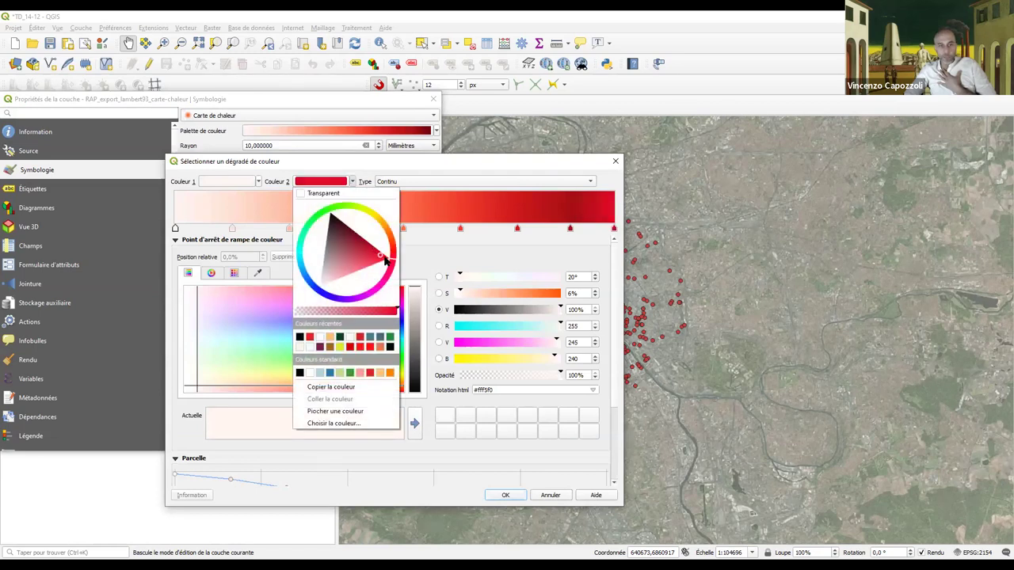
{"action": "left_click", "coordinate": [377, 263]}
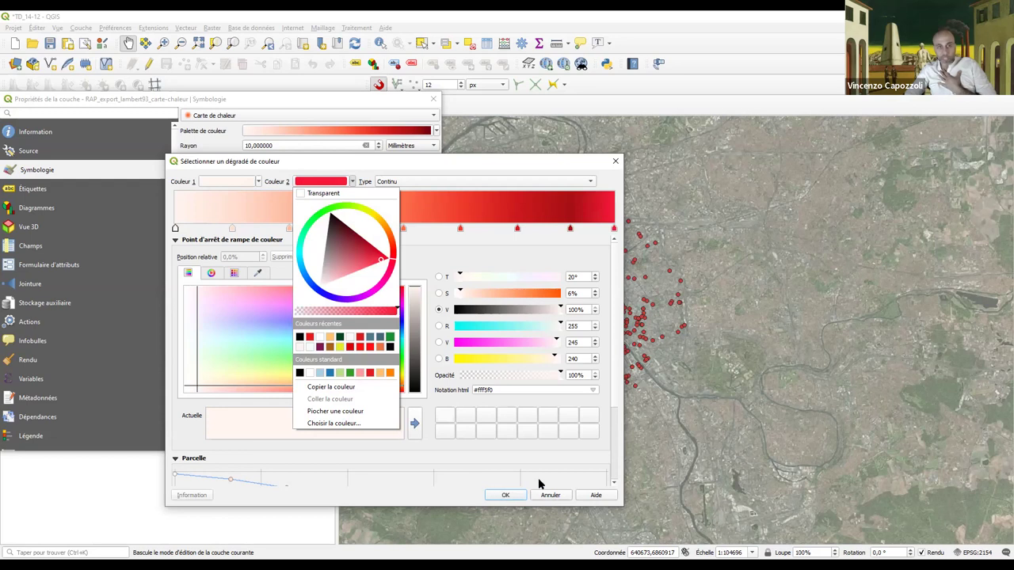
{"action": "left_click", "coordinate": [506, 495]}
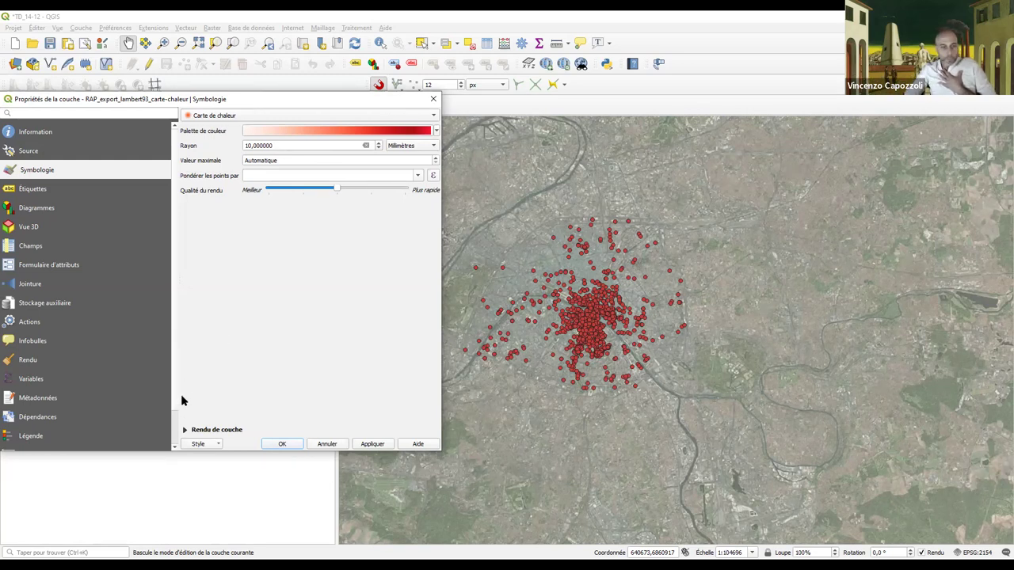
Step: Expand the Rendu de couche options and apply the heat map style to the layer
{"action": "left_click", "coordinate": [209, 446]}
{"action": "left_click", "coordinate": [185, 426]}
{"action": "left_click", "coordinate": [186, 430]}
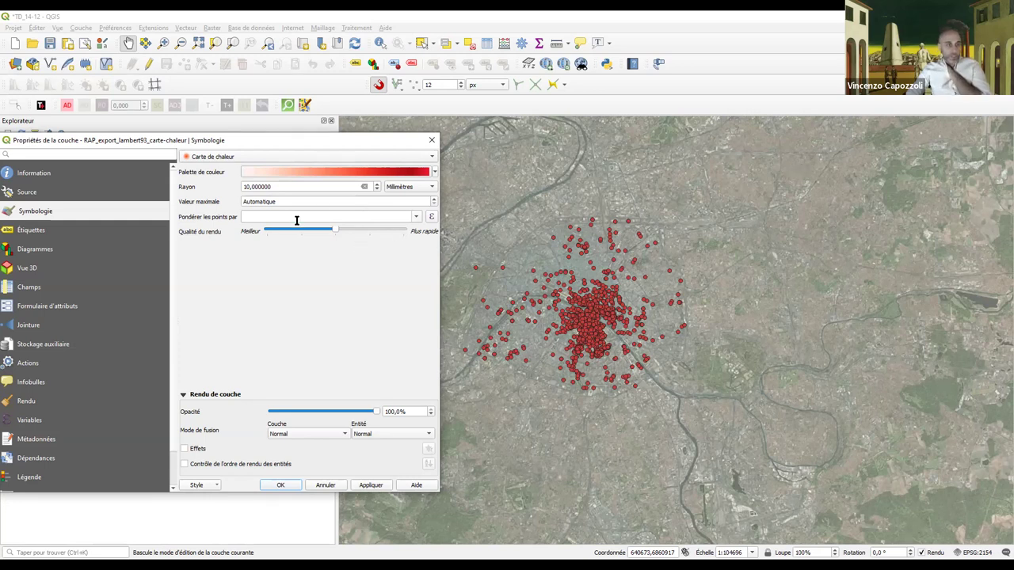
{"action": "scroll", "coordinate": [336, 233], "scroll_direction": "up", "scroll_amount": 2}
{"action": "scroll", "coordinate": [335, 233], "scroll_direction": "down", "scroll_amount": 2}
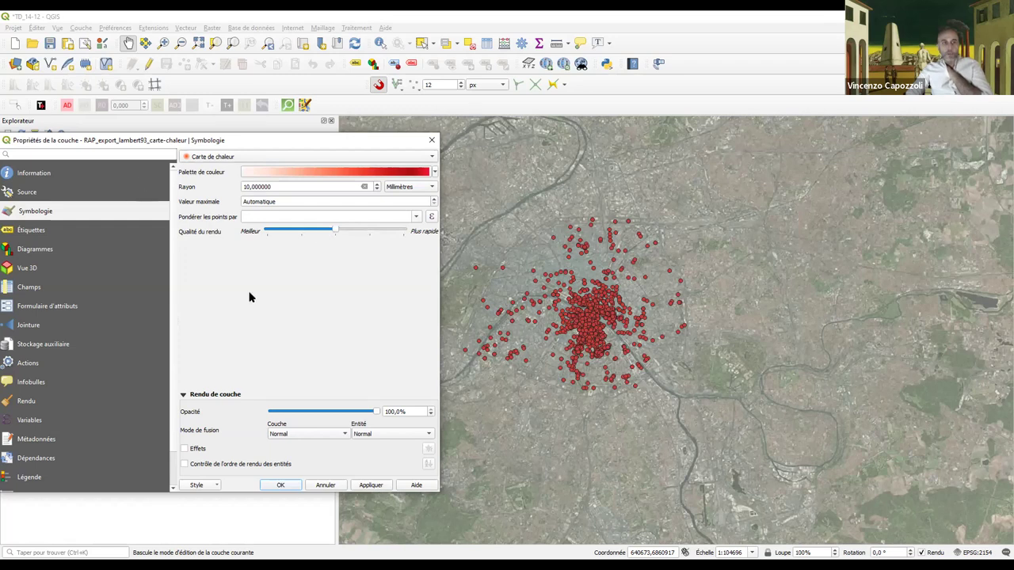
{"action": "left_click", "coordinate": [376, 486]}
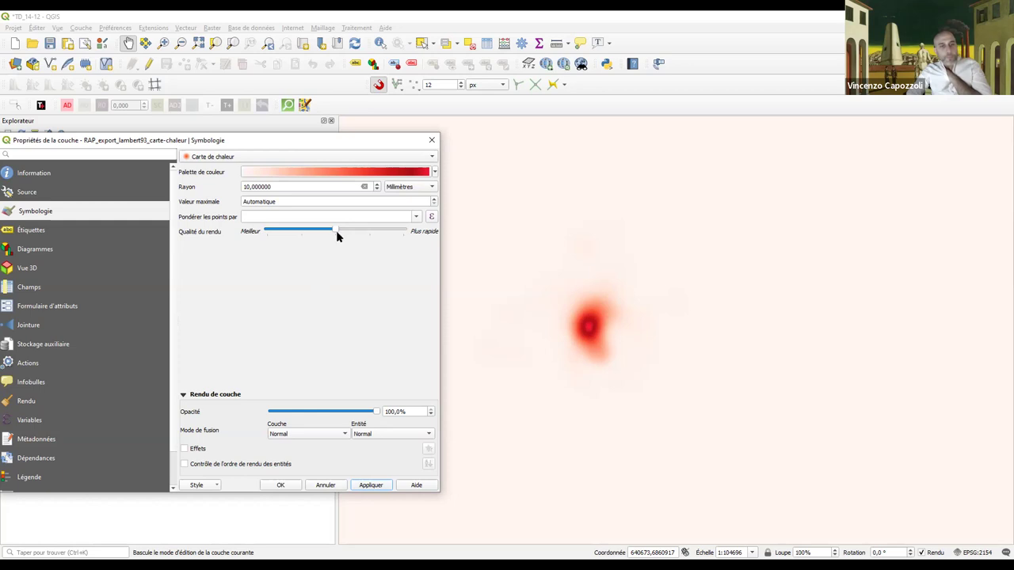
Step: Try the heat map's rendering quality at Plus rapide, and finish by applying it at Meilleur
{"action": "left_click_drag", "start_coordinate": [335, 229], "coordinate": [412, 233]}
{"action": "left_click", "coordinate": [362, 485]}
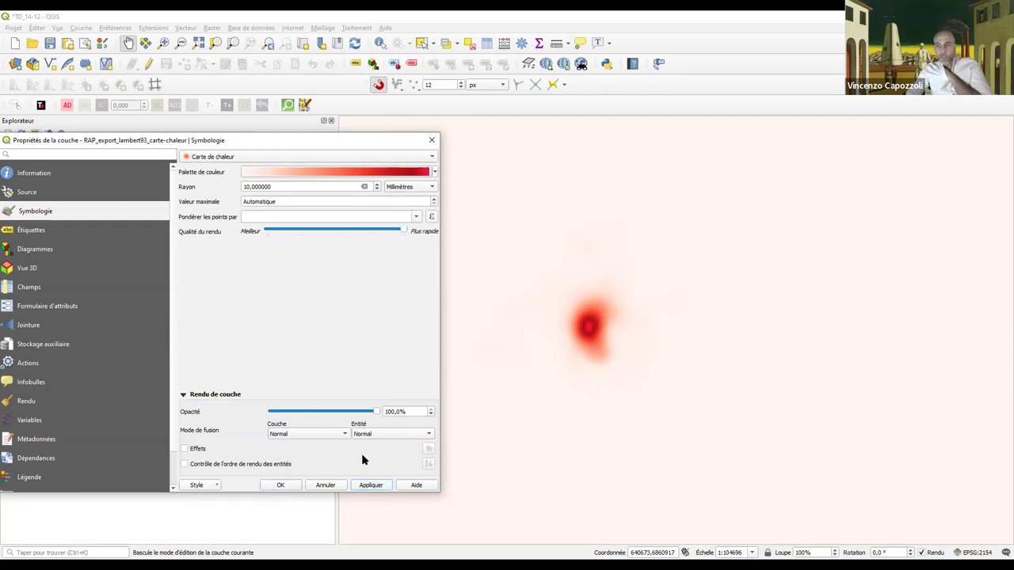
{"action": "left_click_drag", "start_coordinate": [402, 230], "coordinate": [255, 263]}
{"action": "left_click", "coordinate": [371, 485]}
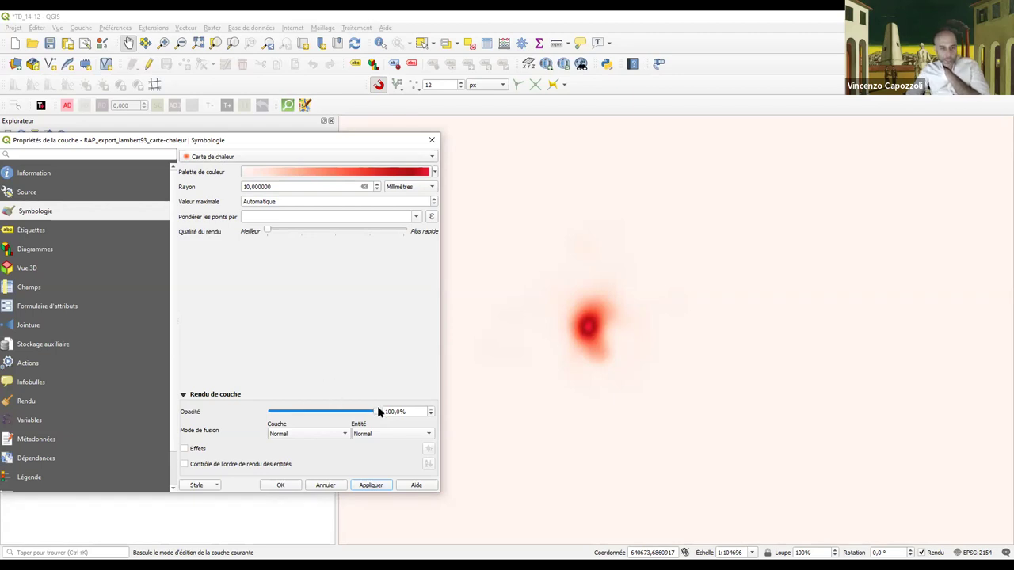
Step: Lower the heat map layer's opacity to 60,8% and apply it so the aerial basemap shows through
{"action": "left_click_drag", "start_coordinate": [376, 412], "coordinate": [335, 419]}
{"action": "left_click", "coordinate": [369, 485]}
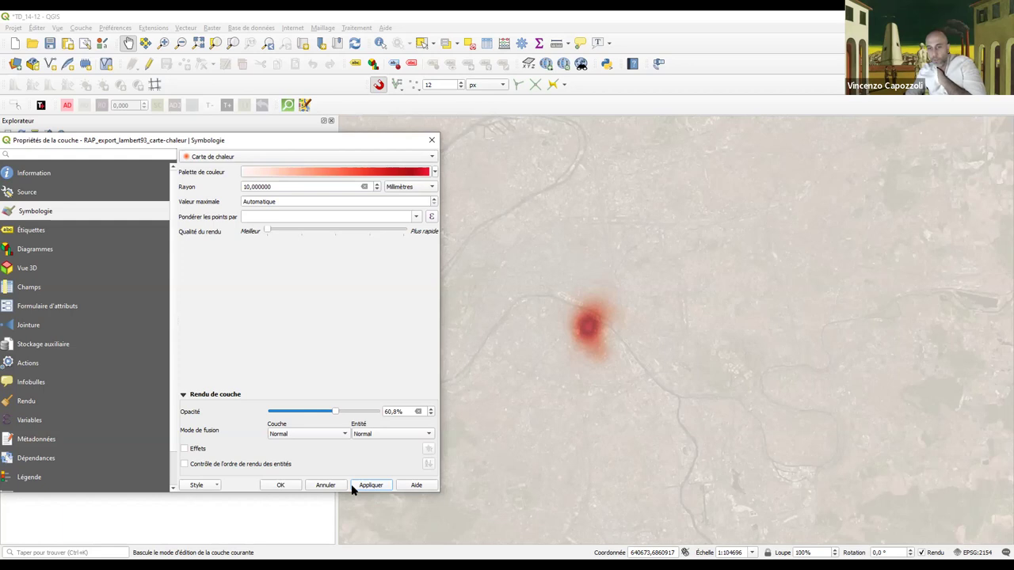
{"action": "left_click", "coordinate": [354, 486]}
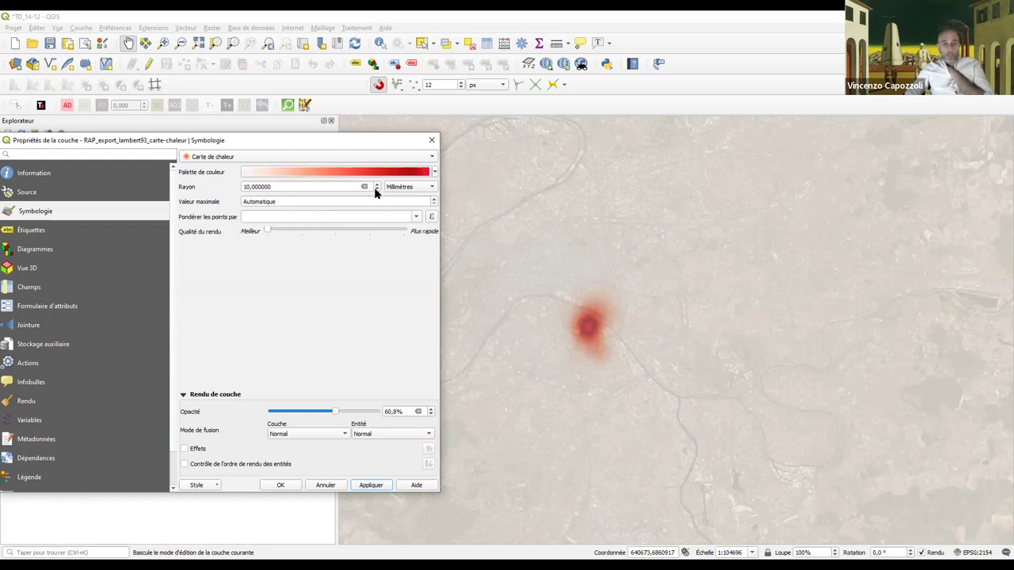
Step: Set the heat map radius to 1 millimetre, apply it and check the hot spots over central Paris
{"action": "scroll", "coordinate": [376, 190], "scroll_direction": "down", "scroll_amount": 6}
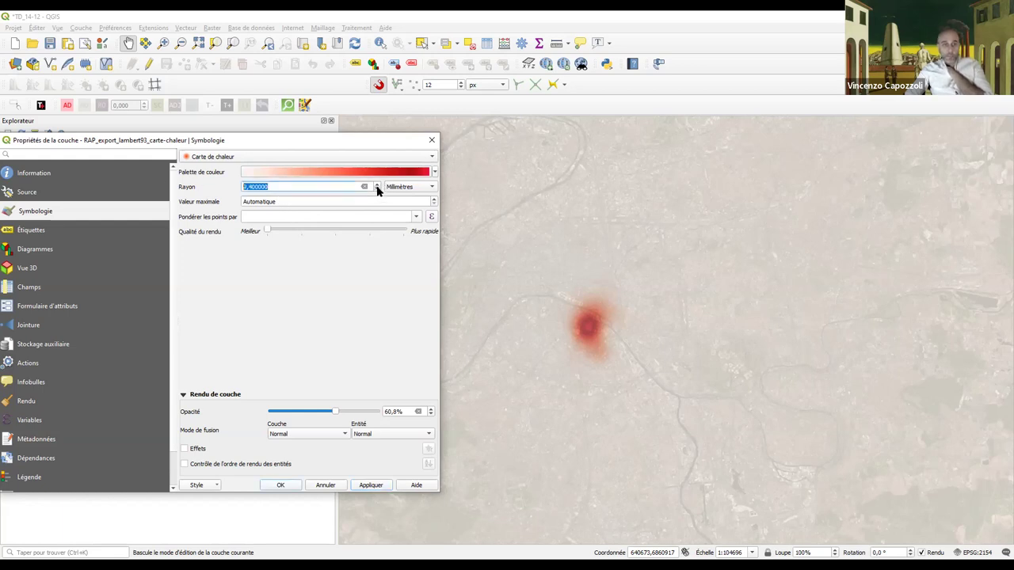
{"action": "type", "text": "1"}
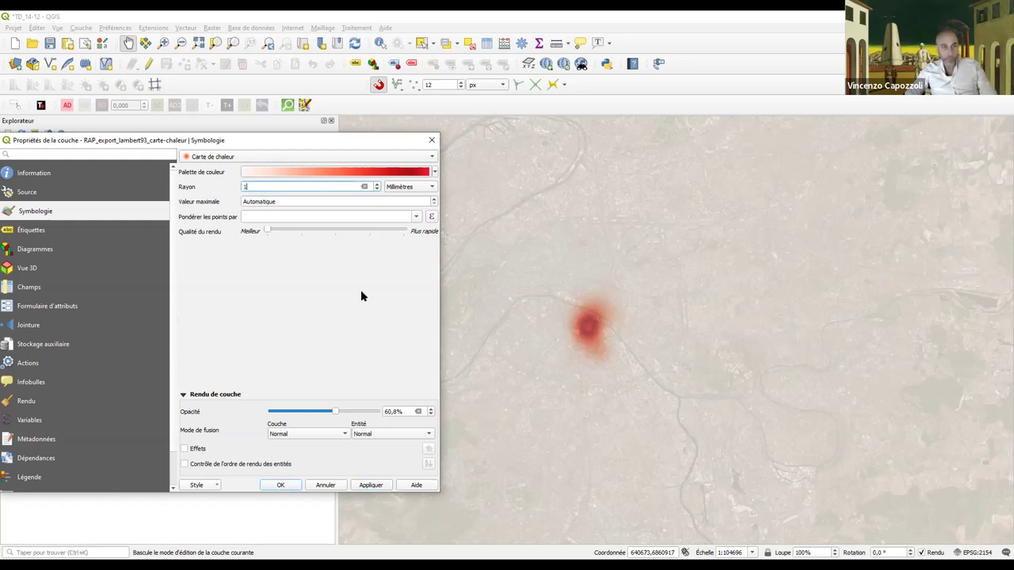
{"action": "left_click", "coordinate": [382, 486]}
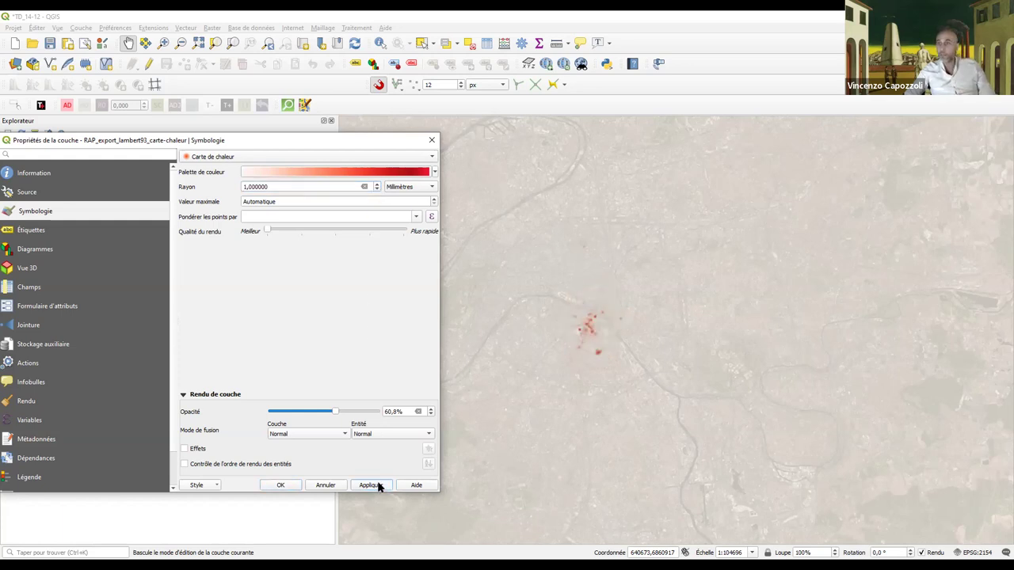
{"action": "left_click", "coordinate": [284, 485]}
{"action": "scroll", "coordinate": [590, 349], "scroll_direction": "up", "scroll_amount": 2}
{"action": "scroll", "coordinate": [619, 305], "scroll_direction": "down", "scroll_amount": 1}
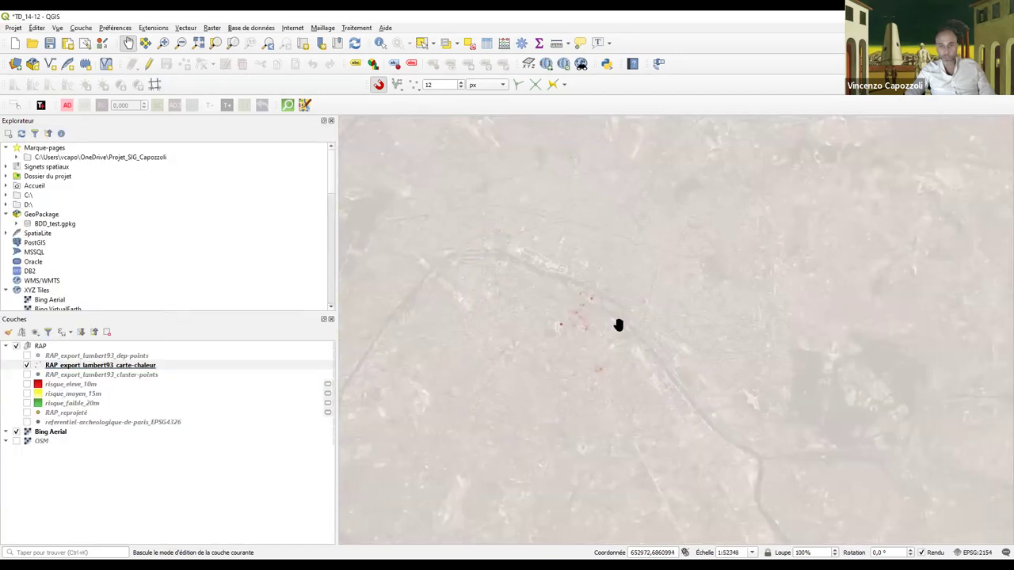
{"action": "scroll", "coordinate": [618, 325], "scroll_direction": "up", "scroll_amount": 1}
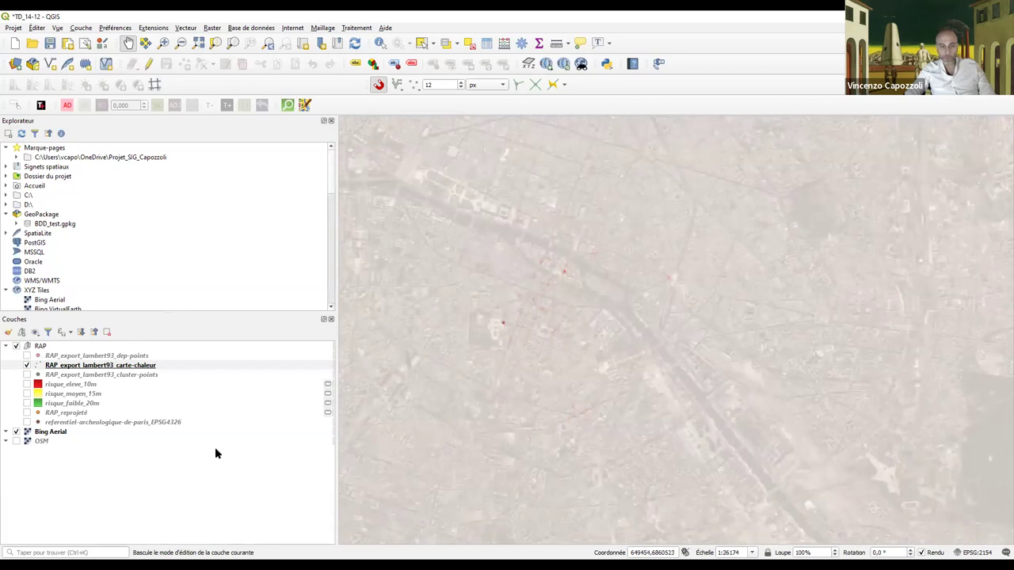
Step: Reopen the carte-chaleur layer's symbology and apply a heat map radius of 20 millimetres
{"action": "left_click", "coordinate": [152, 367]}
{"action": "double_click", "coordinate": [153, 367]}
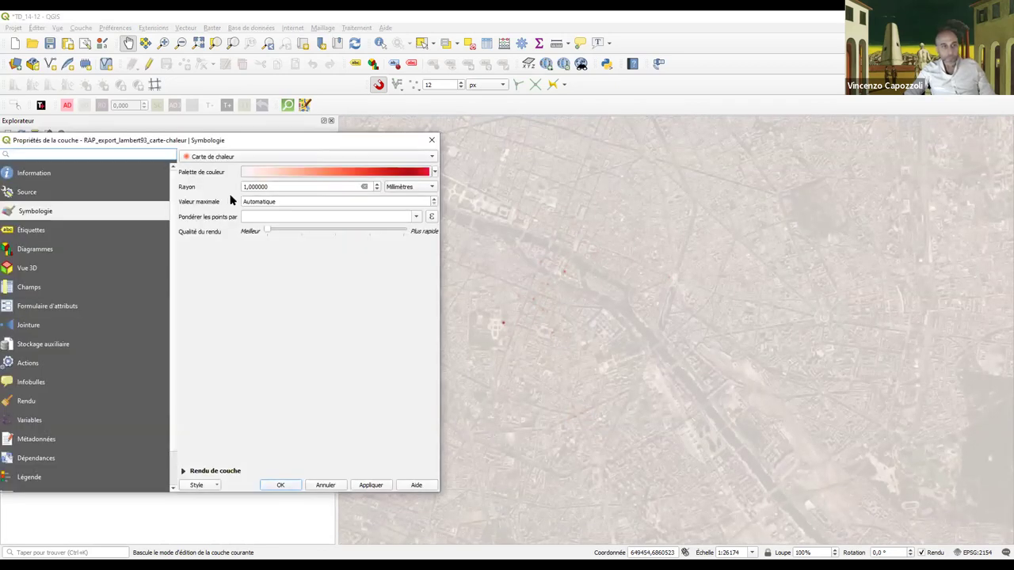
{"action": "type", "text": "20"}
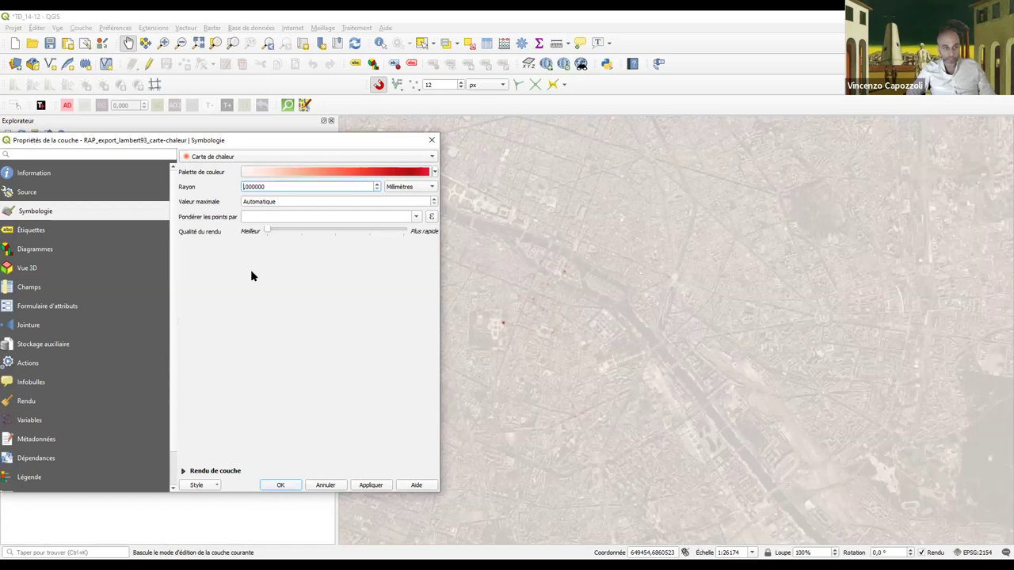
{"action": "left_click", "coordinate": [364, 485]}
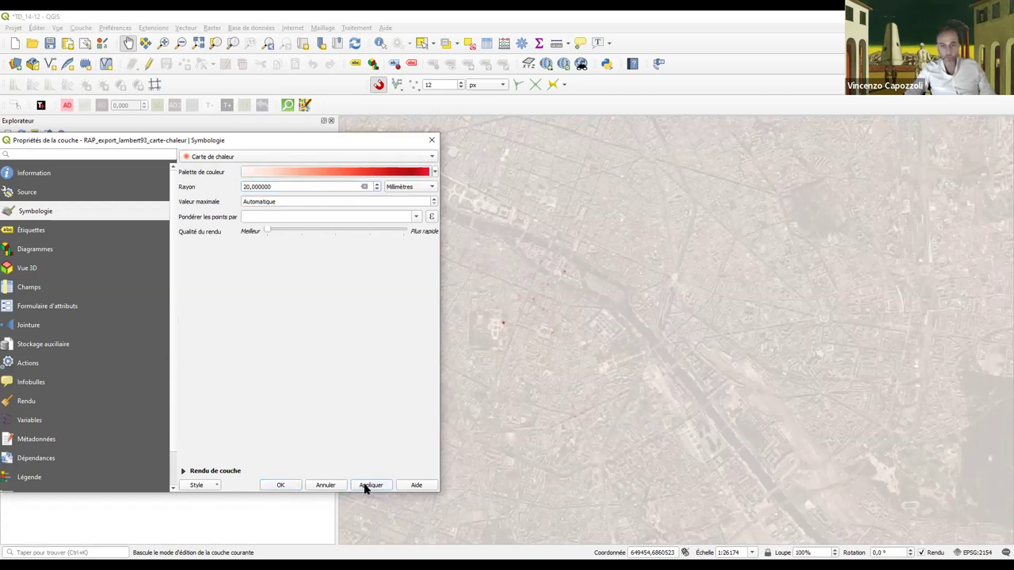